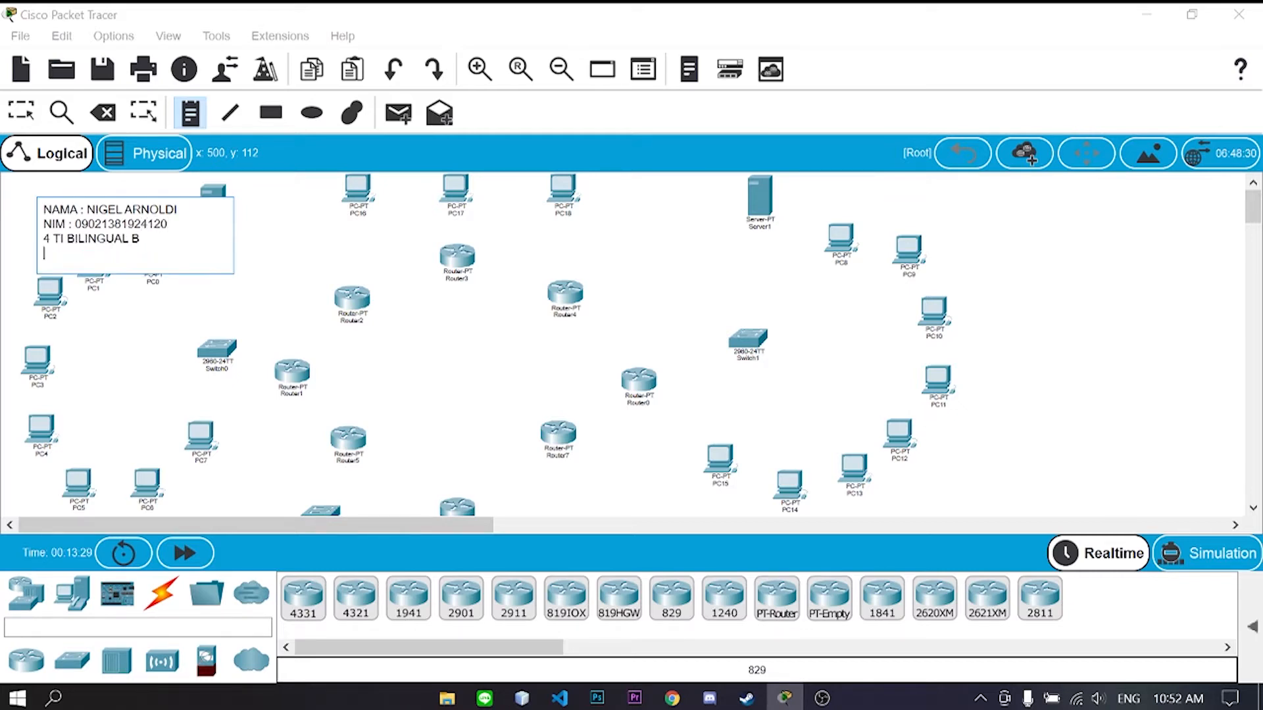
- Finish the identification note and show the Connections cable types
left_click(22, 111)
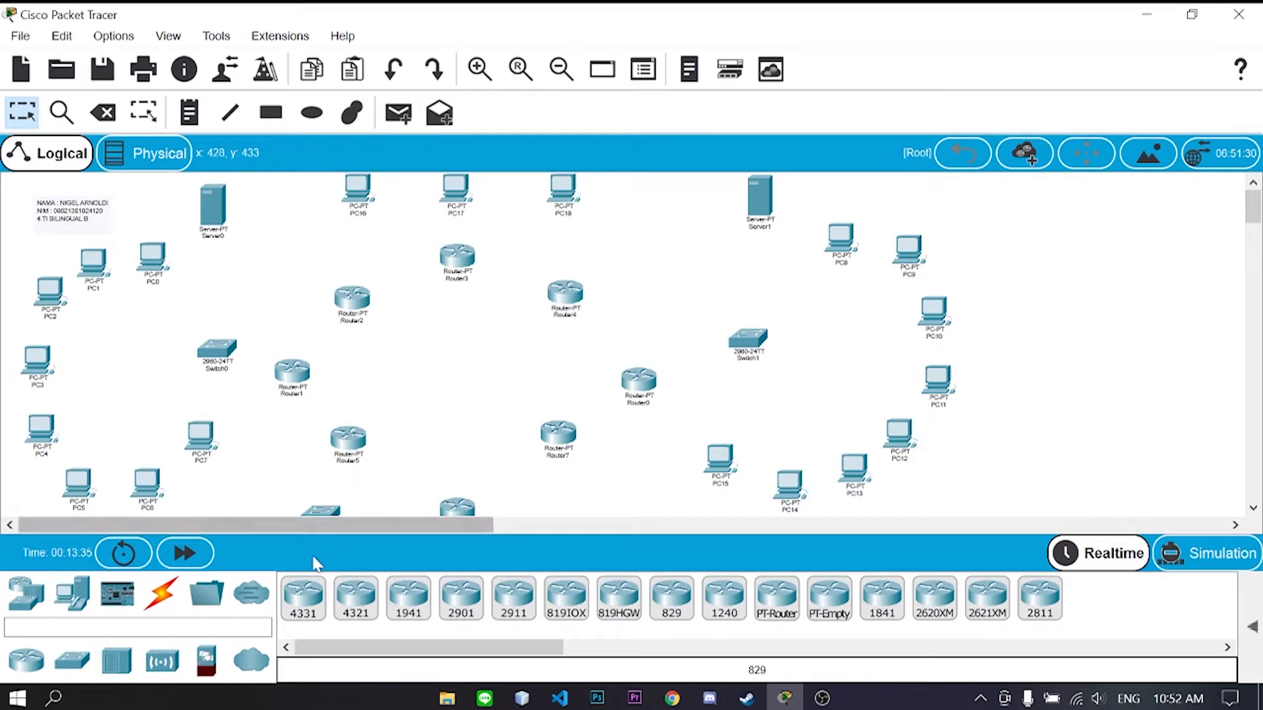
left_click(161, 594)
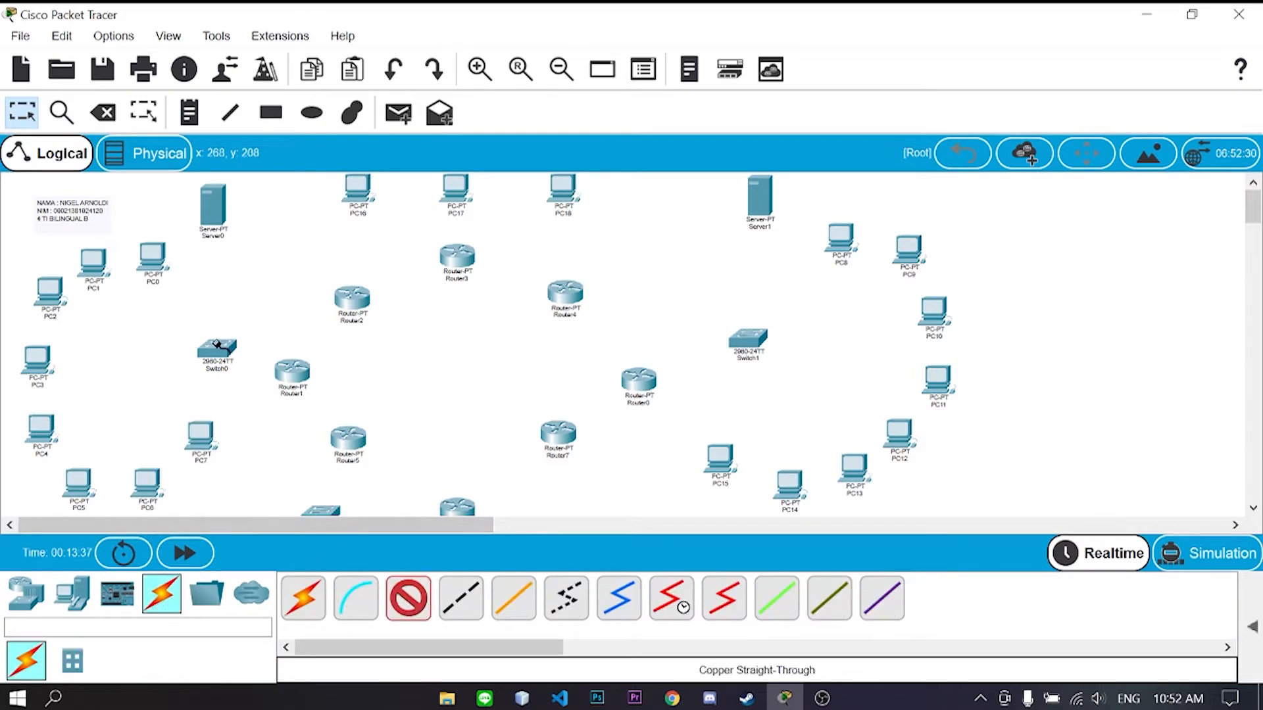
- Cable PC7 through PC0 to Switch0 with straight-through copper cables
left_click(217, 354)
left_click(277, 38)
left_click(199, 433)
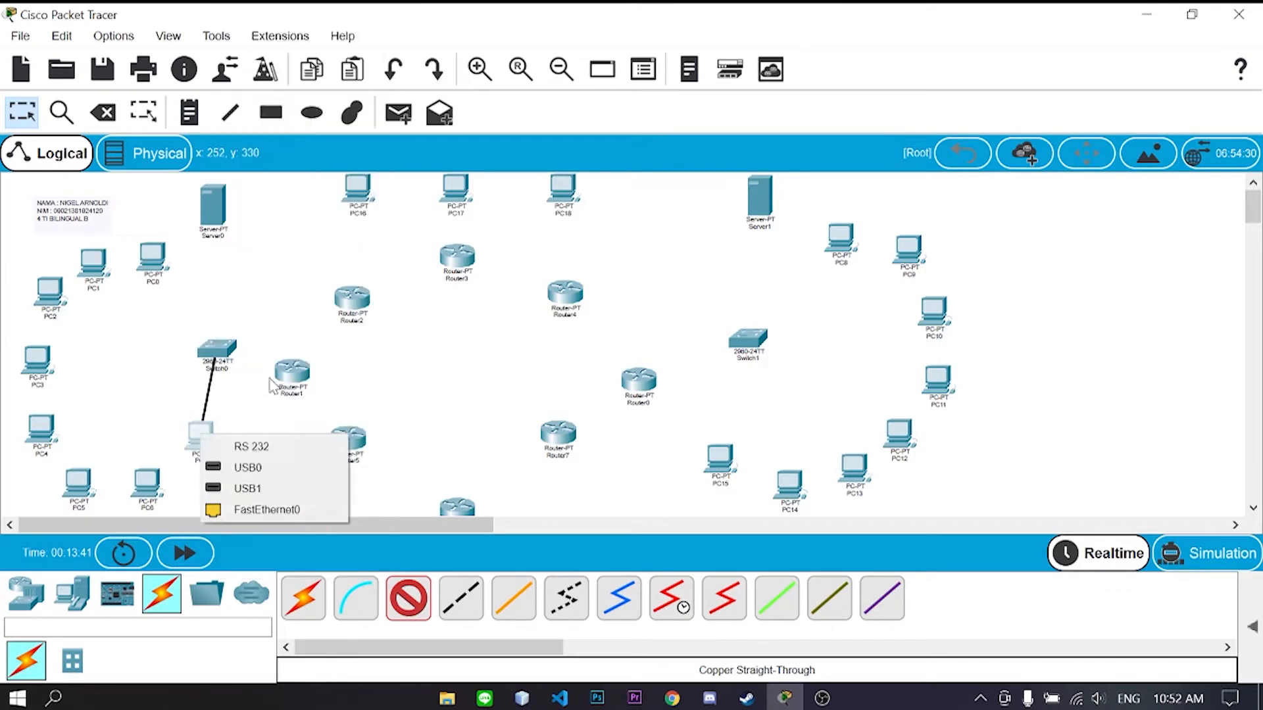
left_click(259, 510)
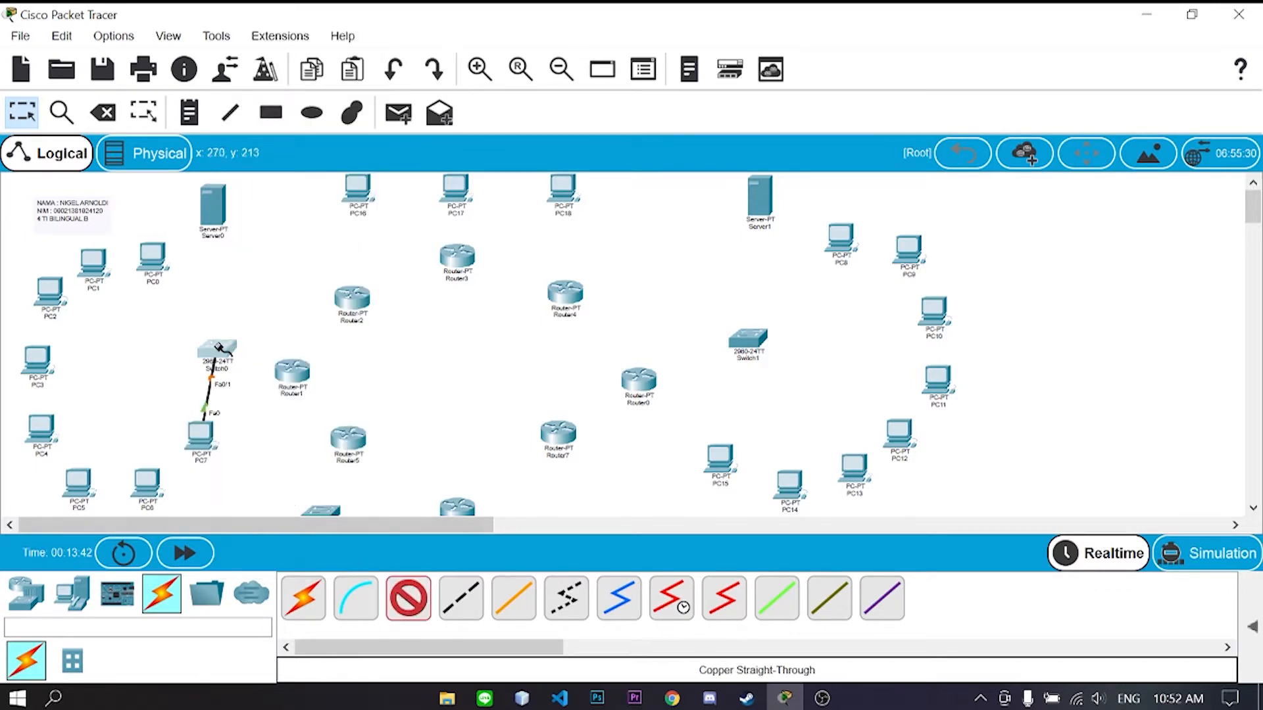
left_click(219, 347)
left_click(290, 48)
left_click(146, 480)
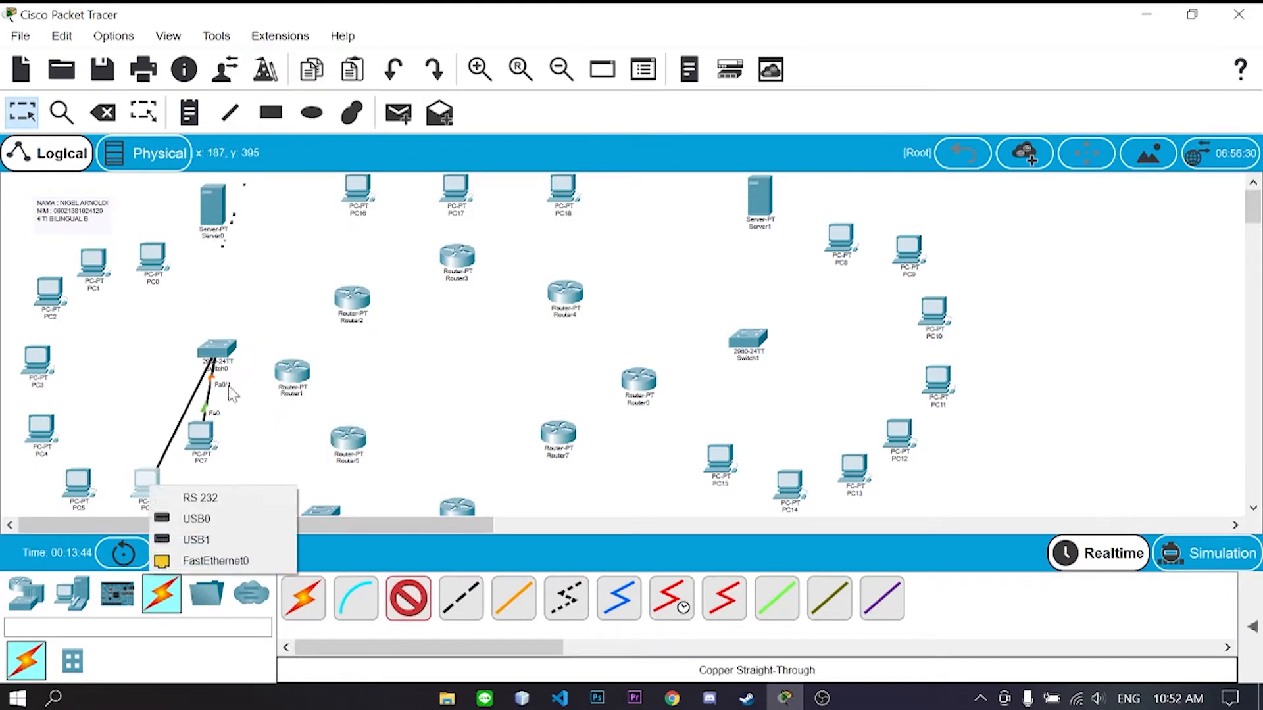
left_click(217, 560)
left_click(413, 602)
left_click(215, 347)
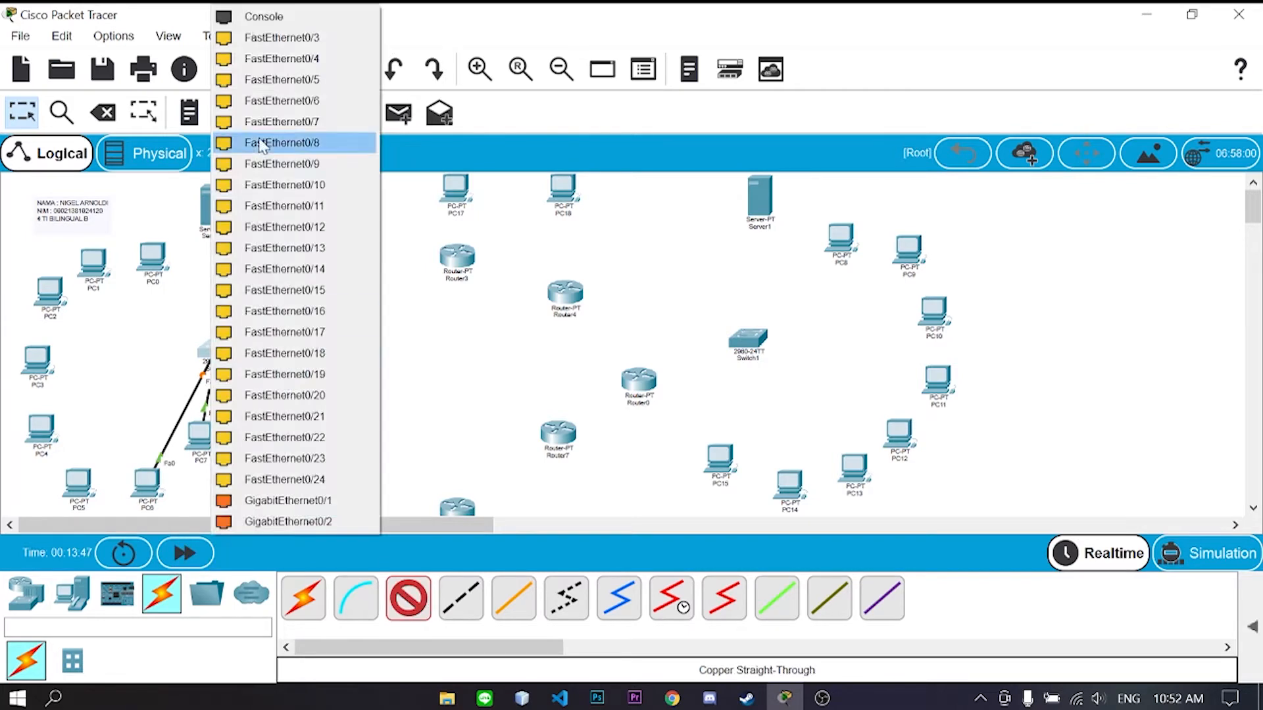
left_click(283, 38)
left_click(76, 486)
left_click(141, 564)
left_click(412, 600)
left_click(216, 347)
left_click(283, 37)
left_click(102, 504)
left_click(409, 600)
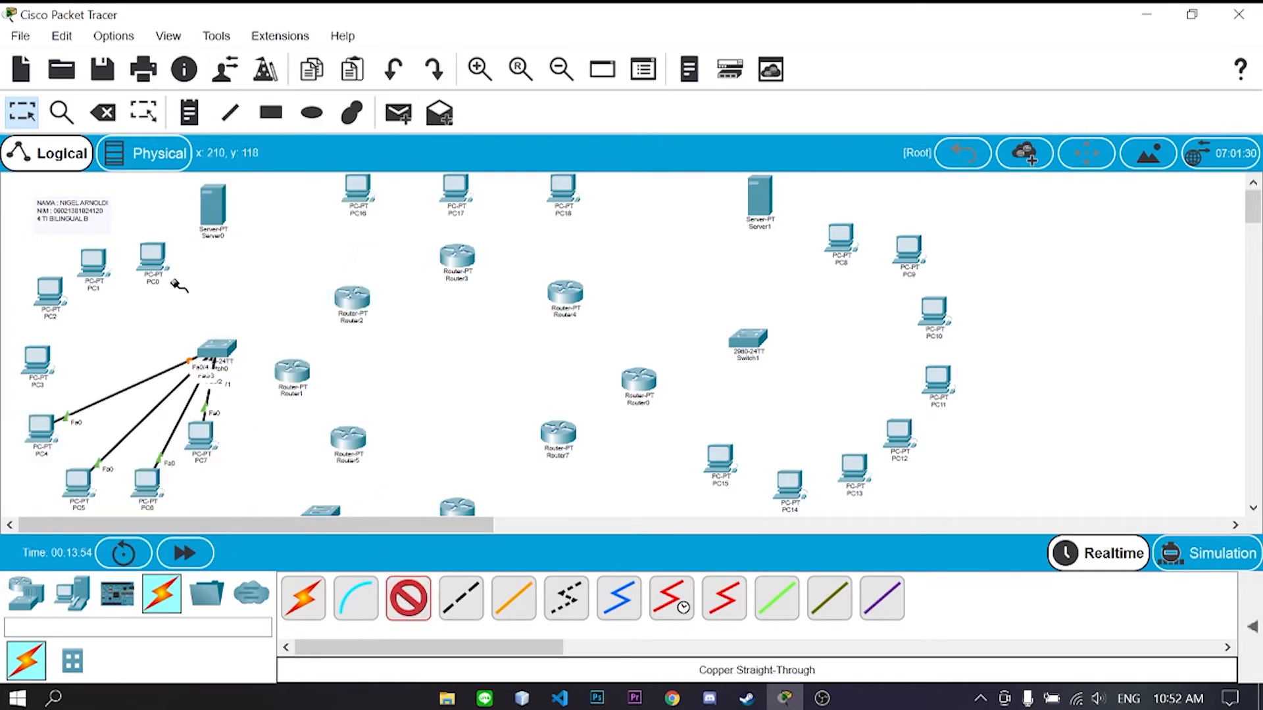
left_click(216, 347)
left_click(283, 37)
left_click(37, 362)
left_click(98, 440)
left_click(411, 600)
left_click(216, 348)
left_click(49, 299)
left_click(113, 377)
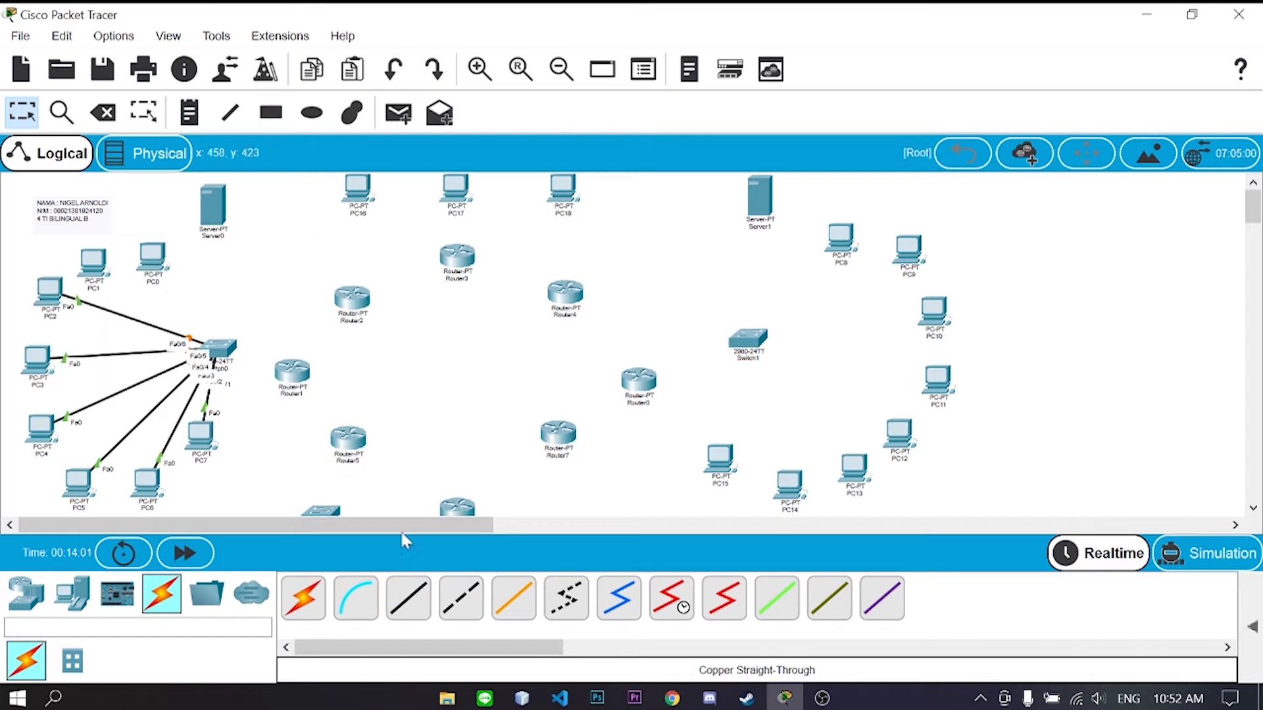
left_click(409, 600)
left_click(214, 346)
left_click(283, 38)
left_click(82, 262)
left_click(155, 337)
left_click(409, 600)
left_click(214, 346)
left_click(309, 38)
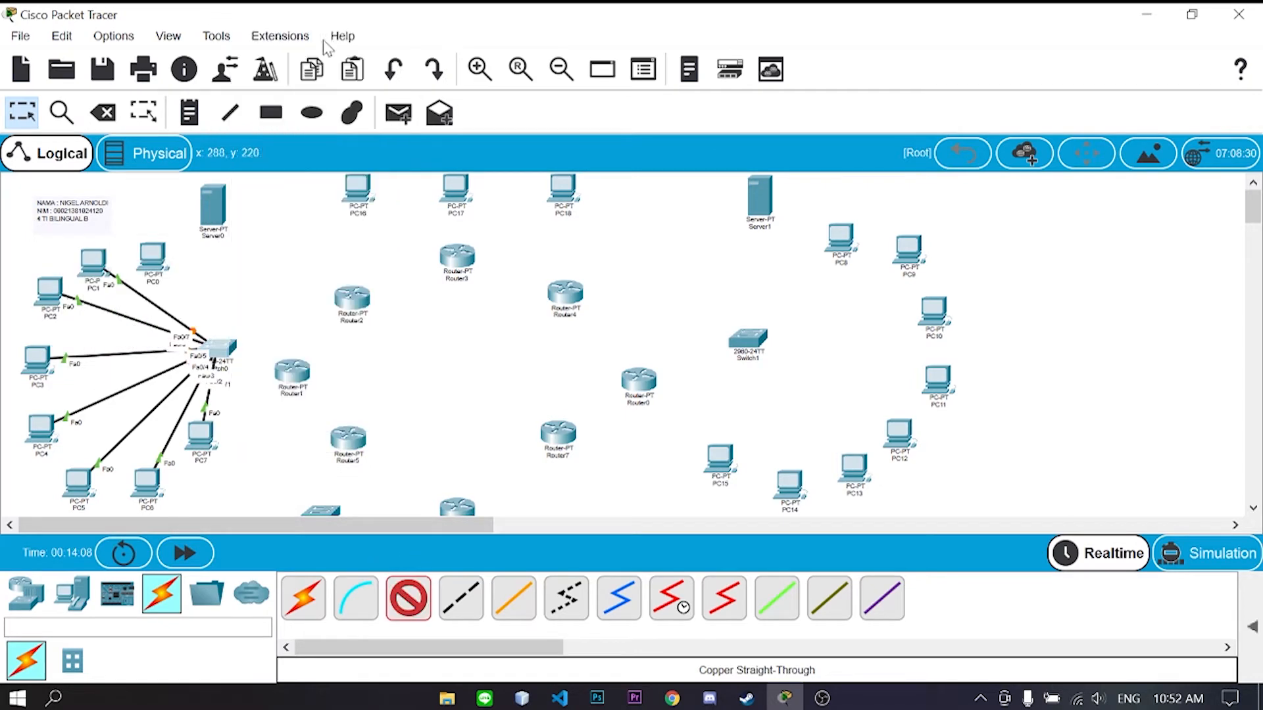
left_click(154, 259)
left_click(233, 338)
- Cable PC8 through PC15 to Switch1 with straight-through copper cables
left_click(409, 599)
left_click(751, 343)
left_click(829, 37)
left_click(840, 242)
left_click(911, 319)
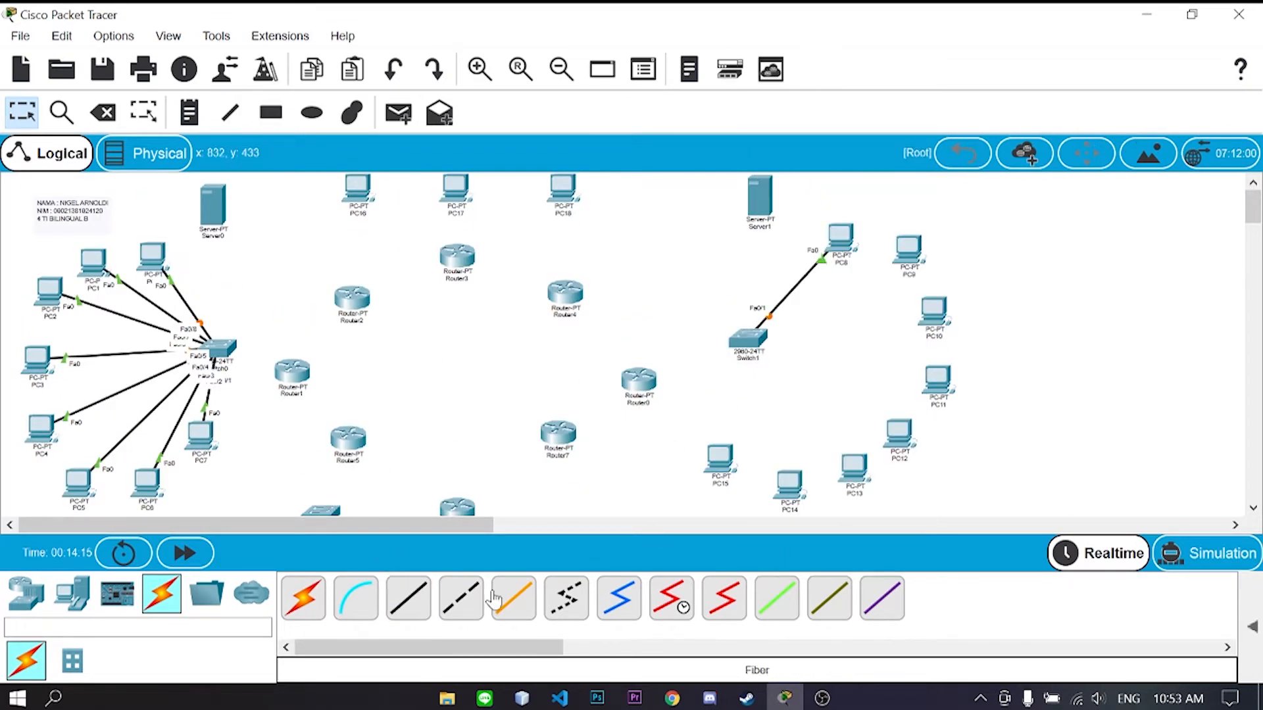
left_click(410, 599)
left_click(754, 341)
left_click(842, 38)
left_click(910, 248)
left_click(943, 310)
left_click(706, 353)
left_click(907, 250)
left_click(967, 330)
left_click(409, 599)
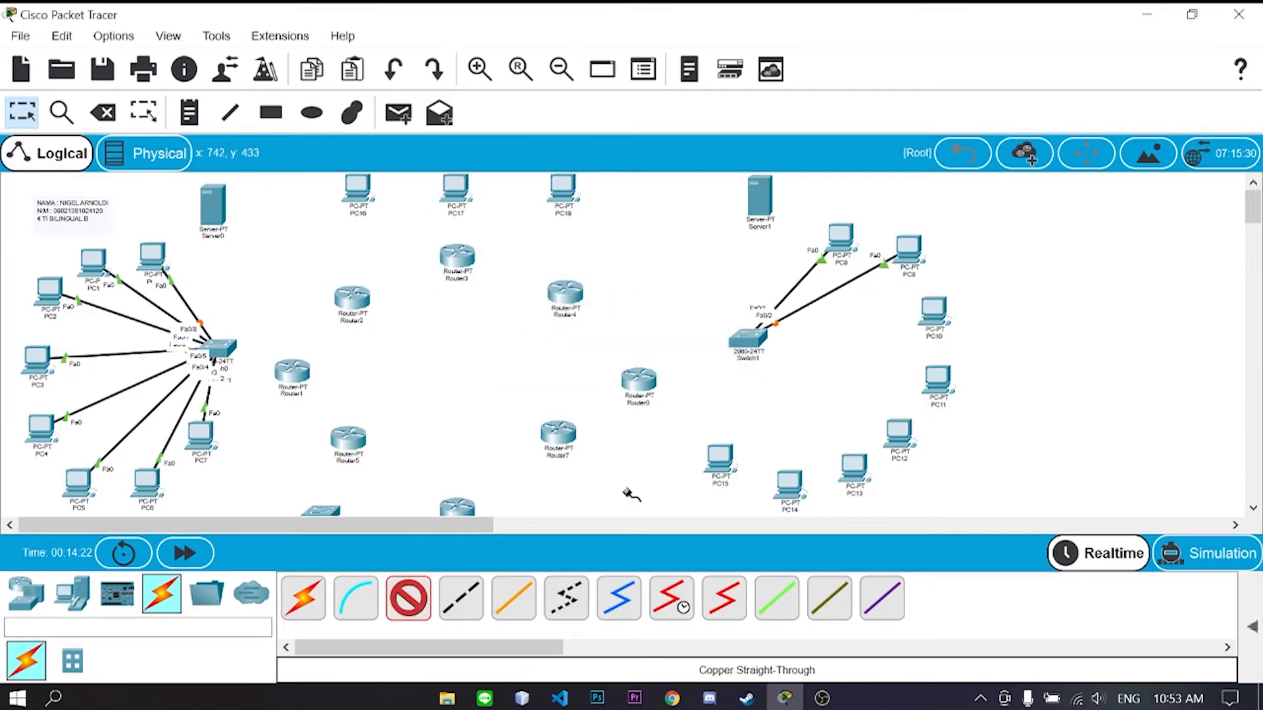
left_click(756, 340)
left_click(832, 37)
left_click(934, 310)
left_click(996, 389)
left_click(409, 599)
left_click(938, 383)
left_click(1000, 461)
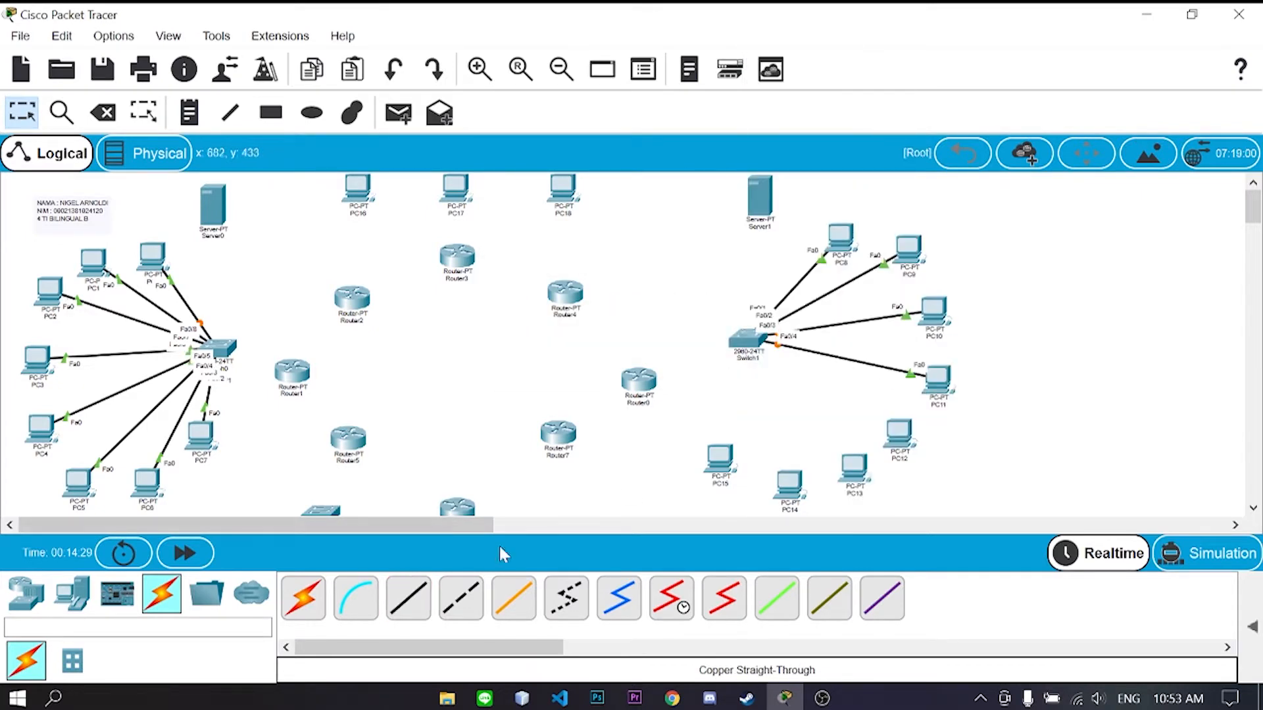
left_click(409, 599)
left_click(752, 344)
left_click(816, 37)
left_click(900, 436)
left_click(410, 600)
left_click(742, 342)
left_click(829, 64)
left_click(853, 469)
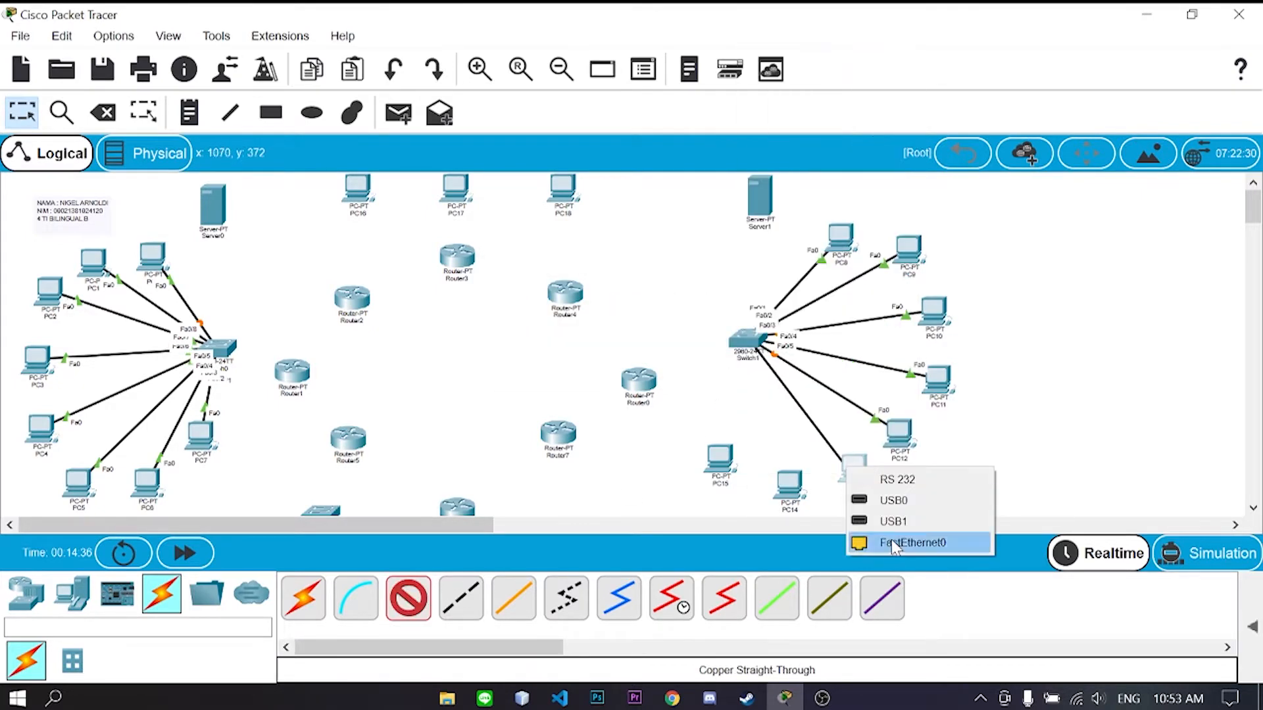
left_click(875, 542)
left_click(409, 599)
left_click(747, 341)
left_click(815, 38)
left_click(790, 487)
left_click(849, 558)
left_click(742, 352)
left_click(819, 38)
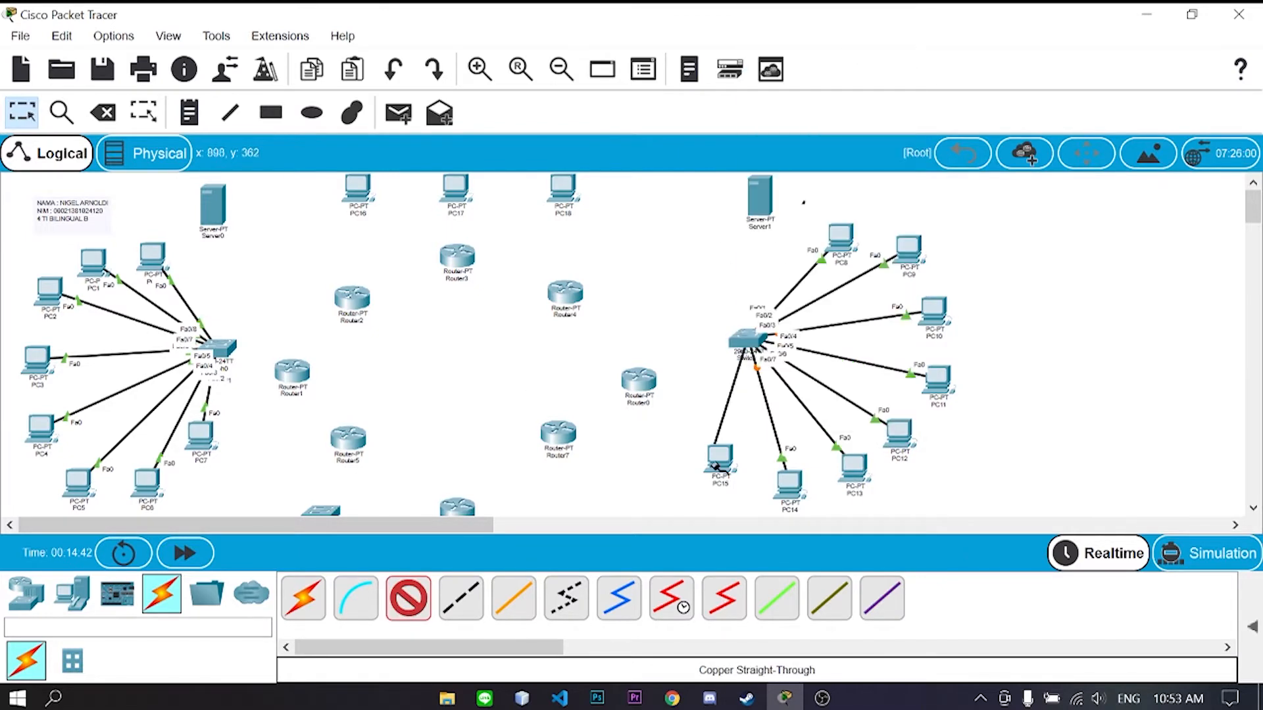
left_click(719, 465)
left_click(778, 539)
- Connect Server1 to Switch1 FastEthernet0/9 and Server0 to Switch0 FastEthernet0/9
left_click(409, 600)
left_click(739, 342)
left_click(821, 38)
left_click(760, 196)
left_click(409, 599)
left_click(218, 347)
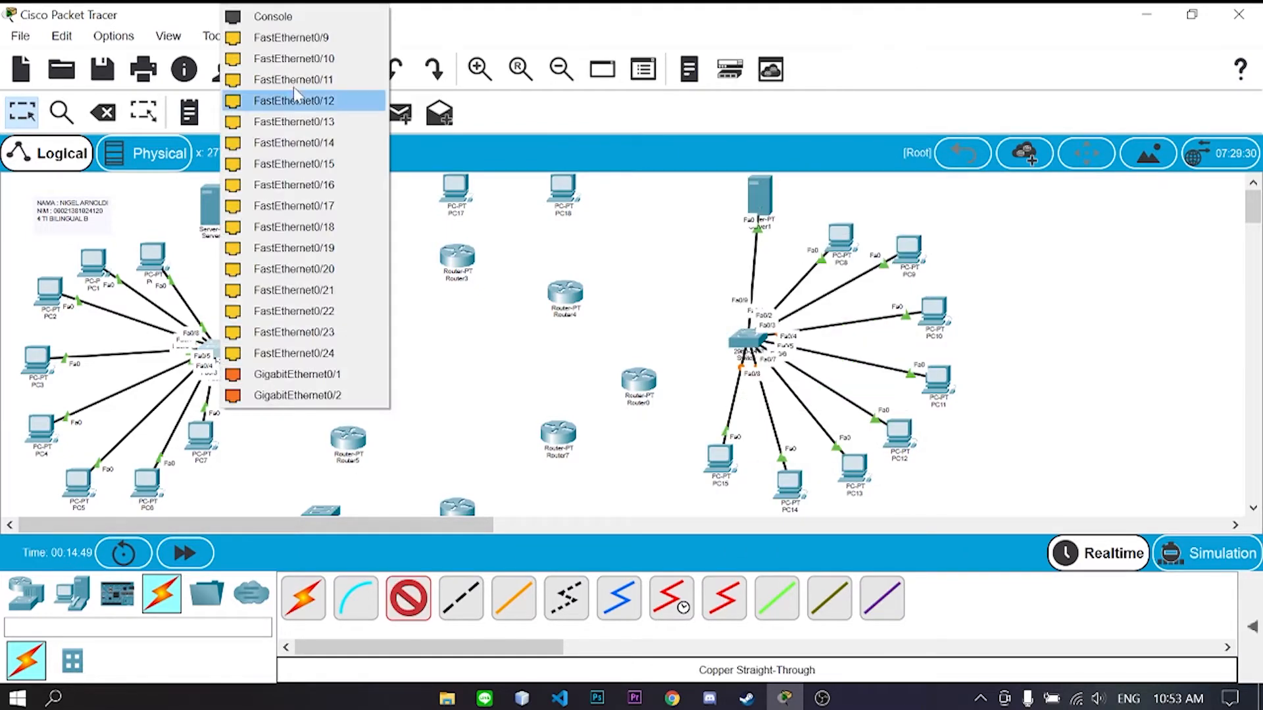
left_click(289, 37)
left_click(213, 209)
left_click(281, 219)
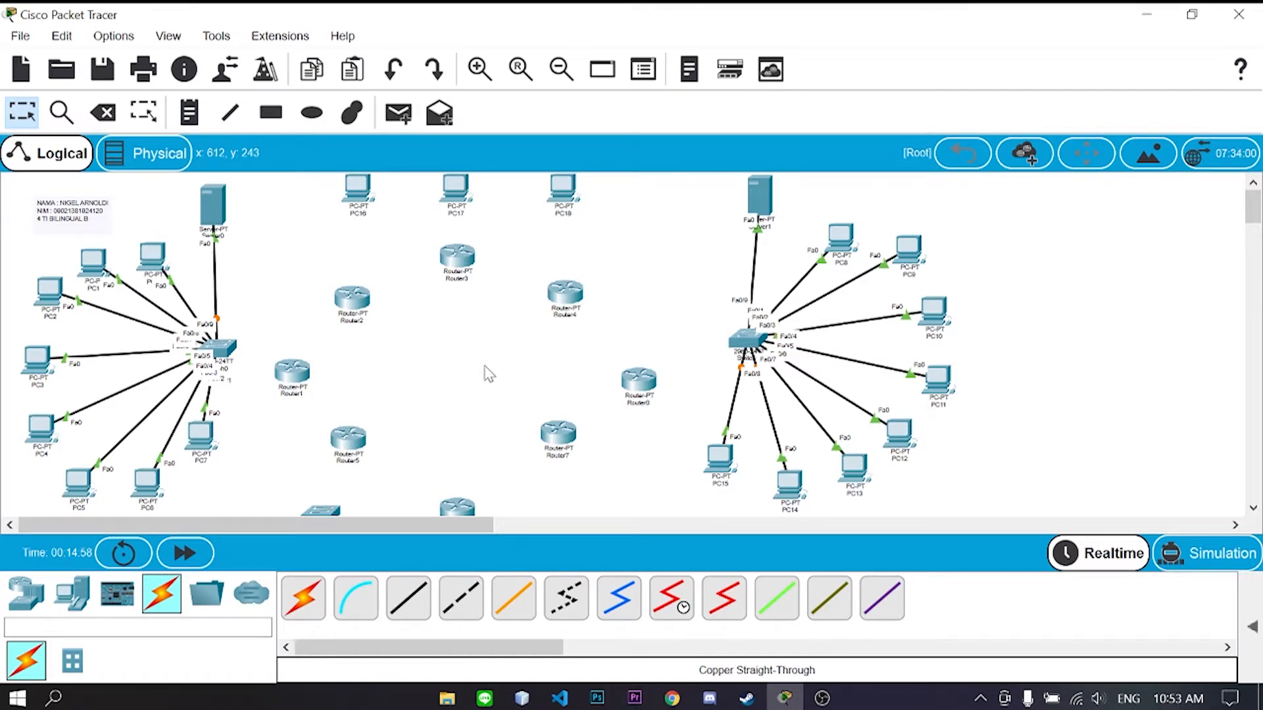
- Cross-over cable Router2 to PC16, Router3 to PC17 and Router4 to PC18 via FastEthernet0/0
left_click(460, 598)
scroll(409, 442, "down", 3)
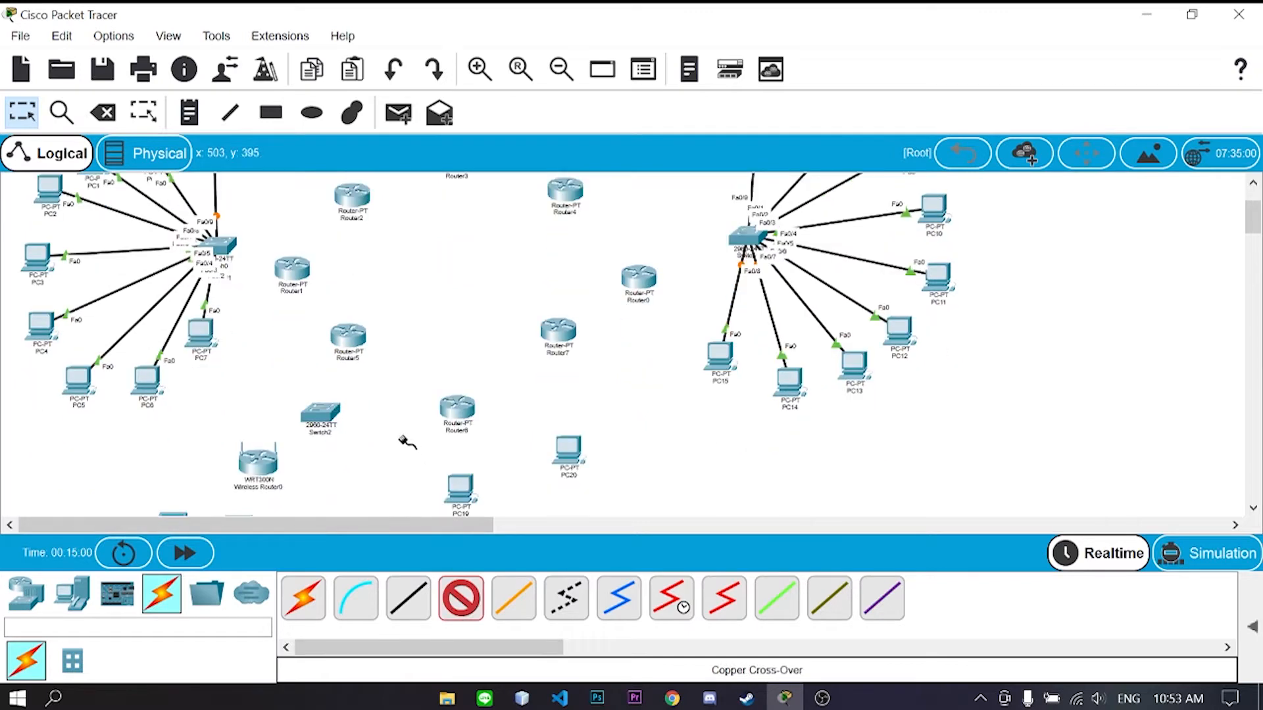
scroll(287, 421, "up", 2)
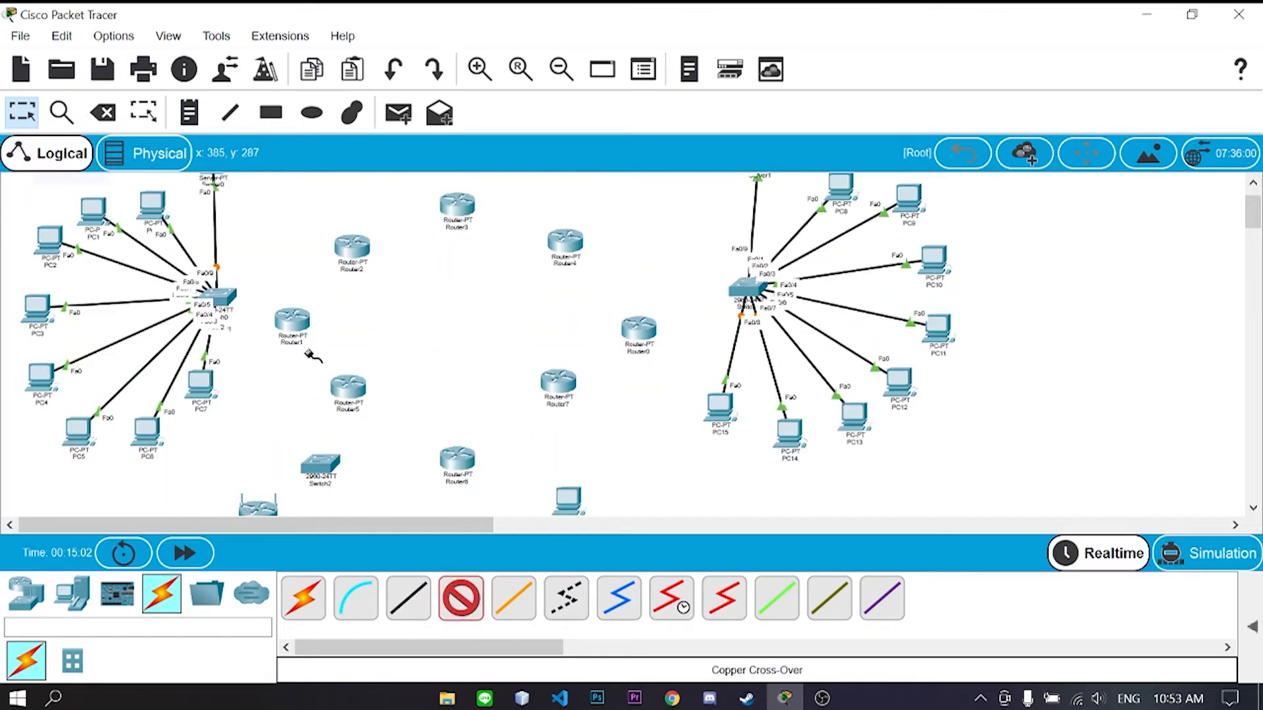
scroll(320, 320, "up", 1)
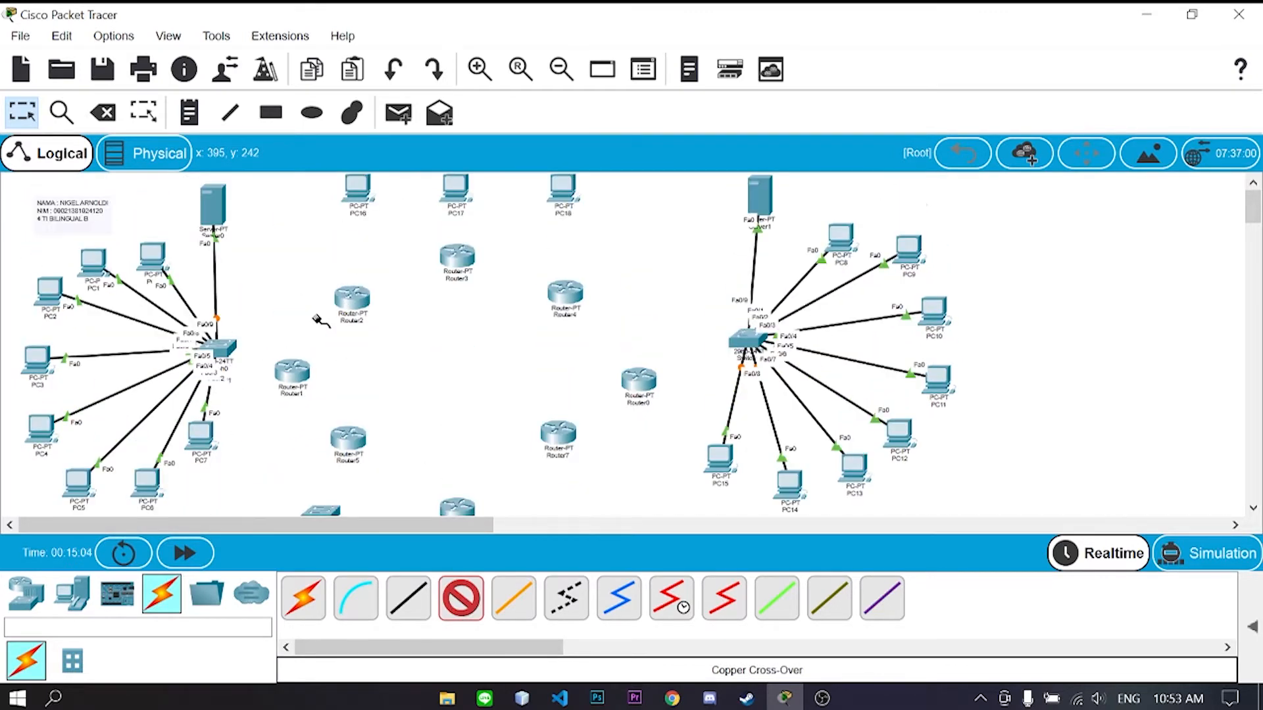
left_click(361, 293)
left_click(394, 340)
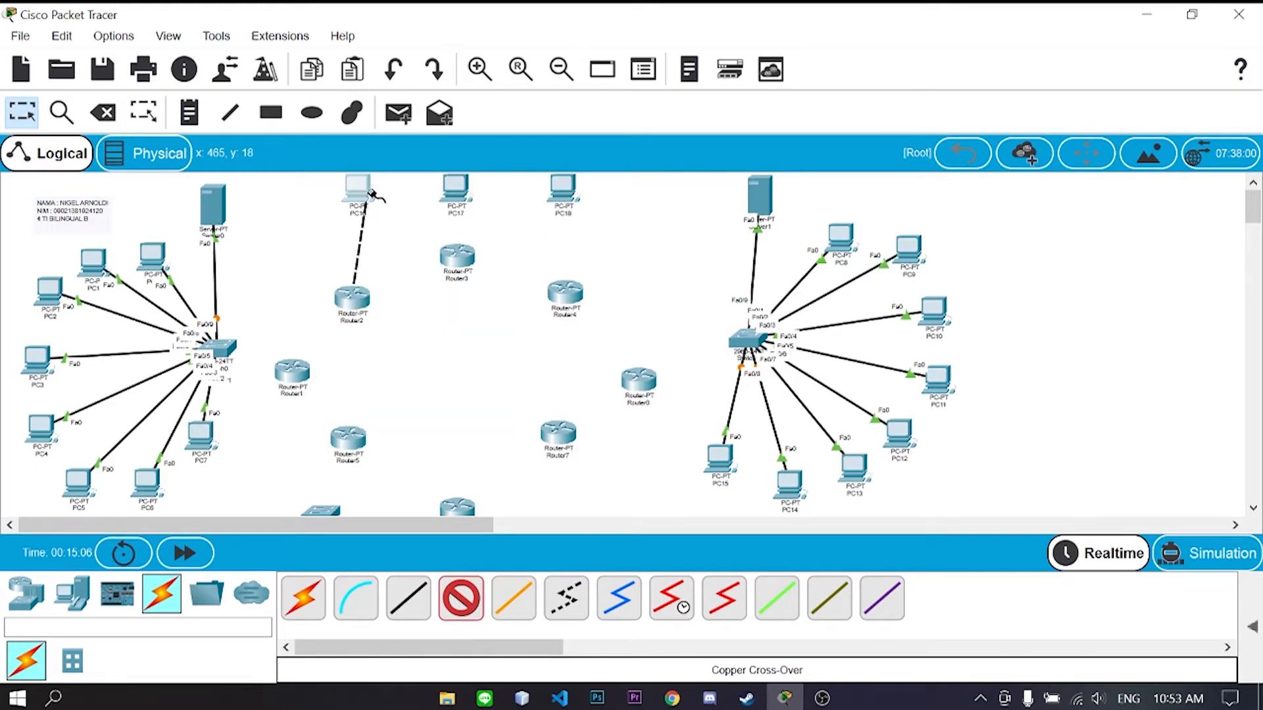
left_click(366, 192)
left_click(434, 263)
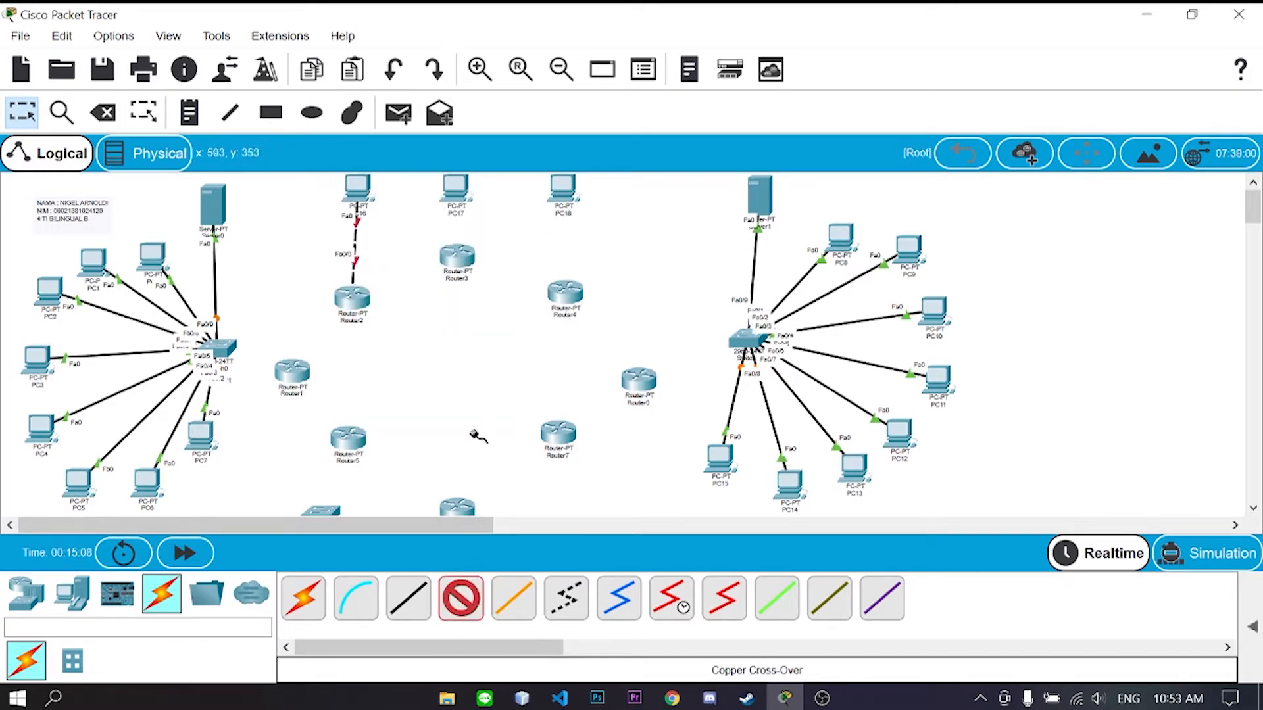
left_click(453, 253)
left_click(503, 302)
left_click(453, 183)
left_click(496, 252)
left_click(461, 599)
left_click(563, 287)
left_click(613, 337)
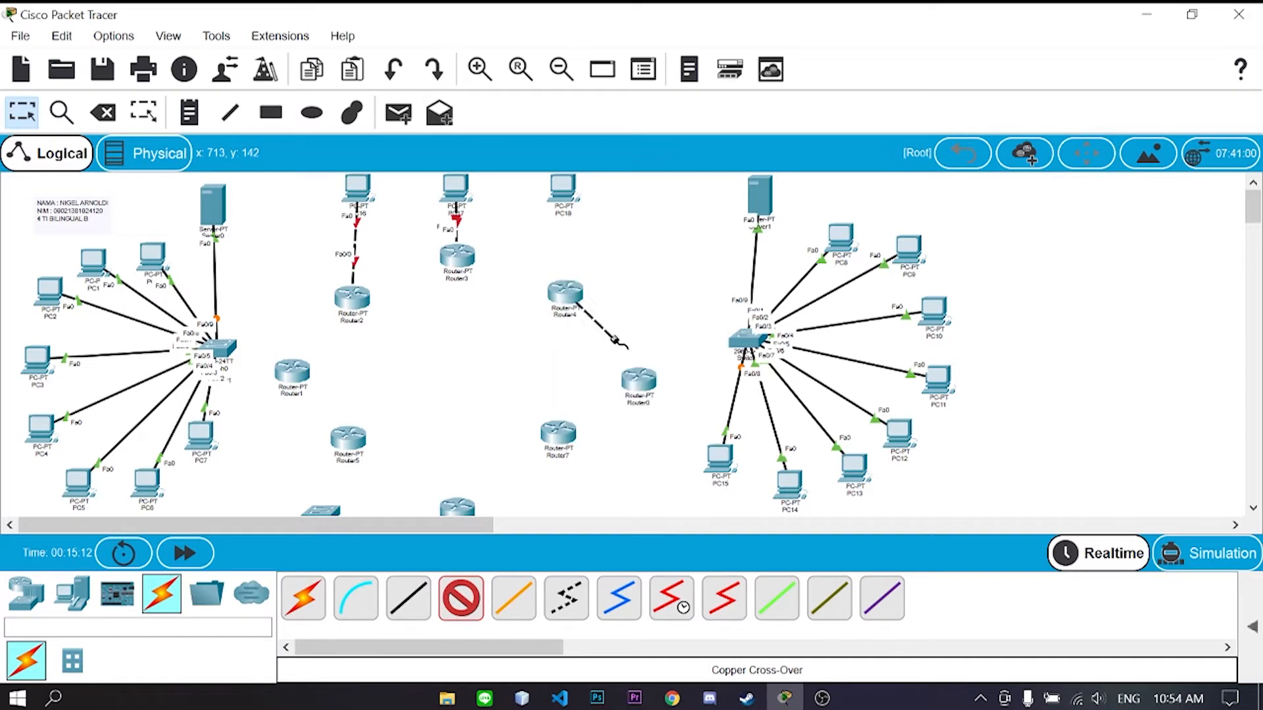
left_click(562, 191)
left_click(609, 260)
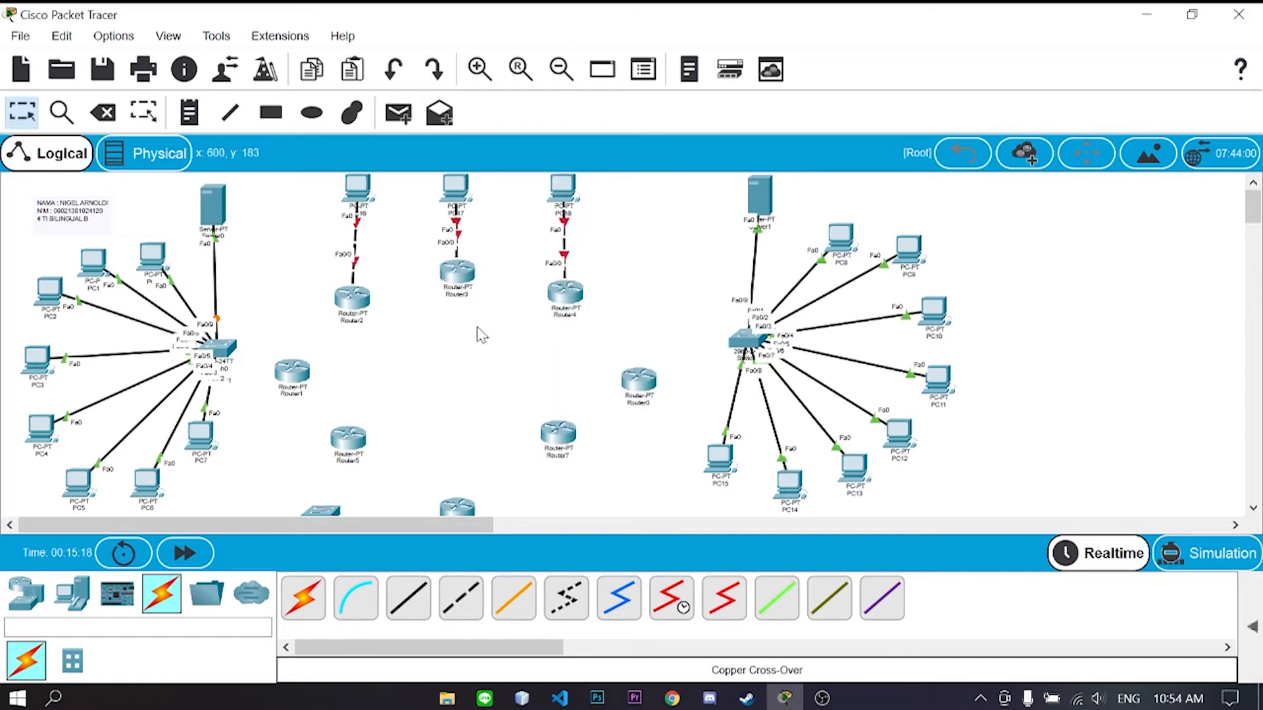
- Connect Router0 Fa0/0 to Switch1 Fa0/10 and Router1 Fa0/0 to Switch0 Fa0/10
scroll(483, 364, "down", 1)
left_click(461, 599)
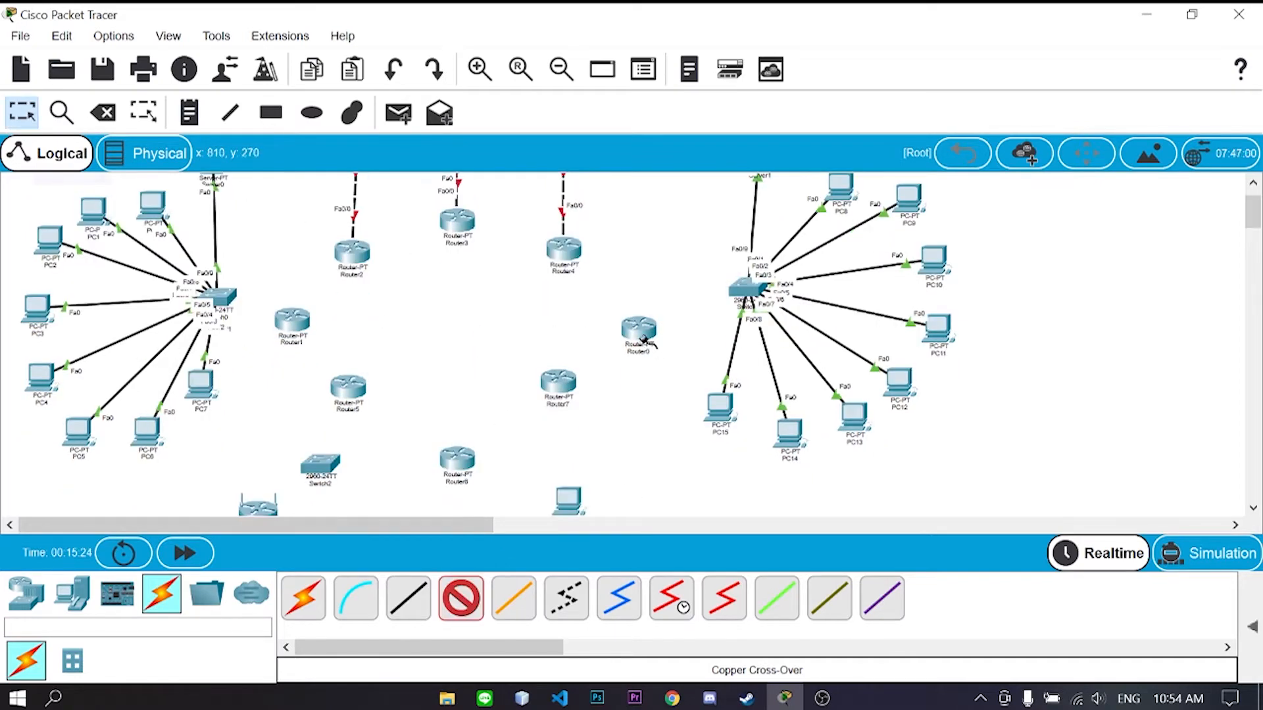
left_click(639, 333)
left_click(687, 382)
left_click(742, 292)
left_click(786, 323)
left_click(461, 599)
left_click(290, 319)
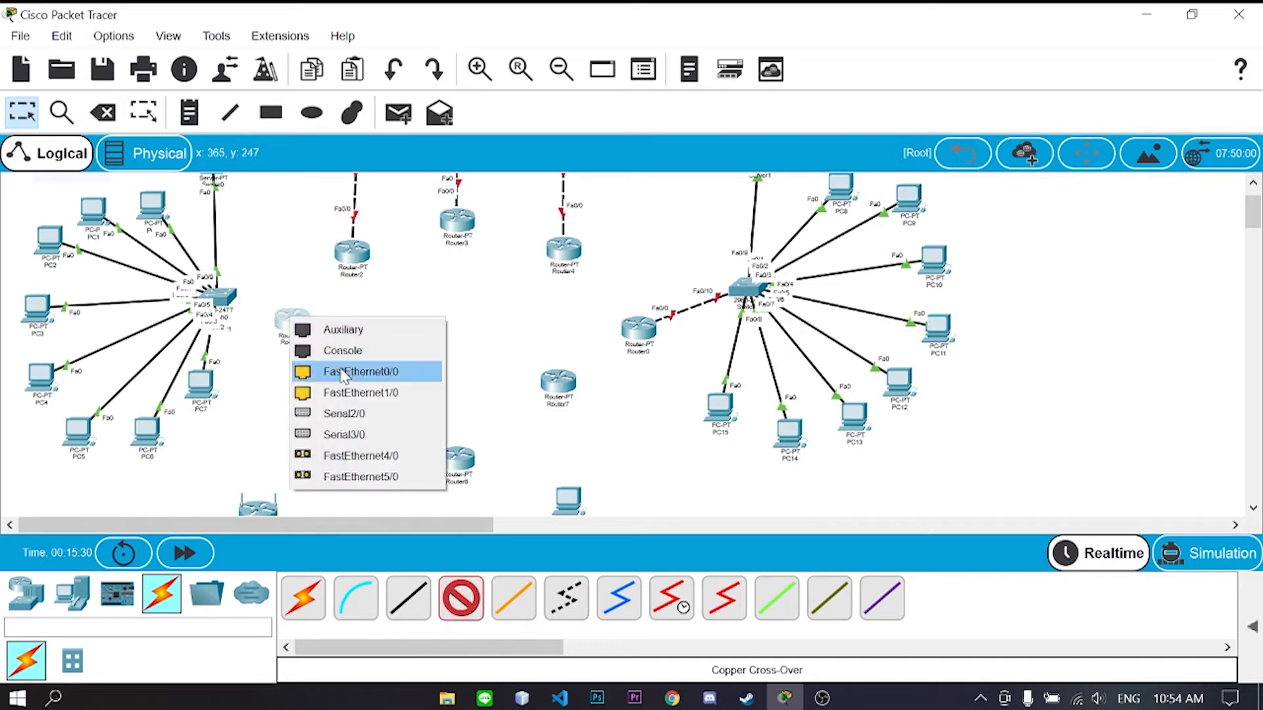
left_click(342, 372)
left_click(220, 291)
left_click(267, 323)
- Cross-over cable Router6 to PC19 and Router7 to PC20 via FastEthernet0/0
scroll(461, 339, "down", 1)
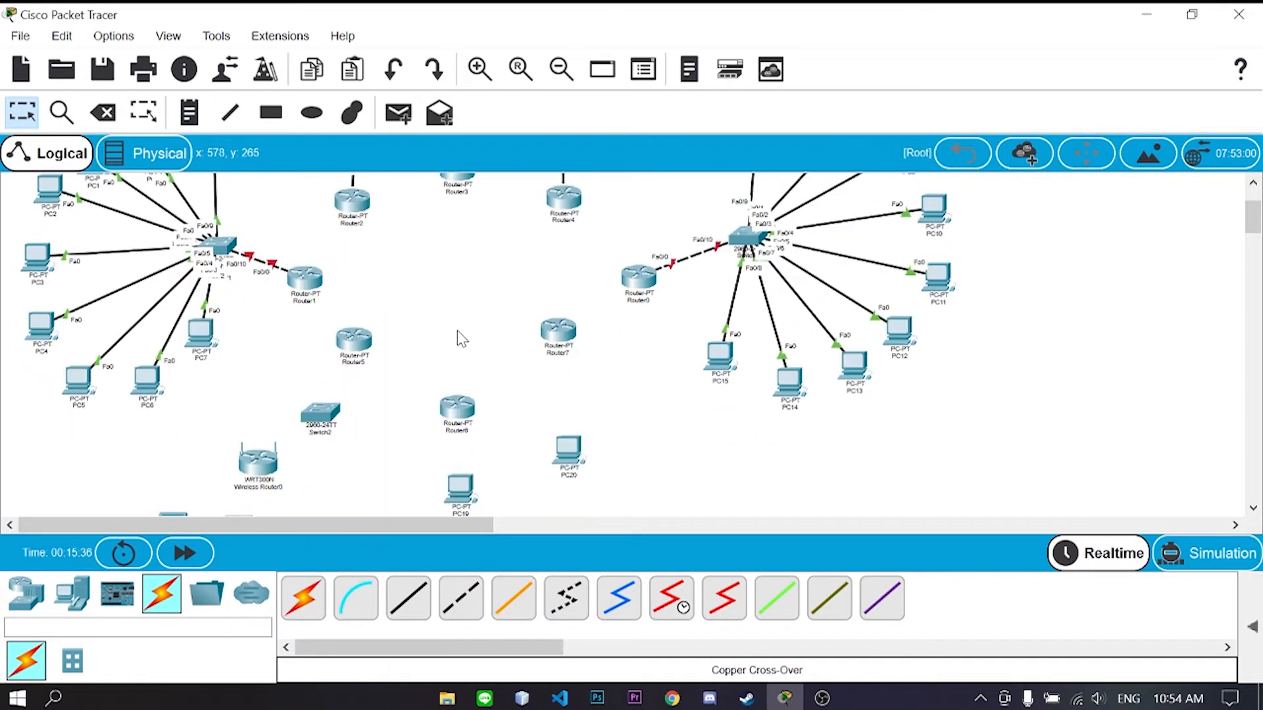
left_click(458, 413)
left_click(503, 448)
left_click(460, 488)
left_click(512, 566)
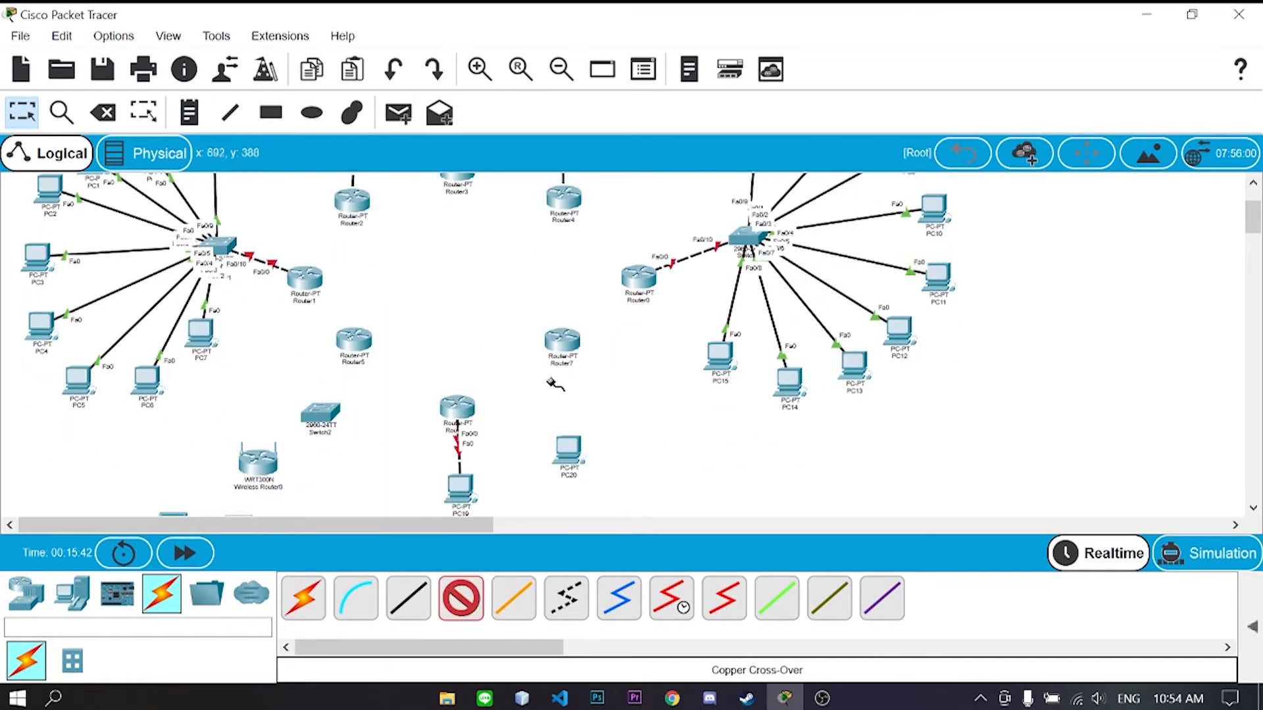
left_click(563, 348)
left_click(605, 384)
left_click(567, 455)
left_click(615, 533)
- Connect Router5 to Switch2 Fa0/1, and Switch2 Fa0/2 to Wireless Router0 Ethernet 1
left_click(356, 344)
left_click(397, 379)
left_click(326, 413)
left_click(374, 34)
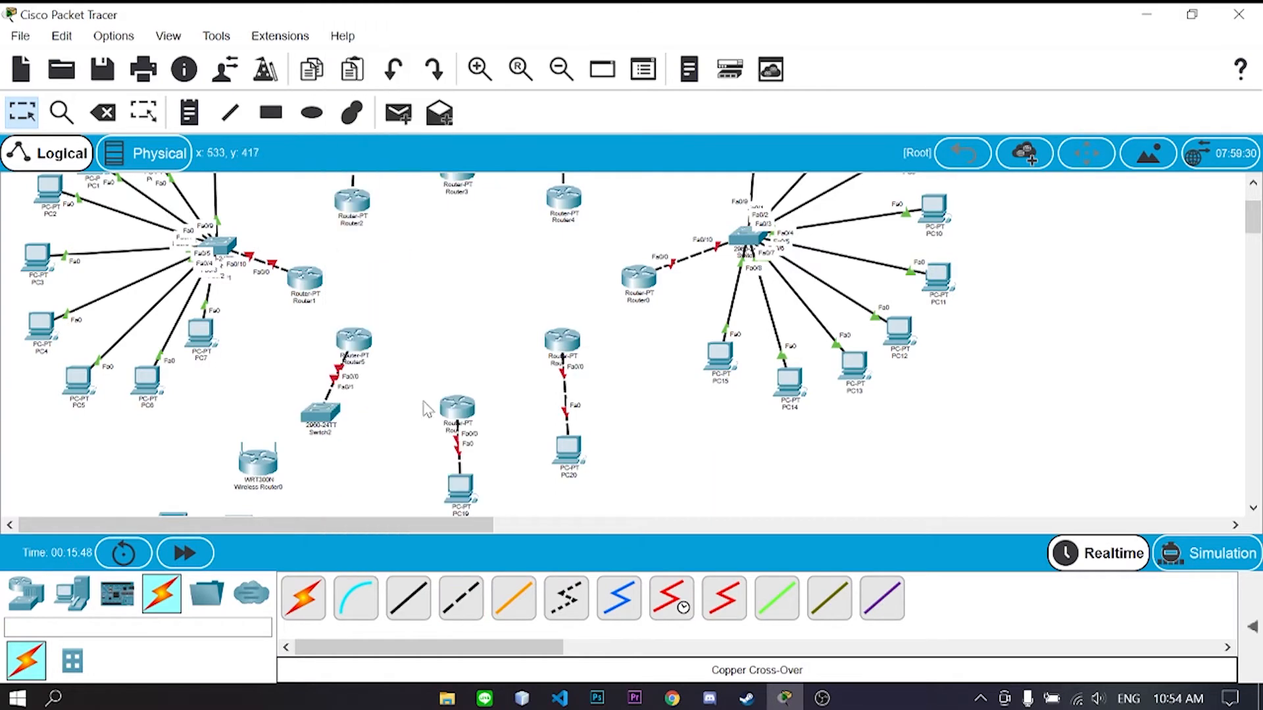
left_click(308, 415)
left_click(409, 56)
left_click(257, 459)
left_click(336, 492)
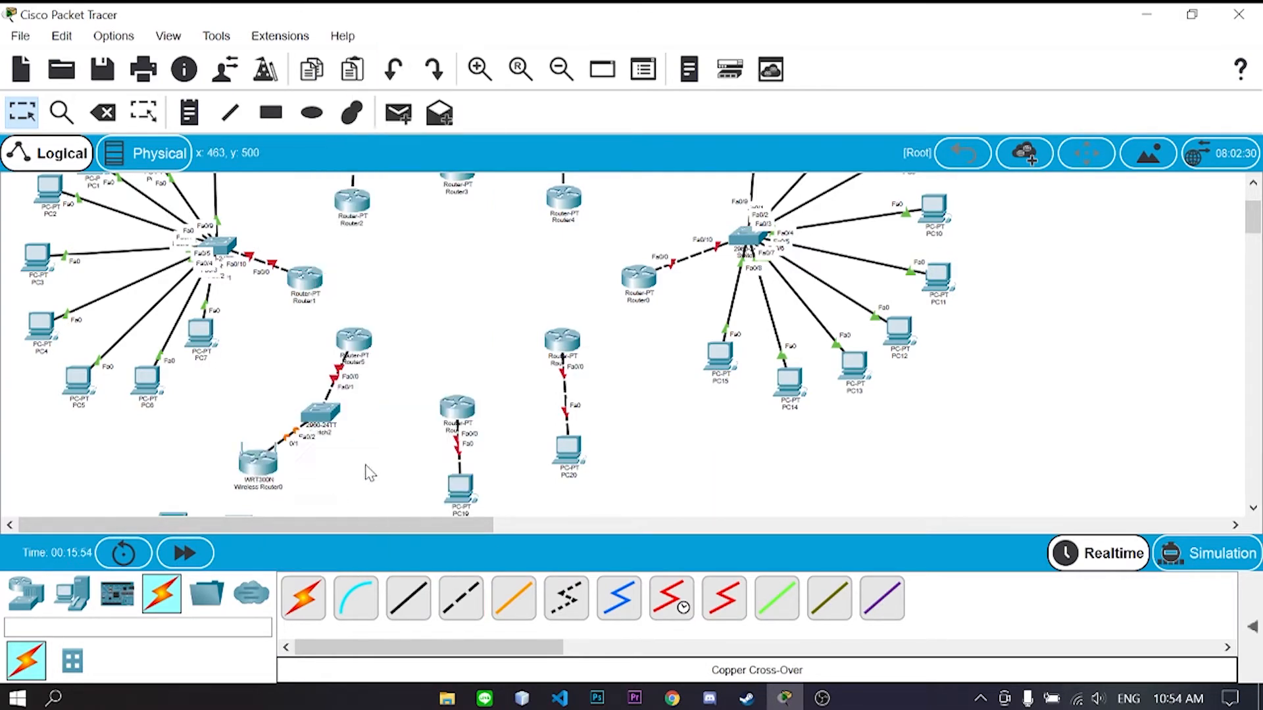
- Join Router2 and Router3 FastEthernet1/0 ports and cancel the extra unfinished connection
scroll(676, 452, "up", 3)
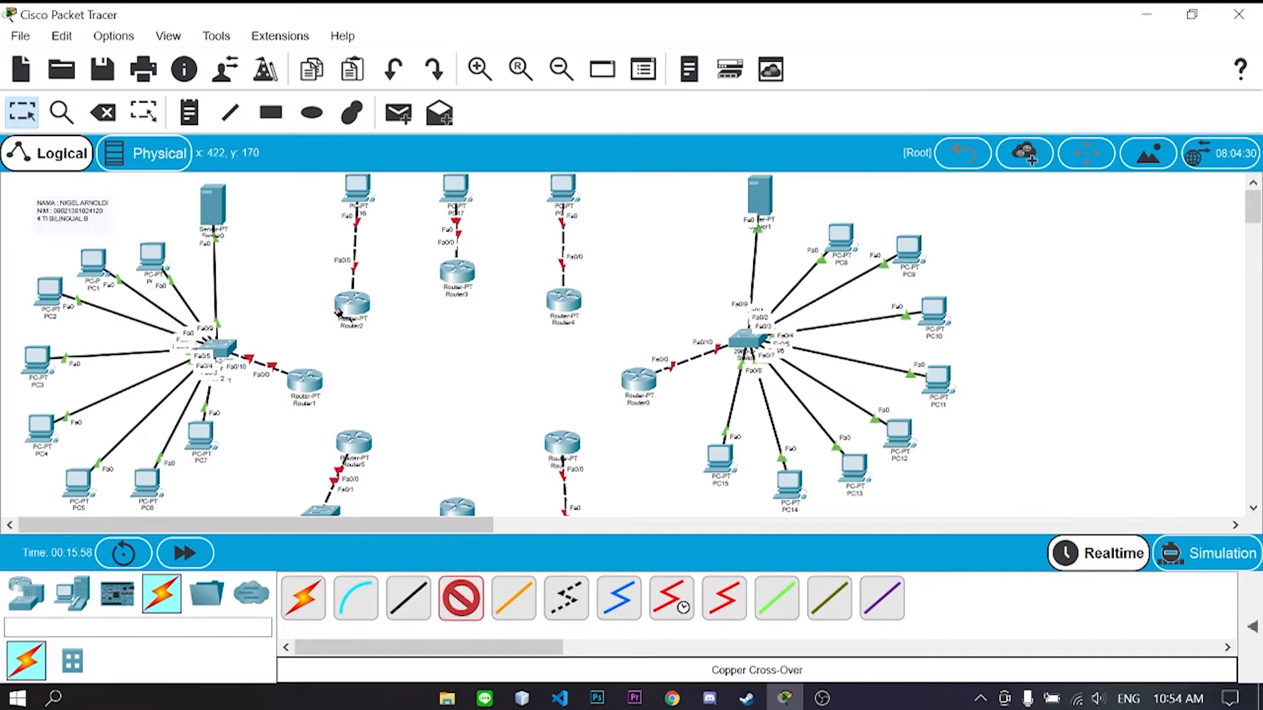
left_click(337, 311)
left_click(391, 361)
left_click(455, 270)
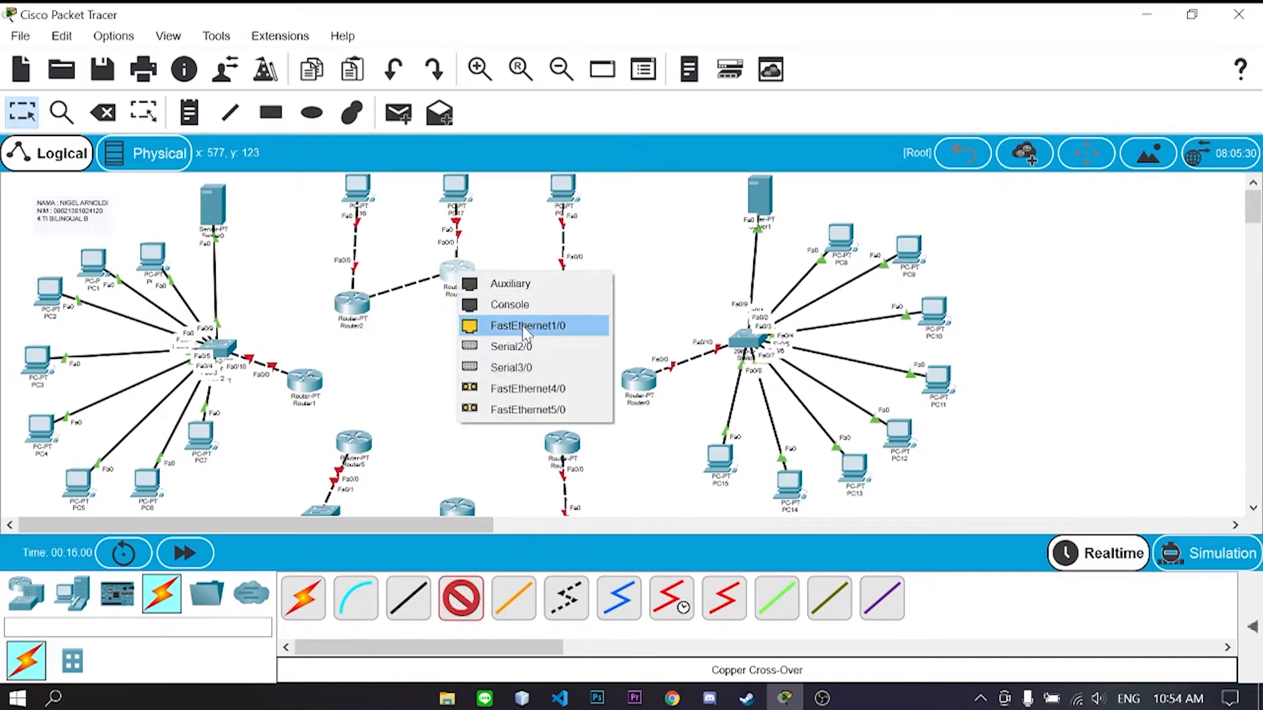
left_click(524, 327)
left_click(471, 281)
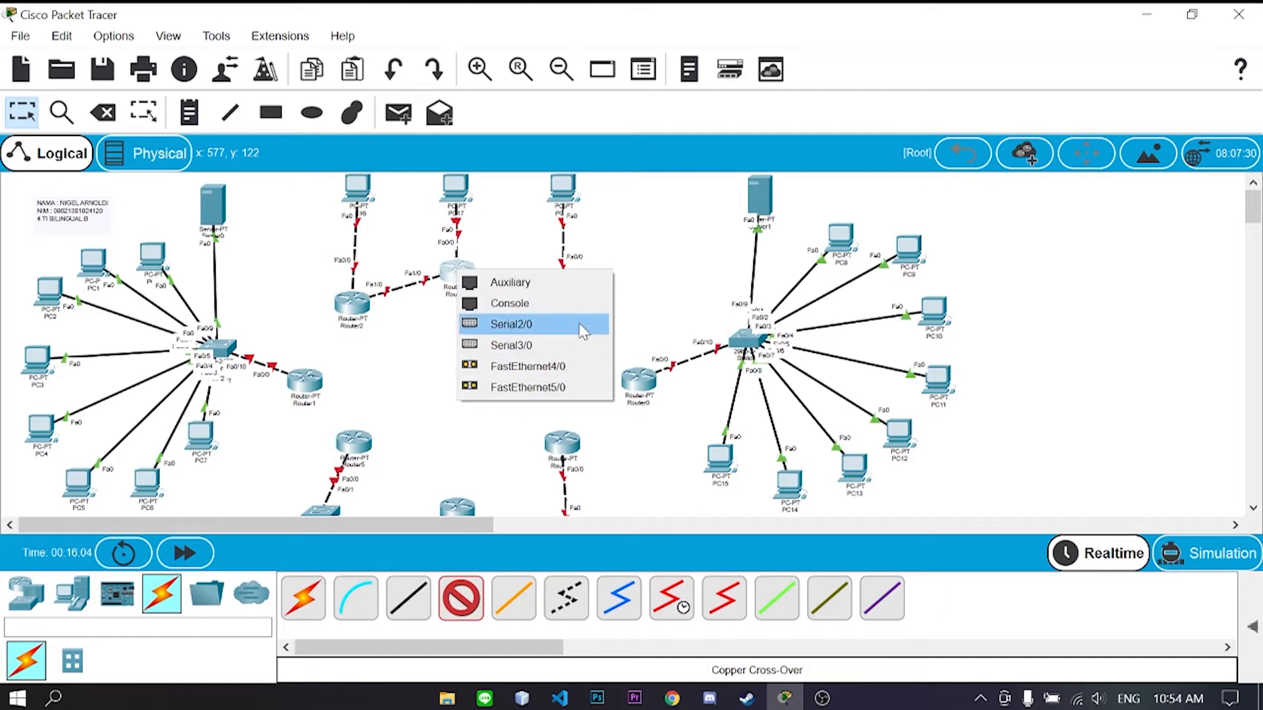
left_click(450, 448)
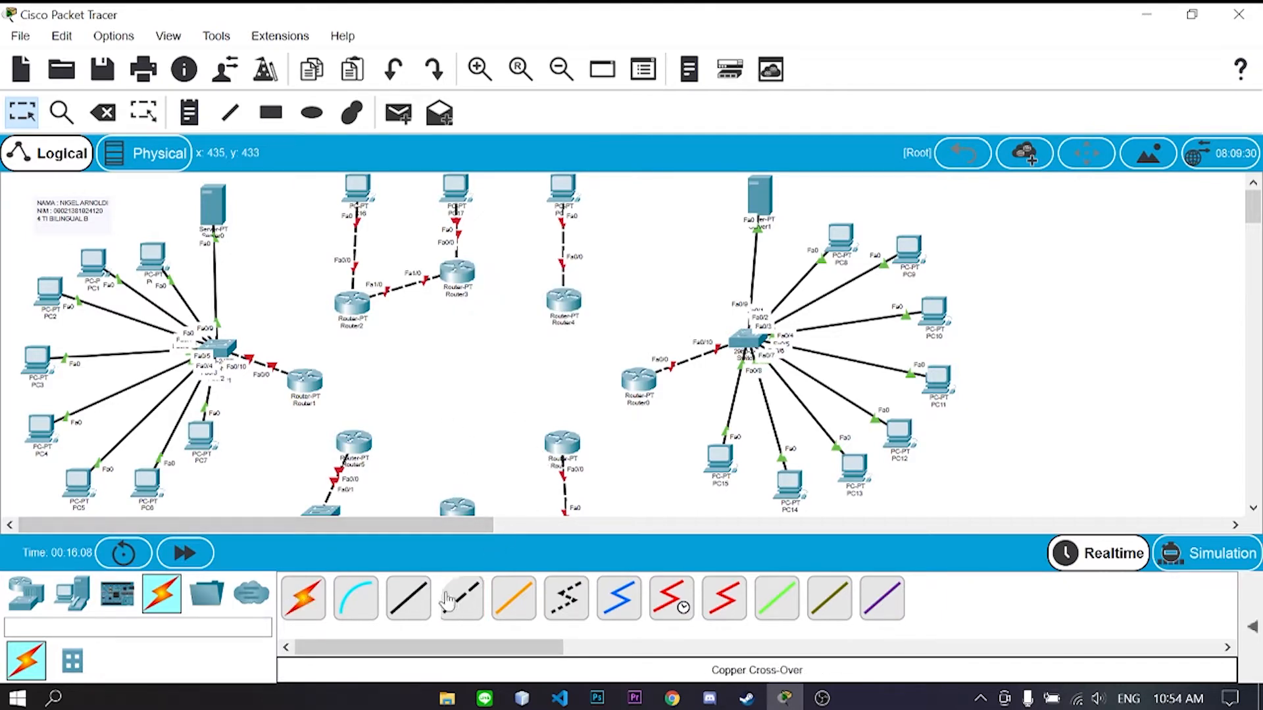
left_click(359, 307)
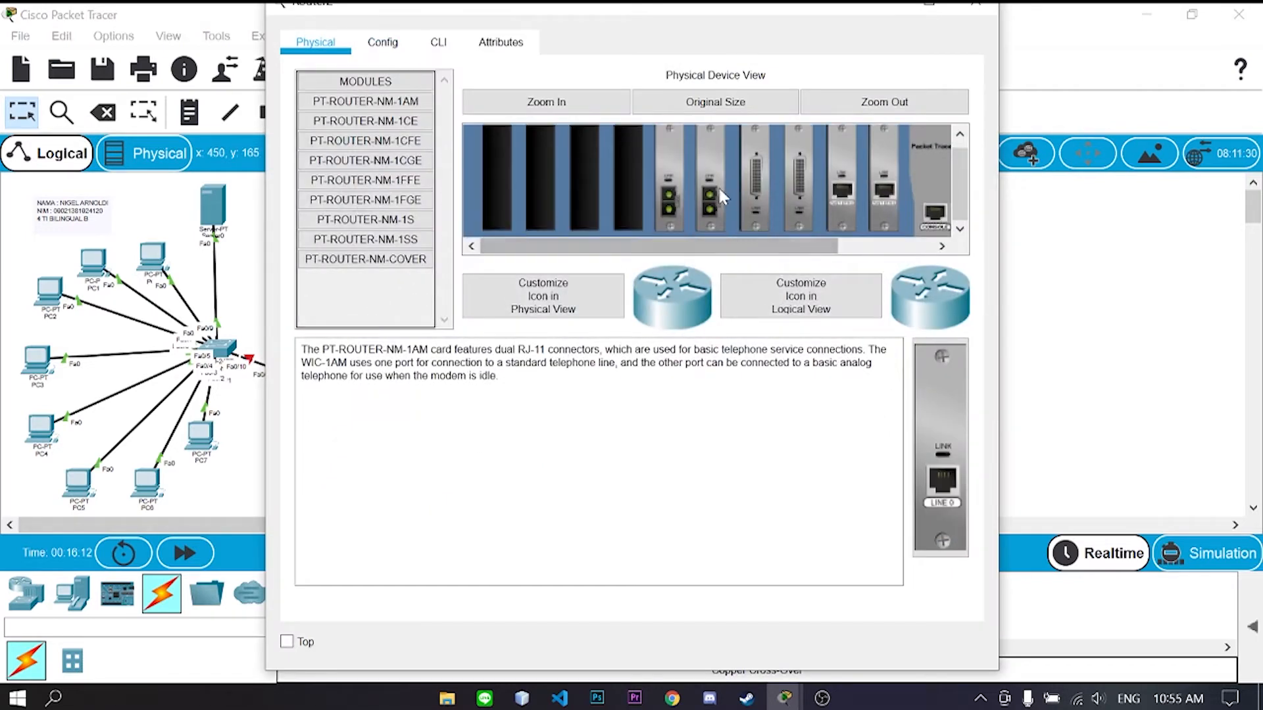
- Add an NM-1CFE module to Router2's empty slot, power it back on and close its window
left_click_drag(776, 243, 932, 214)
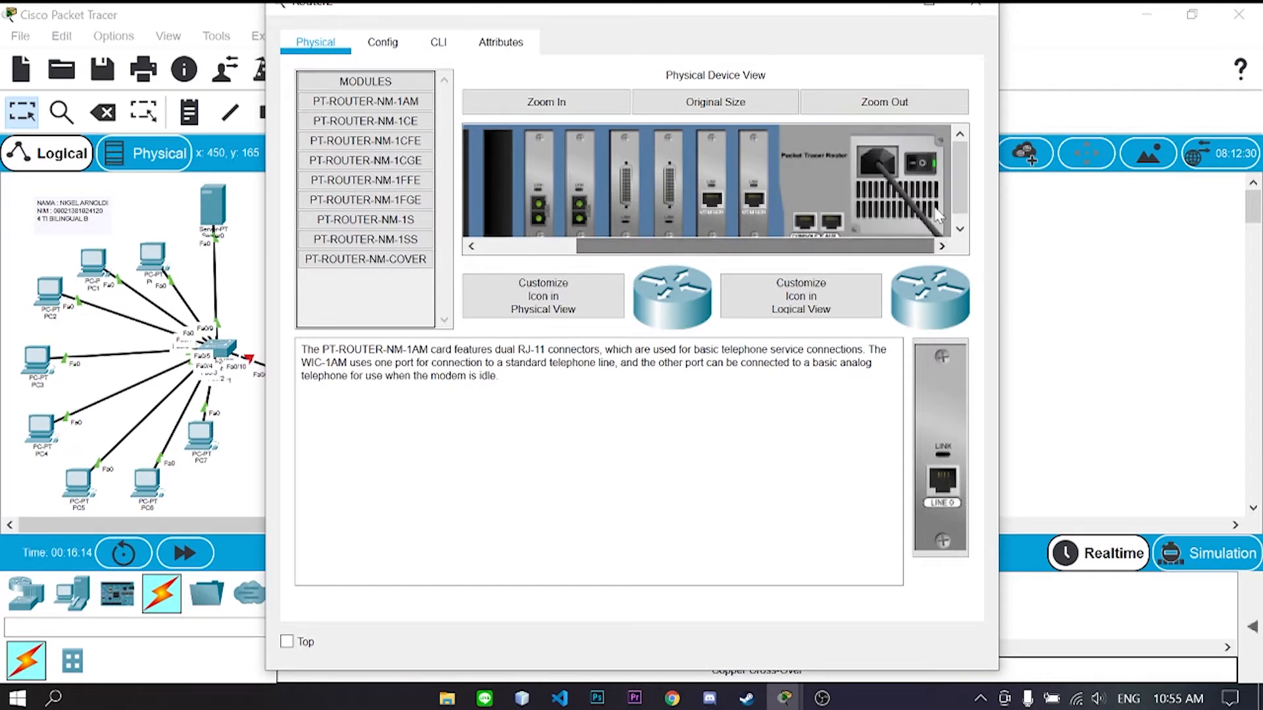
left_click_drag(772, 246, 676, 254)
left_click(366, 143)
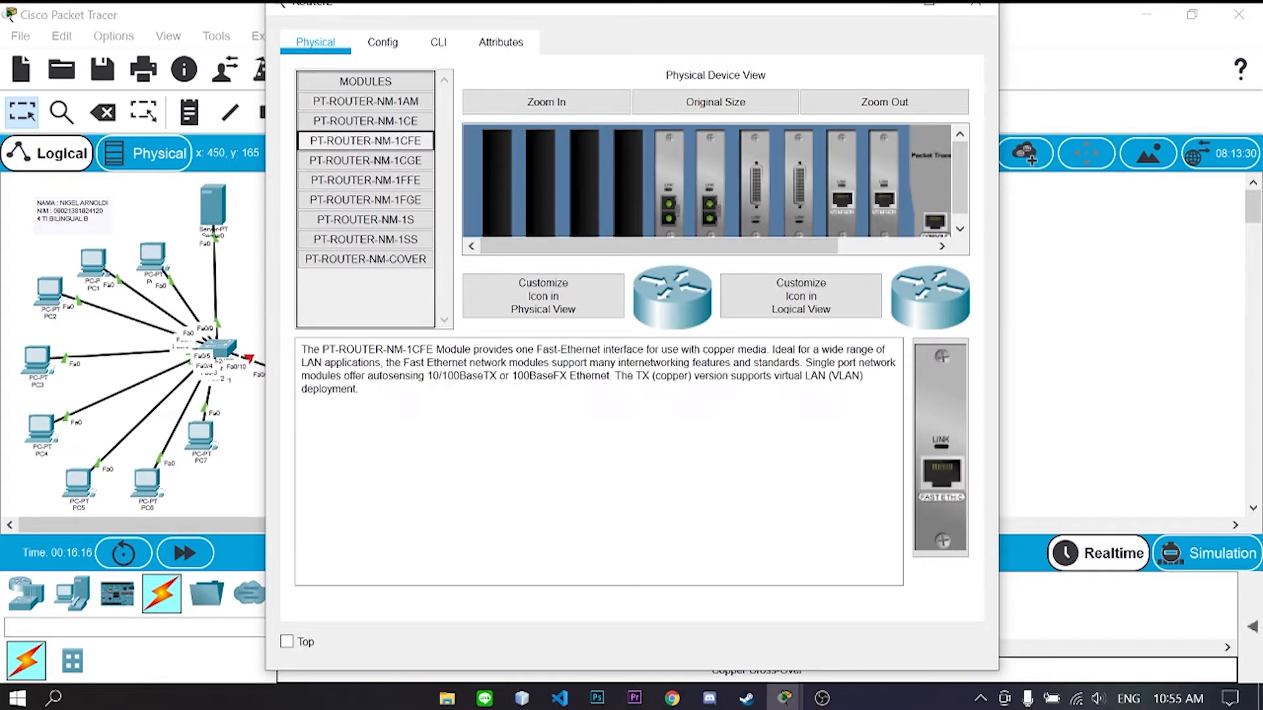
left_click_drag(934, 444, 584, 210)
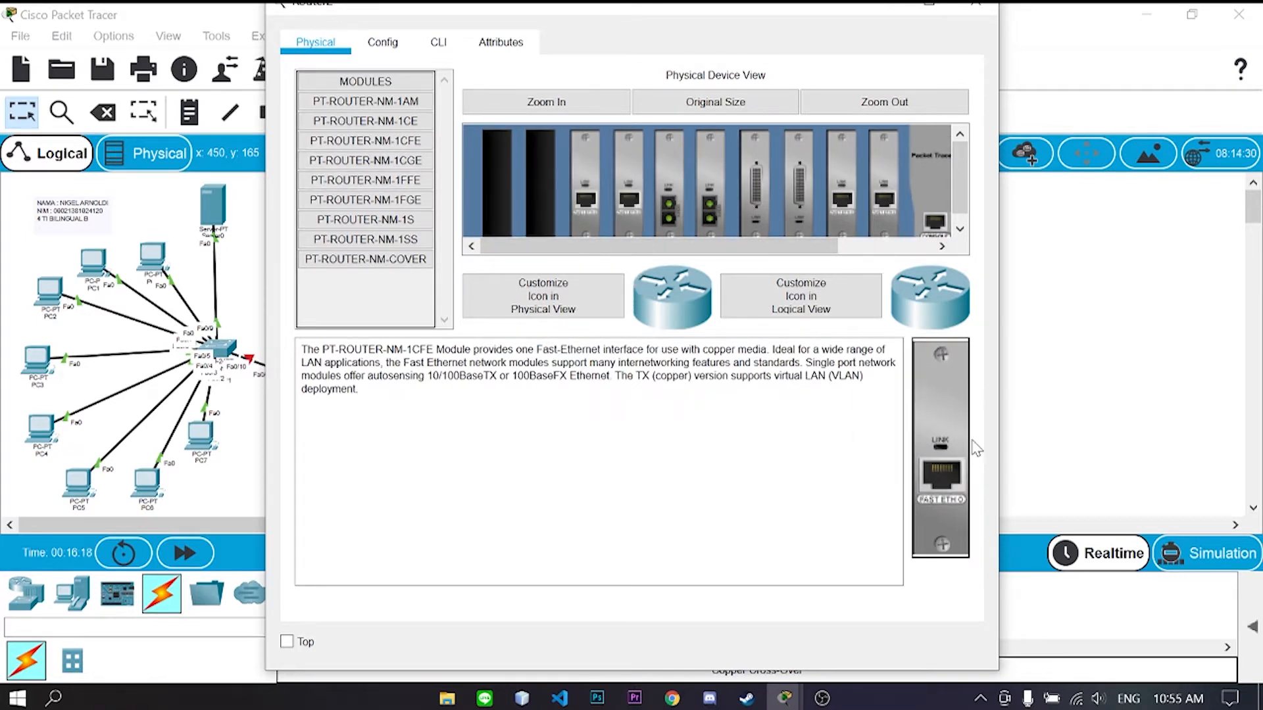
left_click_drag(634, 246, 976, 206)
left_click(933, 164)
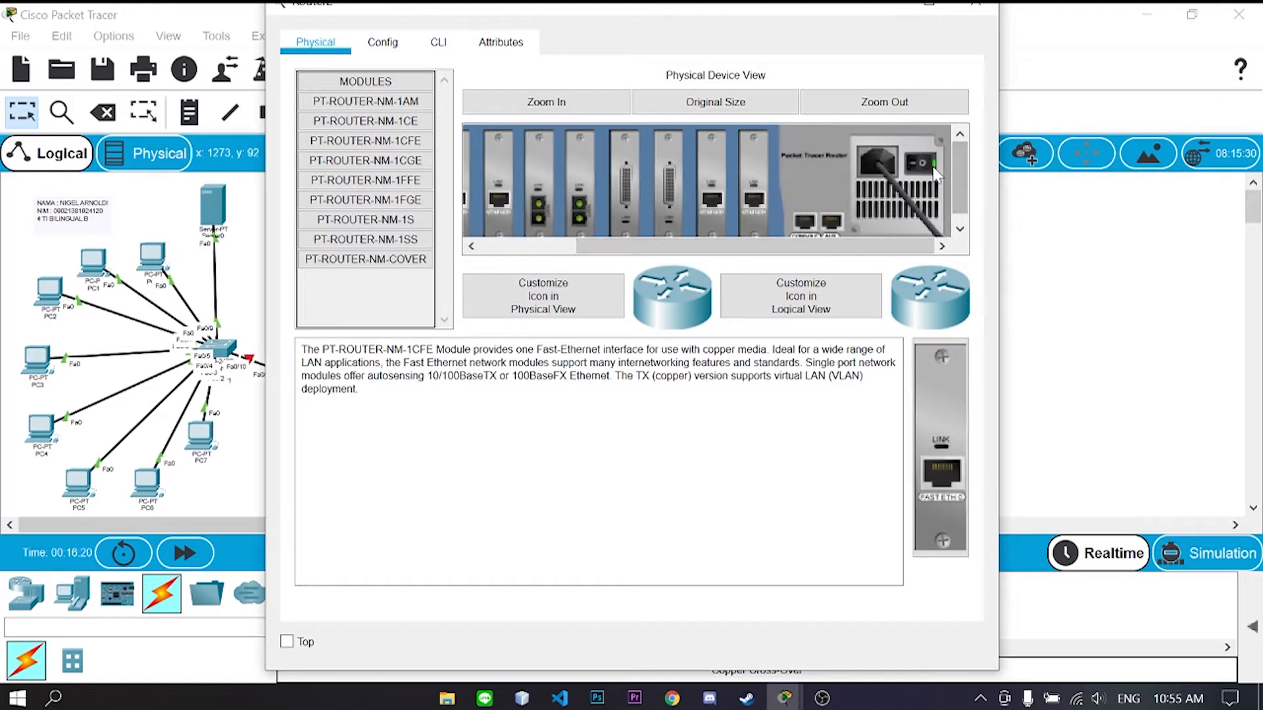
left_click(977, 10)
- Power off Router3 and install an NM-1CFE module in one of its empty slots
left_click(468, 279)
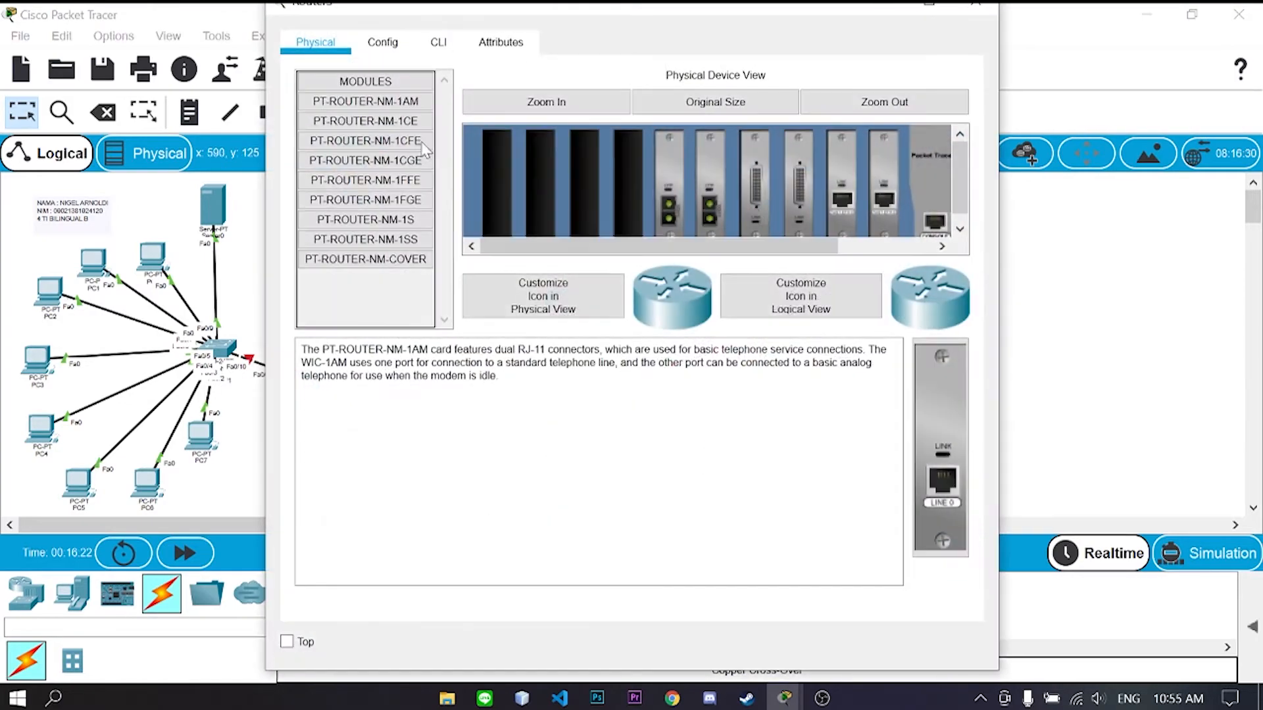
left_click_drag(820, 251, 763, 251)
left_click(918, 168)
left_click(408, 140)
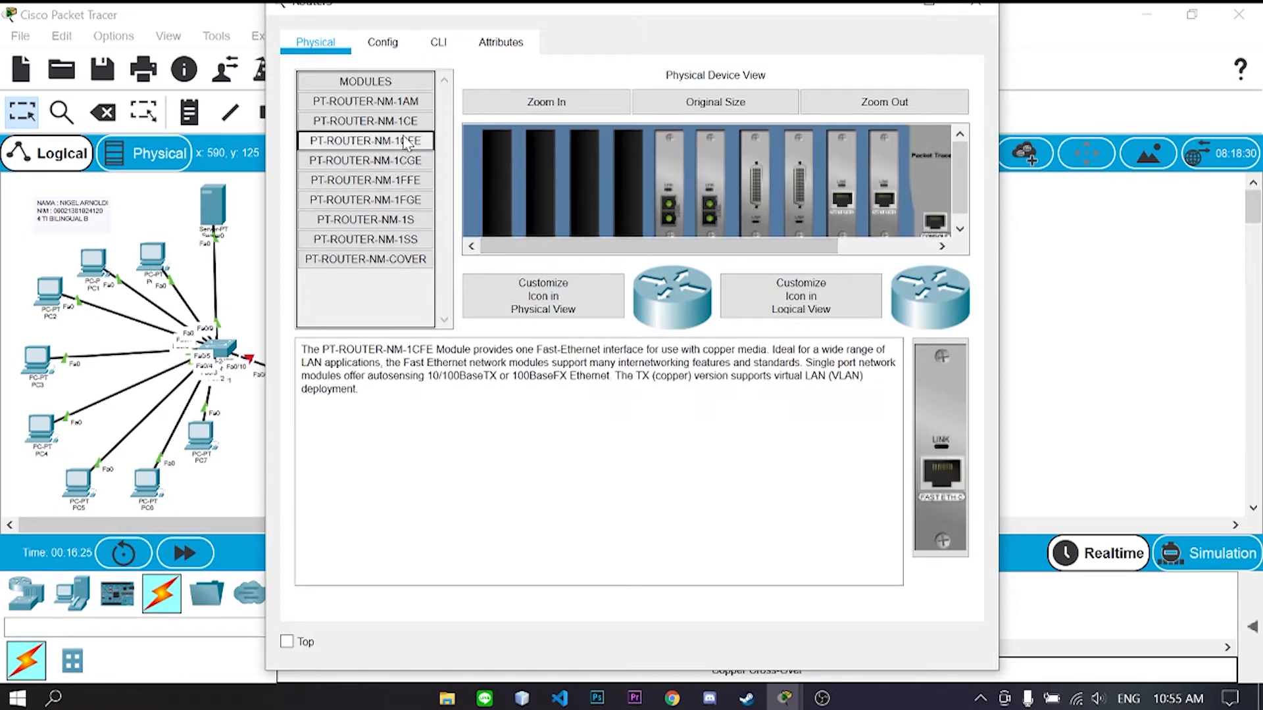
left_click(412, 122)
left_click(413, 139)
left_click_drag(941, 428, 540, 197)
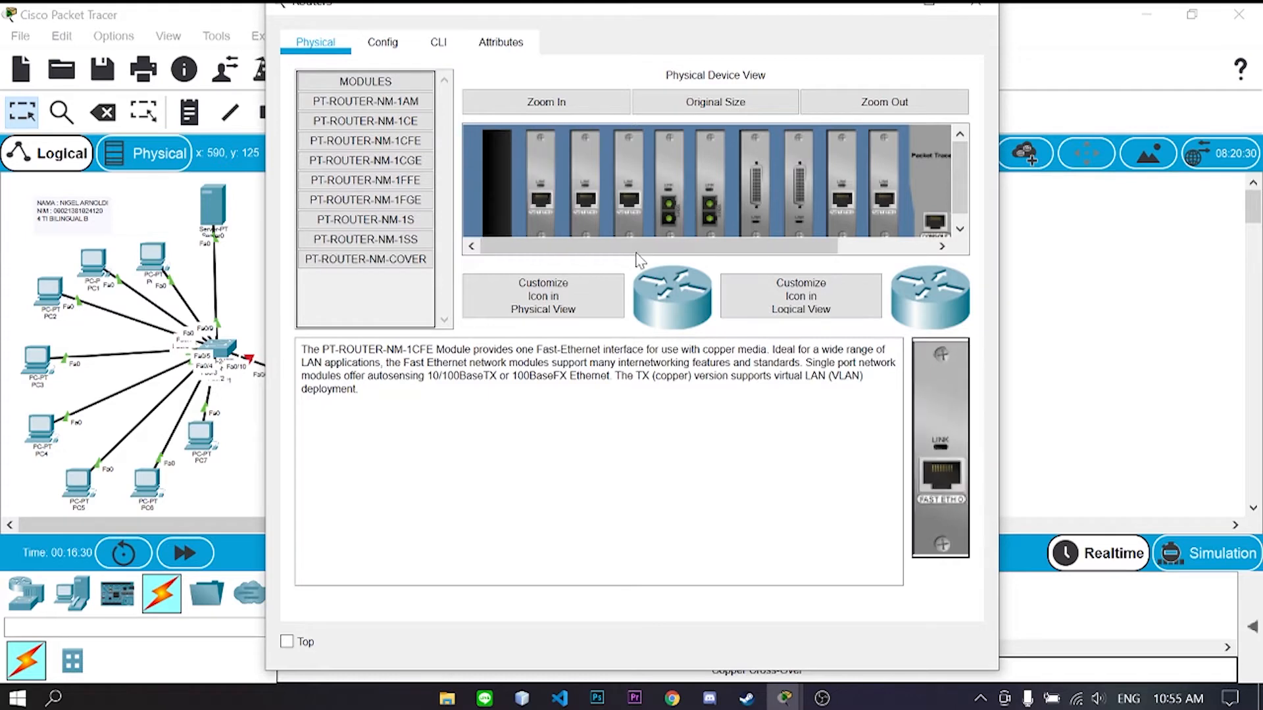
left_click_drag(592, 246, 855, 246)
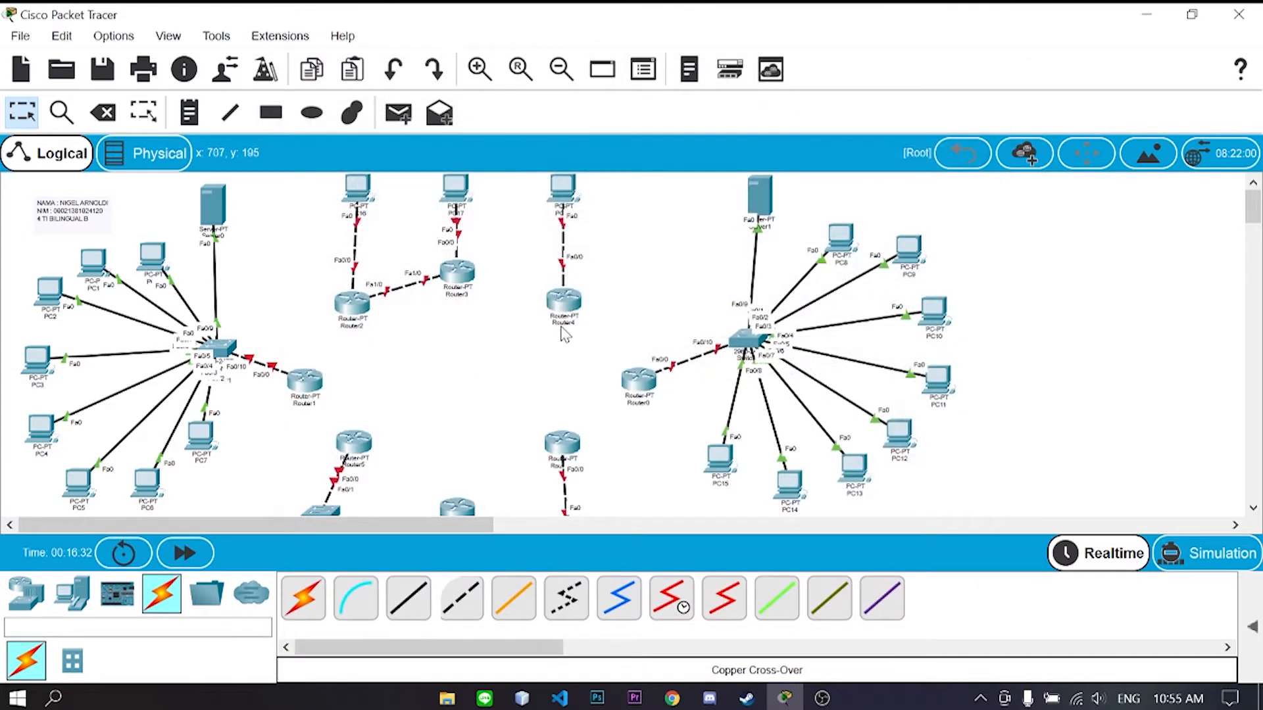
- Power off the next router and fit NM-1CFE modules into its empty slots
left_click(568, 305)
left_click_drag(578, 248, 681, 248)
left_click(872, 211)
left_click(401, 148)
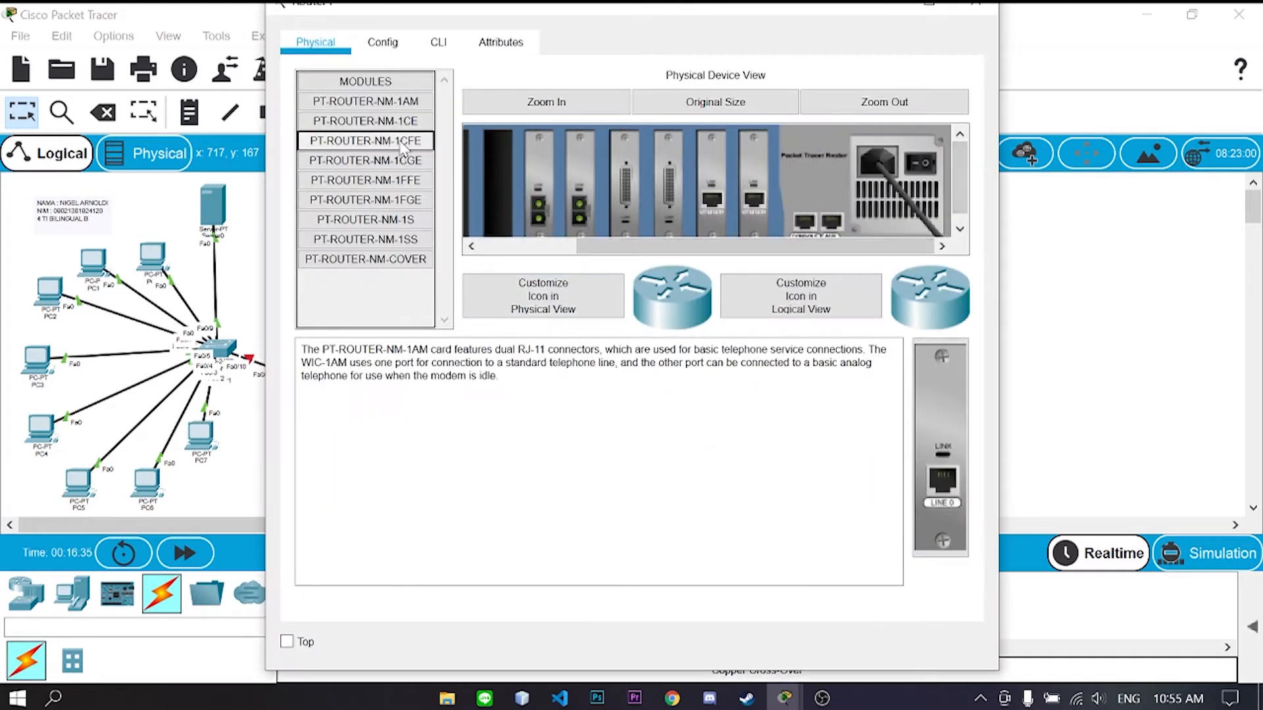
left_click_drag(940, 447, 500, 198)
left_click_drag(612, 246, 506, 246)
left_click_drag(950, 453, 931, 197)
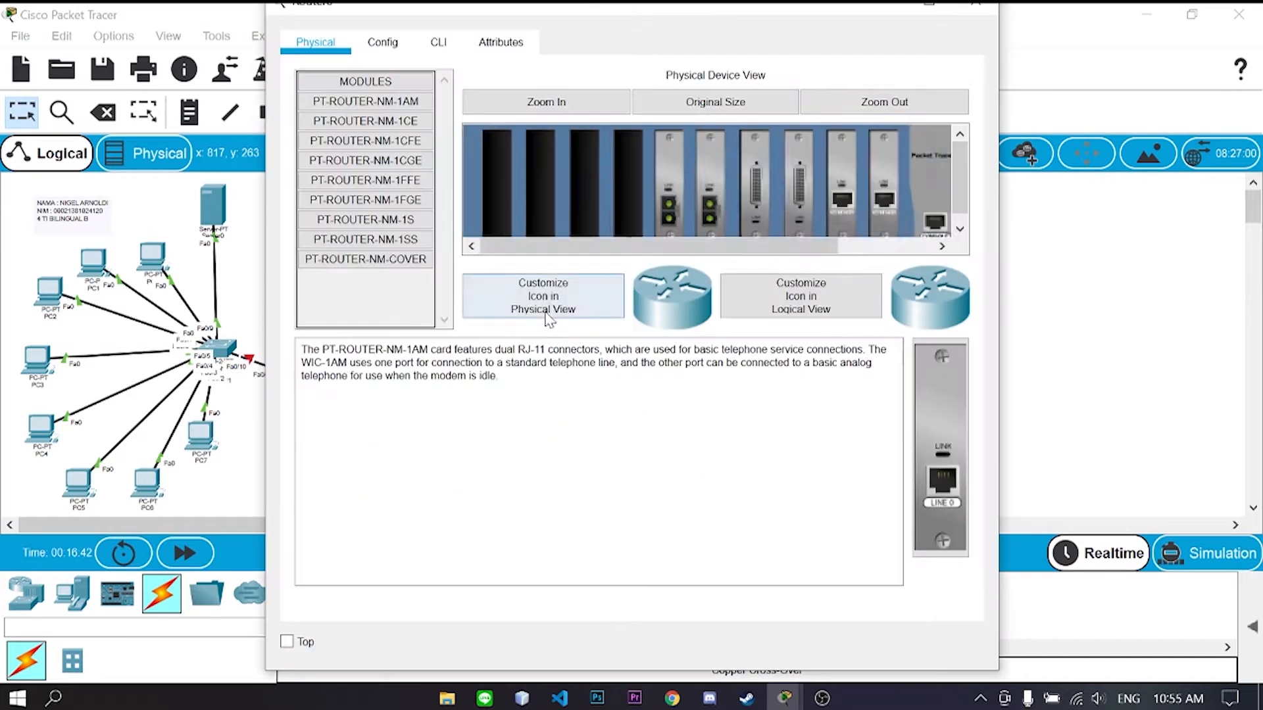
left_click_drag(578, 247, 684, 248)
- Switch the router off again and fill three more empty slots with NM-1CFE modules
left_click(872, 210)
left_click_drag(854, 248, 750, 248)
left_click(395, 142)
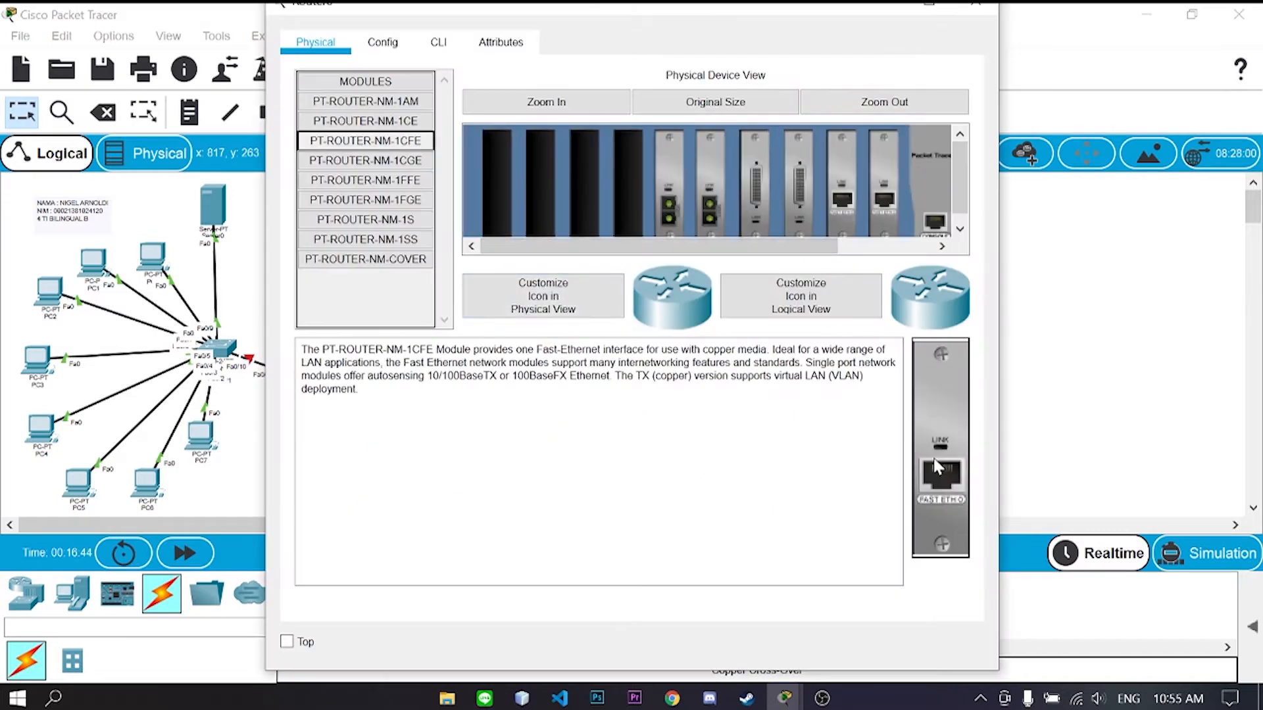
left_click_drag(939, 466, 622, 207)
left_click_drag(939, 460, 585, 205)
left_click_drag(939, 461, 546, 205)
left_click_drag(566, 247, 665, 247)
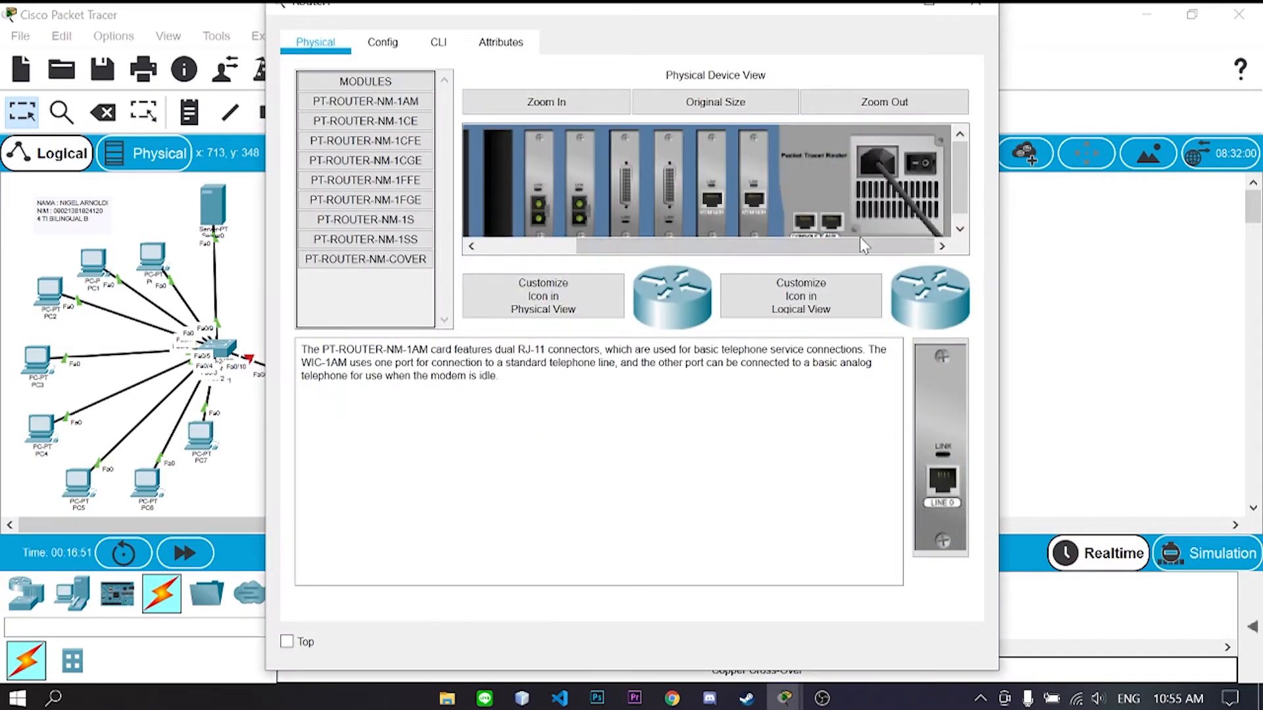
left_click_drag(859, 245, 763, 245)
- Place further NM-1CFE modules into the remaining empty router slots
left_click(365, 161)
left_click(365, 140)
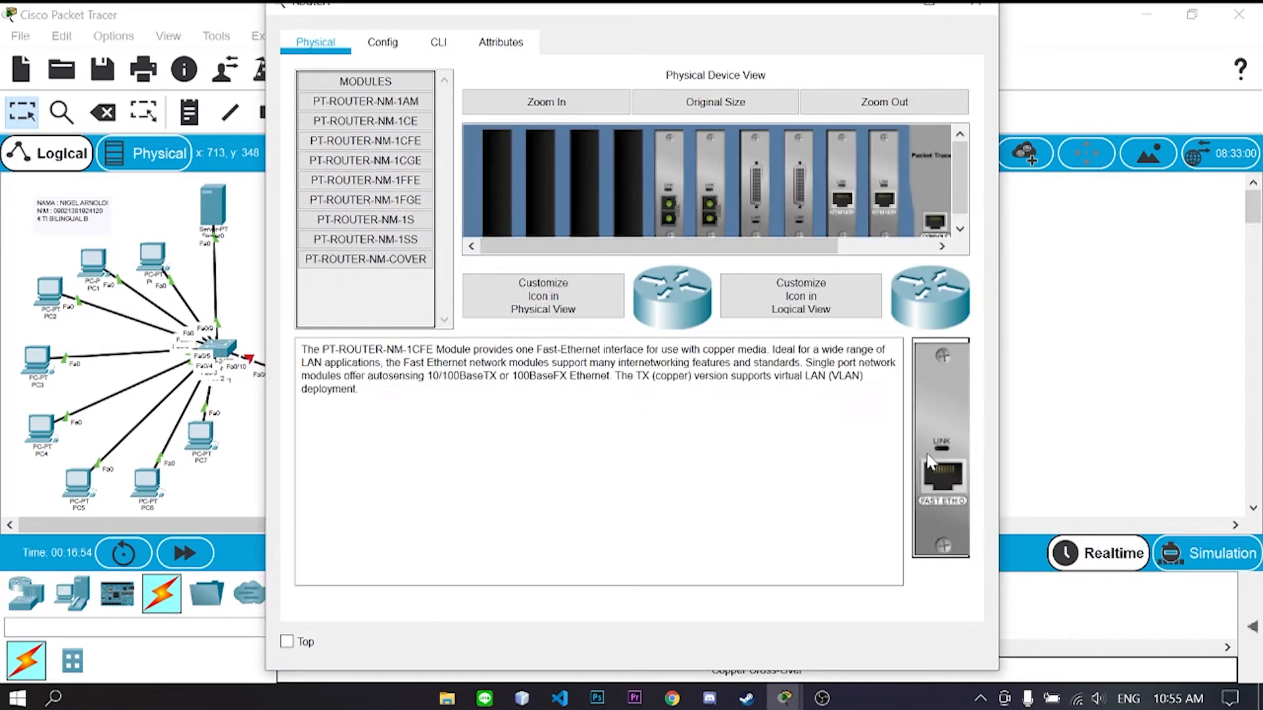
left_click_drag(946, 435, 629, 184)
left_click_drag(939, 461, 584, 184)
left_click_drag(939, 460, 496, 184)
left_click_drag(652, 246, 789, 246)
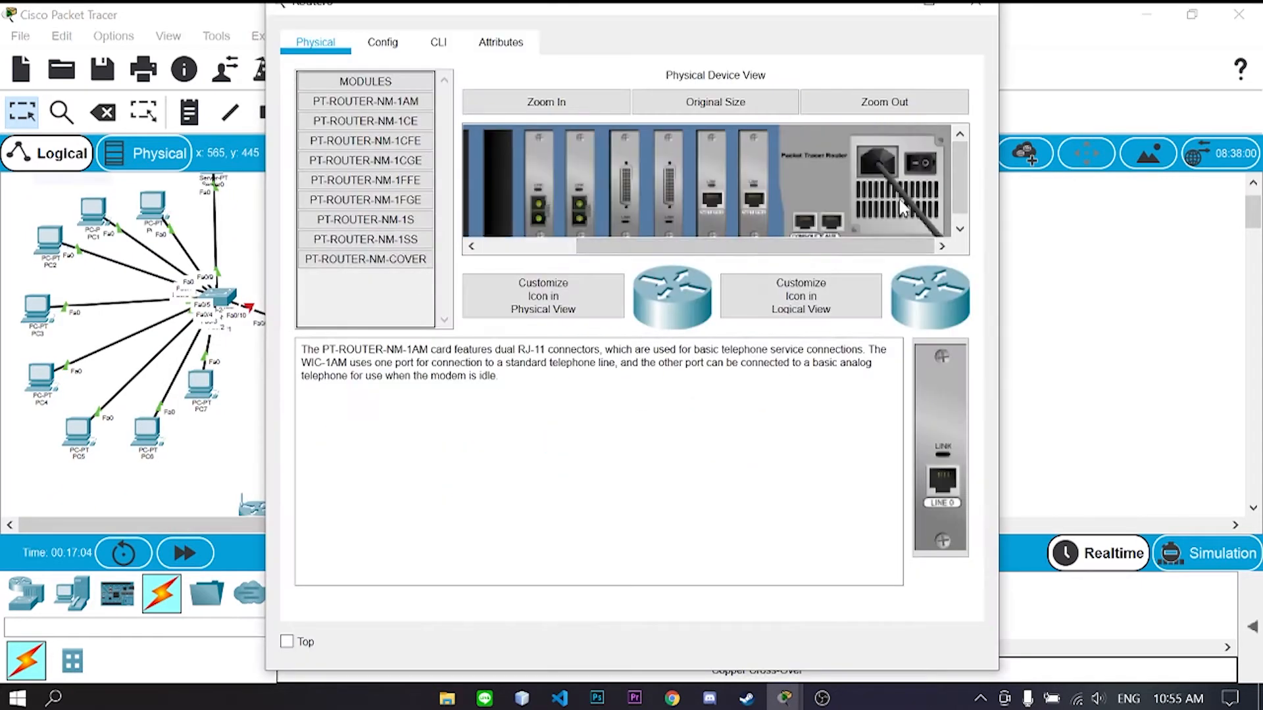
left_click(365, 161)
left_click(365, 141)
left_click_drag(942, 421, 526, 188)
left_click_drag(657, 246, 789, 246)
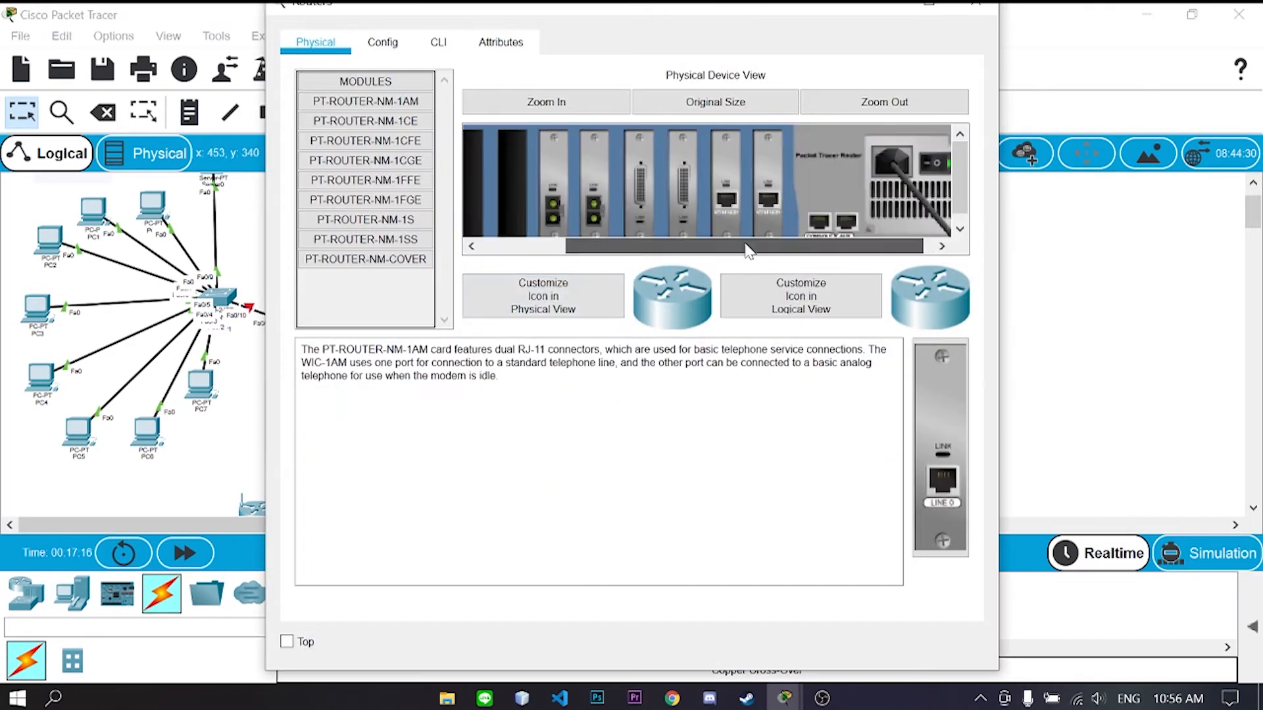
left_click_drag(745, 244, 762, 244)
- Power off another router and install NM-1CFE modules in four of its empty slots
left_click(921, 162)
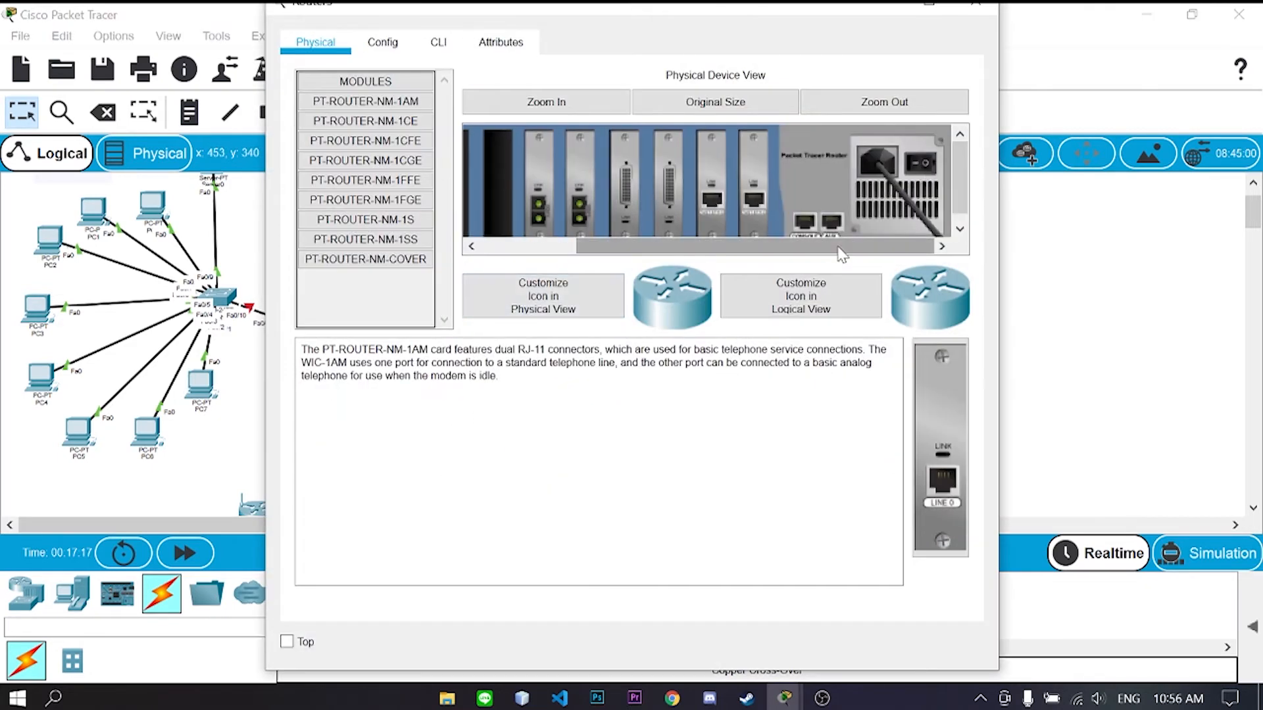
left_click(402, 141)
left_click_drag(585, 245, 548, 245)
left_click_drag(941, 427, 550, 191)
left_click_drag(941, 424, 507, 191)
left_click_drag(559, 246, 512, 245)
left_click_drag(933, 415, 525, 190)
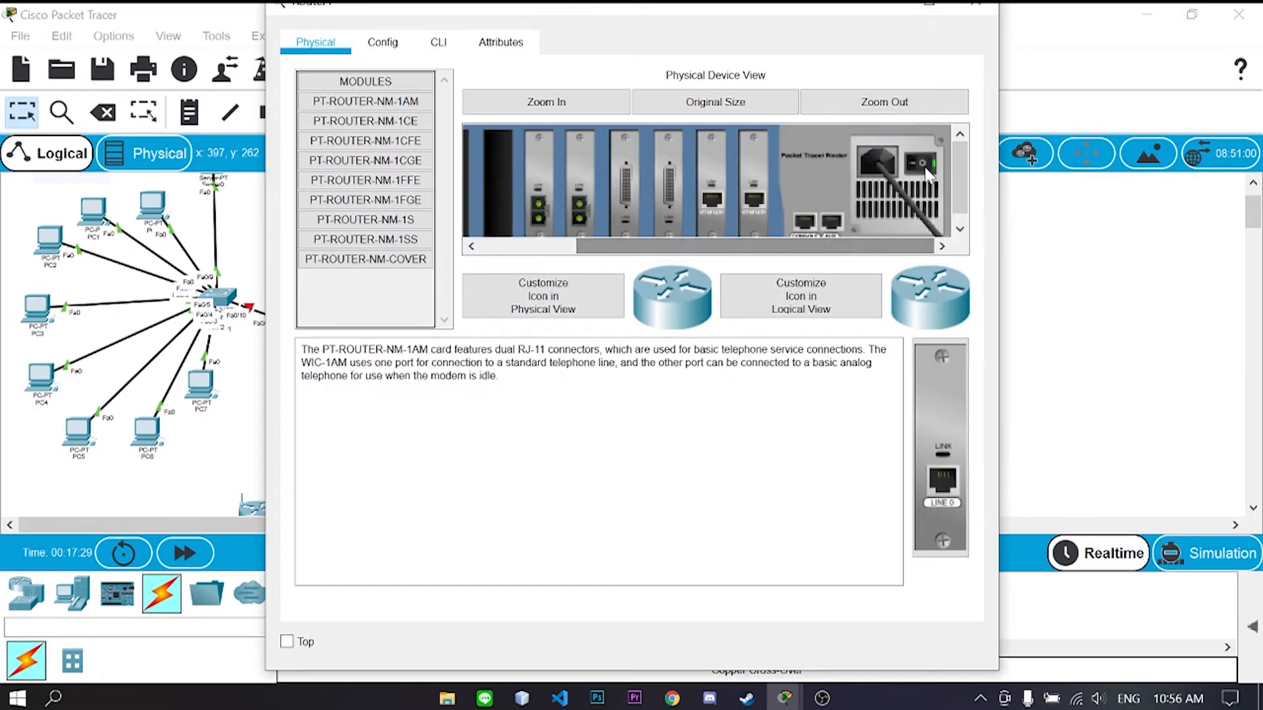
- Install two more NM-1CFE modules and power the router back on
left_click(417, 147)
left_click_drag(941, 441, 629, 201)
left_click_drag(941, 441, 585, 204)
left_click_drag(546, 246, 648, 246)
left_click(922, 163)
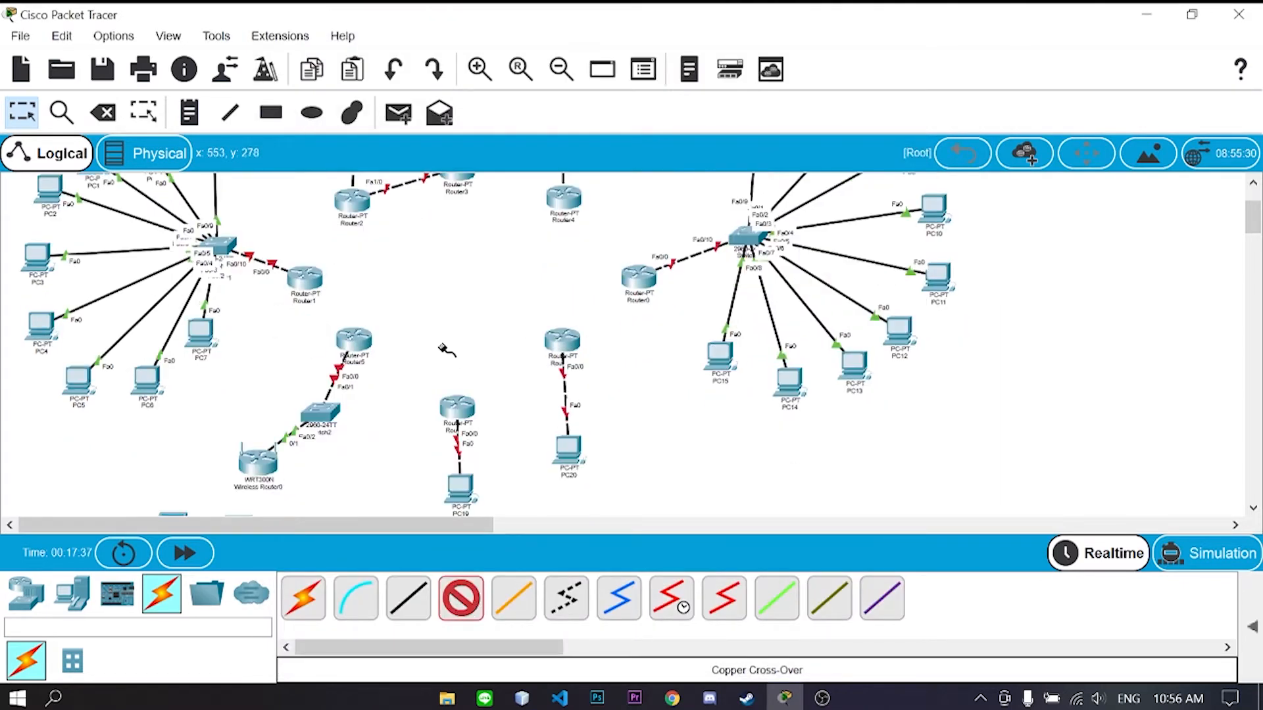
- Cable Router1 Fa1/0 to Router2 Fa6/0, and a Router5 port to Router1 Fa6/0
left_click(304, 279)
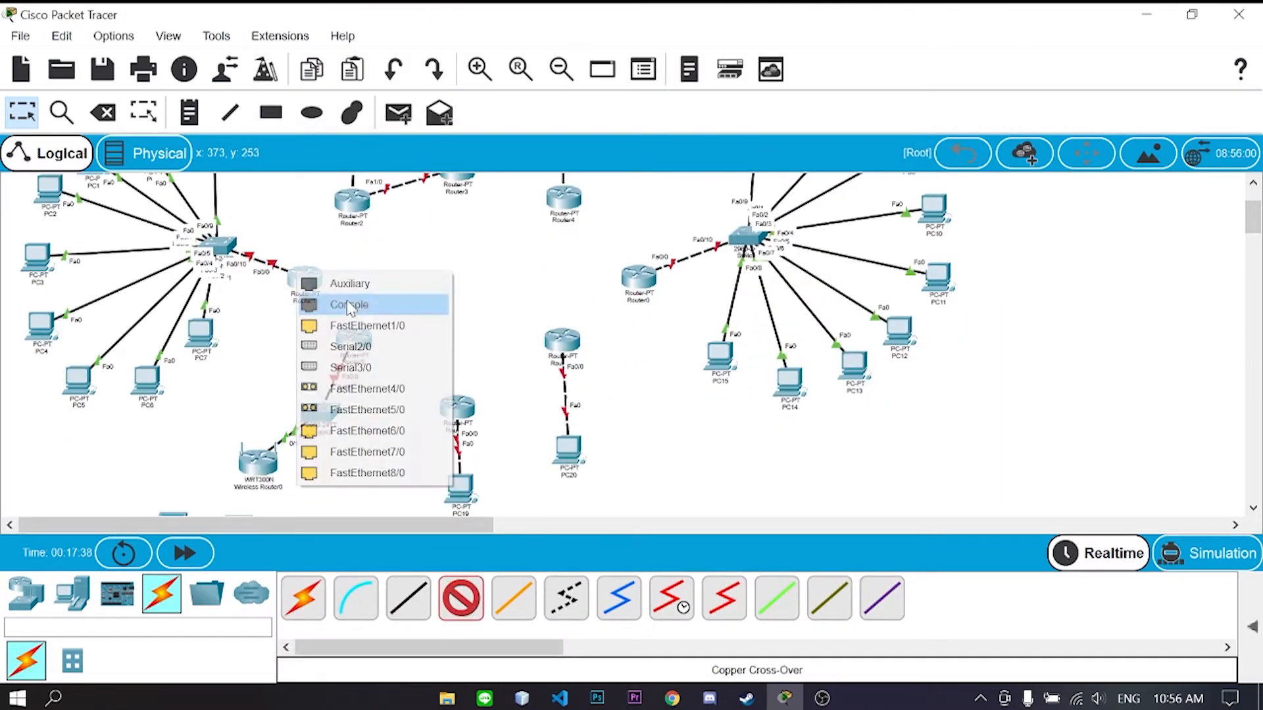
left_click(408, 325)
left_click(348, 202)
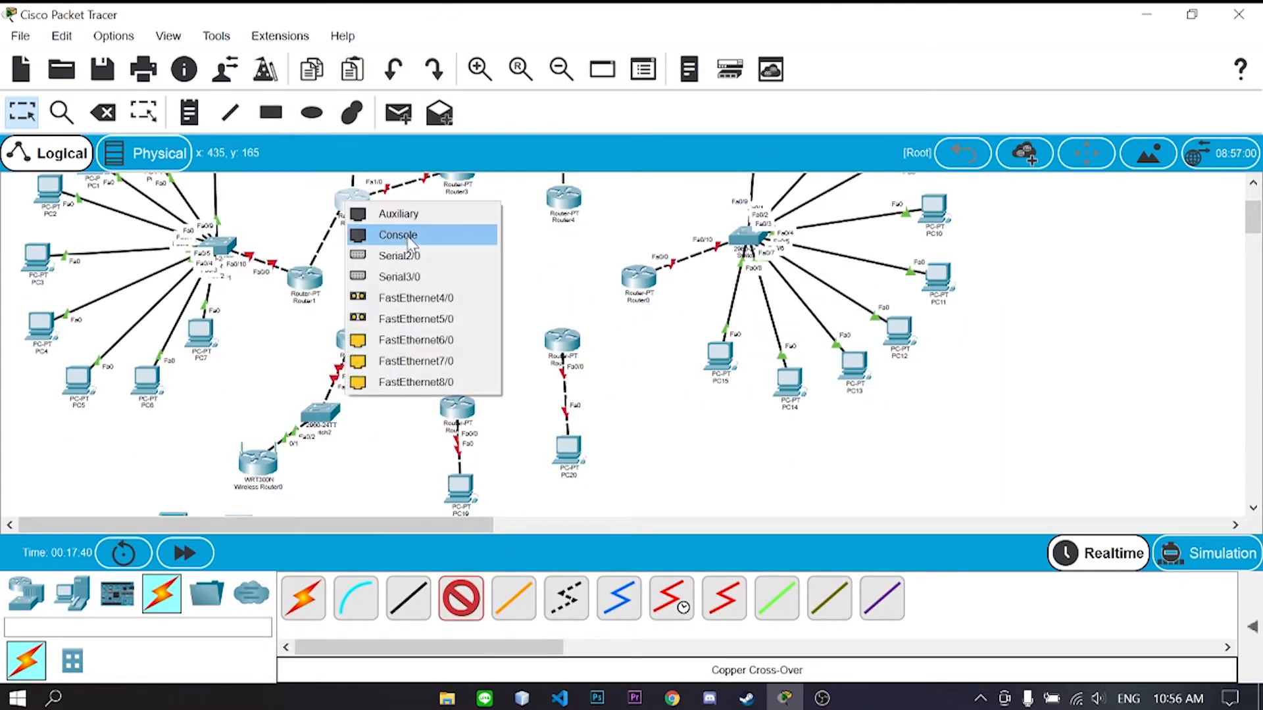
left_click(420, 341)
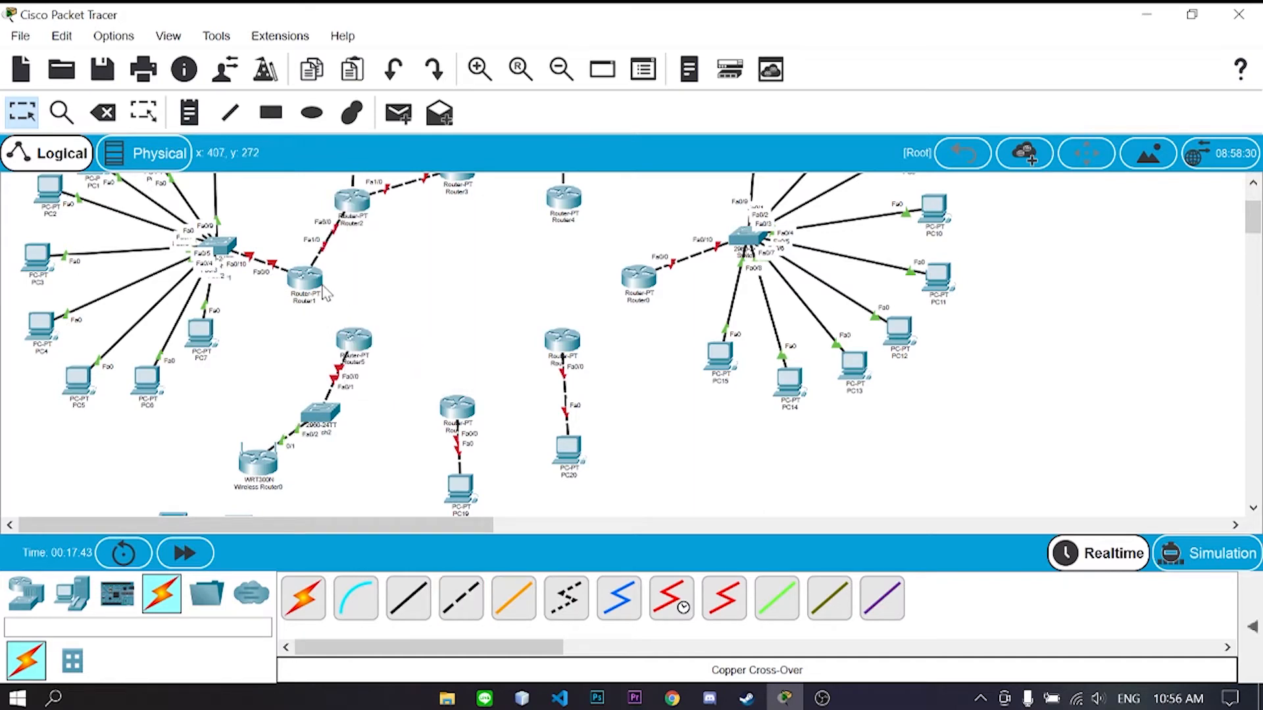
left_click(359, 345)
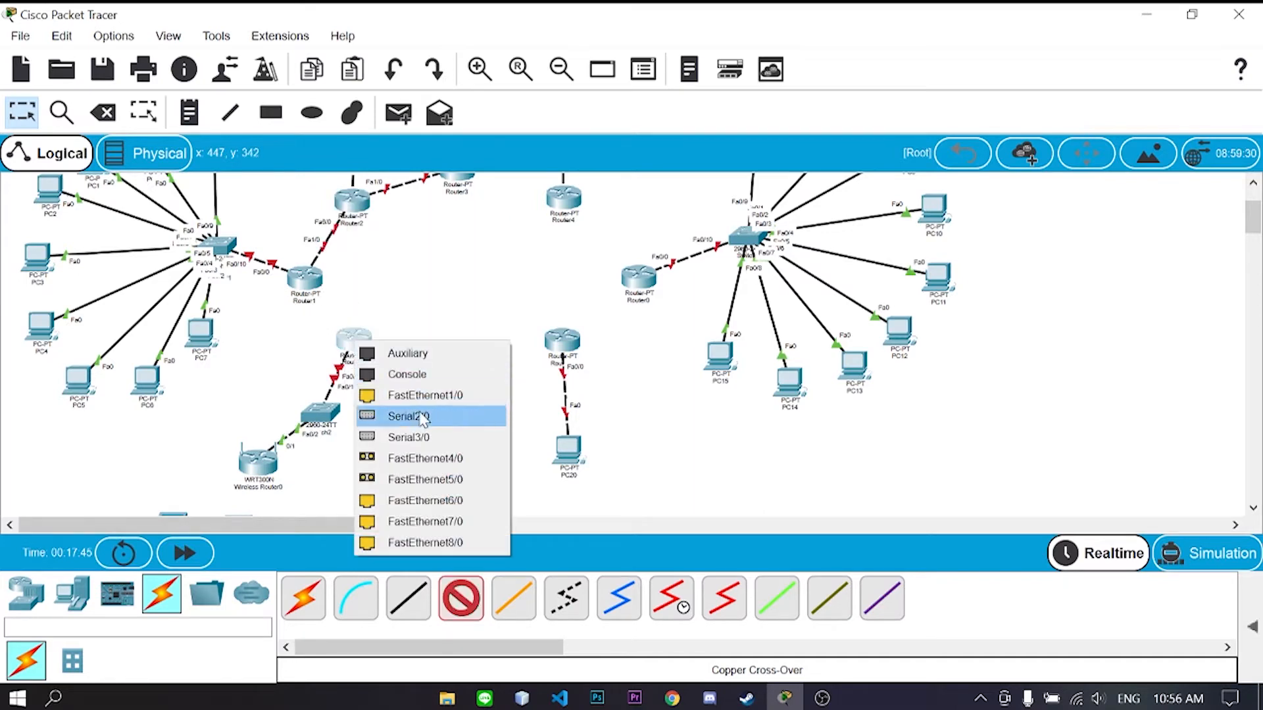
left_click(411, 395)
left_click(308, 284)
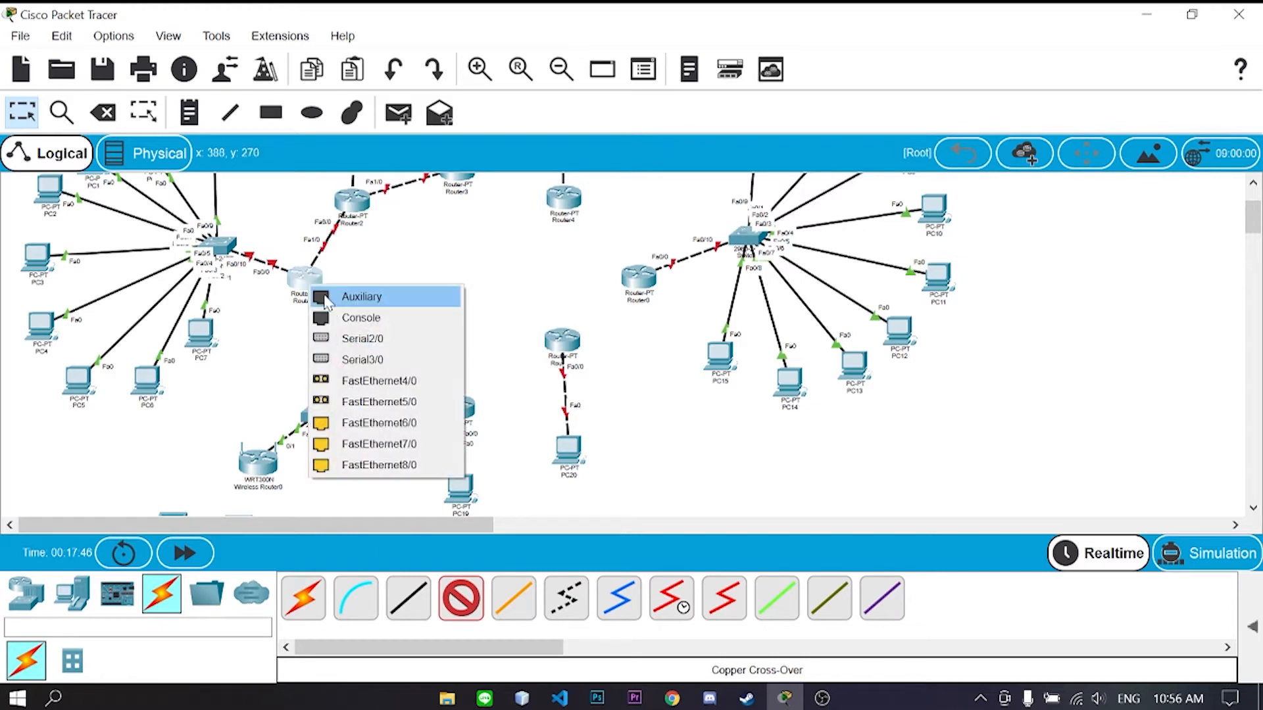
left_click(381, 423)
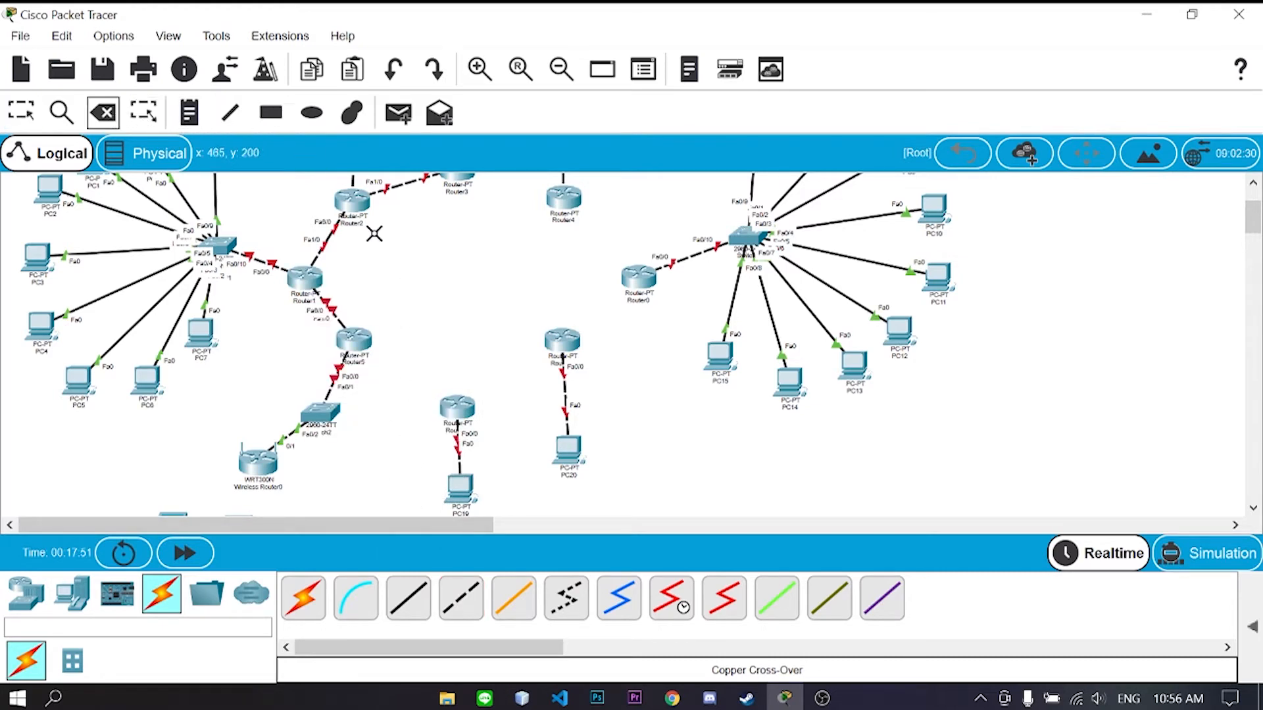
- Replace the Router1–Router2 cable with a Copper Cross-Over link
left_click(334, 231)
left_click(22, 113)
left_click(461, 599)
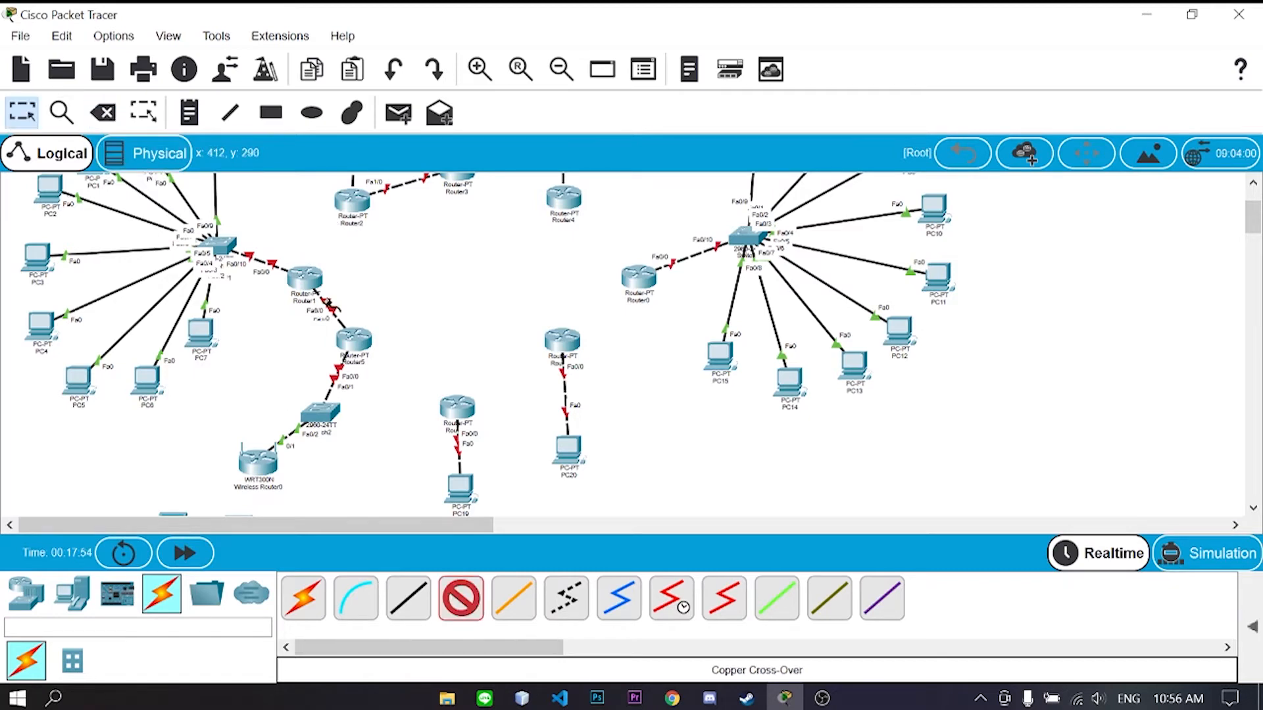
left_click(299, 276)
left_click(348, 343)
left_click(354, 207)
- Connect the lower router's FastEthernet1/0 to Router5 with a cross-over cable
left_click(437, 346)
left_click(462, 600)
left_click(457, 411)
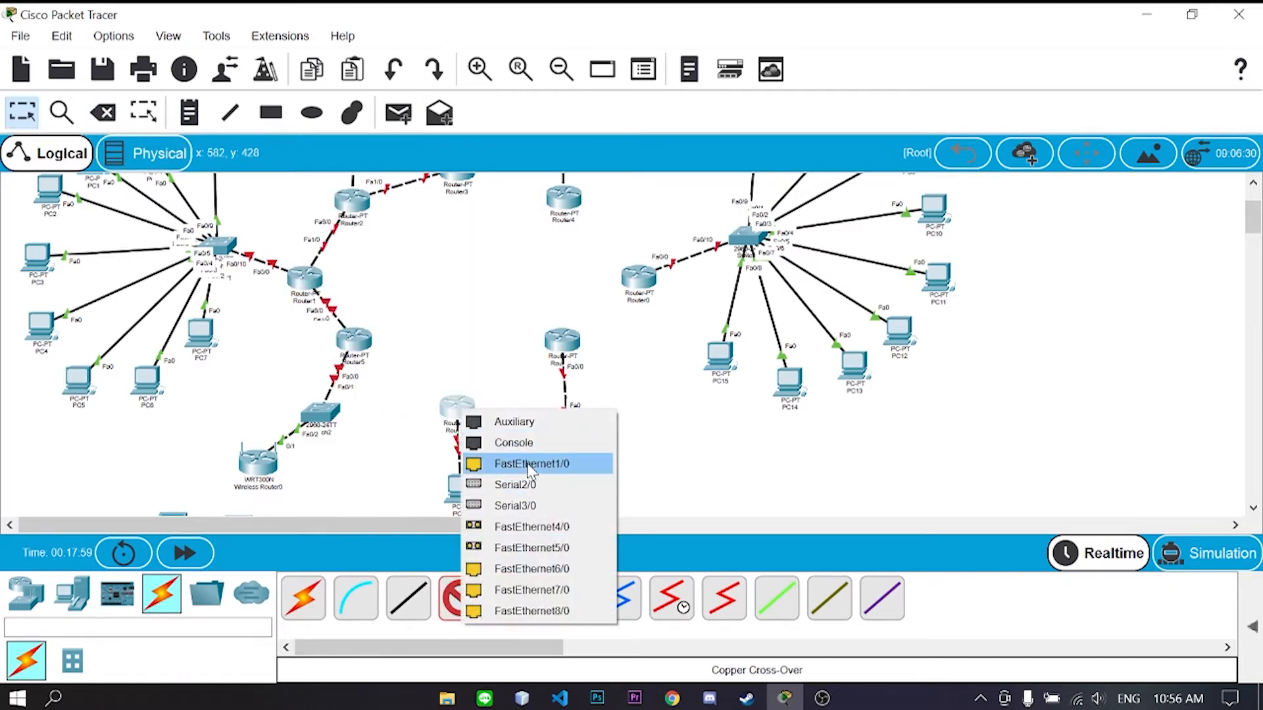
left_click(527, 465)
left_click(354, 340)
left_click(478, 478)
- Cross-connect the right-hand router's FastEthernet6/0 to the lower router and to Router0's FastEthernet6/0
left_click(462, 599)
left_click(555, 341)
left_click(584, 501)
left_click(455, 400)
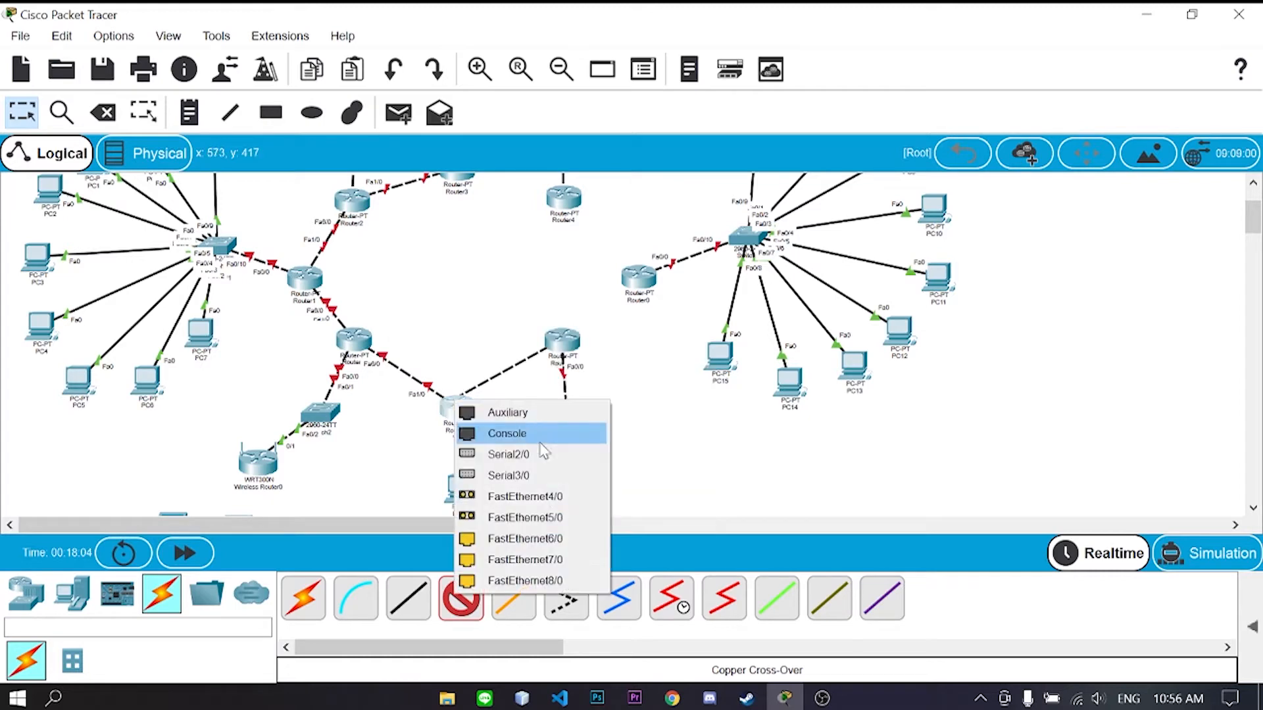
left_click(540, 539)
left_click(461, 600)
left_click(551, 341)
left_click(612, 483)
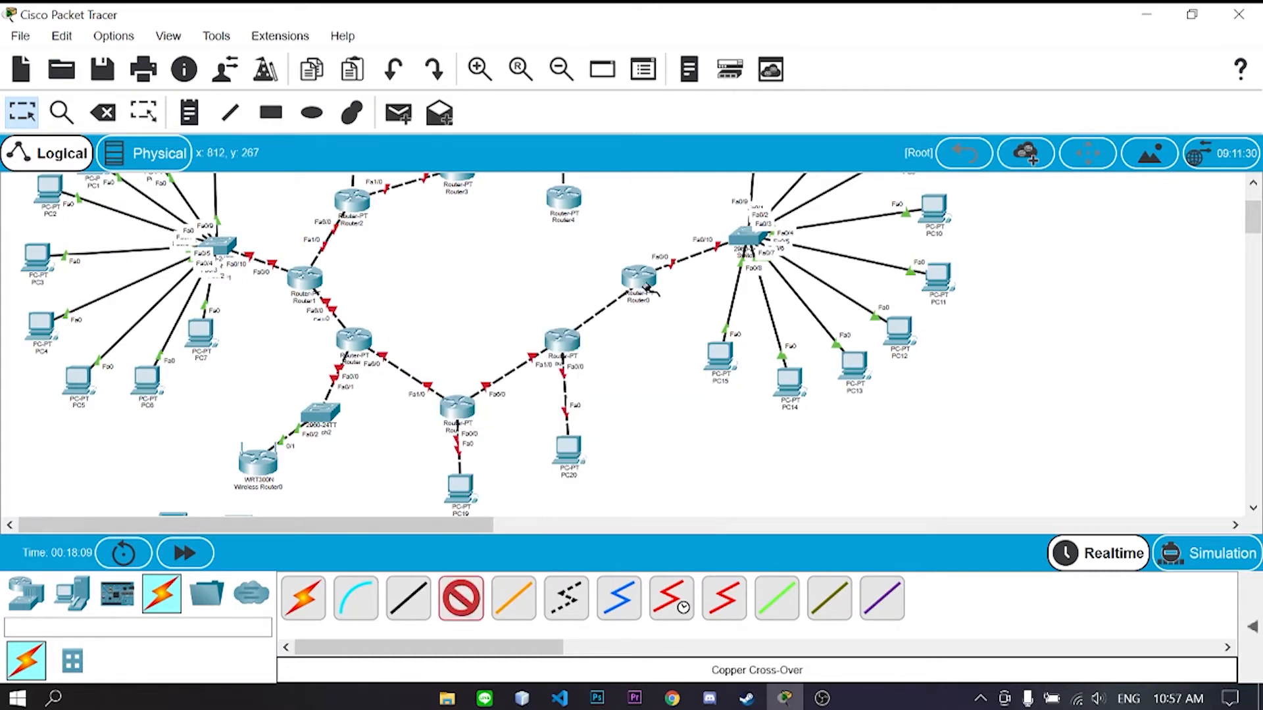
left_click(643, 282)
left_click(692, 448)
- Link Router4's Fa6/0 to Router0's Fa7/0 with a cross-over cable
left_click(462, 600)
scroll(654, 397, "up", 2)
left_click(564, 249)
left_click(690, 407)
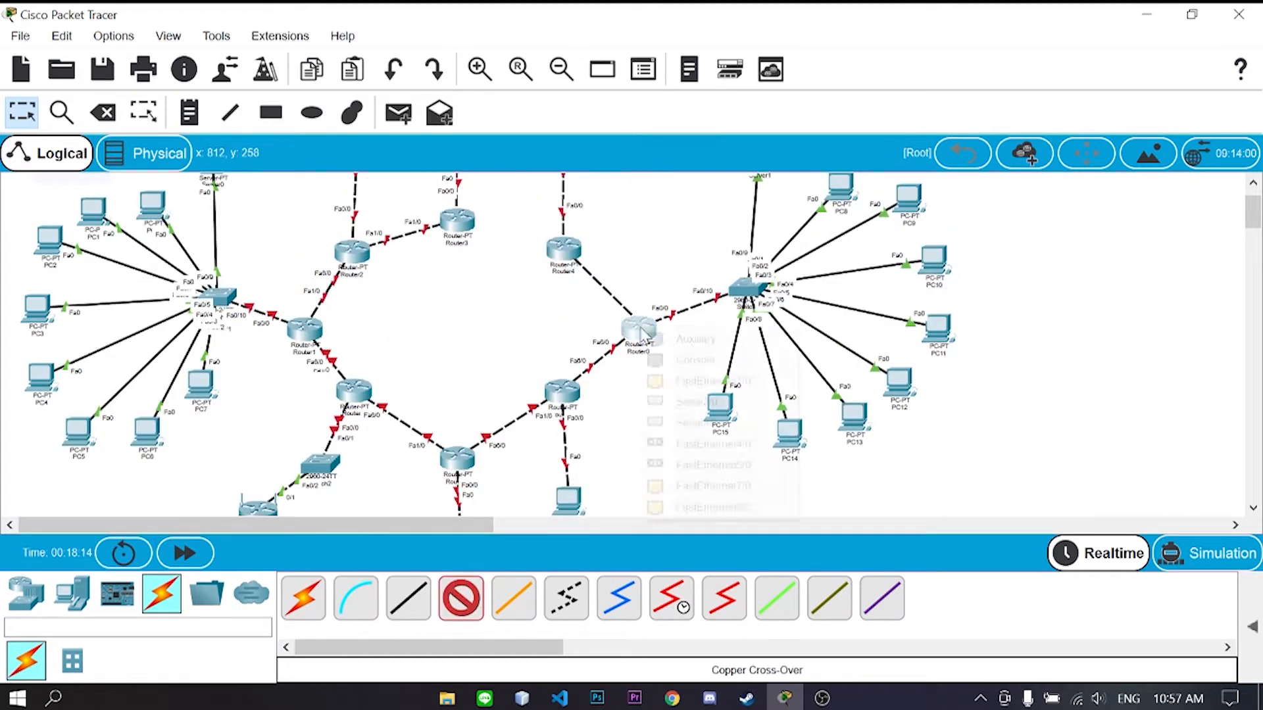
left_click(638, 327)
left_click(713, 506)
- Link Router3 Fa6/0 to Router4 Fa1/0, and the lower-left router to the lower-right router's Fa7/0
left_click(462, 599)
left_click(457, 221)
left_click(521, 350)
left_click(564, 249)
left_click(651, 297)
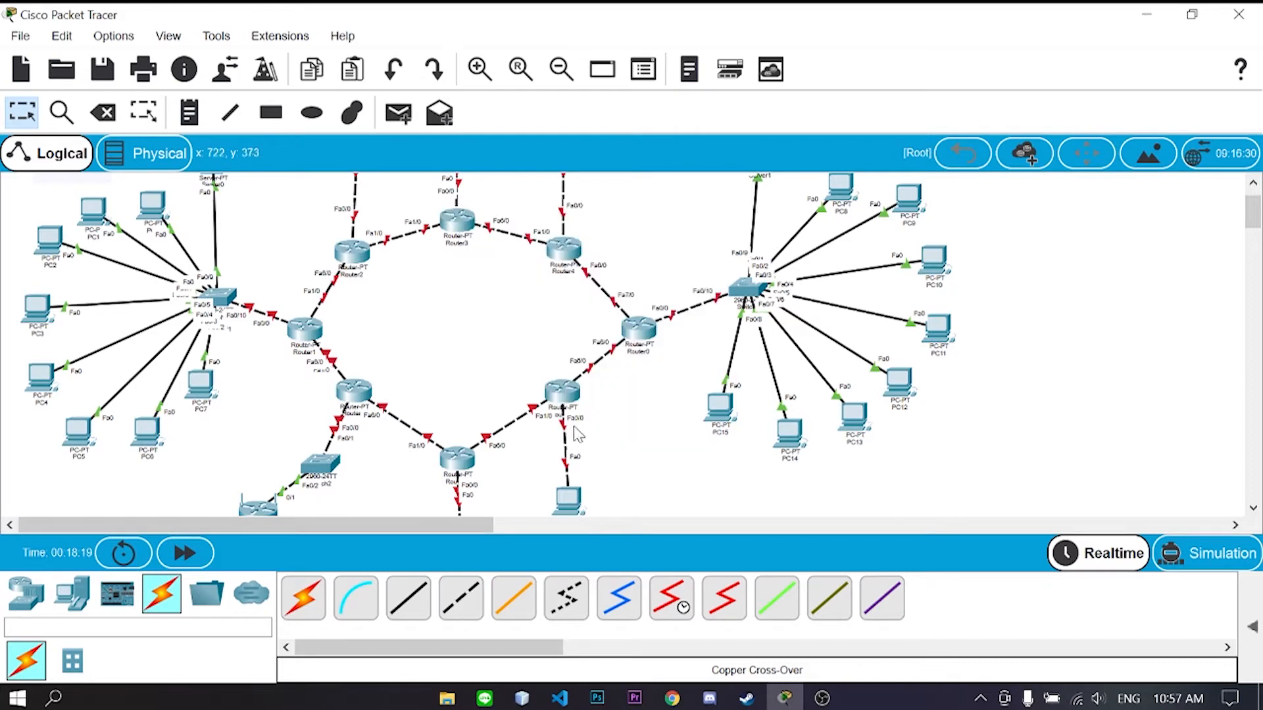
left_click(462, 599)
left_click(354, 390)
left_click(421, 524)
left_click(563, 391)
left_click(625, 531)
- Cross-connect Router2 Fa7/0 to the lower-left router's Fa8/0, and Router2 to Router4's Fa7/0
left_click(462, 599)
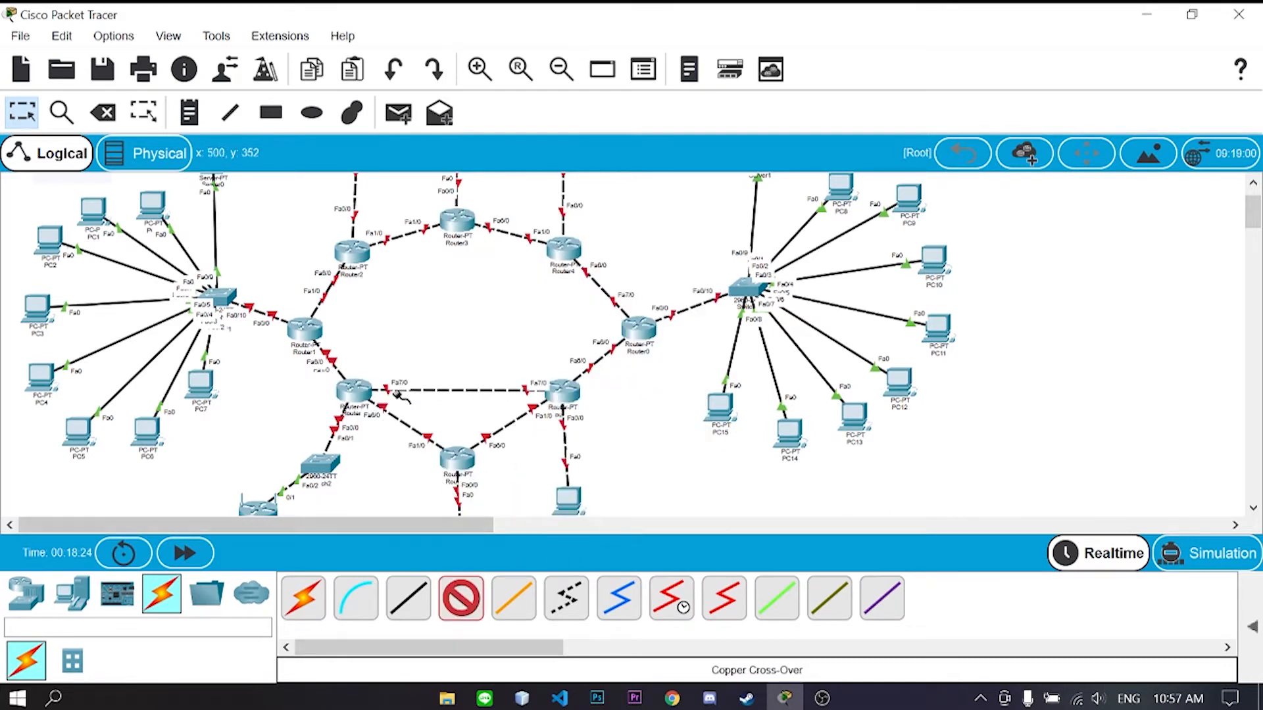
left_click(353, 251)
left_click(387, 392)
left_click(354, 390)
left_click(418, 523)
left_click(462, 599)
left_click(353, 252)
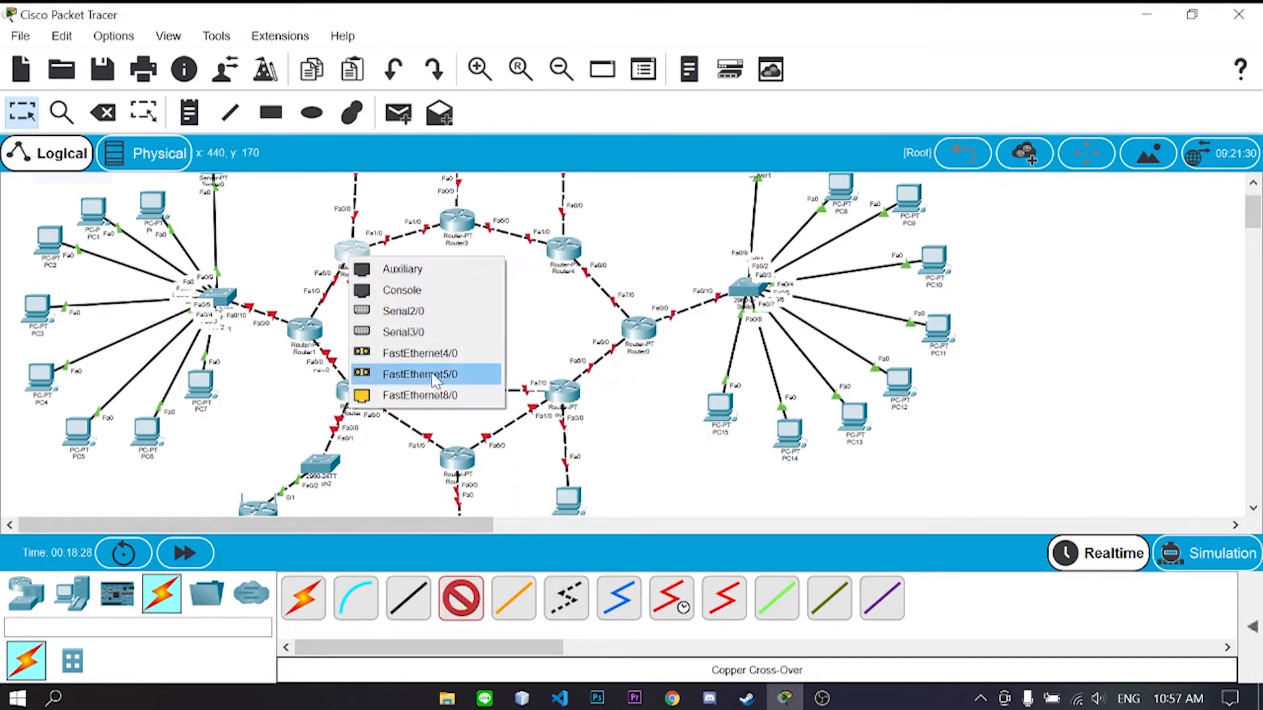
left_click(418, 370)
left_click(564, 248)
left_click(629, 388)
- Link a free Router4 port to the lower-right router's Fa4/0 with a cross-over cable
left_click(462, 599)
left_click(564, 249)
left_click(629, 410)
left_click(563, 392)
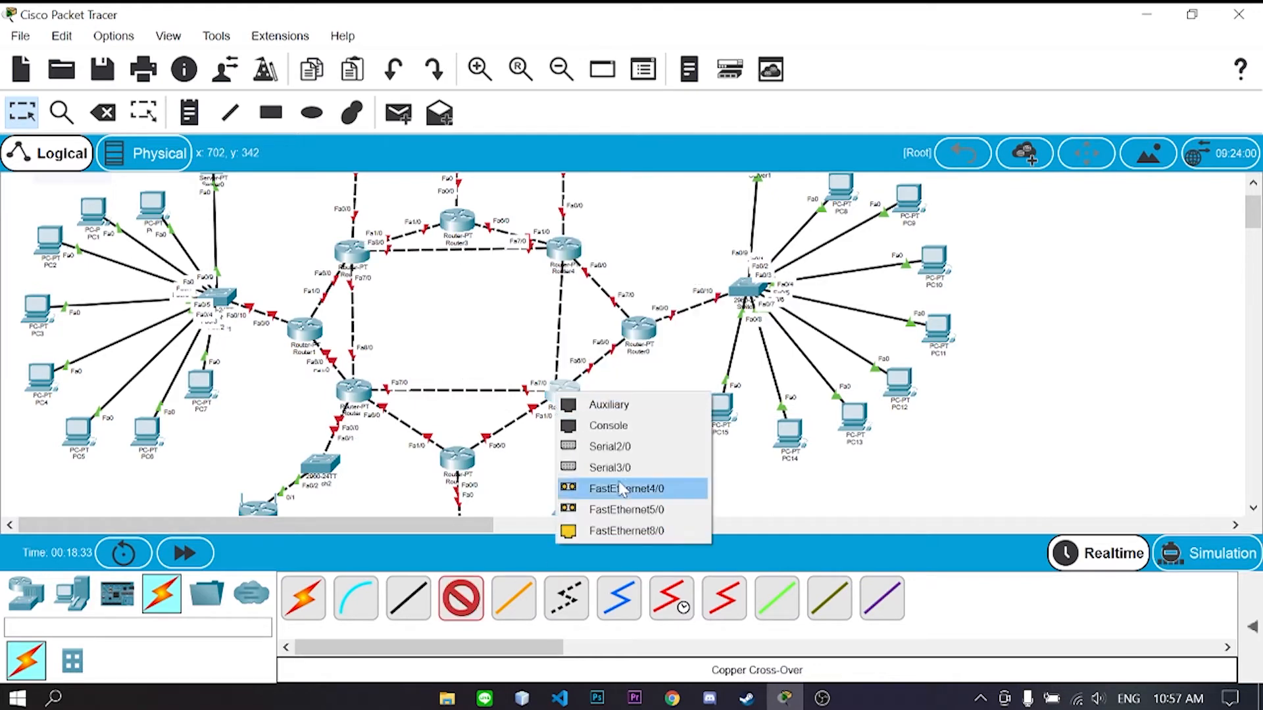
left_click(629, 531)
left_click_drag(636, 332, 631, 330)
scroll(635, 404, "down", 2)
scroll(634, 404, "up", 3)
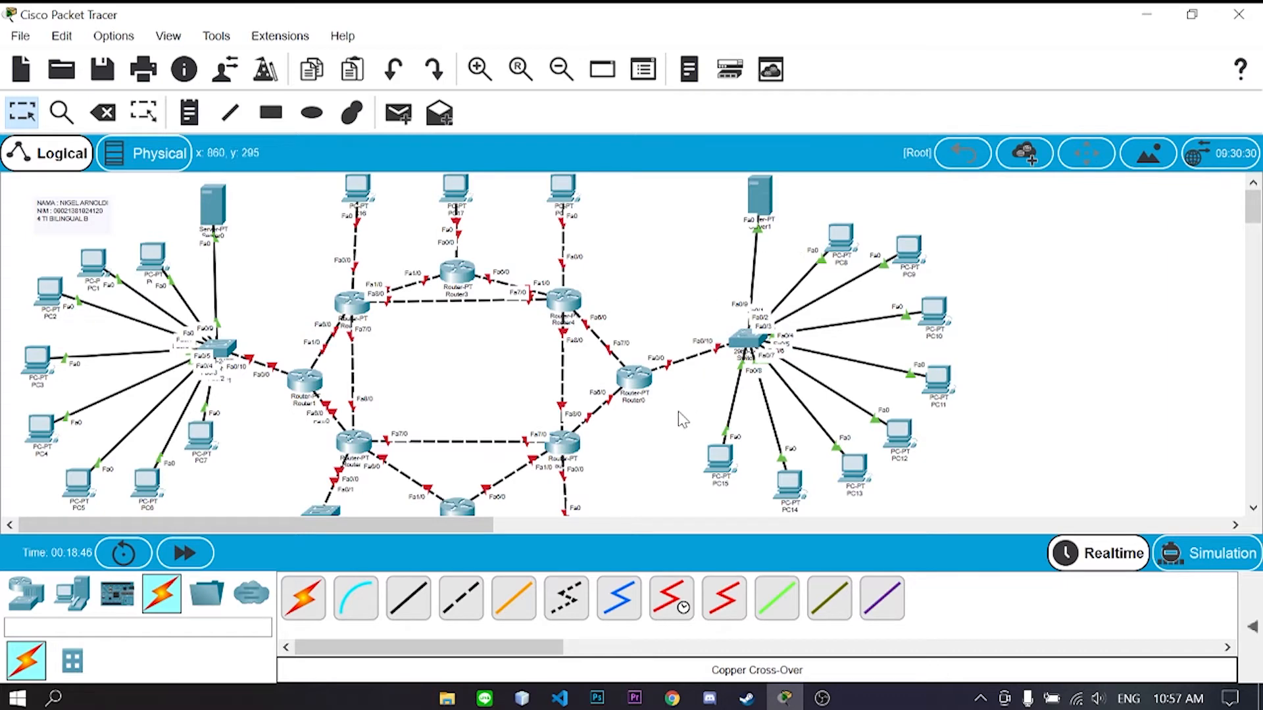
scroll(596, 415, "down", 1)
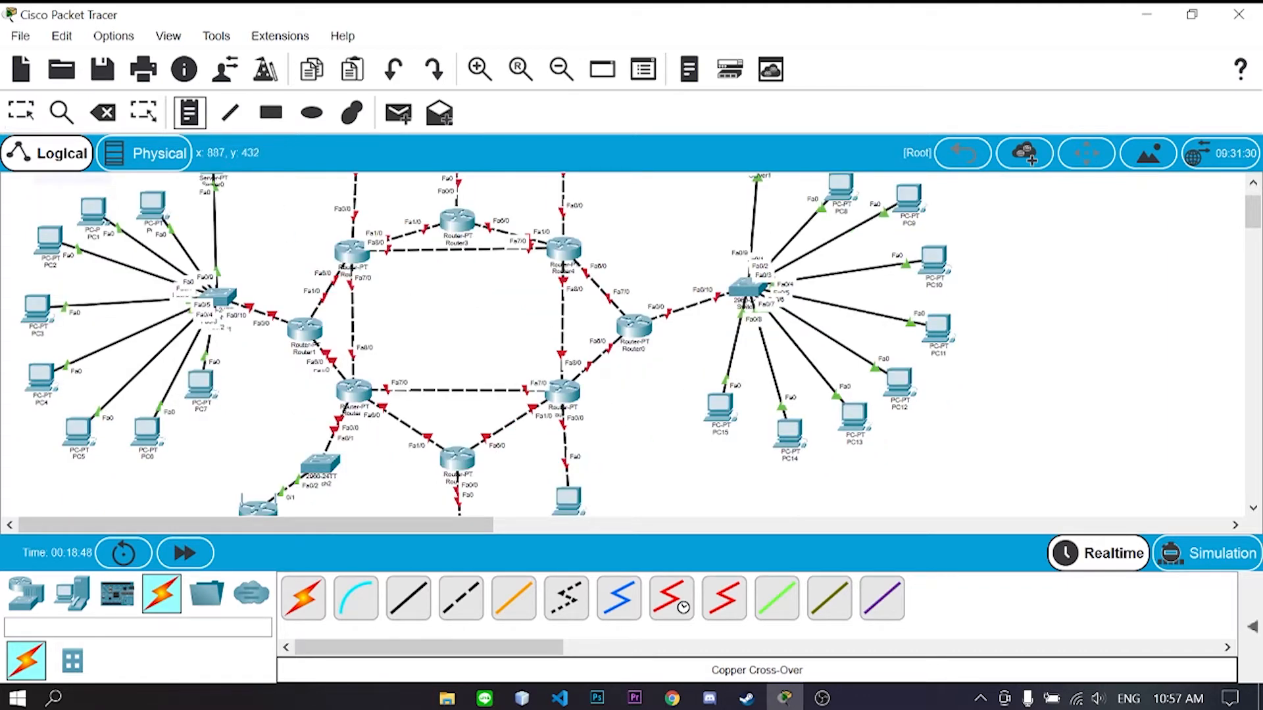
- Place the first canvas notes, 192.168.1.0 through 192.168.6.0, right of the network
scroll(560, 421, "down", 1)
left_click(630, 425)
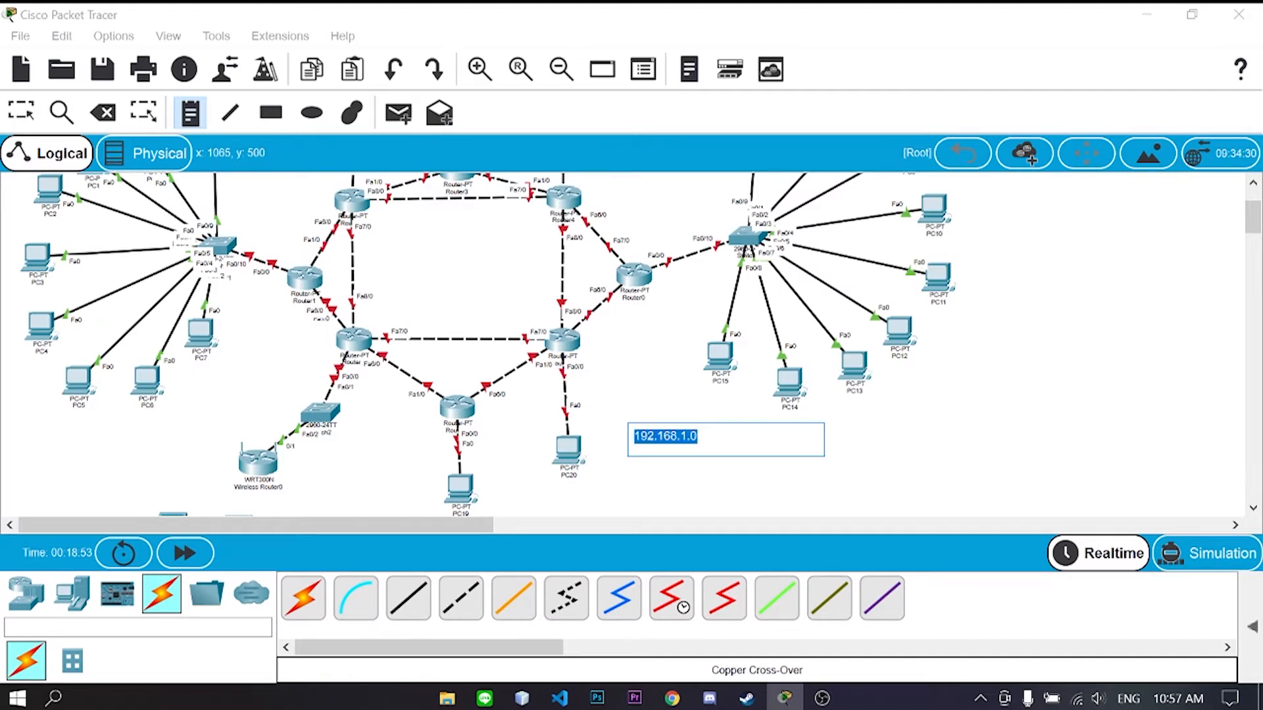
left_click(631, 464)
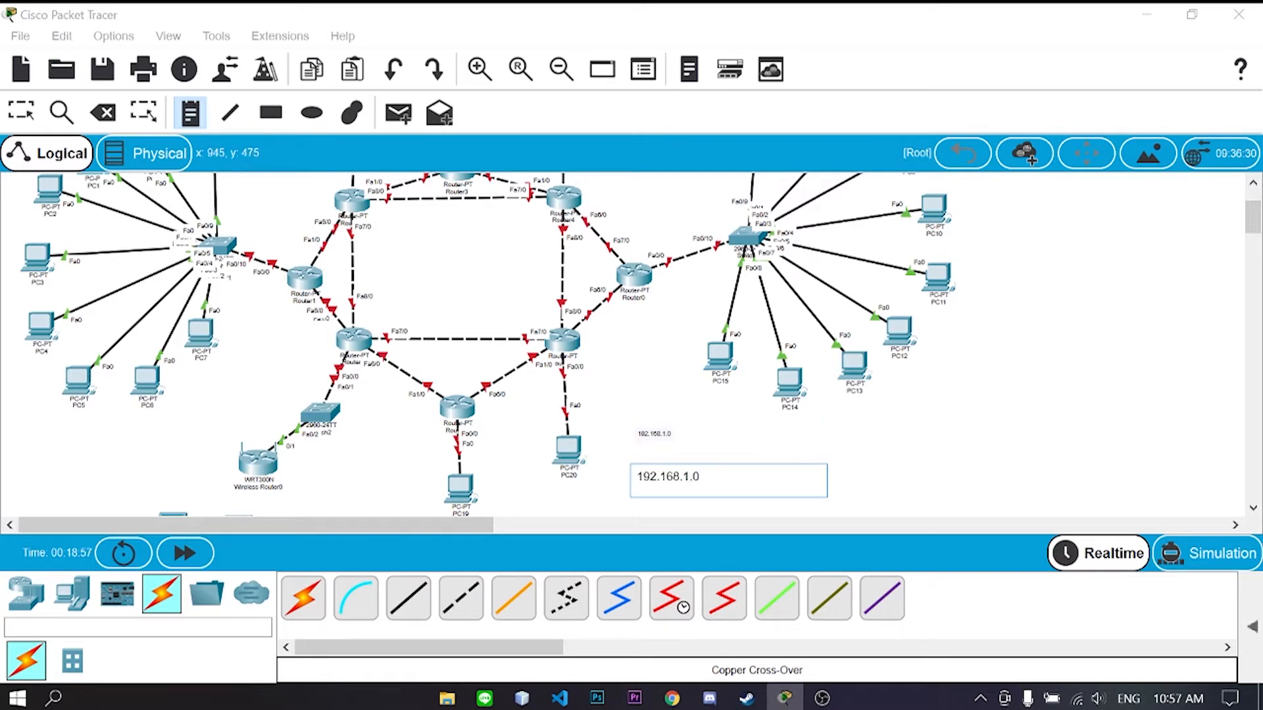
left_click(742, 443)
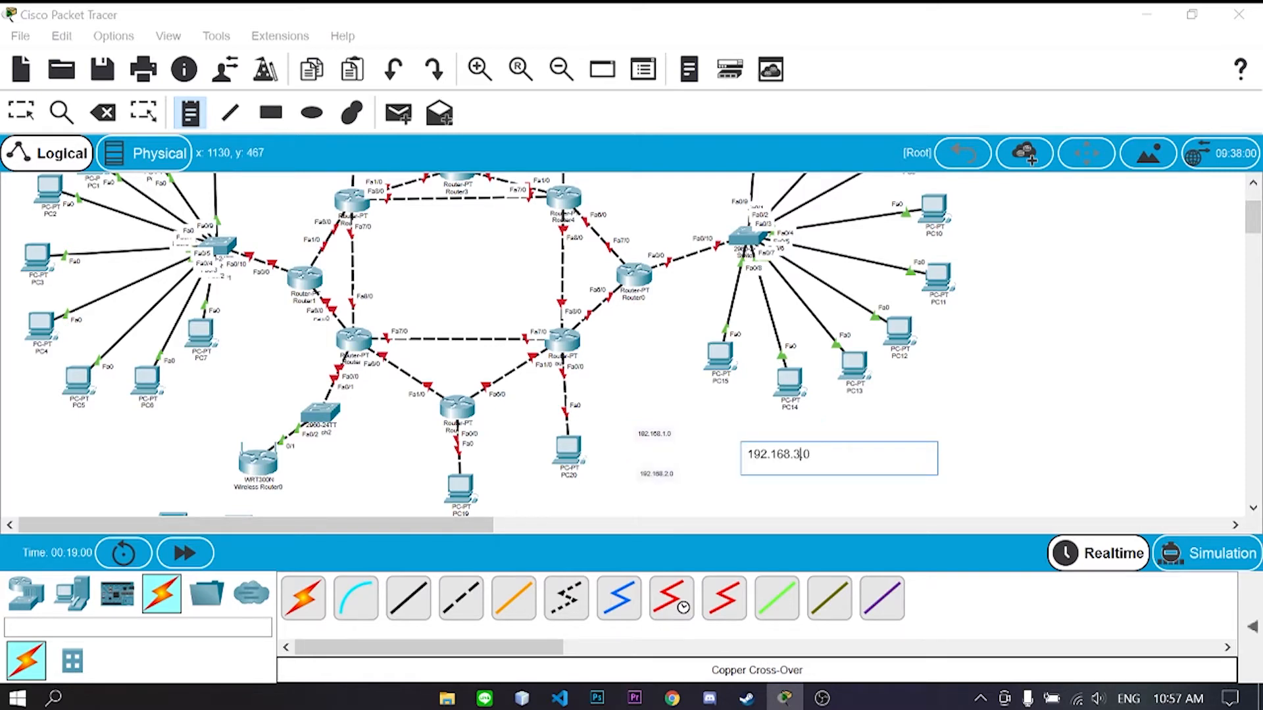
left_click(708, 481)
left_click(713, 422)
type("192.168.1.0")
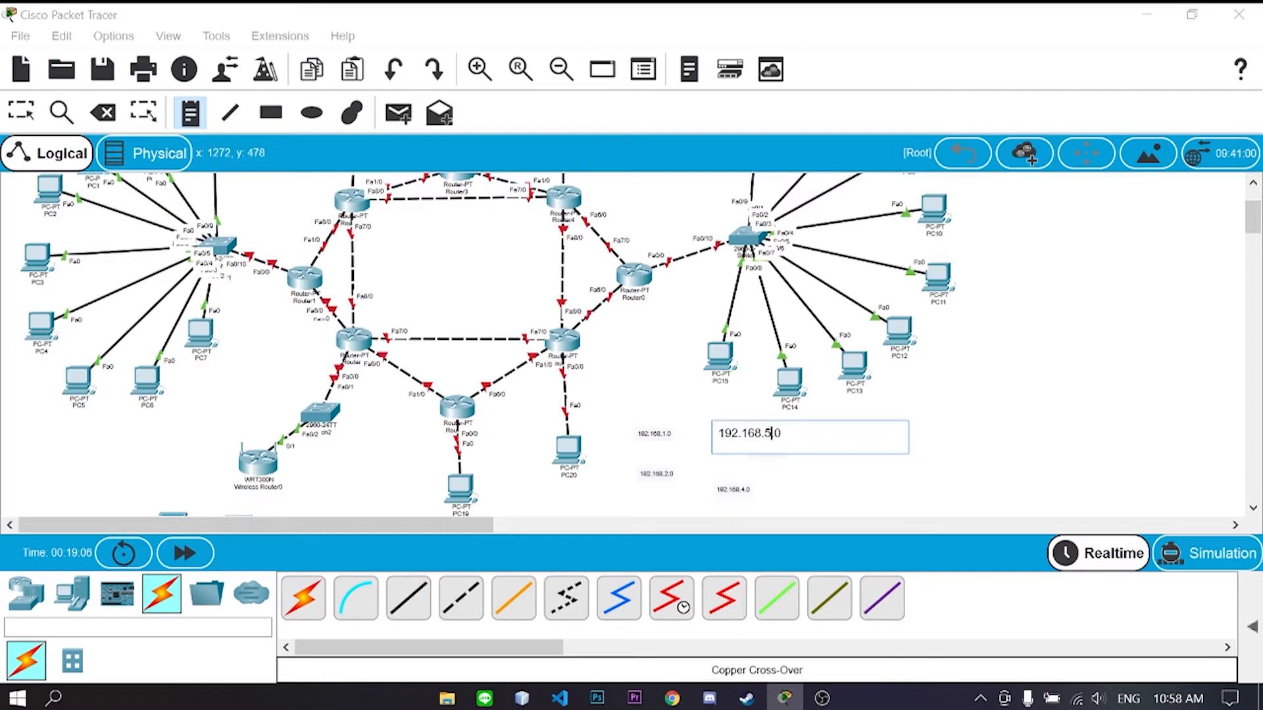
left_click(821, 467)
type("192.168.1.0")
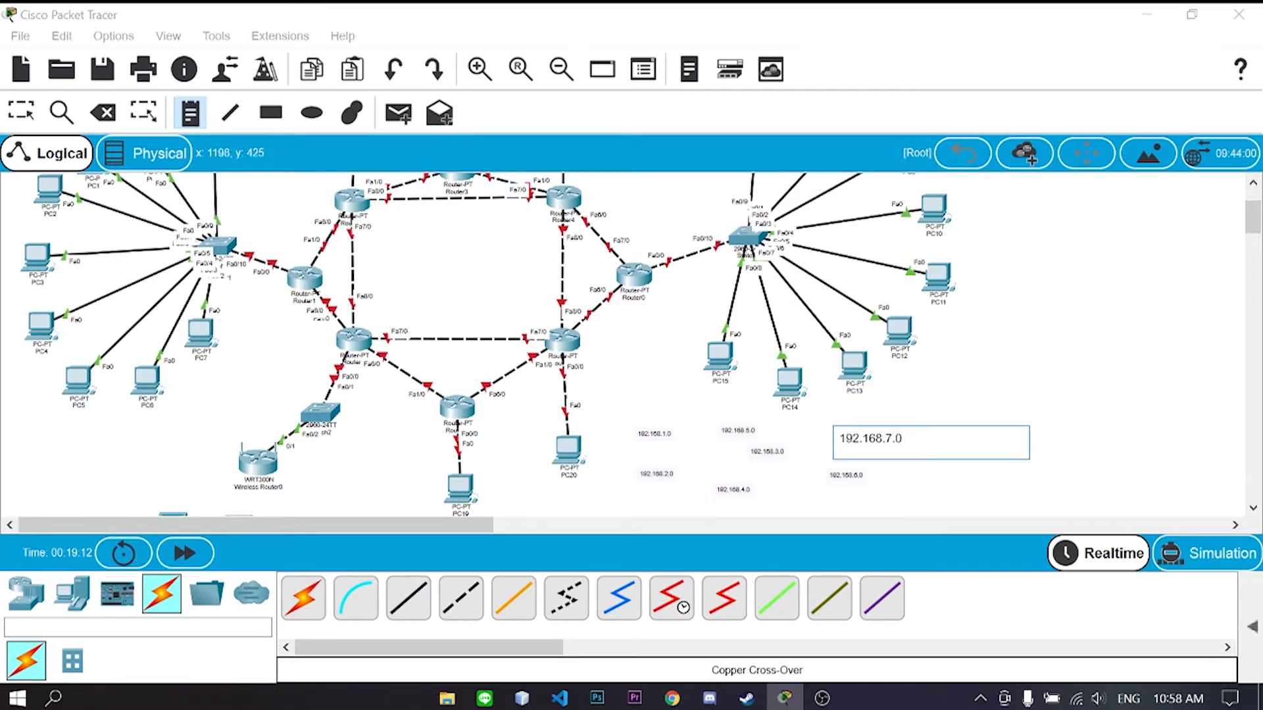
- Add notes 192.168.7.0 through 192.168.10.0 by pasting the address and editing the third octet
left_click(921, 397)
type("192.168.1.0")
key("Left")
key("Left")
key("BackSpace")
type("8")
left_click(917, 446)
type("192.168.1.0")
key("Left")
key("Left")
key("BackSpace")
type("9")
left_click(917, 486)
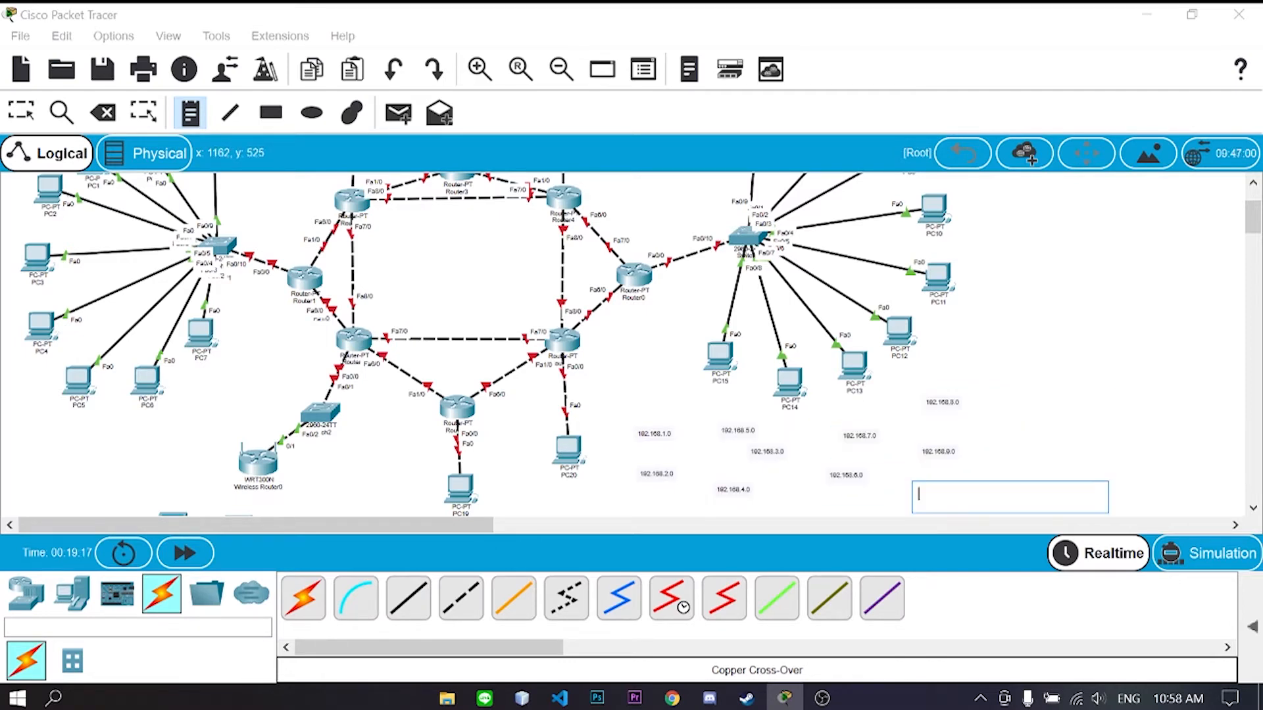
type("192.168.1.0")
key("Left")
key("Left")
type("0")
- Add notes 192.168.11.0 through 192.168.14.0 with the pasted base address
left_click(980, 393)
type("192.168.1.0")
key("Left")
key("Left")
type("1")
left_click(997, 434)
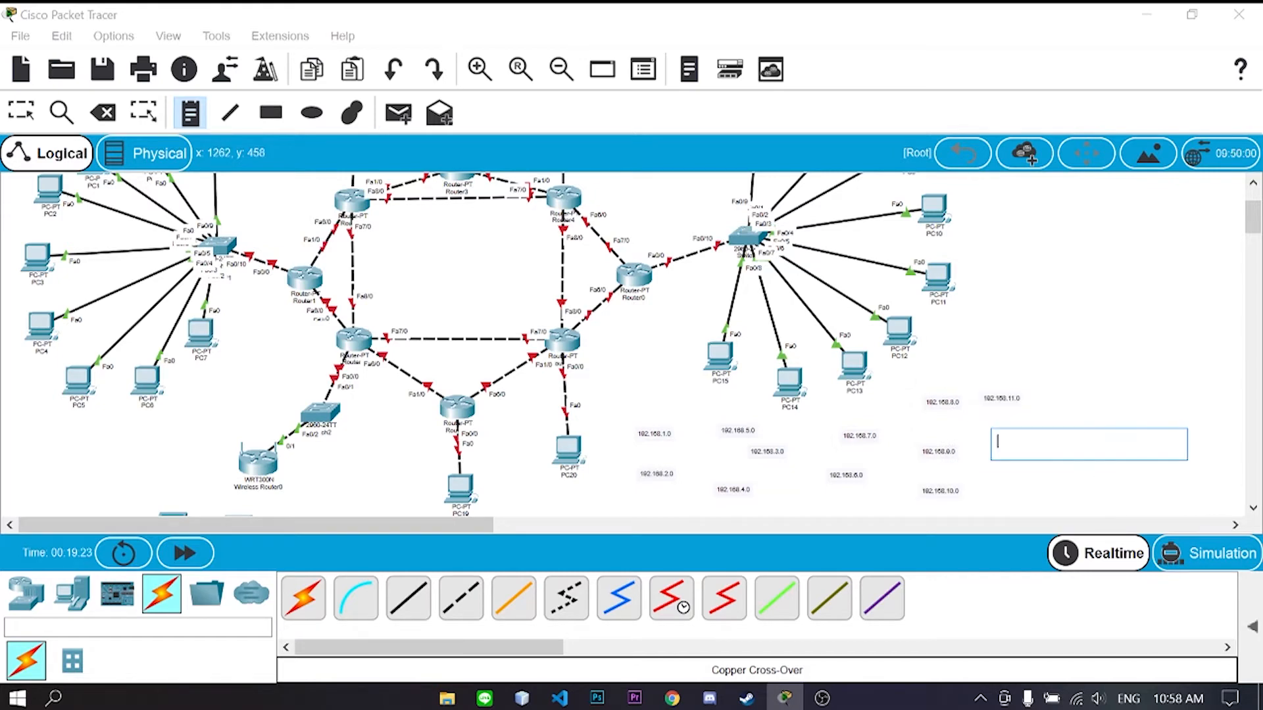
type("192.168.1.0")
key("Left")
key("Left")
type("2")
left_click(995, 473)
type("192.168.1.0")
key("BackSpace")
type("13")
left_click(985, 333)
type("192.168.1.0")
key("Left")
key("Left")
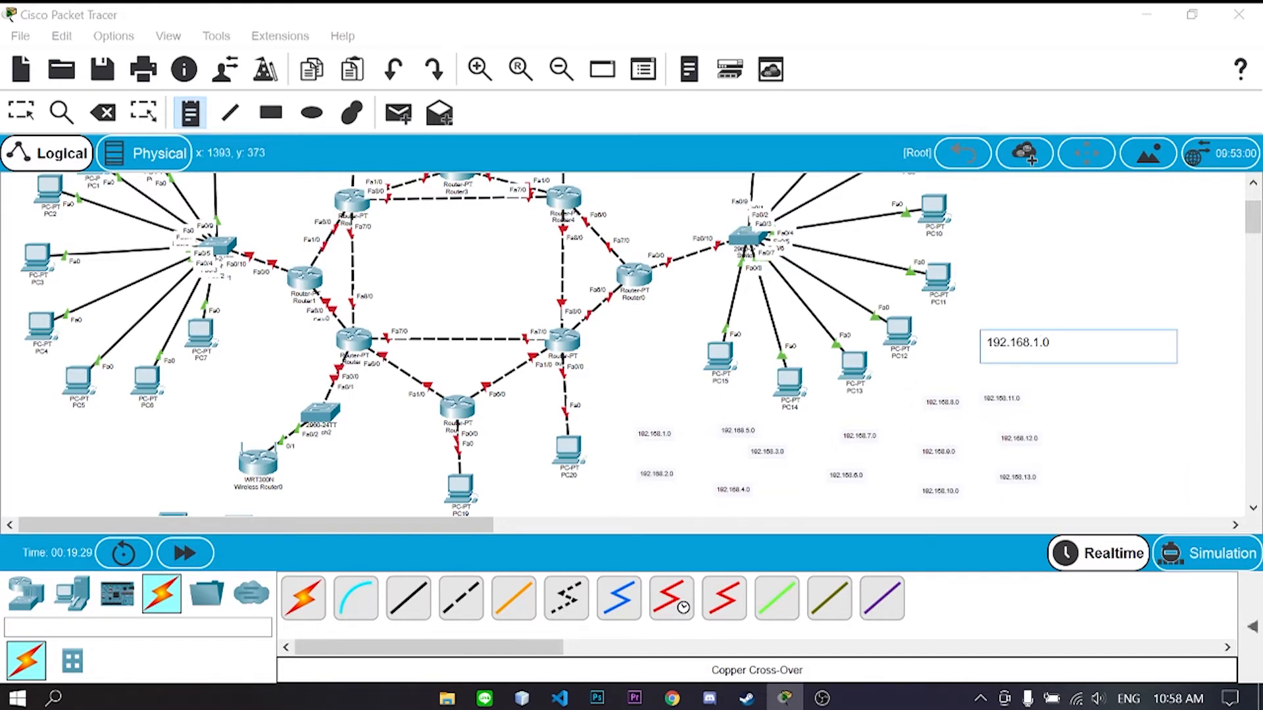
type("4")
- Add the remaining notes 192.168.15.0 through 192.168.20.0
left_click(984, 279)
type("192.168.1.0")
key("Left")
key("Left")
key("BackSpace")
type("5")
left_click(1068, 325)
type("192.168.1.0")
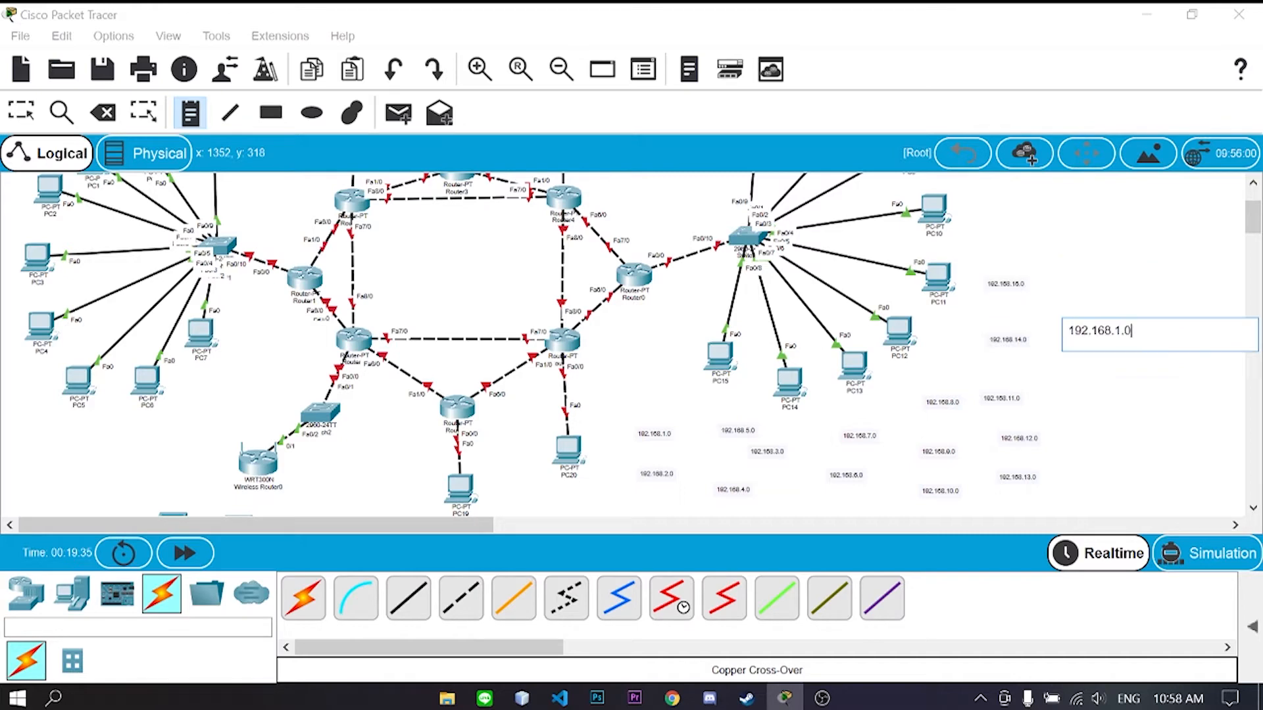
left_click(1059, 371)
type("192.168.1.0")
key("Left")
key("Left")
type("7")
left_click(1076, 410)
type("192.168.1.0")
key("Left")
key("Left")
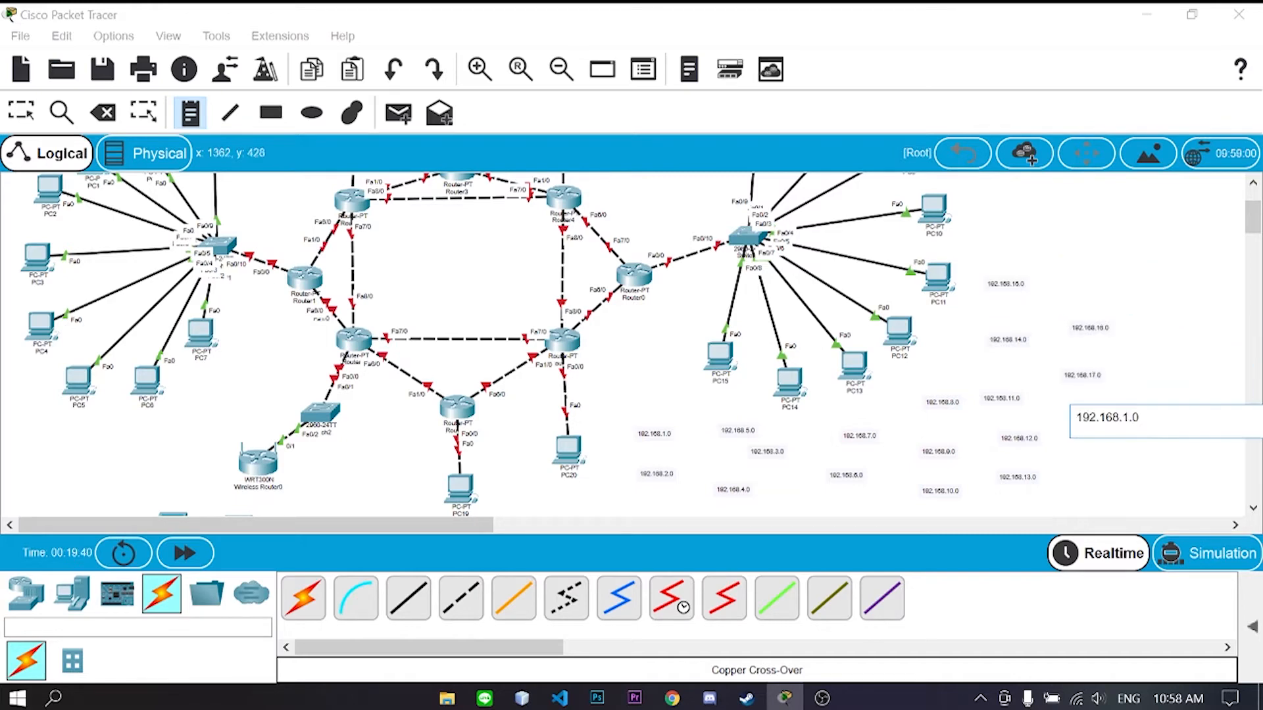
type("8")
left_click(1092, 461)
type("192.168.1.0")
left_click(1061, 267)
type("192.168.1.0")
key("Left")
key("Left")
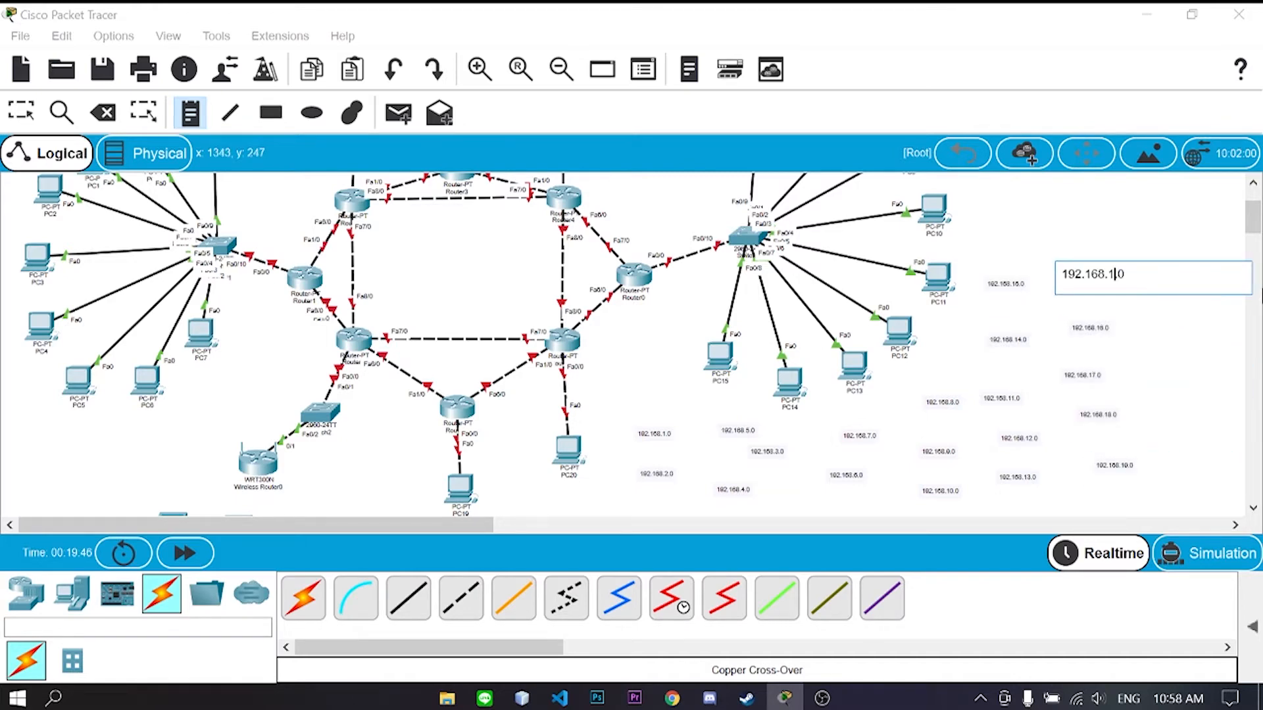
left_click(21, 113)
- Drag notes 192.168.1.0 through 192.168.8.0 beside their links around Router1, Router2 and Router3
left_click_drag(665, 436, 257, 294)
left_click_drag(657, 473, 290, 224)
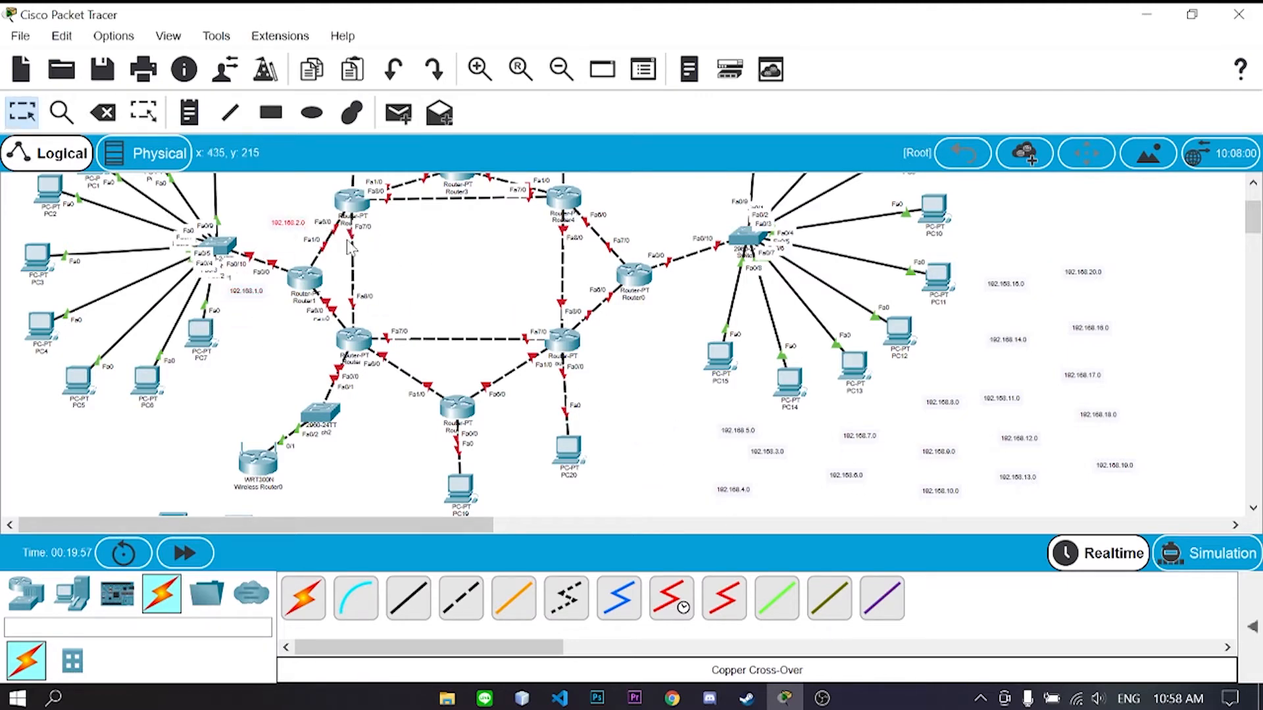
scroll(678, 435, "up", 1)
left_click_drag(771, 506, 318, 201)
scroll(658, 395, "down", 2)
left_click_drag(744, 442, 408, 263)
scroll(480, 342, "up", 3)
scroll(460, 348, "down", 1)
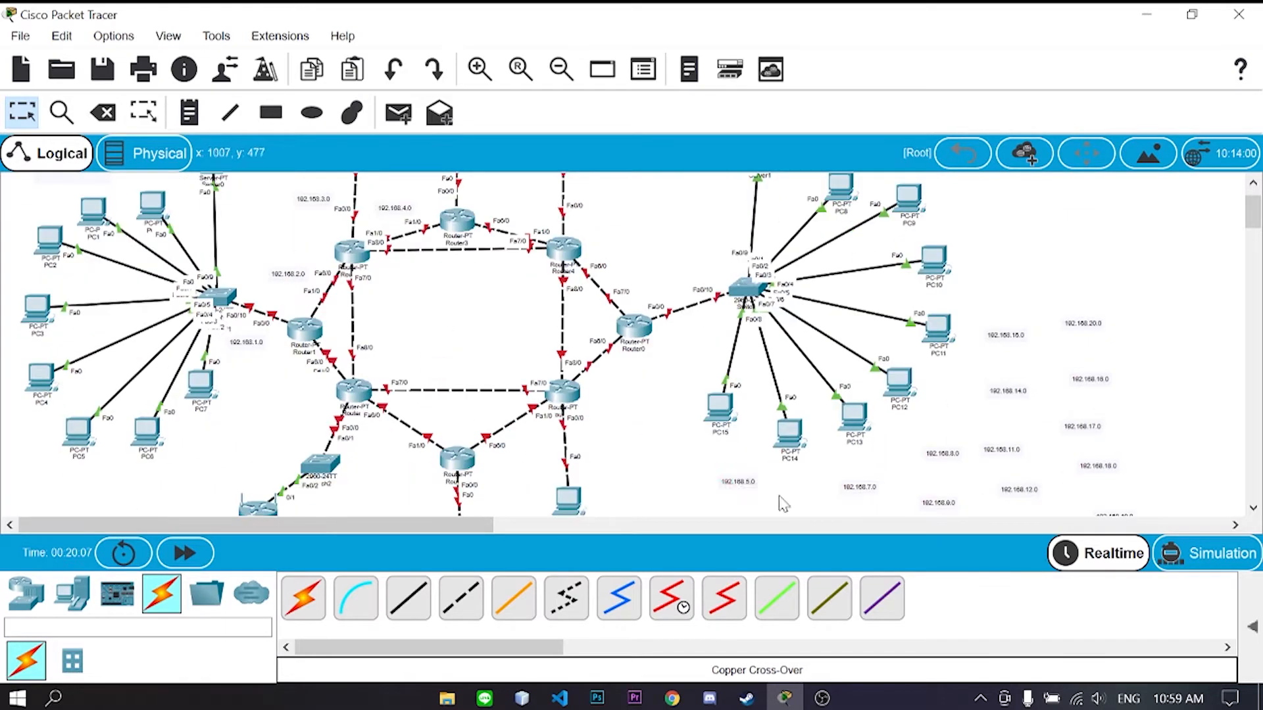
left_click_drag(746, 484, 455, 267)
scroll(948, 505, "down", 1)
left_click_drag(850, 477, 496, 228)
scroll(562, 303, "up", 2)
scroll(872, 490, "down", 1)
left_click_drag(867, 488, 522, 211)
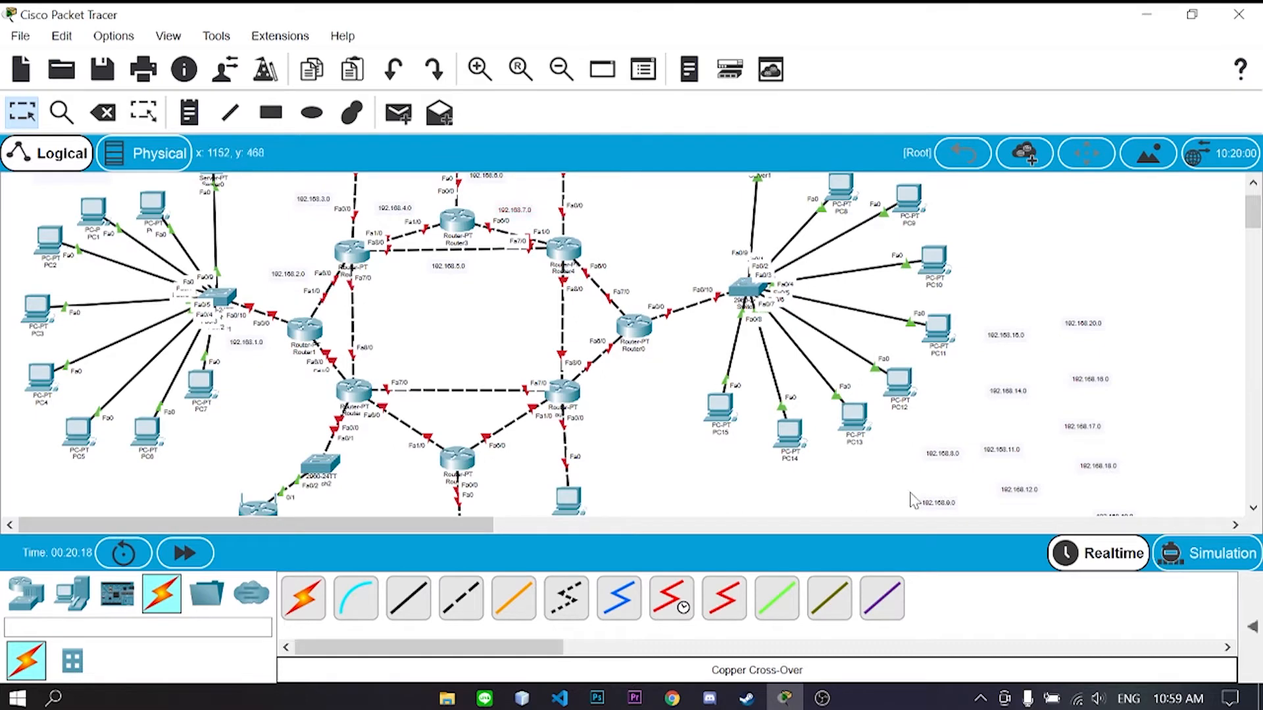
scroll(611, 244, "up", 1)
left_click_drag(943, 454, 610, 246)
scroll(866, 403, "down", 1)
- Position notes 192.168.9.0 through 192.168.15.0 beside Router4's links and the lower router links
left_click_drag(939, 502, 626, 270)
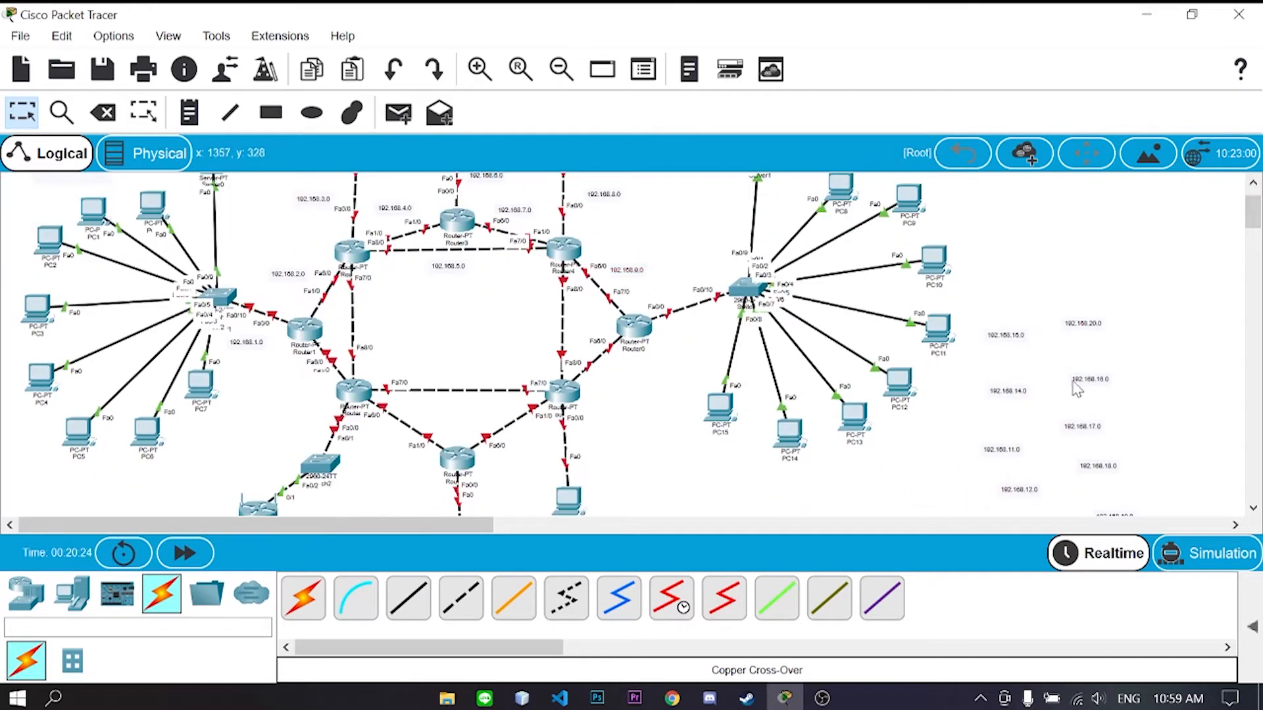
scroll(1036, 505, "down", 1)
left_click_drag(944, 501, 698, 280)
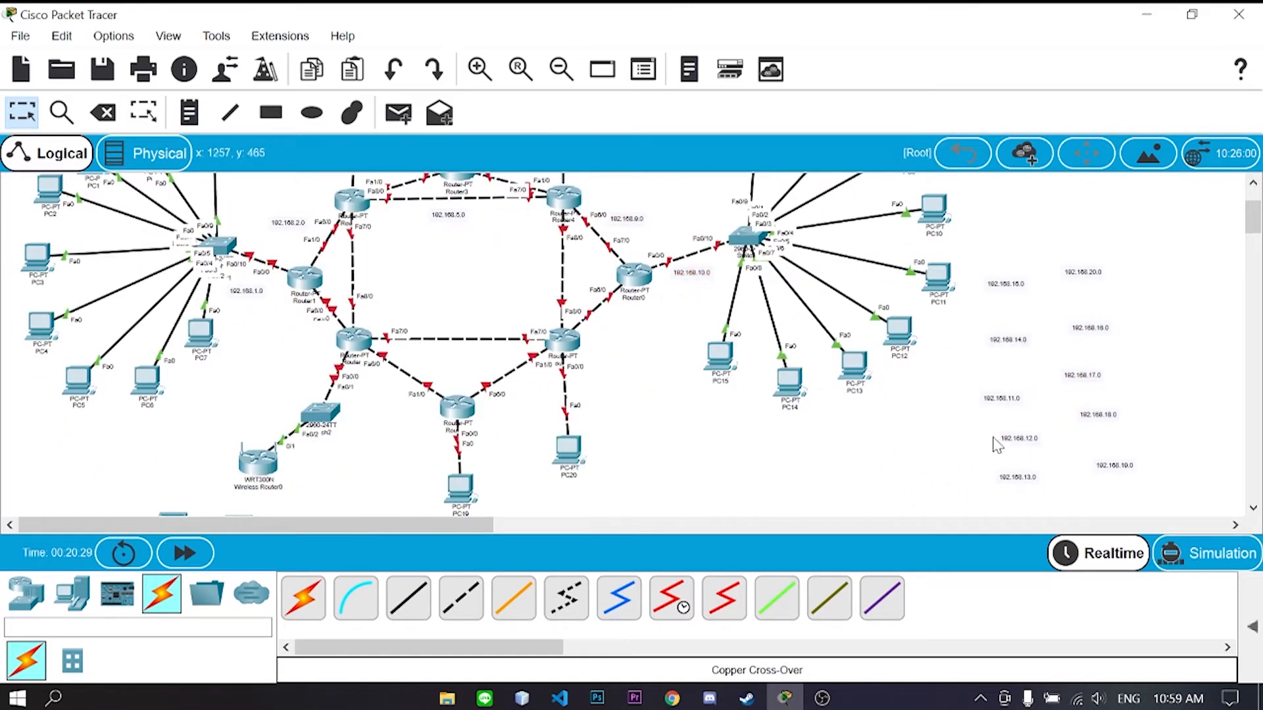
left_click_drag(1008, 403, 628, 325)
left_click_drag(1020, 438, 538, 265)
left_click_drag(1017, 477, 610, 403)
left_click_drag(1007, 340, 478, 323)
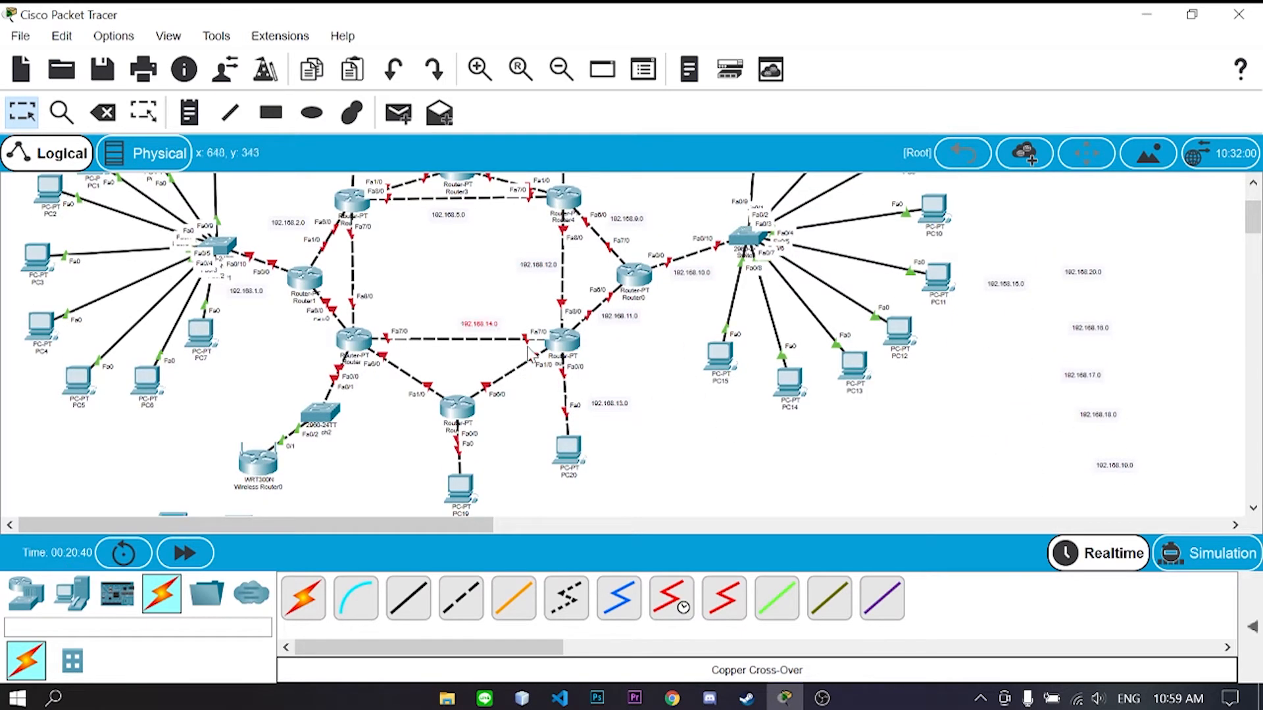
left_click_drag(1006, 285, 525, 404)
- Place the last notes, 192.168.16.0 onward, beside the lower and left router links
scroll(757, 436, "down", 1)
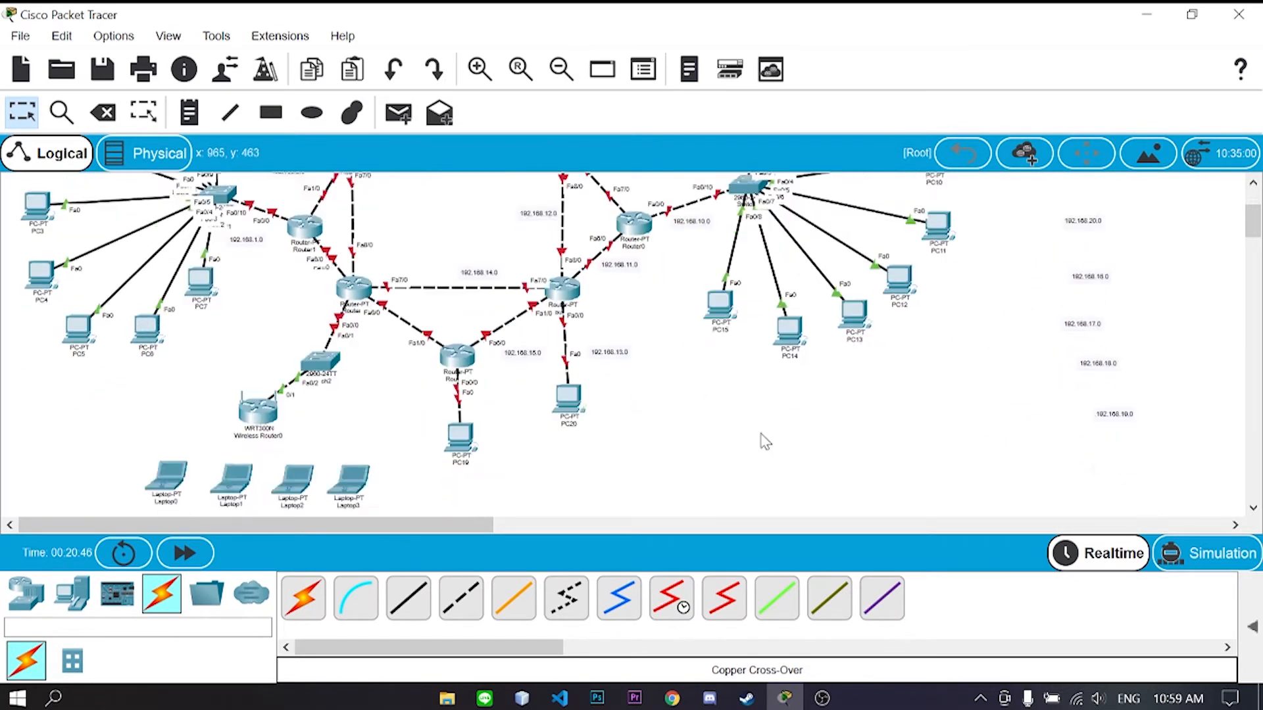
scroll(920, 395, "up", 1)
left_click_drag(1091, 328, 496, 459)
left_click_drag(1074, 377, 431, 370)
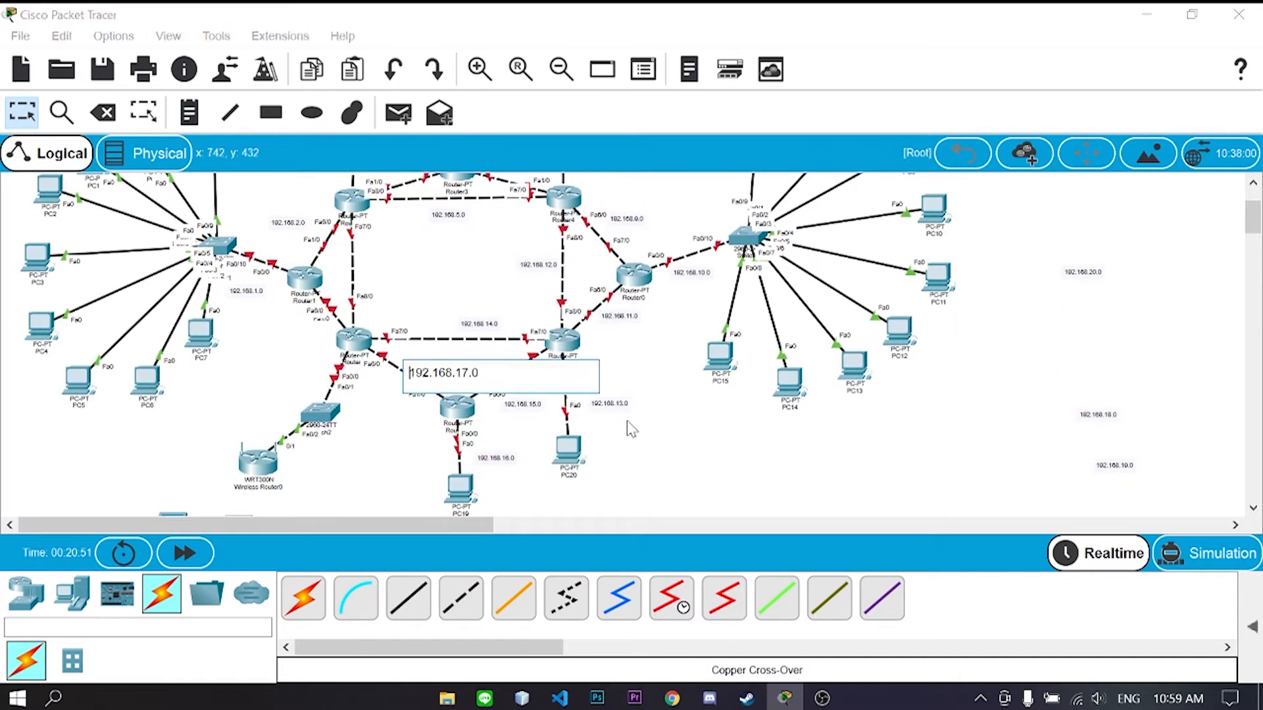
left_click_drag(1100, 416, 382, 264)
left_click_drag(1121, 470, 356, 338)
left_click_drag(1083, 272, 332, 435)
scroll(449, 451, "up", 2)
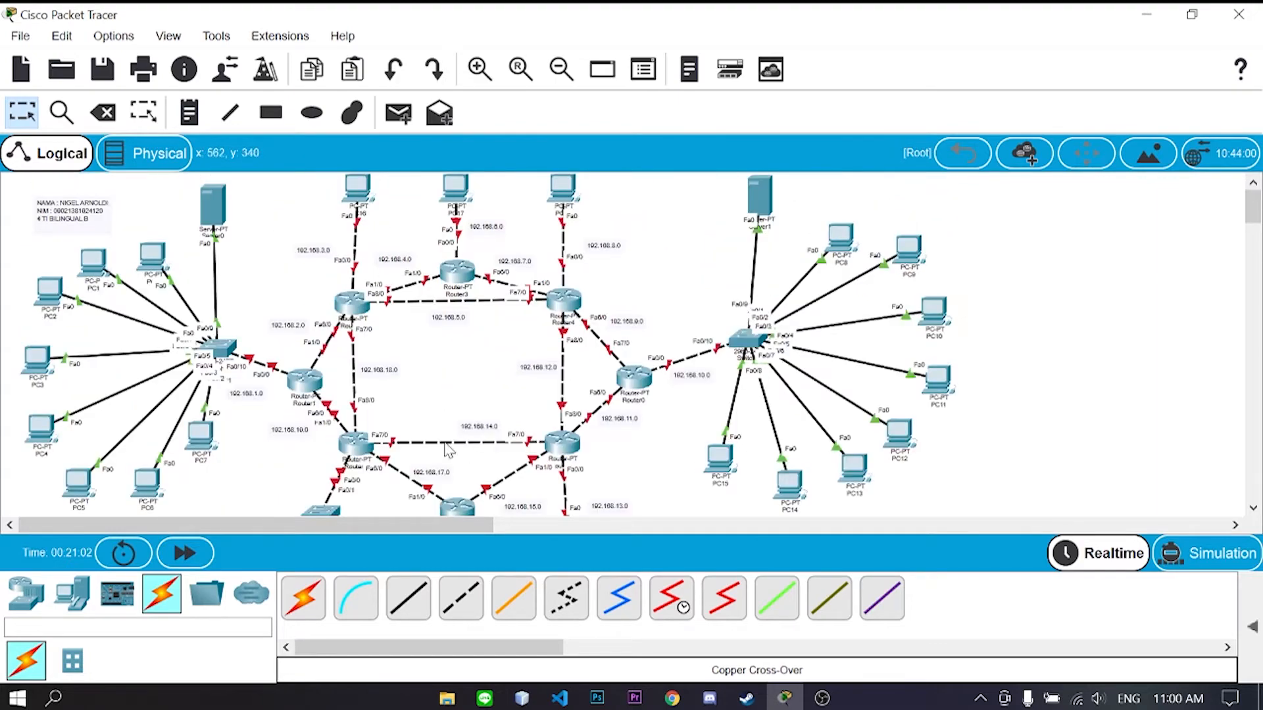
left_click(207, 221)
- Set Server0's IP Configuration to 192.168.1.2, mask 255.255.255.0, gateway 192.168.1.1
left_click_drag(650, 4, 719, 24)
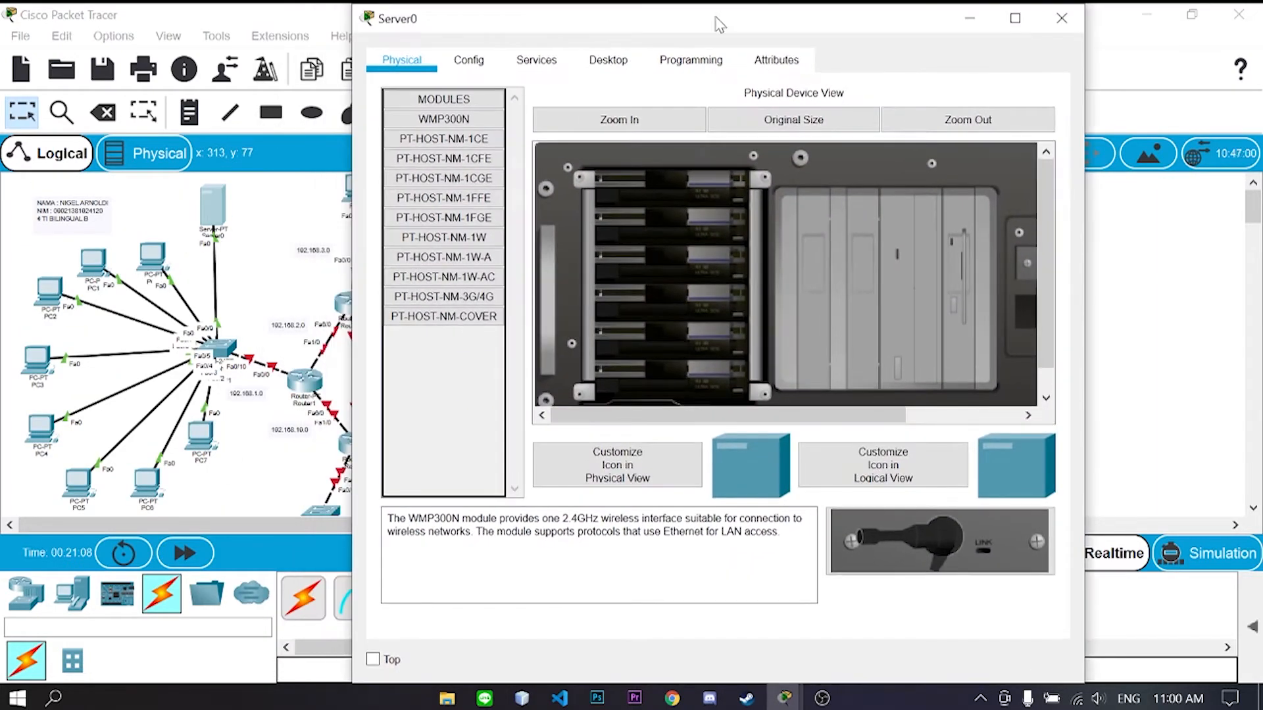
left_click(609, 62)
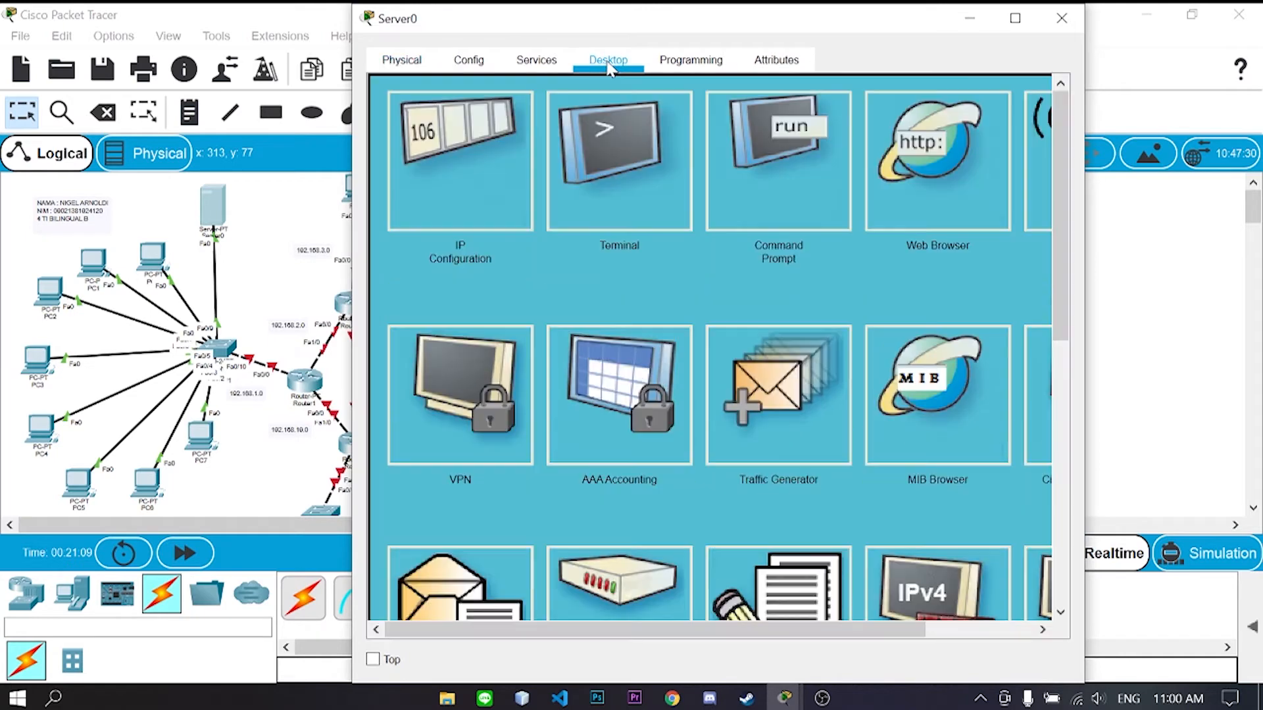
left_click(479, 183)
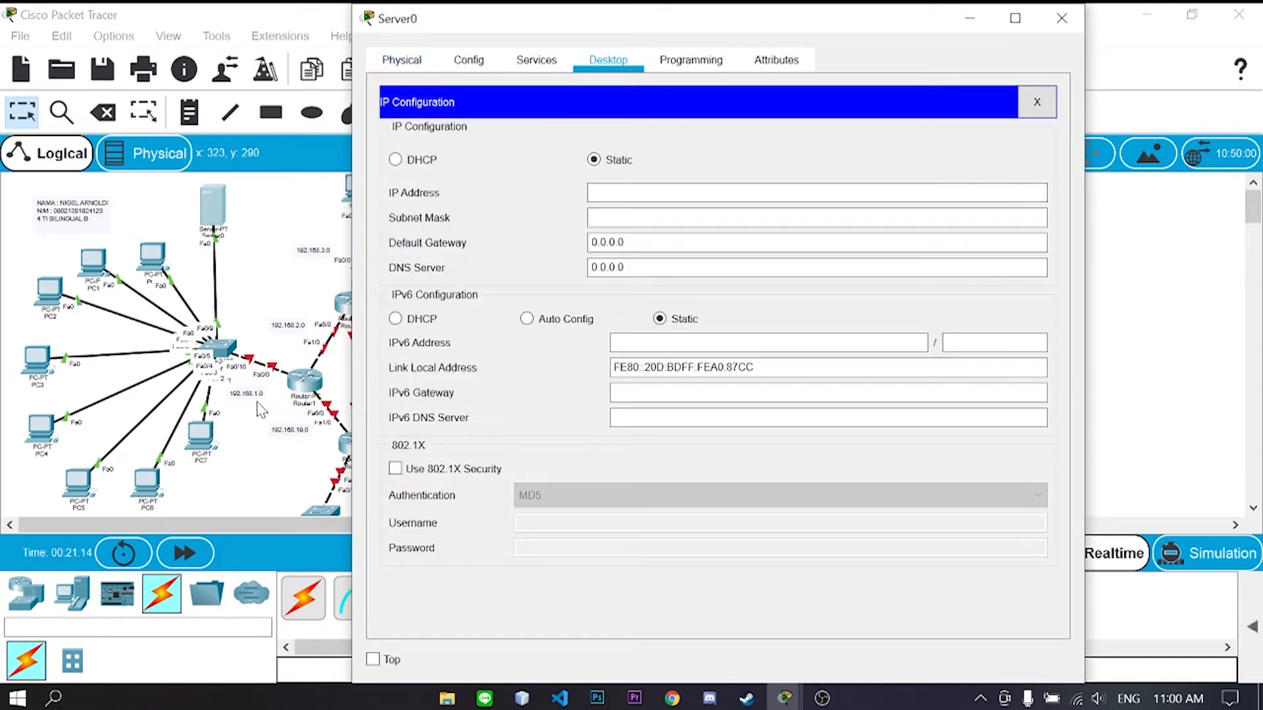
left_click(691, 193)
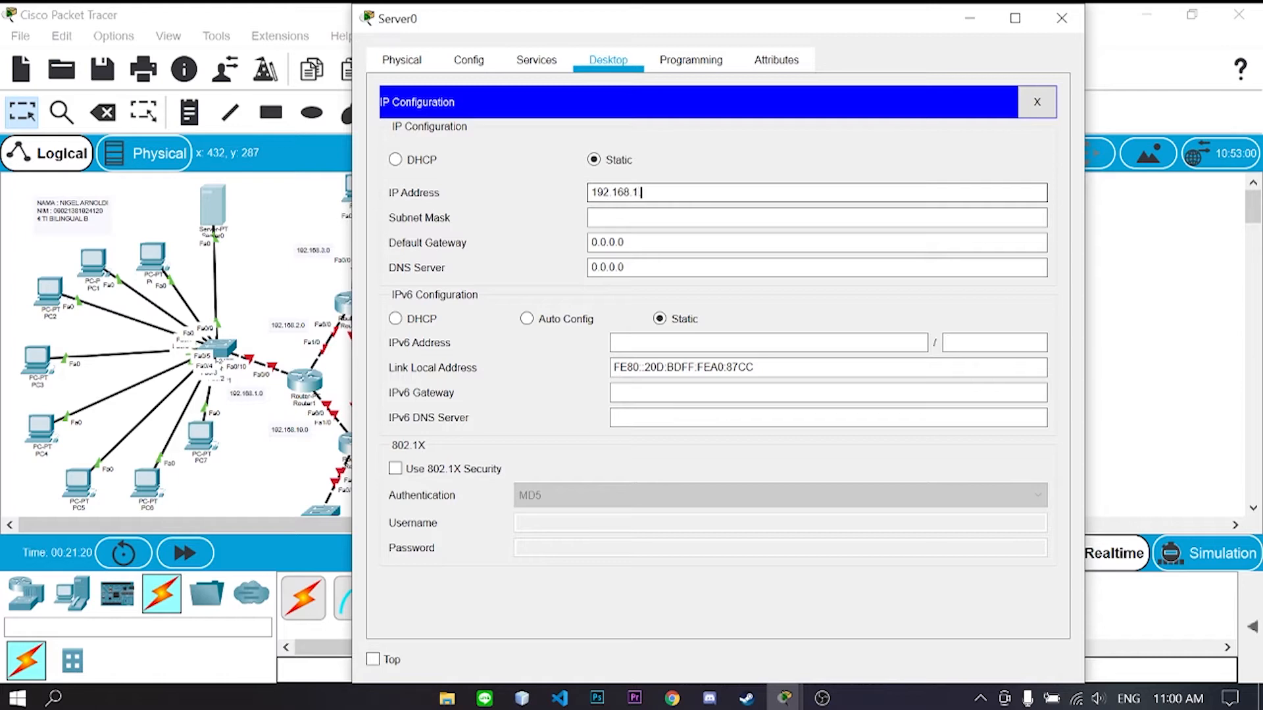
key("Tab")
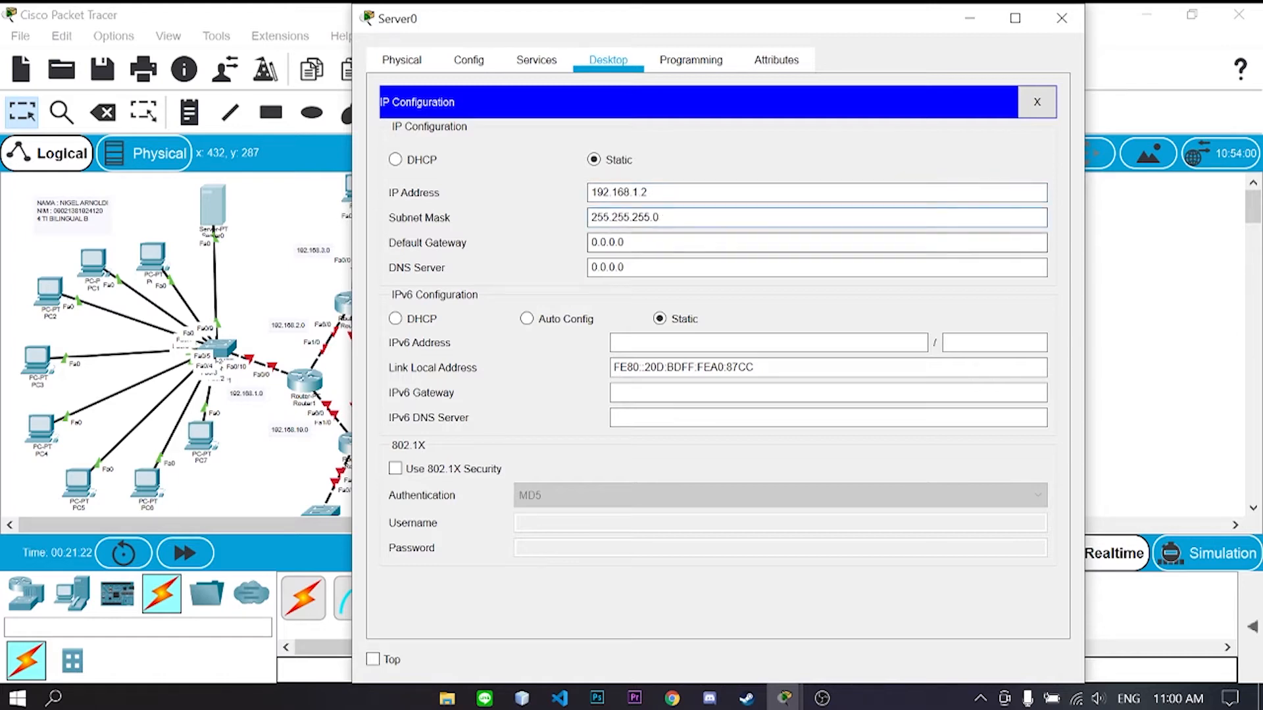
key("Tab")
type("192")
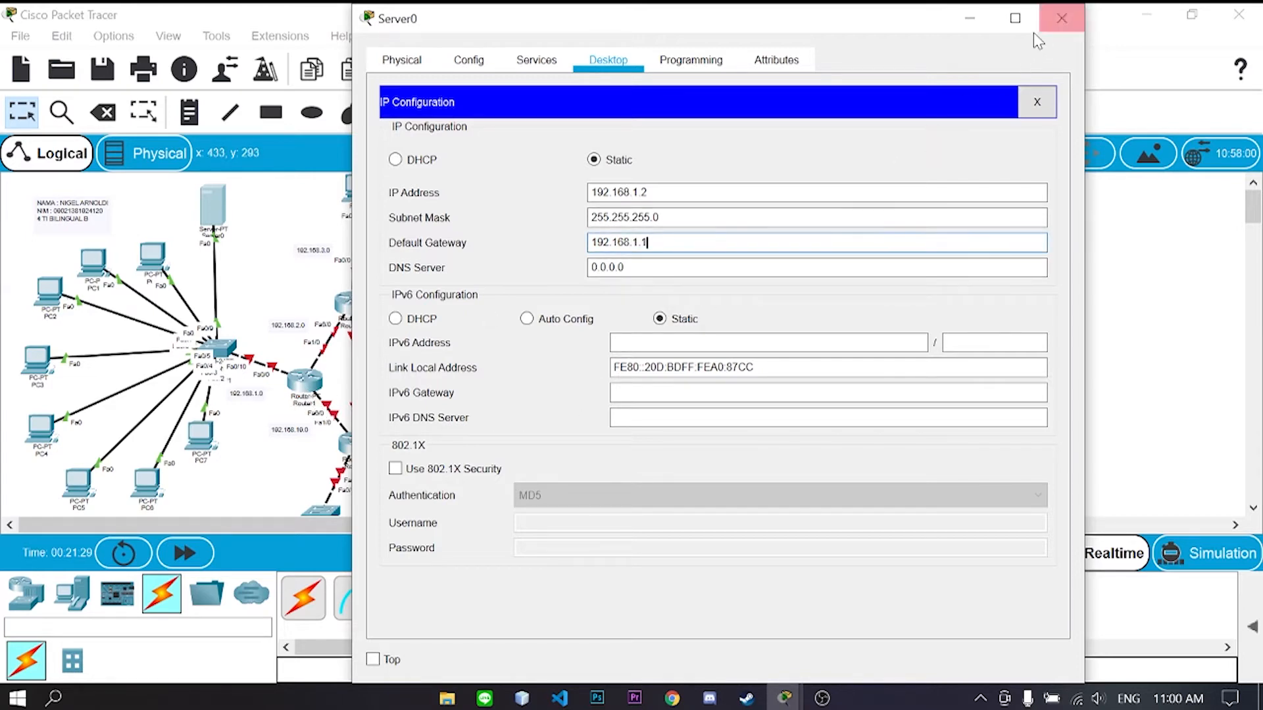
left_click(546, 68)
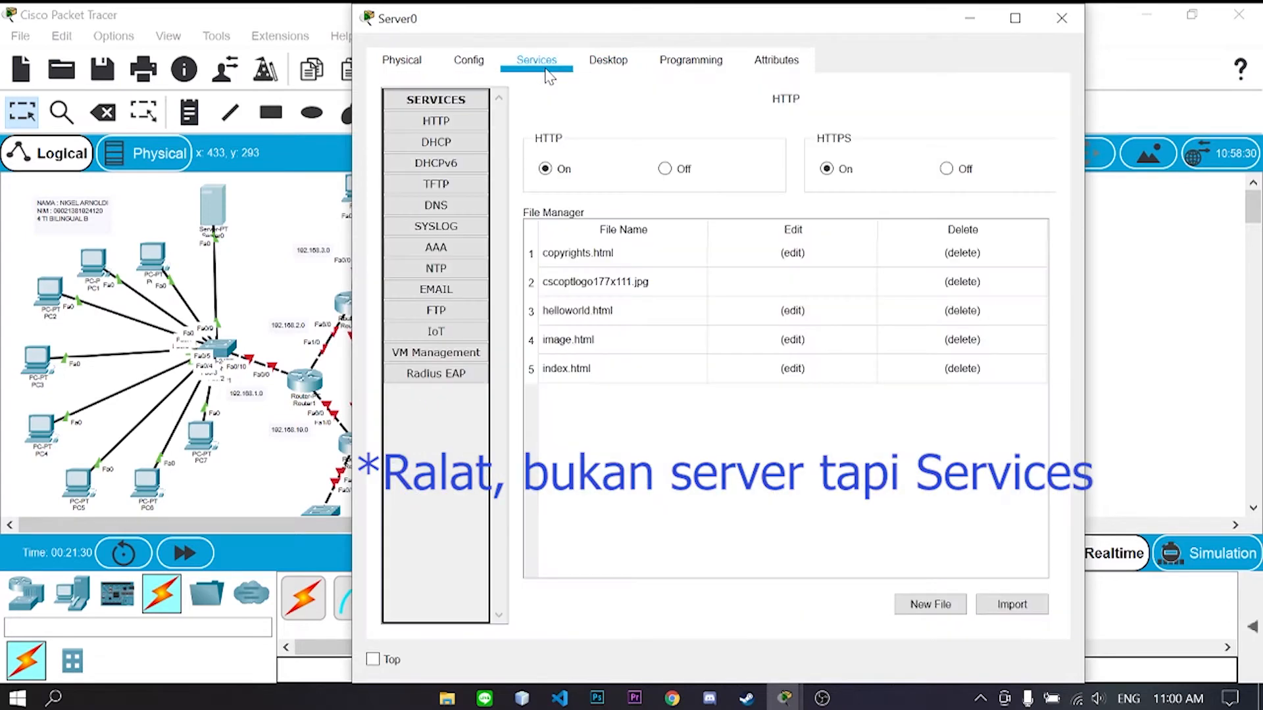
- Turn on Server0's DHCP serverPool with gateway 192.168.1.1, start 192.168.1.3 and 253 users, and save
left_click(467, 141)
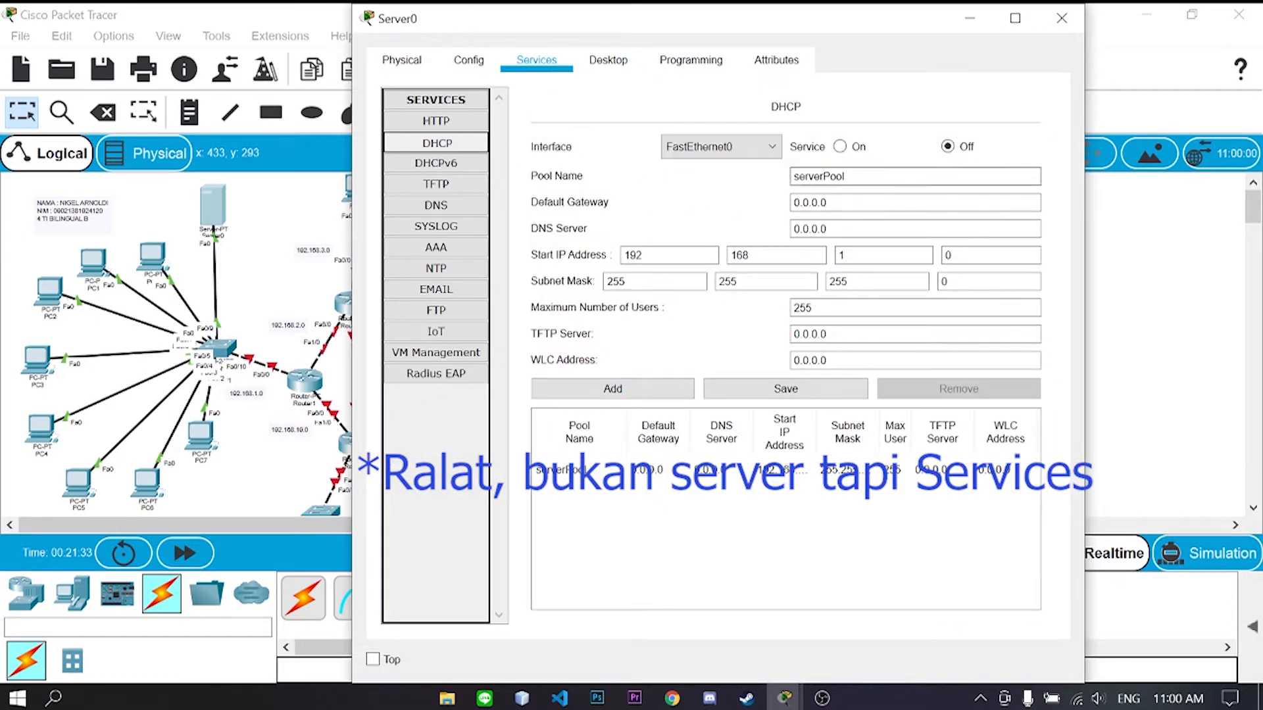
left_click_drag(832, 203, 792, 206)
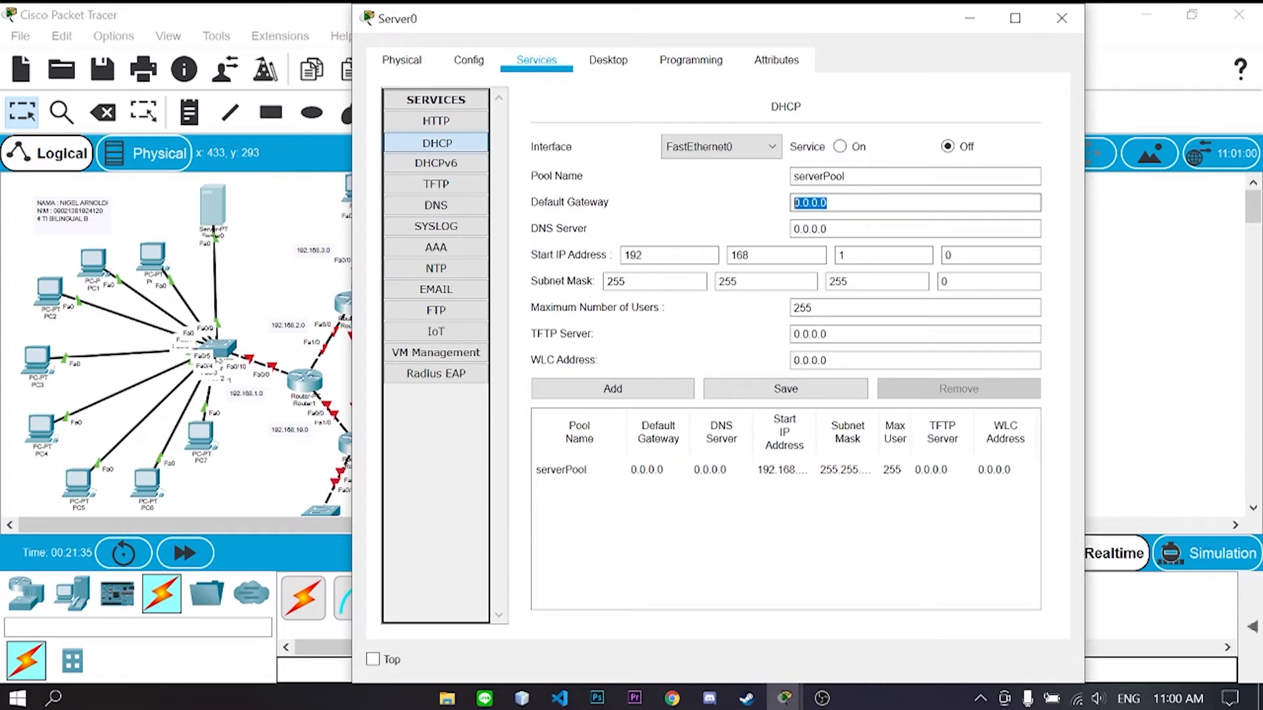
type("192.168")
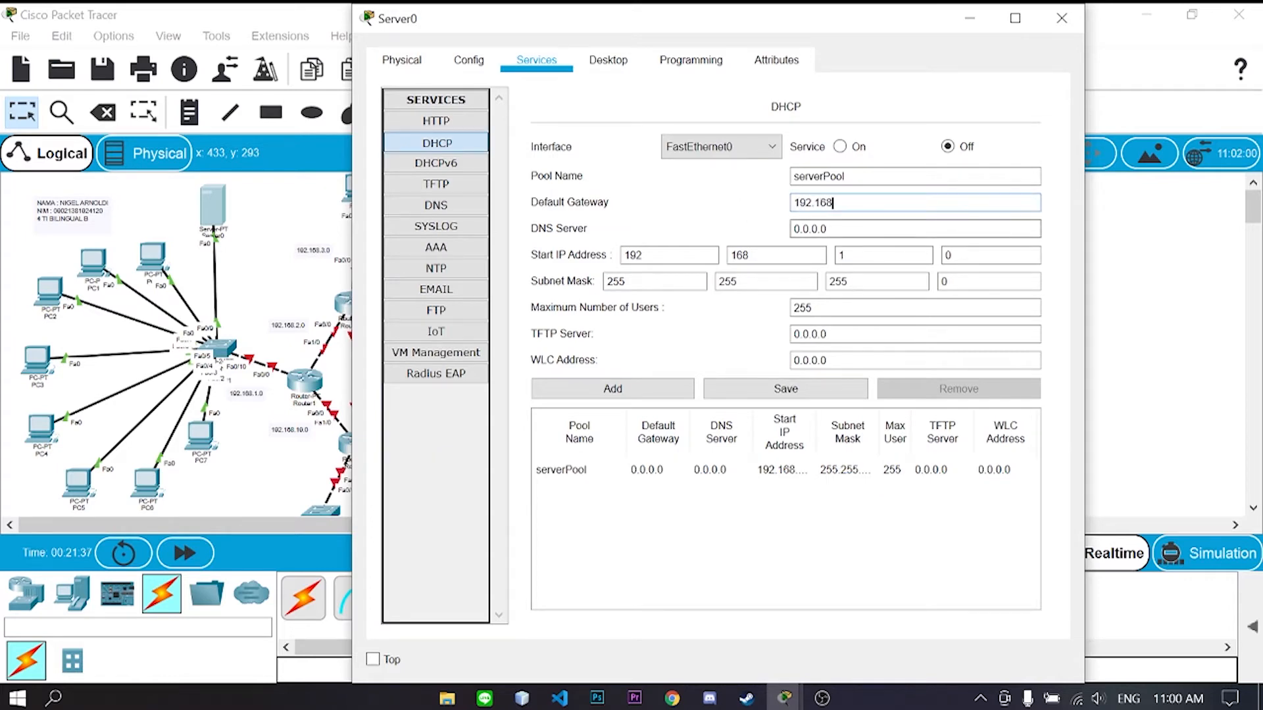
type(".1.1")
left_click(840, 146)
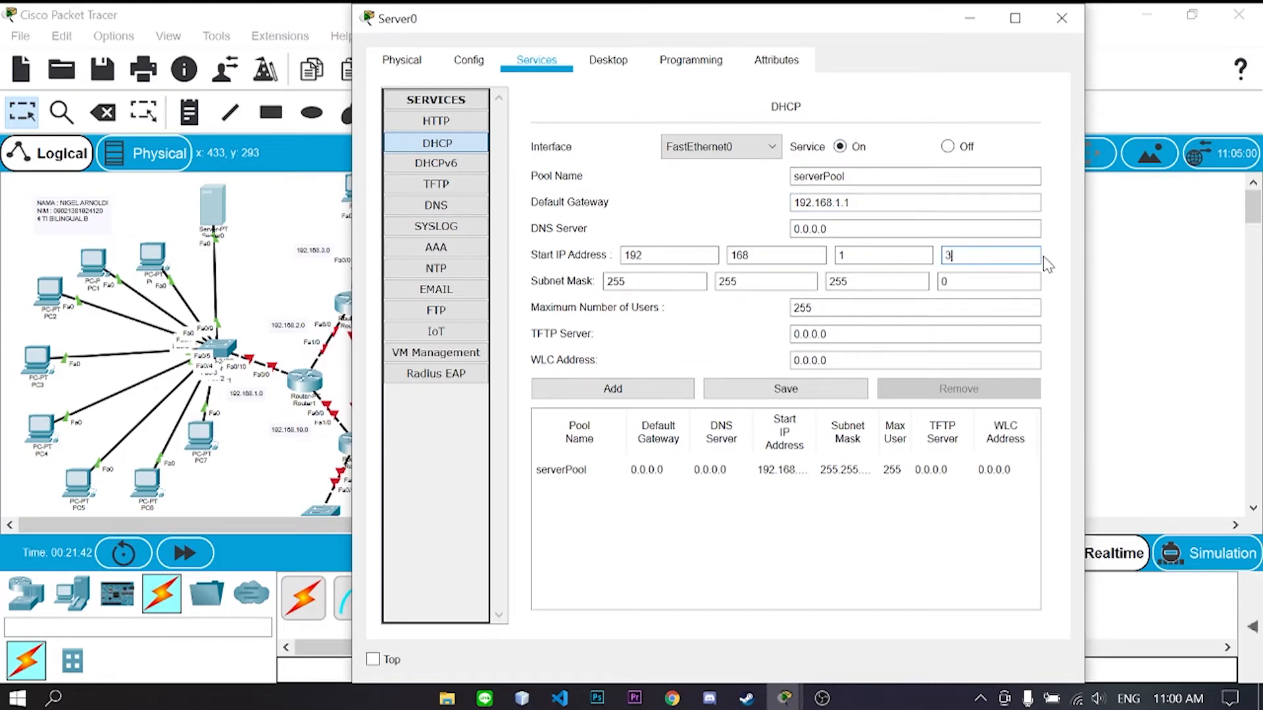
left_click(764, 392)
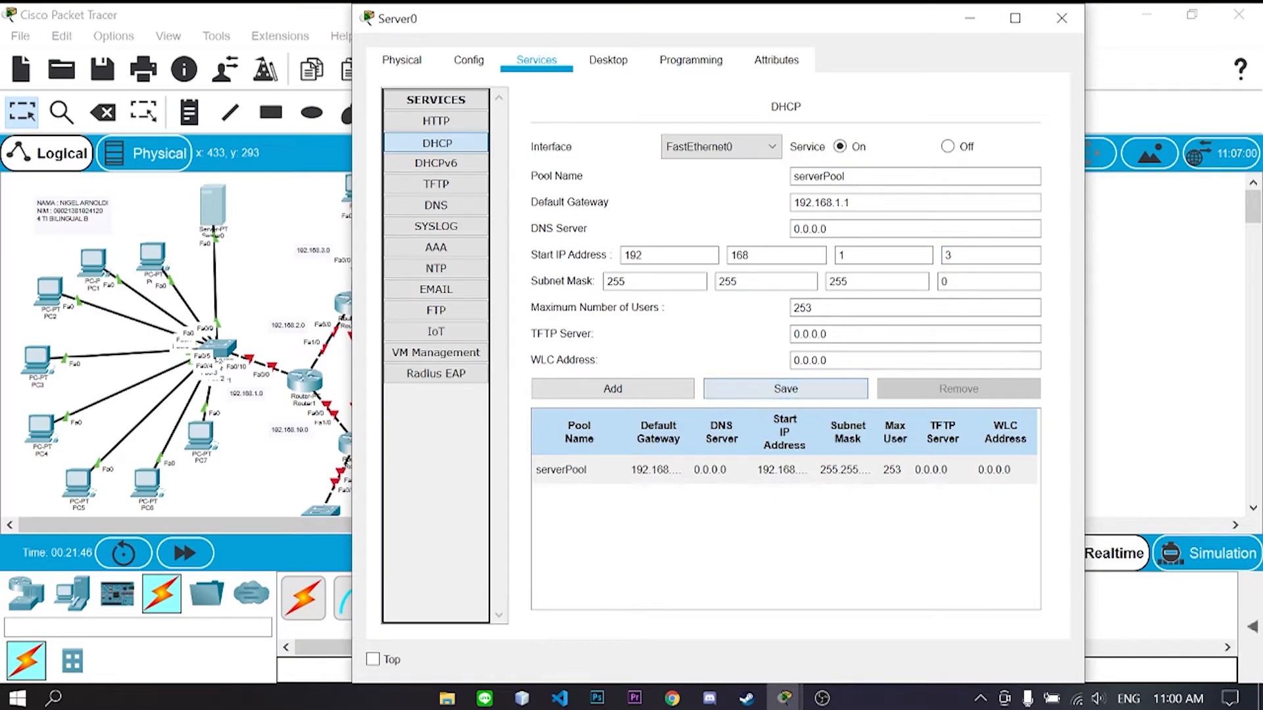
left_click(1061, 18)
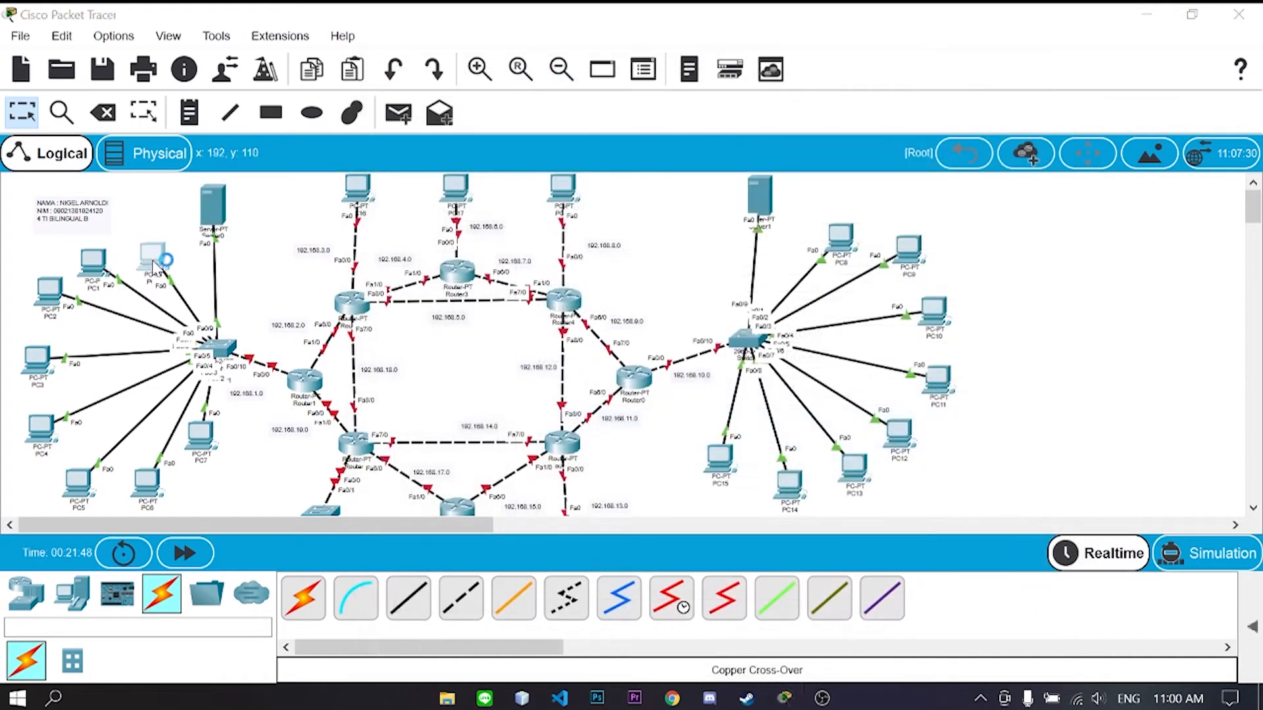
- Switch the first left-side PC and PC1 to DHCP addressing
left_click(154, 262)
left_click(450, 43)
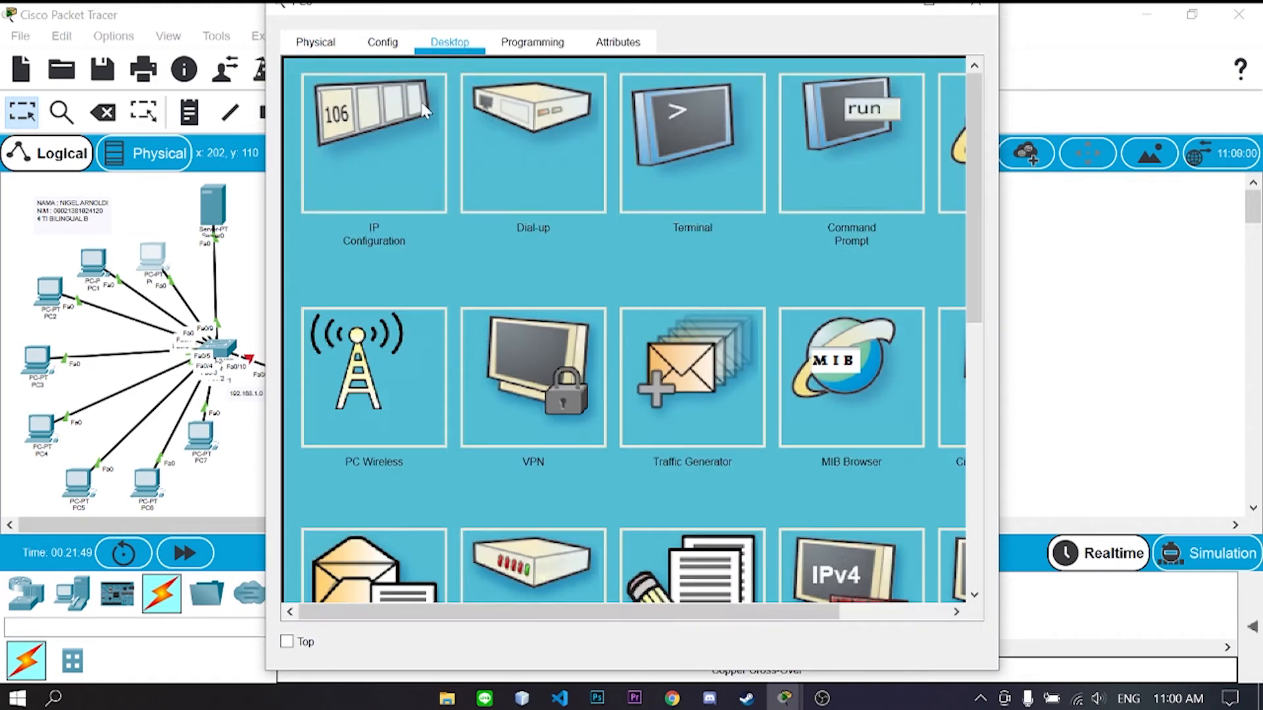
left_click(425, 111)
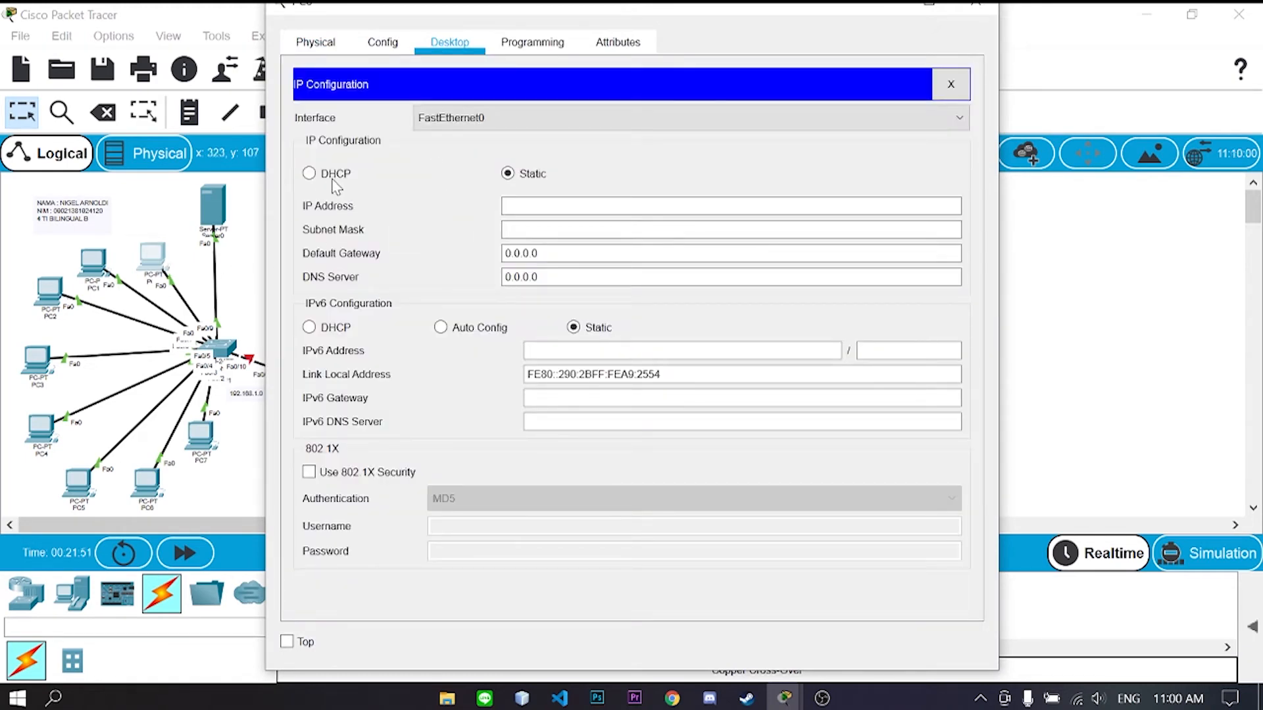
left_click(309, 174)
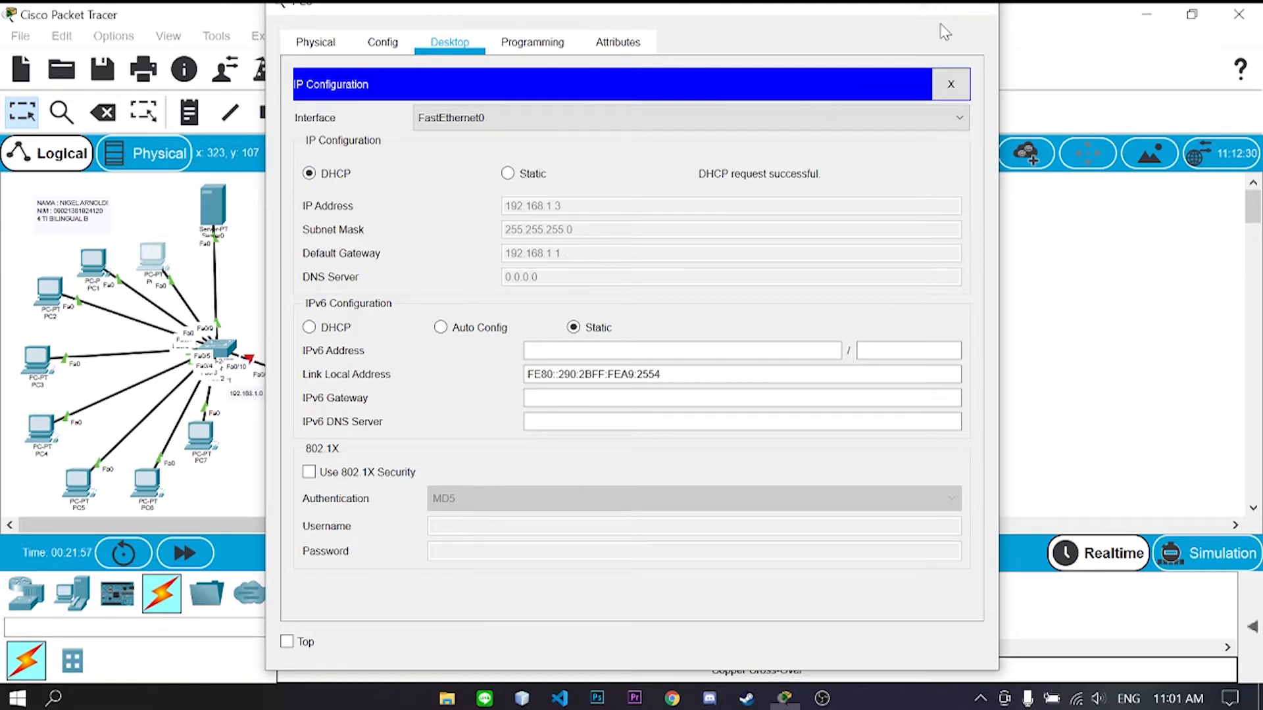
left_click(976, 4)
left_click(92, 260)
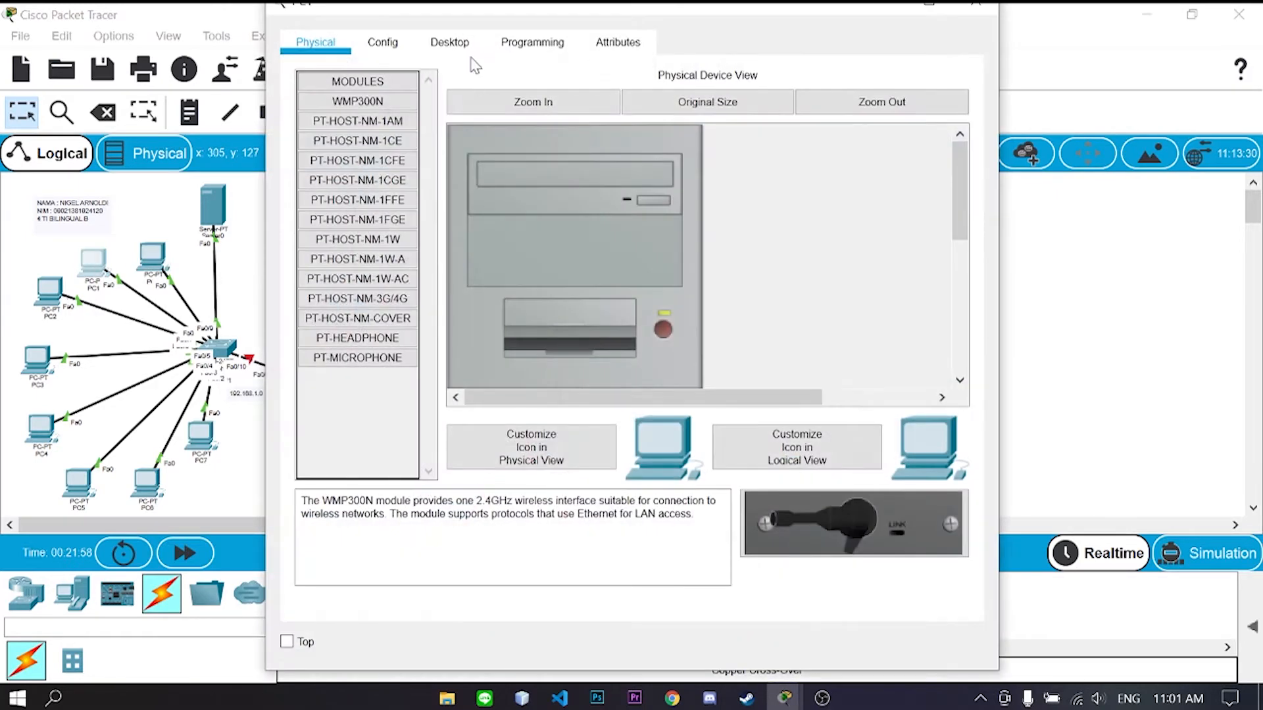
left_click(450, 42)
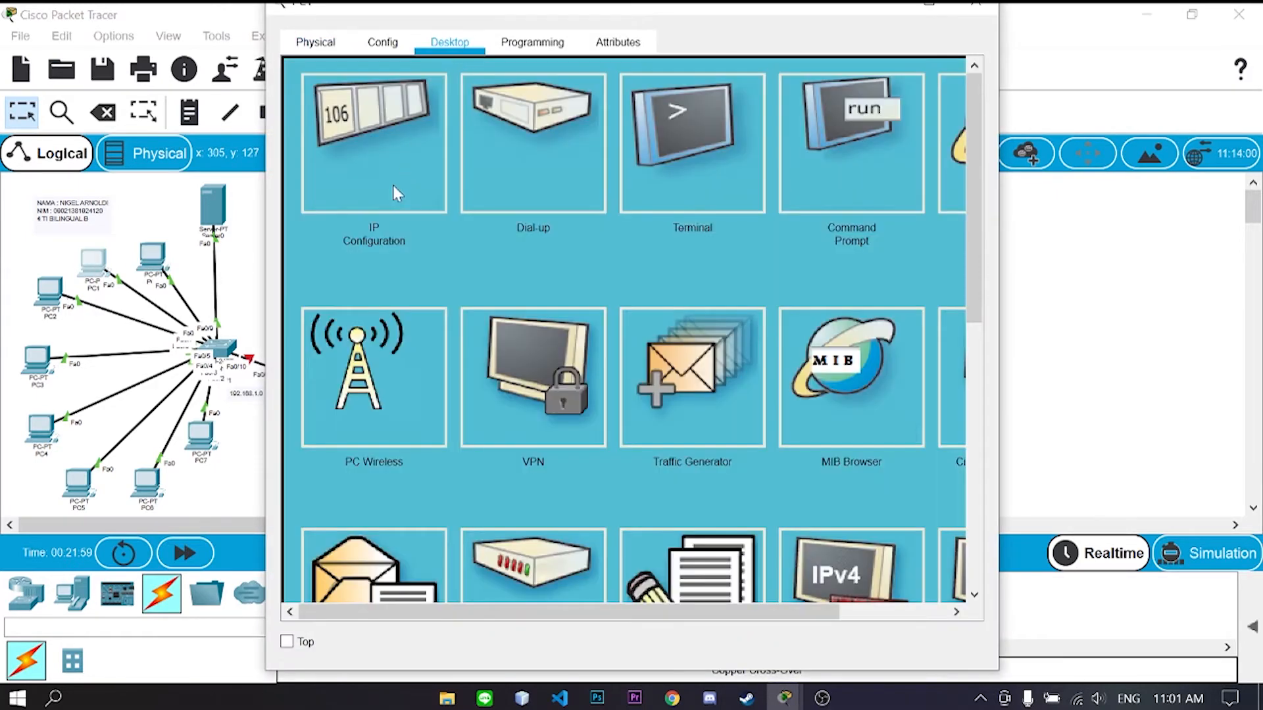
left_click(374, 164)
left_click(336, 173)
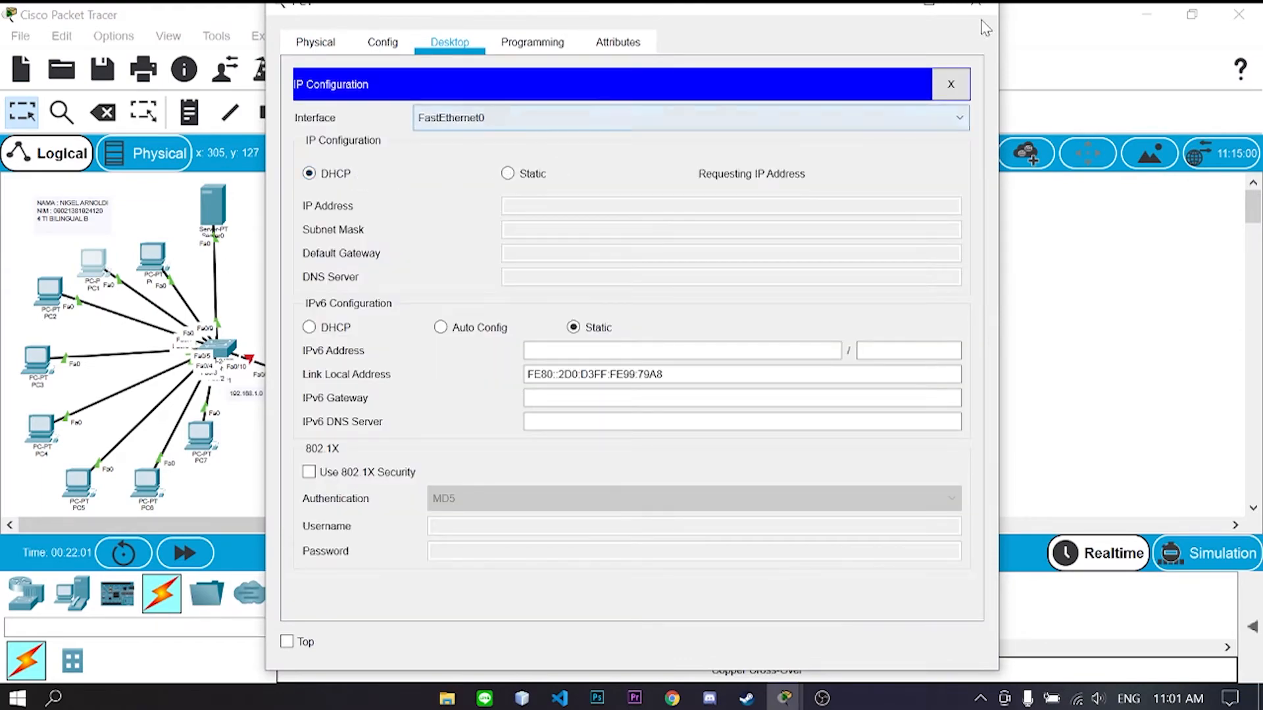
left_click(987, 12)
- Switch PC2, PC3 and the next left-side PC to DHCP addressing
left_click(44, 294)
left_click(361, 151)
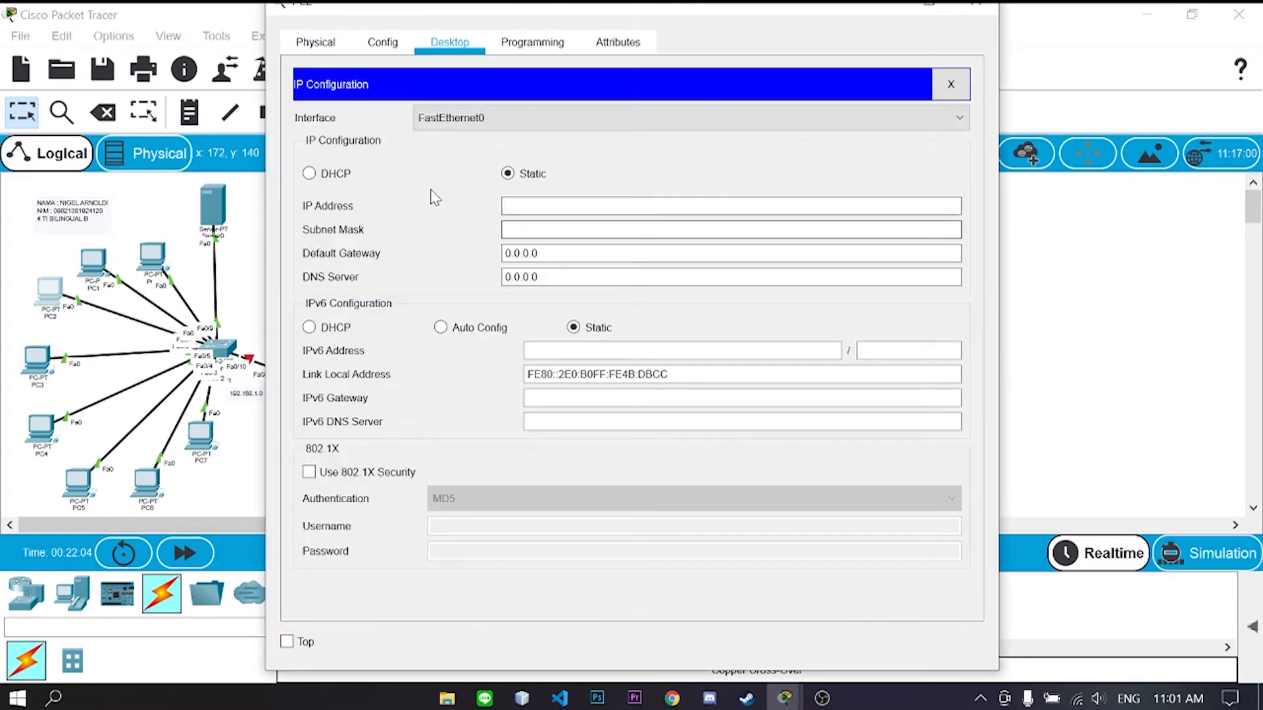
left_click(309, 173)
left_click(975, 4)
left_click(36, 358)
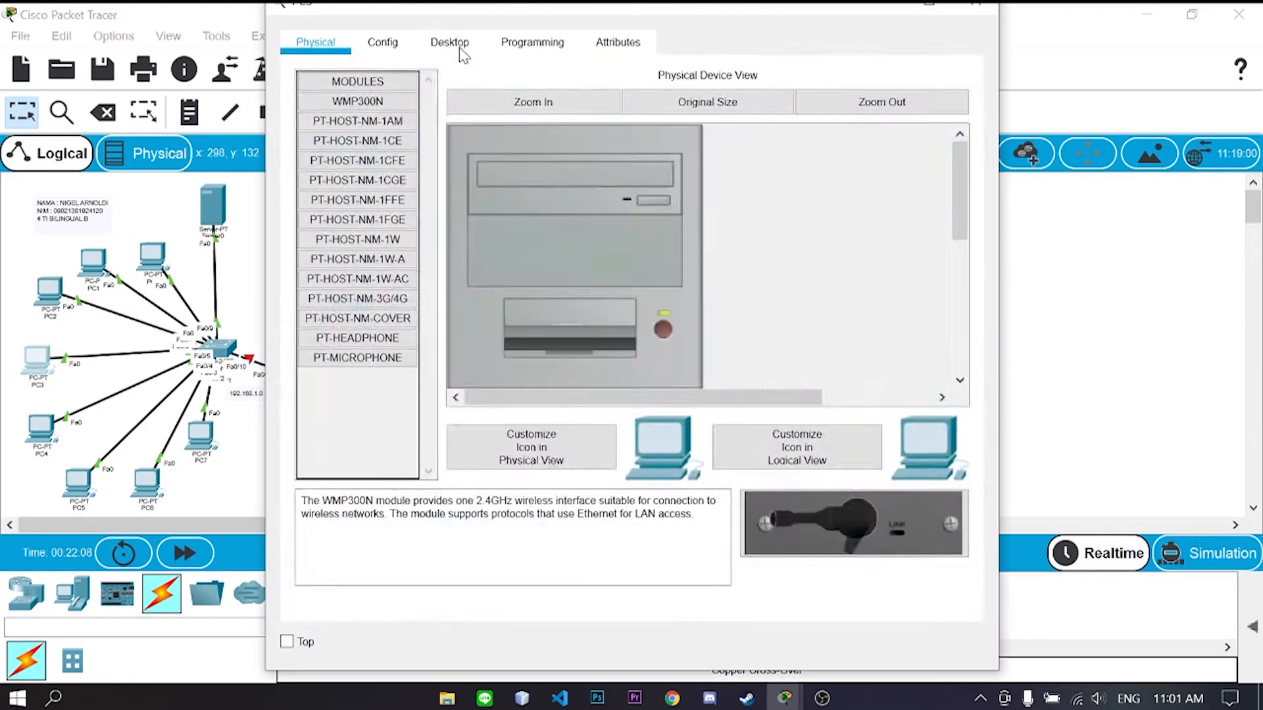
left_click(453, 43)
left_click(365, 158)
left_click(309, 173)
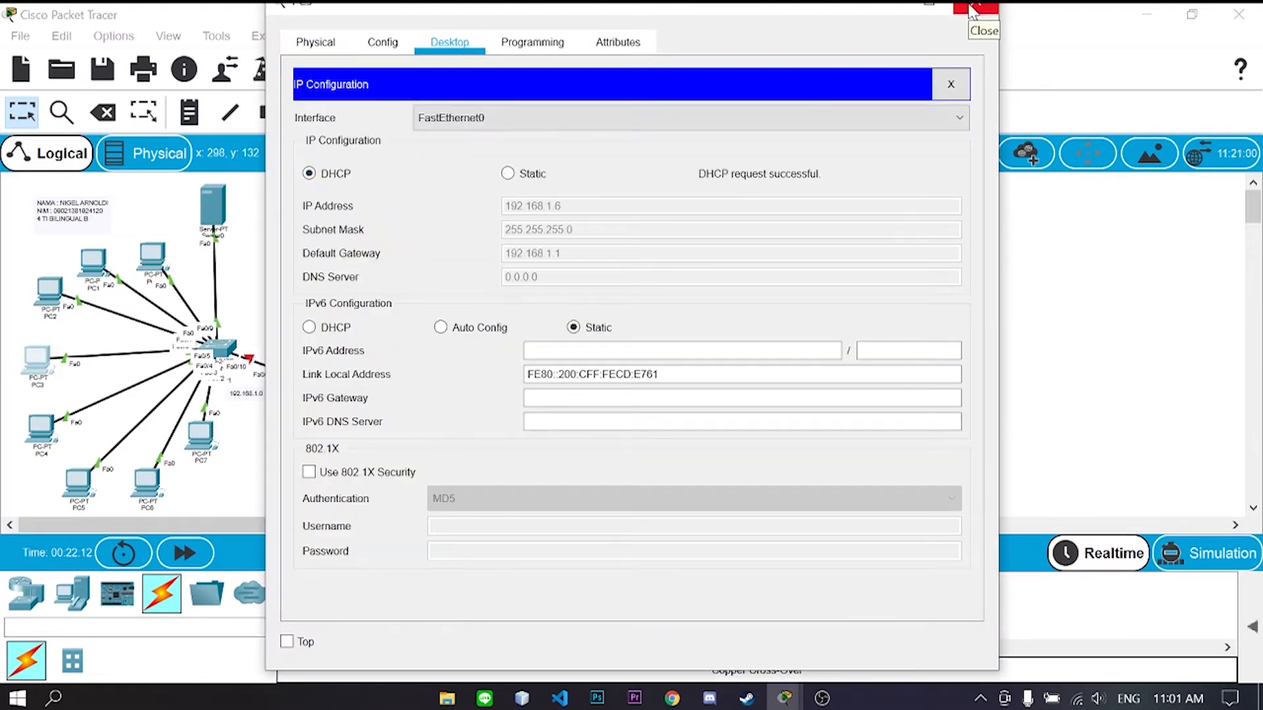
left_click(976, 4)
left_click(363, 161)
left_click(309, 173)
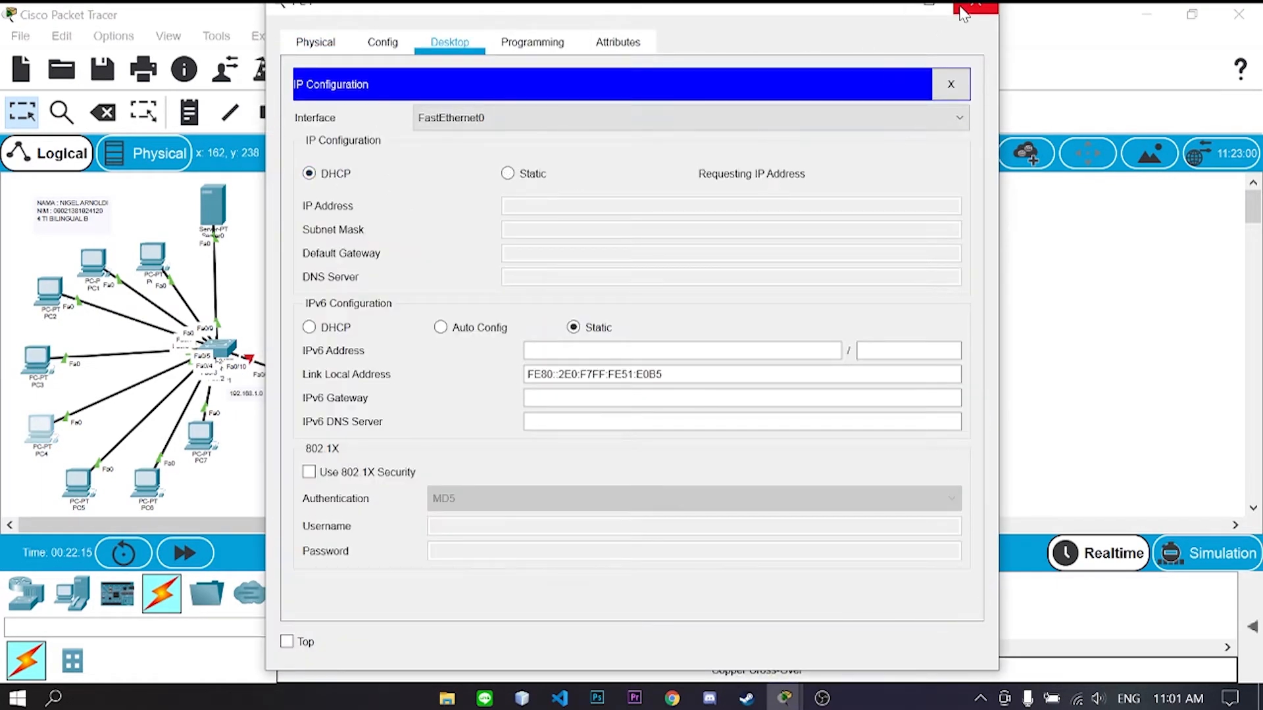
left_click(975, 5)
- Switch PC5, PC6 and PC7 to DHCP, leasing 192.168.1.x addresses with gateway 192.168.1.1
left_click(77, 483)
left_click(384, 169)
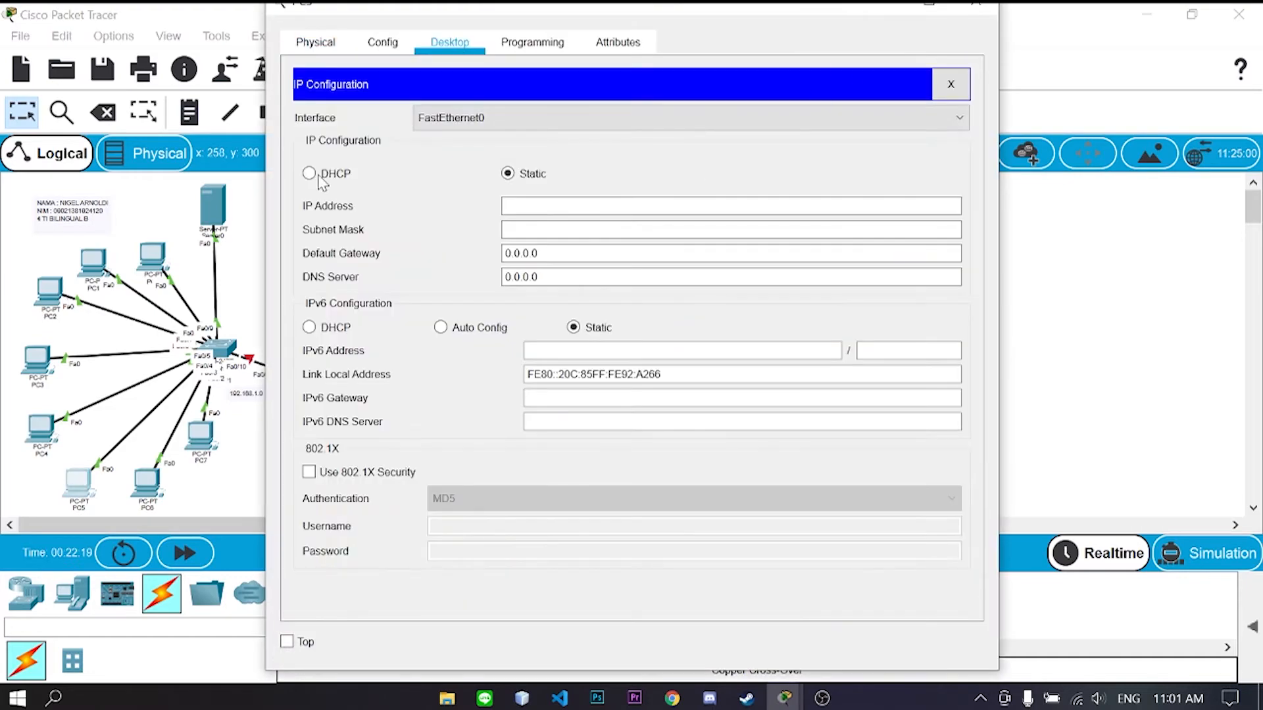
left_click(309, 173)
left_click(976, 3)
left_click(146, 484)
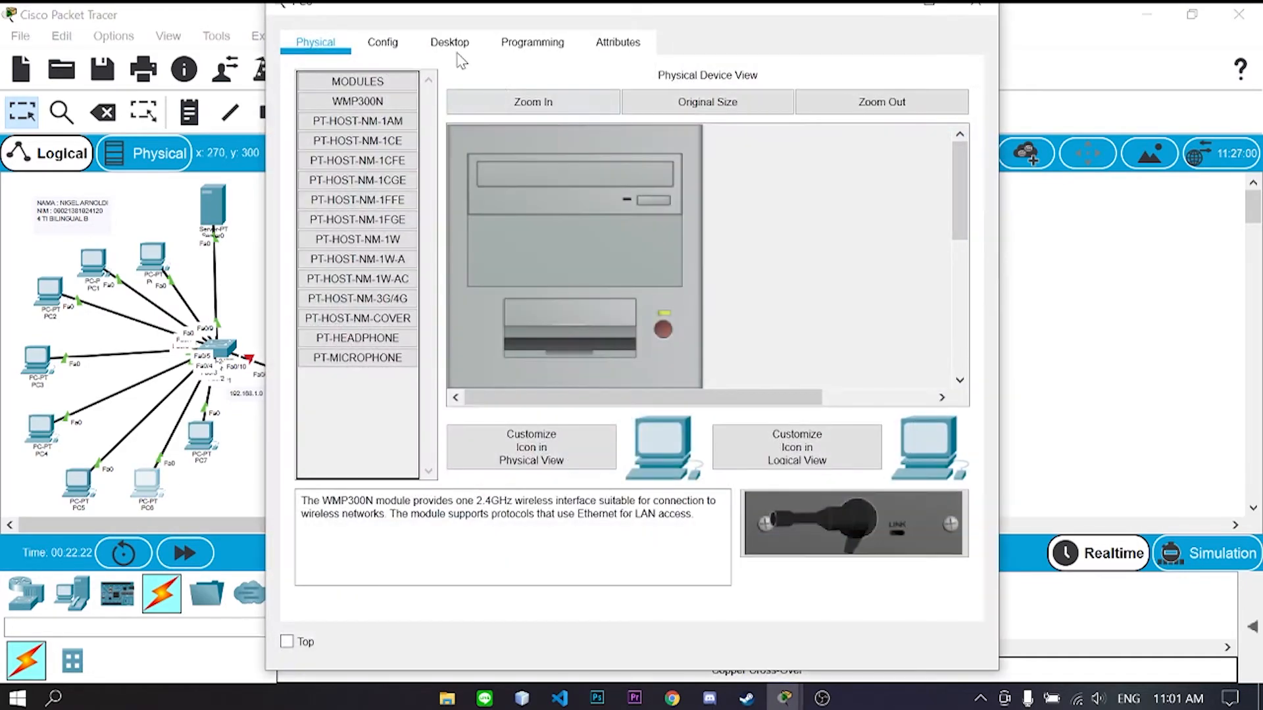
left_click(450, 42)
left_click(363, 165)
left_click(309, 173)
left_click(975, 5)
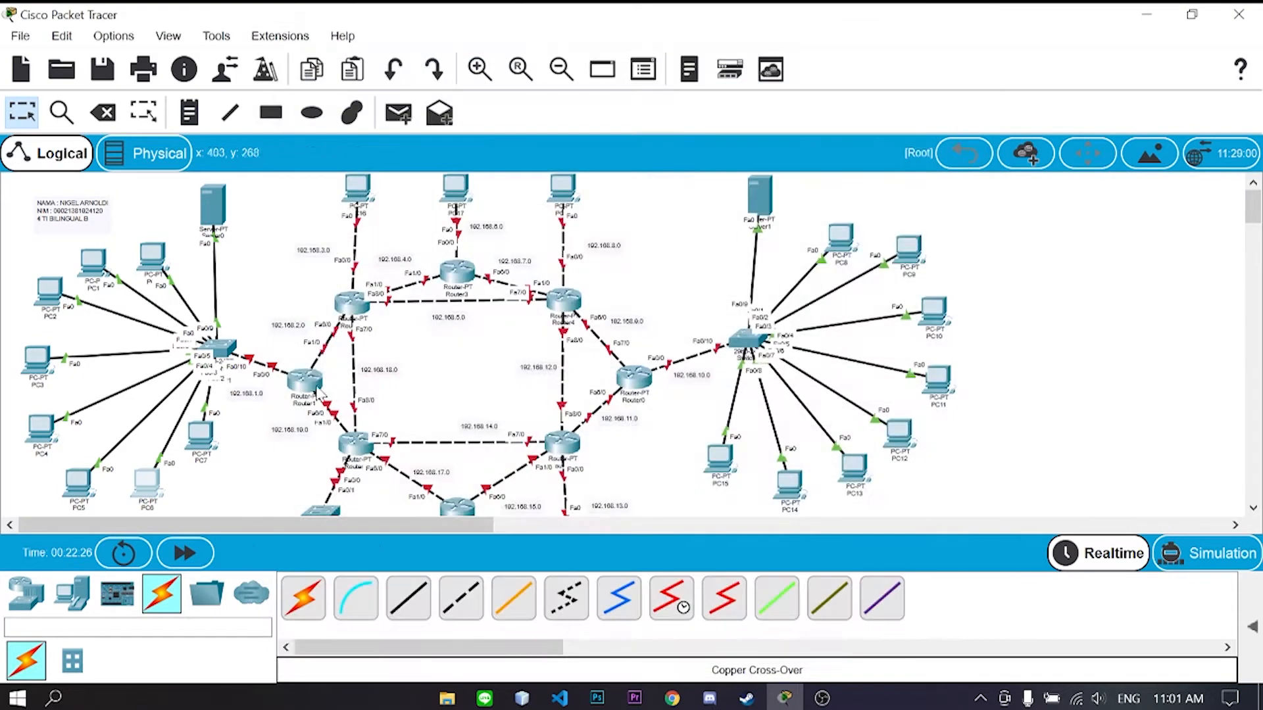
left_click(200, 436)
left_click(450, 41)
left_click(365, 161)
left_click(309, 173)
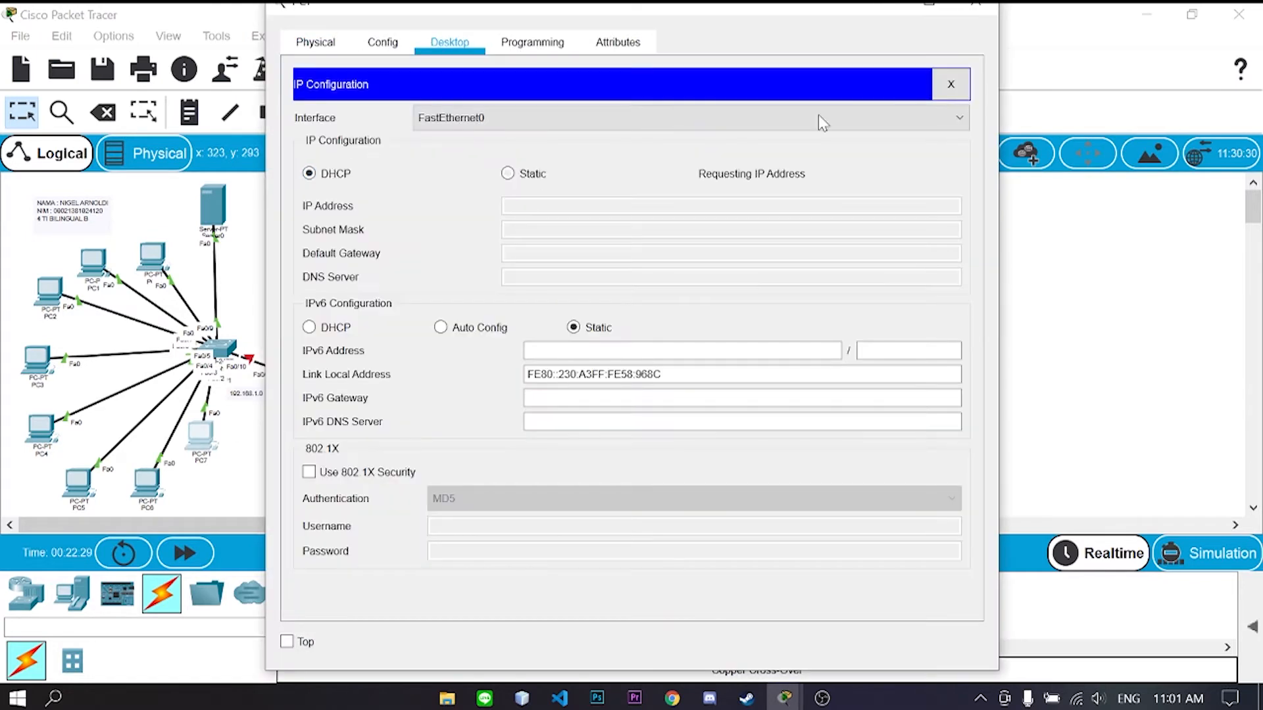
left_click(980, 8)
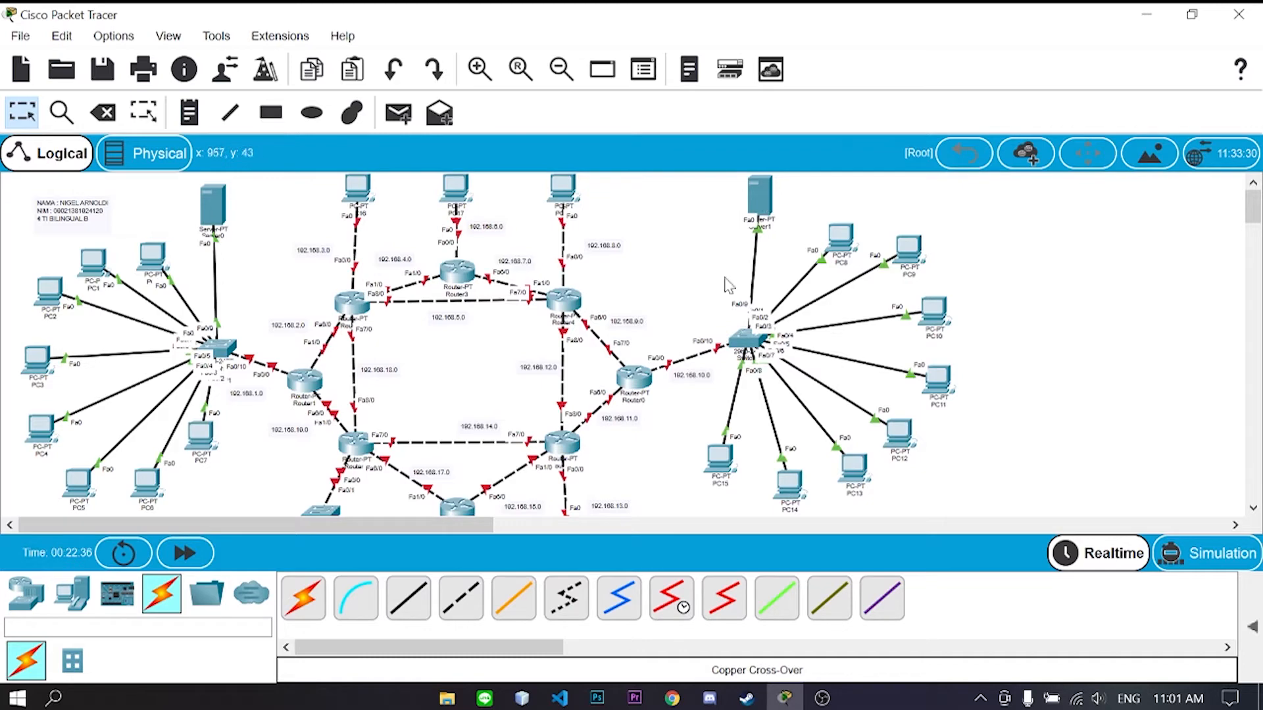
- Give Server1 static IP 192.168.10.2, mask 255.255.255.0 and default gateway 192.168.10.1
left_click_drag(475, 530, 578, 530)
left_click(493, 196)
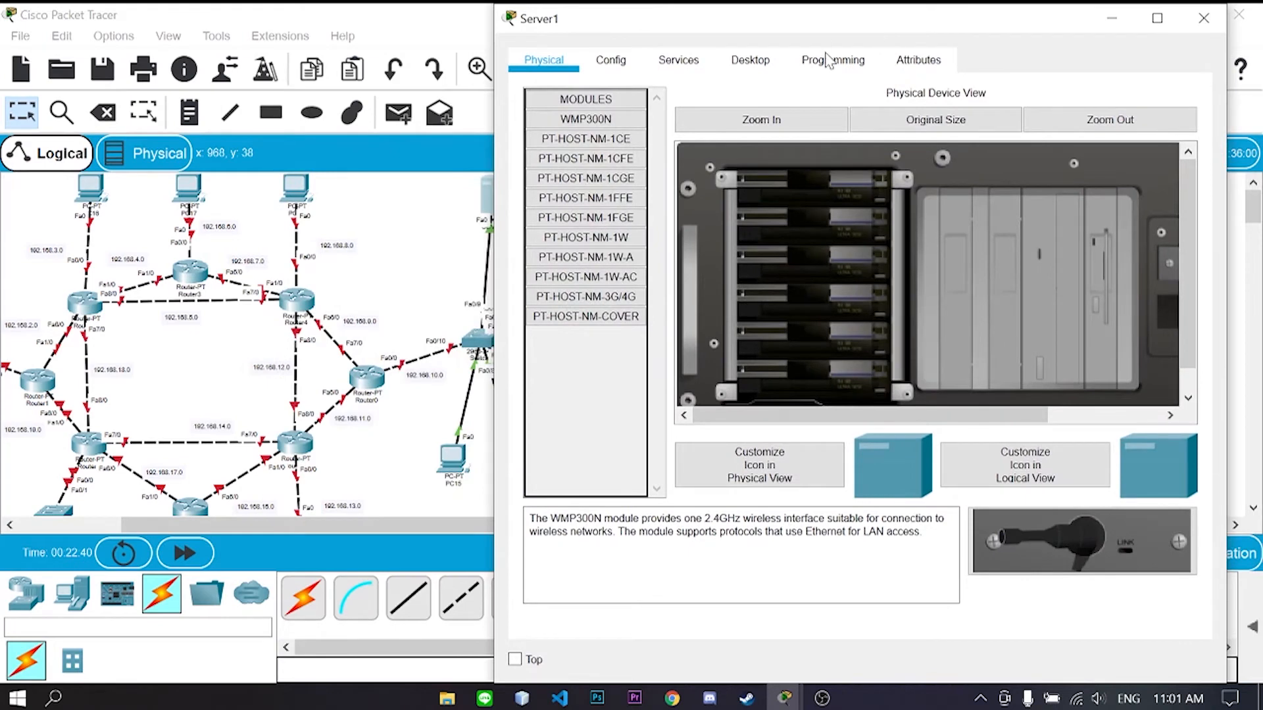
left_click(749, 60)
left_click(638, 204)
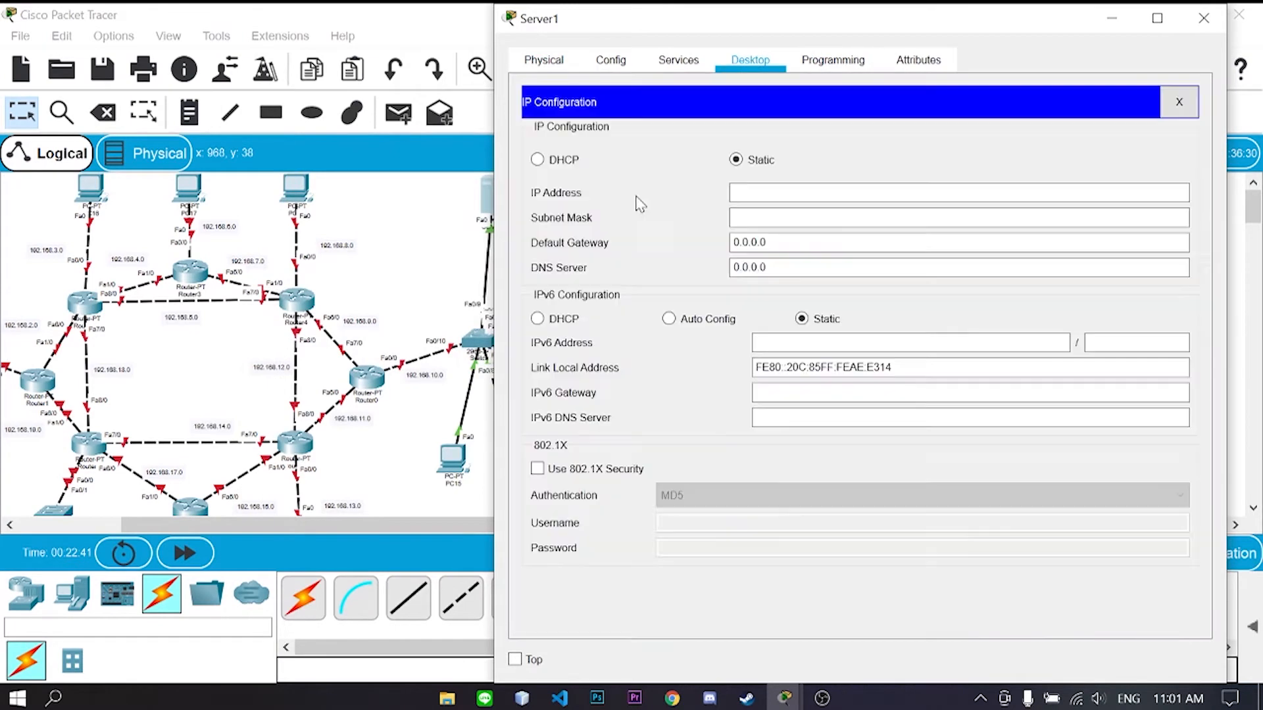
type("192.168.10.2")
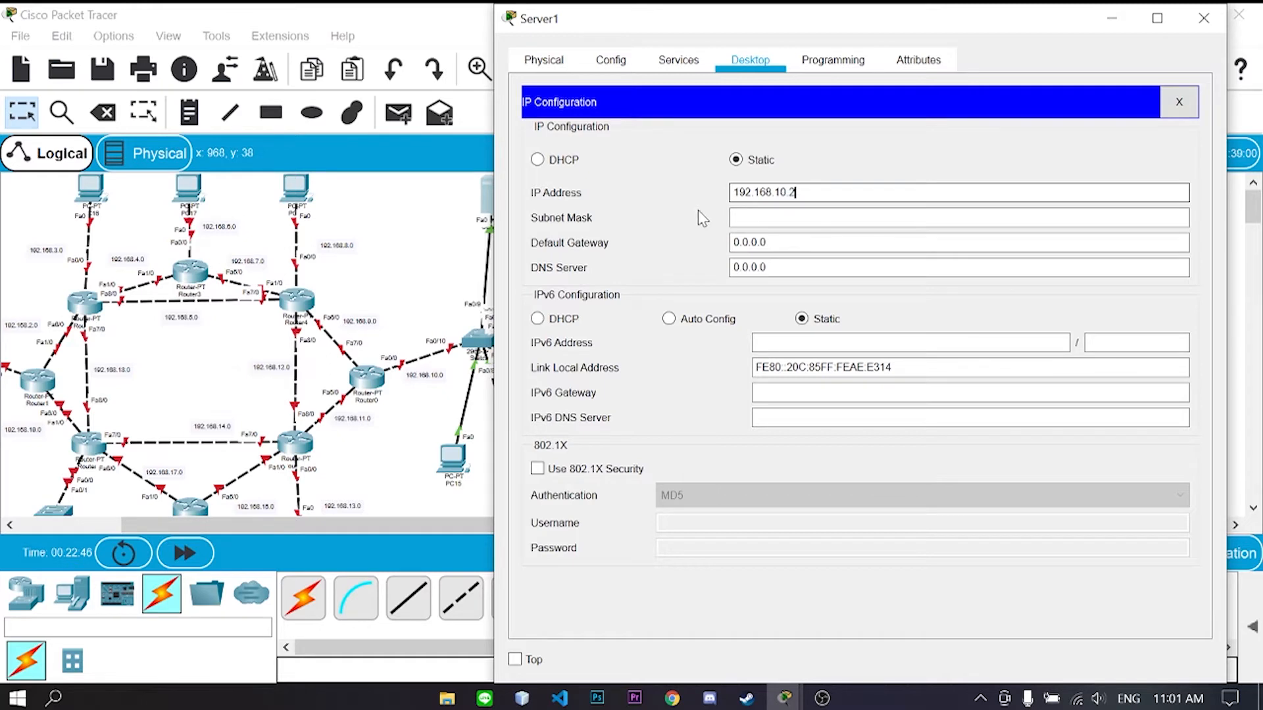
key("Tab")
key("Tab")
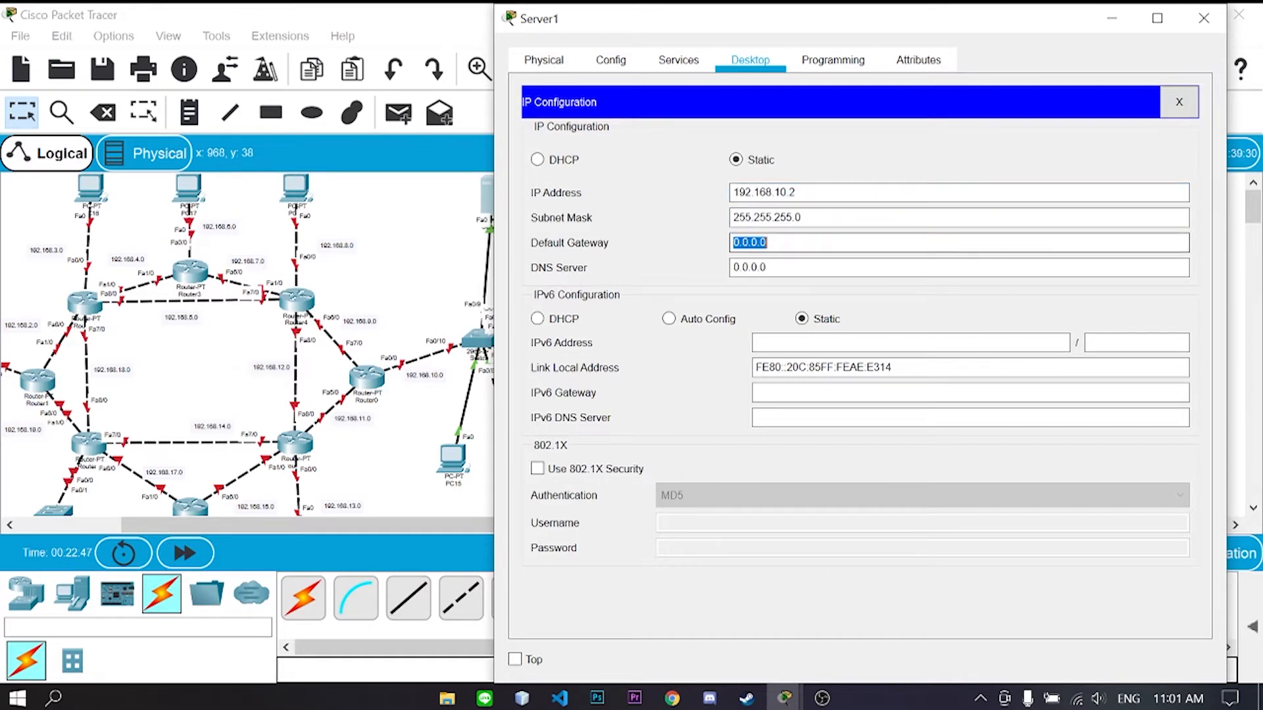
type("192.168.10.1")
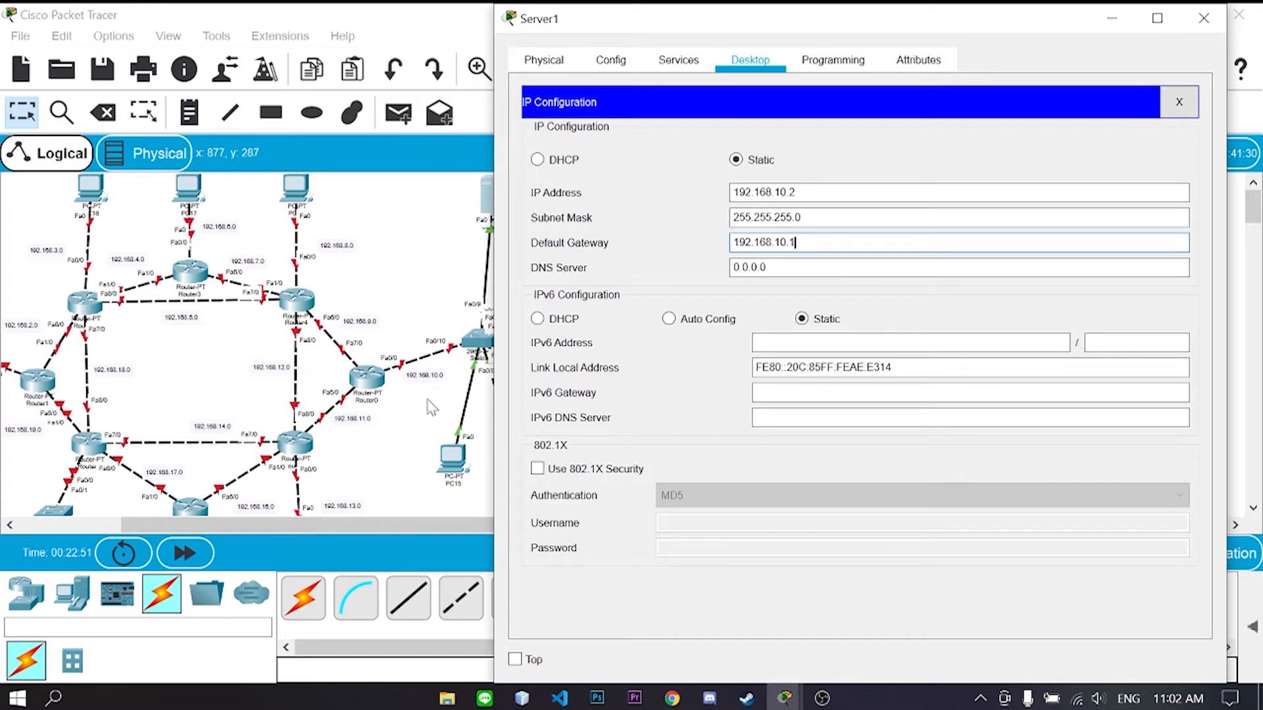
left_click(678, 60)
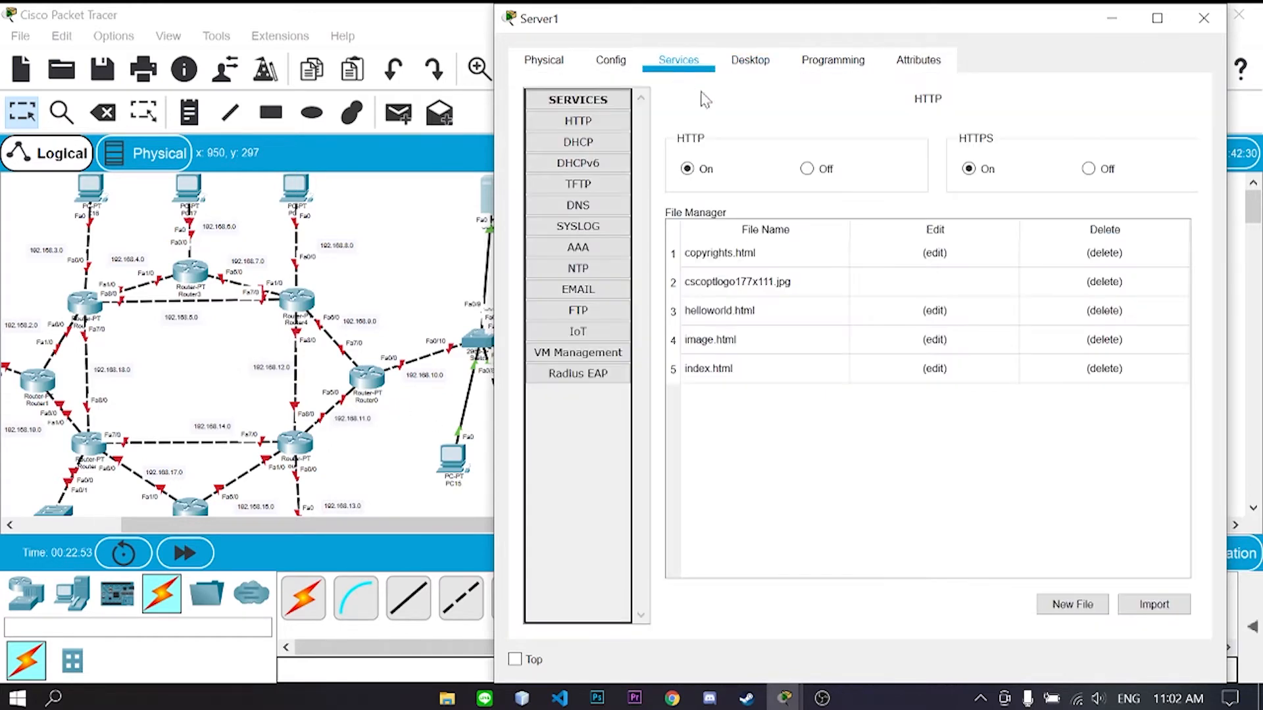
- Turn on Server1's DHCP and save serverPool with gateway 192.168.10.1, start 192.168.10.3
left_click(578, 142)
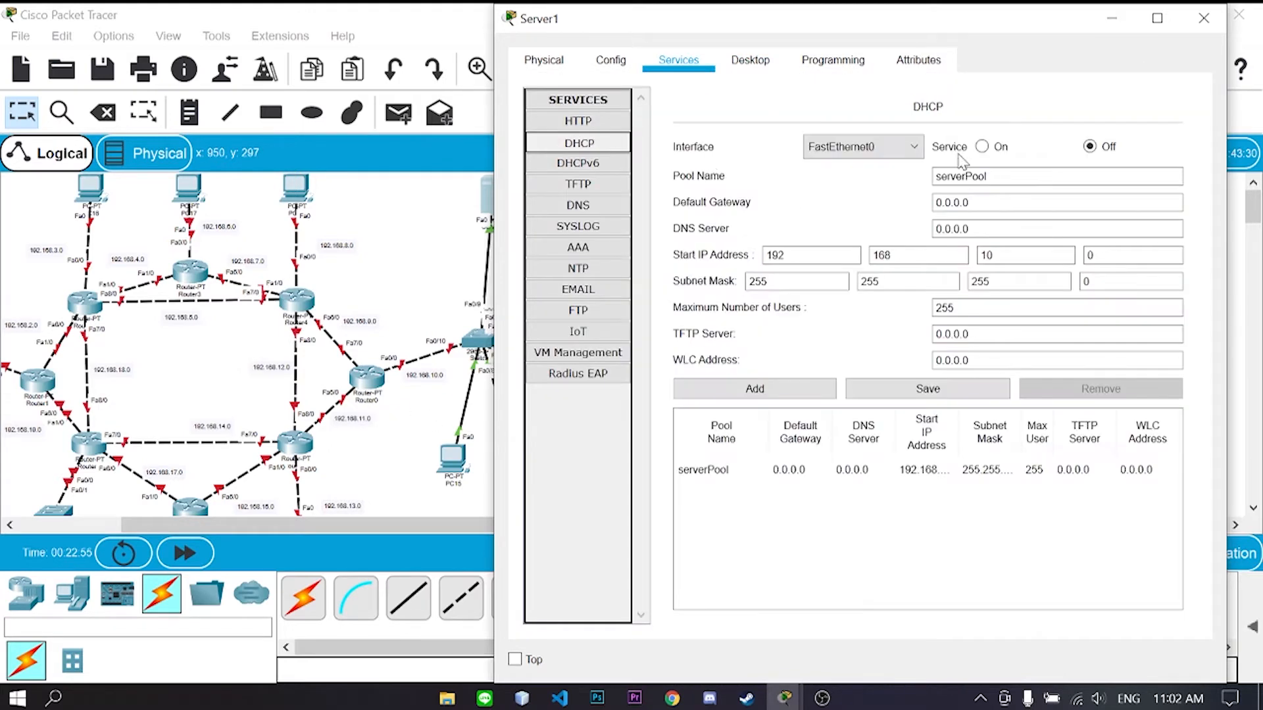
left_click(984, 151)
left_click_drag(970, 204, 830, 209)
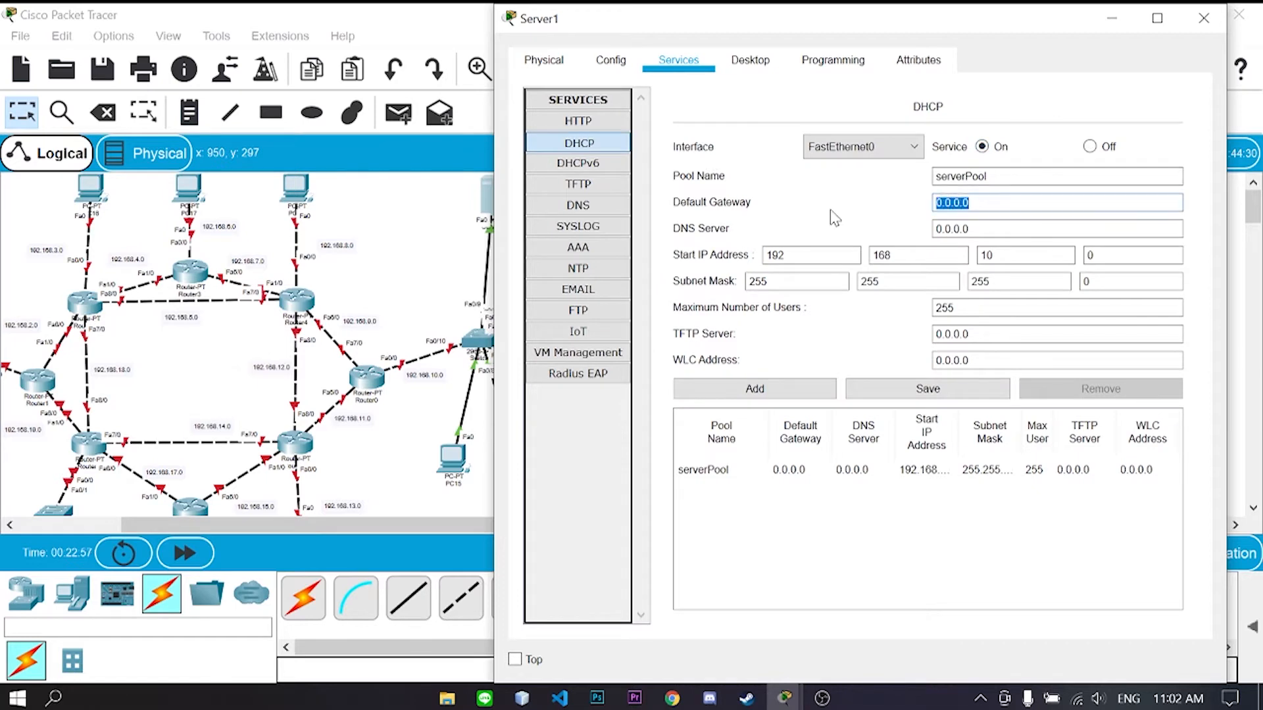
type("192.168.10.1")
left_click(1091, 255)
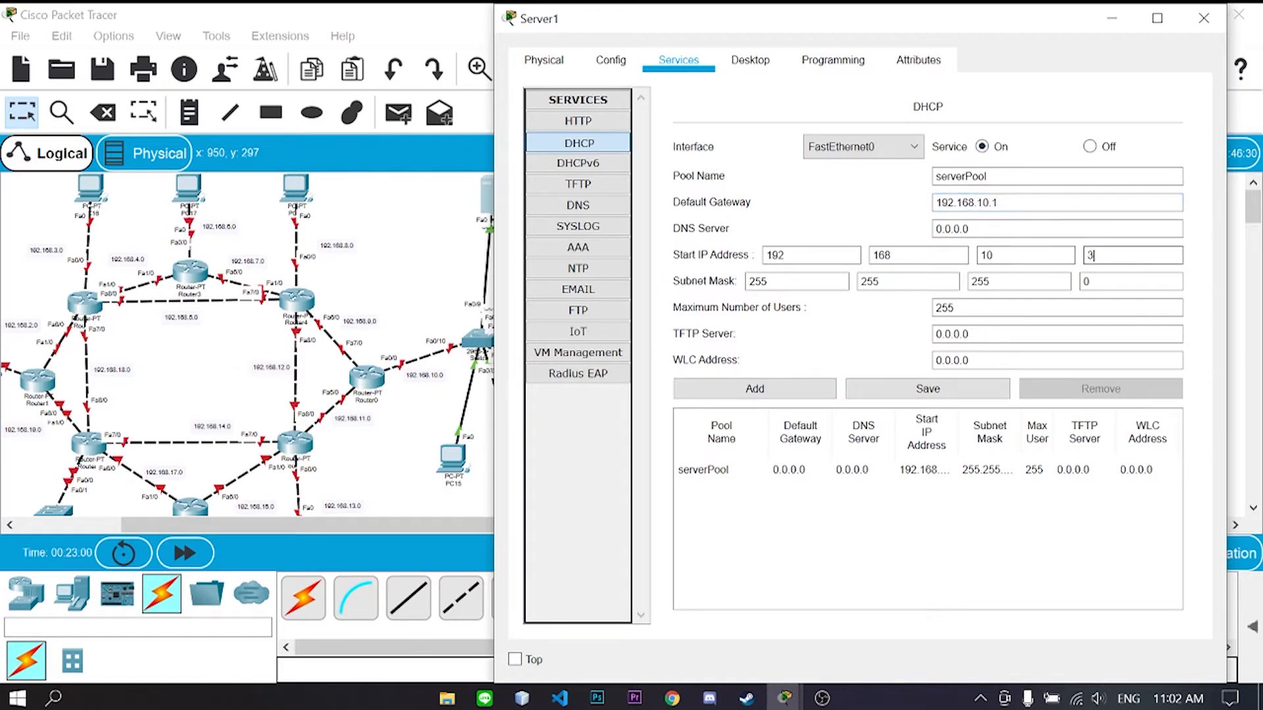
type("3")
left_click(944, 394)
- Close Server1, reopen it to recheck the DHCP pool, then close it again
left_click(1204, 18)
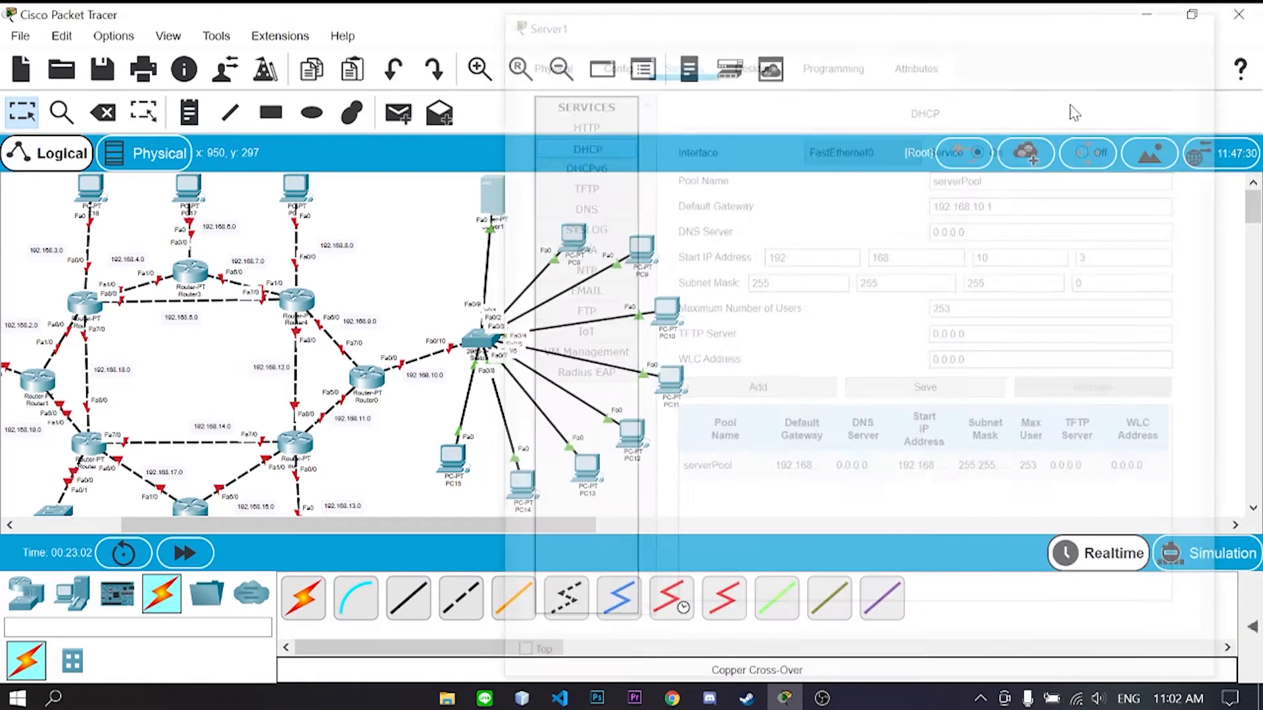
left_click(499, 209)
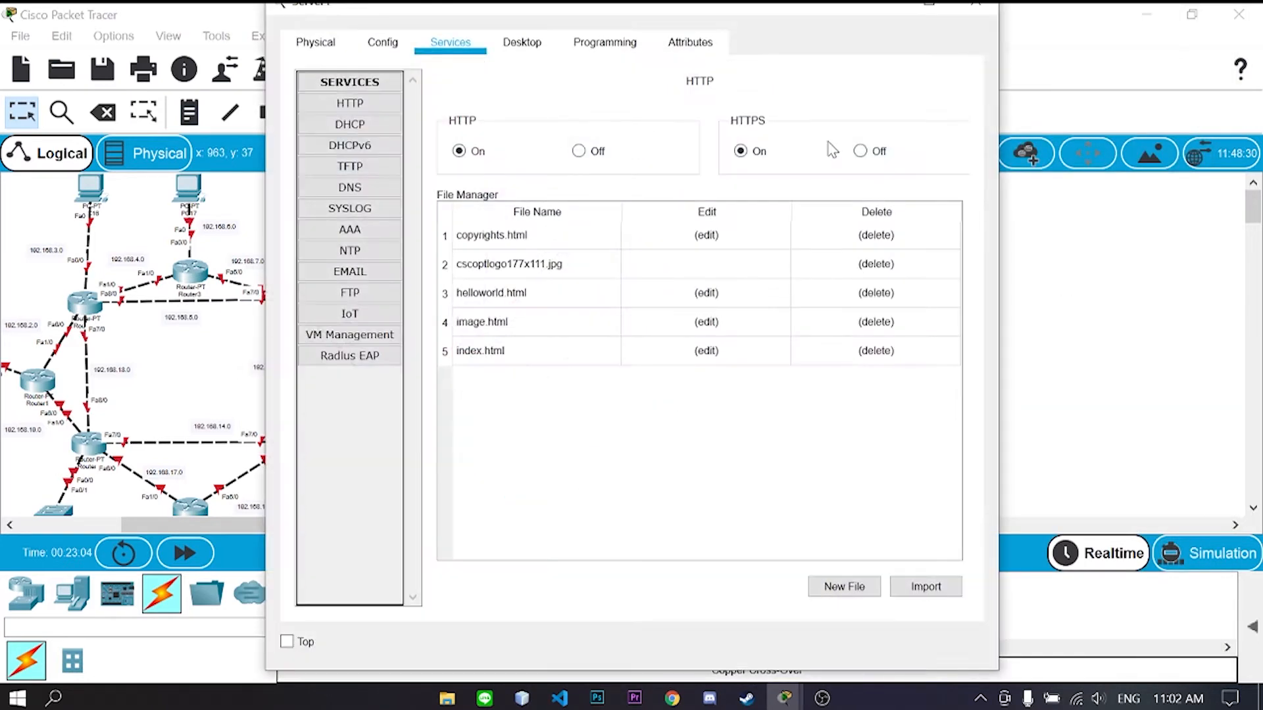
left_click(350, 124)
left_click(976, 6)
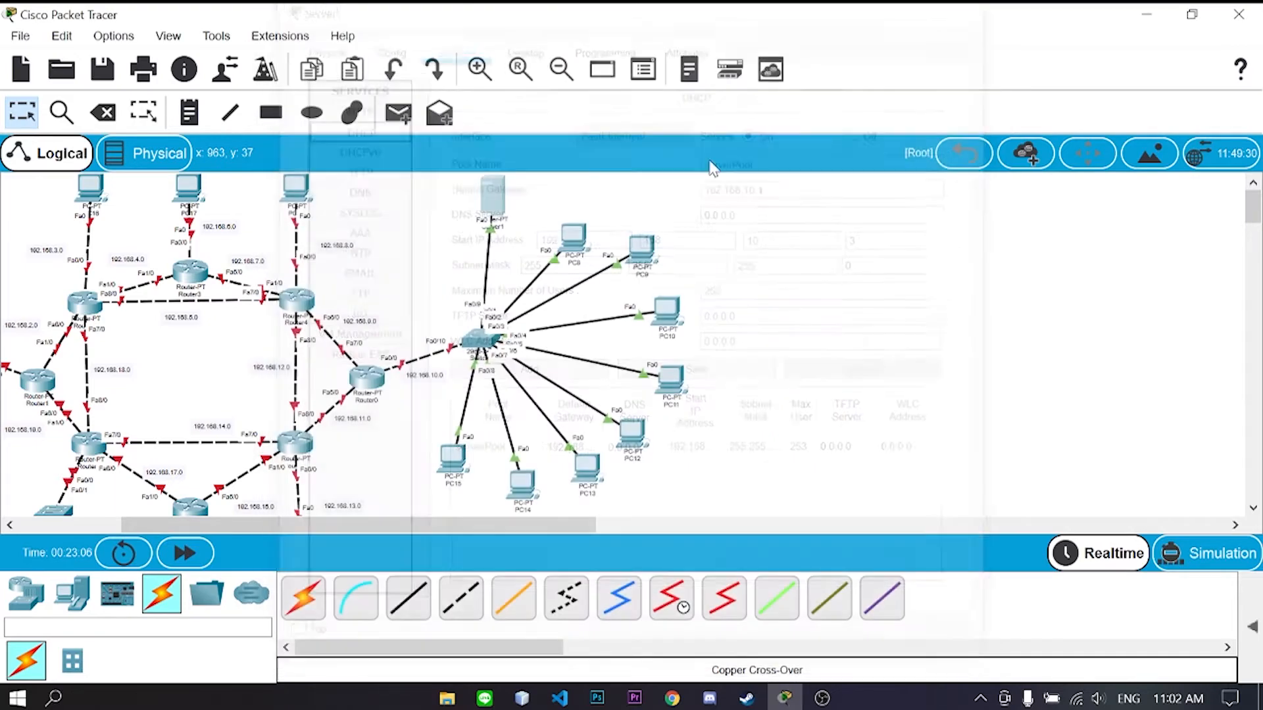
- Set PC8 to obtain its address by DHCP
left_click(573, 237)
left_click_drag(757, 12, 1039, 30)
left_click(762, 49)
left_click(706, 174)
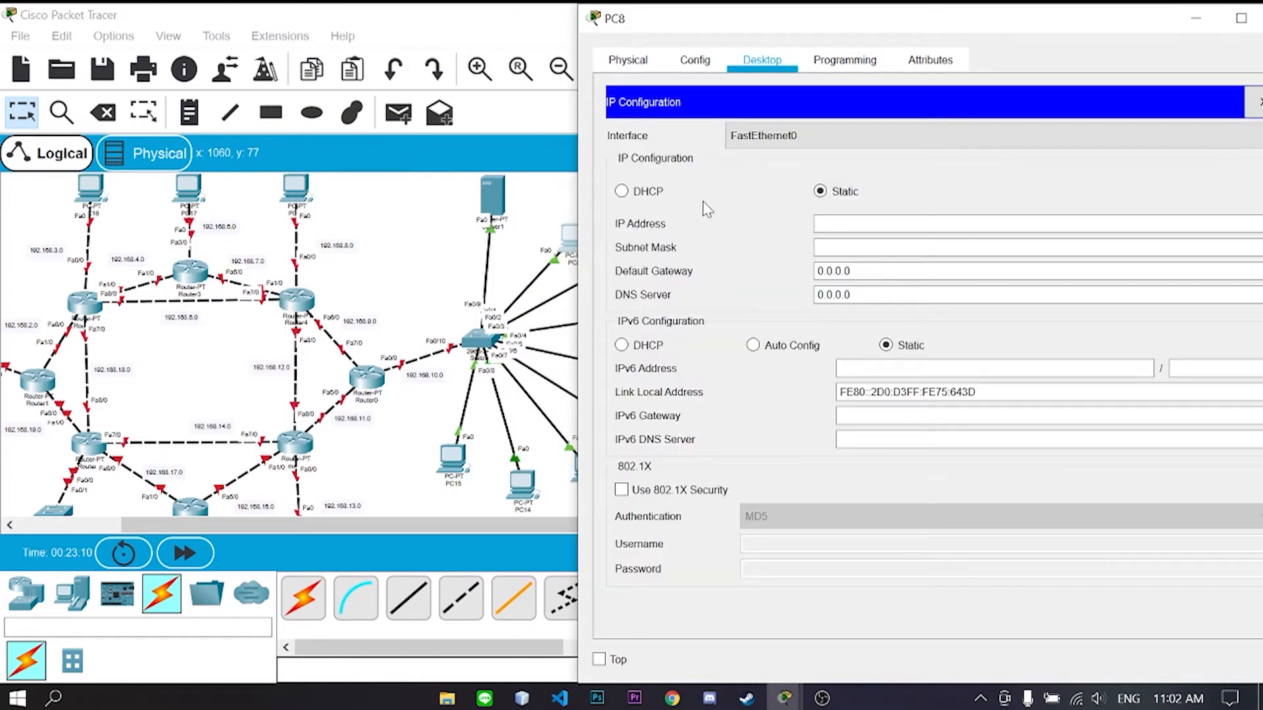
left_click(647, 193)
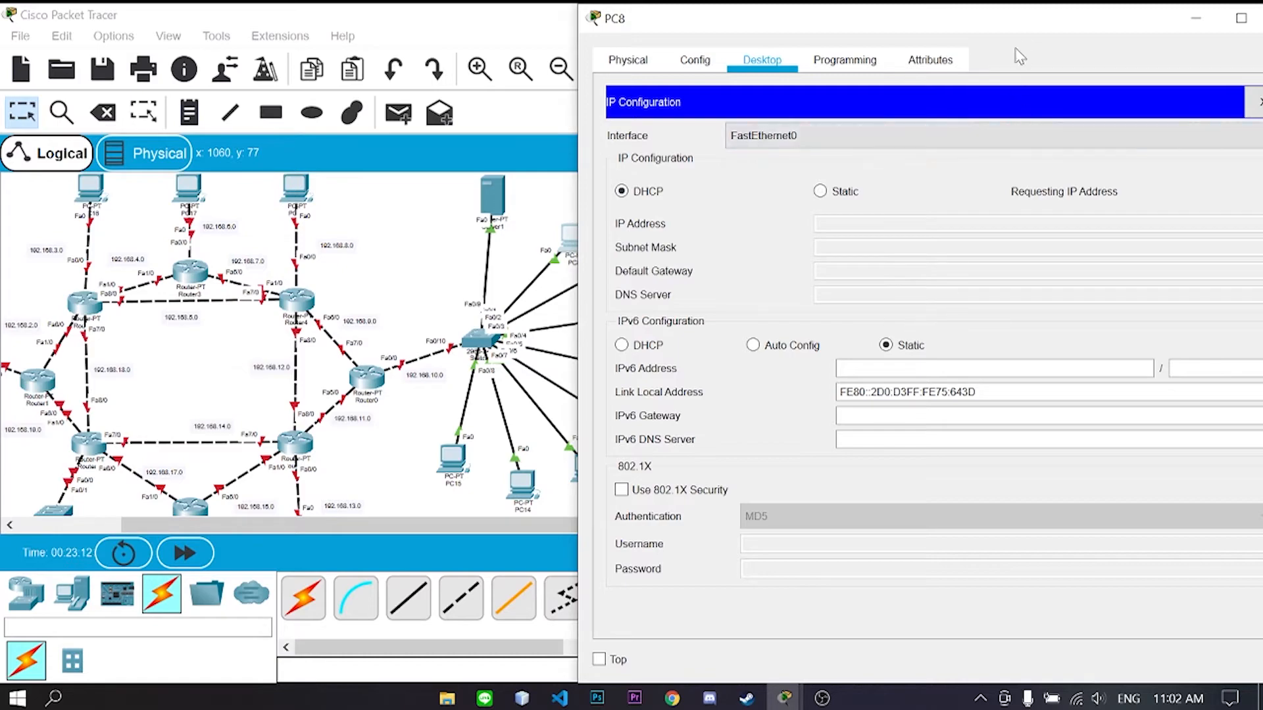
left_click_drag(1052, 20, 922, 29)
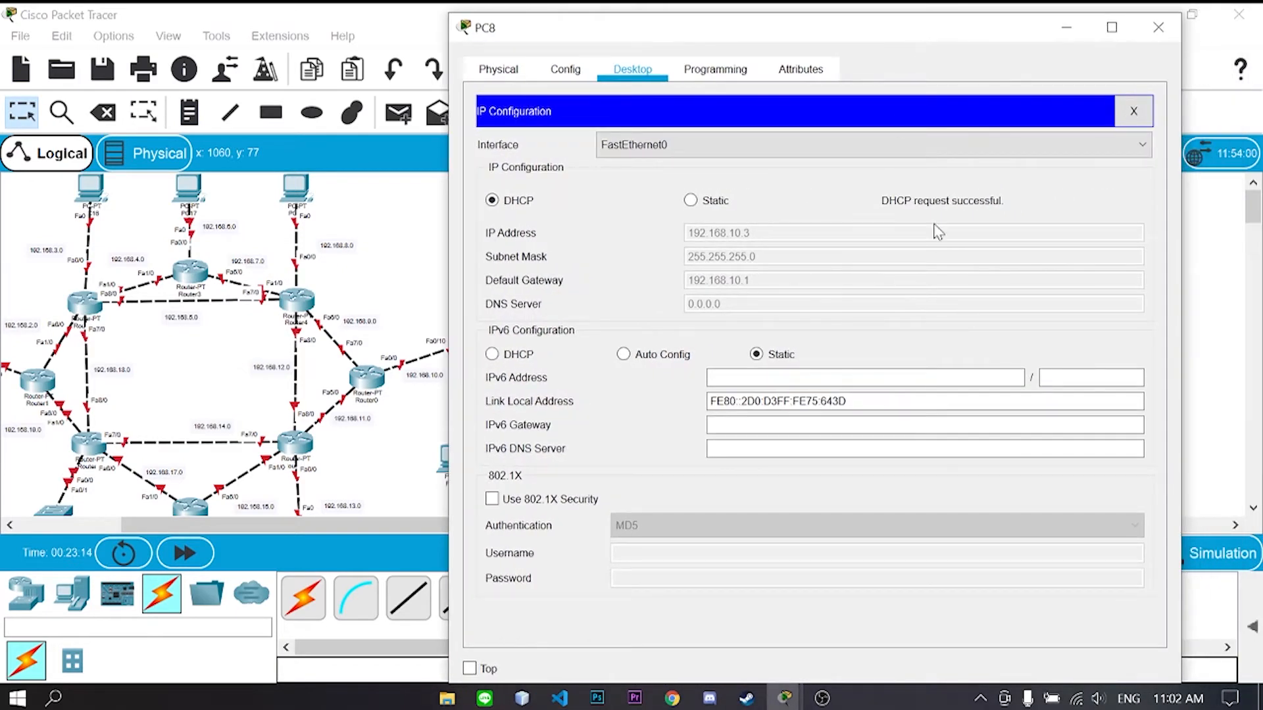
left_click(1159, 27)
- Set the next three PCs on the right switch to DHCP addressing
left_click(650, 278)
left_click(449, 41)
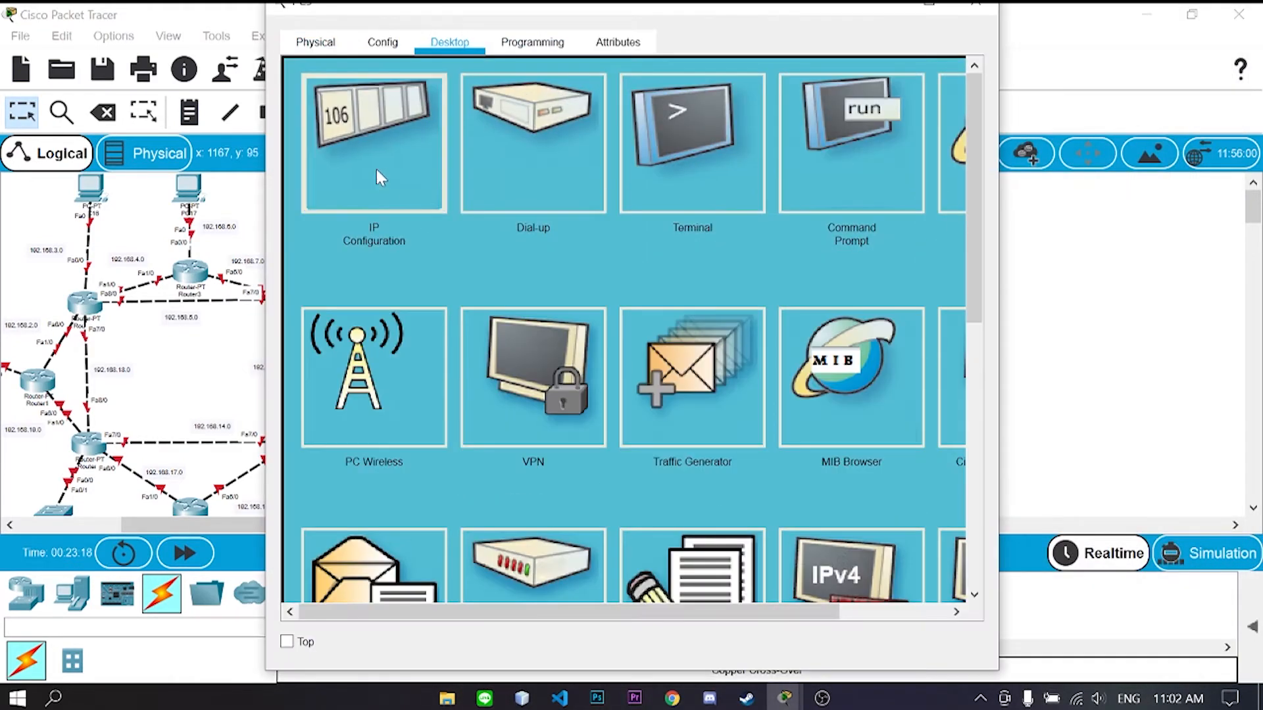
left_click(378, 177)
left_click(977, 4)
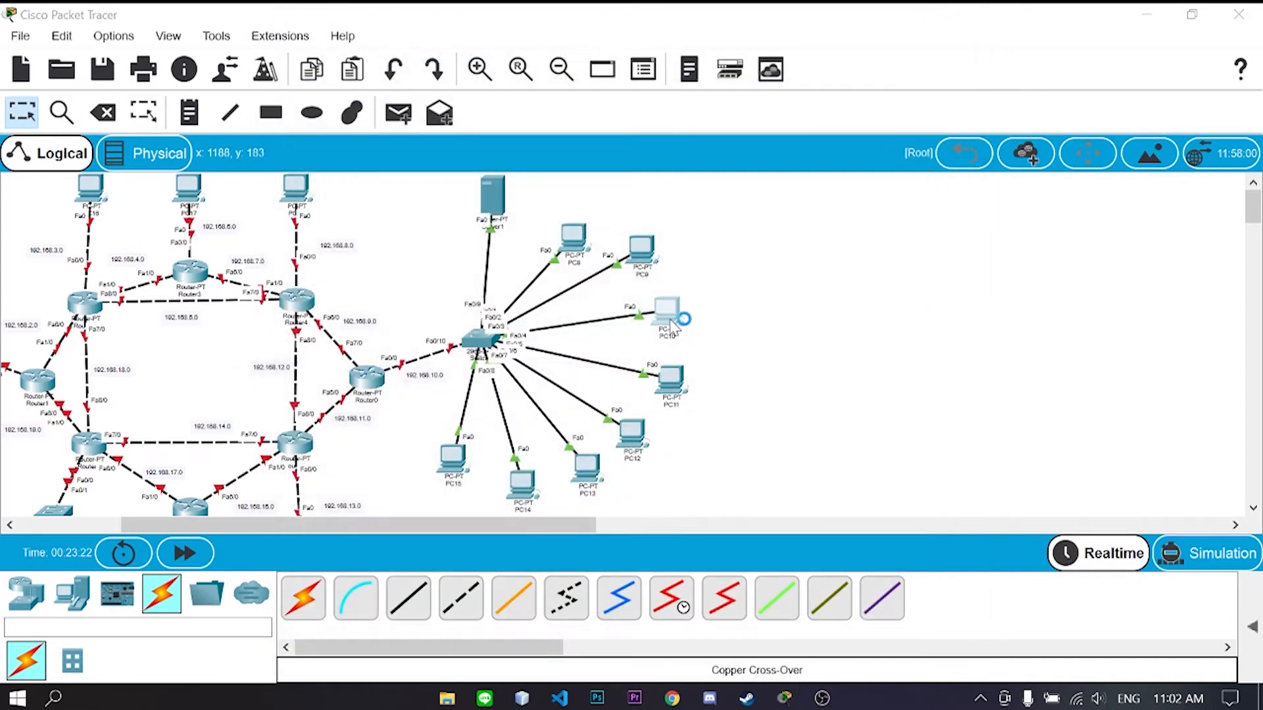
left_click(671, 316)
left_click(379, 176)
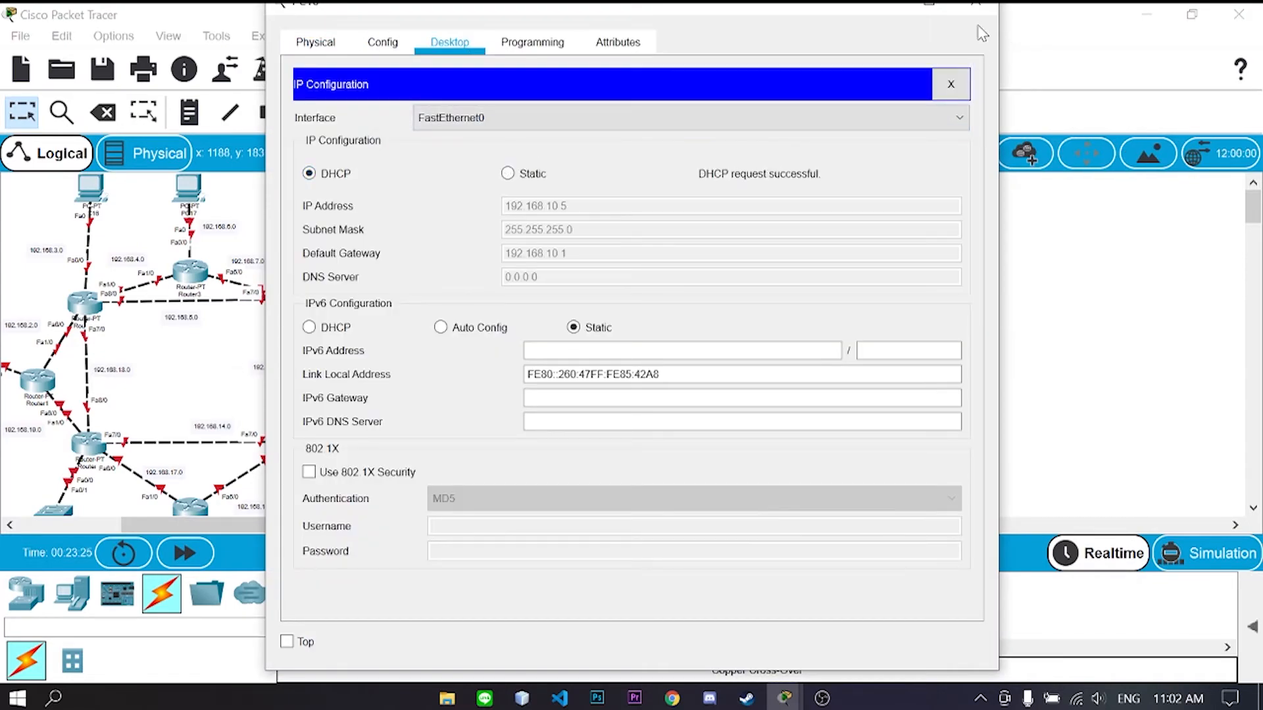
left_click(976, 4)
left_click(671, 368)
left_click(461, 46)
left_click(342, 178)
left_click(341, 177)
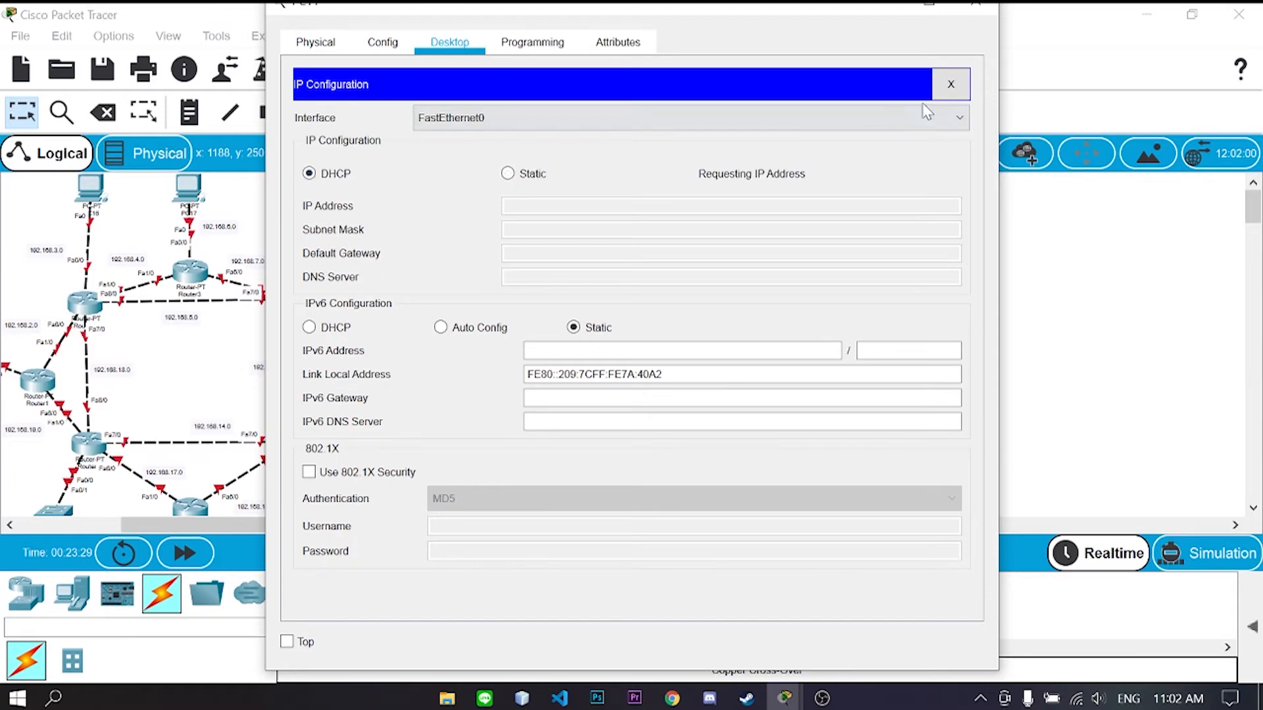
left_click(976, 4)
- Set PC12 and PC13 to DHCP addressing
left_click(626, 435)
left_click(451, 43)
left_click(342, 177)
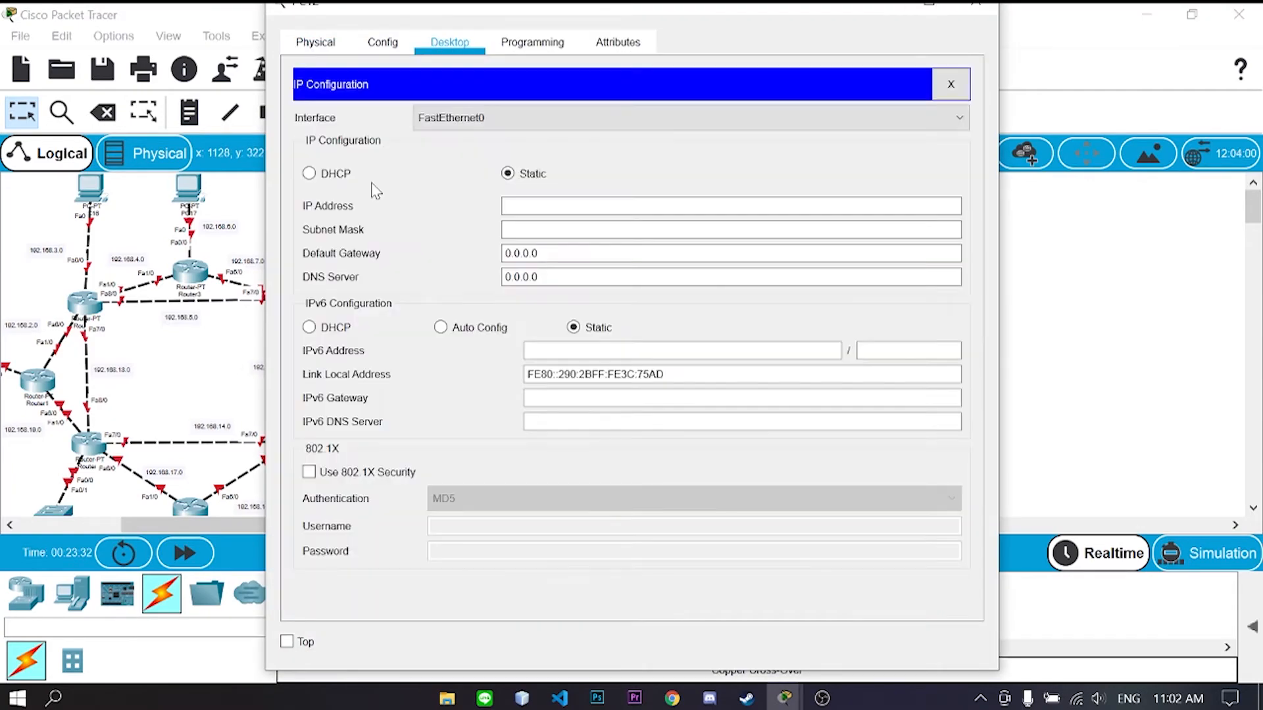
left_click(336, 174)
left_click(976, 4)
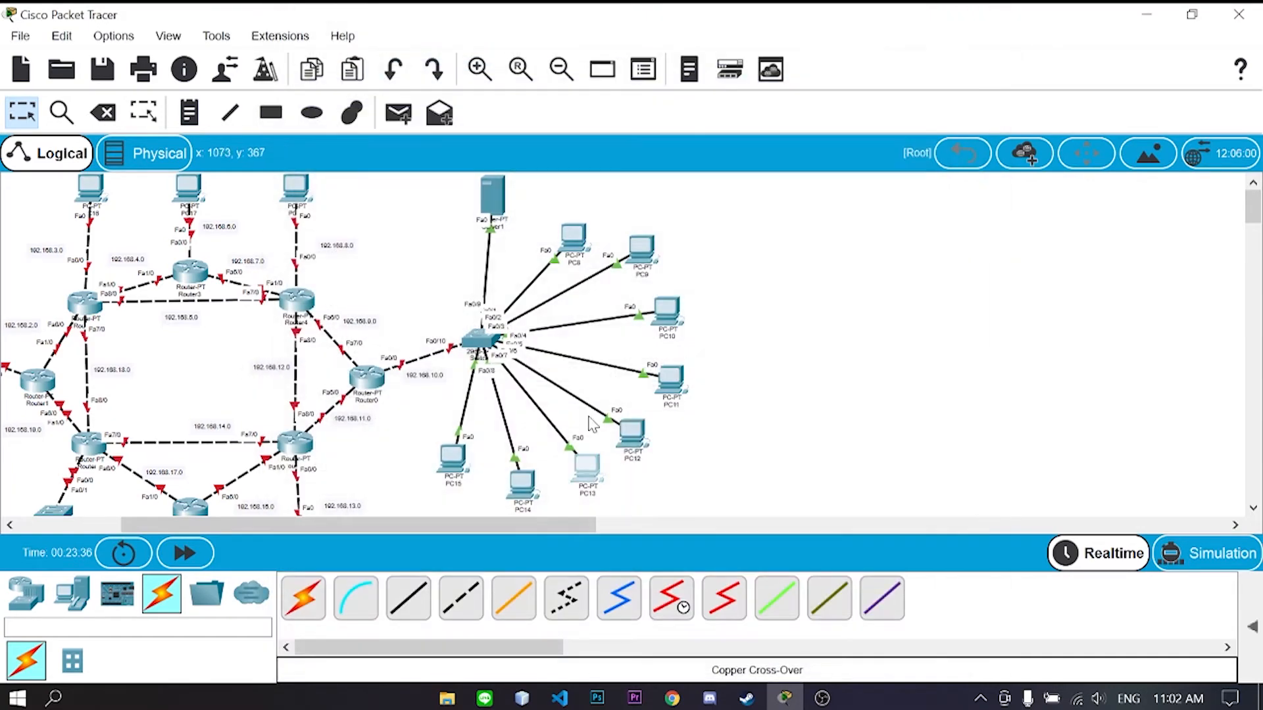
left_click(590, 466)
left_click(450, 43)
left_click(387, 158)
left_click(336, 174)
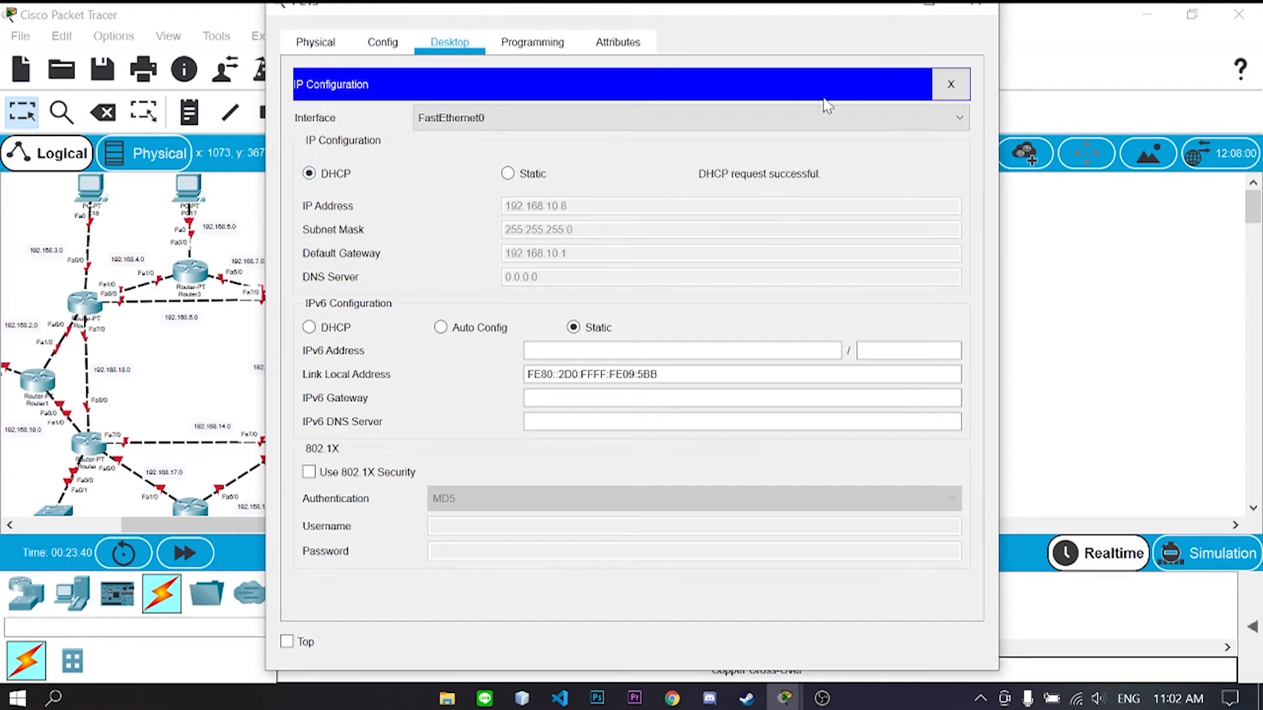
left_click(976, 4)
- Set PC14 and PC15 to DHCP, each leasing a 192.168.10.x address
left_click(528, 480)
left_click(462, 46)
left_click(392, 175)
left_click(339, 177)
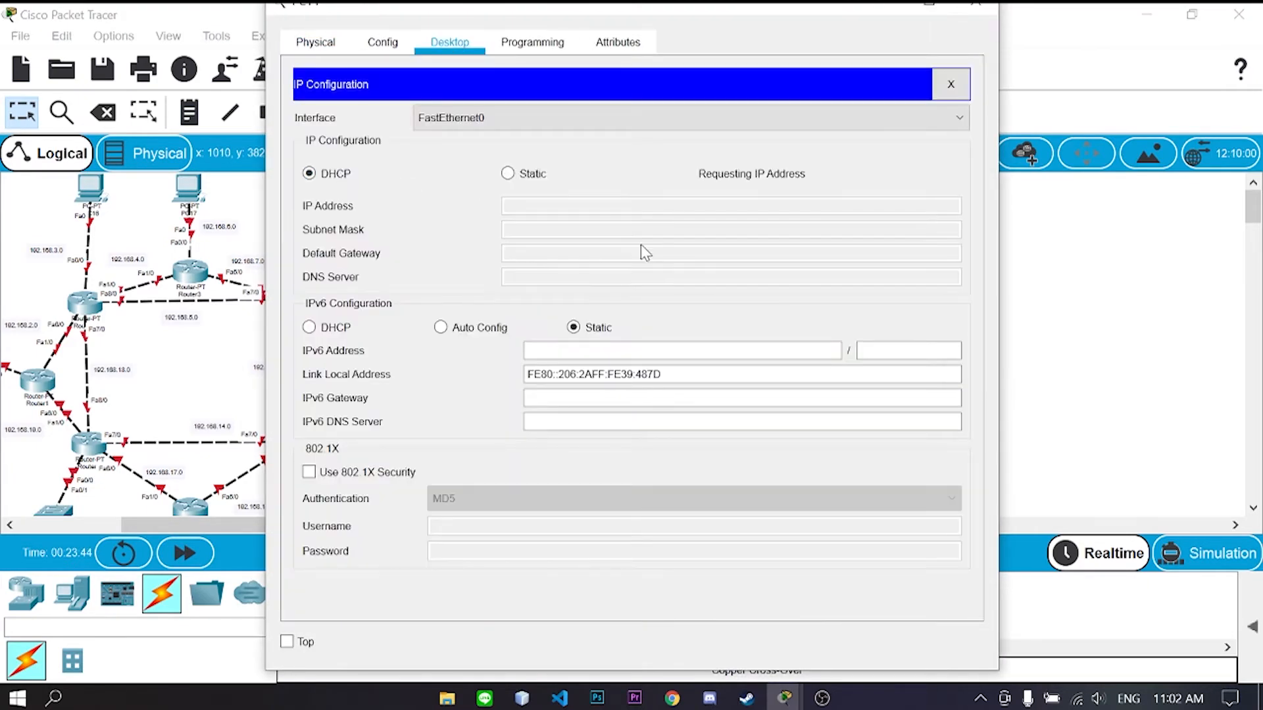
left_click(976, 4)
left_click(455, 470)
left_click(448, 49)
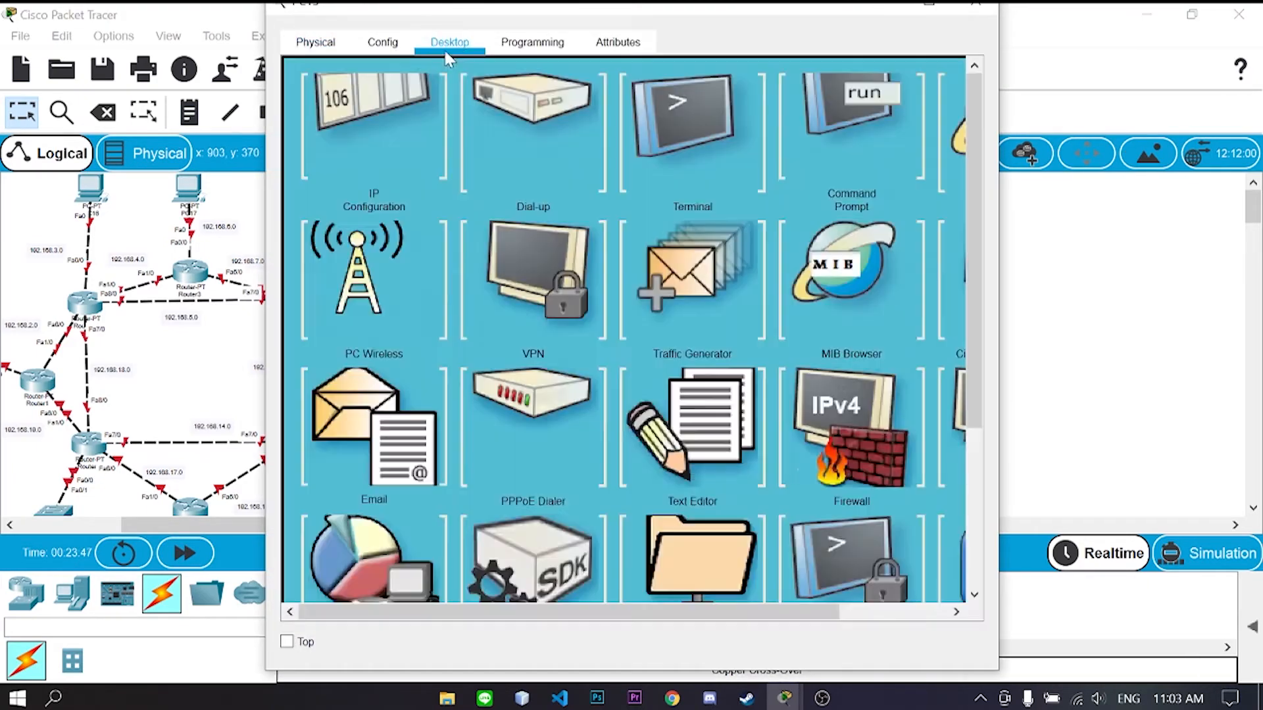
left_click(375, 161)
left_click(343, 179)
left_click(977, 4)
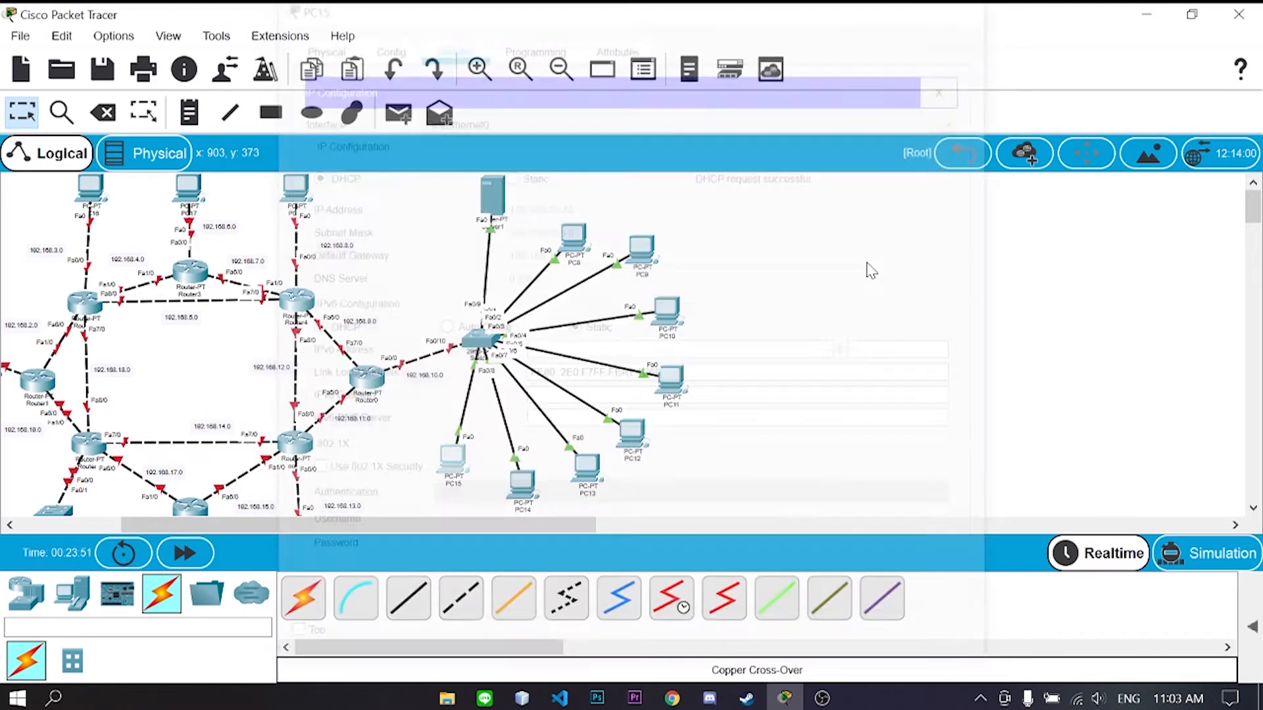
scroll(644, 448, "down", 2)
left_click_drag(536, 524, 439, 525)
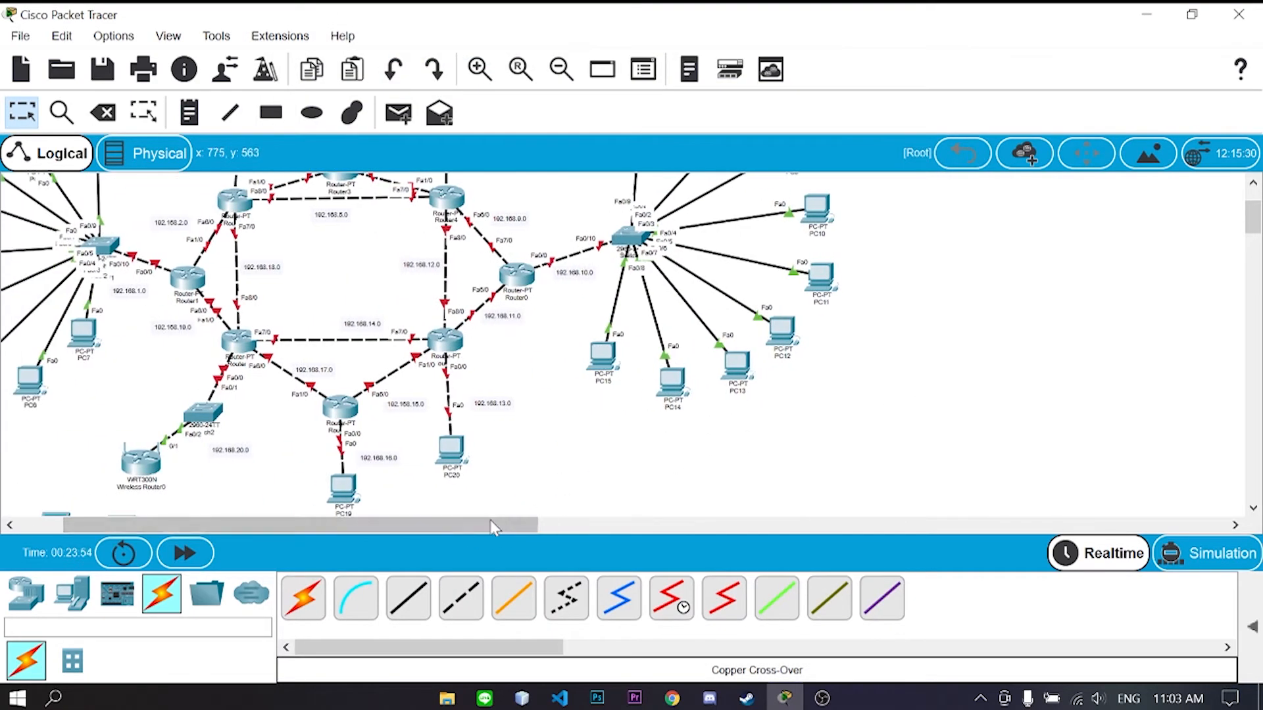
- Decline Router2's initial configuration setup dialog in its CLI
scroll(369, 421, "up", 2)
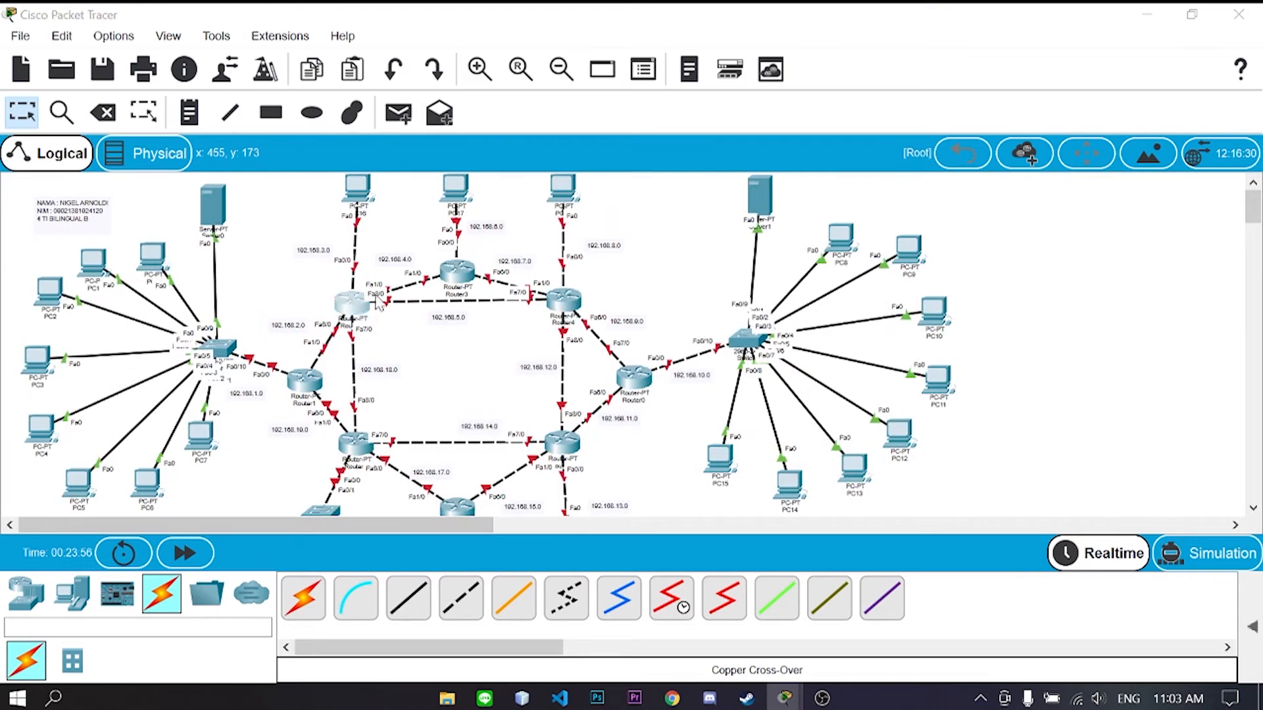
left_click(353, 301)
left_click_drag(557, 3, 741, 17)
left_click(622, 60)
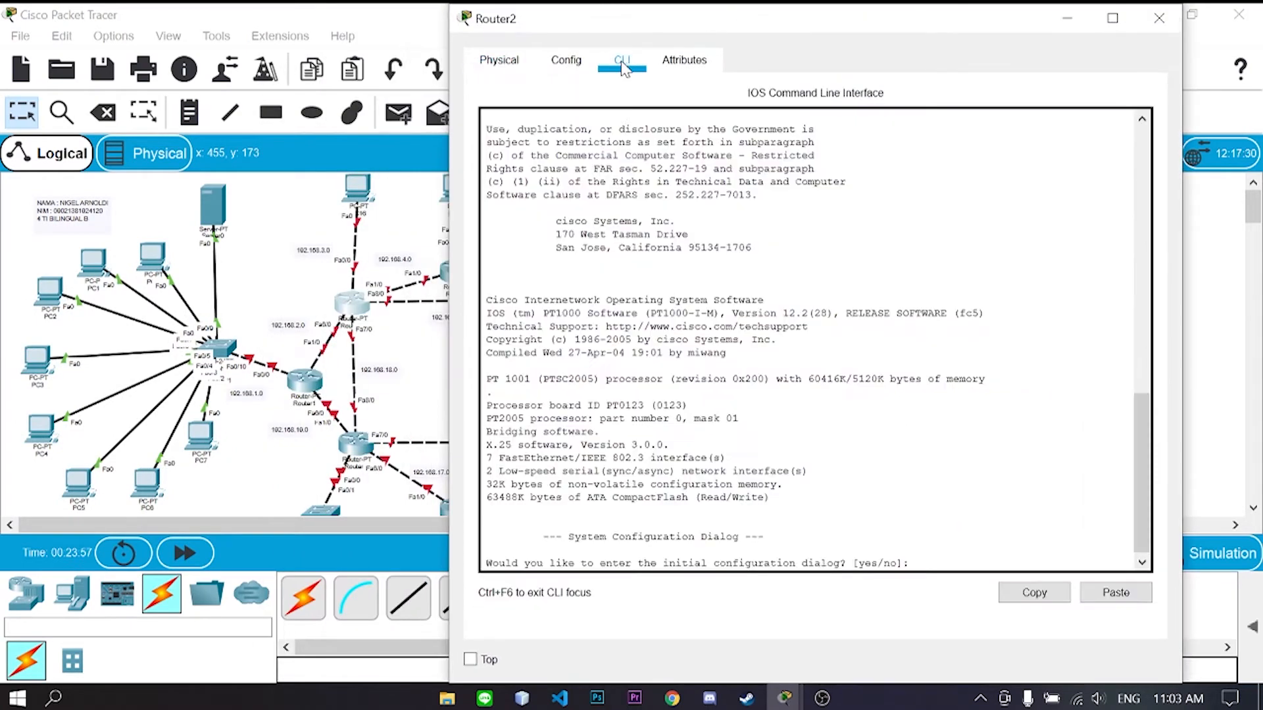
left_click(584, 65)
left_click(622, 62)
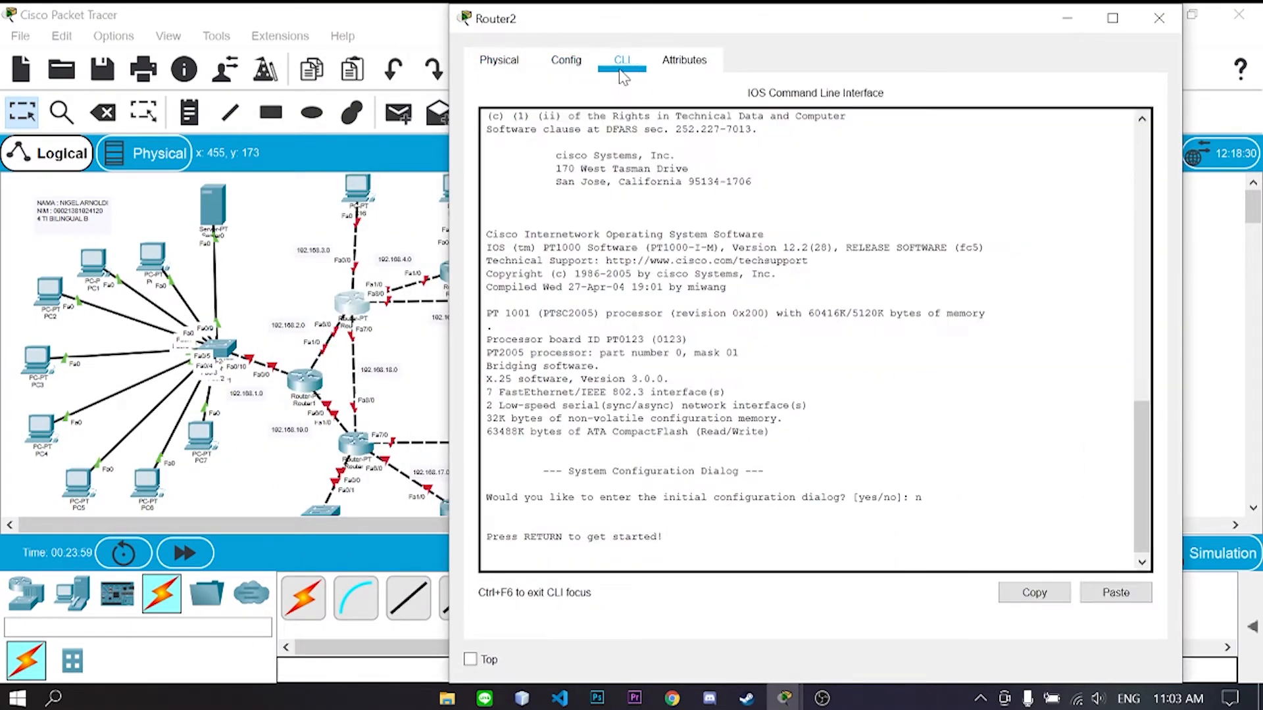
left_click(1156, 26)
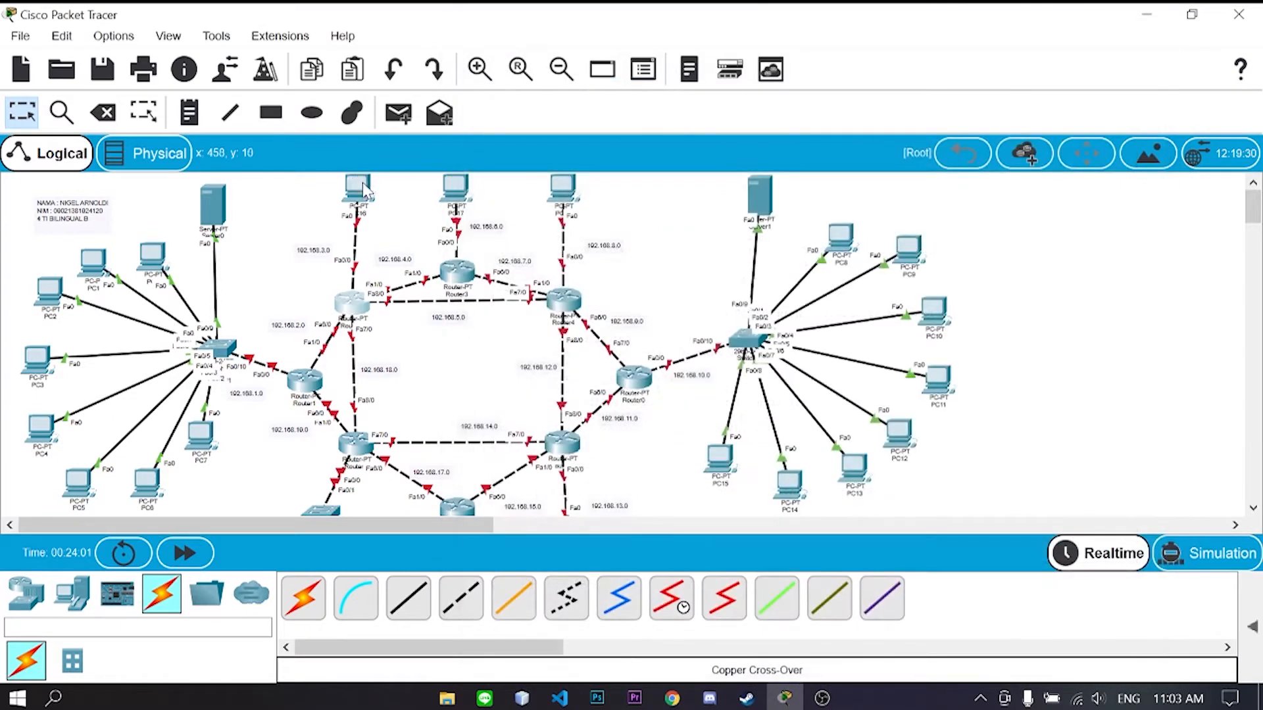
- Give PC16 static IP 192.168.3.2, mask 255.255.255.0, gateway 192.168.3.1
left_click(358, 188)
left_click_drag(670, 19, 826, 21)
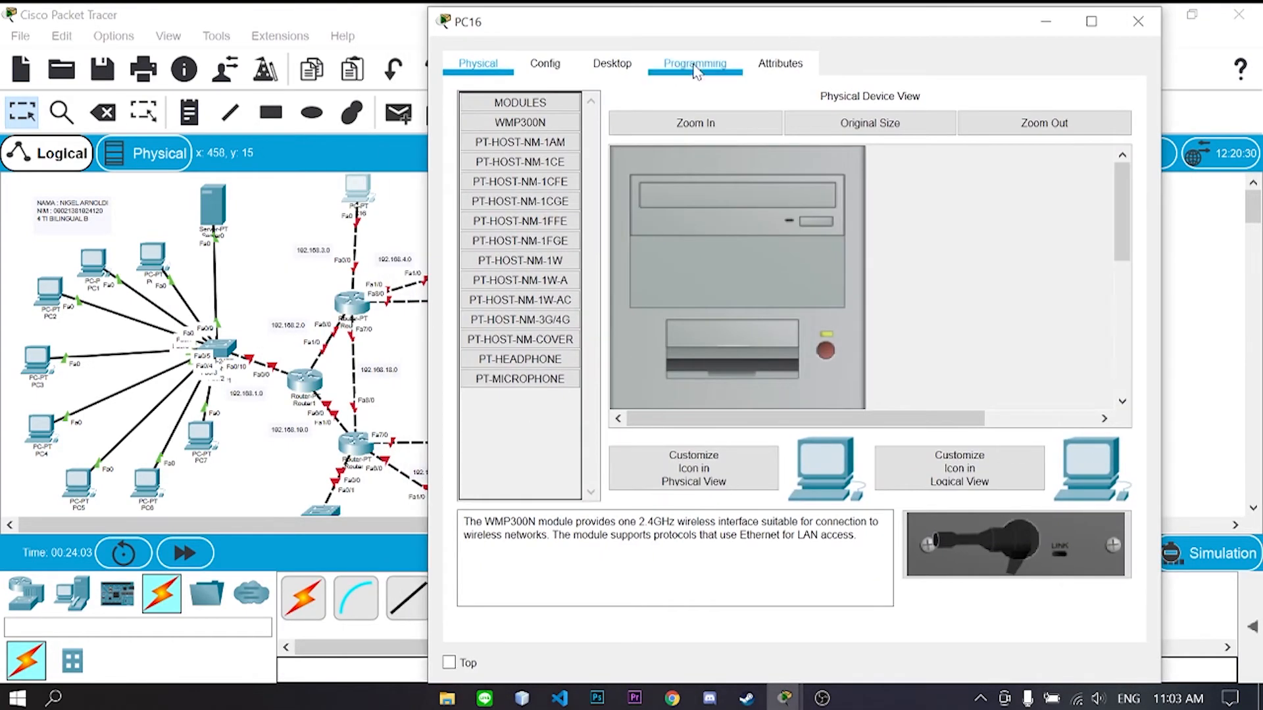
left_click(612, 64)
left_click(479, 128)
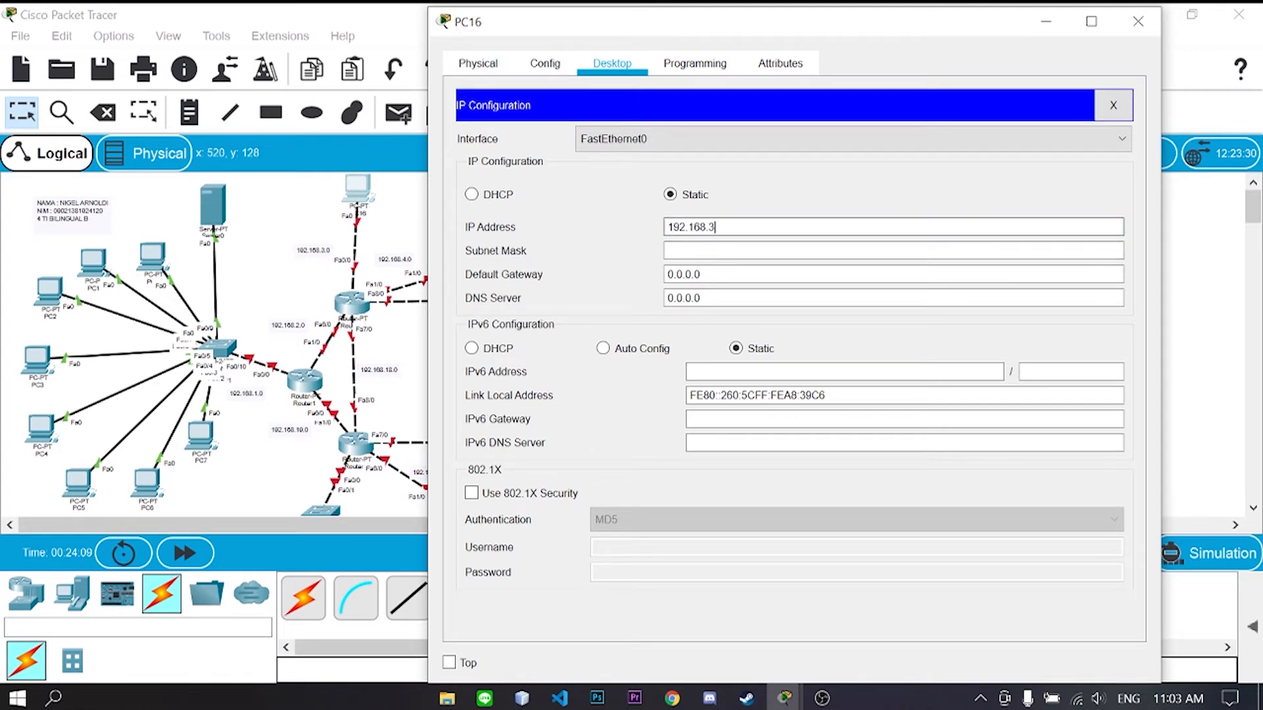
type("2")
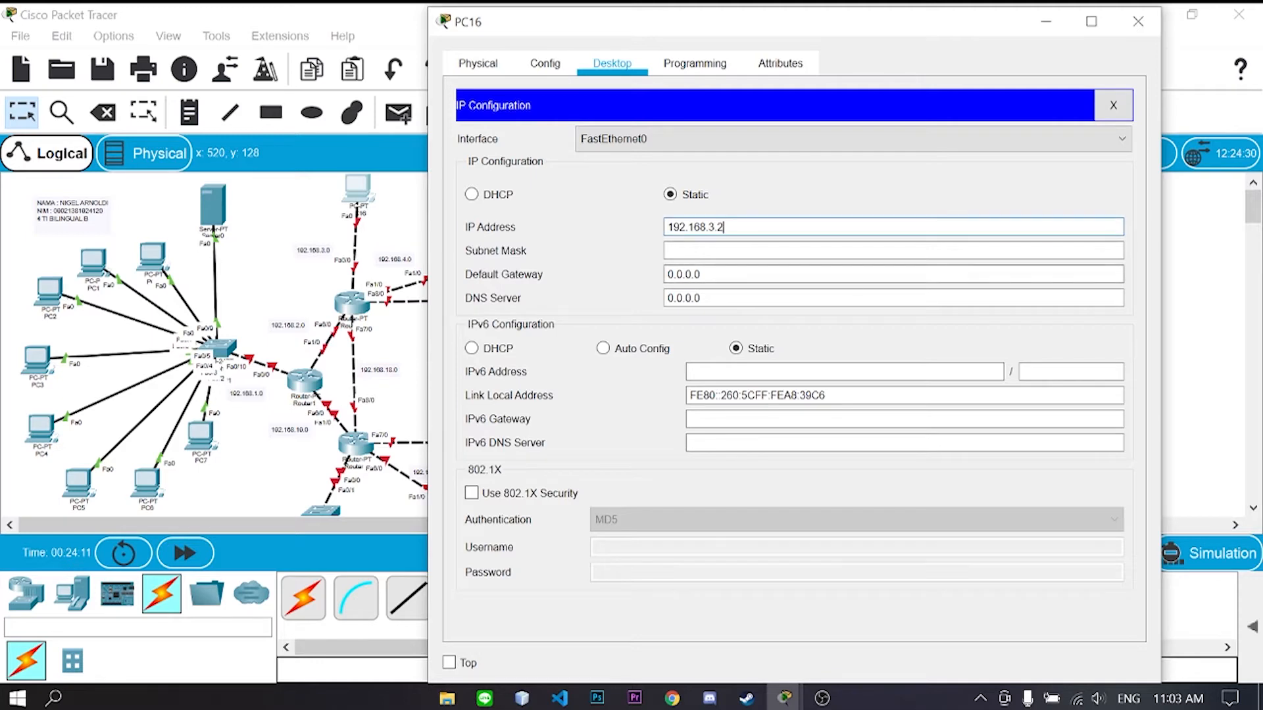
key("Tab")
key("Tab")
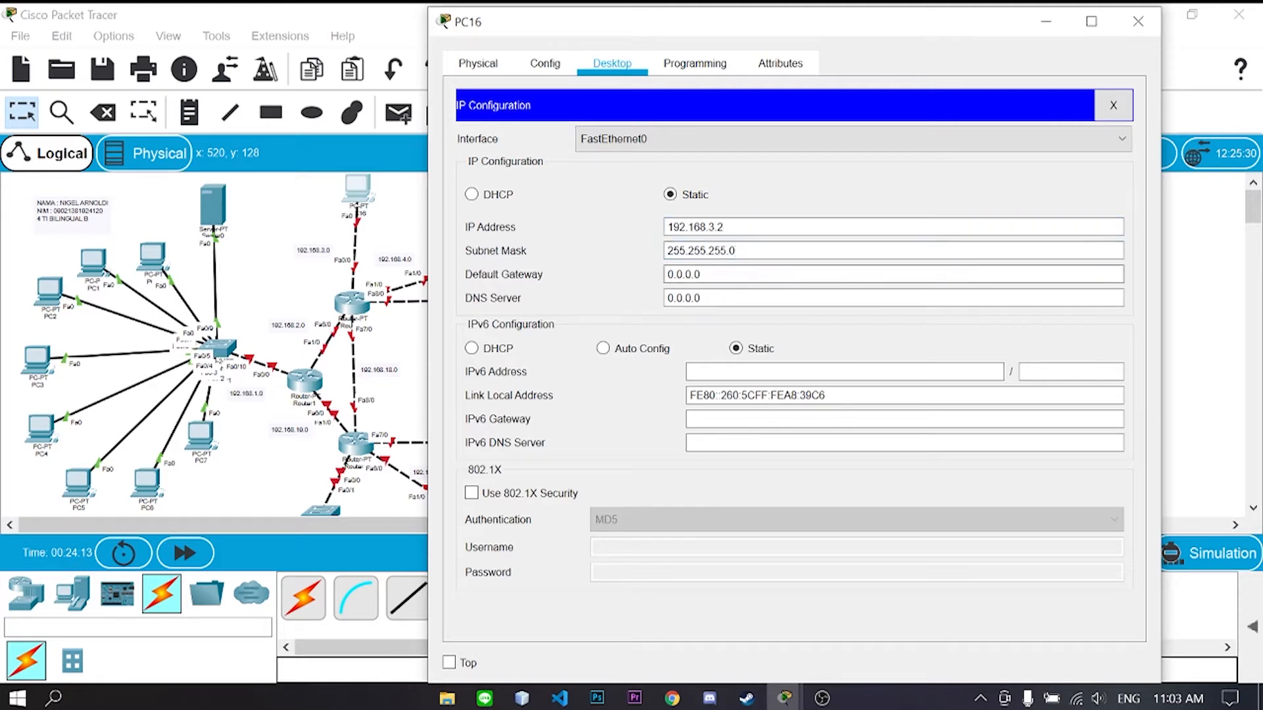
type("192.168.3.1")
left_click(1130, 27)
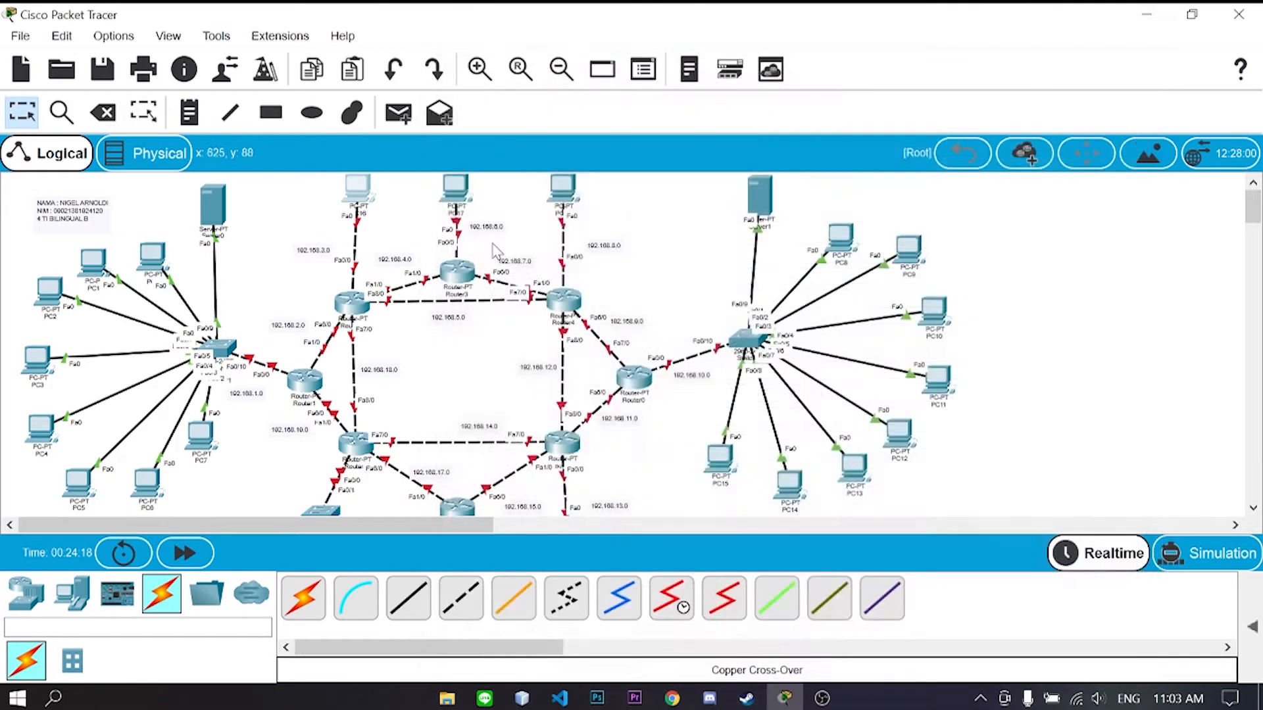
- Give PC17 static IP 192.168.6.2, mask 255.255.255.0, gateway 192.168.6.1
left_click(457, 196)
left_click_drag(657, 12, 934, 27)
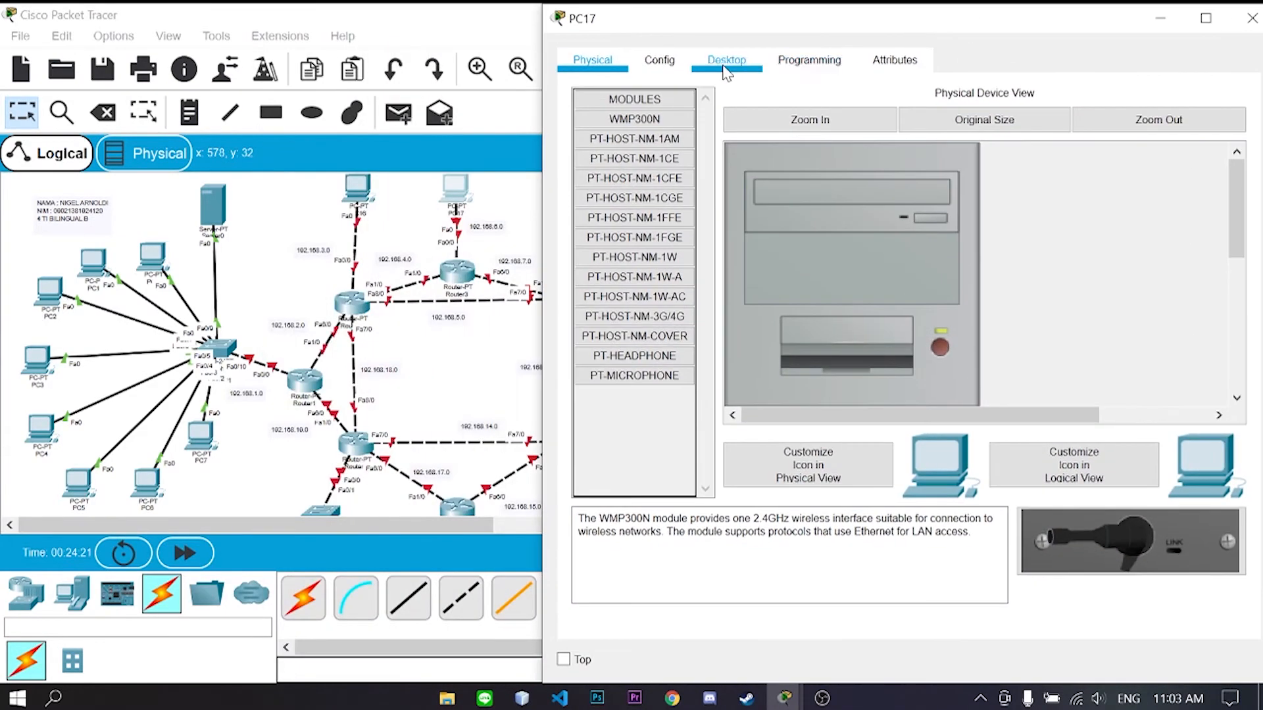
left_click(725, 67)
left_click(625, 131)
left_click(855, 224)
type("192.168.6.2")
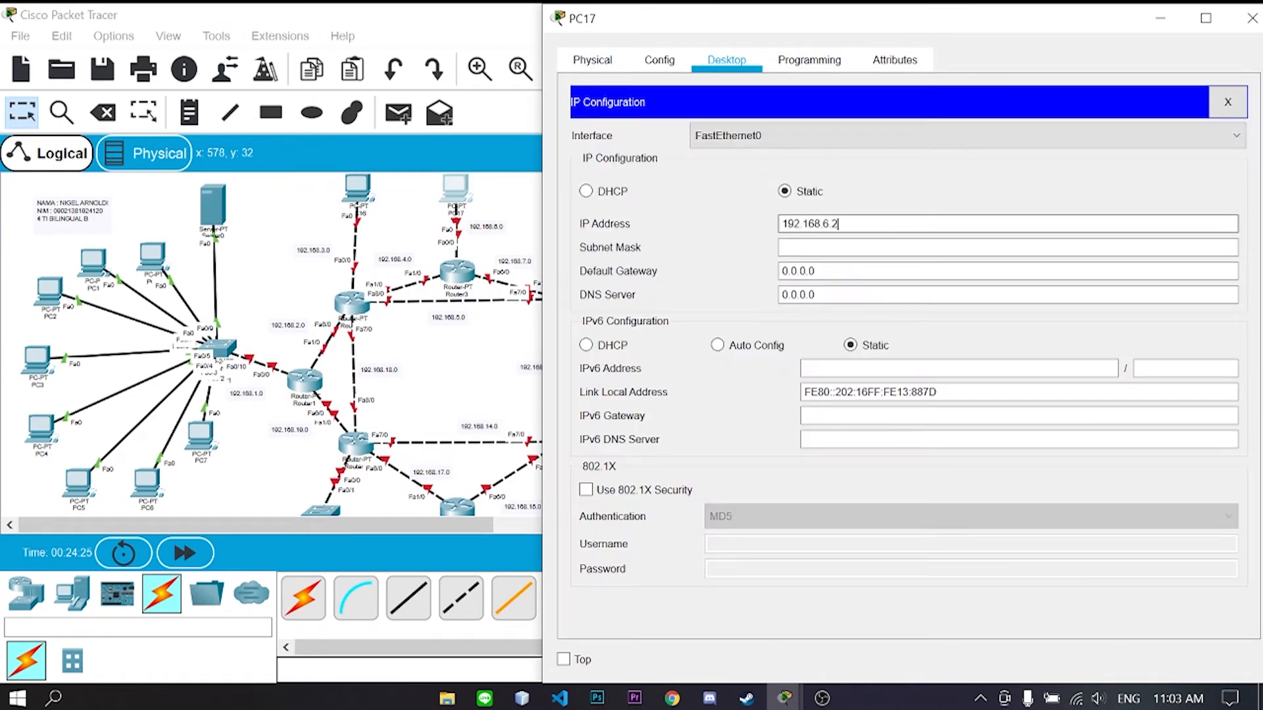
key("Tab")
key("Tab")
type("19")
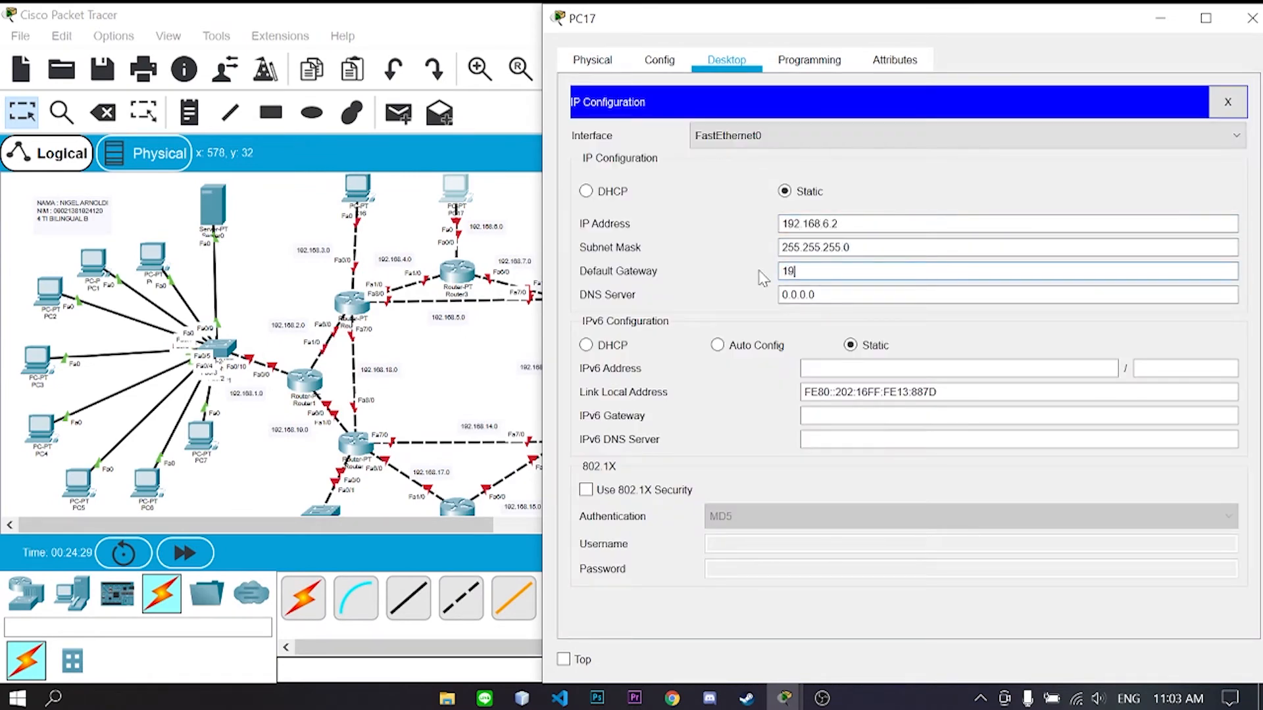
type("2.168.6.1")
left_click(1252, 19)
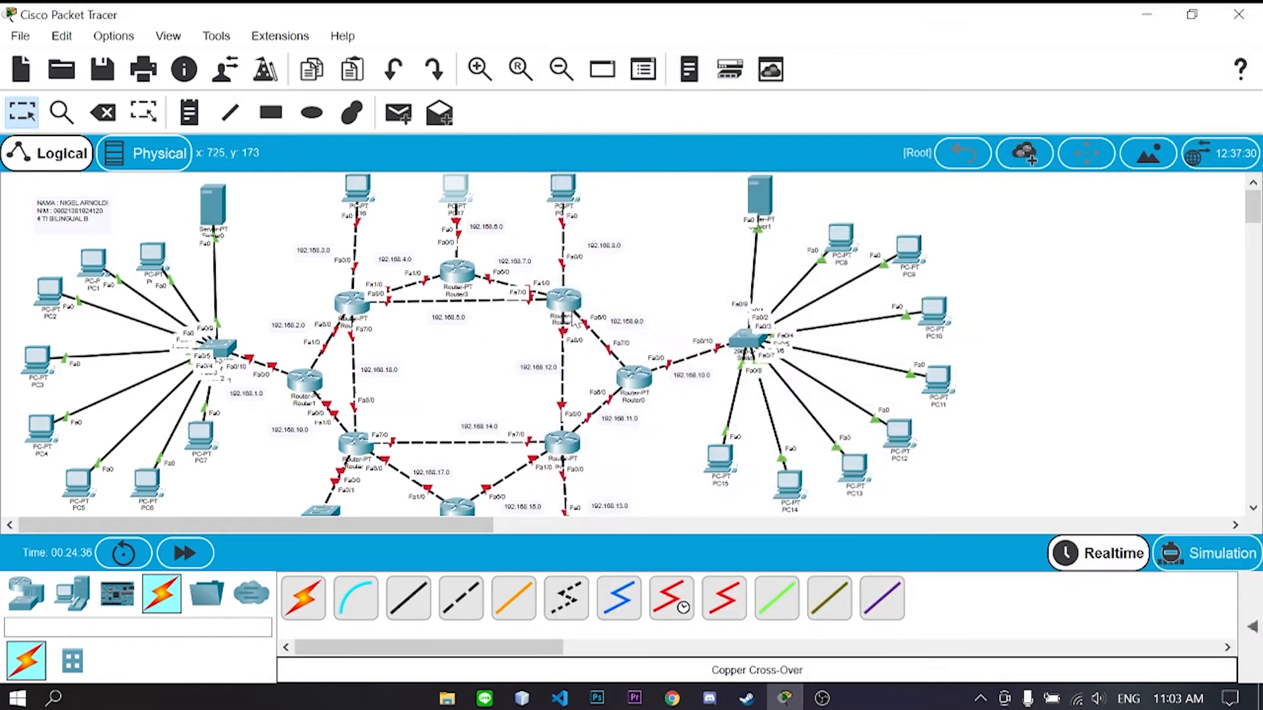
left_click_drag(450, 526, 492, 525)
- Give PC18 static IP 192.168.8.2 with default gateway 192.168.8.1
left_click(455, 189)
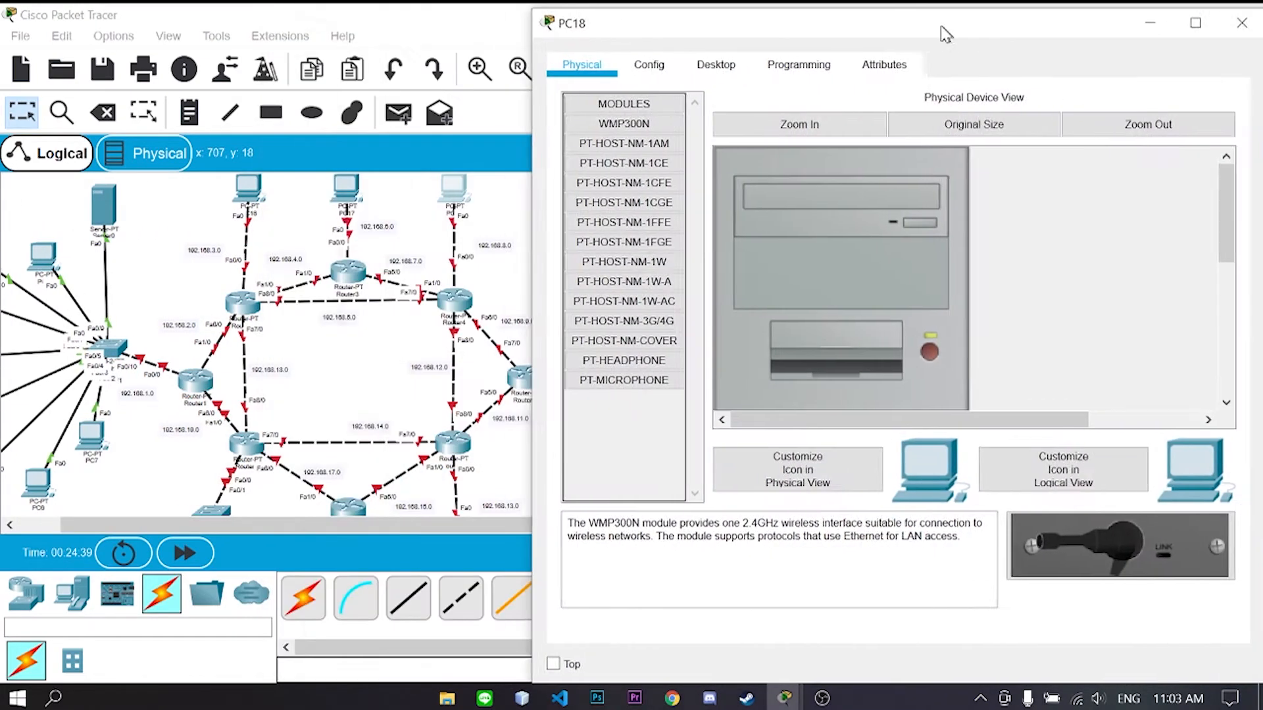
left_click(712, 64)
left_click(634, 138)
type("192.168.")
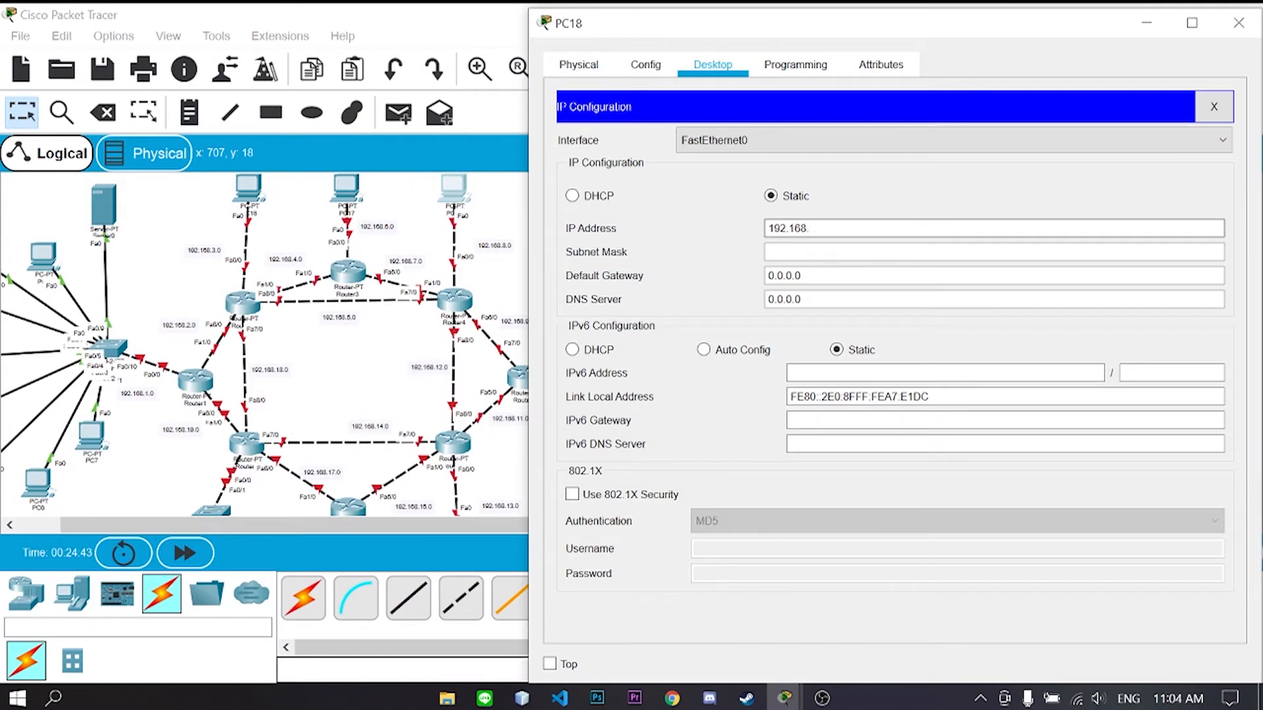
type("8.2")
key("Tab")
key("Tab")
type("192.168")
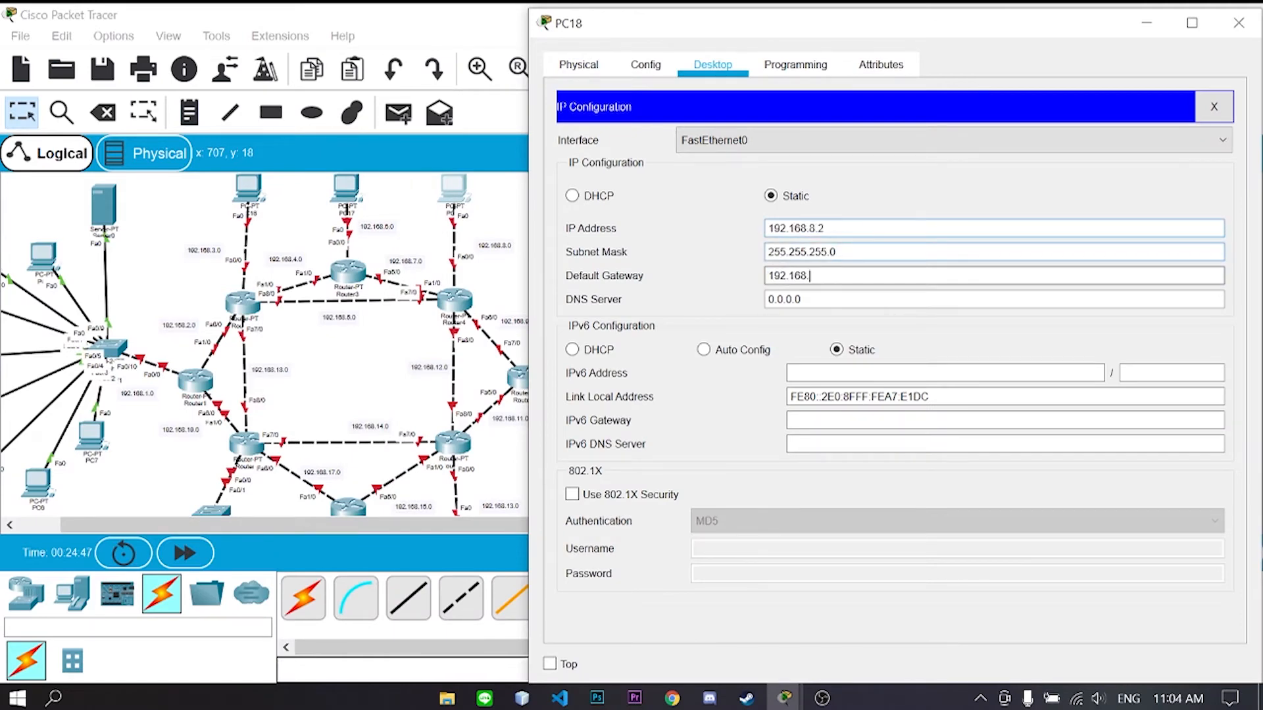
type(".8.1")
left_click(1250, 25)
- Give PC20 static IP 192.168.13.2 with default gateway 192.168.13.1
scroll(732, 461, "down", 2)
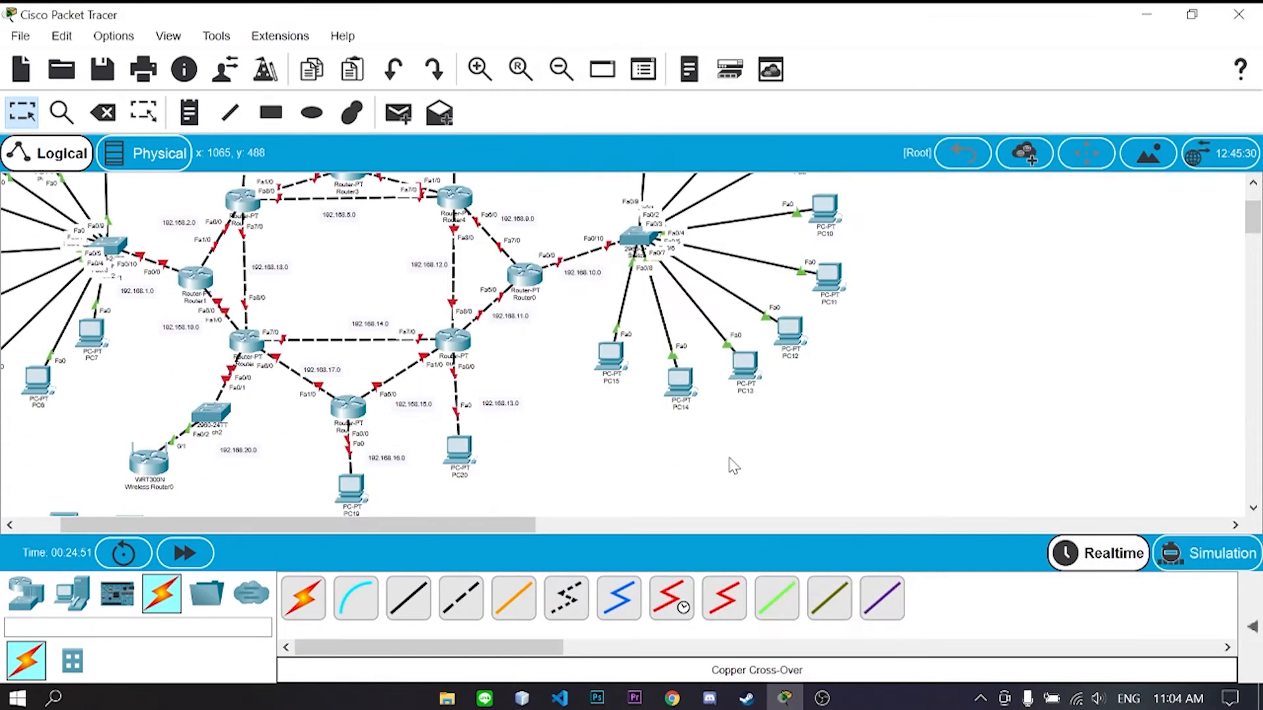
scroll(553, 455, "down", 2)
left_click(459, 349)
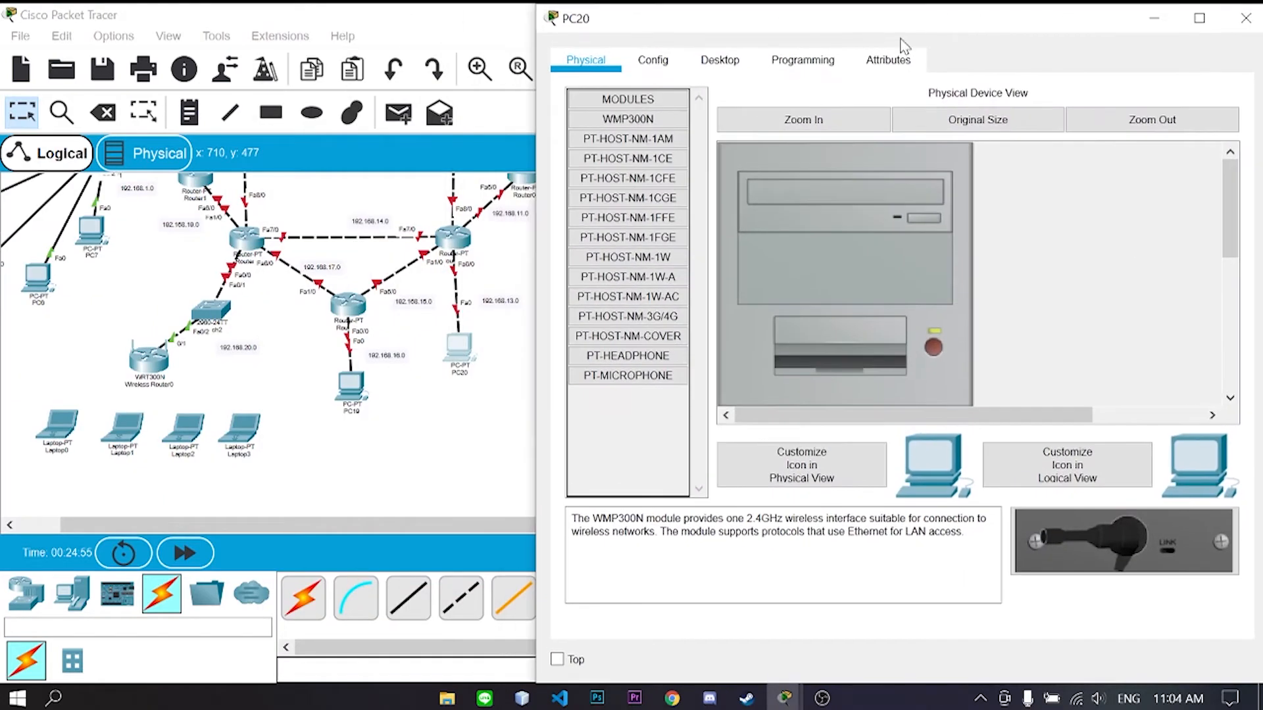
left_click(720, 60)
left_click(644, 161)
left_click(855, 224)
type("192.1")
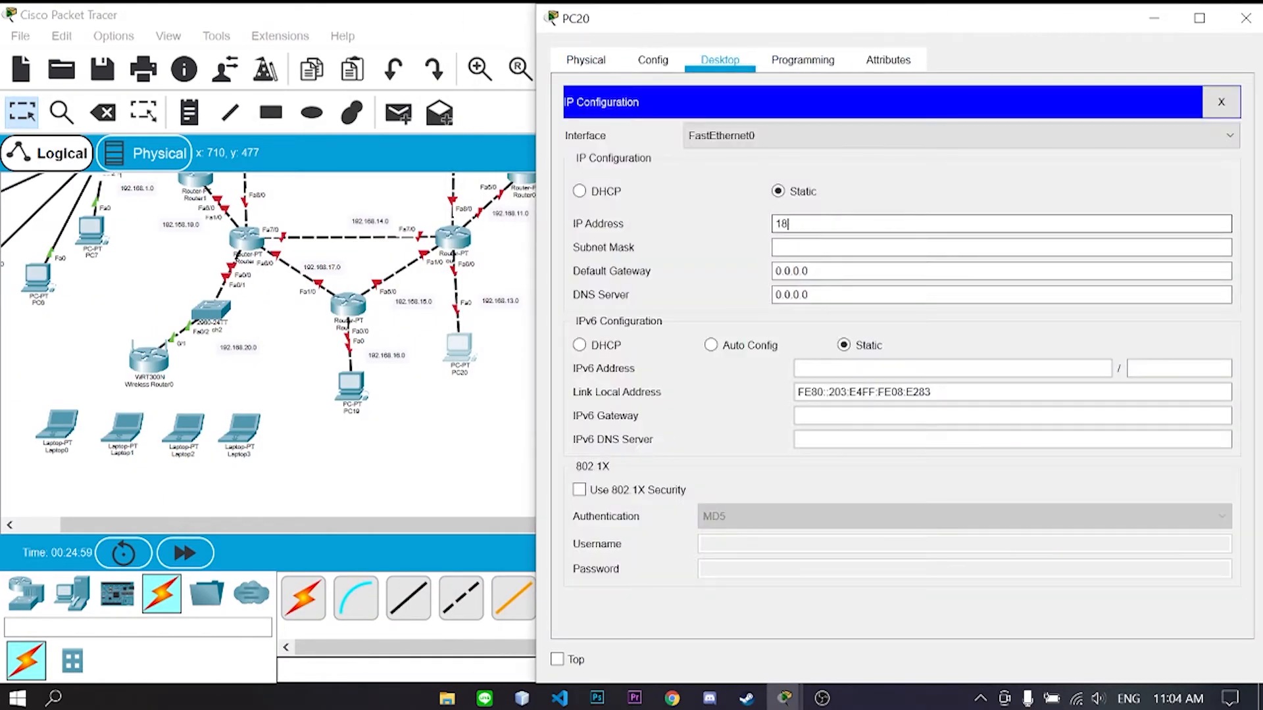
type("68.13.2")
key("Tab")
key("Tab")
type("192.168.13.1")
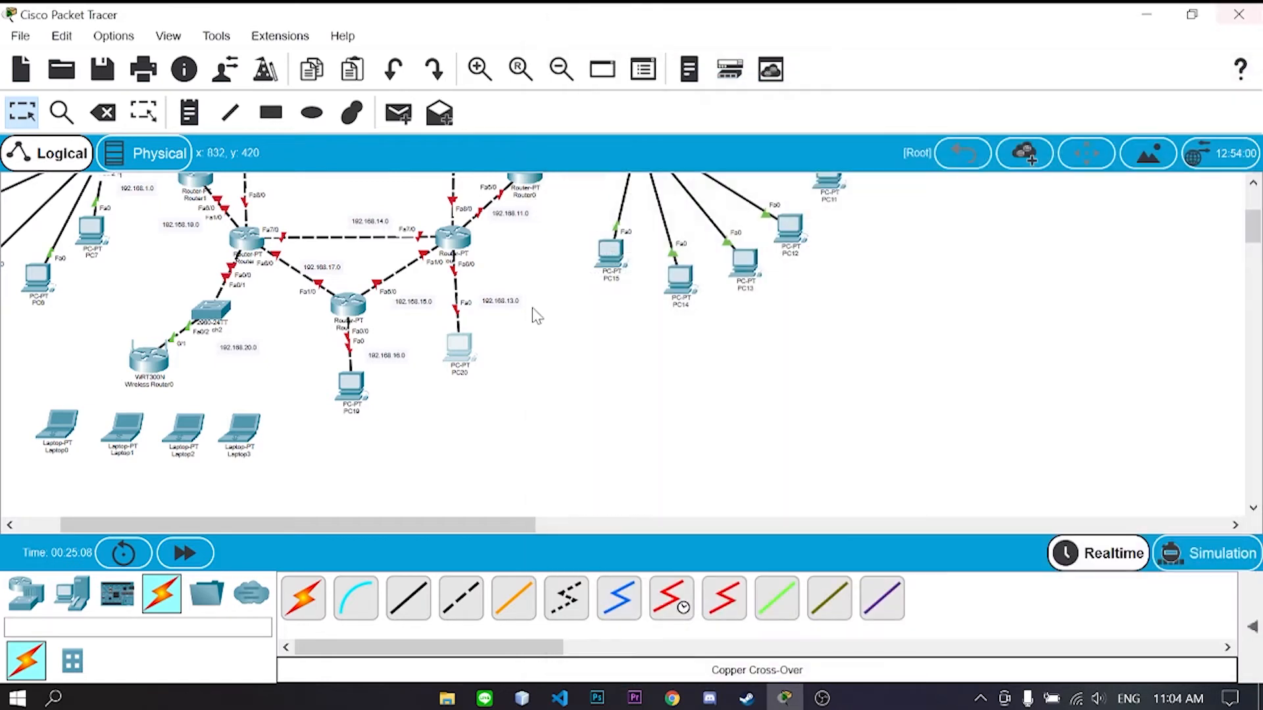
left_click(351, 387)
- Give PC19 a 192.168.16.x address with mask 255.255.255.0 and gateway 192.168.16.1
left_click(648, 60)
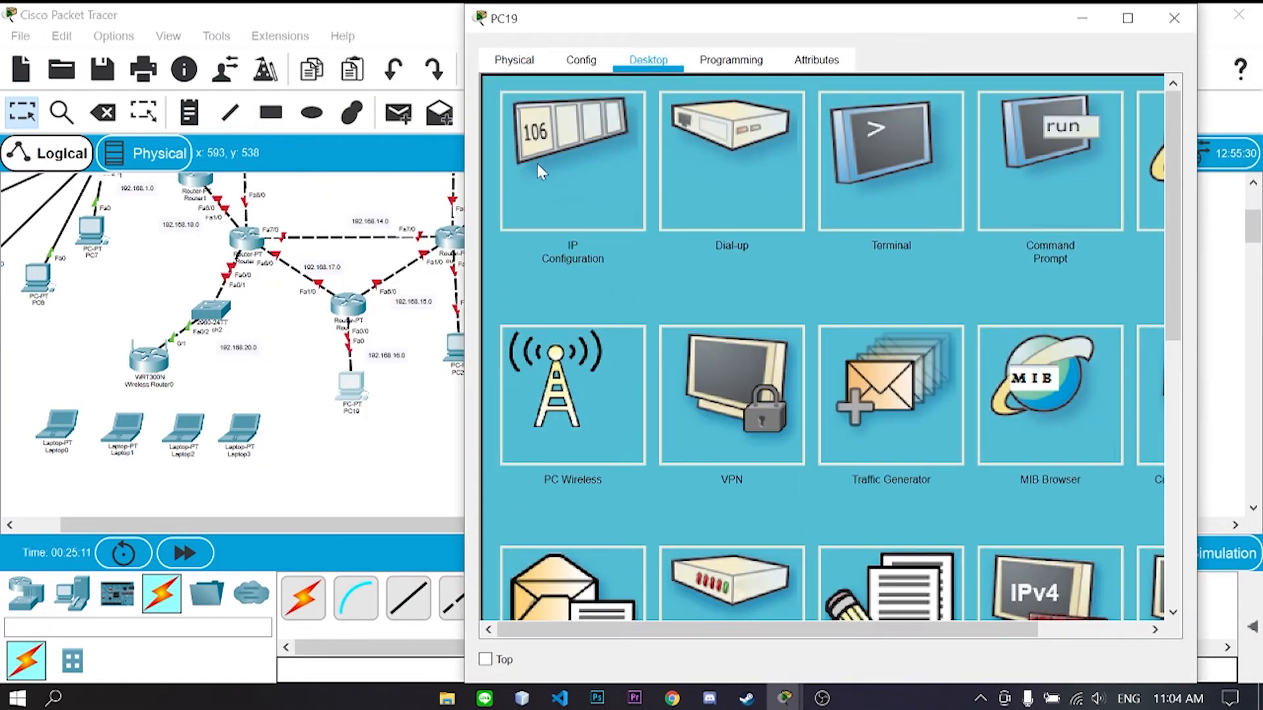
left_click(537, 165)
type("192.168.16")
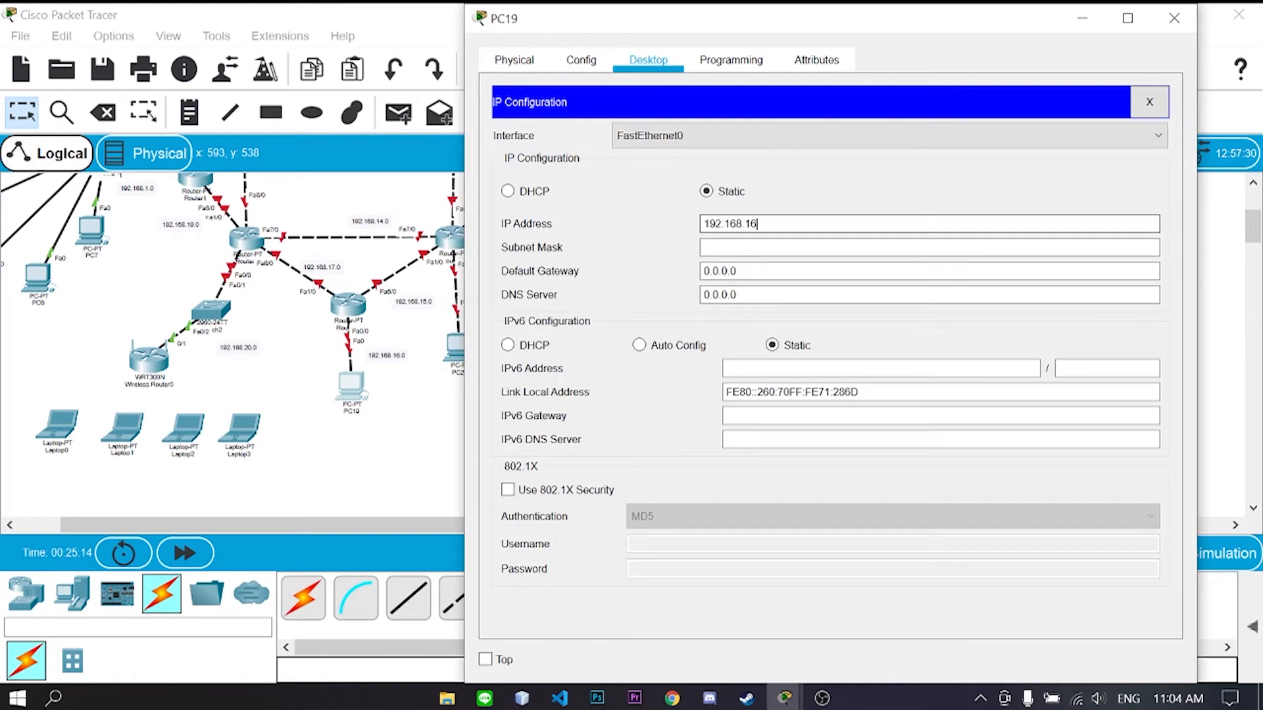
key("Tab")
key("Tab")
type("192")
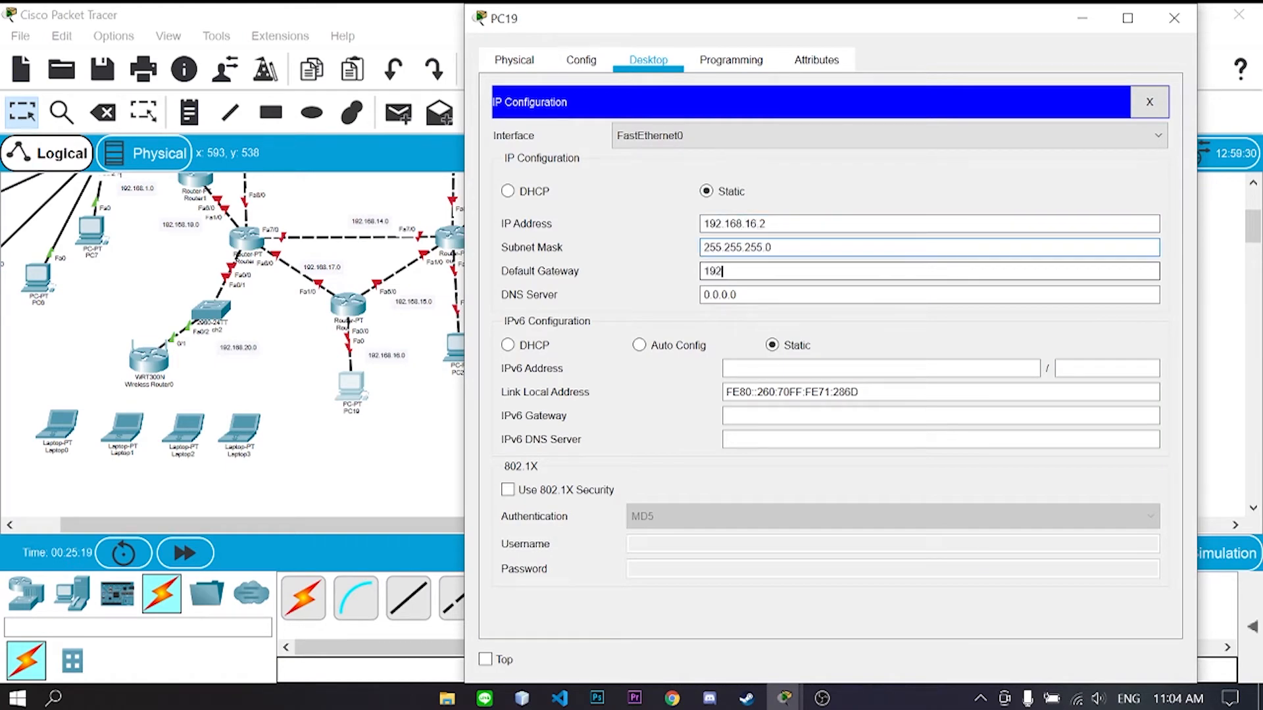
type(".168.16.1")
left_click(1174, 18)
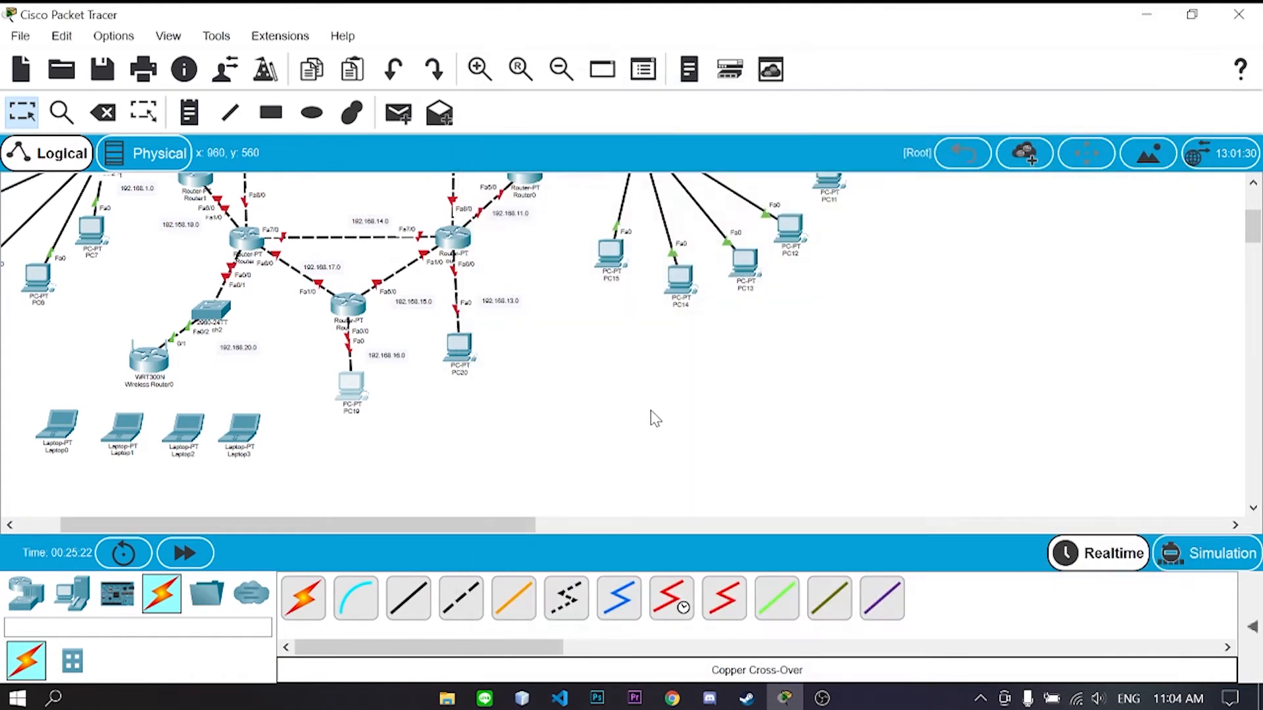
- Open Router1's configuration window and bring up its CLI tab
scroll(589, 450, "up", 1)
scroll(599, 447, "up", 3)
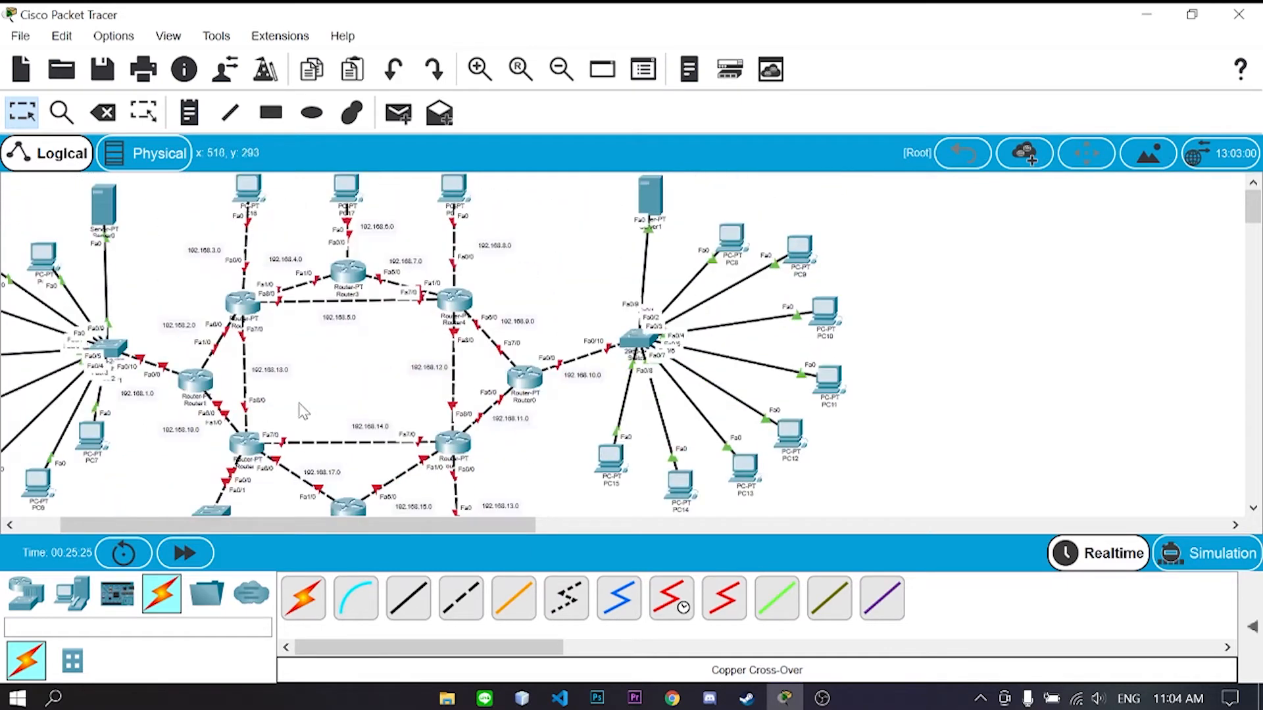
scroll(322, 388, "down", 1)
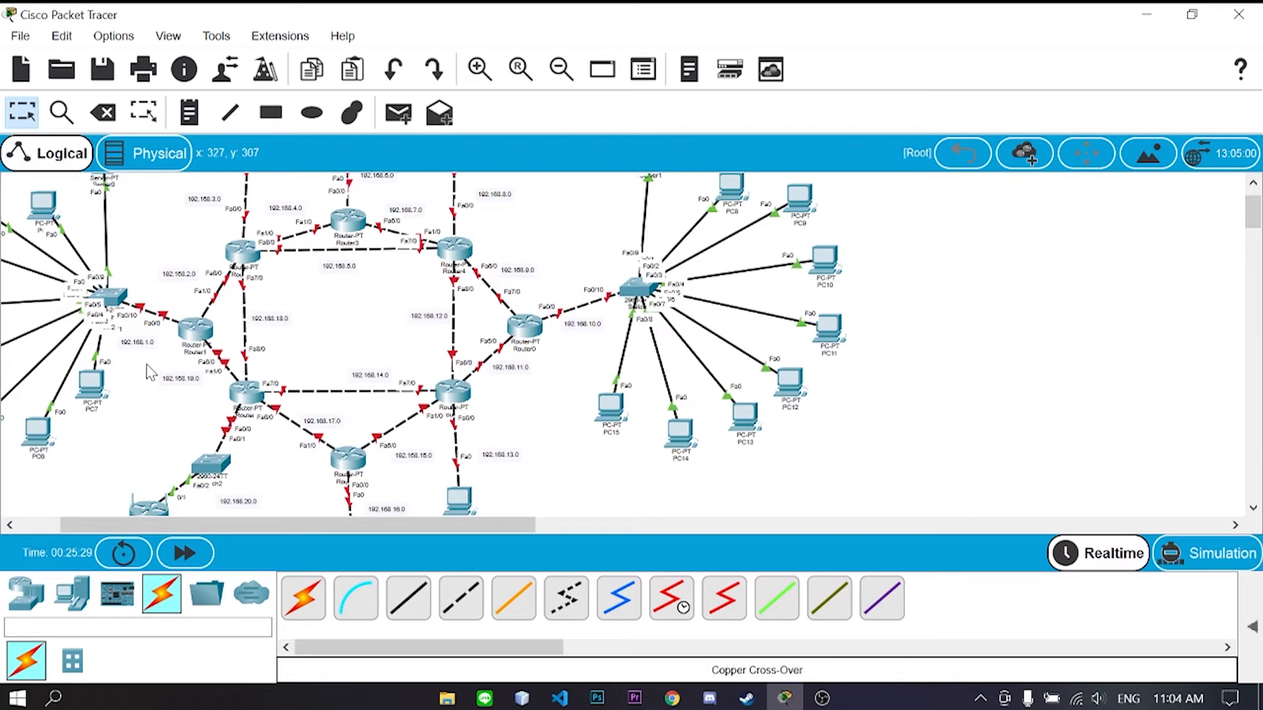
left_click_drag(334, 521, 298, 522)
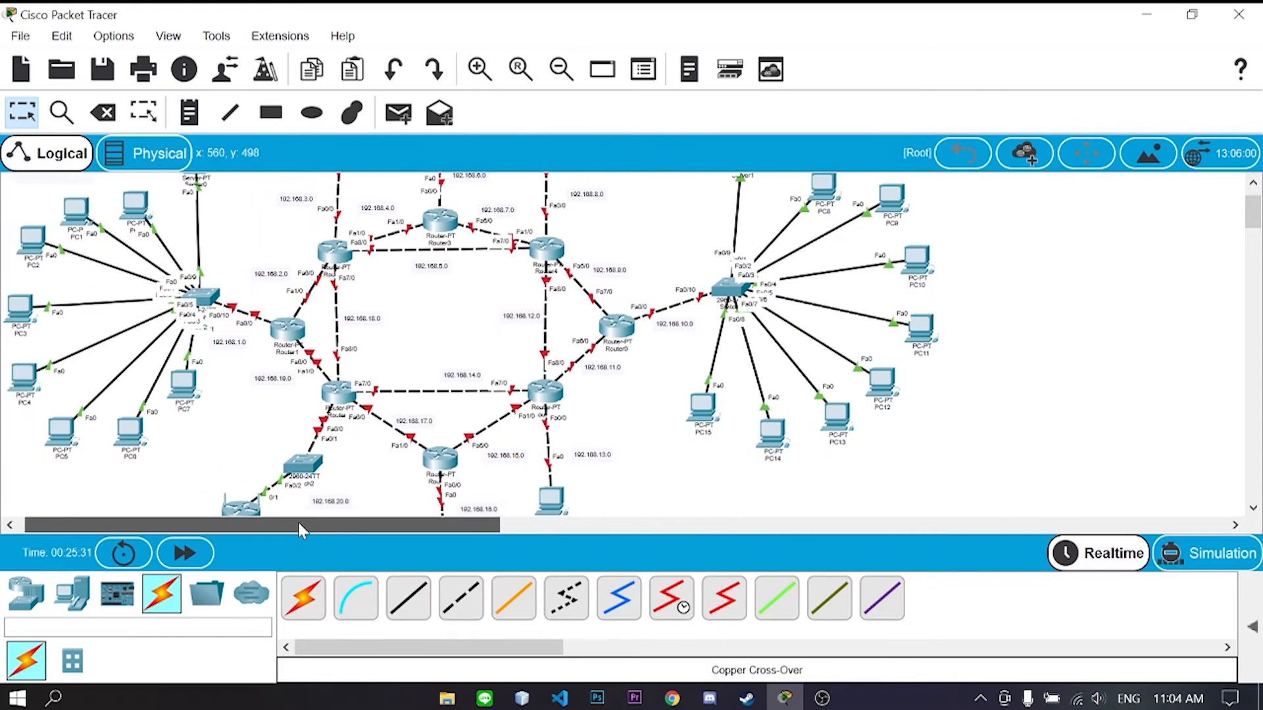
left_click(293, 336)
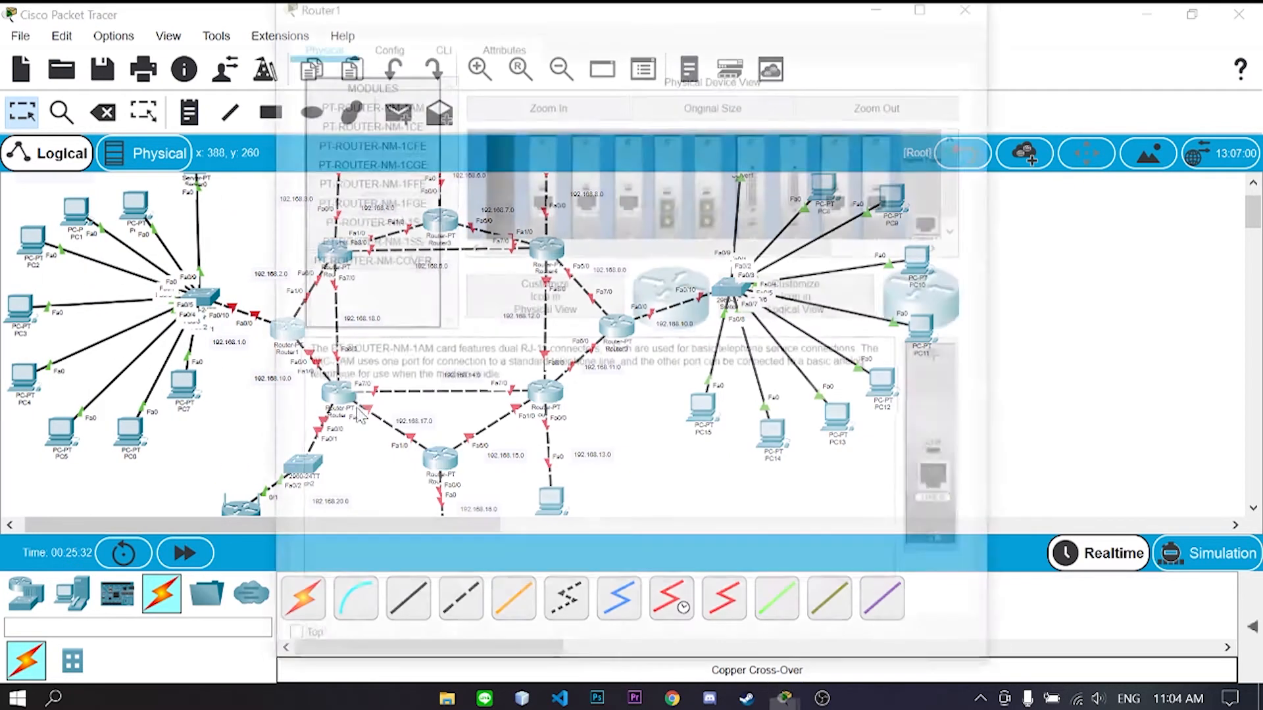
left_click_drag(243, 525, 260, 530)
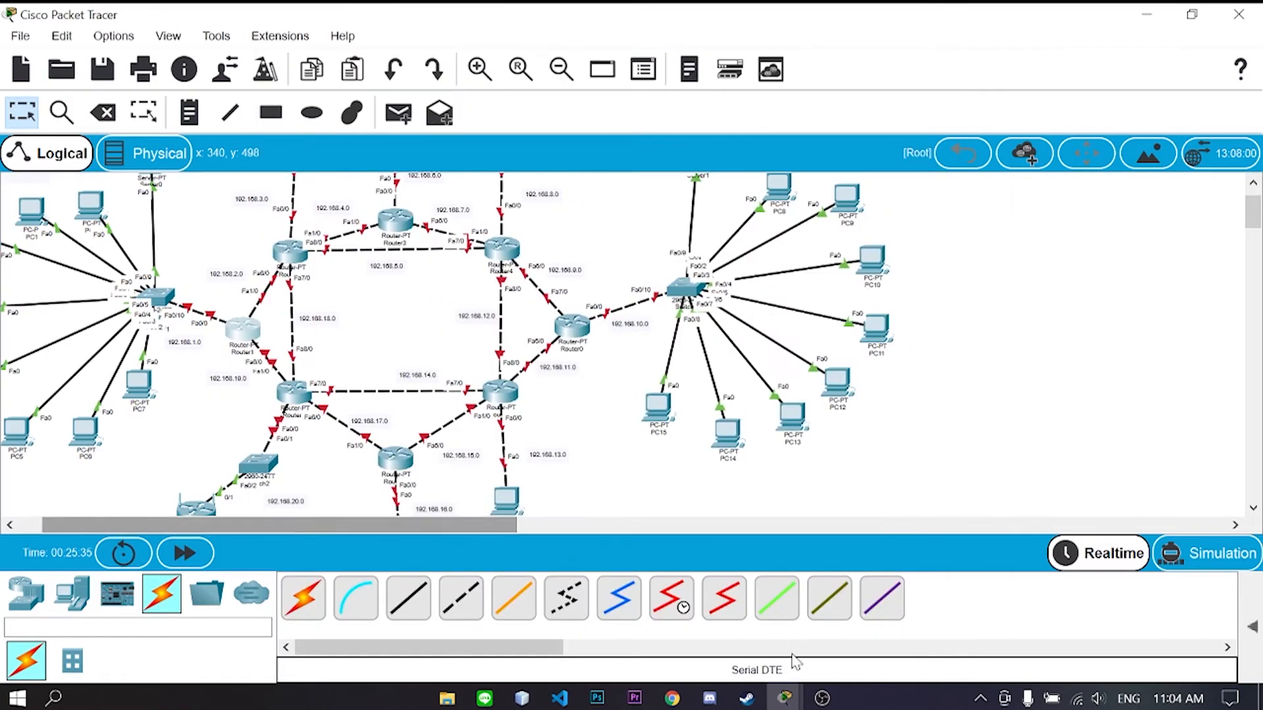
left_click(789, 698)
left_click(860, 632)
left_click_drag(643, 7, 726, 21)
left_click(521, 60)
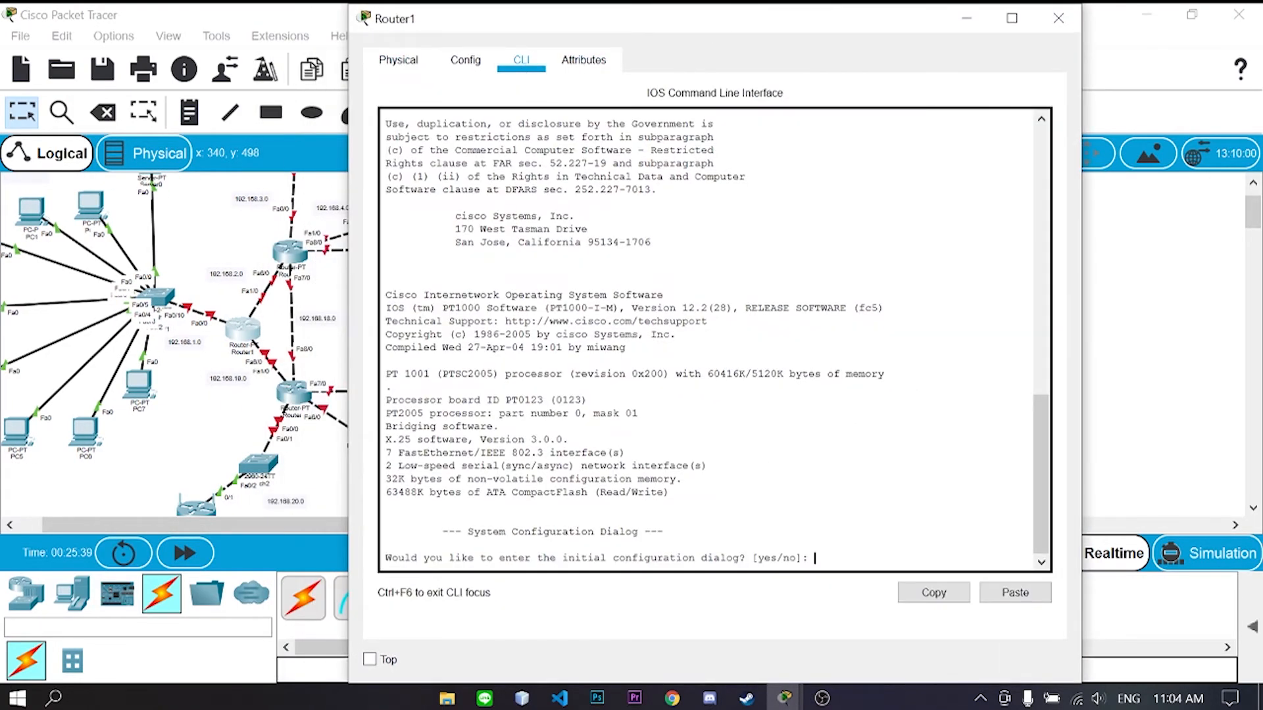
- Decline Router1's initial configuration dialog and enter global configuration mode with enable and config t
type("no")
key("Return")
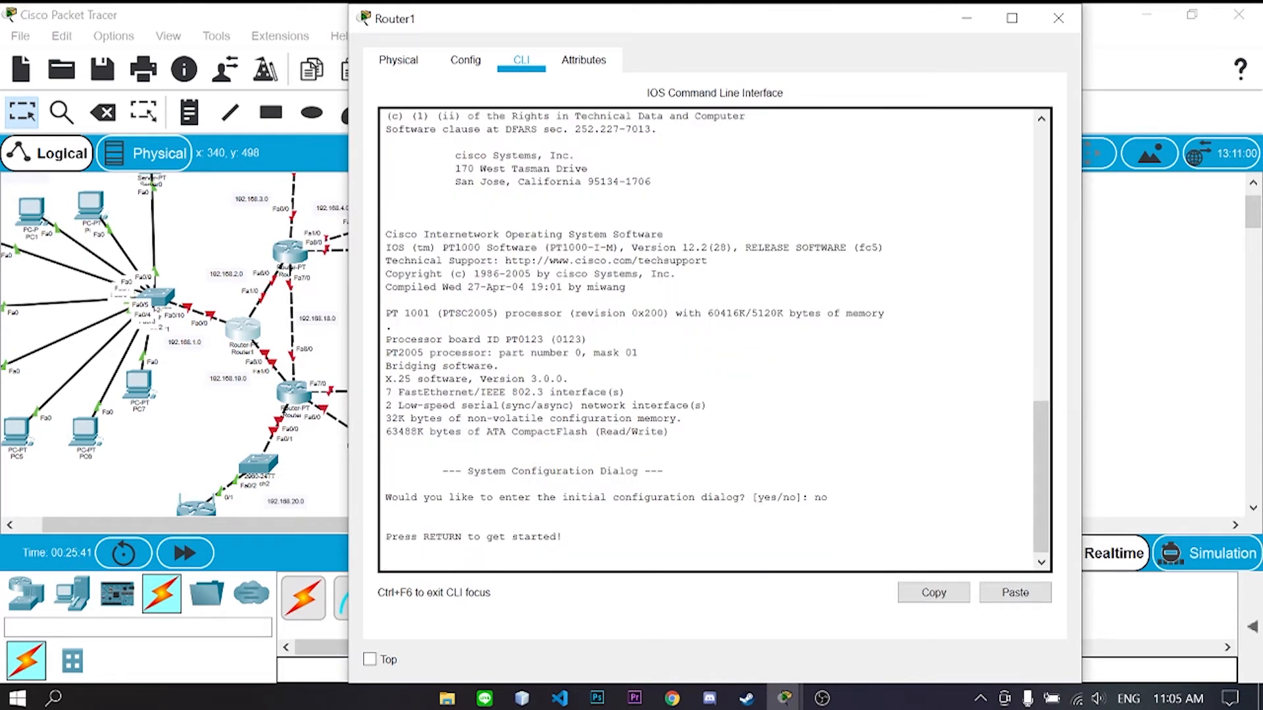
key("Return")
type("enable")
key("Return")
type("co")
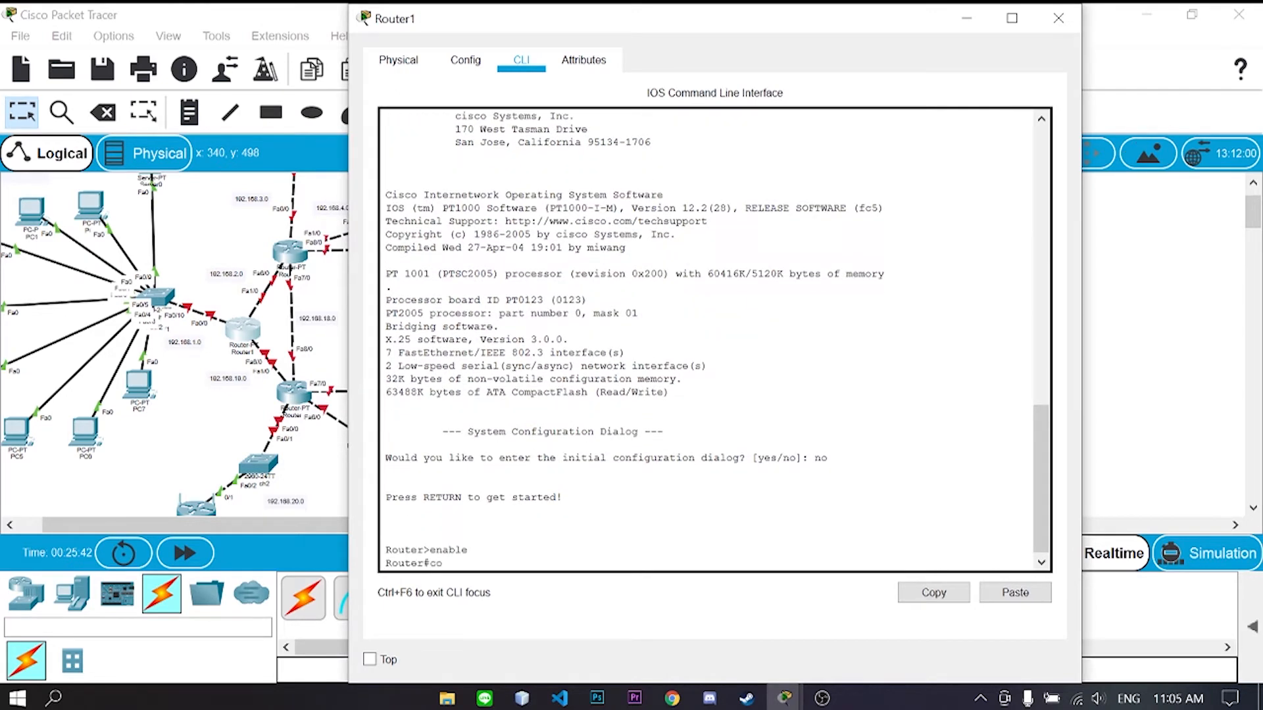
type("nfig t")
key("Return")
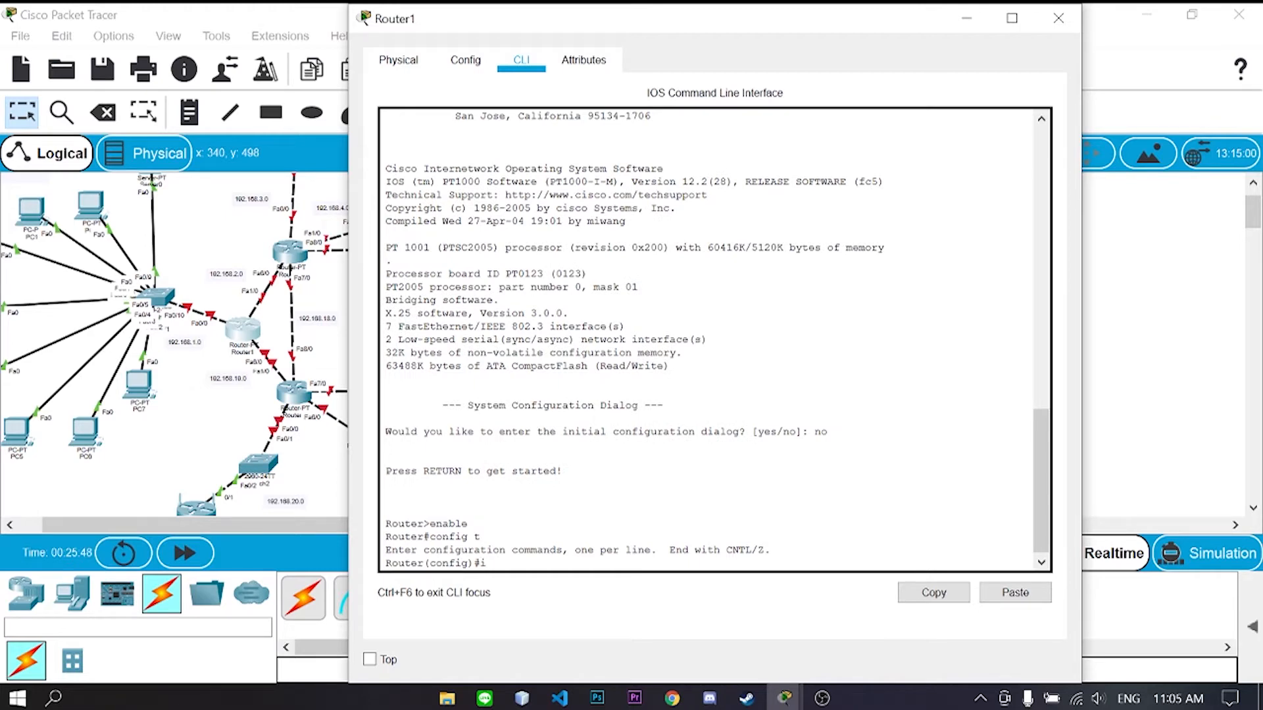
- Assign 192.168.1.1 255.255.255.0 to FastEthernet0/0 and enable it with no shutdown
type("int fa 0/0")
key("Return")
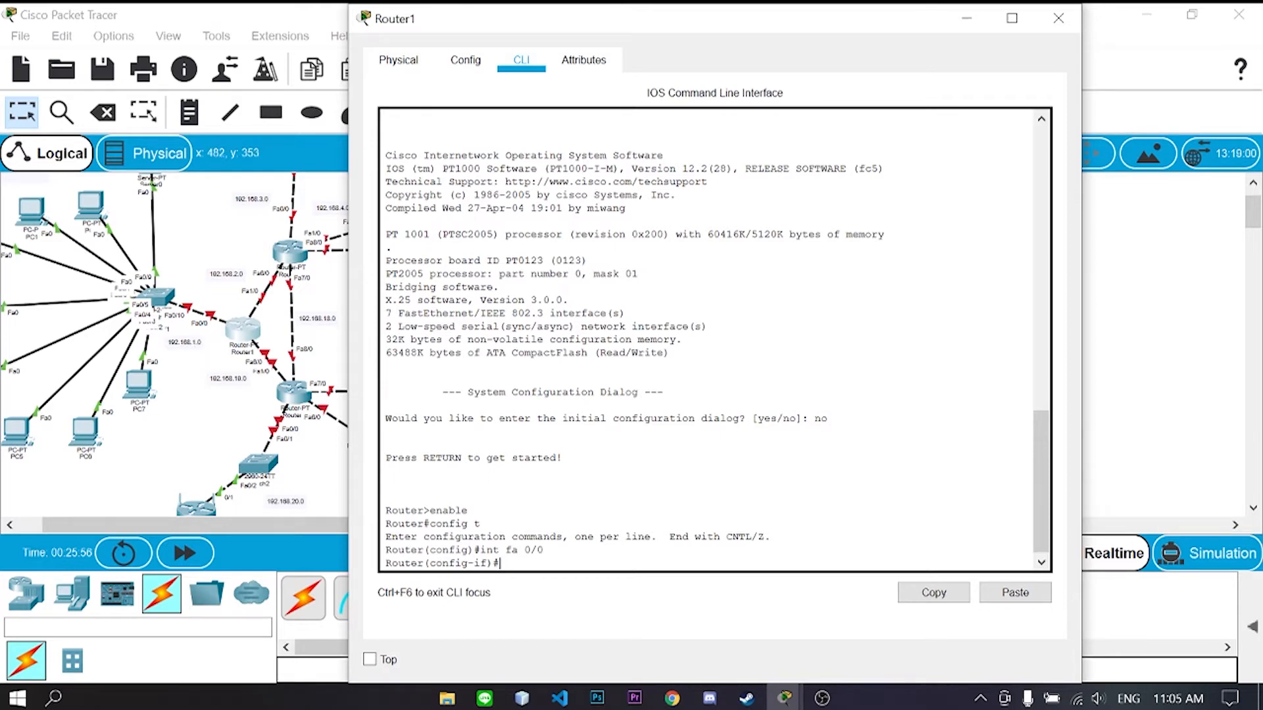
type("ip add 192.168")
type(".1.1 255.255.255.0")
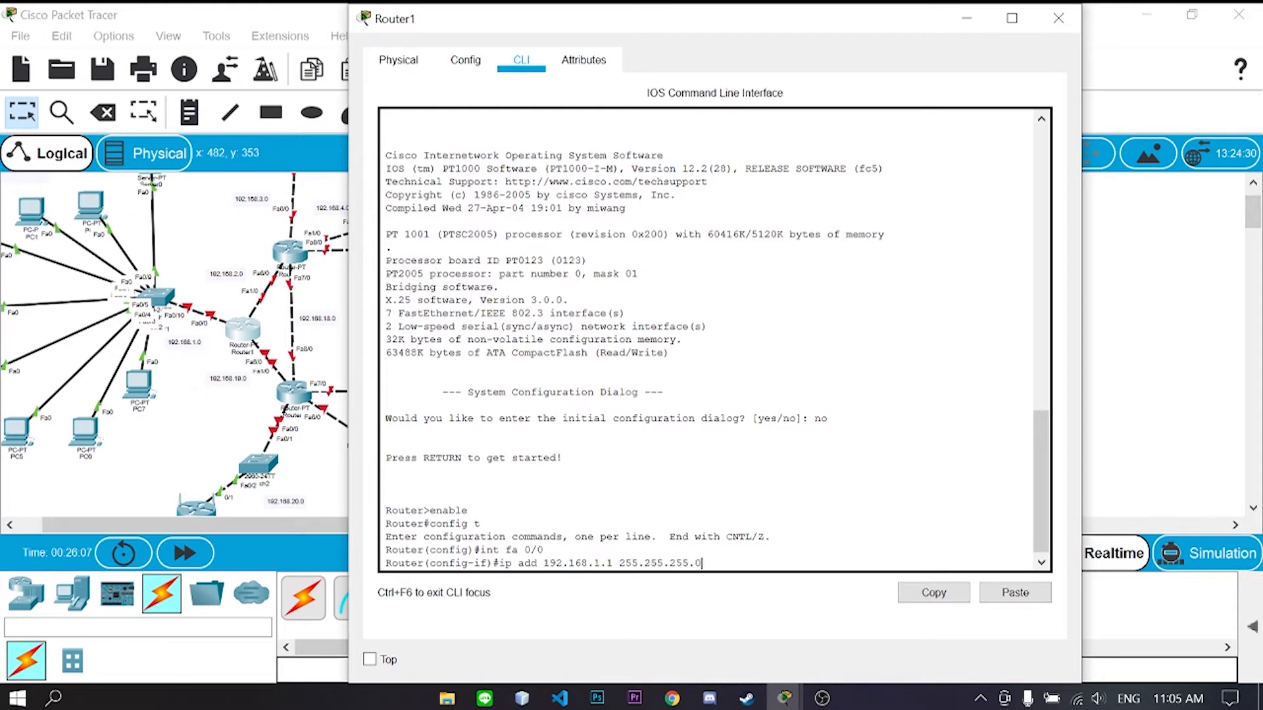
key("Return")
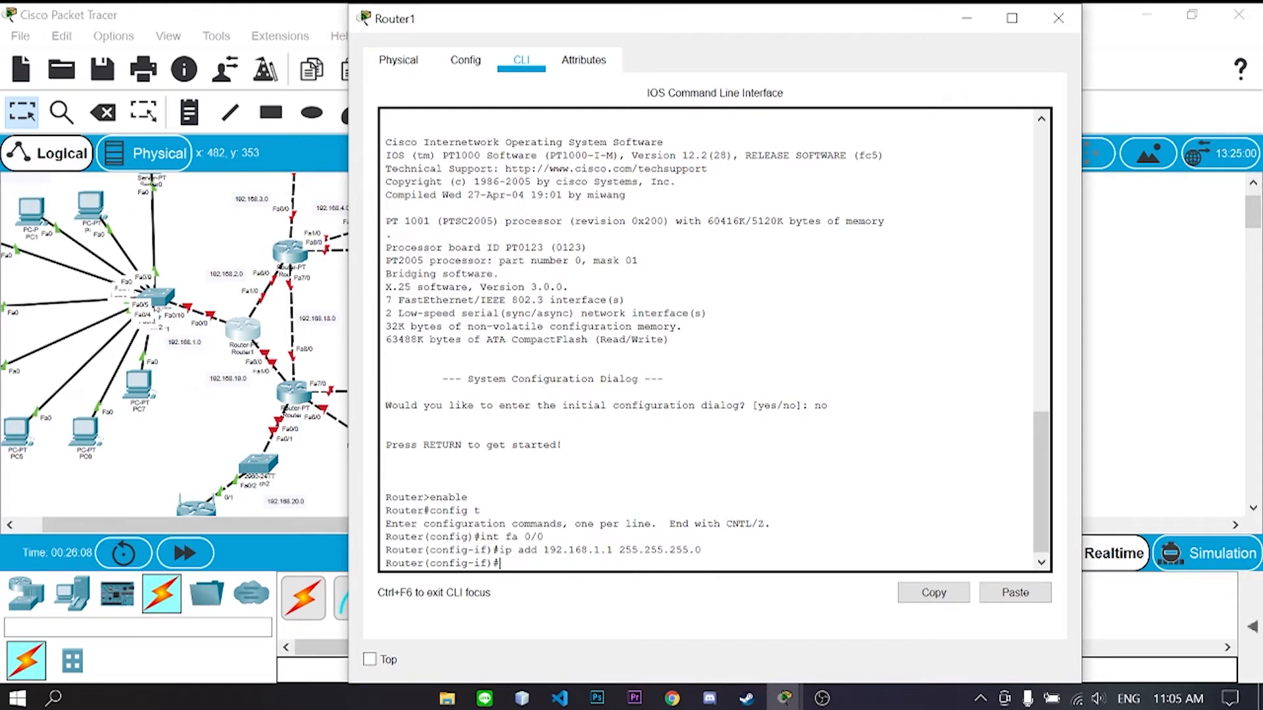
type("no sh")
key("Return")
- Assign 192.168.19.1 255.255.255.0 to Router1's FastEthernet6/0 and bring it up
type("ex")
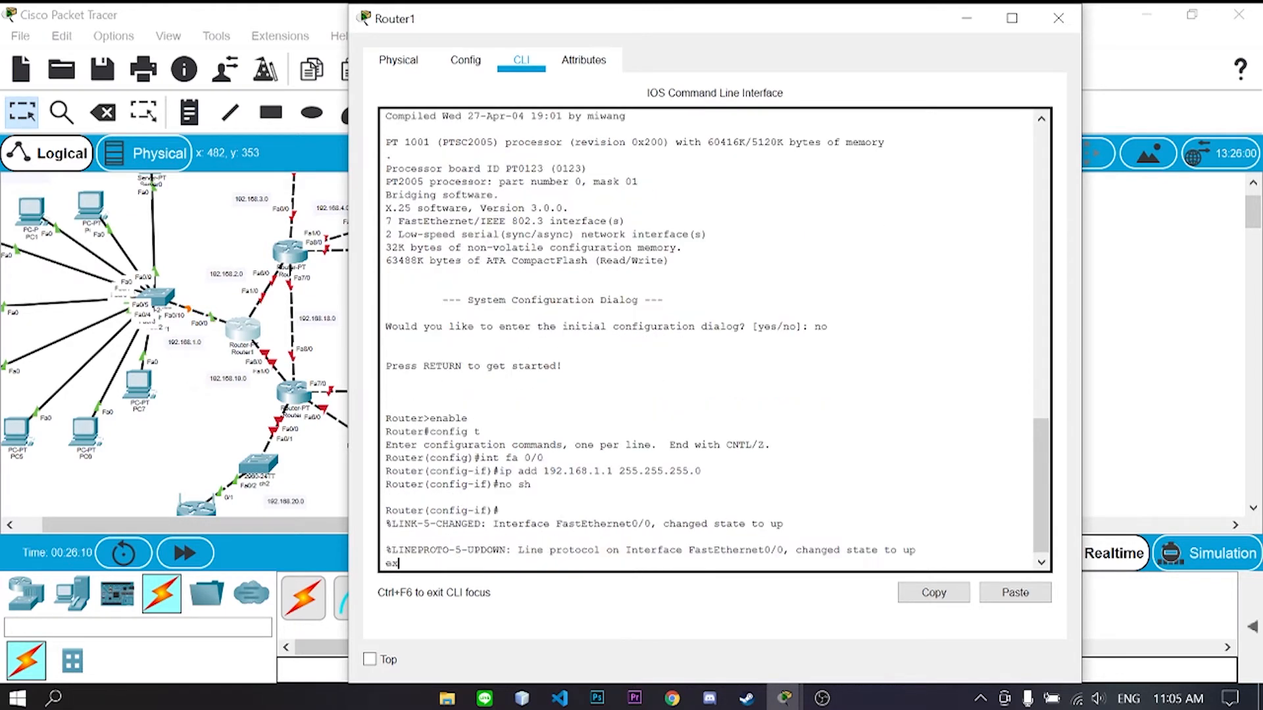
type("it")
key("Return")
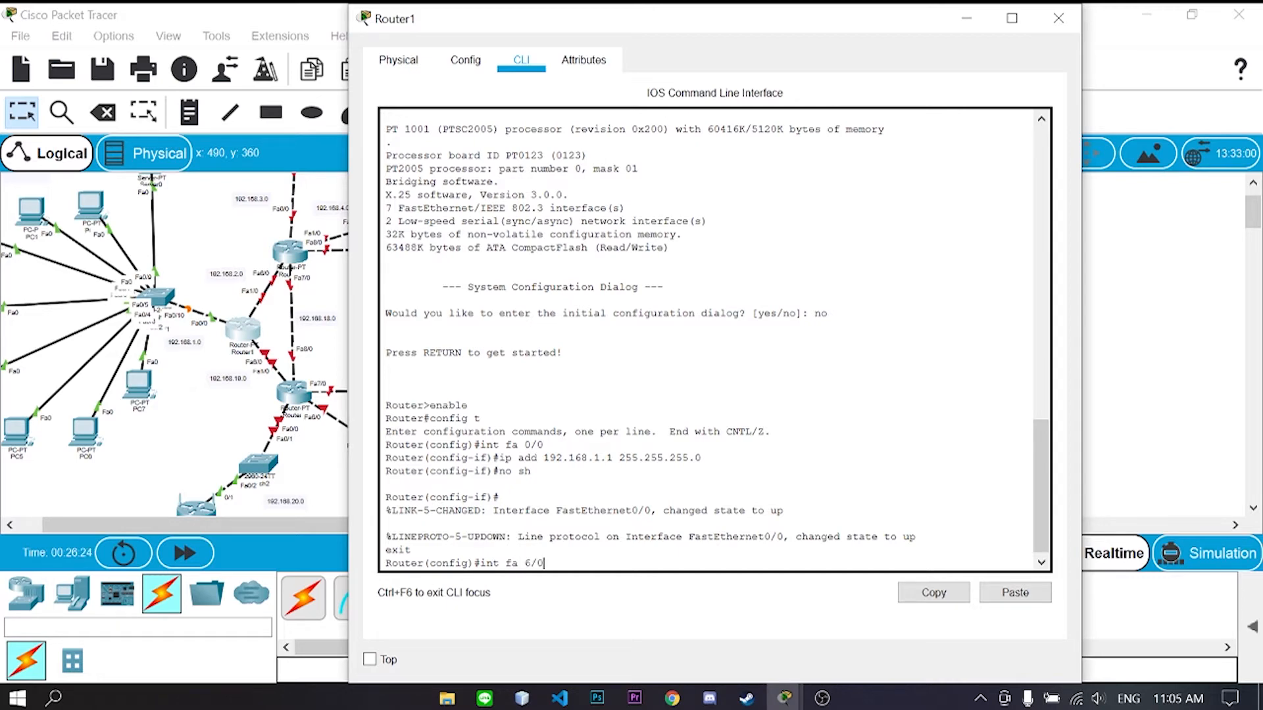
key("Return")
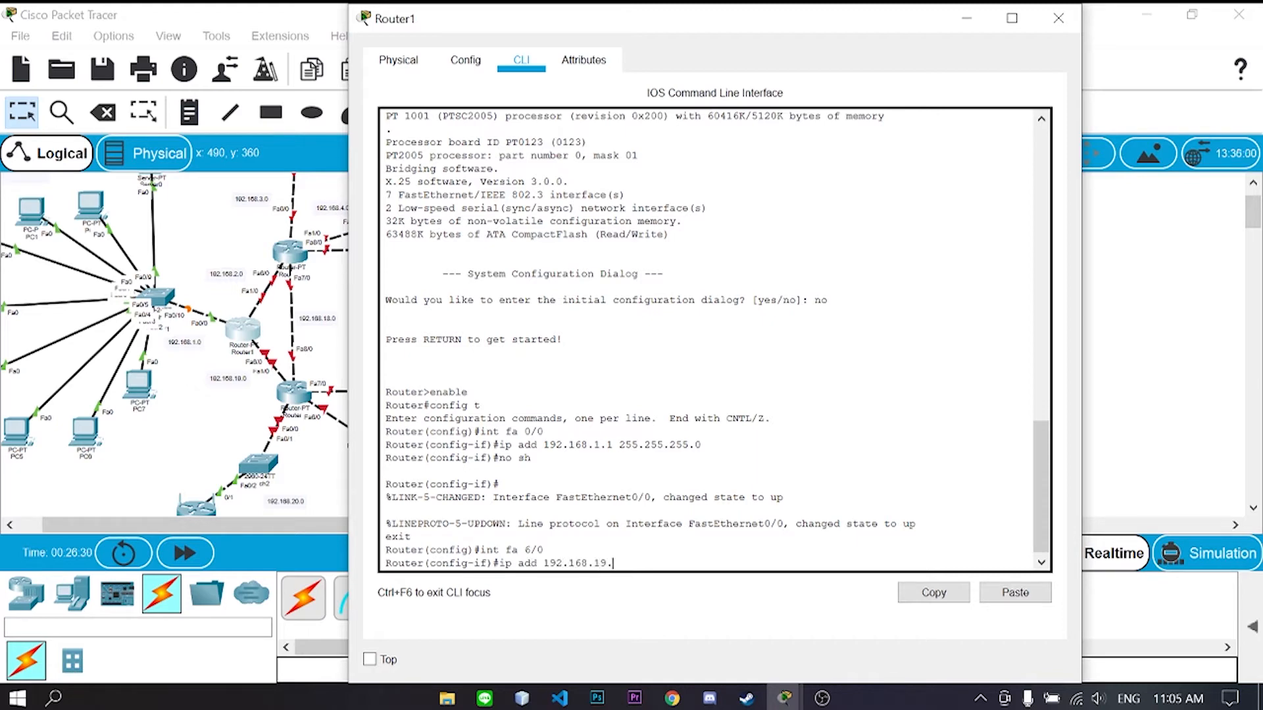
type("ip add 192.168.19.1 255.255.255.0")
key("Return")
type("nfig-if)#n")
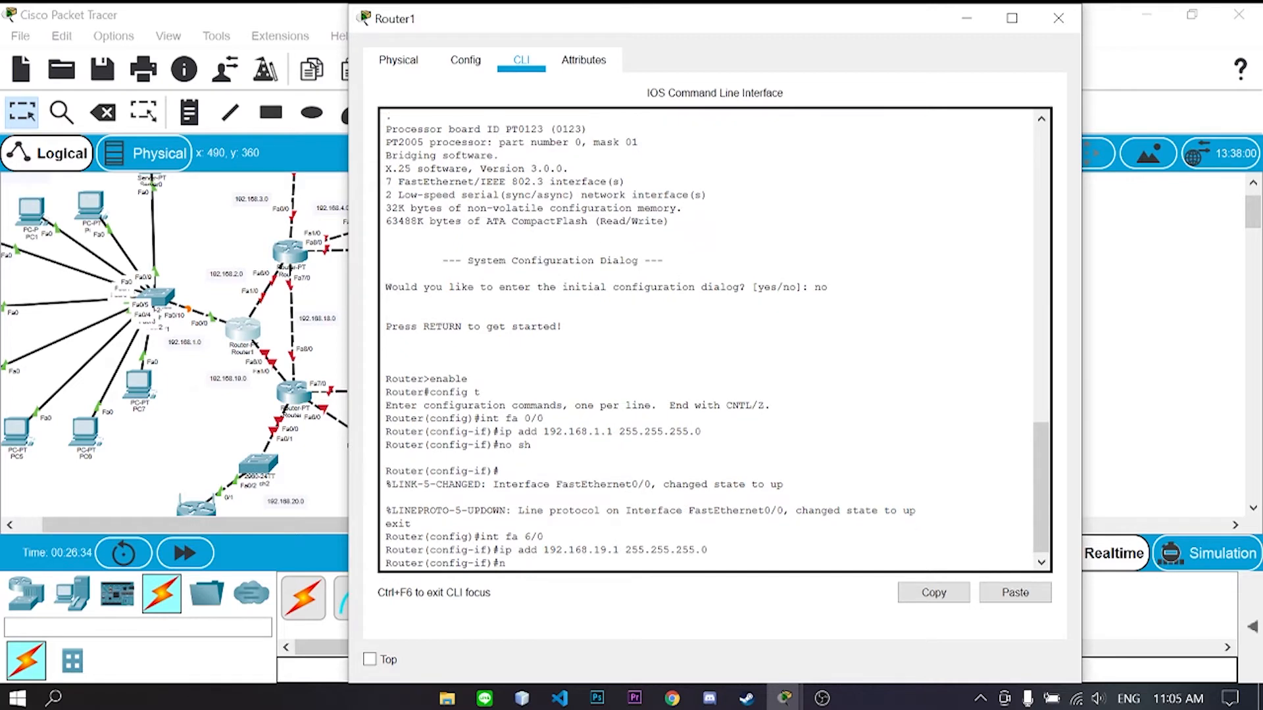
type("o sh")
key("Return")
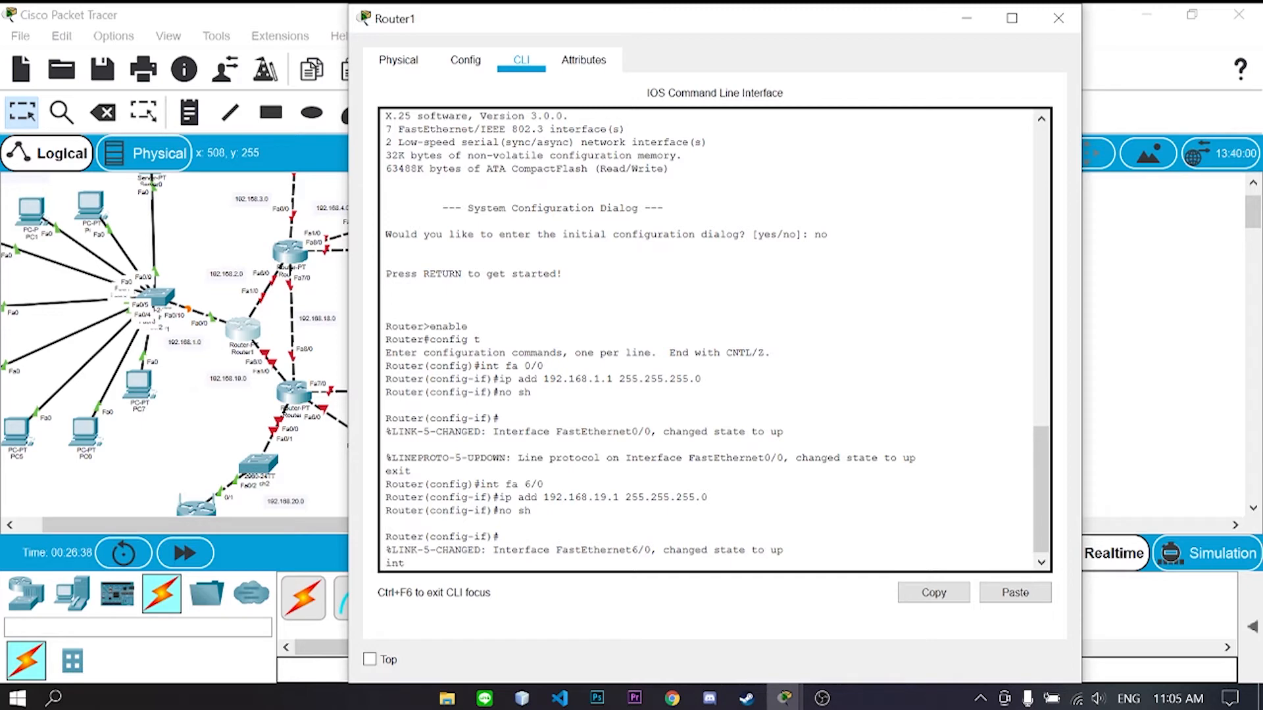
- Assign 192.168.2.1 /24 to FastEthernet1/0, enable it, and return to global config
key("BackSpace")
key("BackSpace")
key("BackSpace")
key("BackSpace")
key("BackSpace")
key("BackSpace")
type("exit")
key("Return")
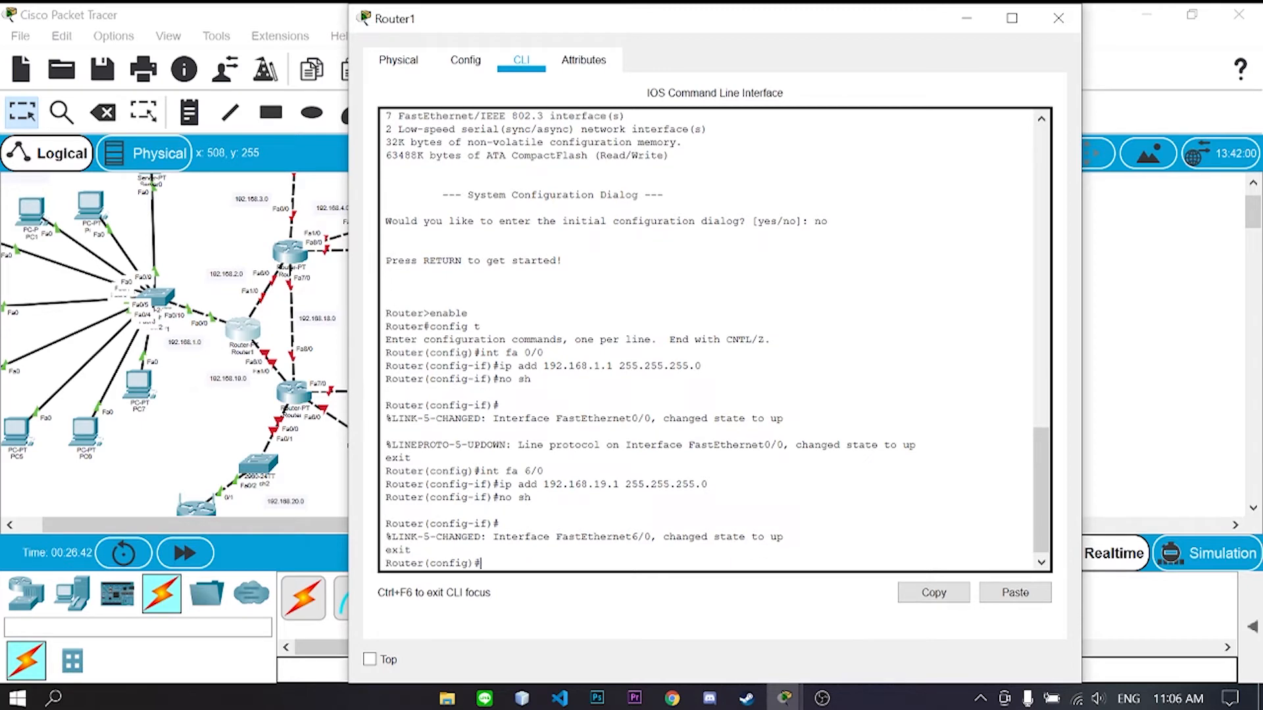
type("int fa 1/0")
key("Return")
type("ip add 19")
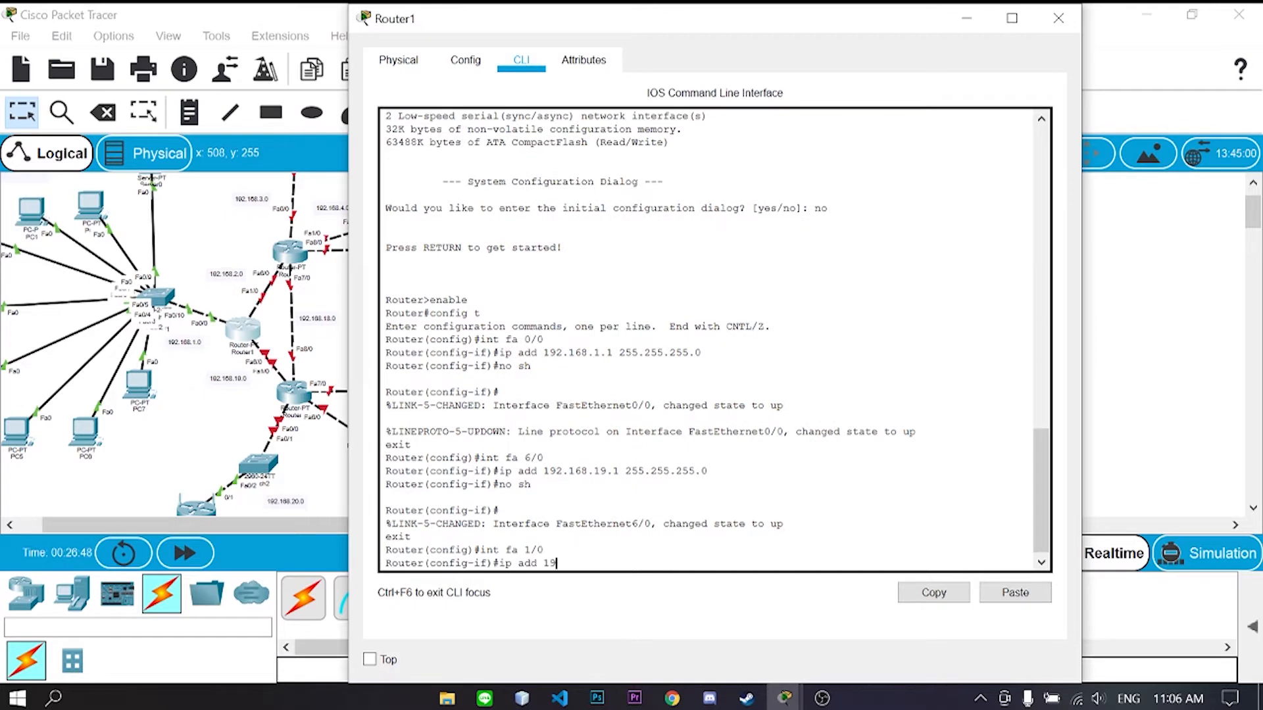
type("2.168.2.1 255.255.255.0")
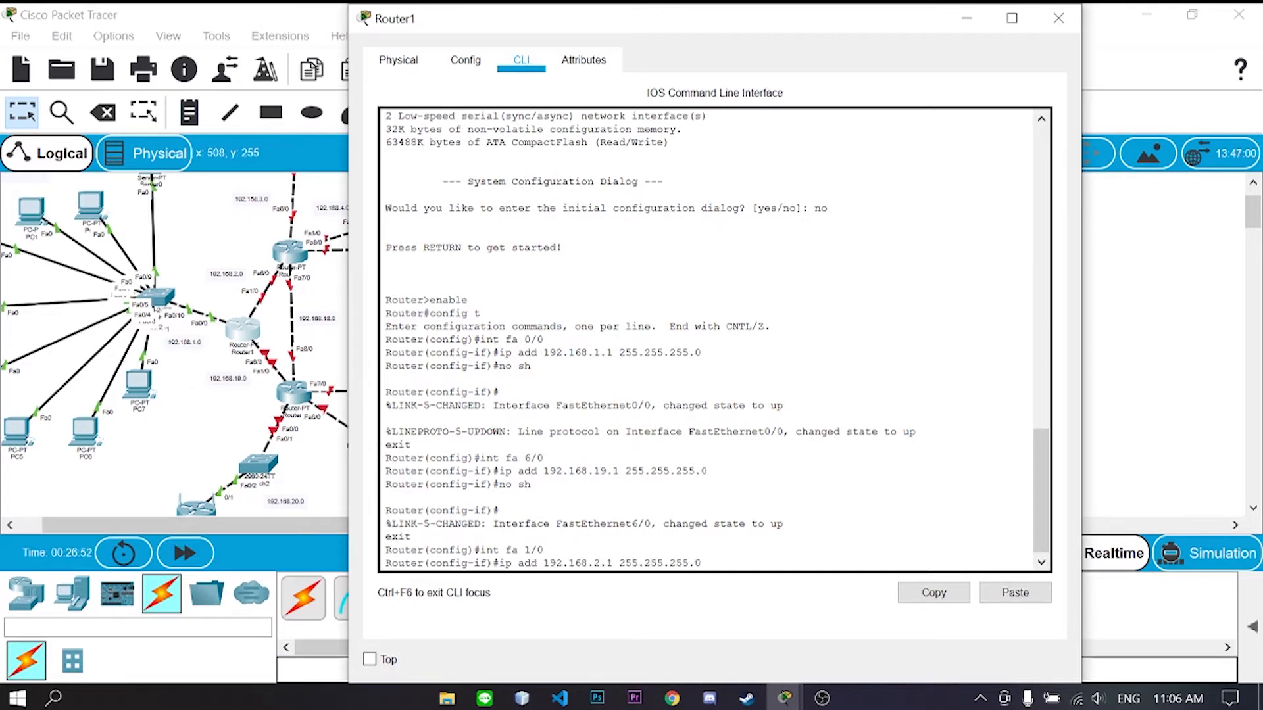
key("Return")
type("no sh")
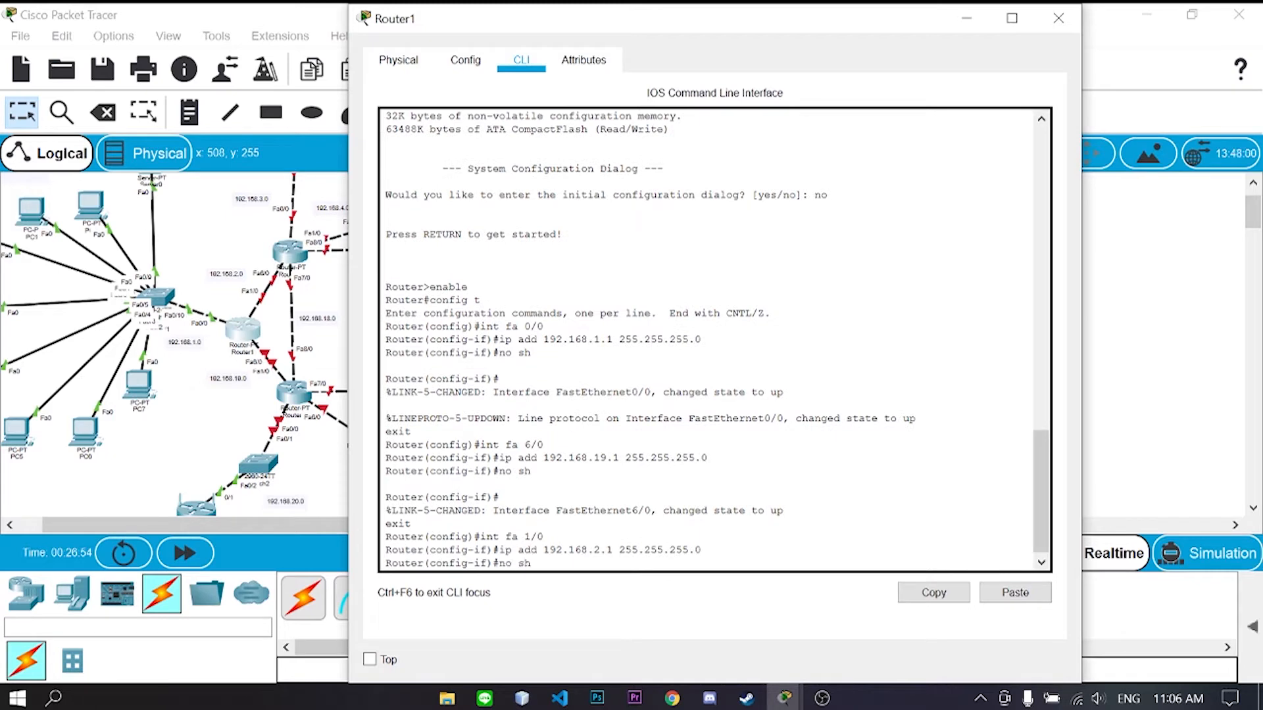
key("Return")
type("exit")
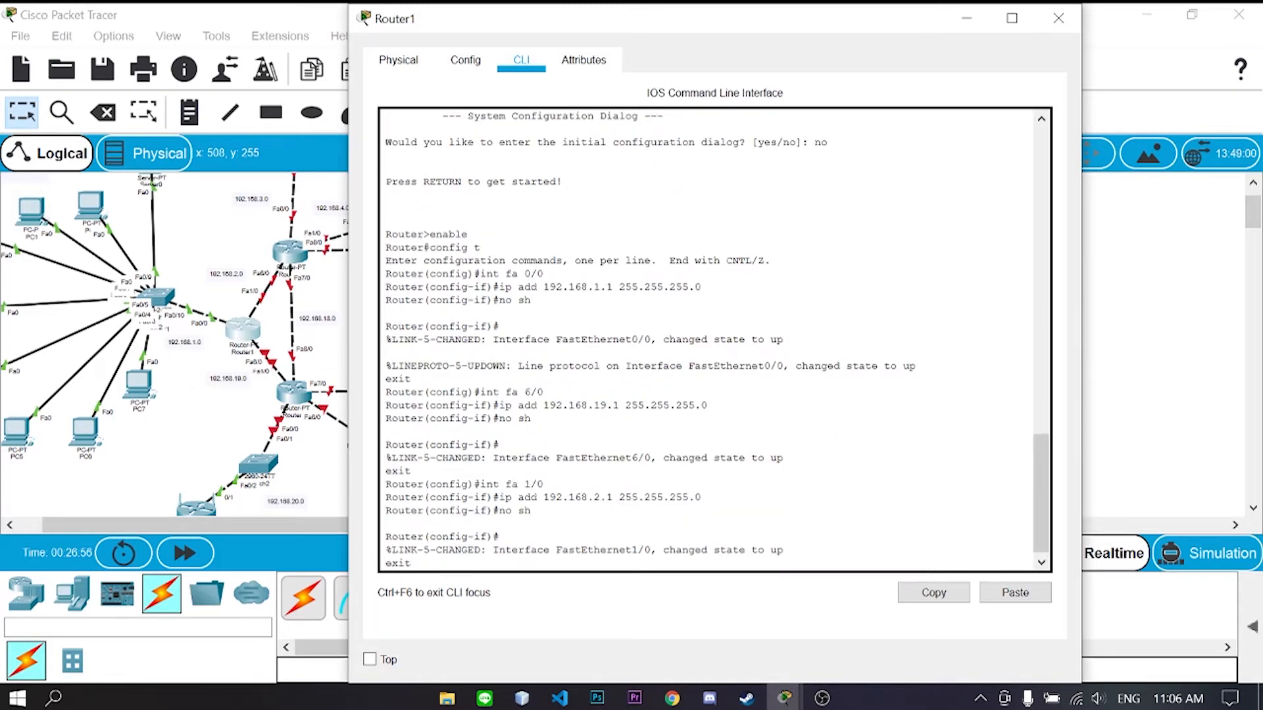
key("Return")
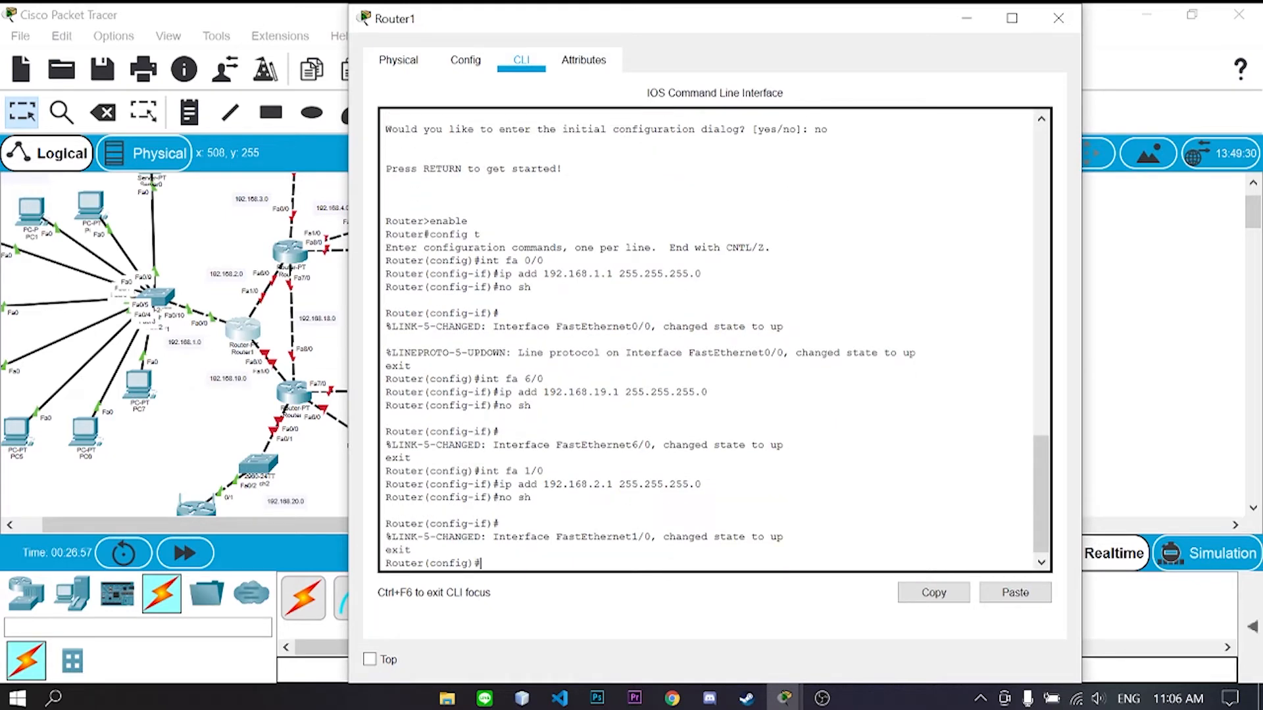
- Close Router1, open Router2's console, and enter global configuration mode
left_click(1074, 27)
scroll(414, 329, "up", 2)
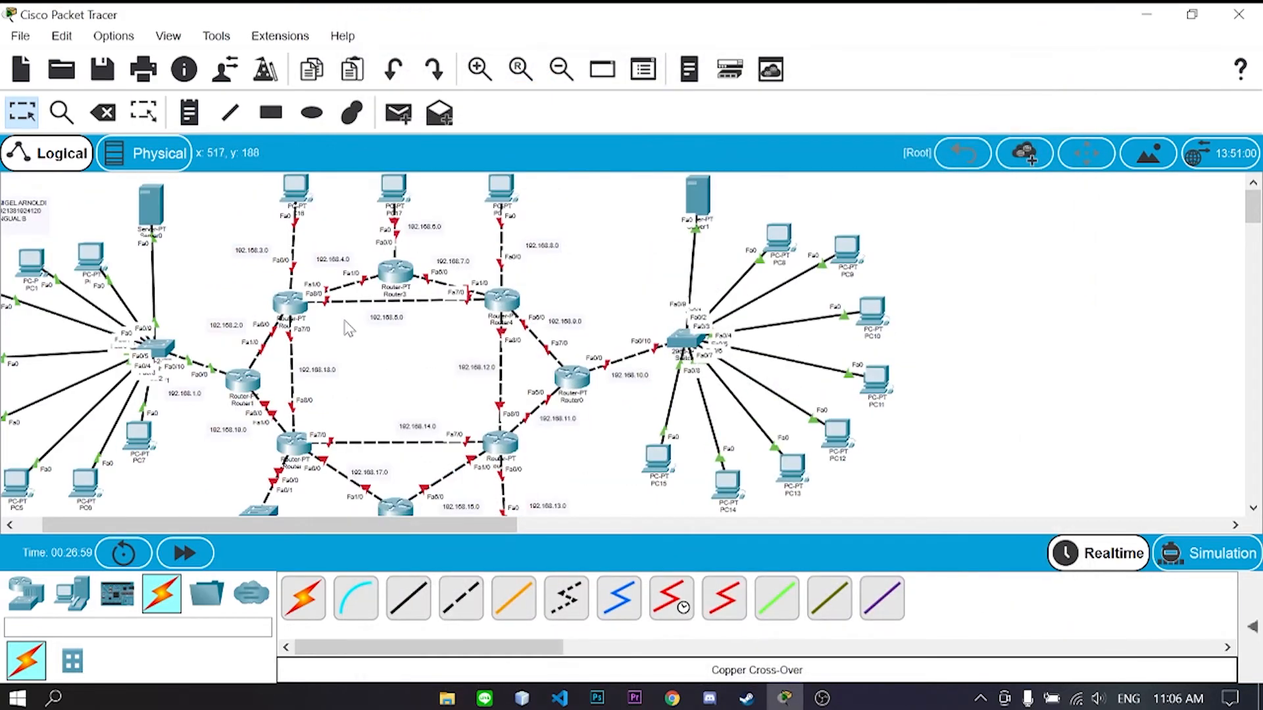
left_click(288, 307)
left_click_drag(637, 21, 800, 25)
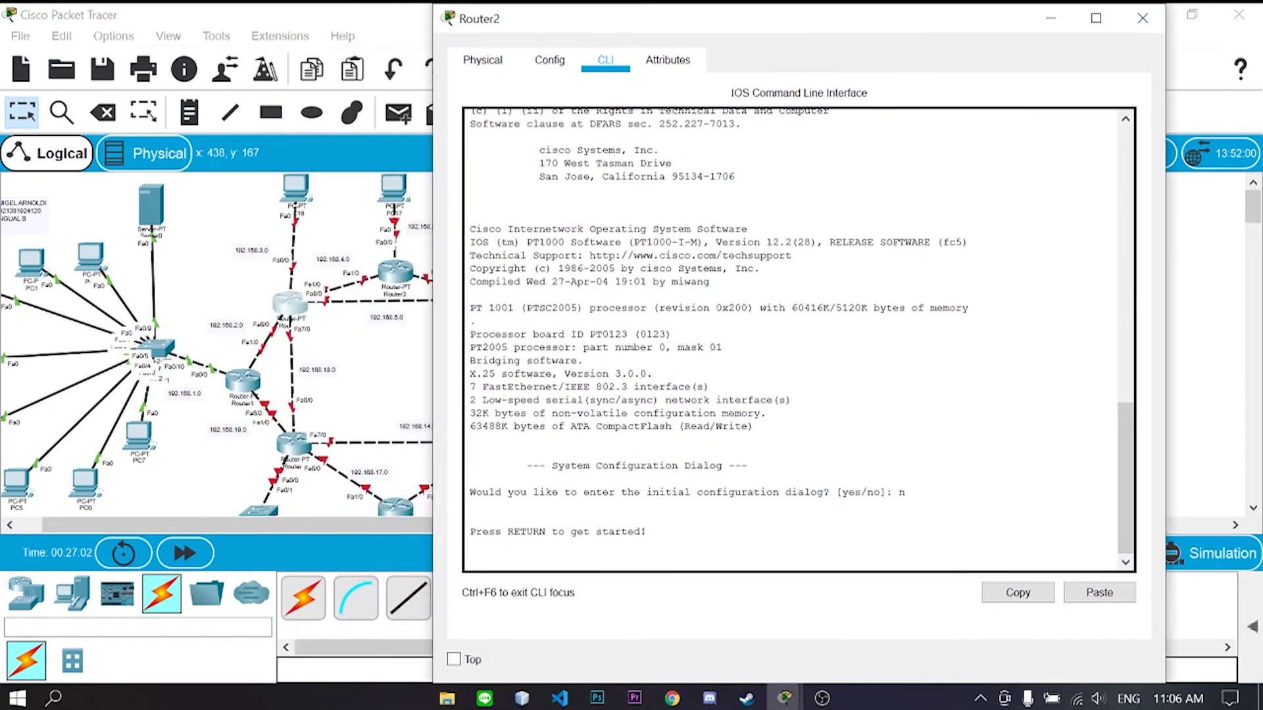
key("Return")
type("enable")
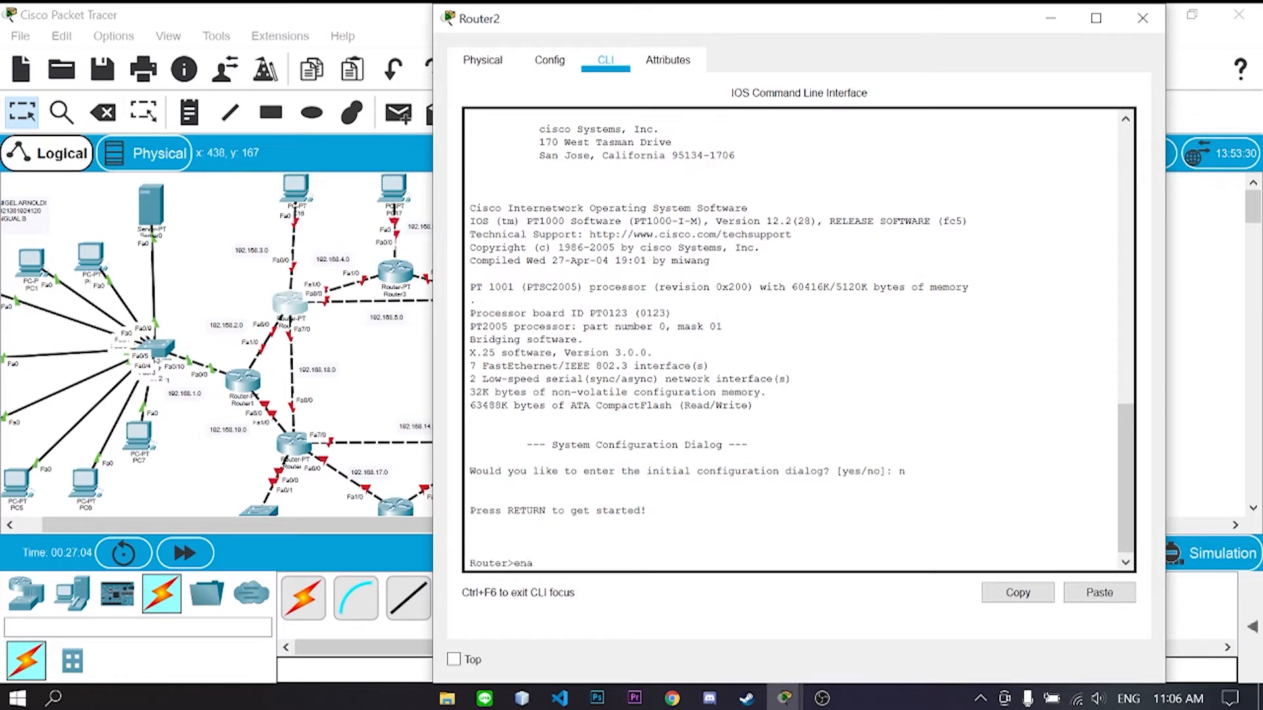
key("Return")
type("config t")
key("Return")
- Assign 192.168.3.1 255.255.255.0 to Router2's FastEthernet0/0 and bring it up
type("int fa0/0")
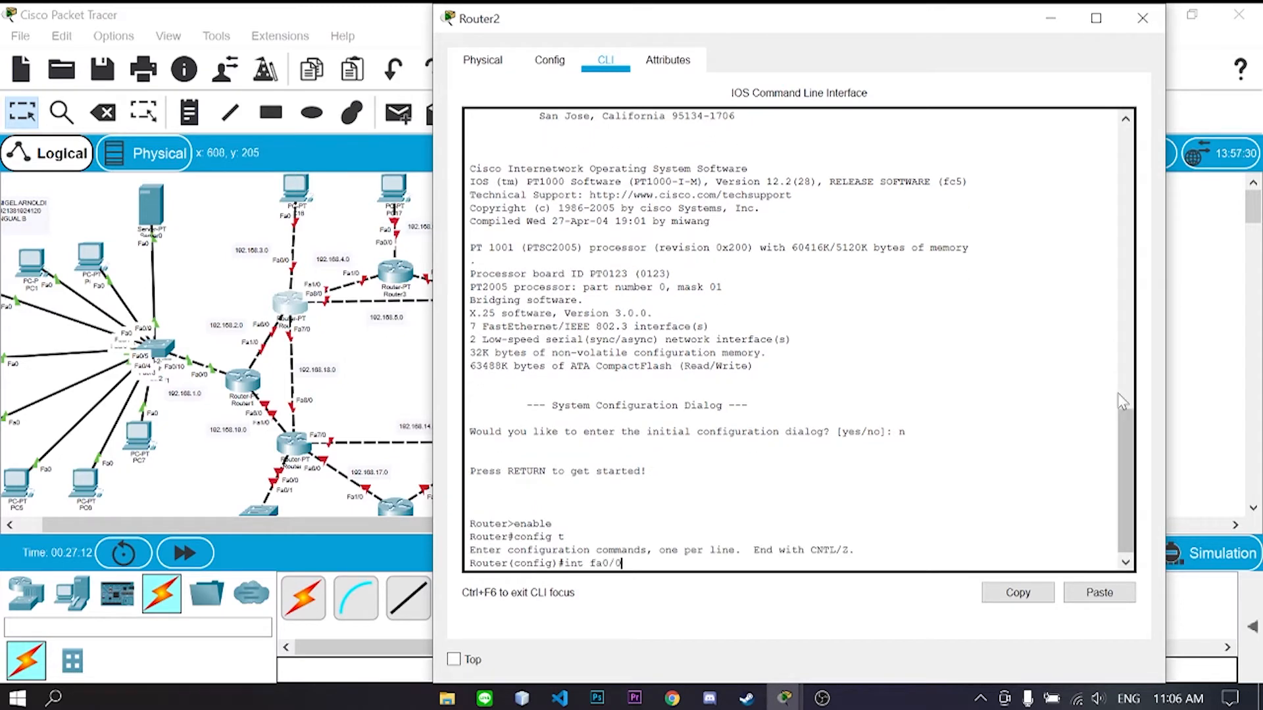
key("Return")
type("ip add 192.168.3.1 255.255.255.0")
key("Return")
type("no sh")
key("Return")
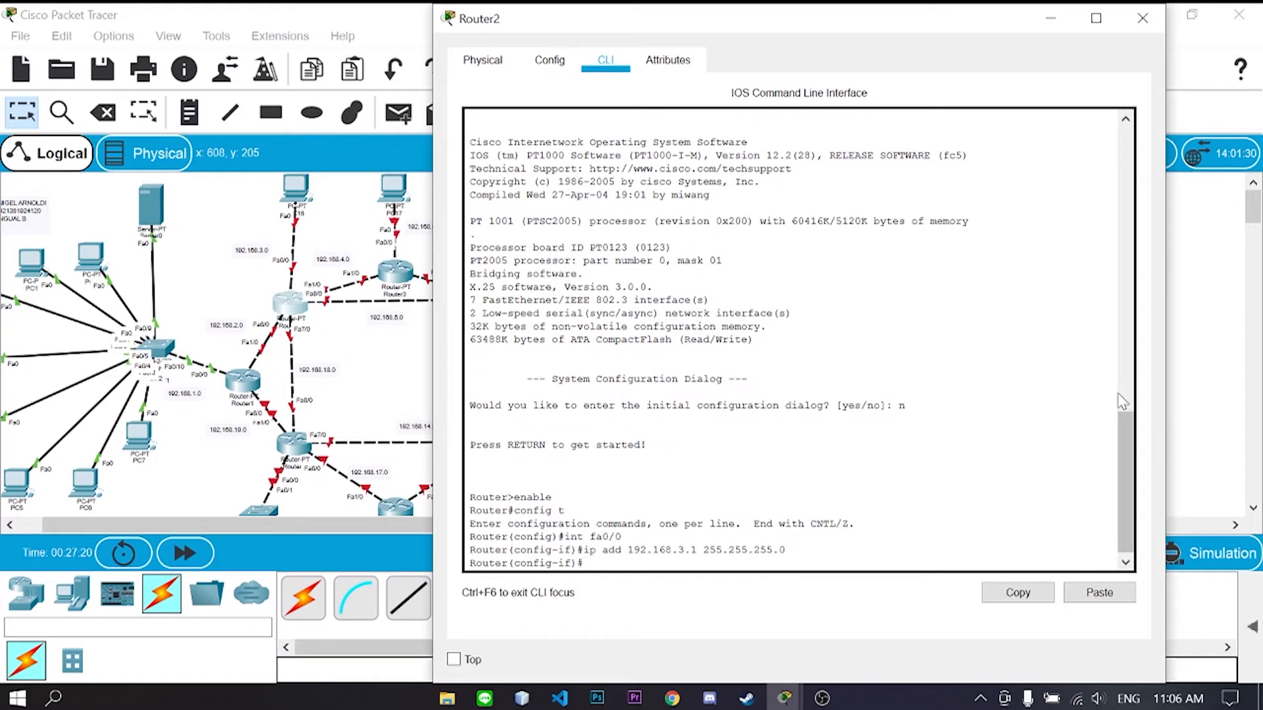
type("exit")
- Assign 192.168.2.2 255.255.255.0 to FastEthernet6/0 and bring it up
key("Return")
type("int fa 6/0")
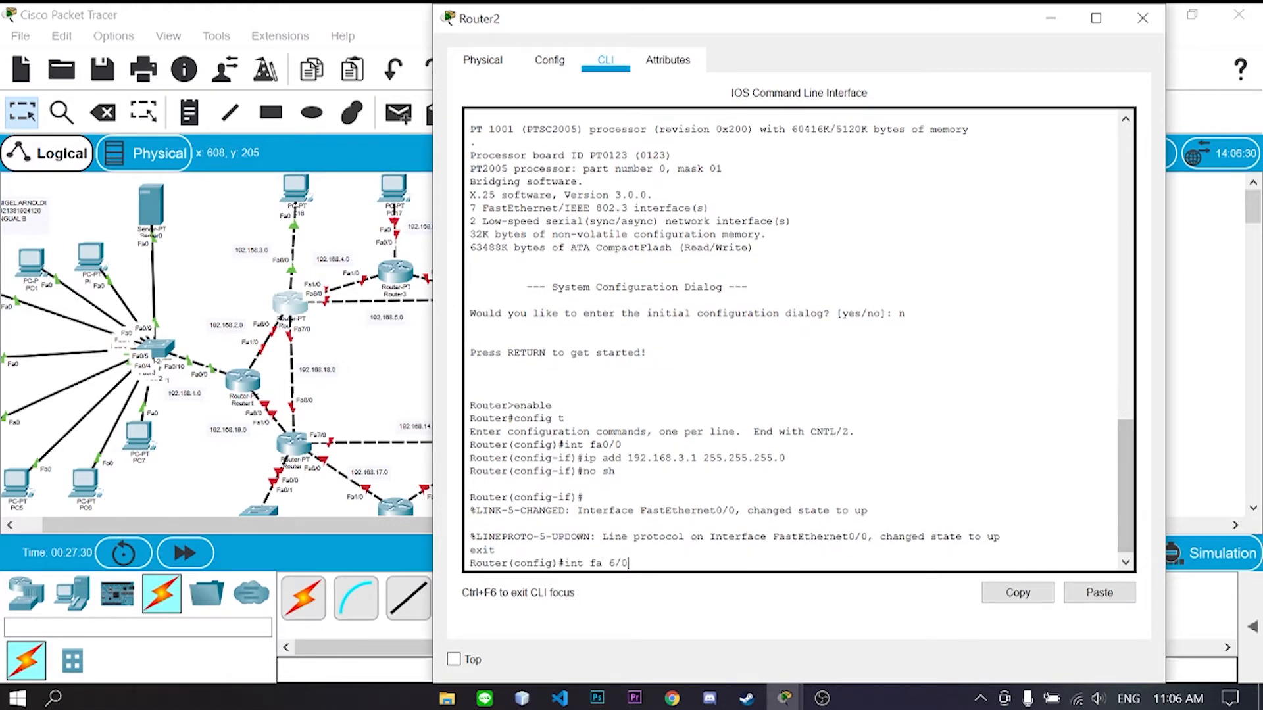
key("Return")
type("ip add 192.168.")
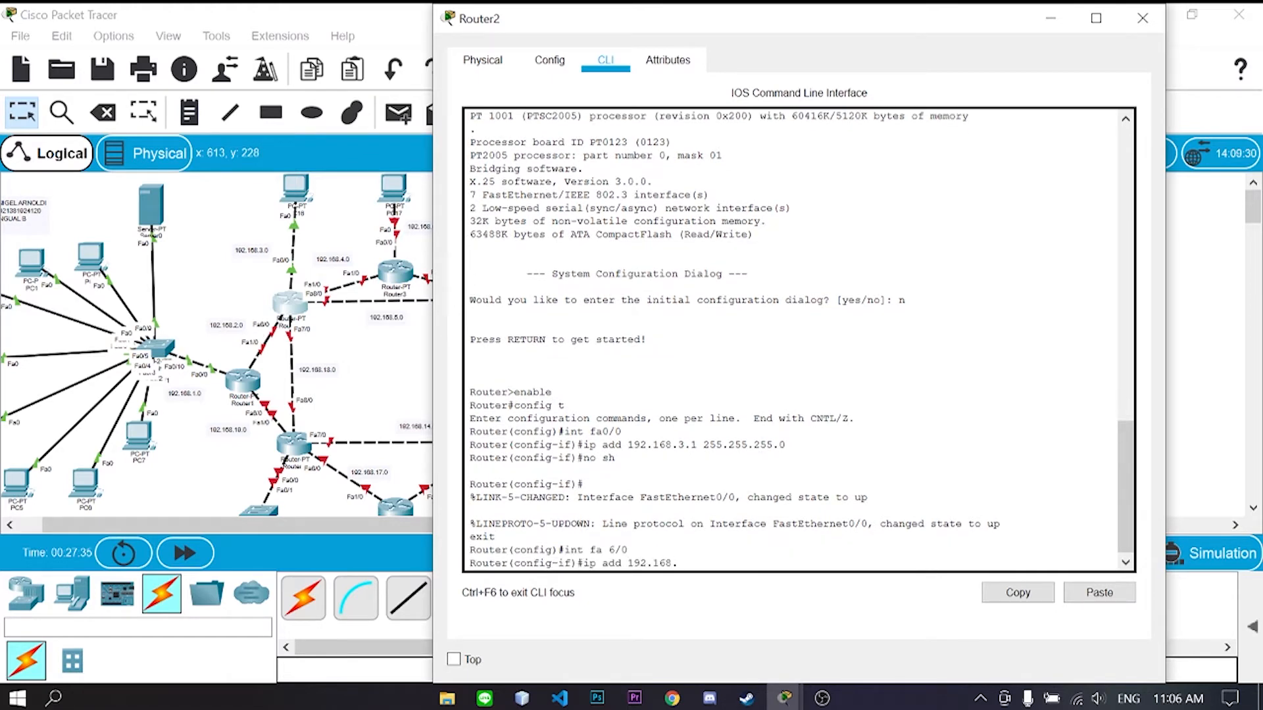
type("2.2 255.255.255.0")
key("Return")
type("no sh")
key("Return")
type("exit")
- Assign 192.168.18.1 255.255.255.0 to FastEthernet7/0 and bring it up
key("Return")
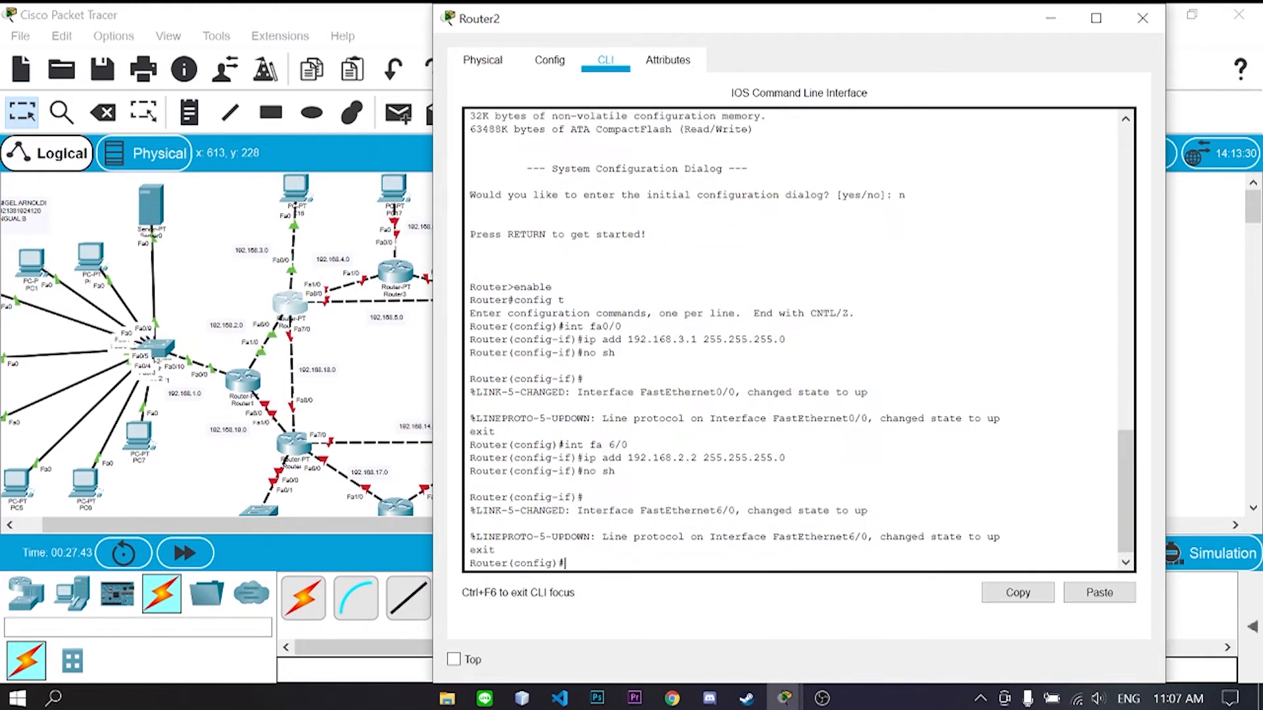
type("int fa 7/0")
key("Return")
type("ip add 192.168.18.1 255.255.255.0")
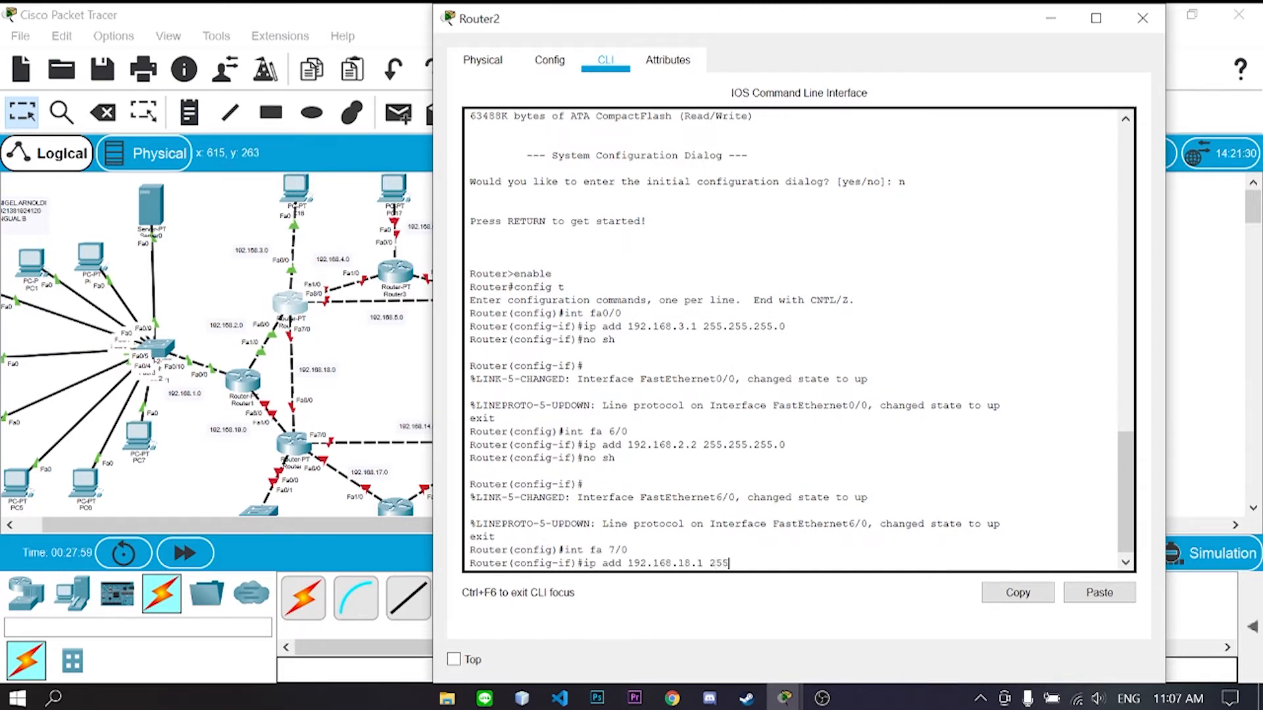
key("Return")
type("no sh")
key("Return")
type("exit")
key("Return")
- Address FastEthernet1/0 as 192.168.4.1 and FastEthernet8/0 as 192.168.5.1, both /24 and enabled
type("int fa1/0")
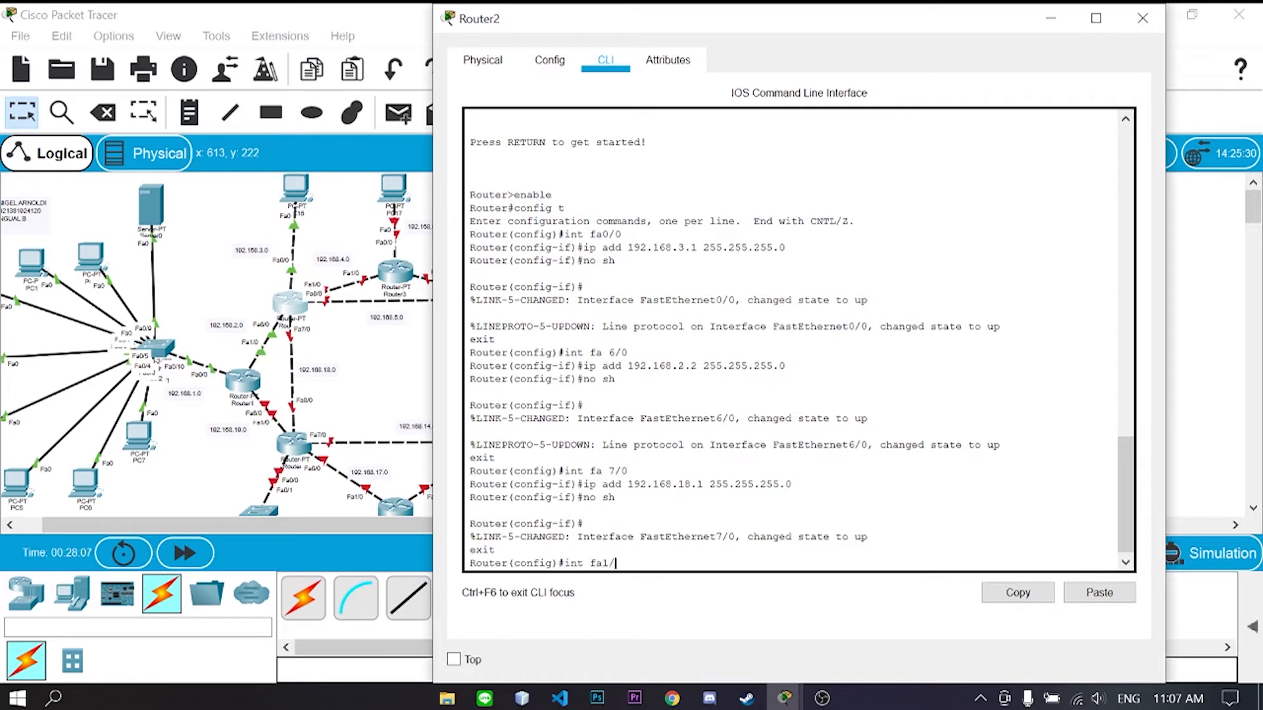
key("Return")
type("ip add 192.168.4.1 255.255.255.0 Router(co")
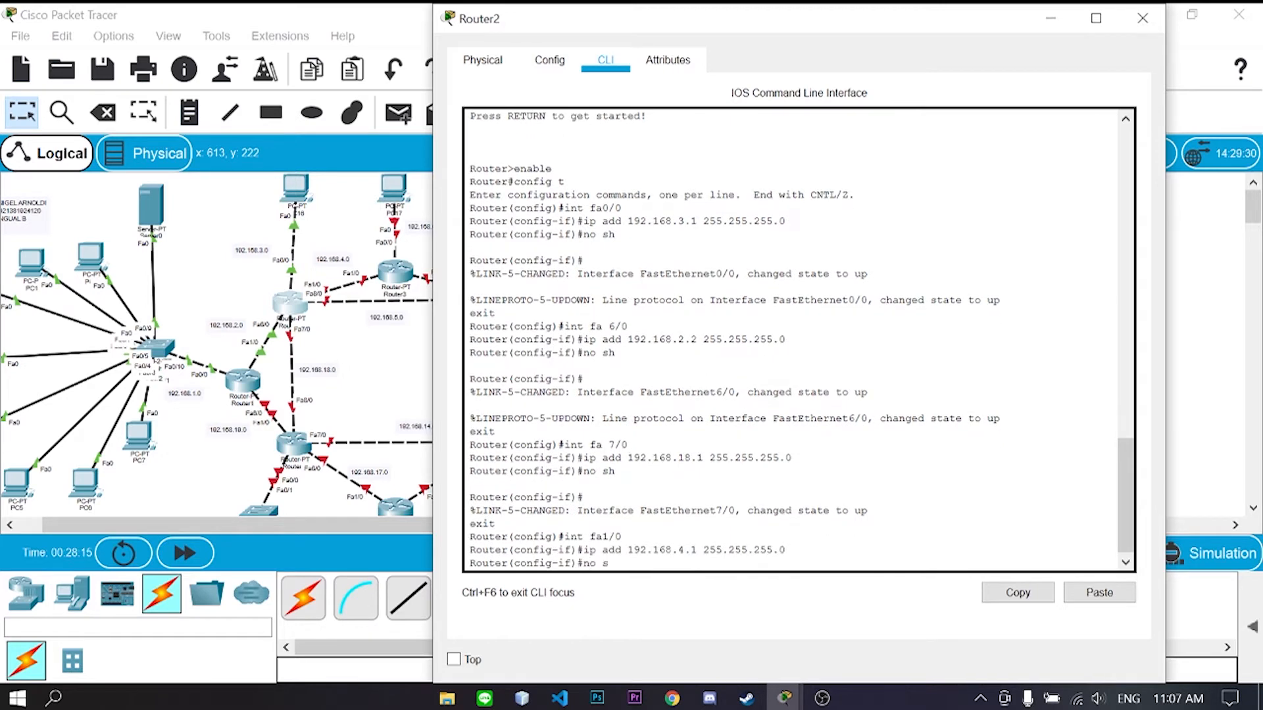
type("nfig-if)#no sh")
key("Return")
type("exit")
key("Return")
type("int fa 8/0")
key("Return")
type("ip add 192.1")
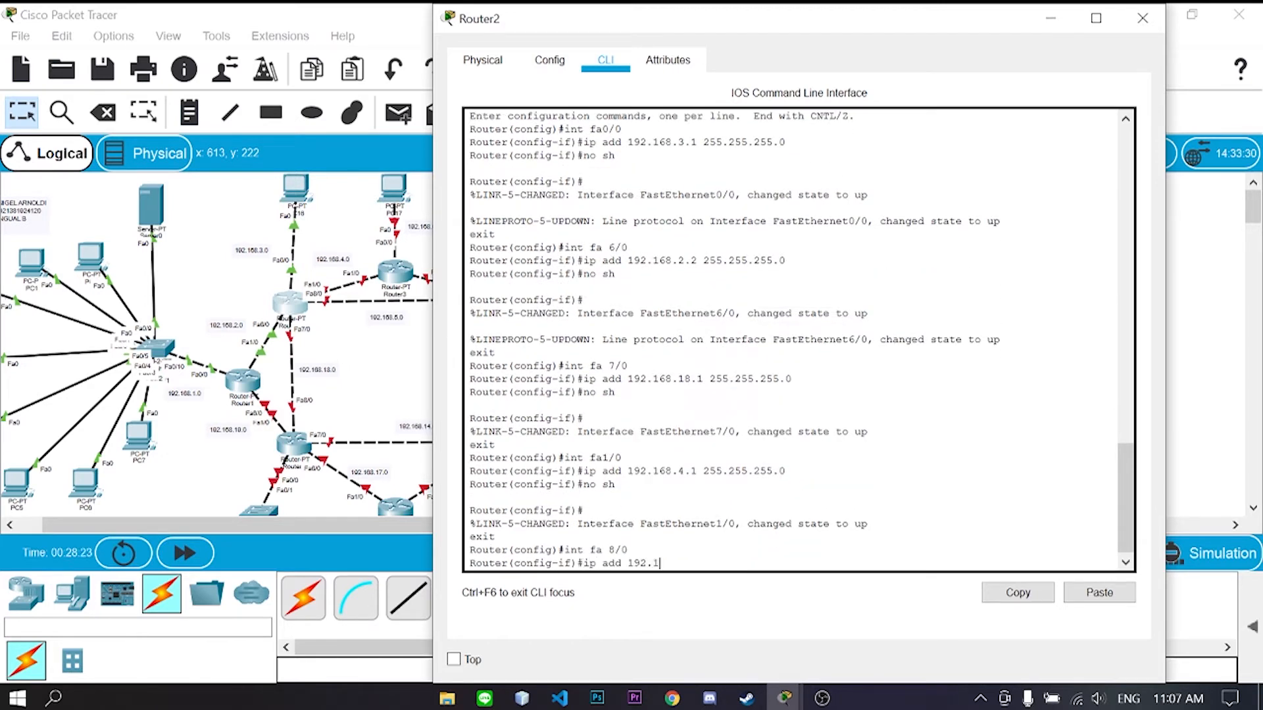
type("68.5.1 255.255.255.0")
key("Return")
type("no sh")
key("Return")
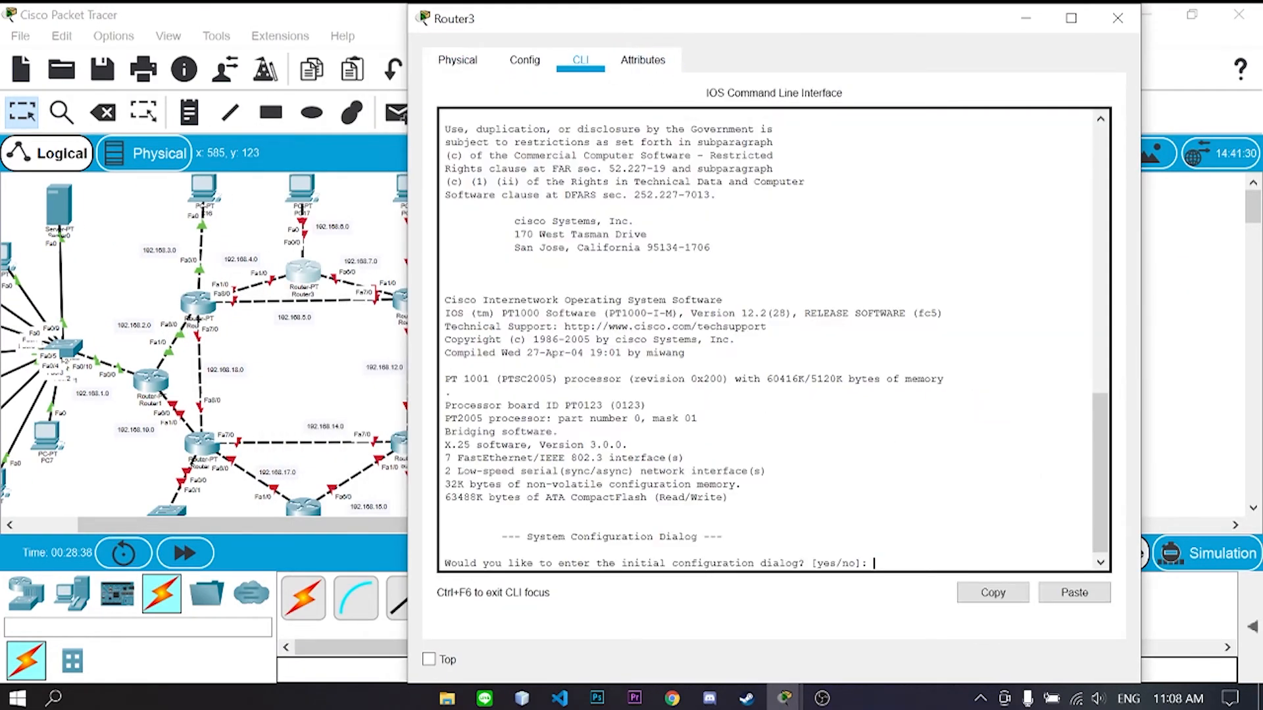
- Skip Router3's initial configuration dialog and enter global configuration mode
type("no")
key("Return")
key("Return")
type("enable")
key("Return")
type("config t")
key("Return")
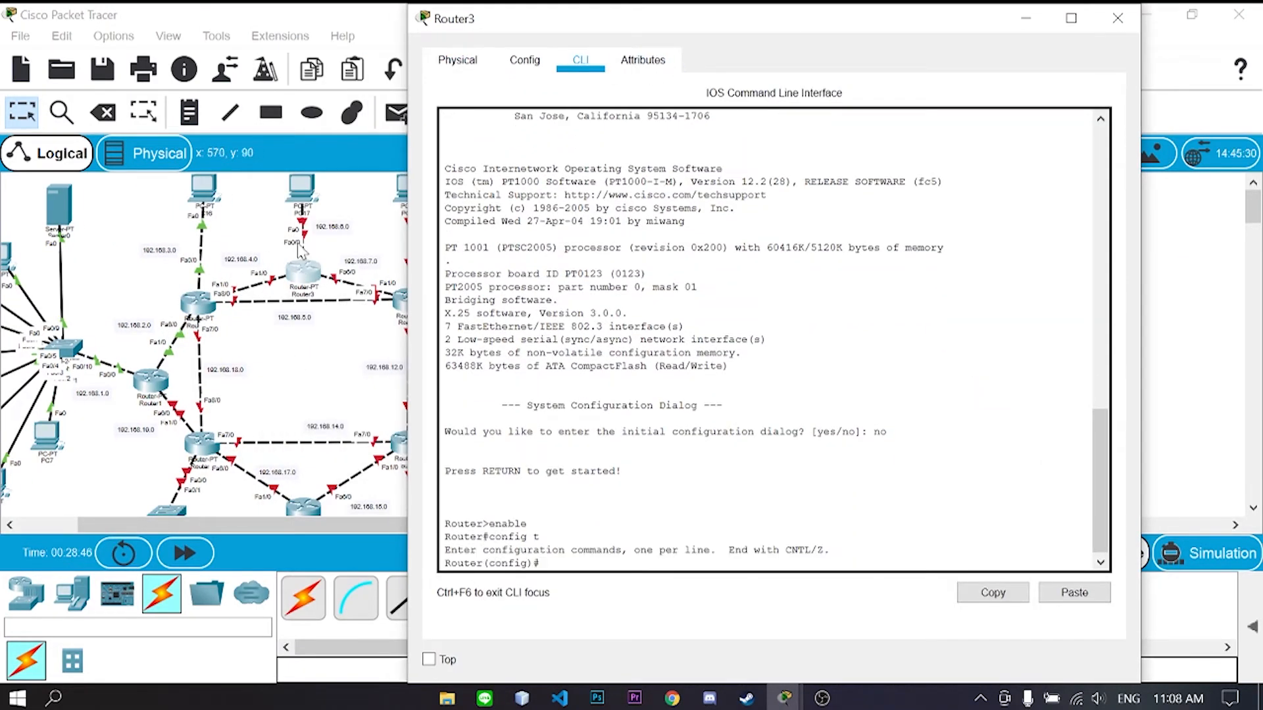
- Assign 192.168.6.1 255.255.255.0 to Router3's FastEthernet0/0 and bring it up
type("int fa0/0")
key("Return")
type("ip add 192.168.6.1 255.255.255.0")
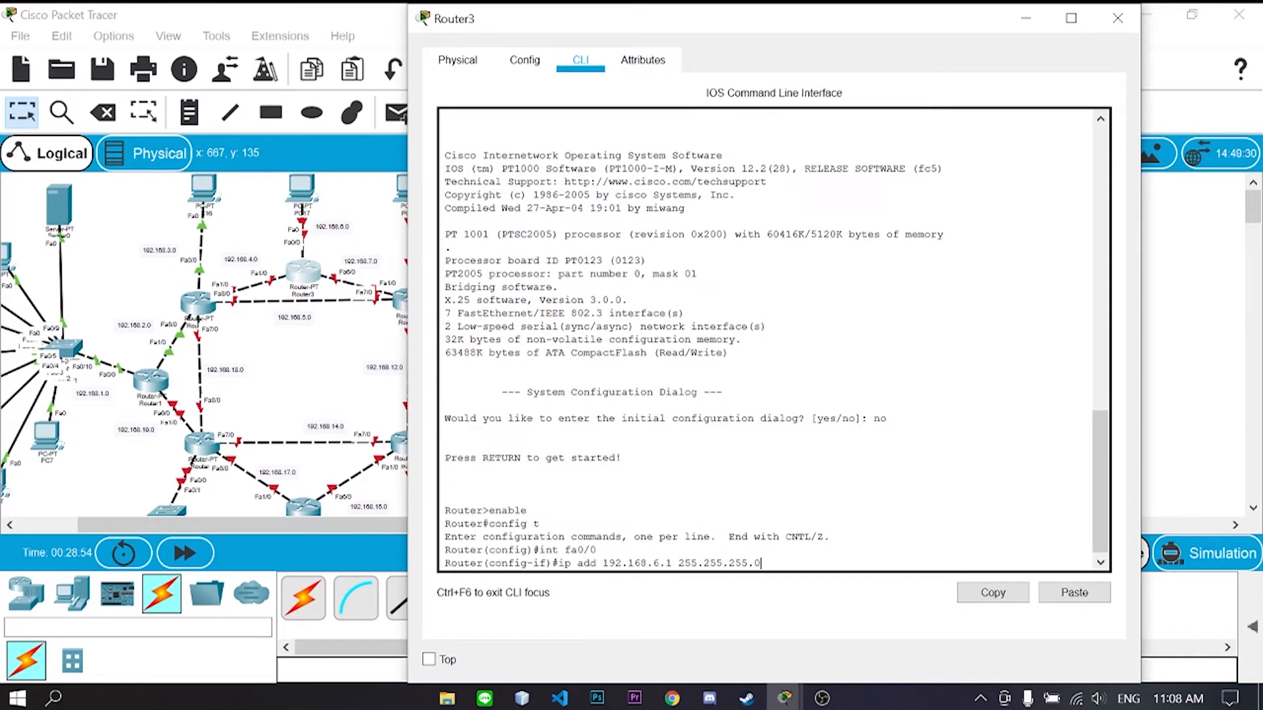
key("Return")
type("no sh")
key("Return")
type("exit")
- Assign 192.168.4.2 255.255.255.0 to FastEthernet1/0 and bring it up
key("Return")
type("int fa 1/0")
key("Return")
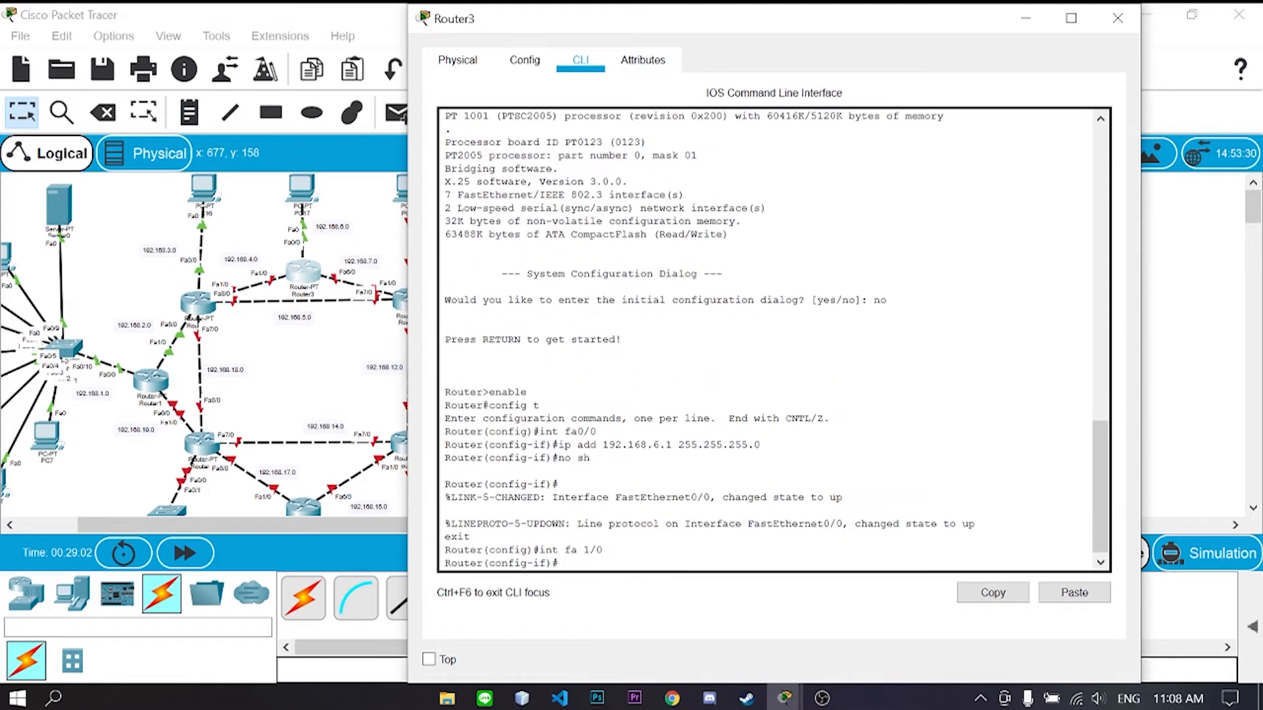
type("ip add 192.168.4.2 255.255.255.0")
key("Return")
type("no sh")
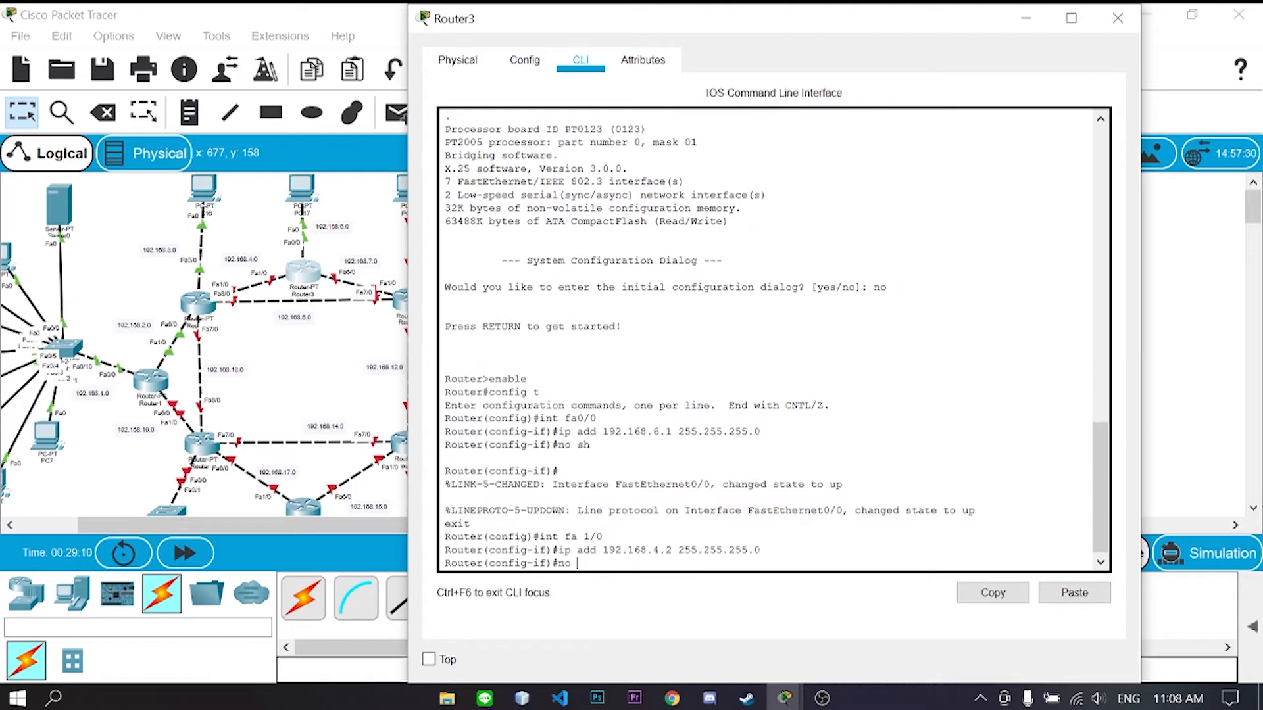
key("Return")
type("exit")
key("Return")
type("int fa 6/0")
- Assign 192.168.7.1 255.255.255.0 to FastEthernet6/0 and bring it up
key("Return")
type("ip add 192.168.7.0 255.25")
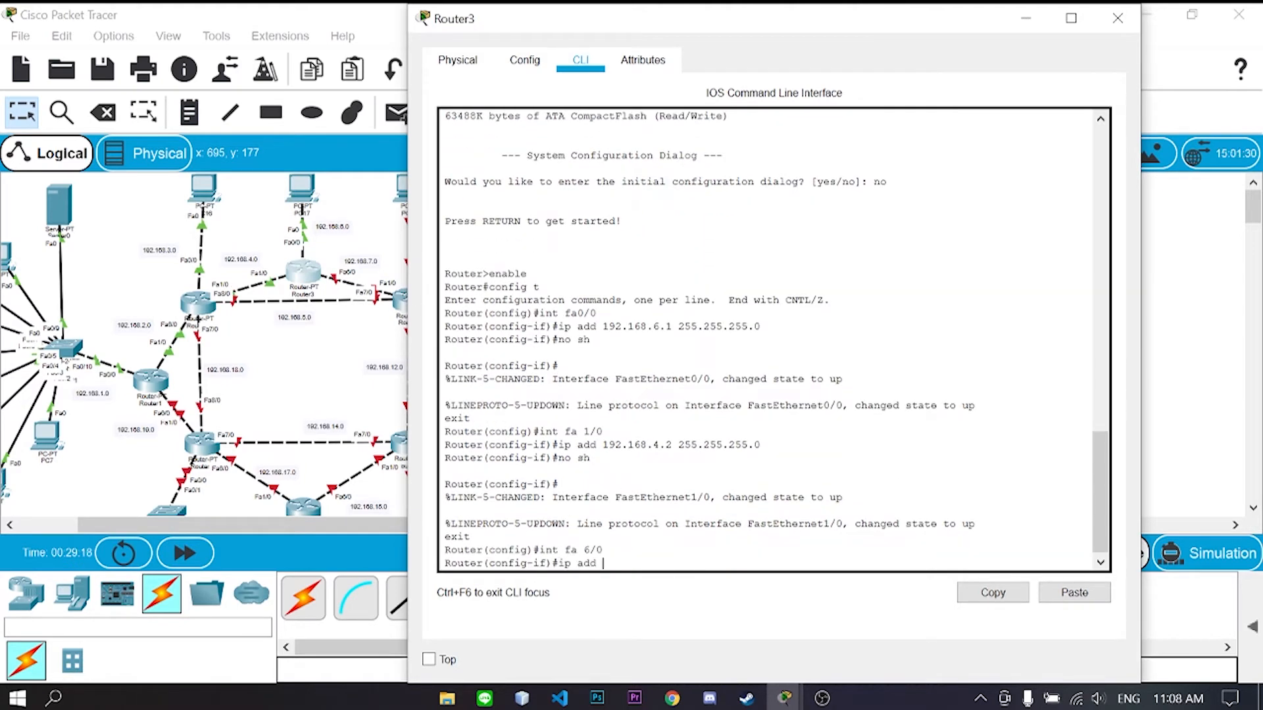
key("BackSpace")
key("BackSpace")
key("BackSpace")
key("BackSpace")
key("BackSpace")
key("BackSpace")
key("BackSpace")
key("BackSpace")
type("1 255.255.255.0")
key("Return")
type("no sh")
key("Return")
type("exit")
key("Return")
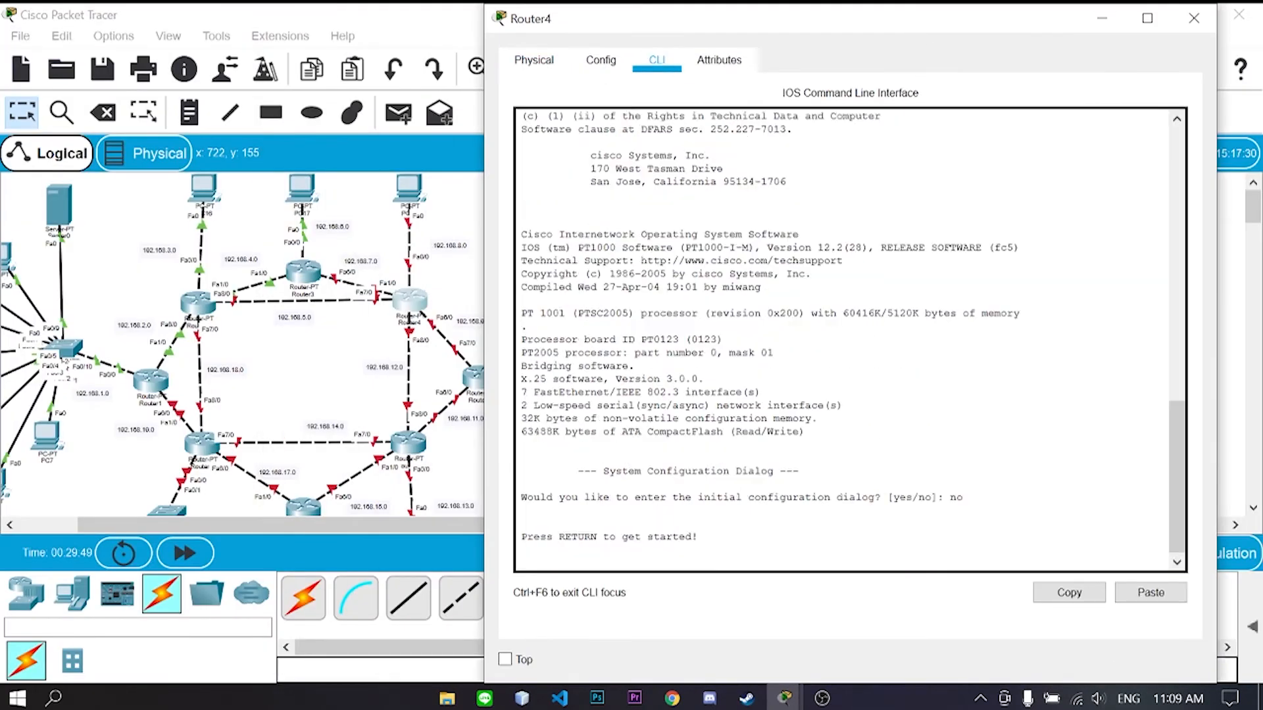
- On Router4, enter configuration mode and give Fa0/0 192.168.8.1/24, enabled
key("Return")
type("enable")
key("Return")
type("config t")
key("Return")
type("int fa0/0")
key("Return")
type("ip add 192.168.8.")
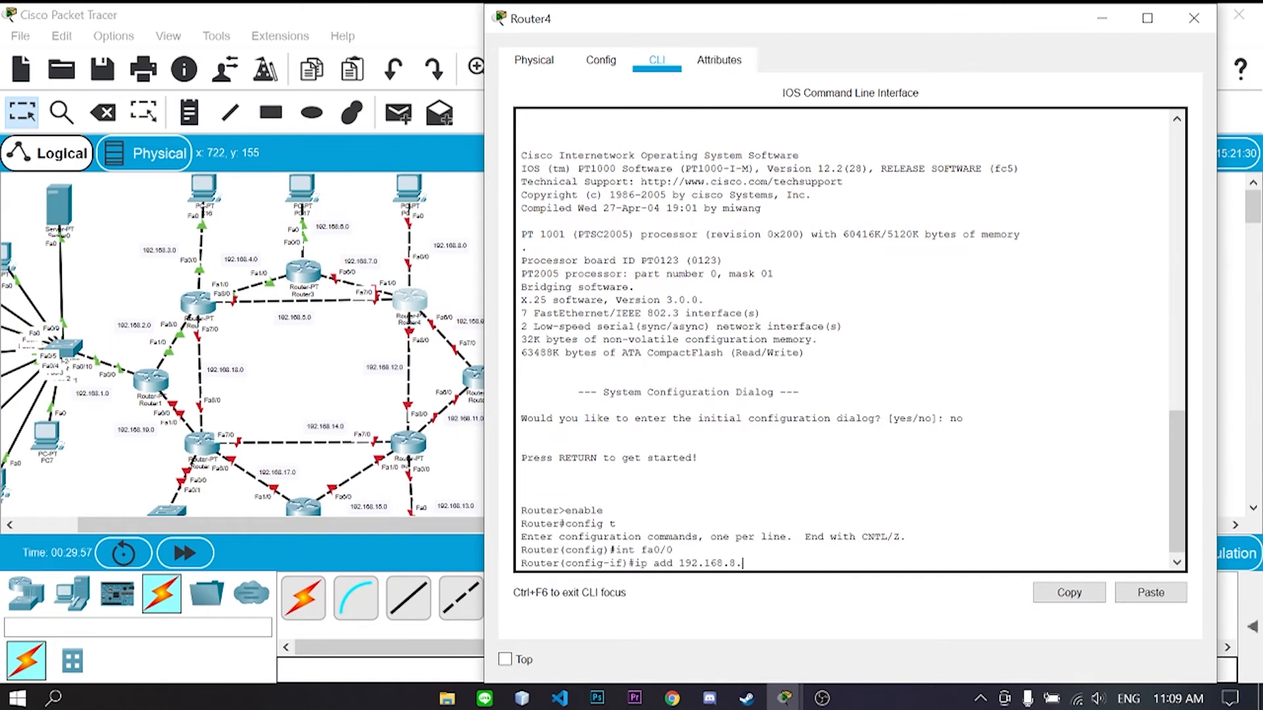
type("1 255.255.255.0")
key("Return")
type("no sh")
- Address Fa1/0 as 192.168.7.2/24 and Fa7/0 as 192.168.5.2/24, enabling both
key("Return")
type("exit")
key("Return")
type("int fa 1/0")
key("Return")
type("ip a")
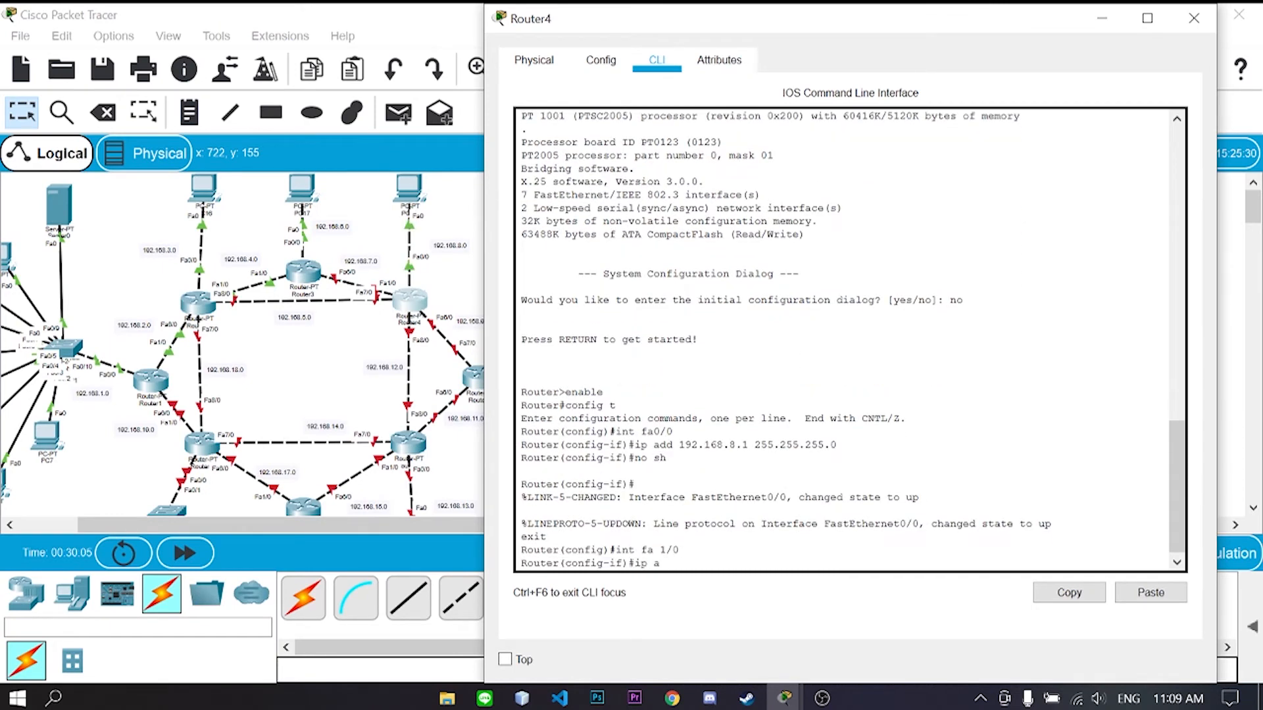
type("dd 192.168.7.2 255.255.255.0")
key("Return")
type("no sh")
key("Return")
type("exit")
key("Return")
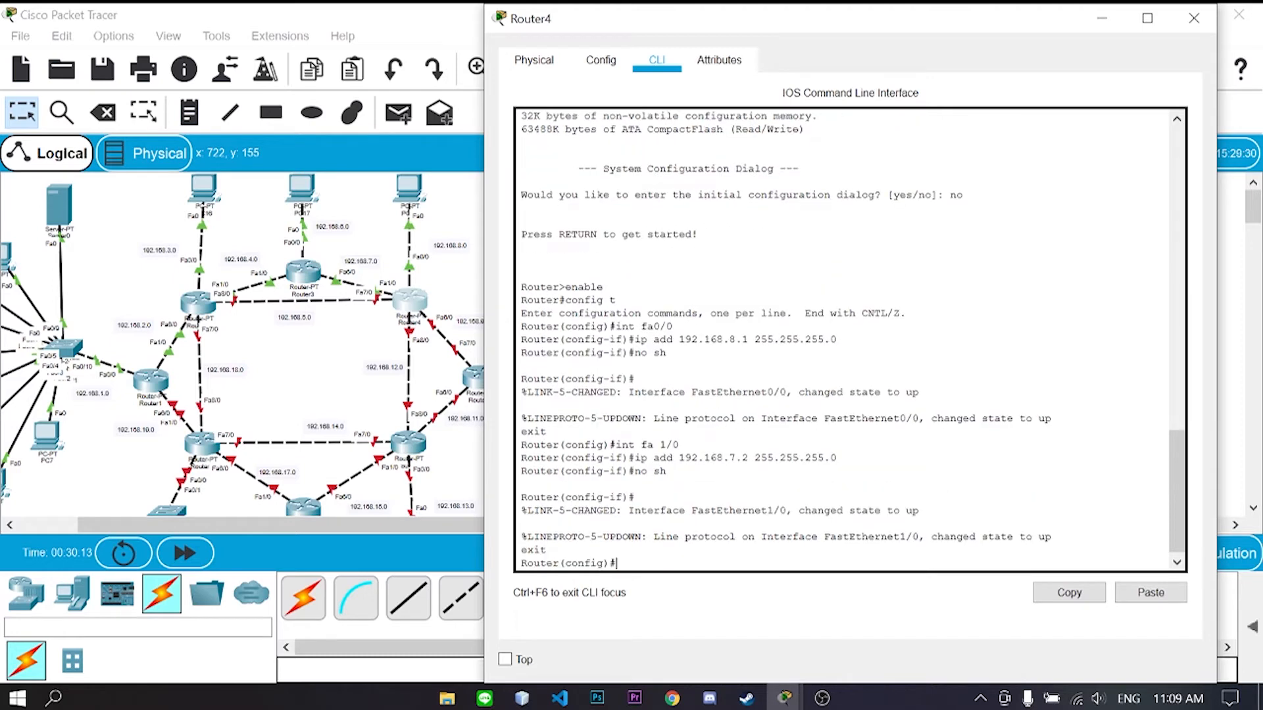
type("int fa 7/0")
key("Return")
type("ip add 192.168.5.2")
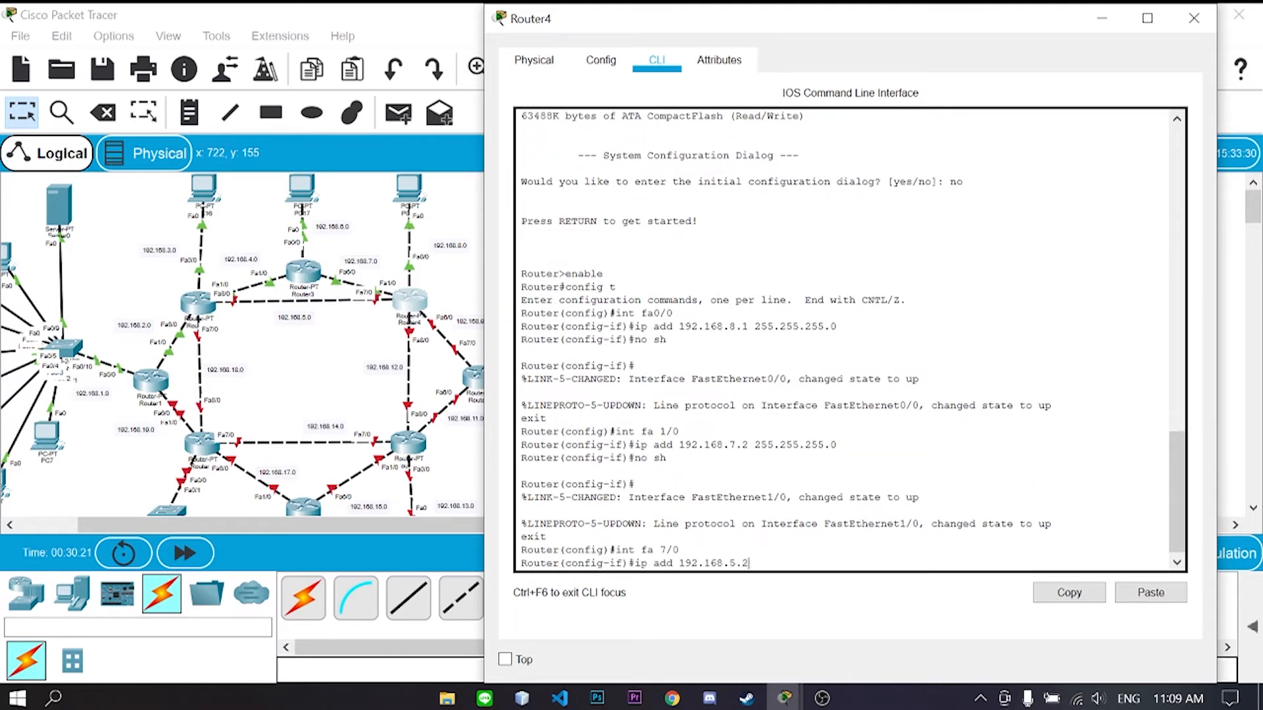
type(" 255.255.255.0")
key("Return")
type("no sh")
key("Return")
type("exit")
- Give Router4's Fa8/0 192.168.12.1/24 and bring it up
key("Return")
type("int")
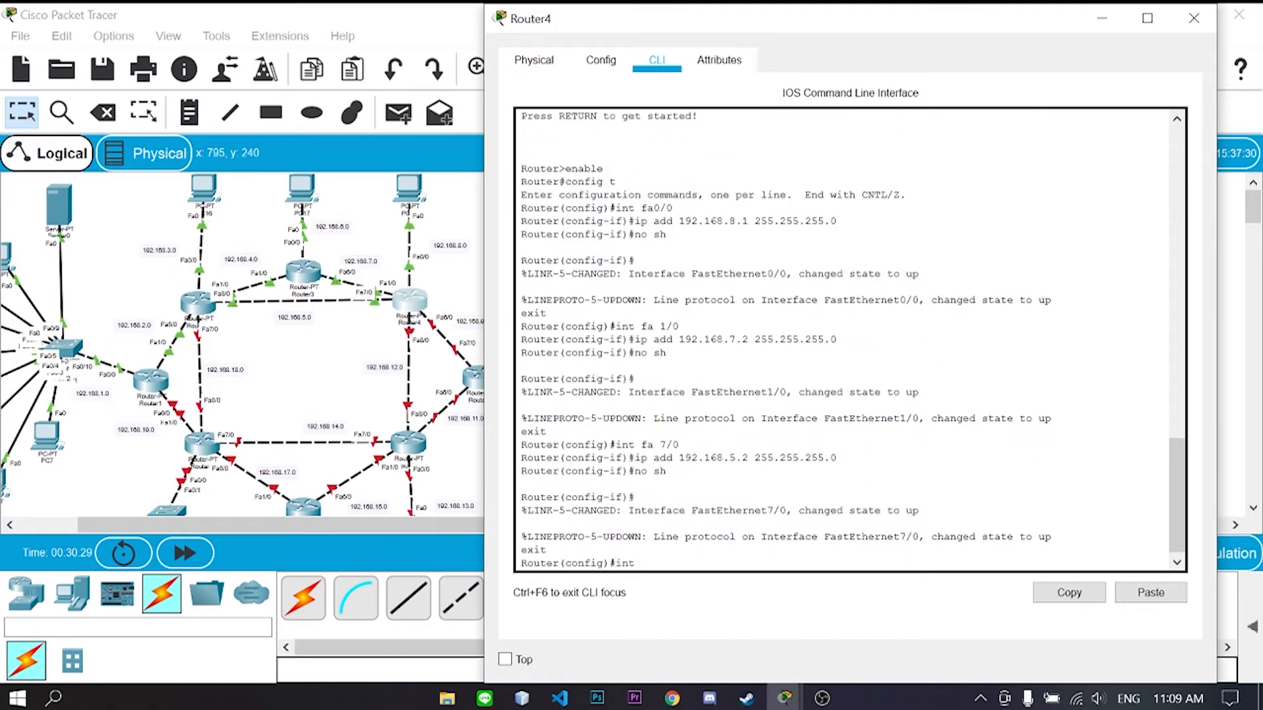
type(" fa 8/0")
key("Return")
type("nfig-if)#ip add 192.168.12.1 255.255.255.0")
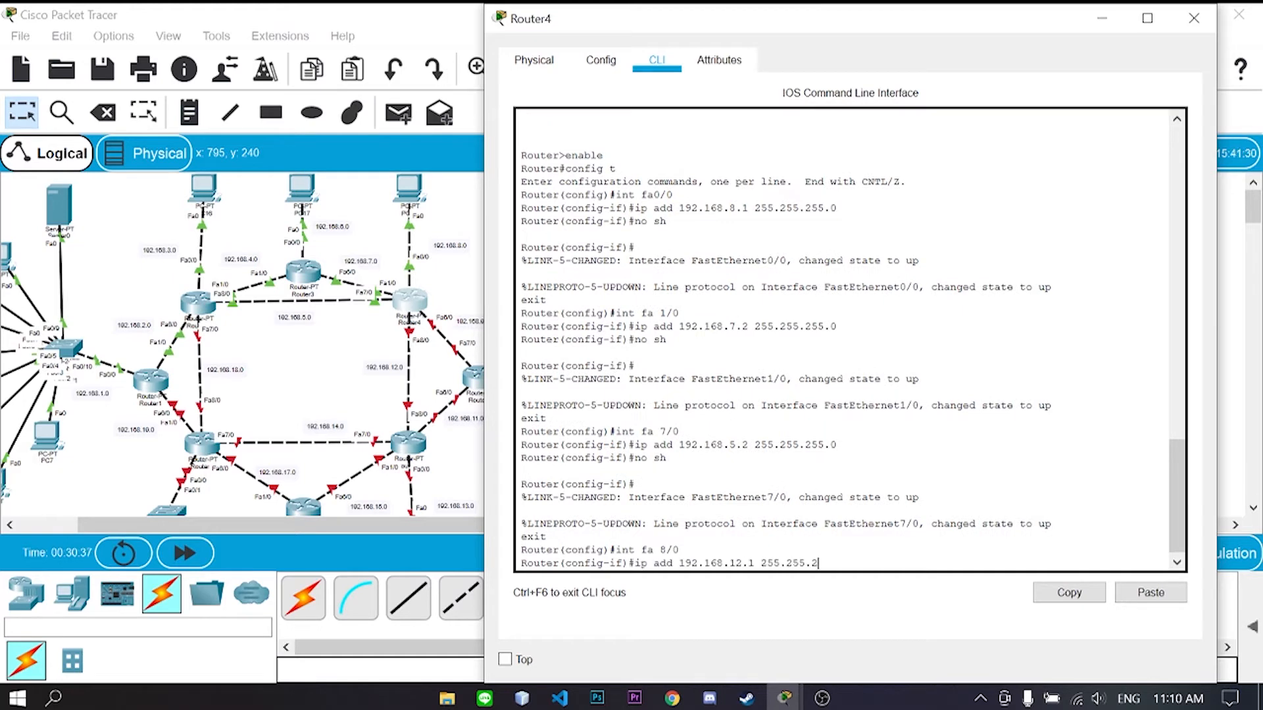
key("Return")
type("no sh")
key("Return")
type("exit")
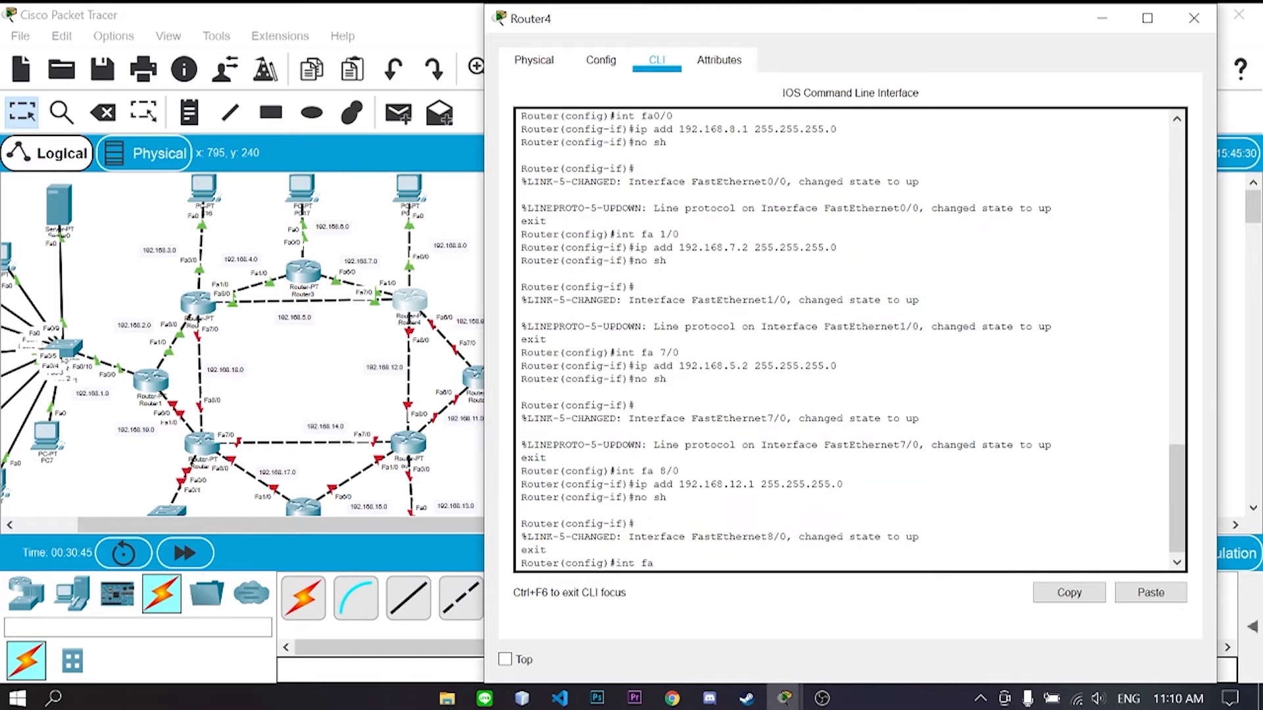
- Assign Fa6/0 192.168.9.1/24, enable it, and minimize the Router4 window
key("Return")
type("ip add 192.168.9.")
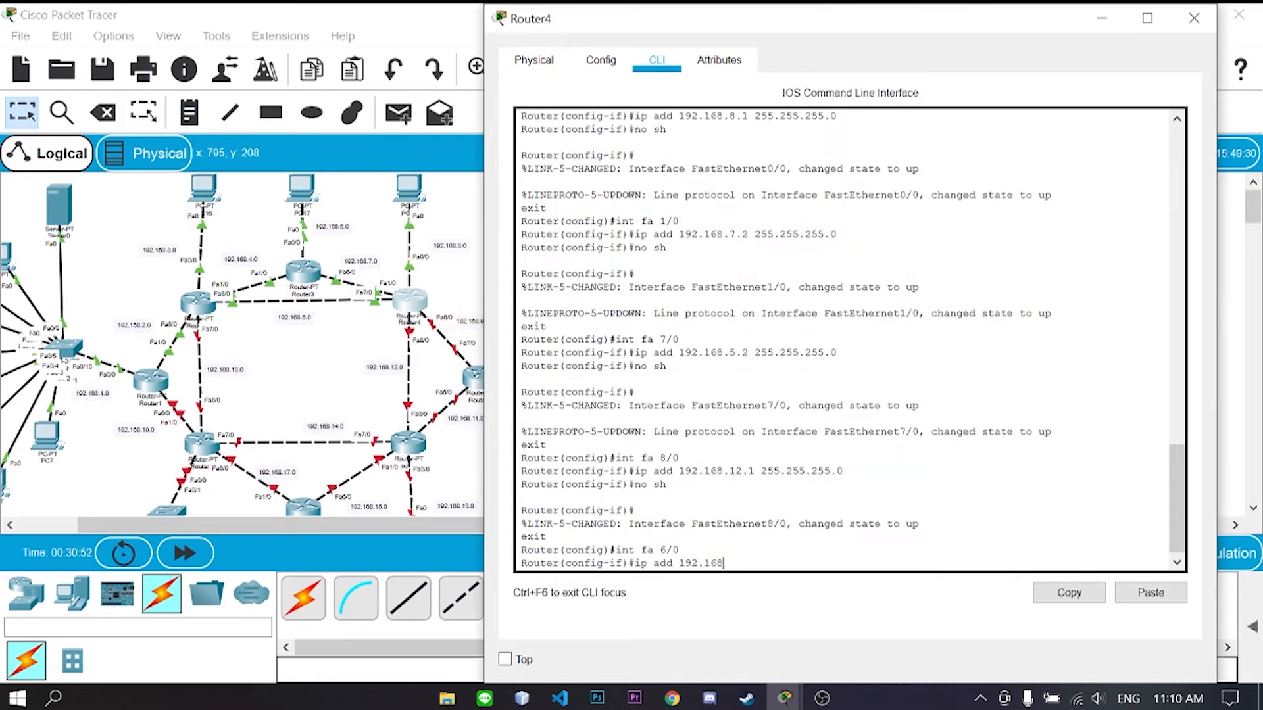
left_click_drag(784, 21, 804, 24)
type("255.255.255.0")
key("Return")
type("no")
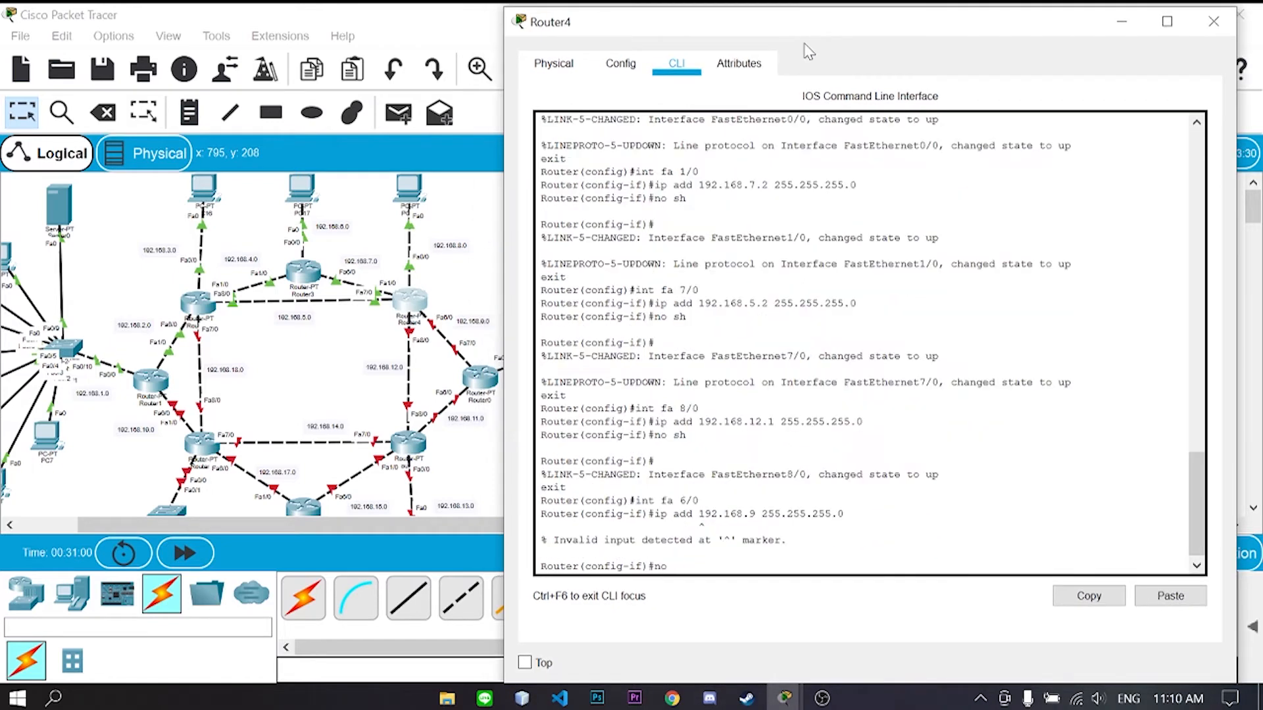
type("192.168.9.1 255.255.255.0")
key("Return")
type("no sh")
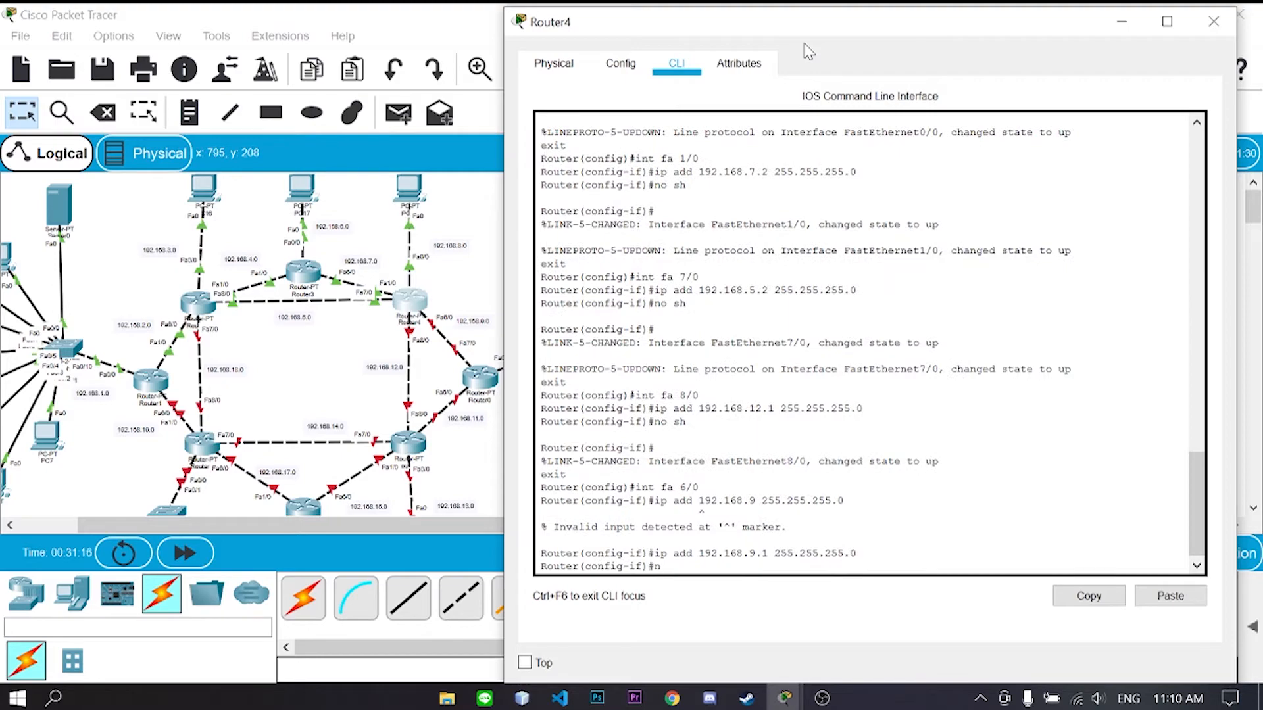
key("Return")
type("exit")
key("Return")
left_click(1121, 21)
- Open Router0's CLI, decline initial setup, and enter global configuration mode
left_click(480, 378)
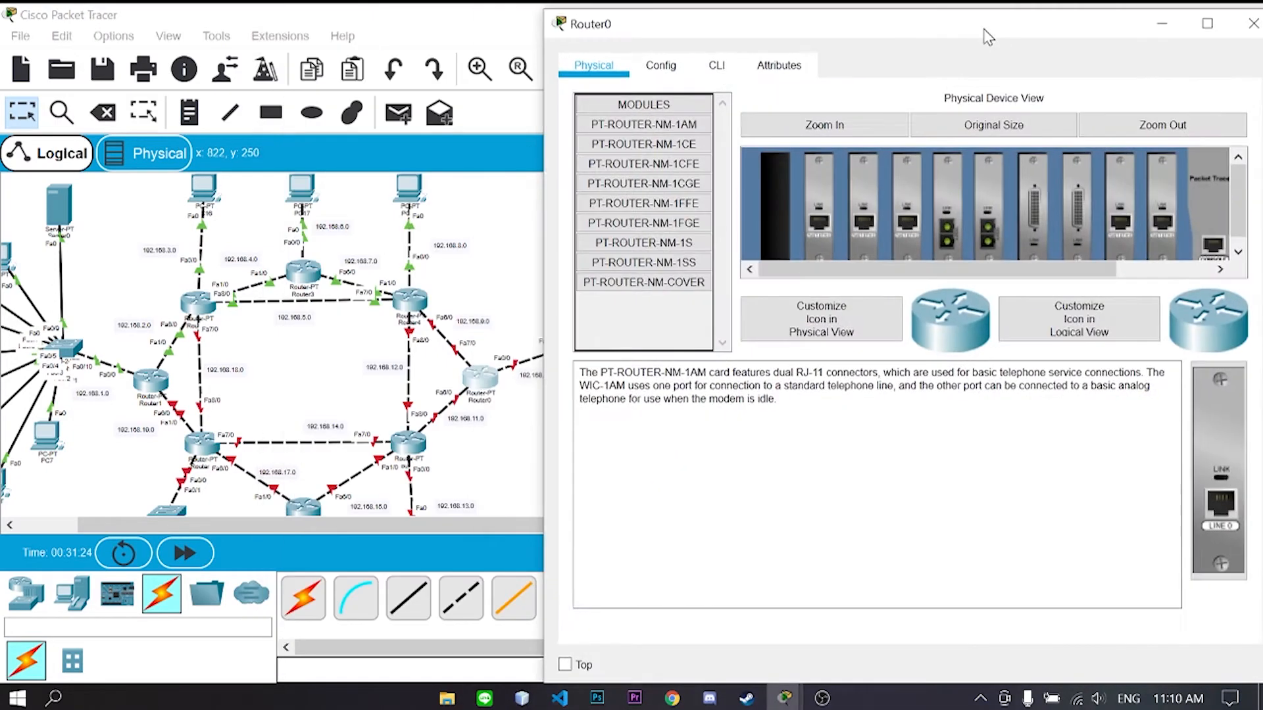
left_click(732, 65)
type("no")
key("Return")
key("Return")
type("enable")
key("Return")
type("config t")
- Give Router0's Fa0/0 192.168.10.1/24 and bring it up
key("Return")
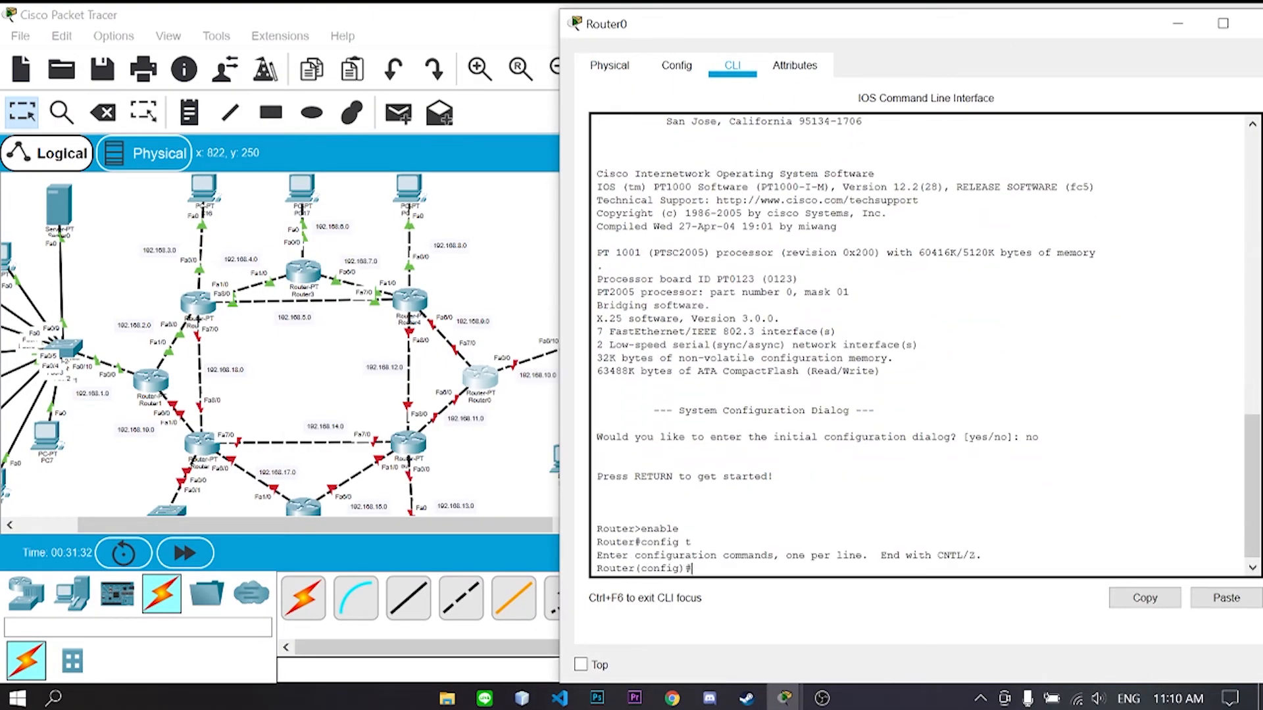
type("int fa 0/0")
key("Return")
type("ip add 192.168.10.1 255.255.255.0")
key("Return")
type("no sh")
key("Return")
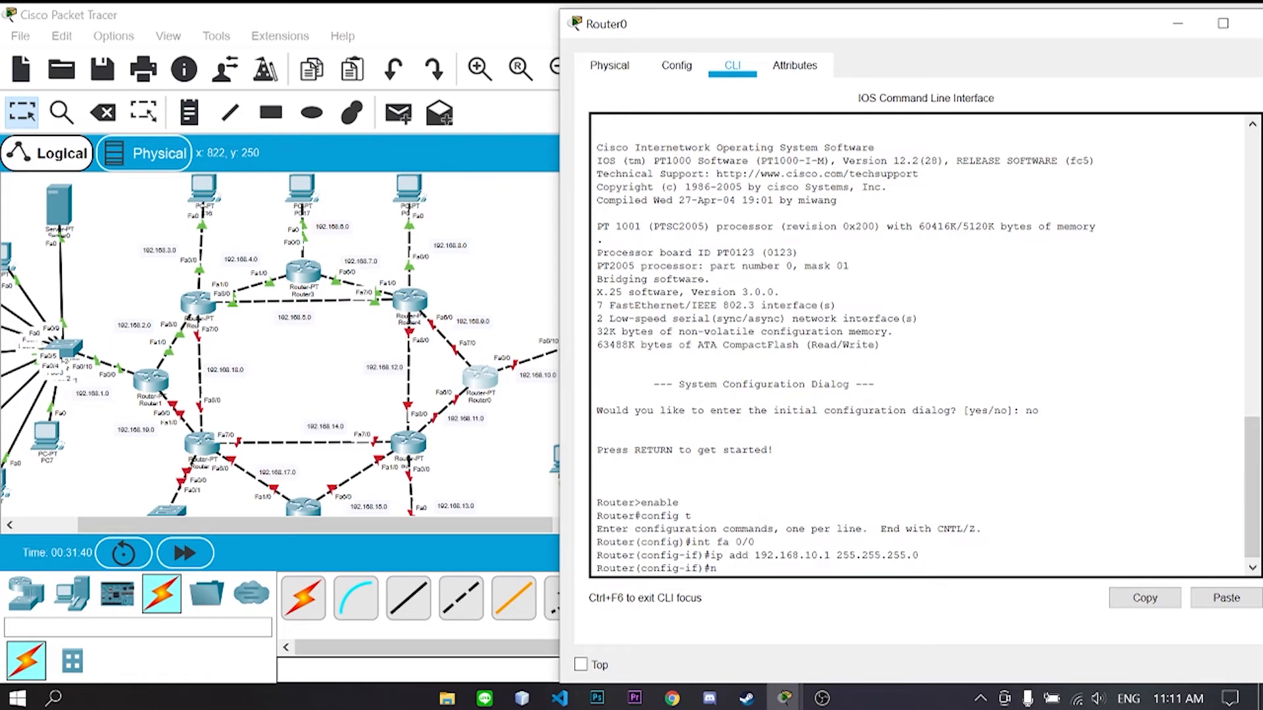
type("exit")
key("Return")
- Give Fa7/0 192.168.9.2/24 and bring it up
type("int fa 7/0")
key("Return")
type("ip add 192.1")
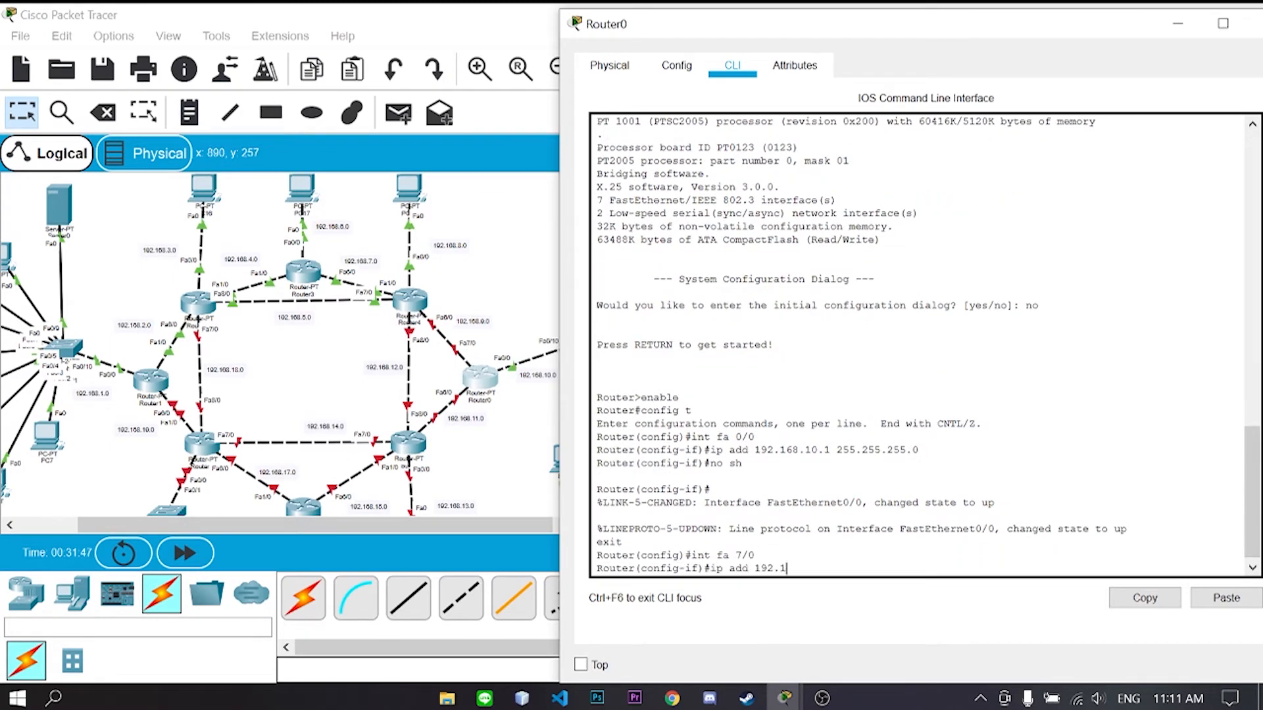
type("68.9.2 255.255.255.0")
key("Return")
type("no sh")
key("Return")
type("exit")
- Assign Fa6/0 192.168.11.1/24, enable it, and close Router0's window
key("Return")
type("int fa 6/0")
key("Return")
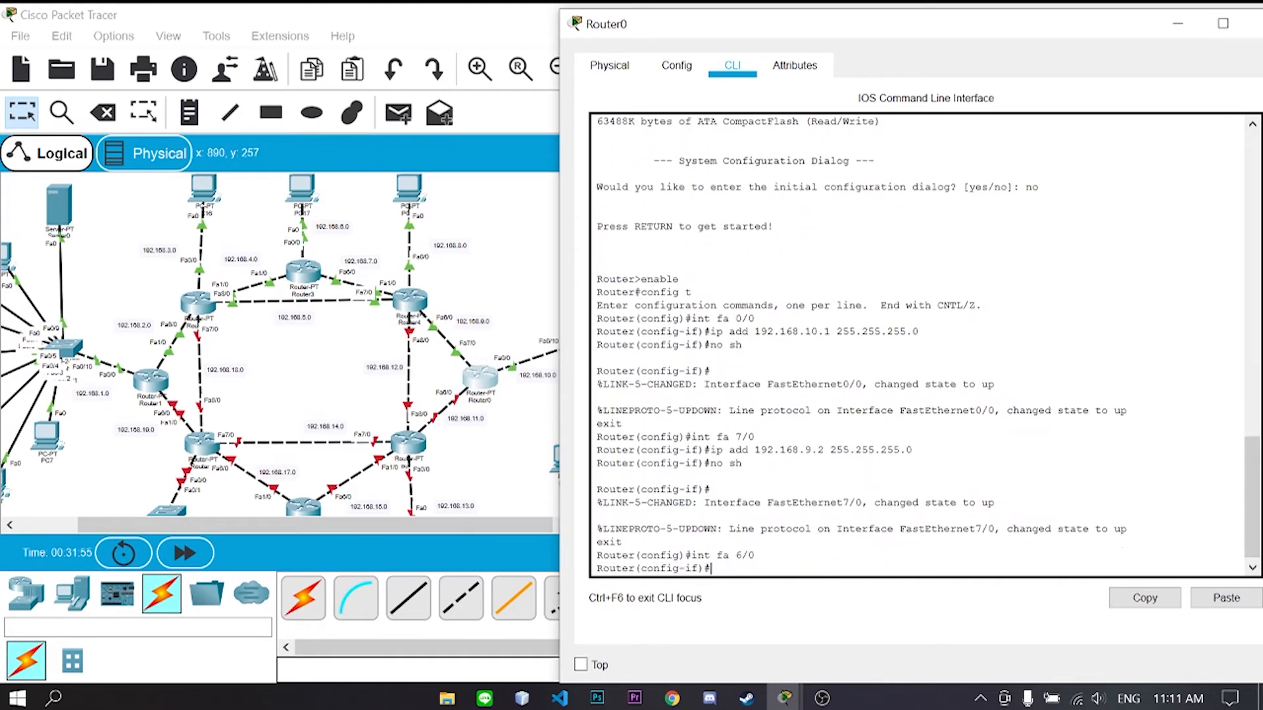
type(".255.0")
key("Return")
type("no sh")
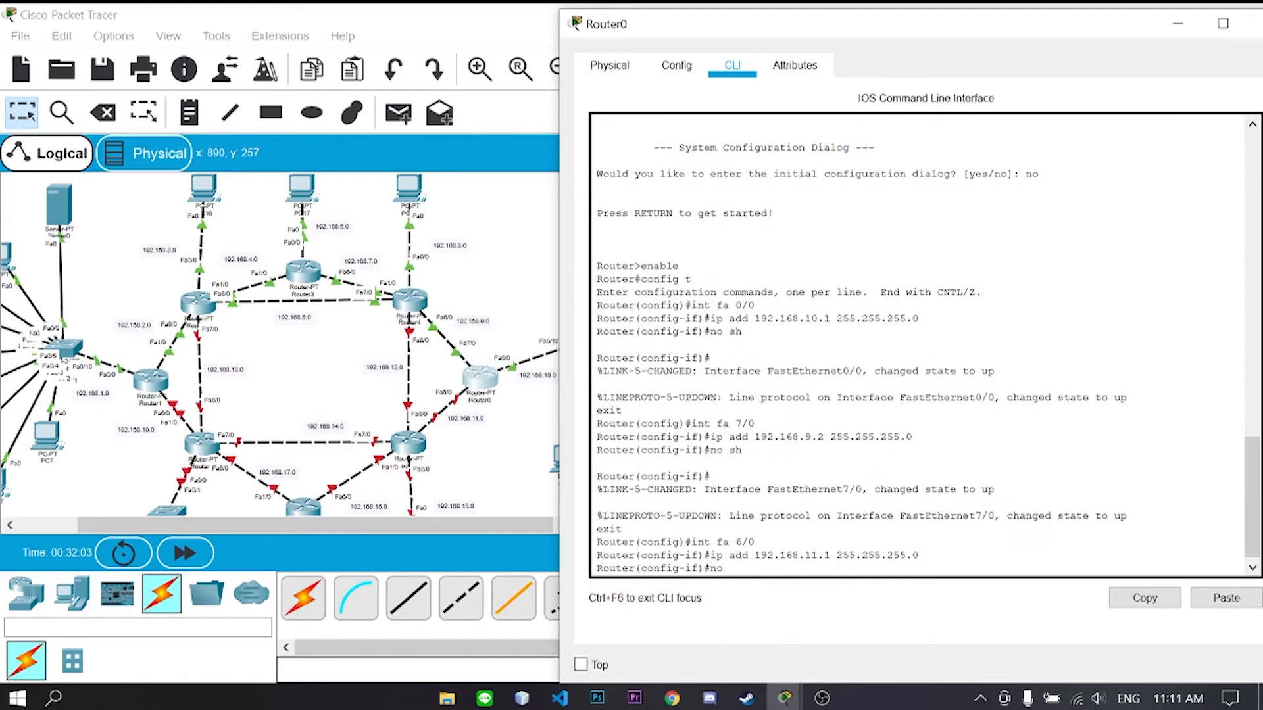
key("Return")
type("exit")
key("Return")
left_click(1256, 24)
- Open Router7's CLI, decline initial setup, and enter global configuration mode
left_click(408, 443)
left_click_drag(842, 18, 906, 28)
left_click(684, 60)
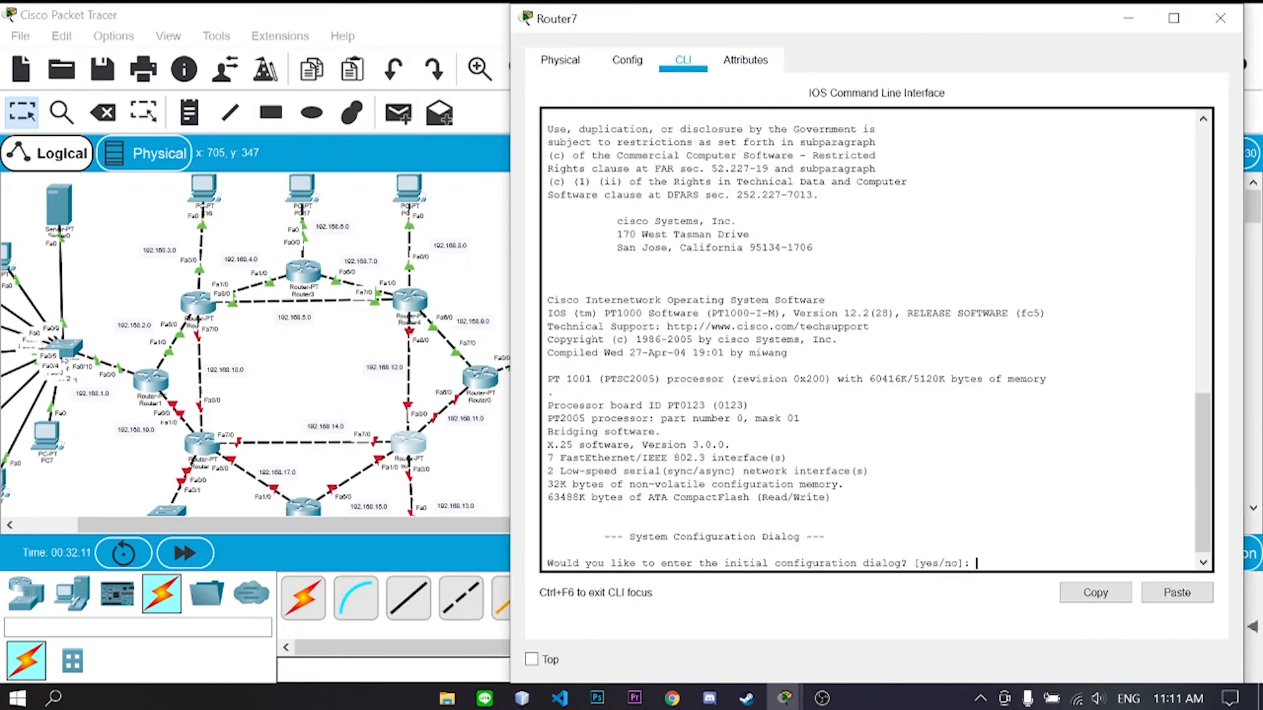
type("no")
key("Return")
key("Return")
type("enable")
key("Return")
type("config t")
- Give Router7's Fa8/0 192.168.12.2/24 and enable it, correcting a mistaken 192.168.11.2 entry
key("Return")
type("int fa 8/0")
key("Return")
type("i")
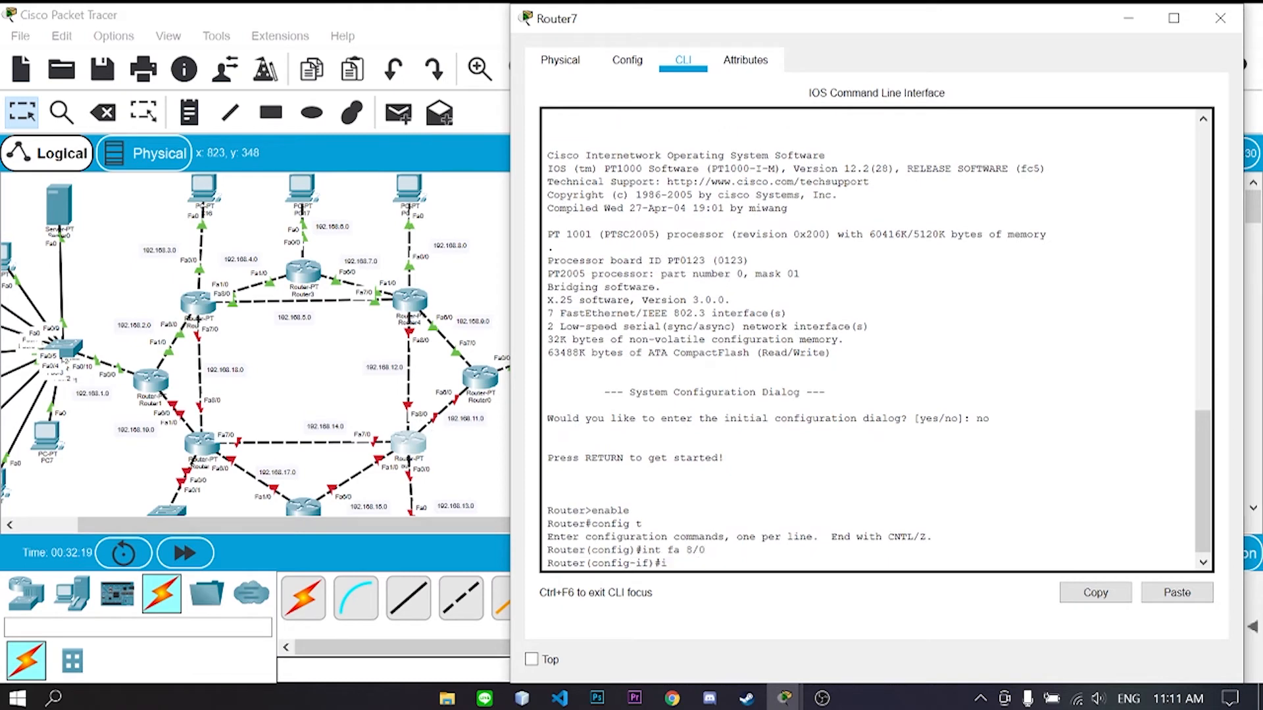
type("p add 192.168.11.2 255.255.255.0")
key("Return")
type("no sh")
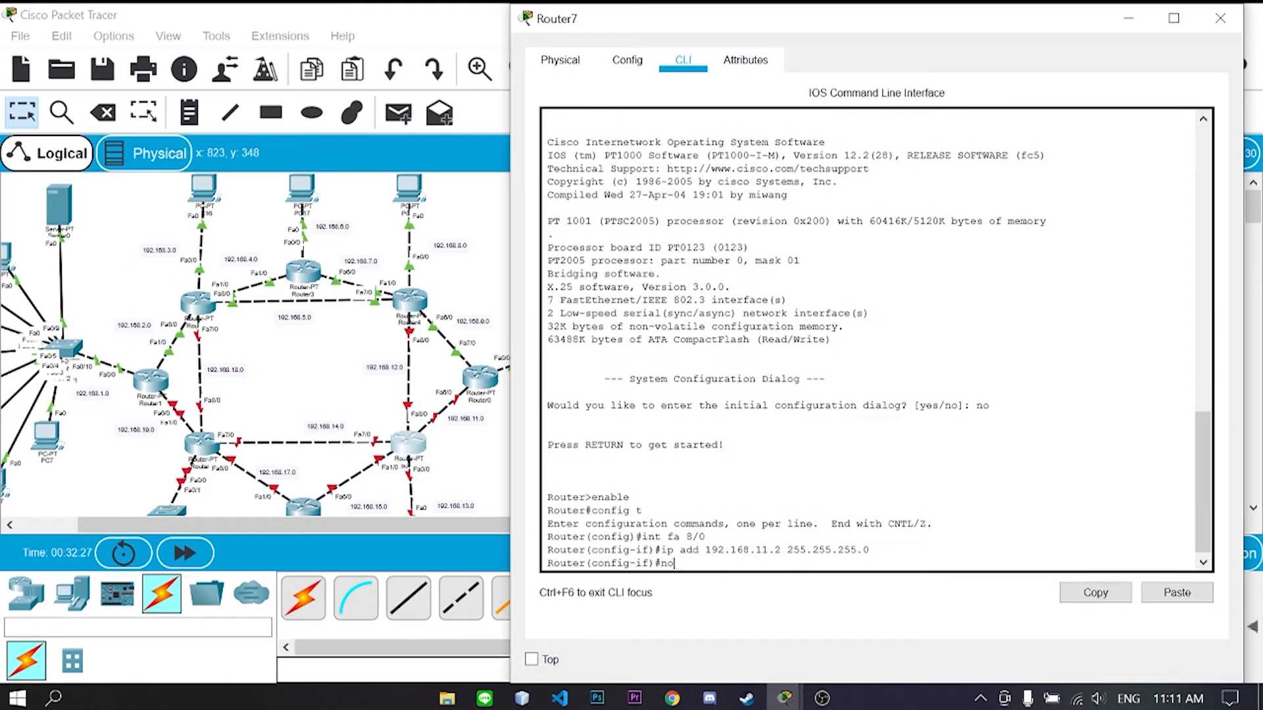
key("Return")
type("ex")
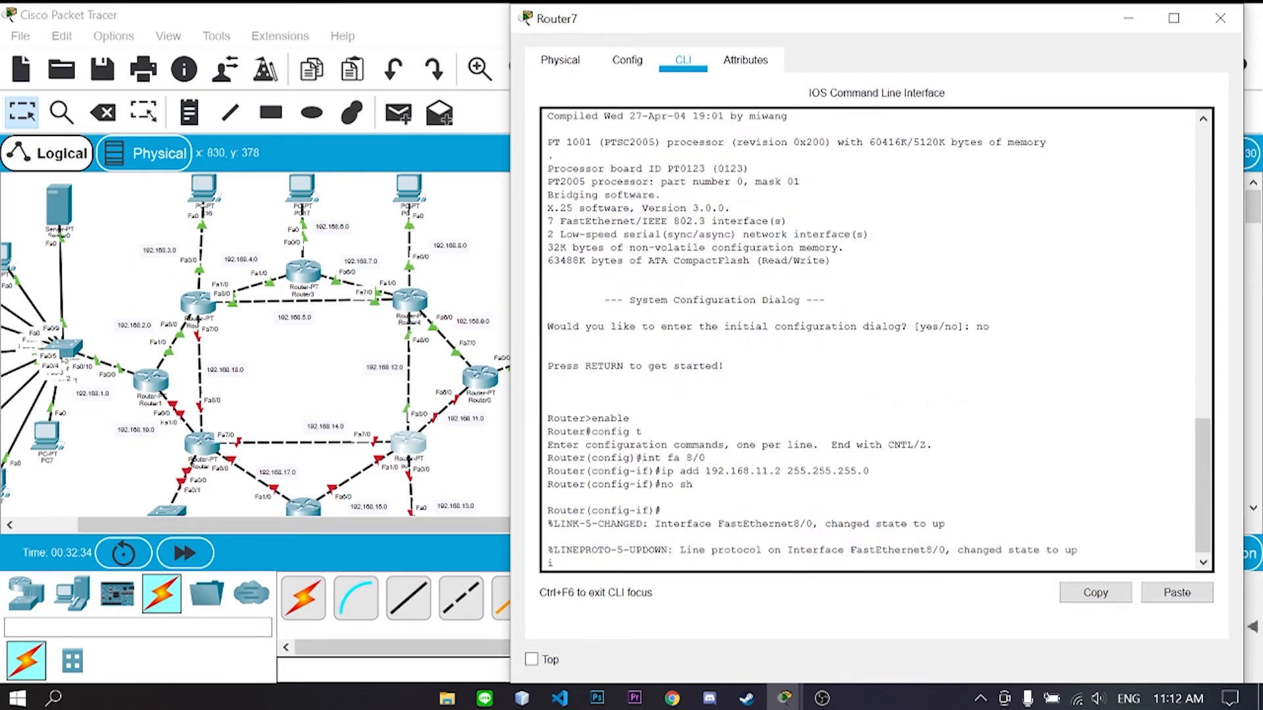
type("int fa 8/0")
key("Return")
type("ip add 192.168.")
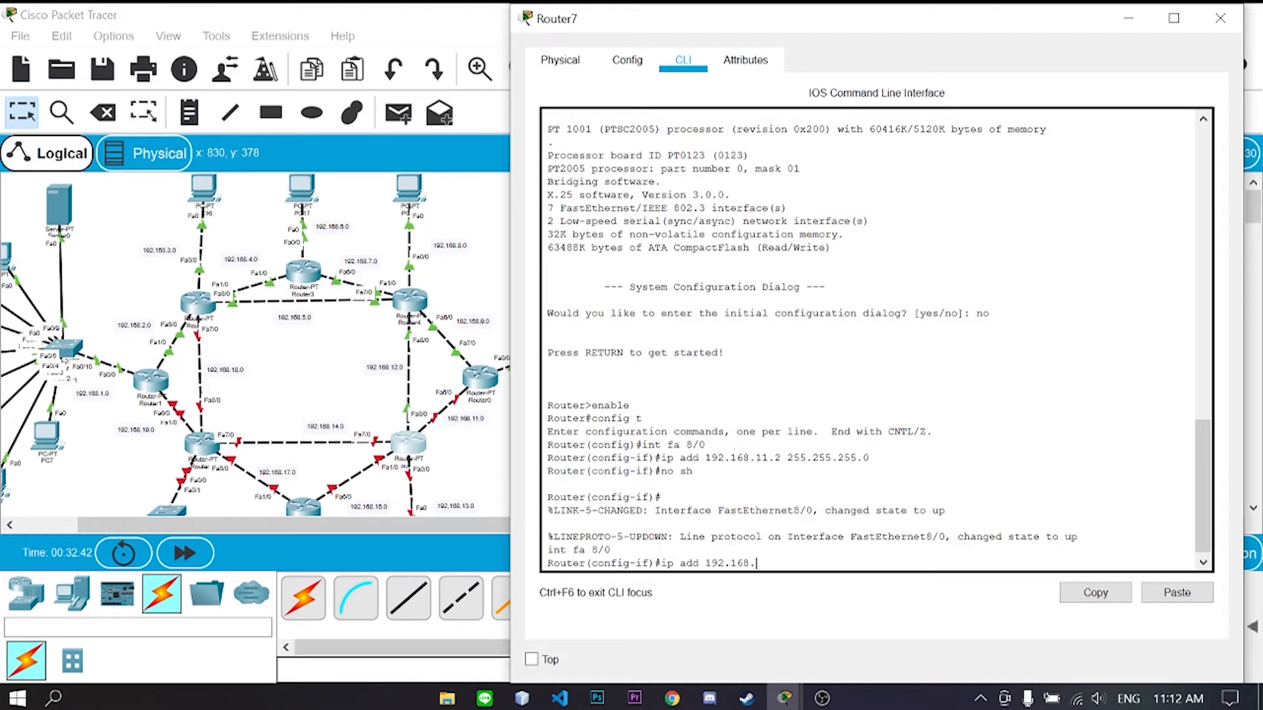
type("12.2 255.255.255.0")
key("Return")
type("no sh")
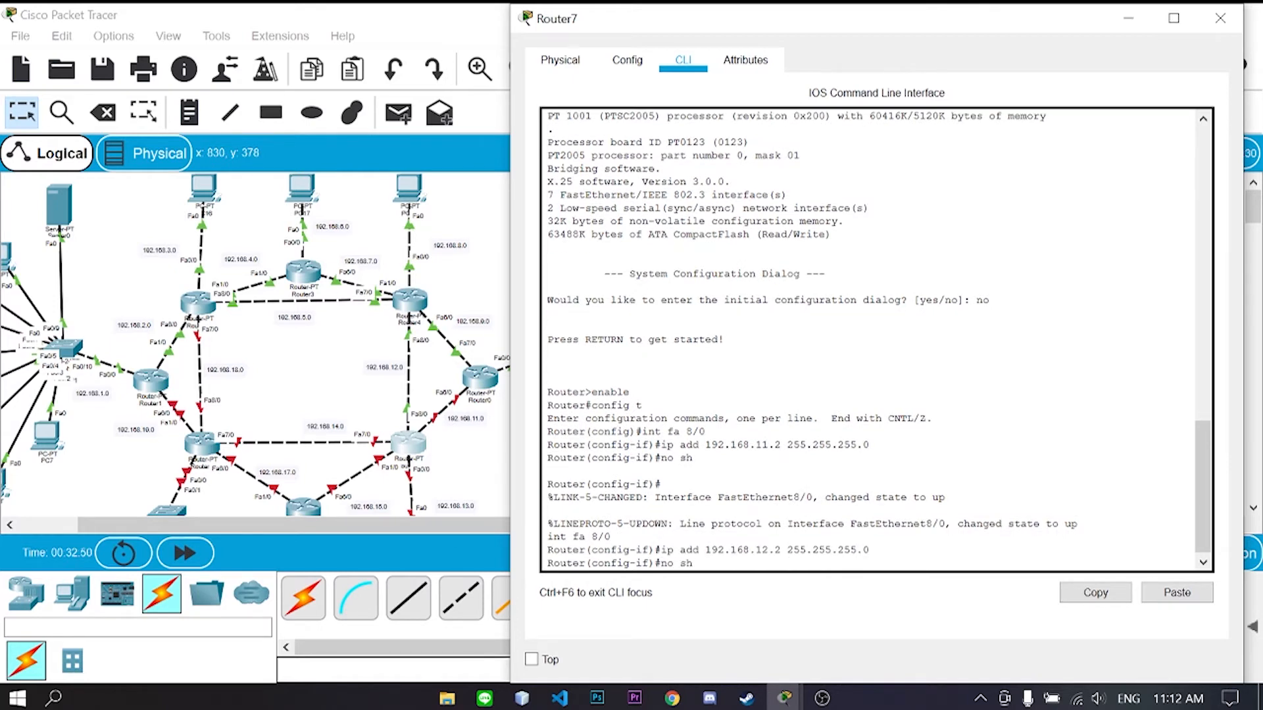
key("Return")
- Address Fa6/0 192.168.11.2, Fa0/0 192.168.13.1, Fa1/0 192.168.15.1, Fa7/0 192.168.14.1, all /24
left_click(466, 471)
left_click_drag(409, 443, 401, 447)
scroll(453, 416, "down", 1)
left_click(785, 697)
left_click(849, 635)
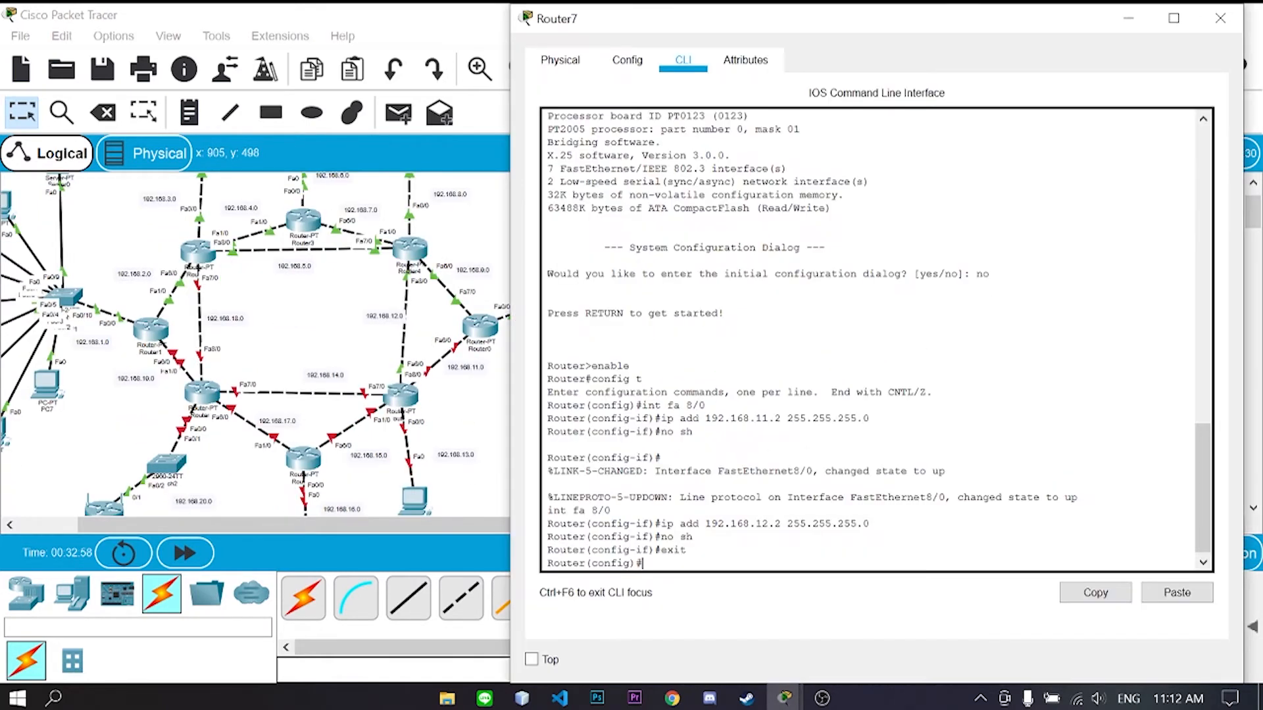
key("Return")
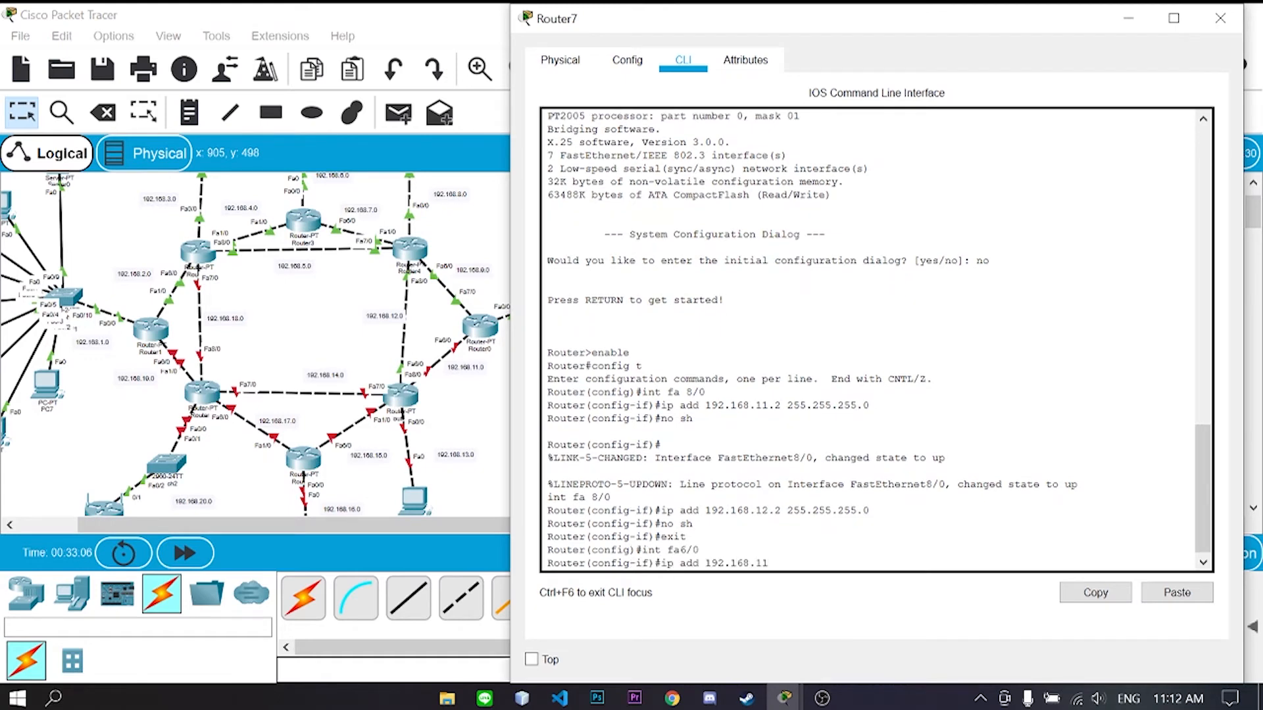
type("ip add 192.168.11.2 255.255.255.0 no sh exit ")
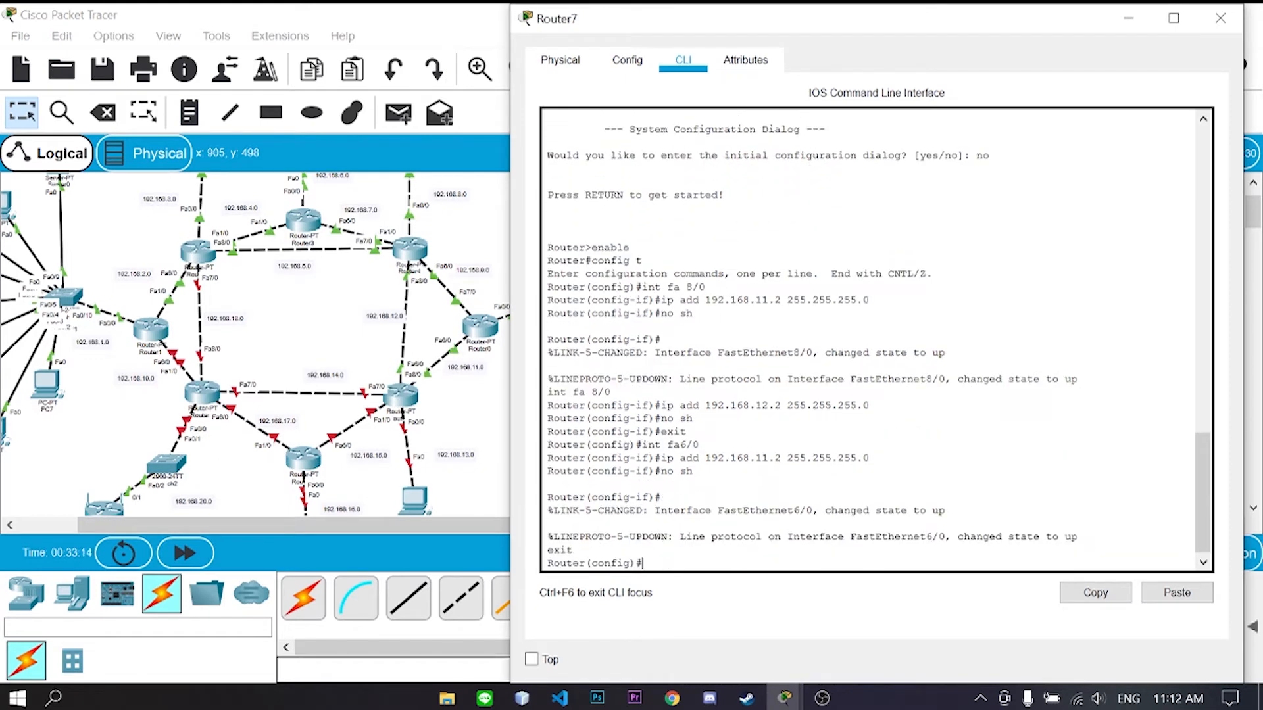
type("int fa0/0 ip add 192.168.13")
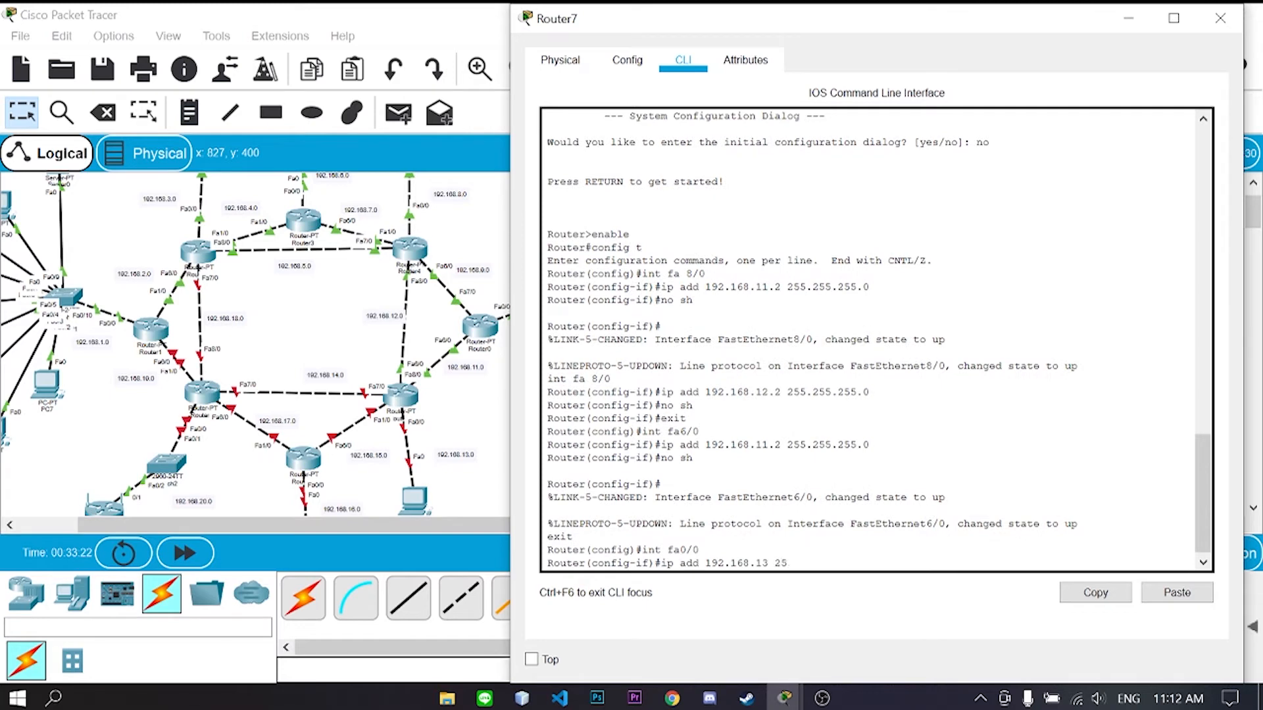
type(".1 255.255.255.0 no sh exit int fa 1/0 ip ")
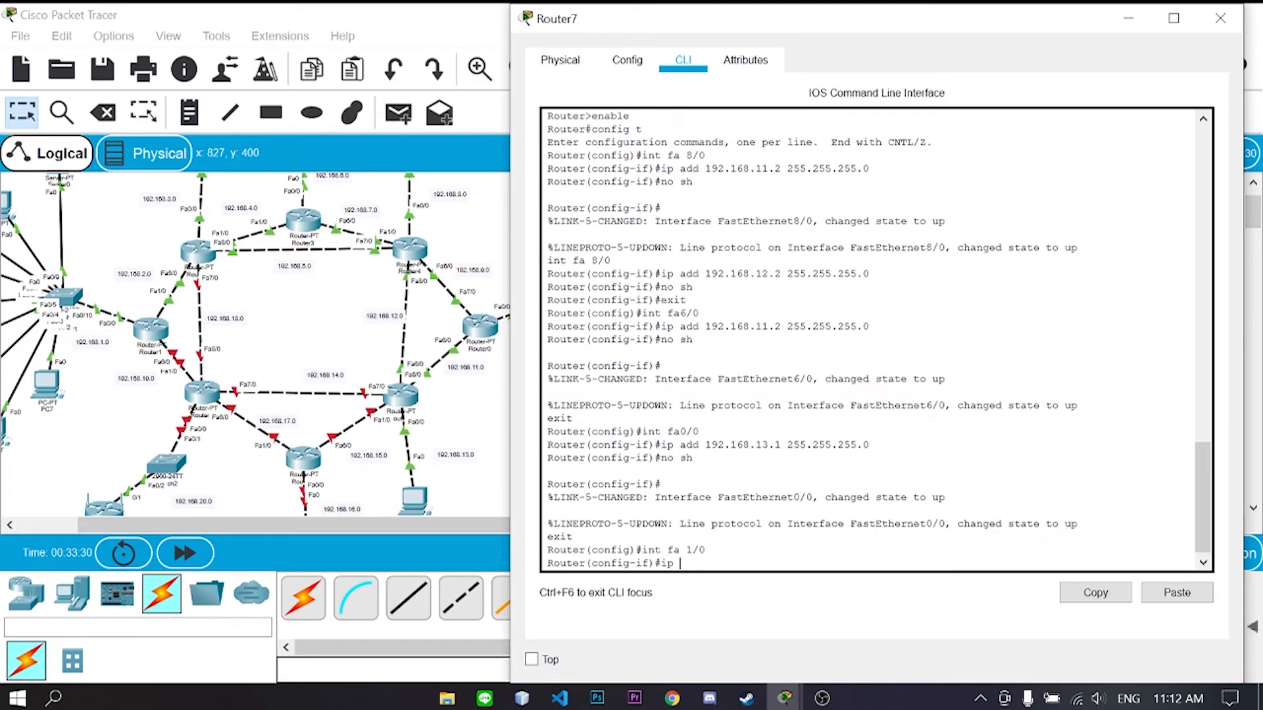
type("add 192.168.15.1 255.255.255.0")
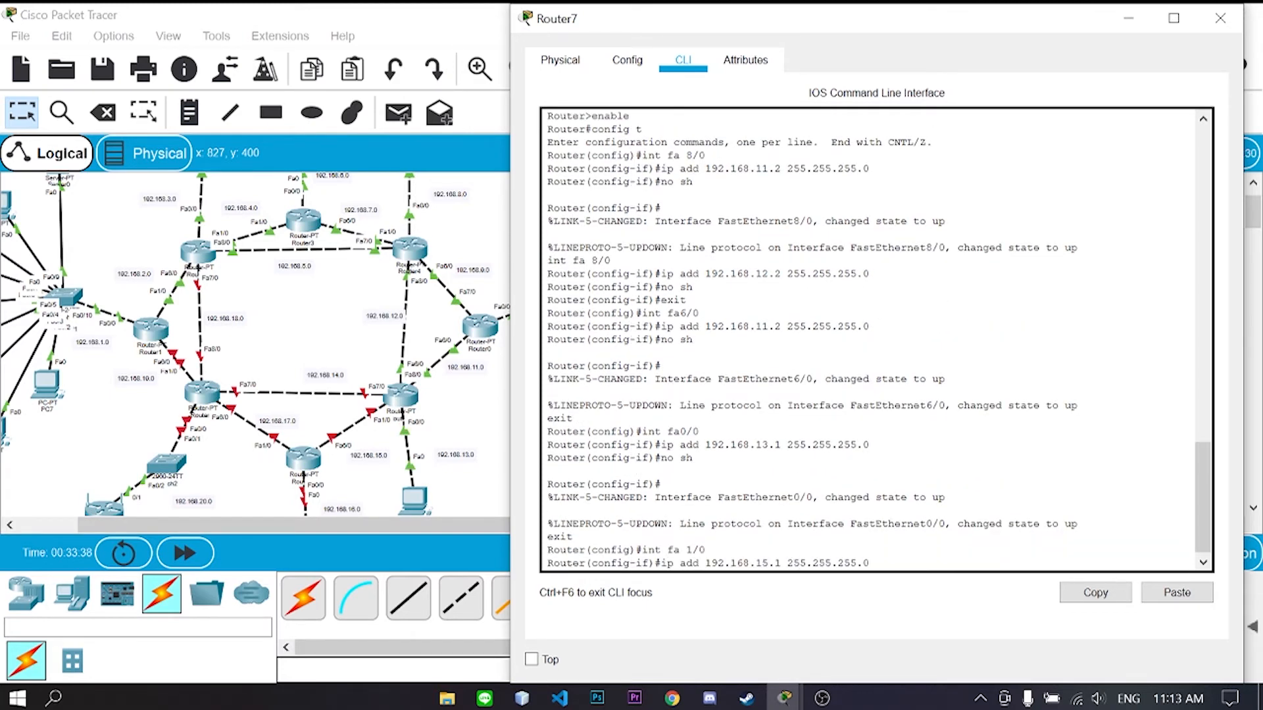
type(" no sh exit int fa 7/0 ip add 192.168.14.1")
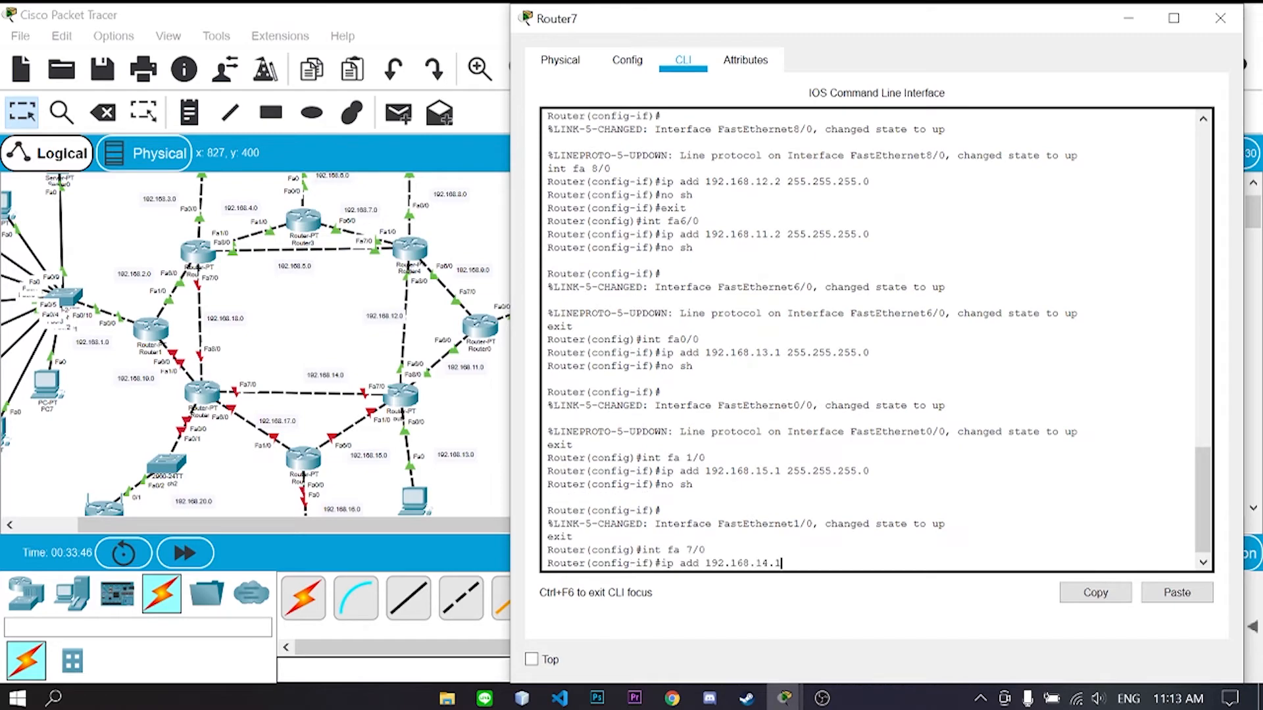
type(" 255.255.255.0 no sh")
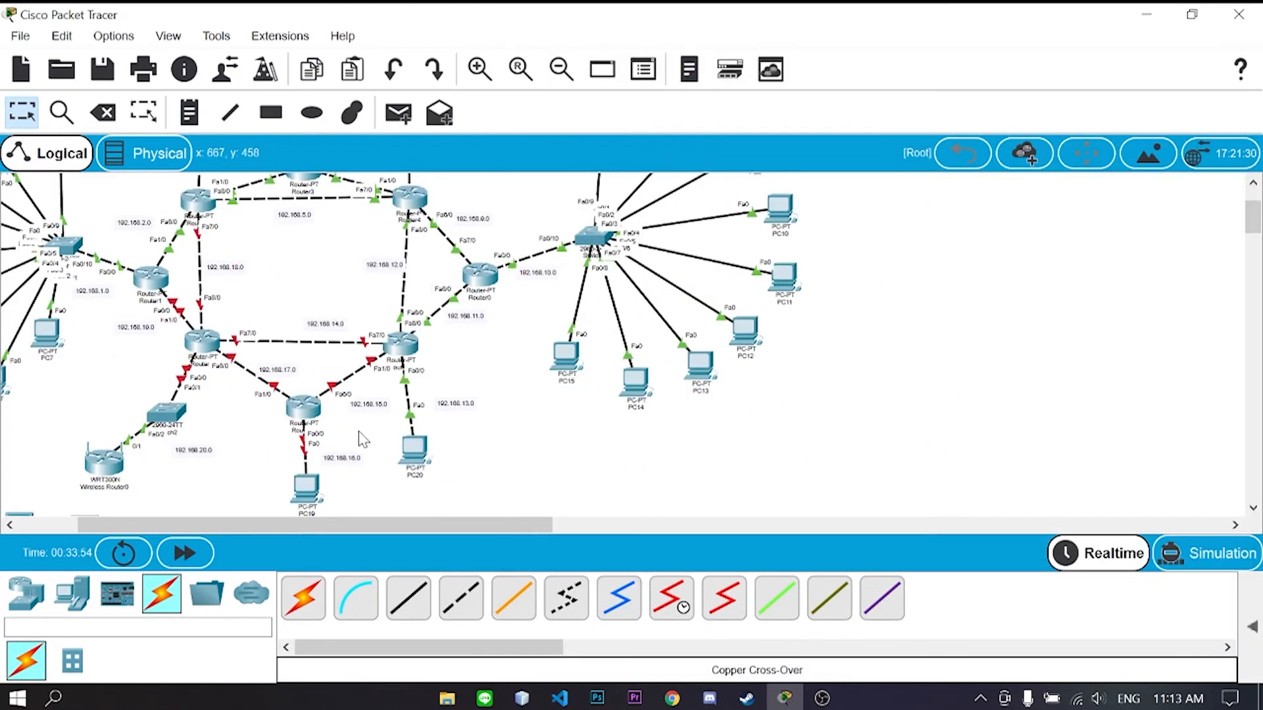
- Open Router6's CLI and enter privileged and global configuration mode
left_click(303, 411)
left_click_drag(617, 23, 820, 30)
left_click(639, 60)
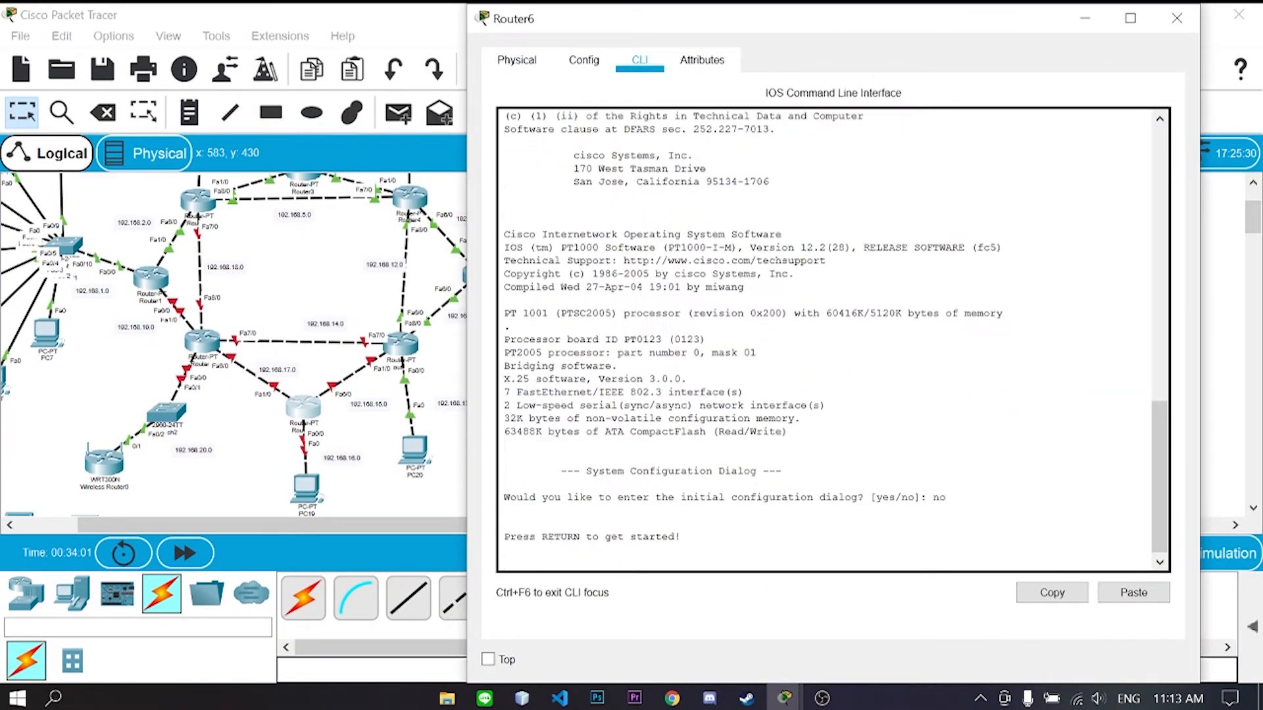
key("Return")
type("enab")
key("Return")
type("config t")
- Give Router6's Fa0/0 192.168.16.1/24 and bring it up
key("Return")
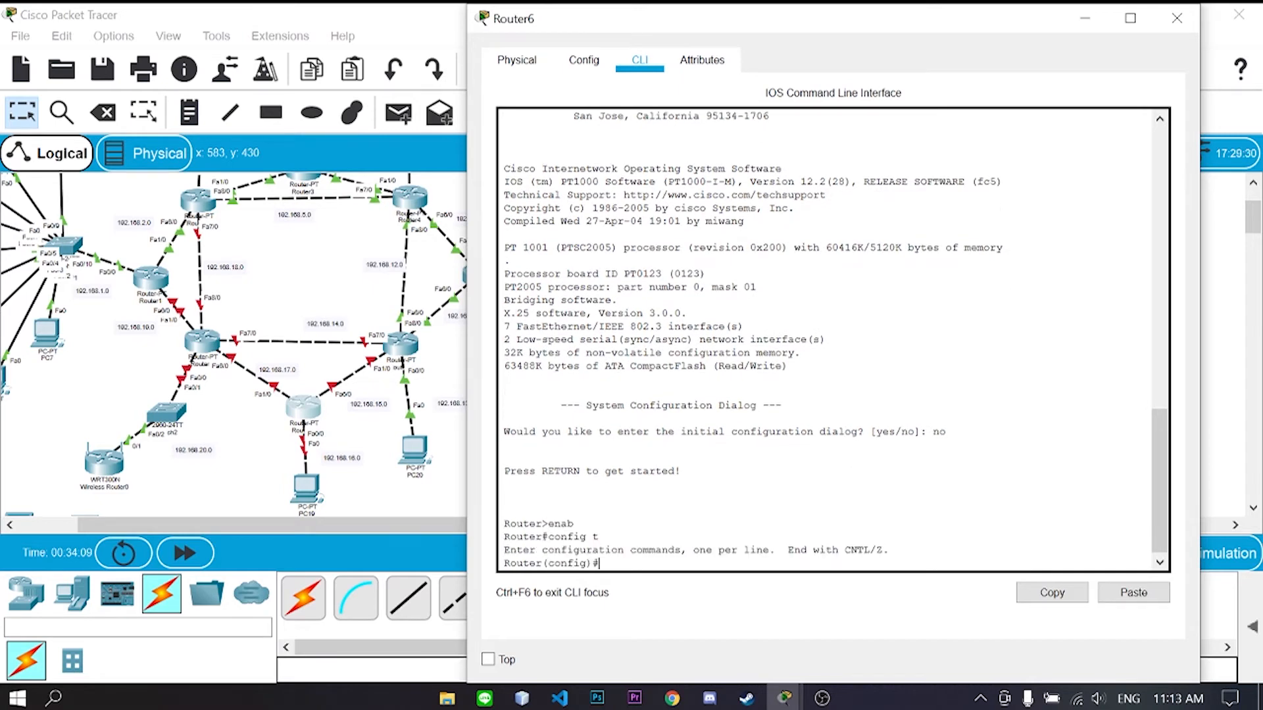
type("int fa 0/0")
key("Return")
type("ip add 192.168")
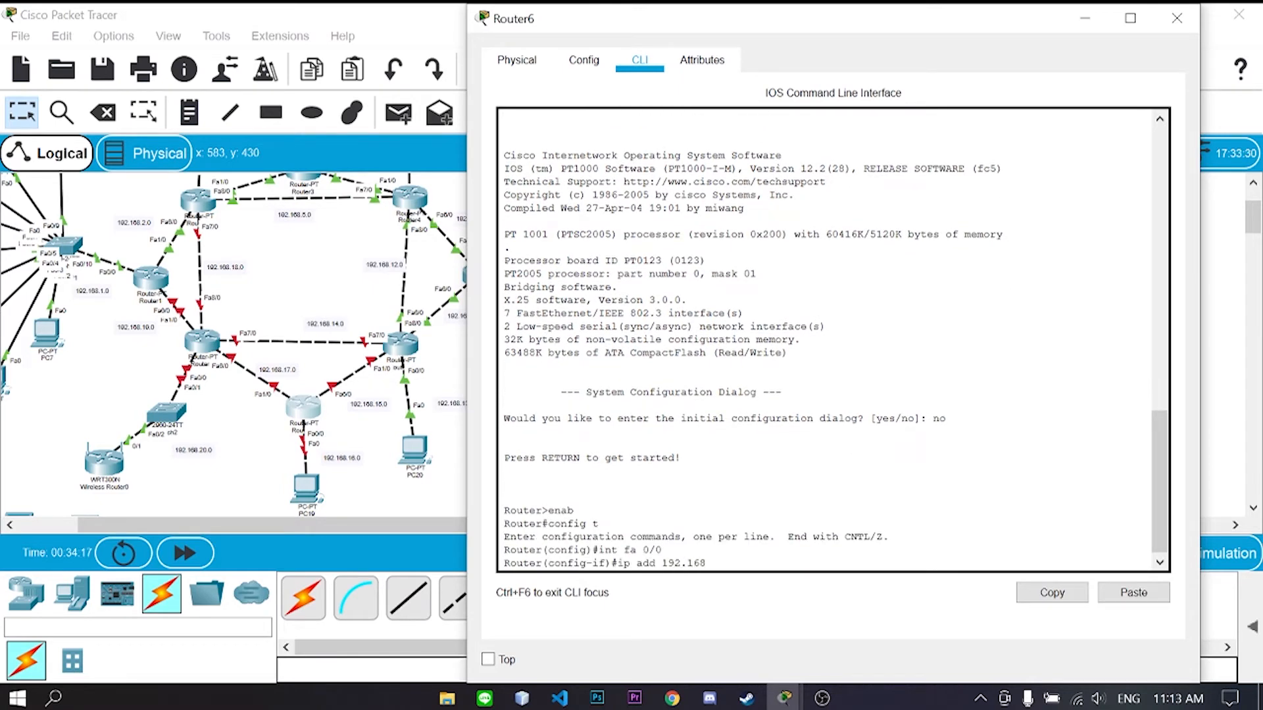
type(".16.1 255.255.255.0")
key("Return")
type("no sh")
- Give Fa1/0 192.168.17.1/24, fixing the mistyped mask, and enable it
key("Return")
type("exit")
key("Return")
type("i")
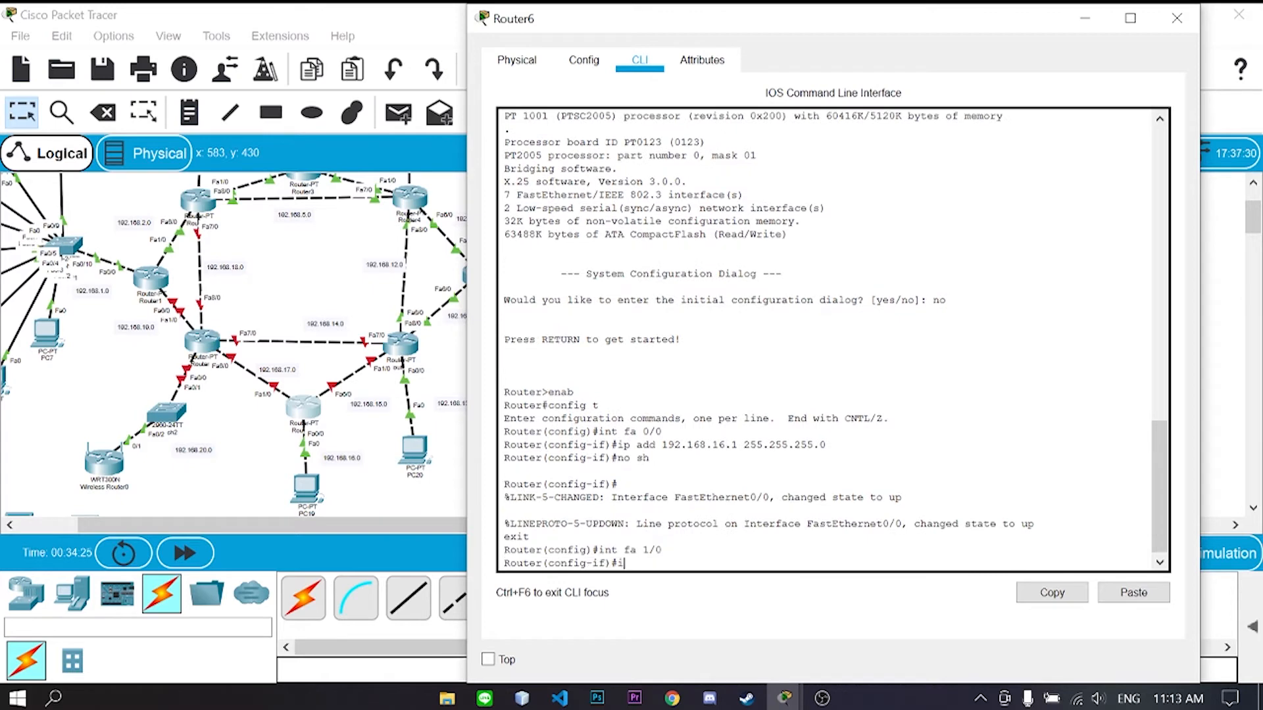
type("nt fa 1/0 Router(config-if)#ip add 192.168.17.1 255.255.0")
key("Return")
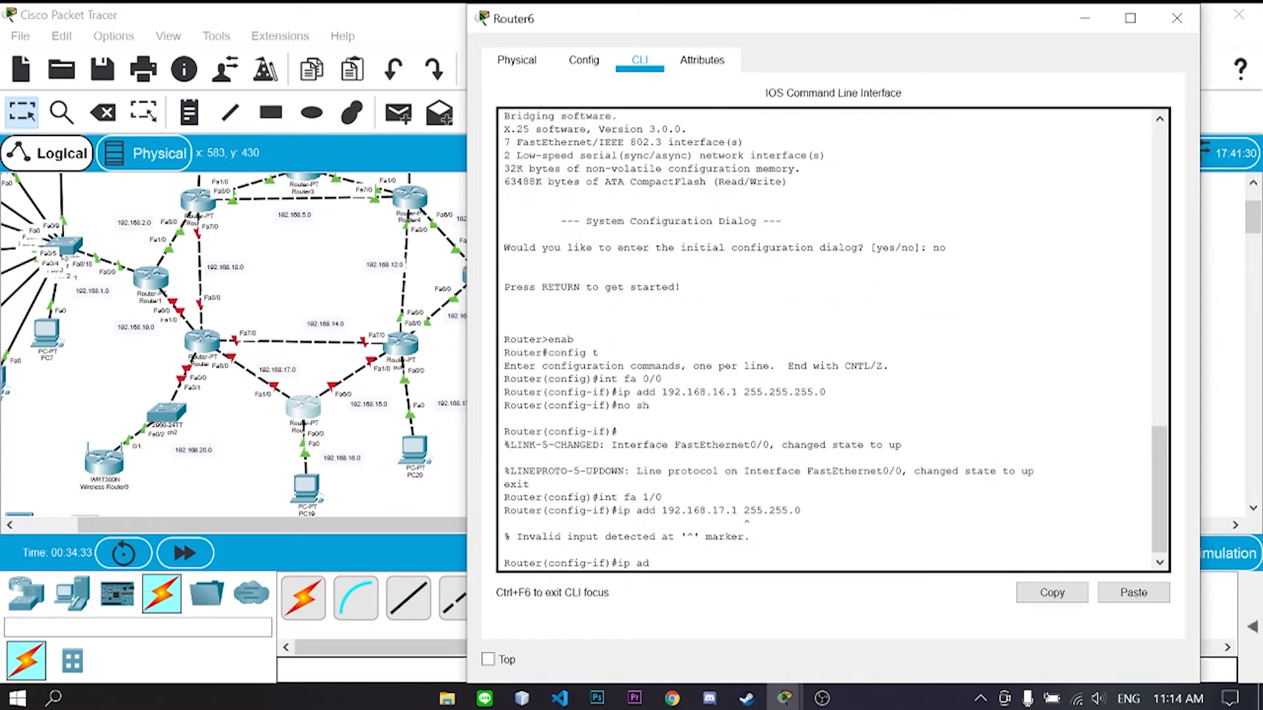
type("255.255.0")
key("Return")
type("no sh")
key("Return")
type("exit")
key("Return")
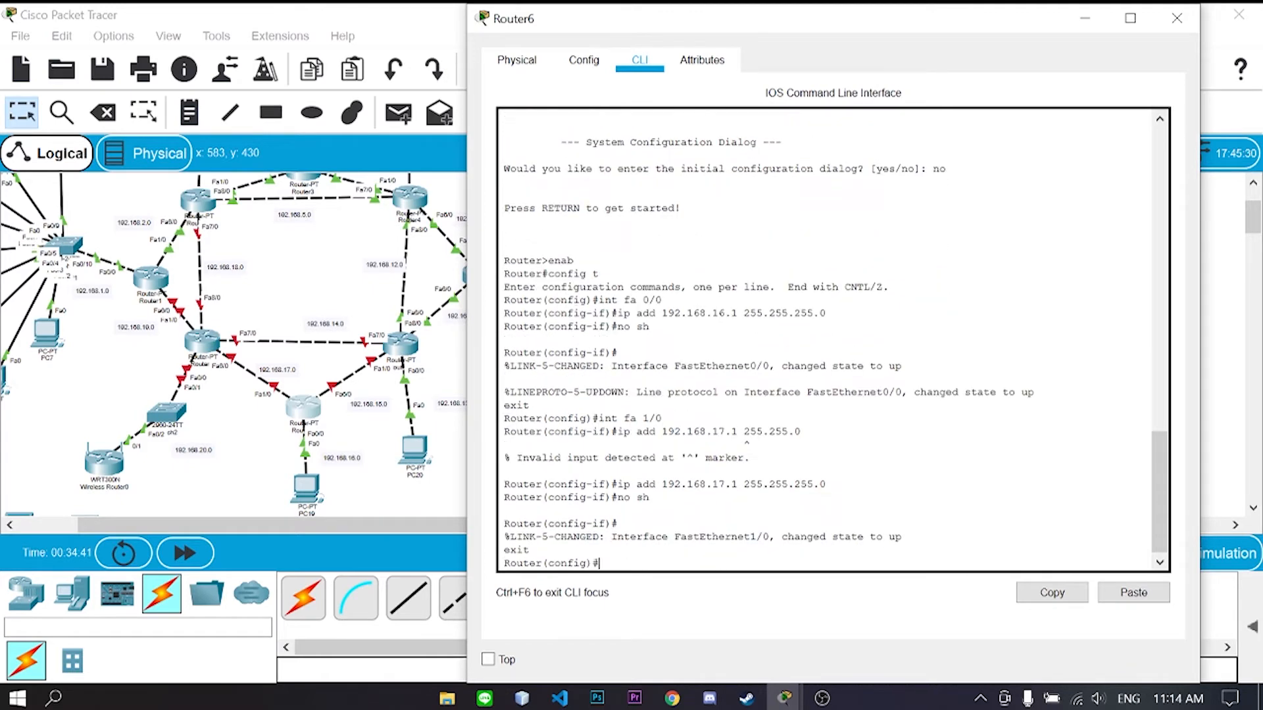
- Assign Fa6/0 192.168.15.2/24, enable it, and close Router6's window
type("int fa 6/0 ip add")
type(" 192.168.15.2")
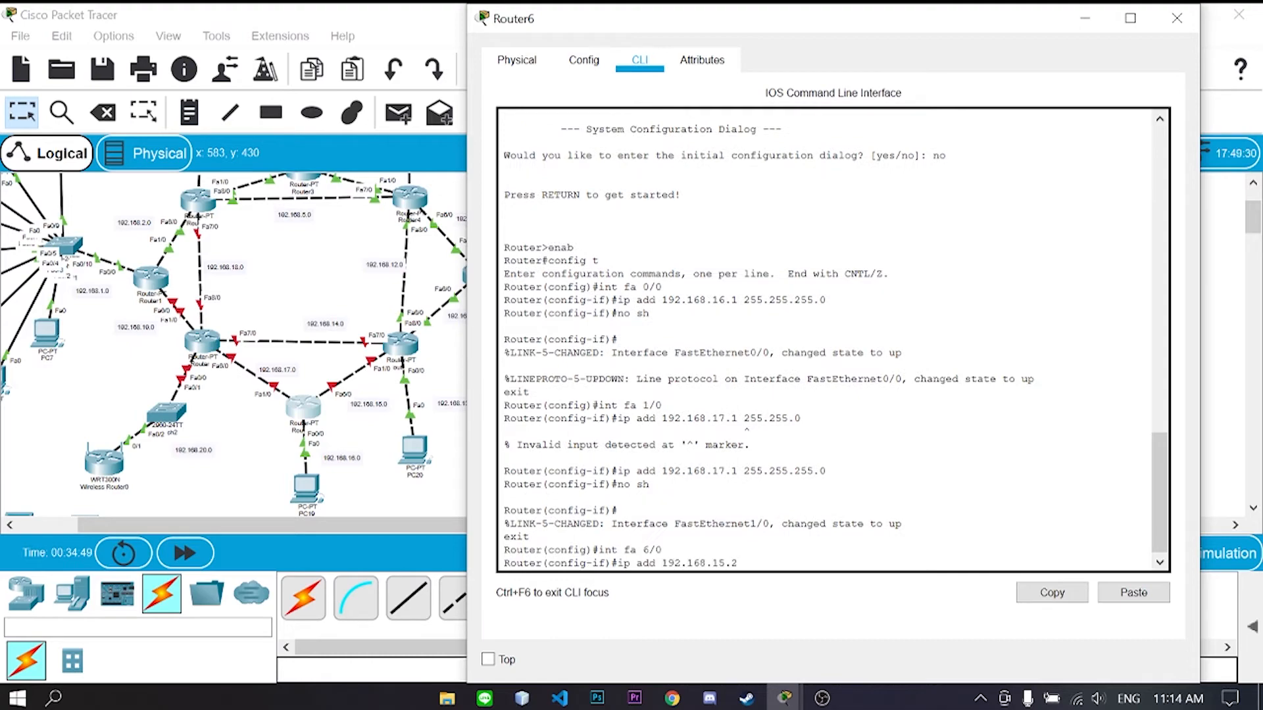
type(" 255.255.255.0")
key("Return")
type("no sh")
key("Return")
left_click(1177, 18)
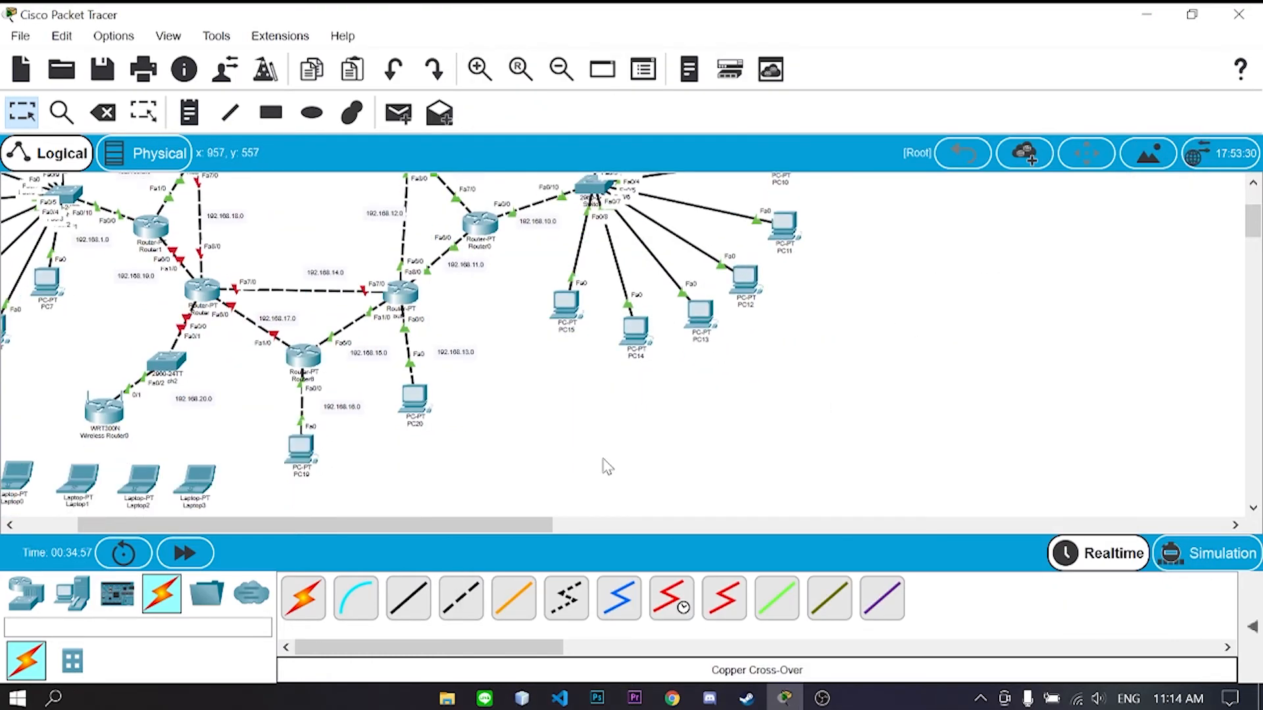
- Open Router5's CLI, skip the initial setup dialog, and enter global configuration mode
scroll(604, 459, "up", 1)
left_click(202, 342)
left_click_drag(473, 5, 561, 21)
left_click(528, 61)
type("no")
key("Return")
key("Return")
type("enable Router#c")
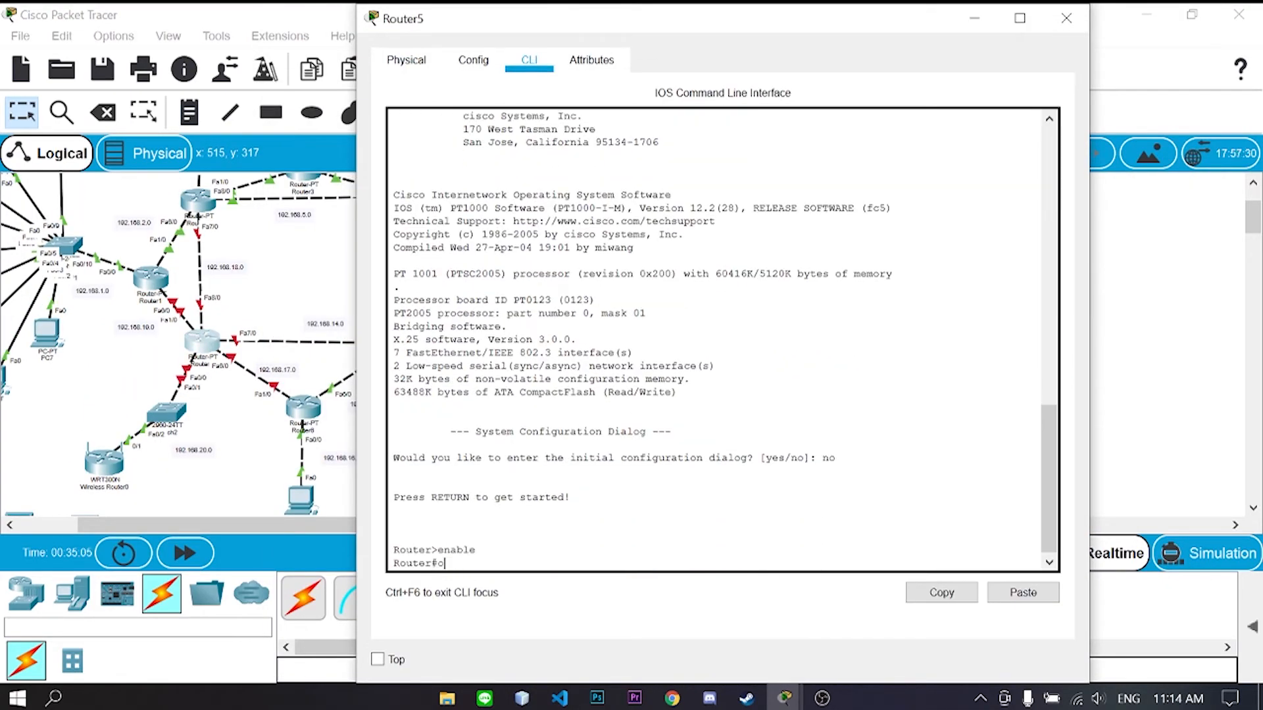
type("onfig t")
- Address Fa7/0 as 192.168.14.2 255.255.255.0 and enable it
key("Return")
type("int fa 7/0")
key("Return")
type("ip add 192.168.14.2")
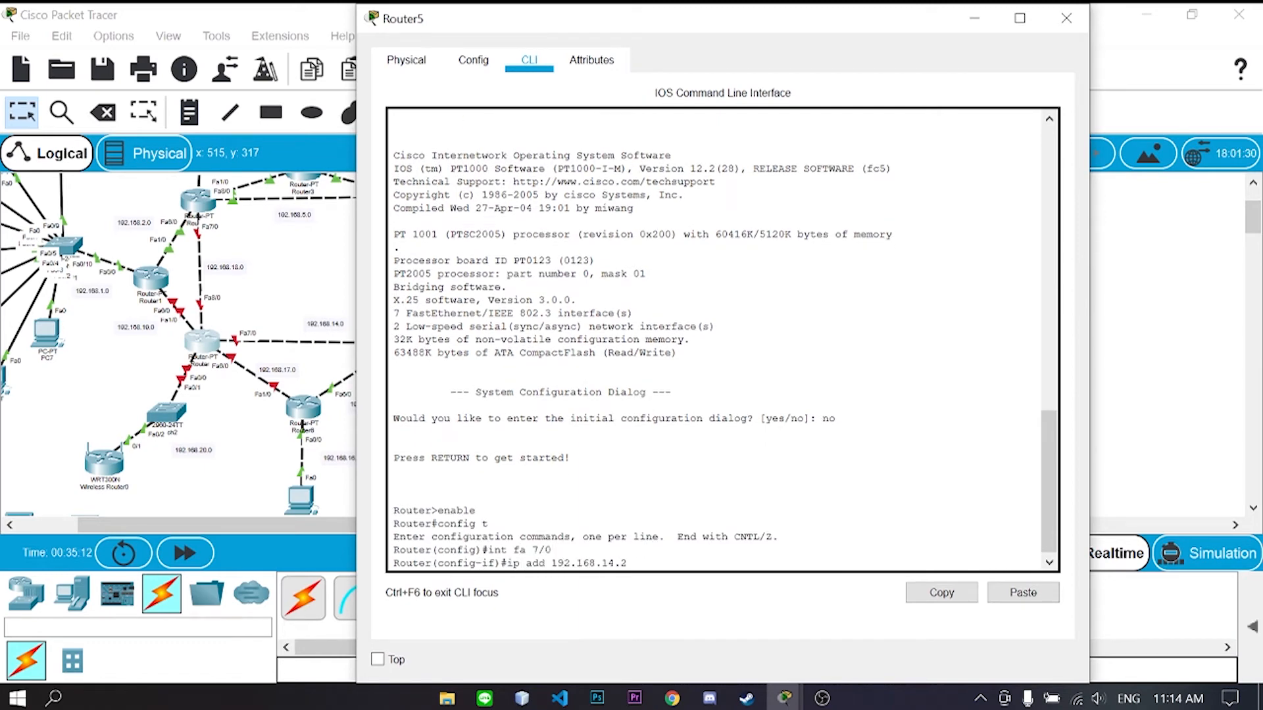
type(" 255.255.255.0")
key("Return")
type("no sh")
key("Return")
type("exit inta fa 6/0")
- Address Fa6/0 as 192.168.17.2 255.255.255.0 and enable it
key("Return")
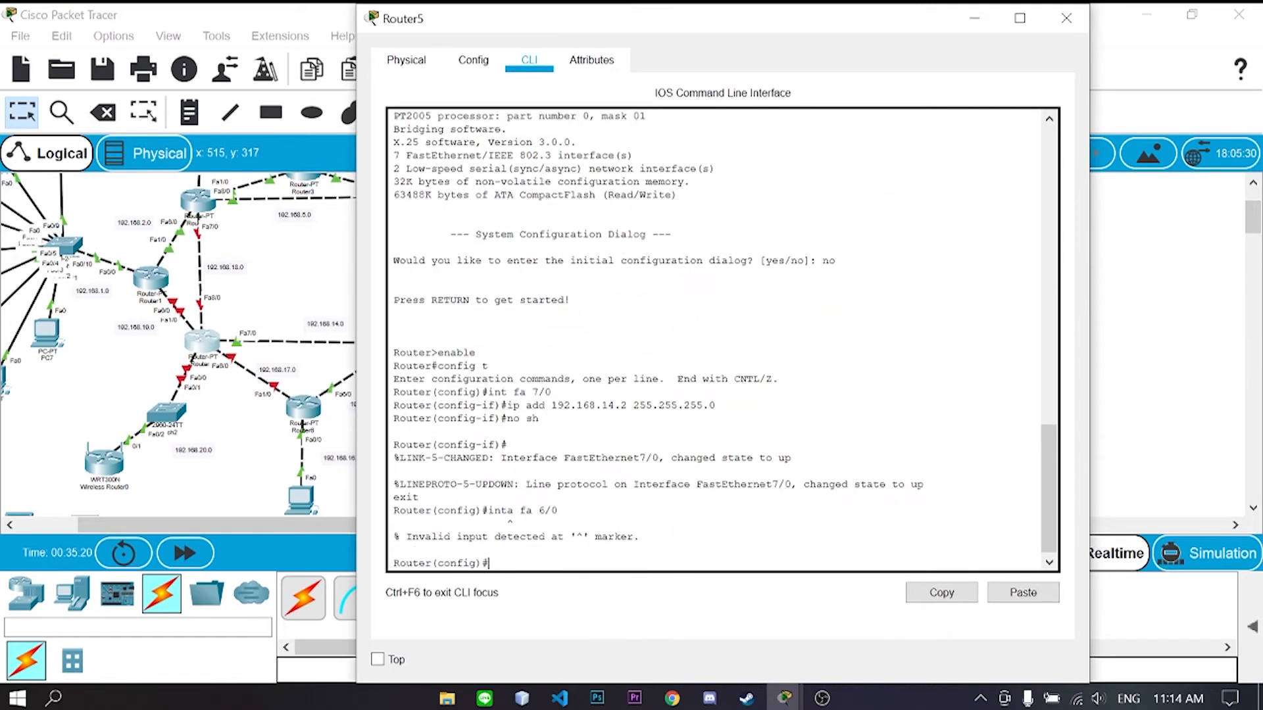
type("int fa 6/0")
key("Return")
type("ip add 192.168.17.2 255.255.255.0")
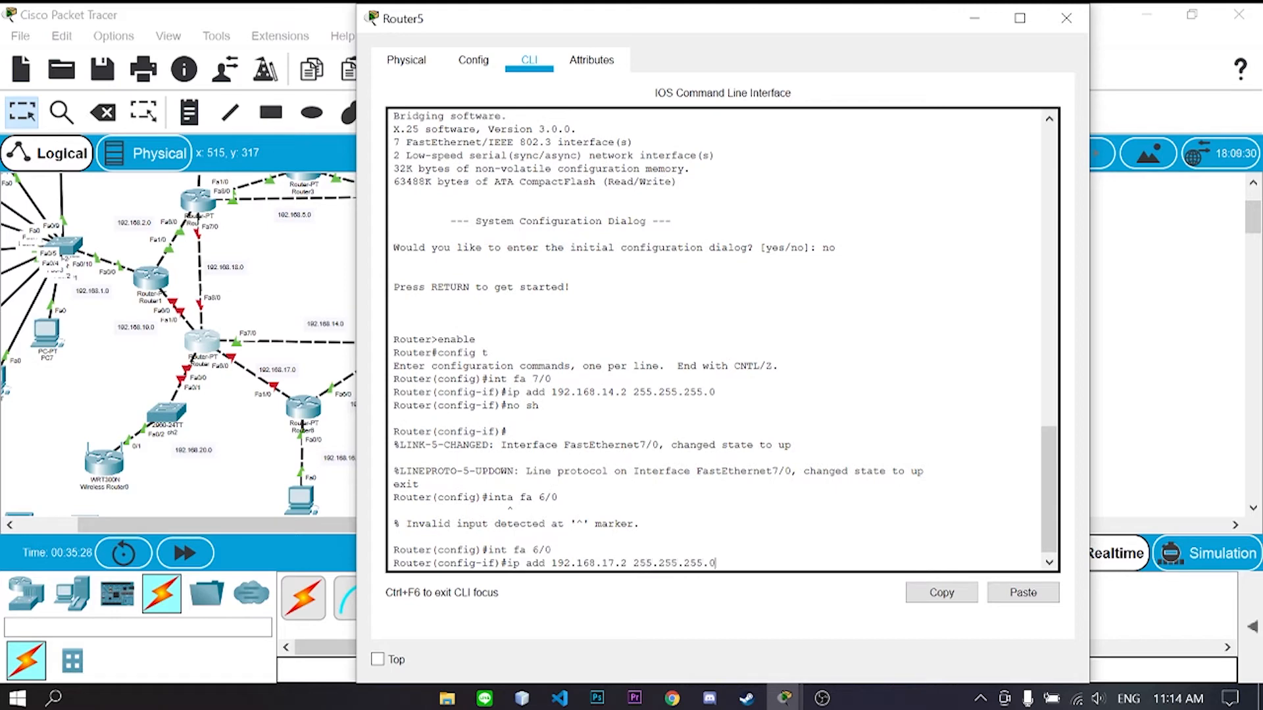
key("Return")
type("no sh")
key("Return")
type("exit")
- Address Fa0/0 as 192.168.20.1 and enable it
key("Return")
type("int fa 0/0")
key("Return")
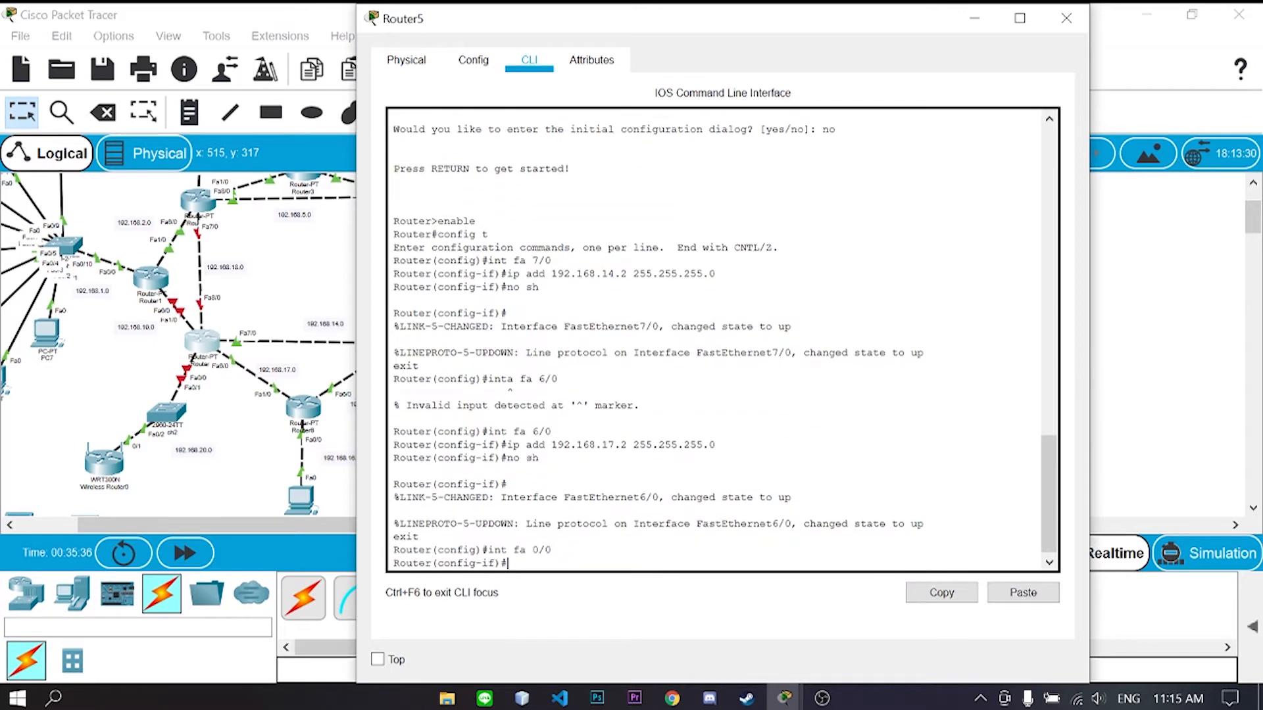
type("ip add 192.168.20.1 255.255.255.0")
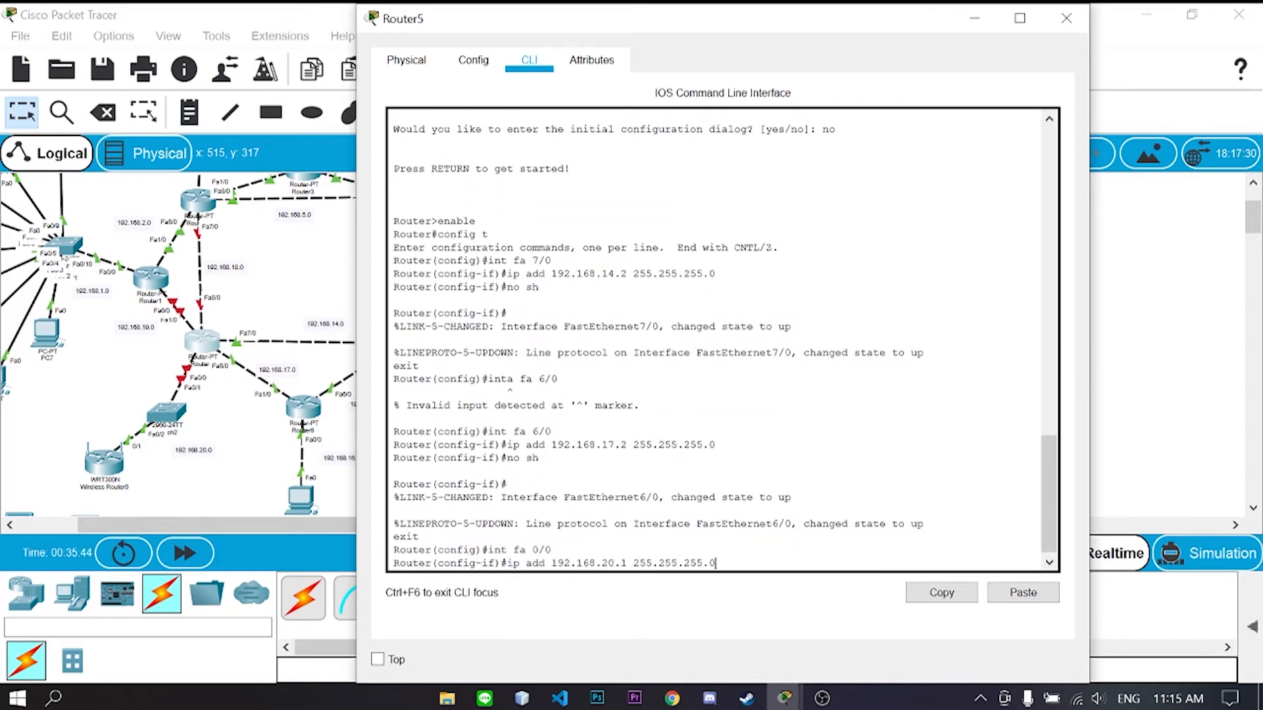
key("Return")
type("no sh")
key("Return")
type("exit")
- Address Fa8/0 as 192.168.18.2 255.255.255.0 and enable it
key("Return")
type("int fa 8/0")
key("Return")
type("ip add 192.168")
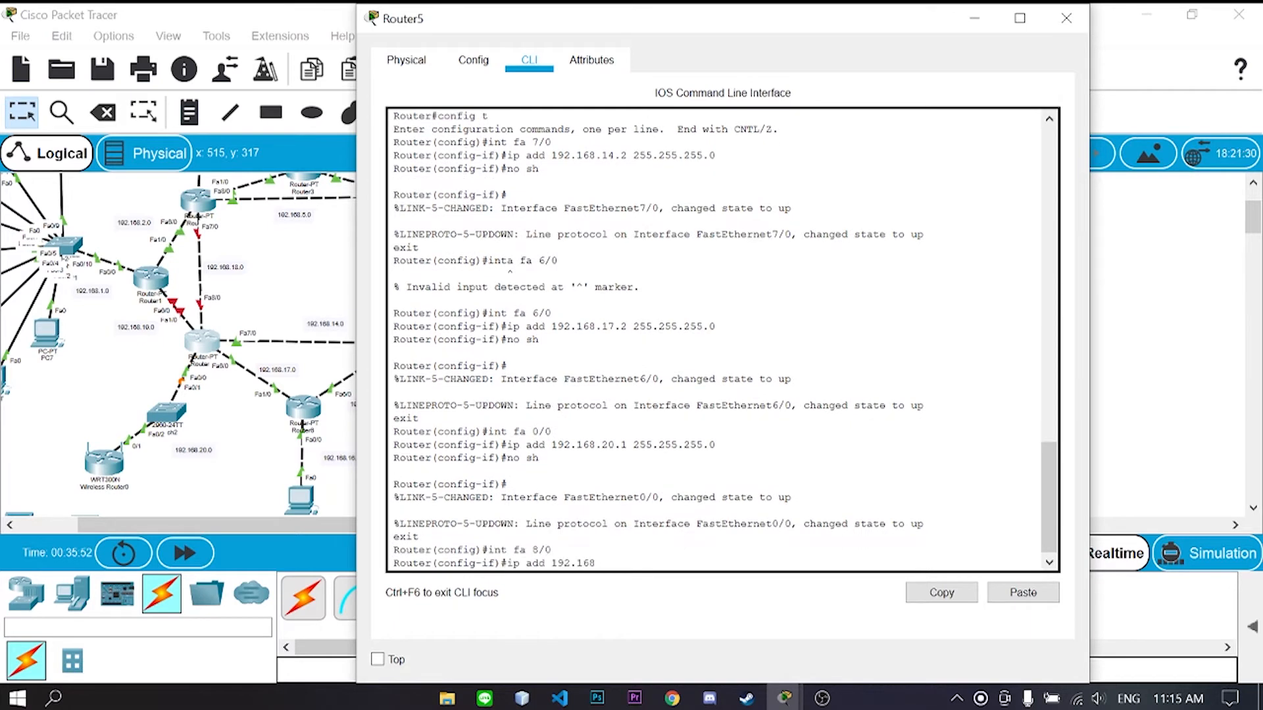
type(".18.2 255.255.255.0")
key("Return")
type("no sh")
key("Return")
type("exit int fa 1/0")
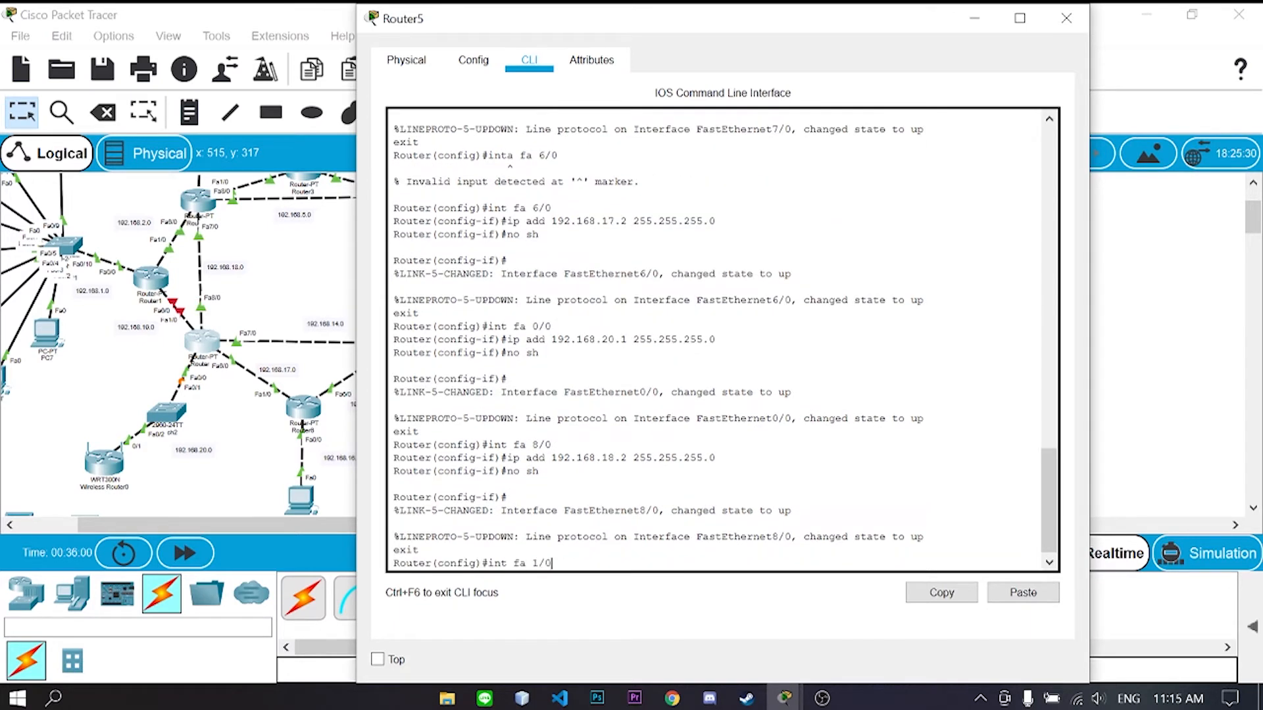
key("Return")
- Address Fa1/0 as 192.168.19.2 255.255.255.0, enable it, and close Router5's window
type("ip add 192.168.19.2 255")
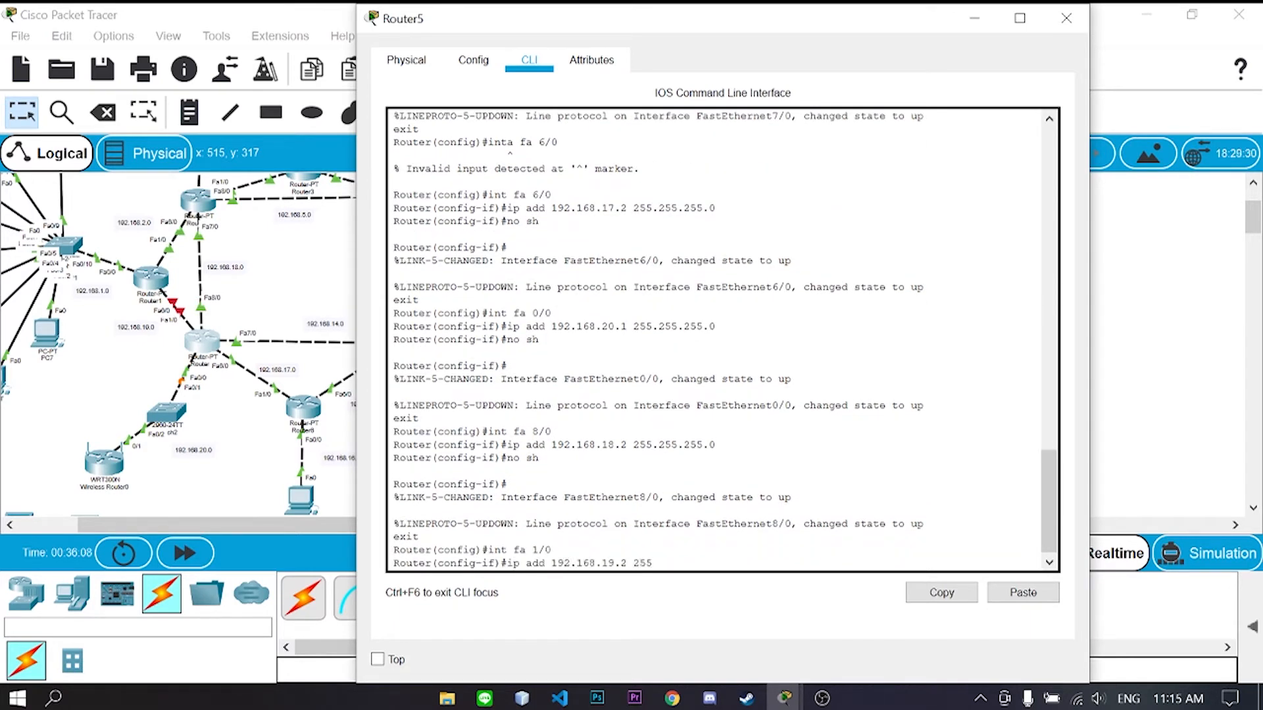
type(".255.255.0")
key("Return")
type("no sh")
key("Return")
type("exit")
key("Return")
left_click(1066, 19)
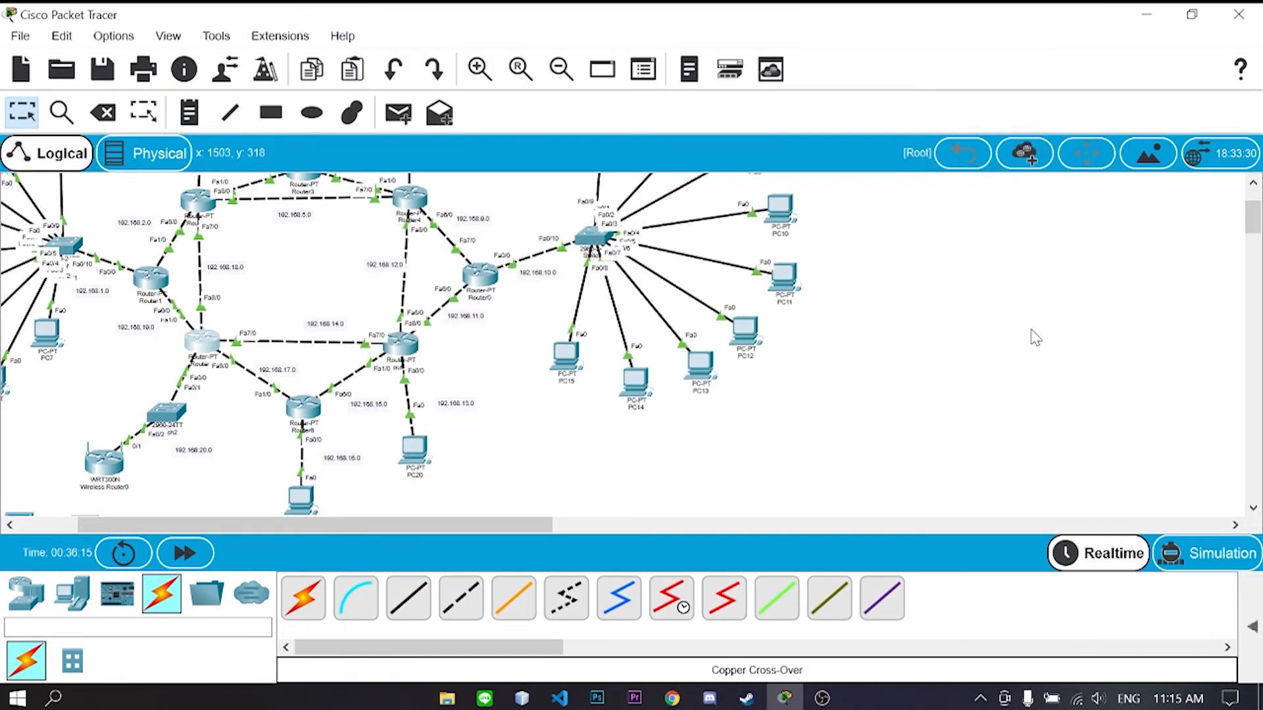
- Open Wireless Router0's web-based GUI setup page
scroll(804, 435, "up", 1)
scroll(803, 435, "down", 1)
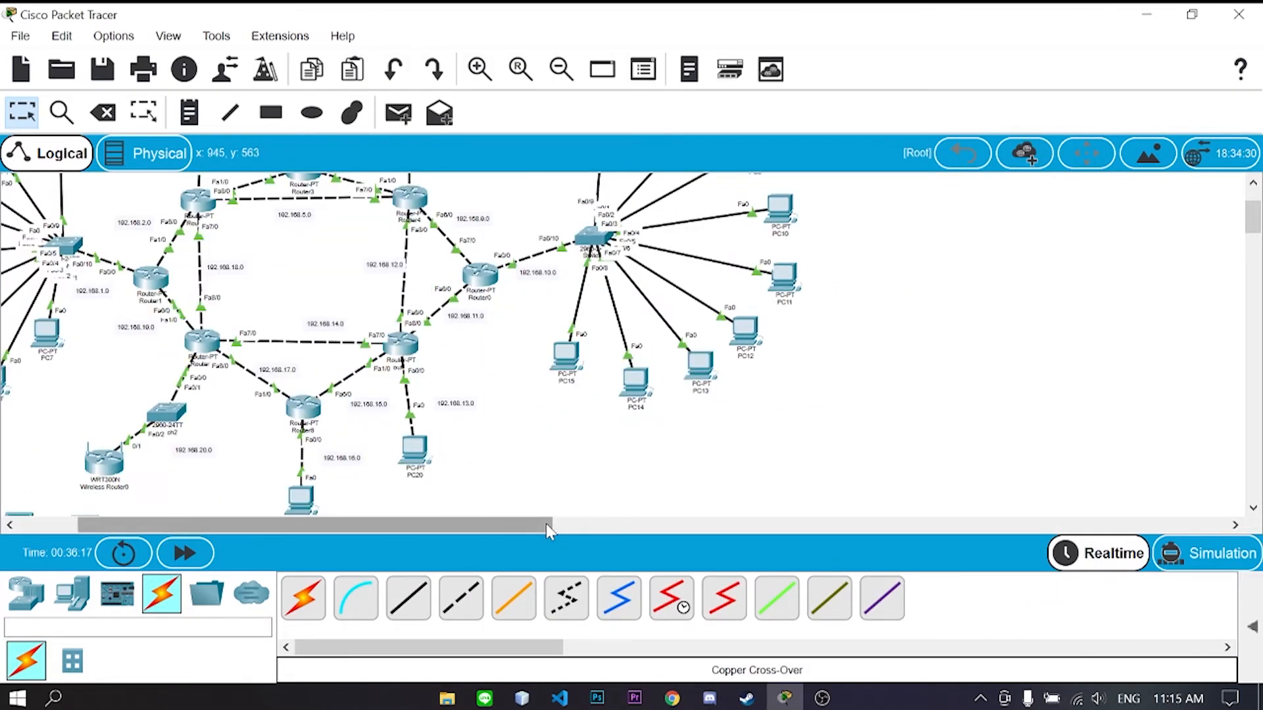
left_click_drag(546, 525, 485, 526)
scroll(681, 481, "down", 1)
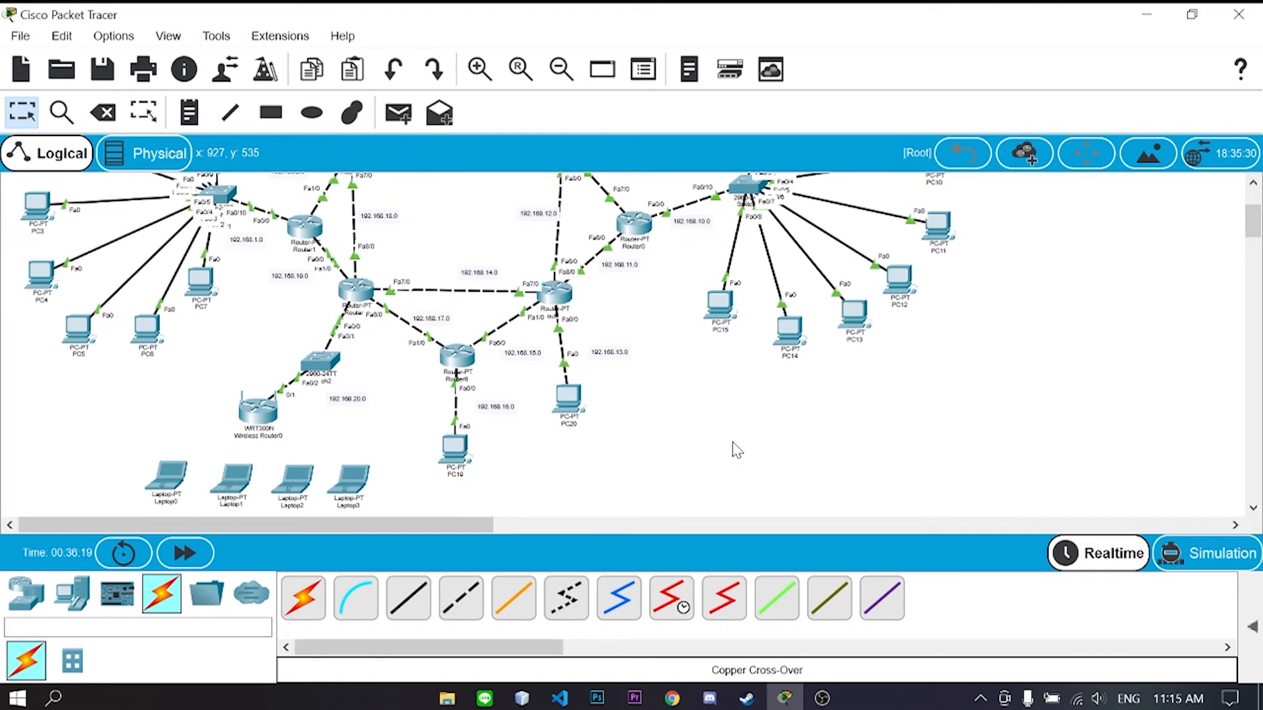
scroll(735, 447, "up", 3)
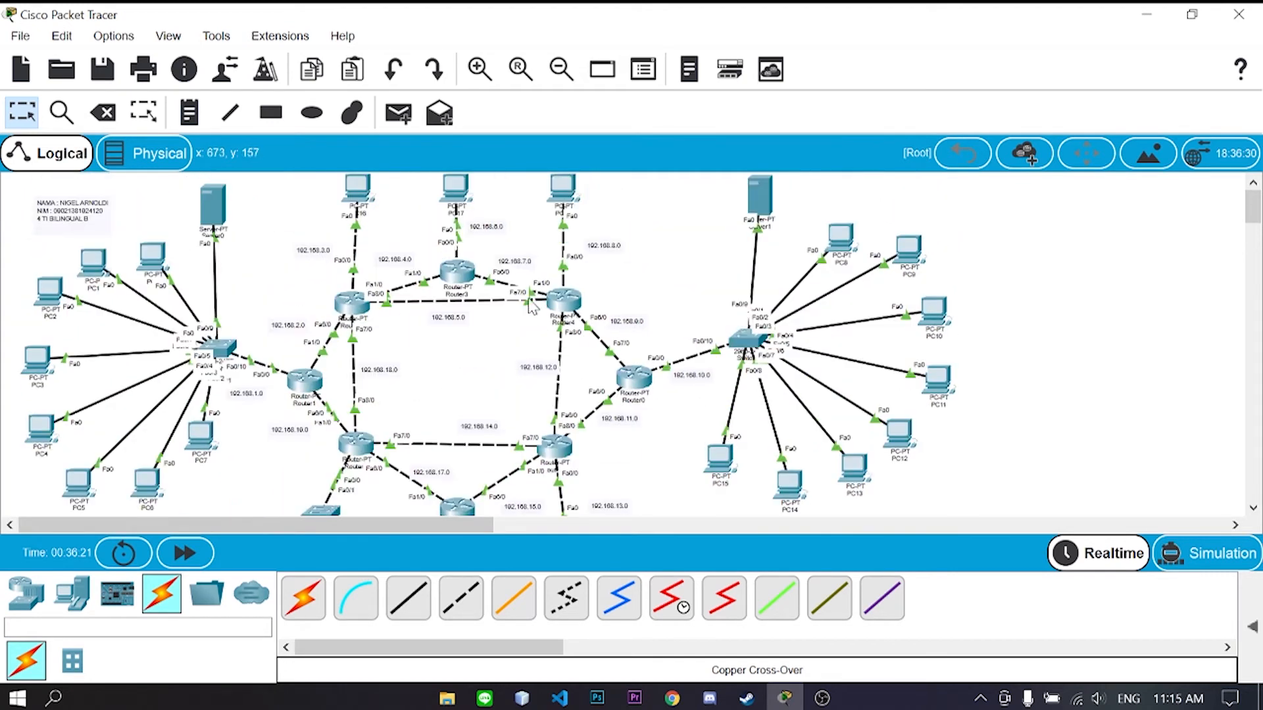
scroll(546, 332, "down", 4)
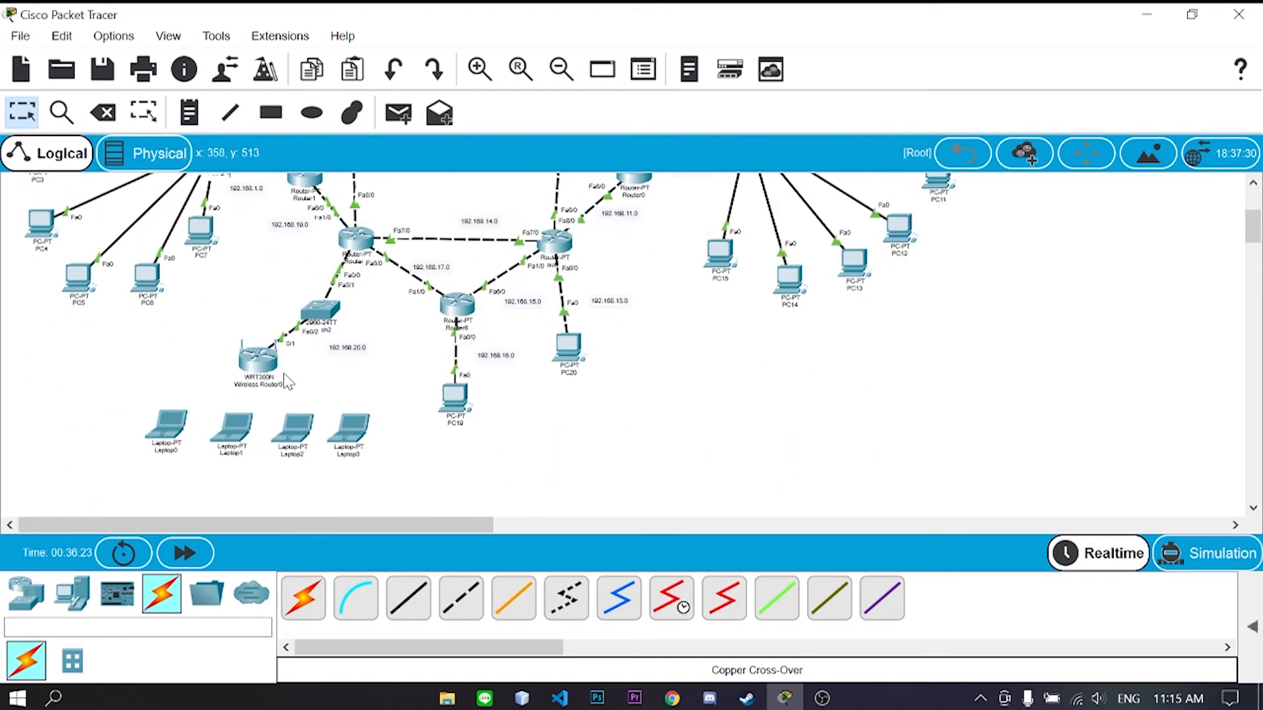
left_click(263, 362)
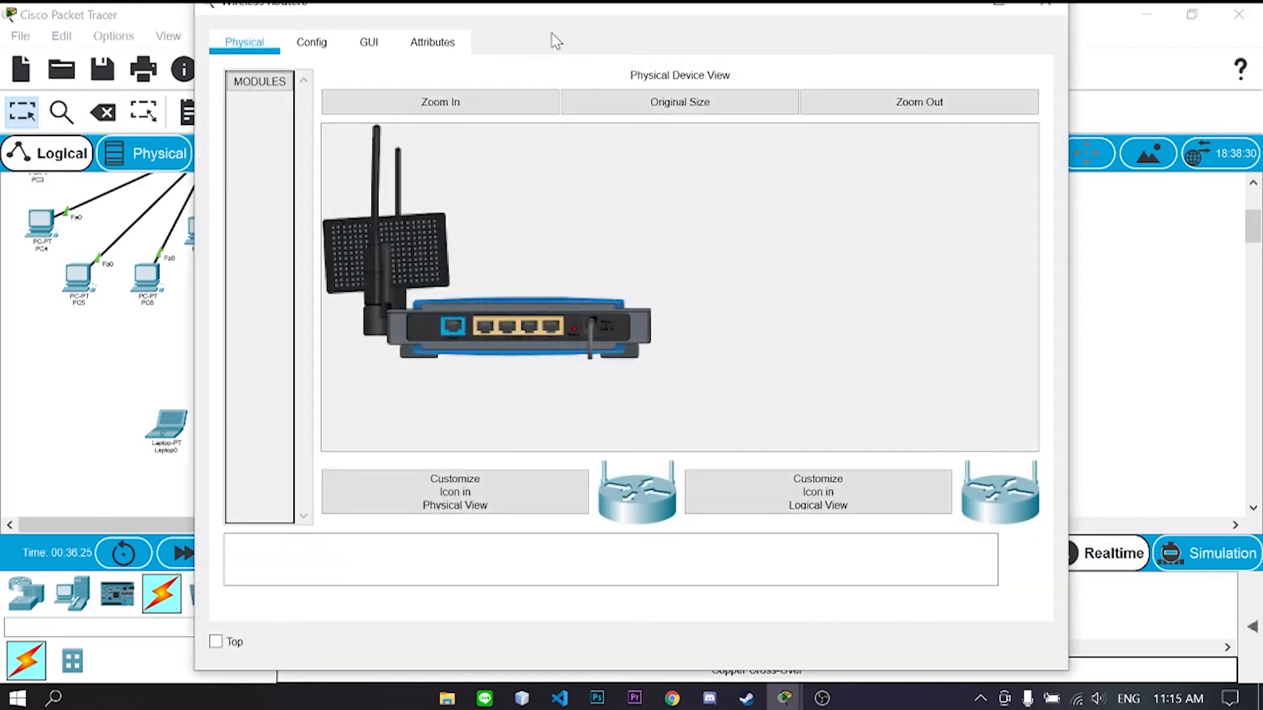
left_click_drag(567, 12, 733, 31)
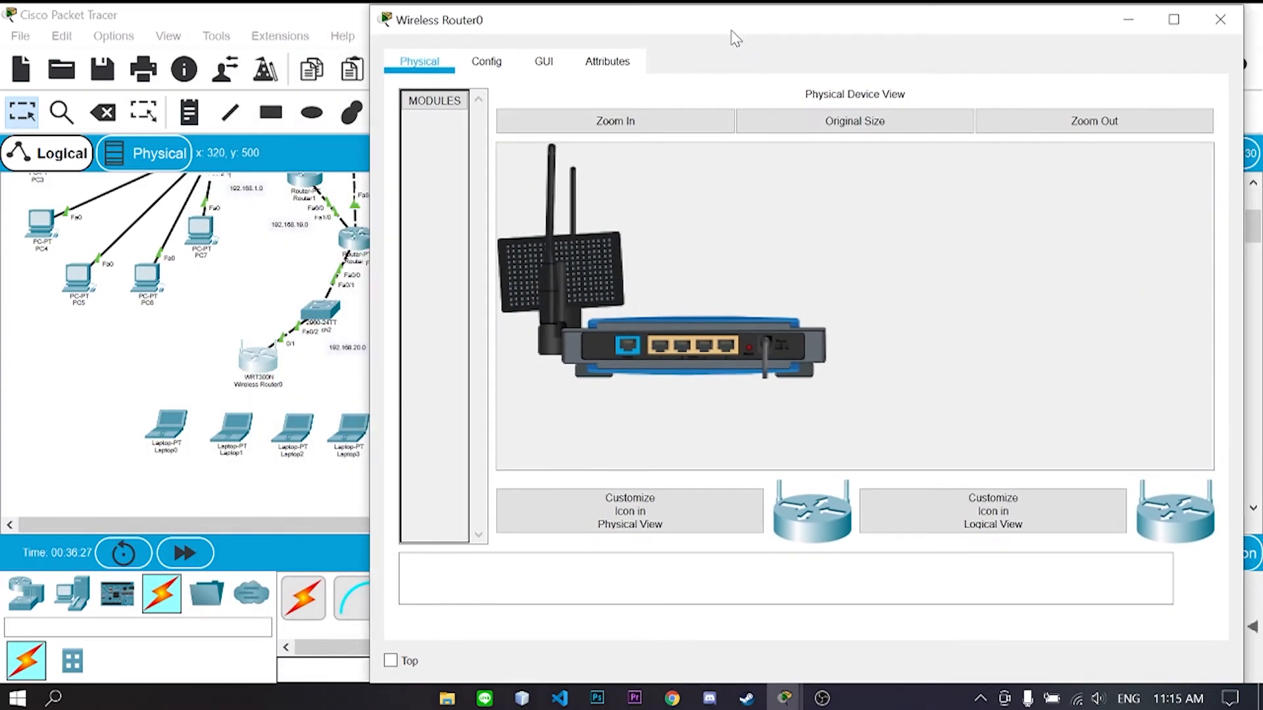
left_click(543, 61)
- Set the DHCP start address to end in 3 and save the settings
scroll(747, 274, "down", 2)
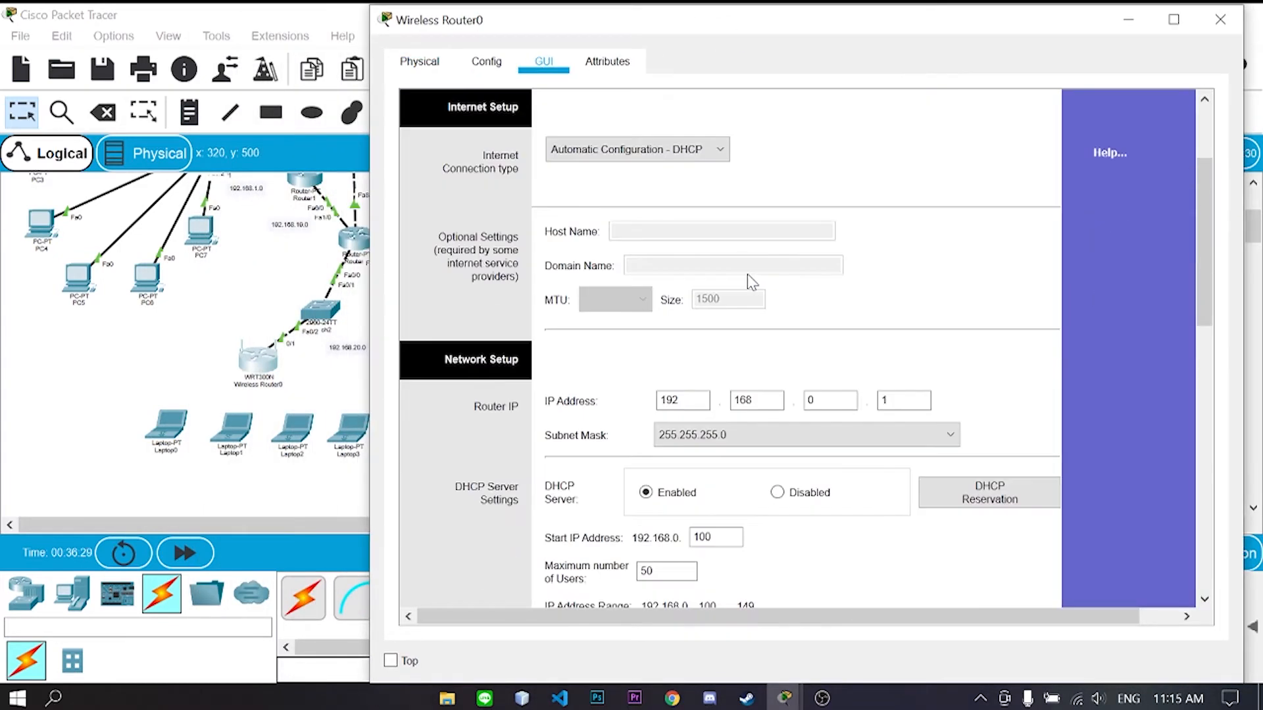
scroll(780, 223, "down", 1)
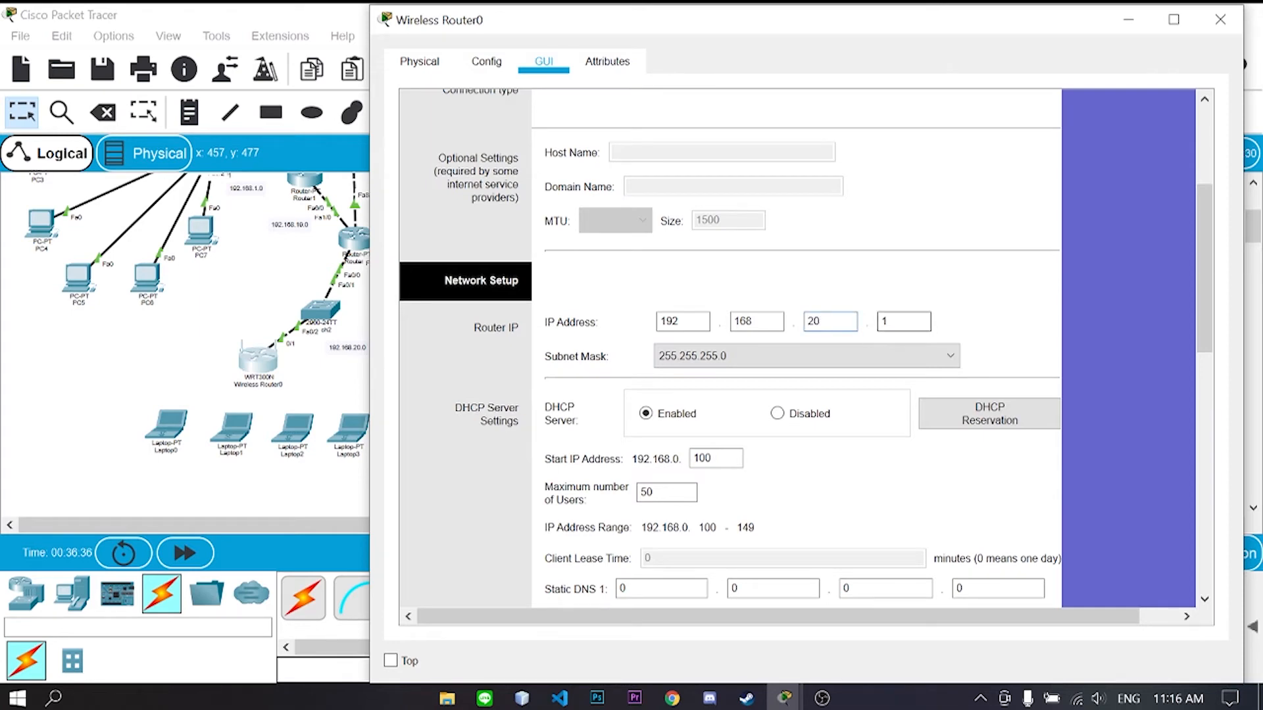
scroll(883, 429, "down", 4)
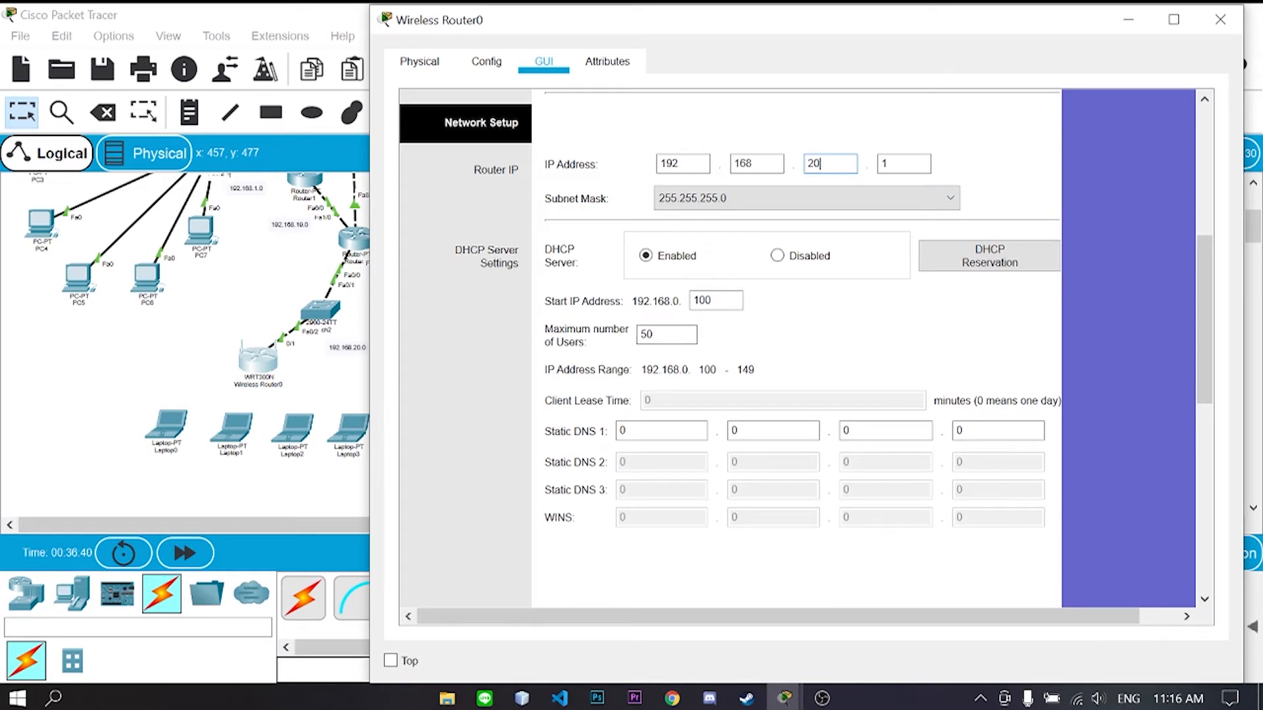
left_click(724, 300)
type("3")
scroll(854, 386, "up", 3)
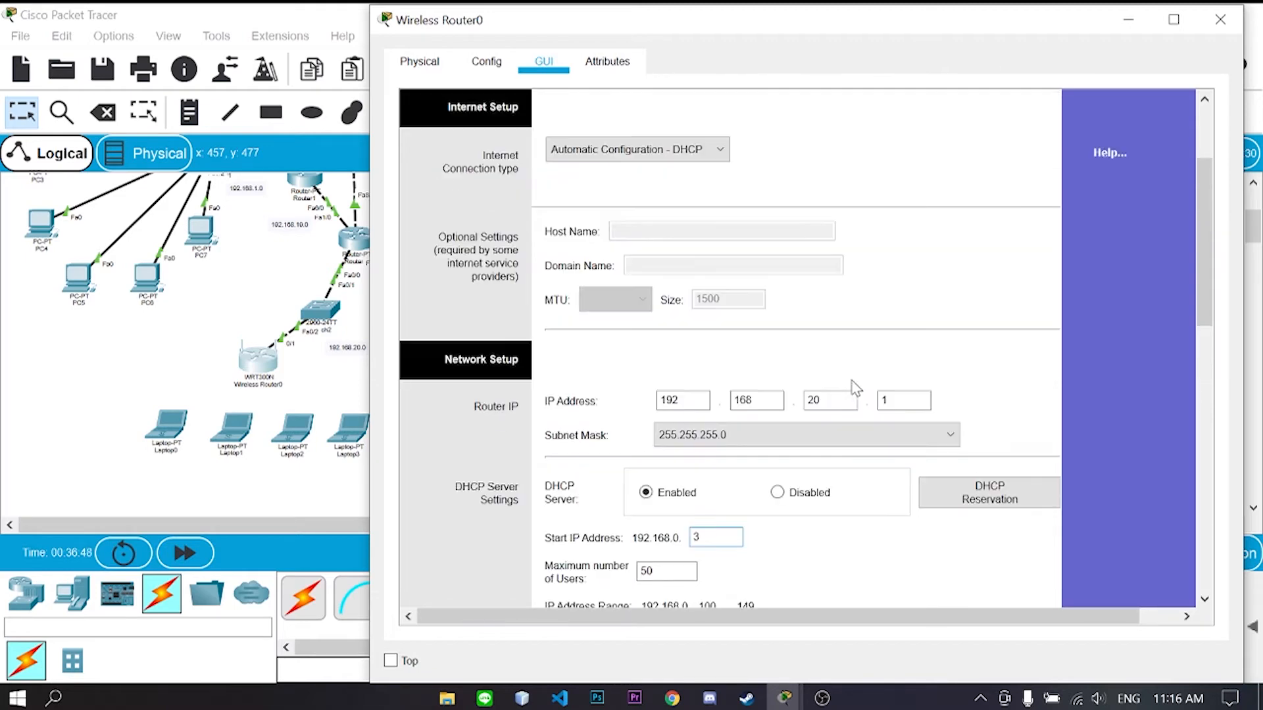
scroll(853, 385, "down", 10)
left_click(826, 566)
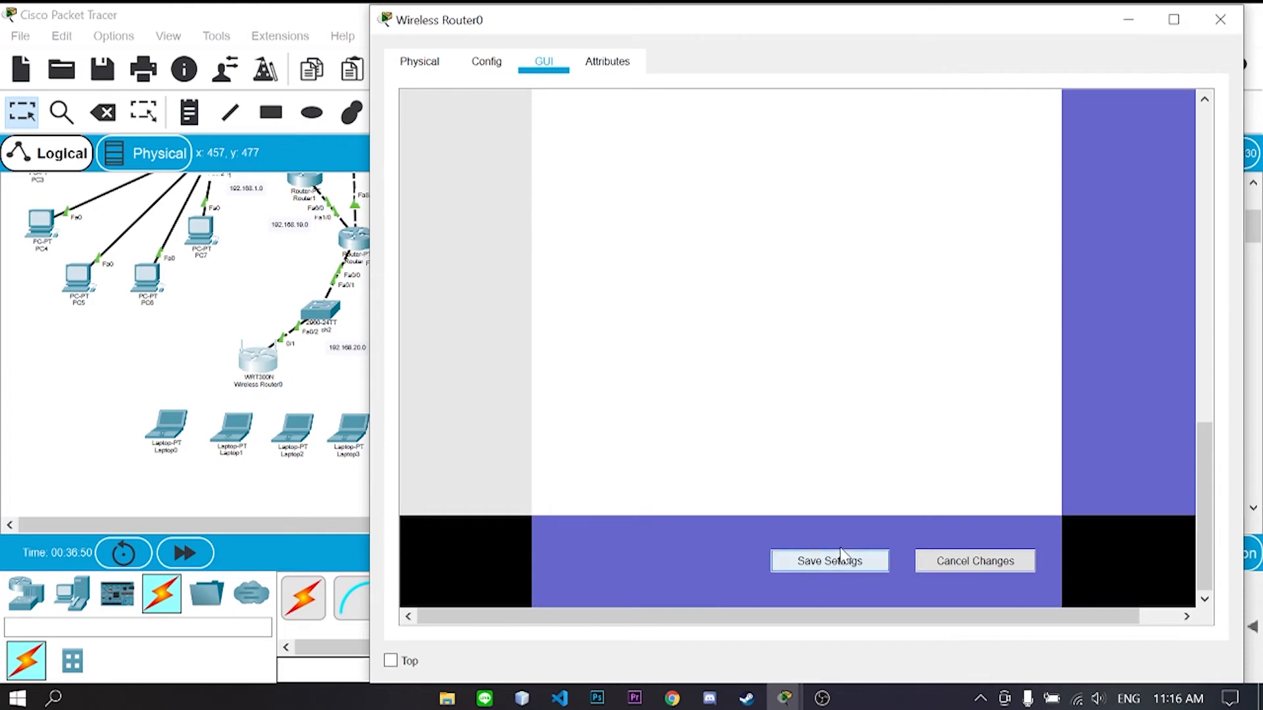
scroll(834, 515, "up", 10)
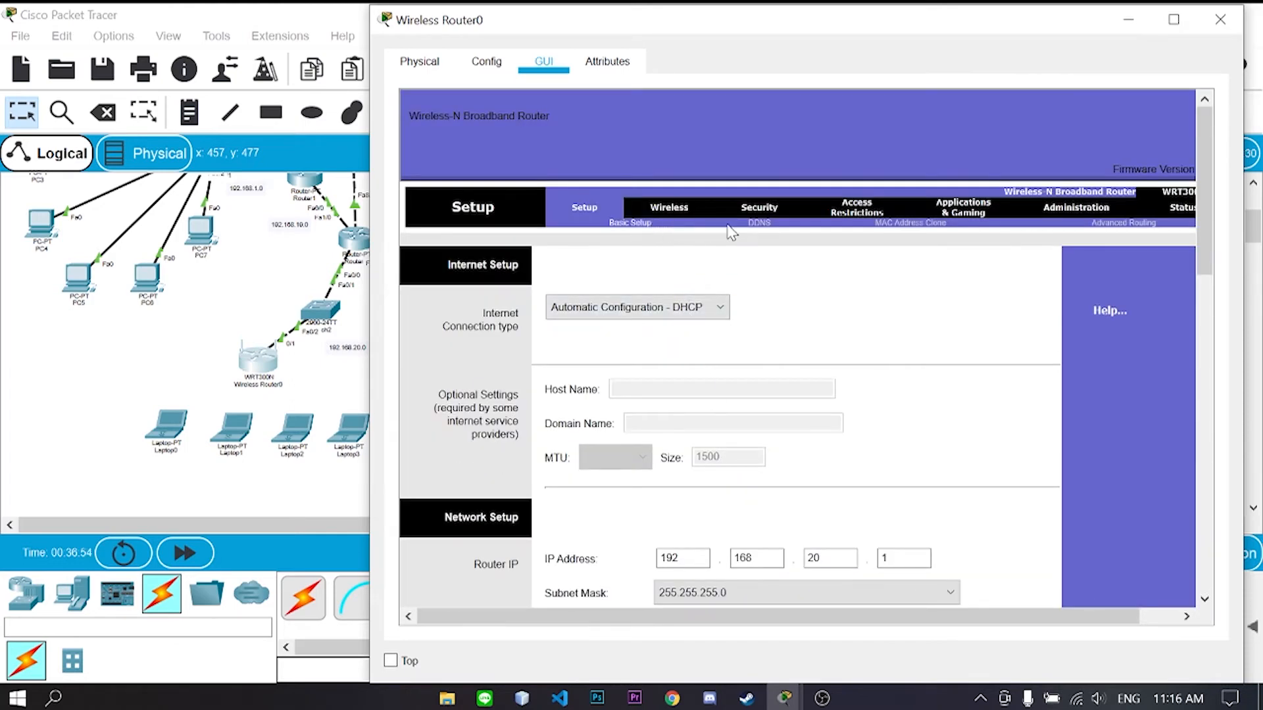
- Keep network mode Mixed, rename the SSID to 'NIG', and save
left_click(674, 214)
left_click(808, 316)
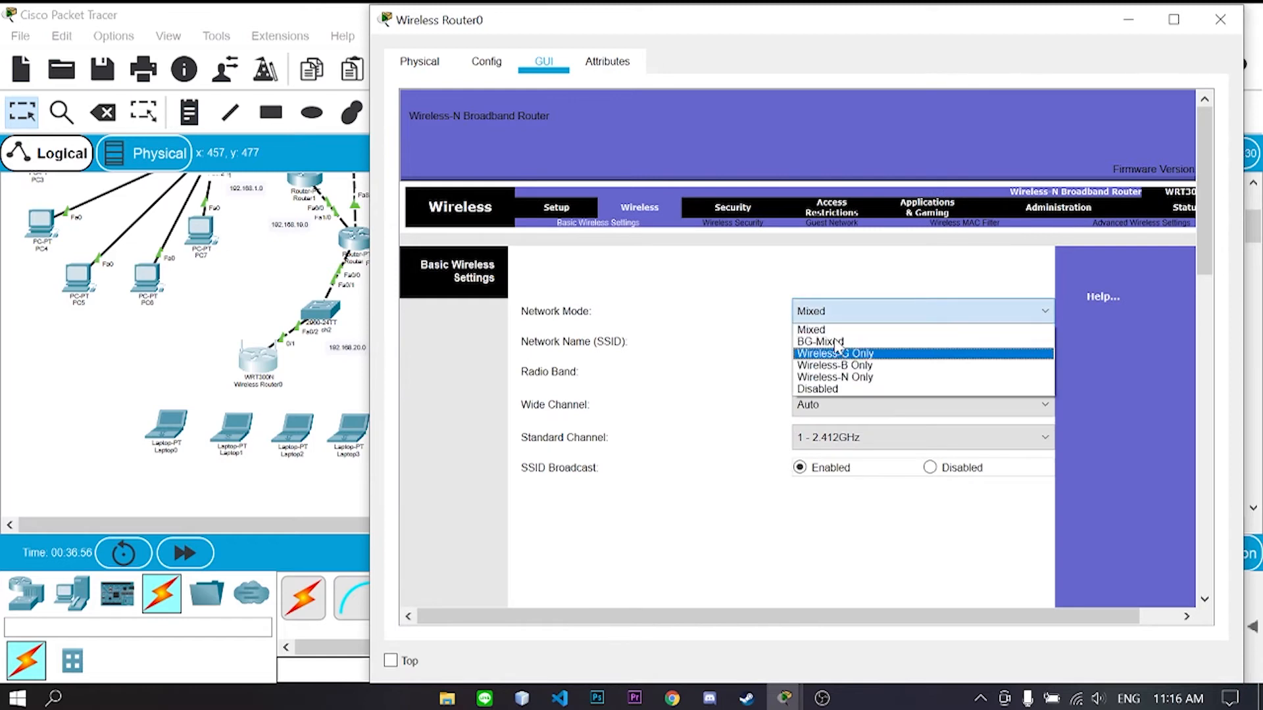
left_click(832, 329)
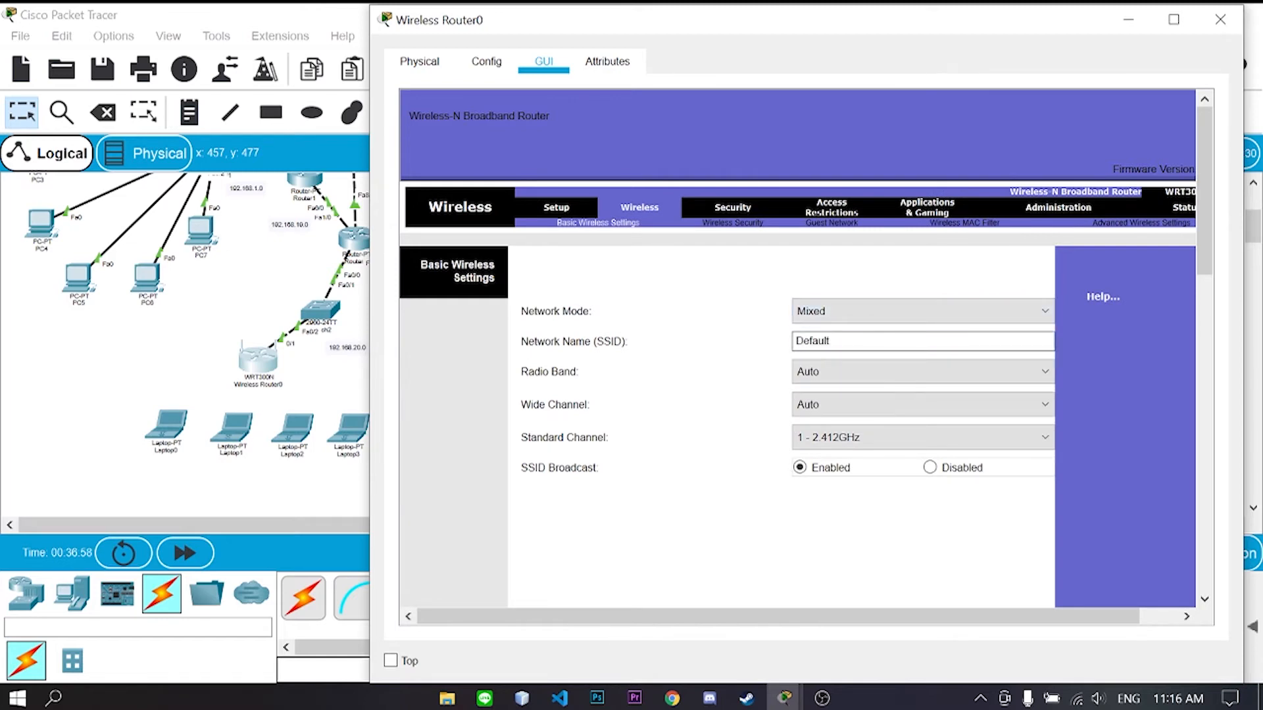
double_click(813, 341)
type("NIGEL")
scroll(798, 349, "down", 2)
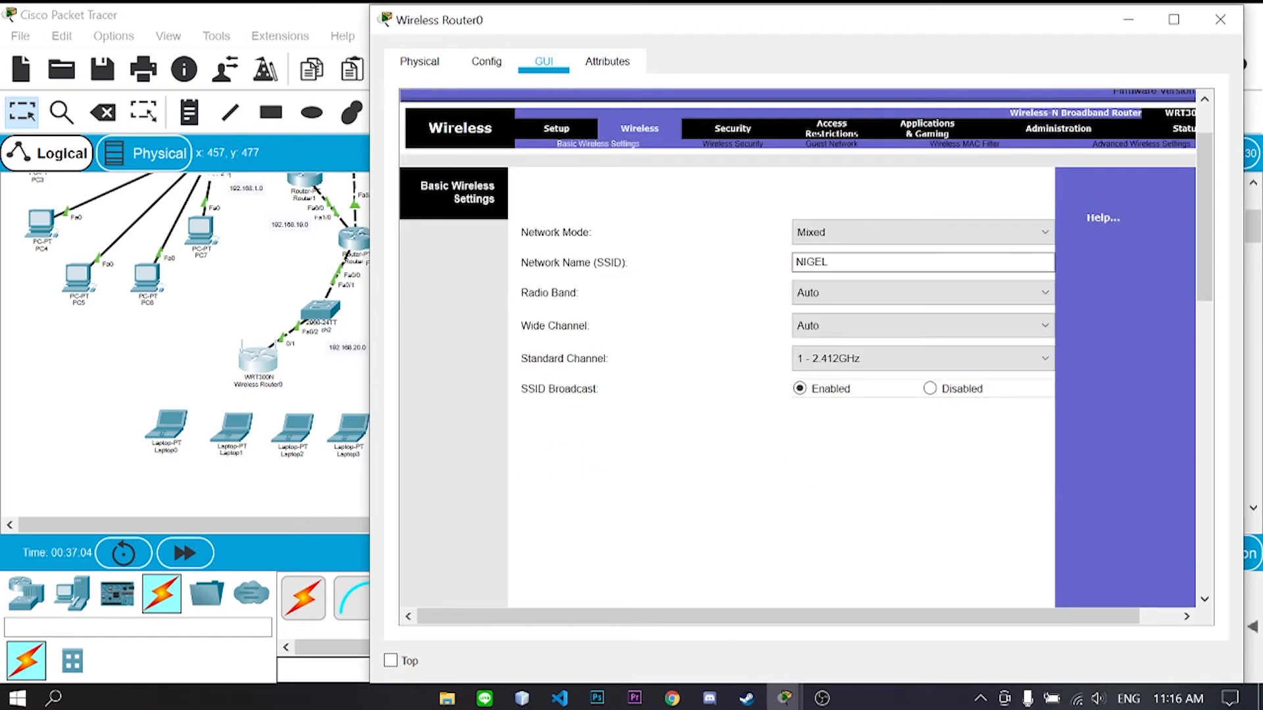
scroll(728, 446, "down", 12)
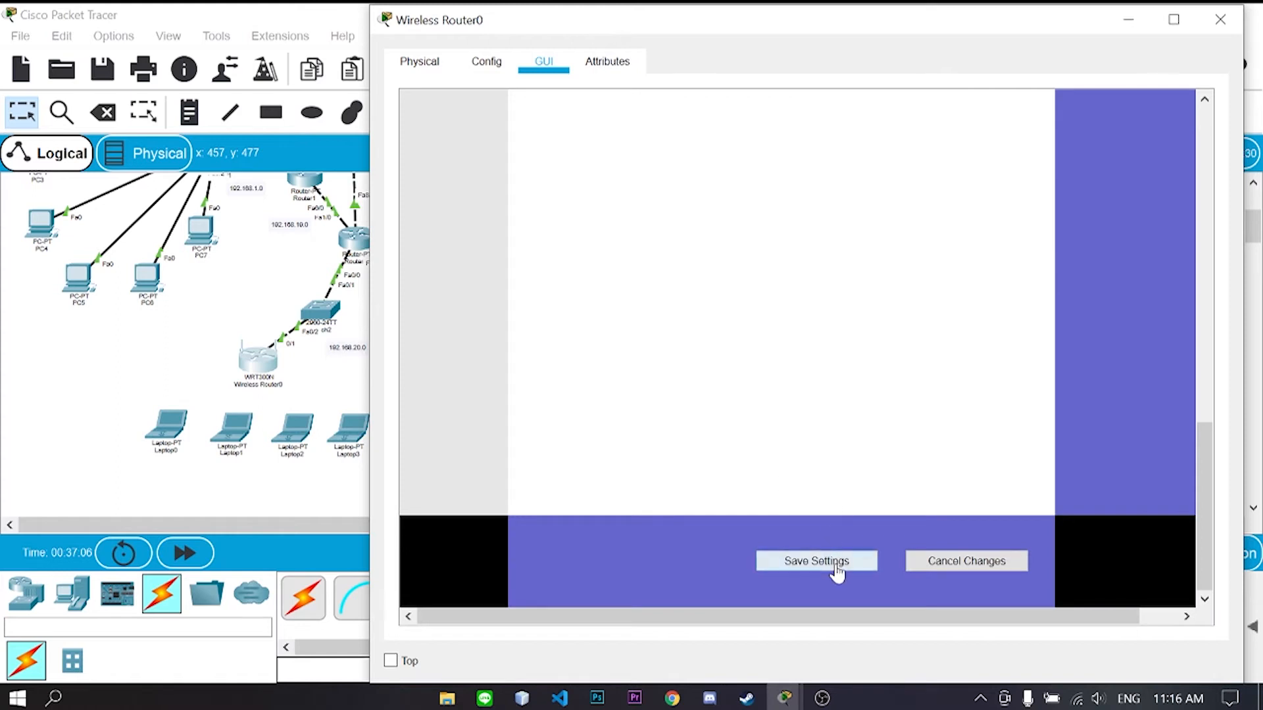
left_click(833, 565)
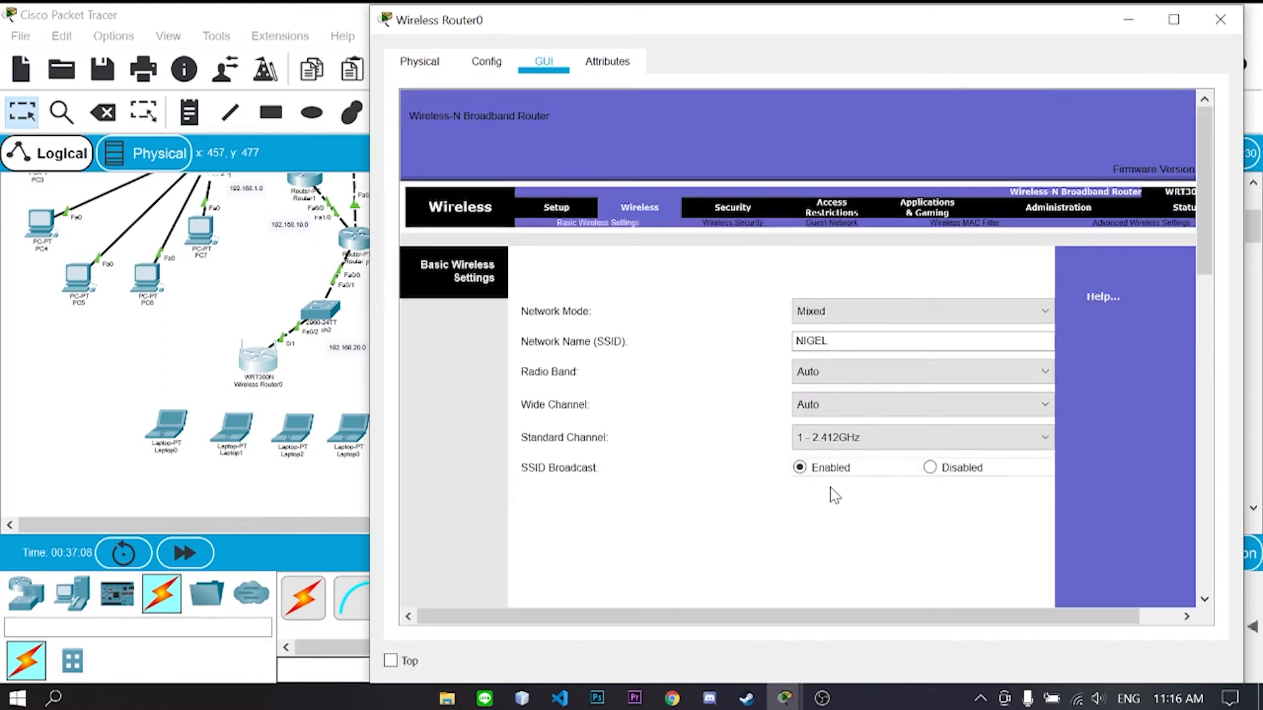
- Set wireless security to WPA2 Personal with a passphrase and save
left_click(750, 223)
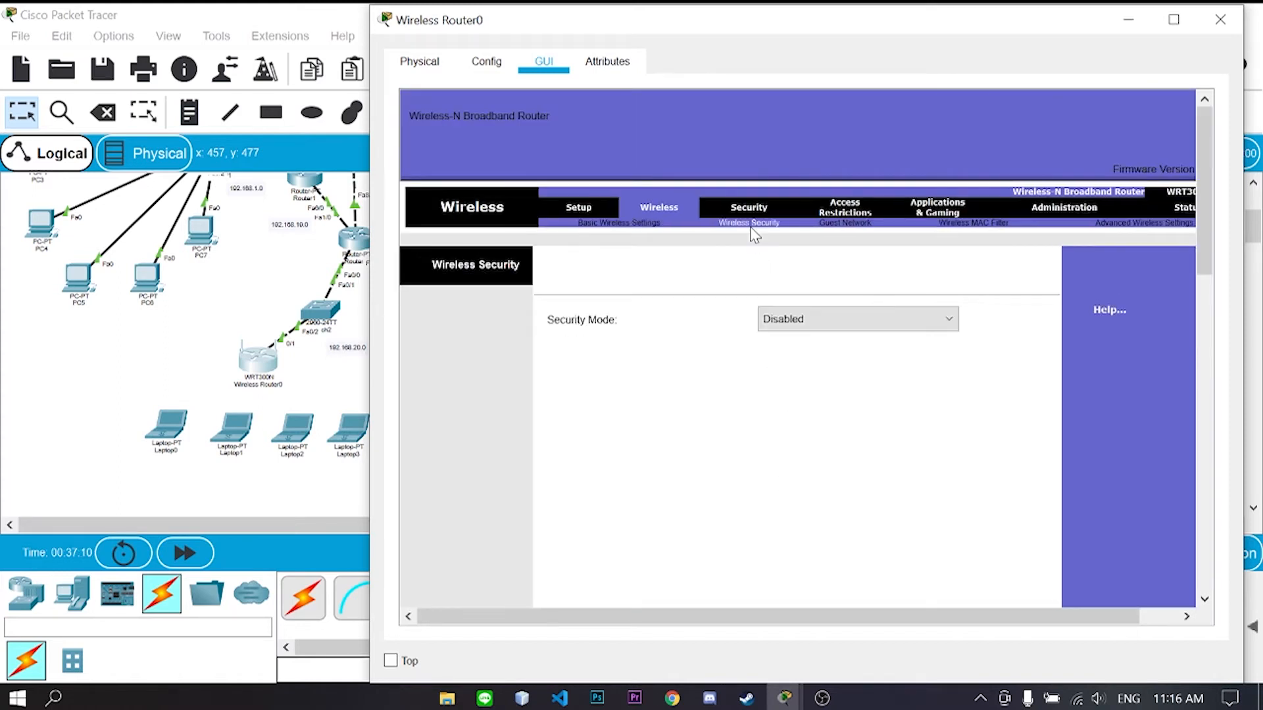
left_click(818, 320)
left_click(825, 385)
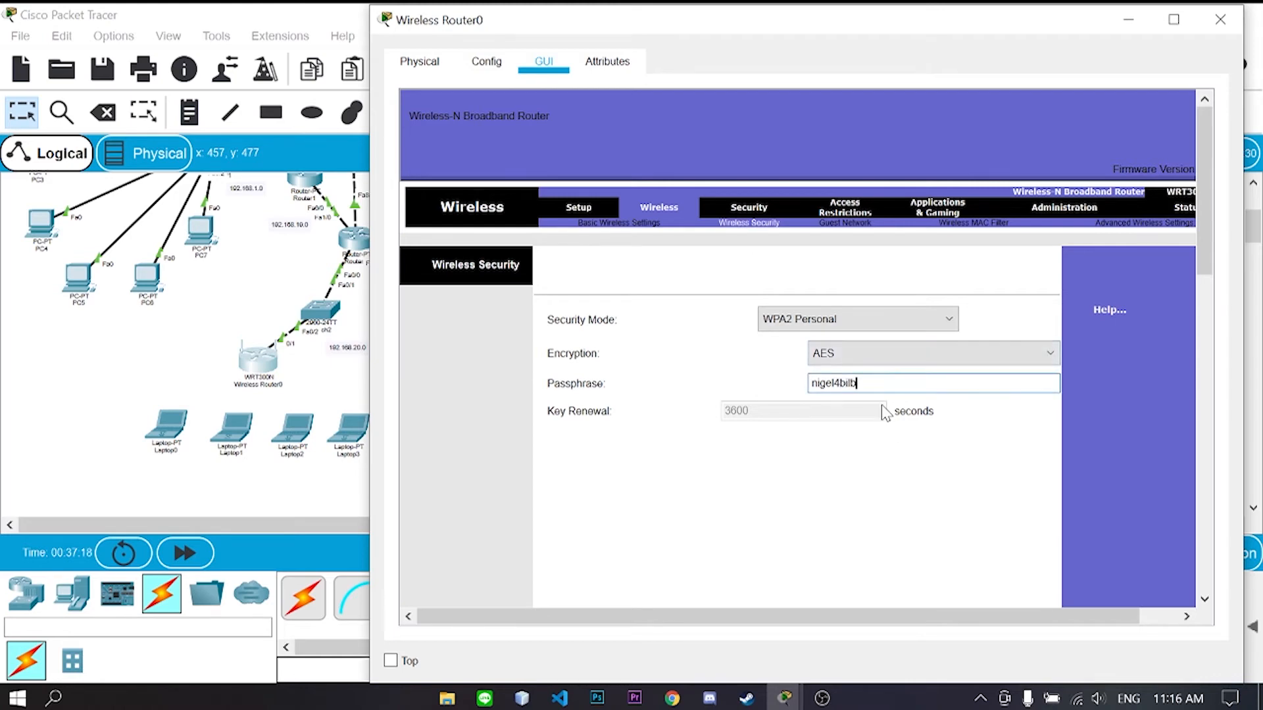
scroll(885, 405, "down", 12)
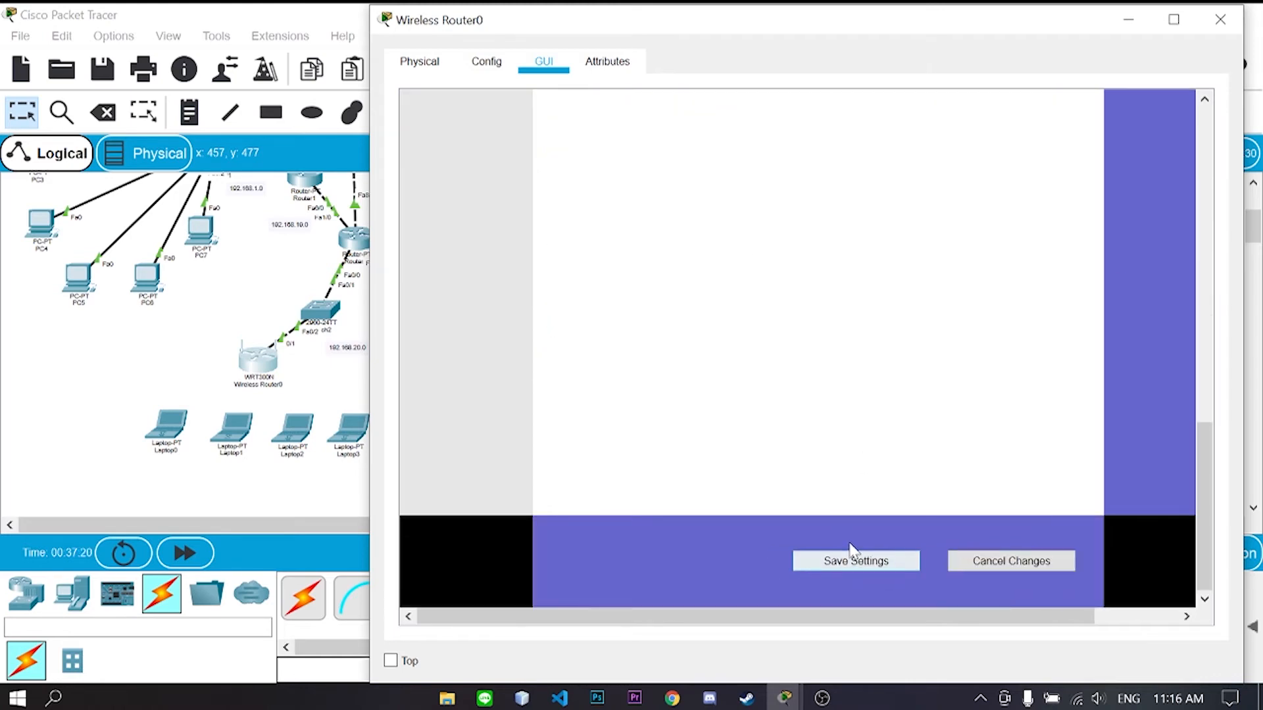
left_click(850, 566)
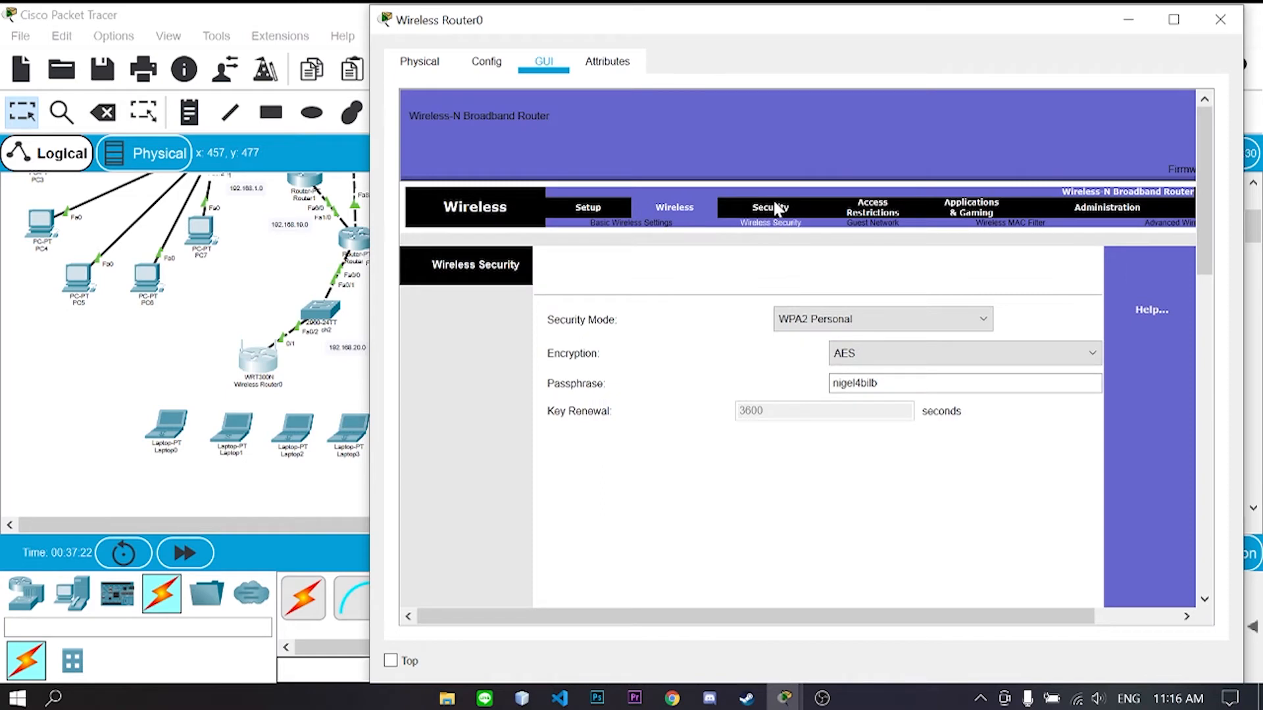
- Close Wireless Router0's window and open Laptop0's configuration
left_click(773, 209)
left_click(1220, 12)
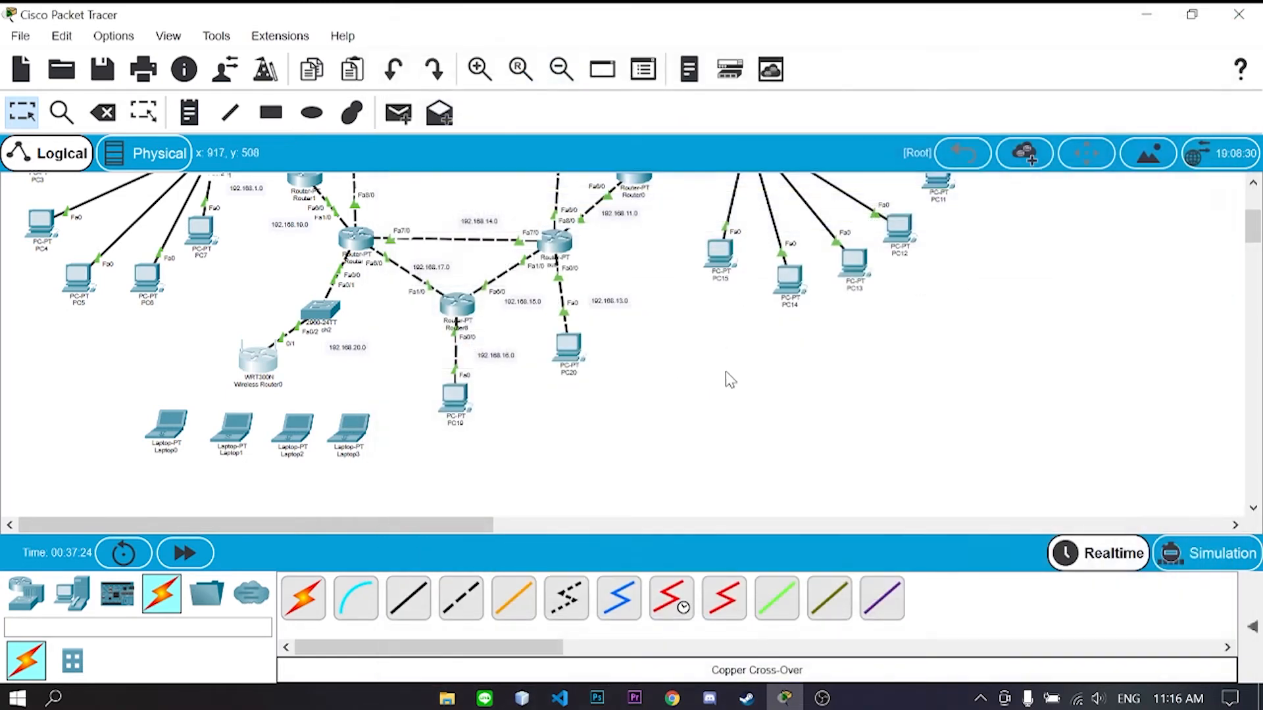
left_click(183, 435)
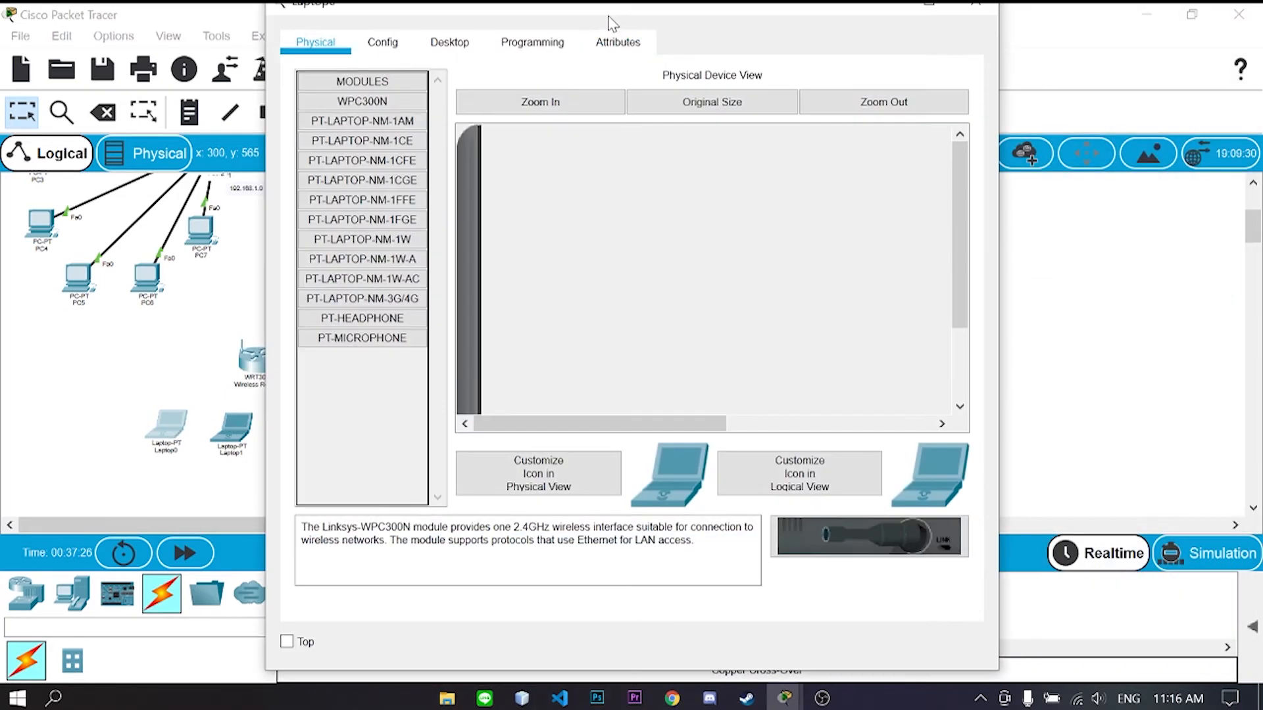
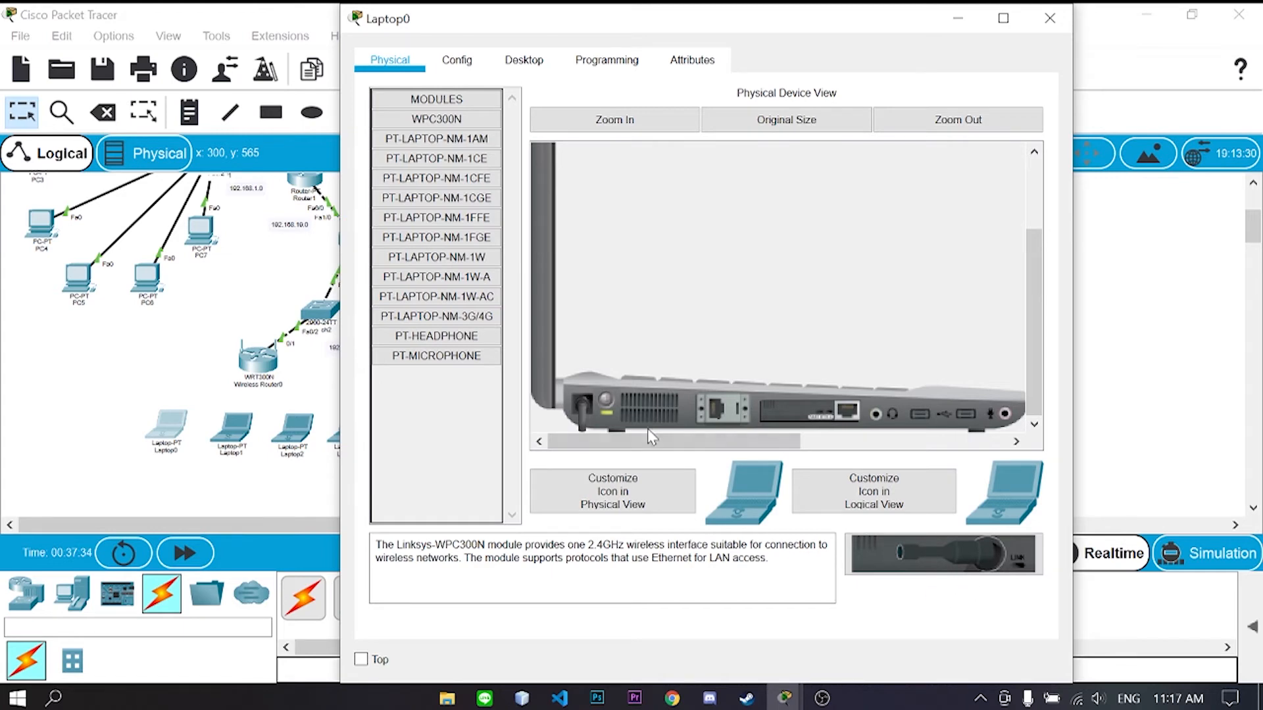
- Replace the Ethernet modules in Laptop0 and Laptop1 with WPC300N wireless cards, powering Laptop1 back on
left_click_drag(809, 415, 471, 430)
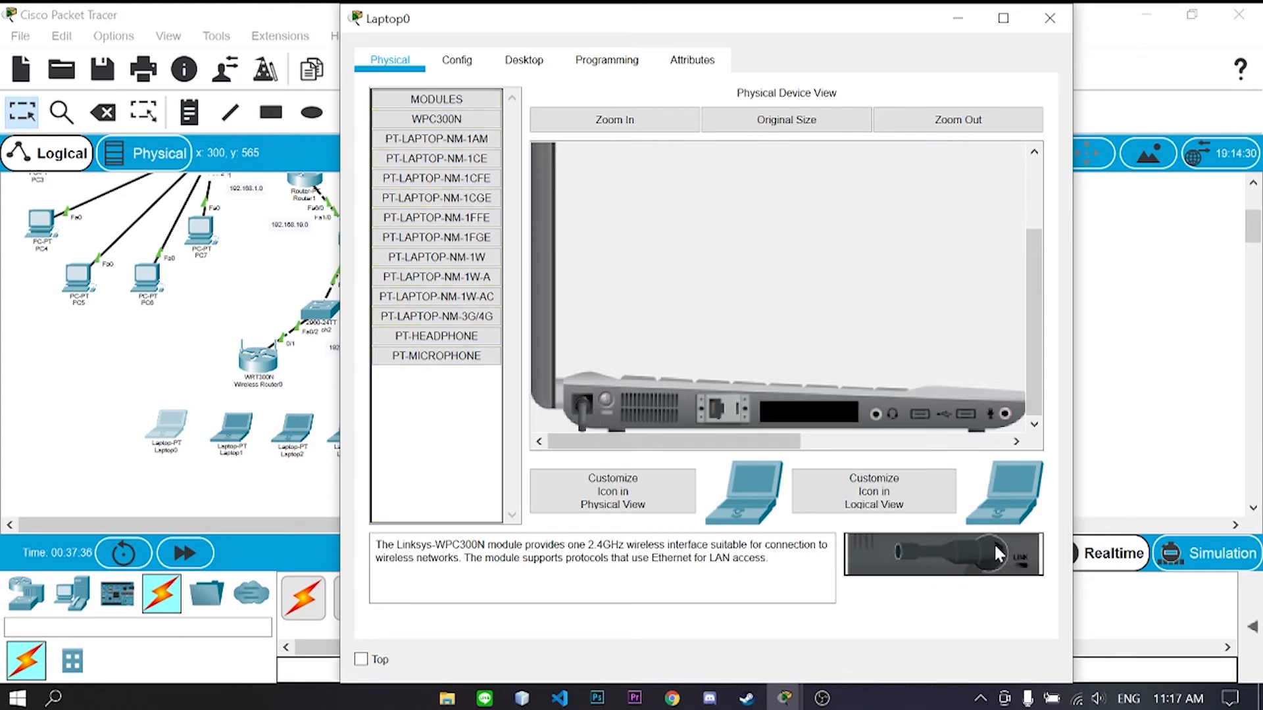
left_click_drag(993, 552, 821, 419)
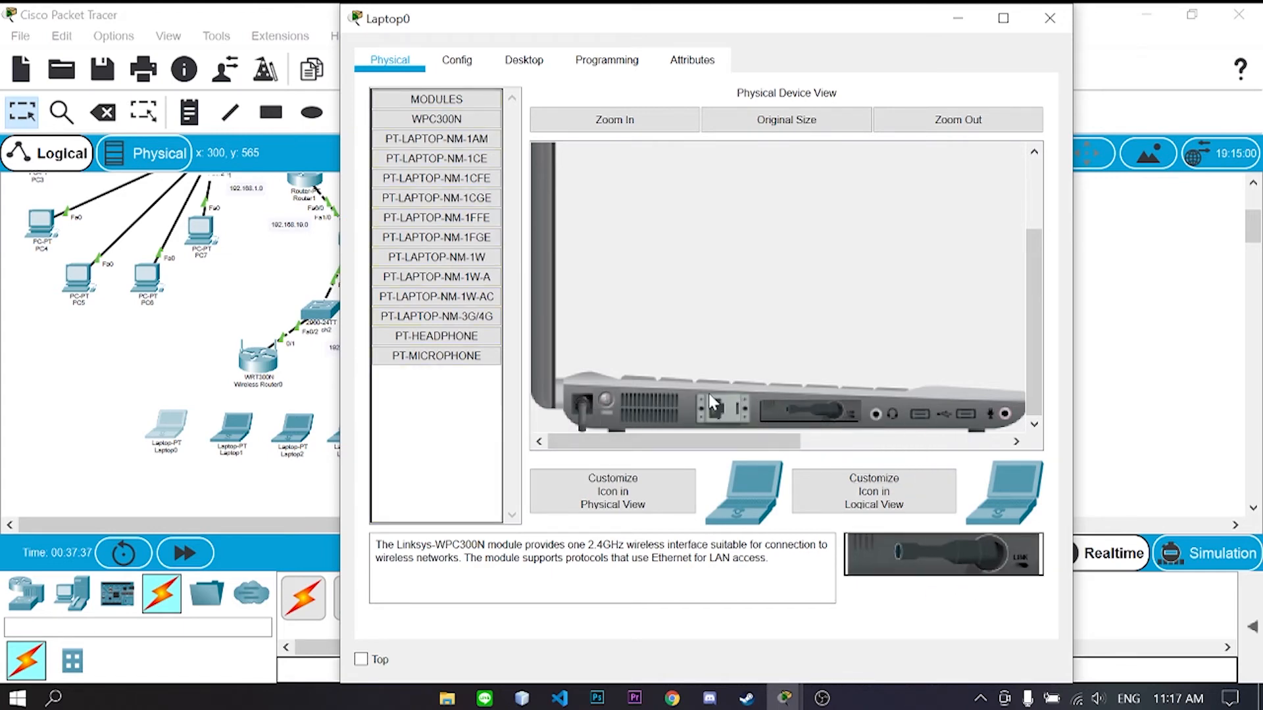
left_click(1050, 17)
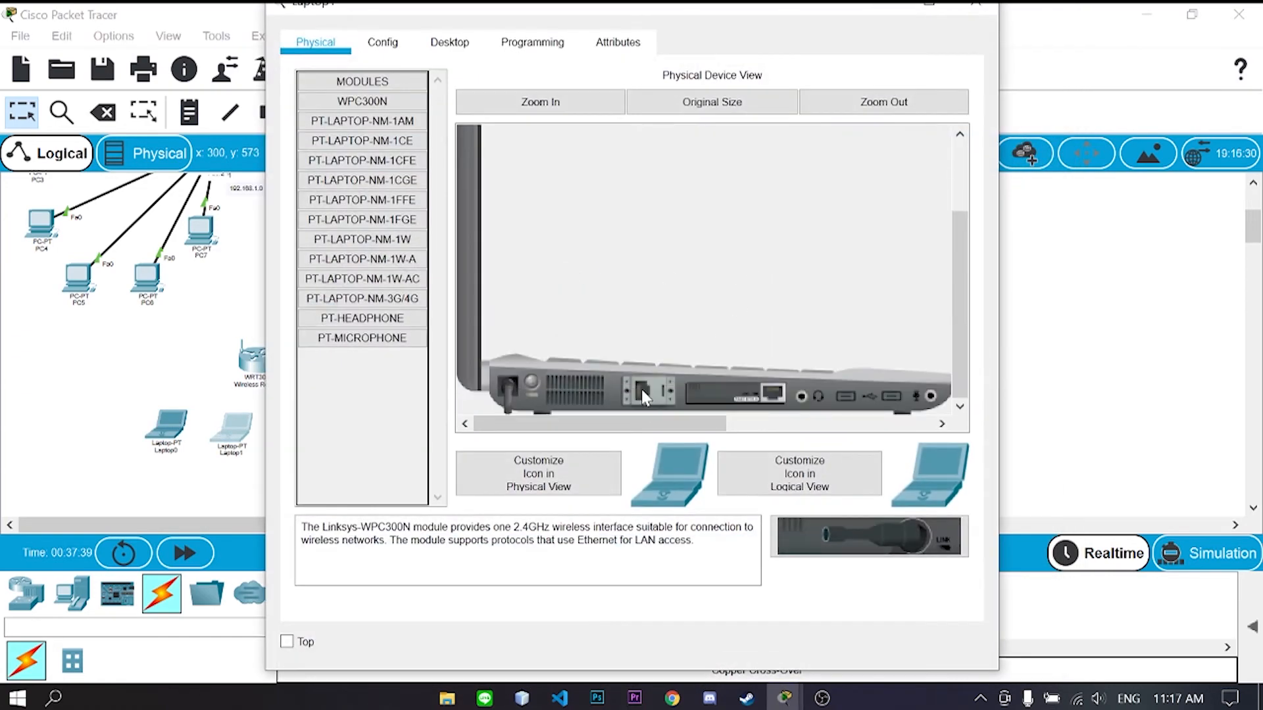
left_click_drag(685, 395, 340, 400)
left_click_drag(828, 534, 735, 396)
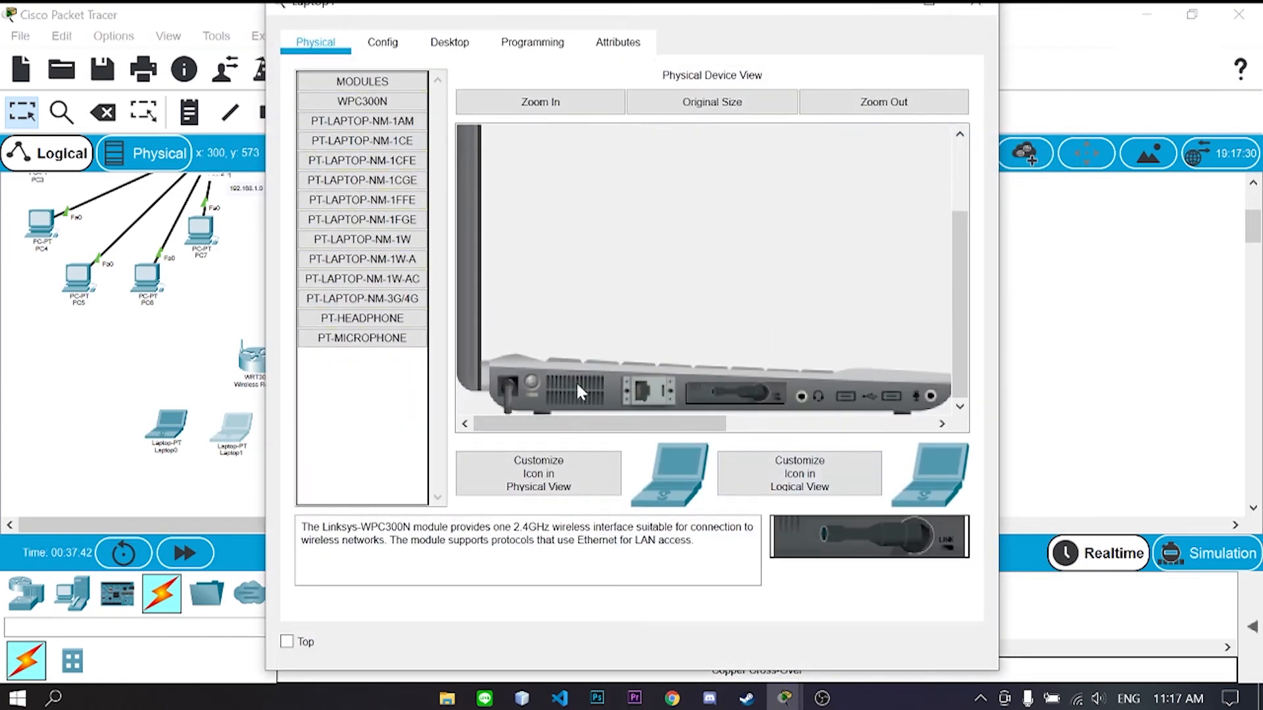
left_click(529, 385)
left_click(976, 5)
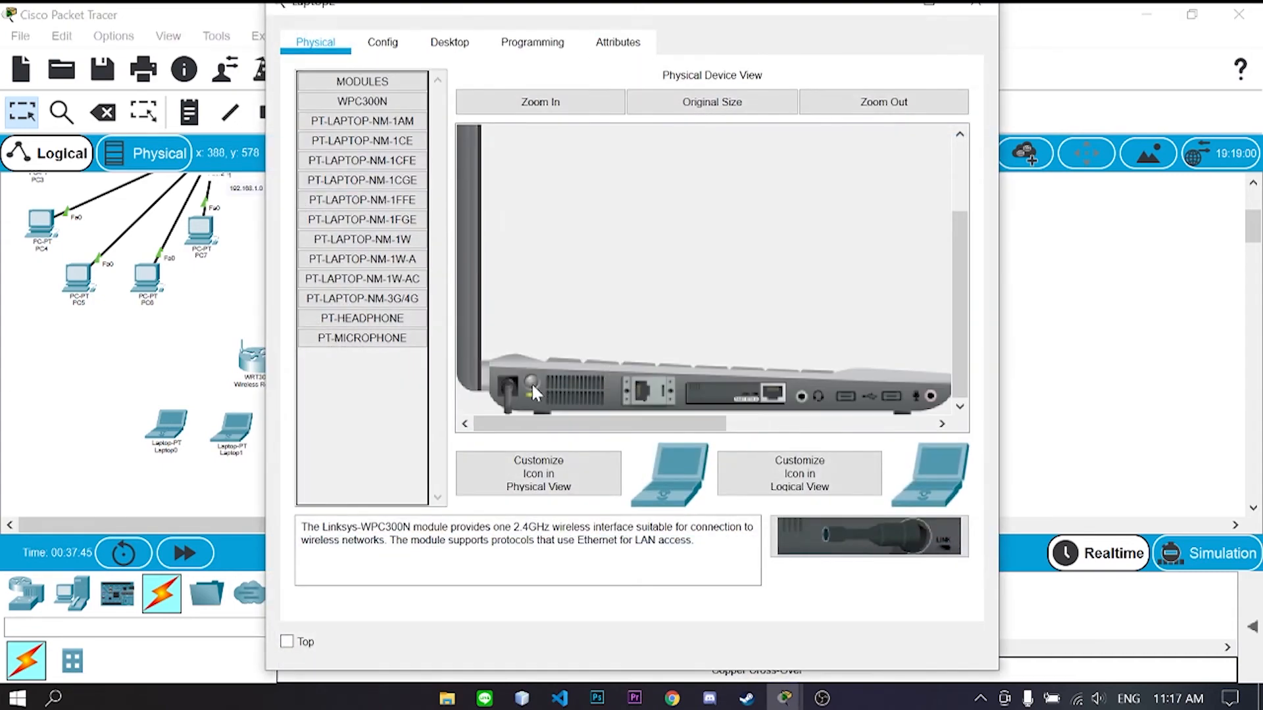
- Fit Laptop2 with a WPC300N card and power Laptop2 and Laptop3 back on
left_click_drag(671, 398, 409, 414)
left_click_drag(828, 534, 735, 395)
left_click(527, 387)
left_click(975, 6)
left_click(346, 437)
left_click(531, 385)
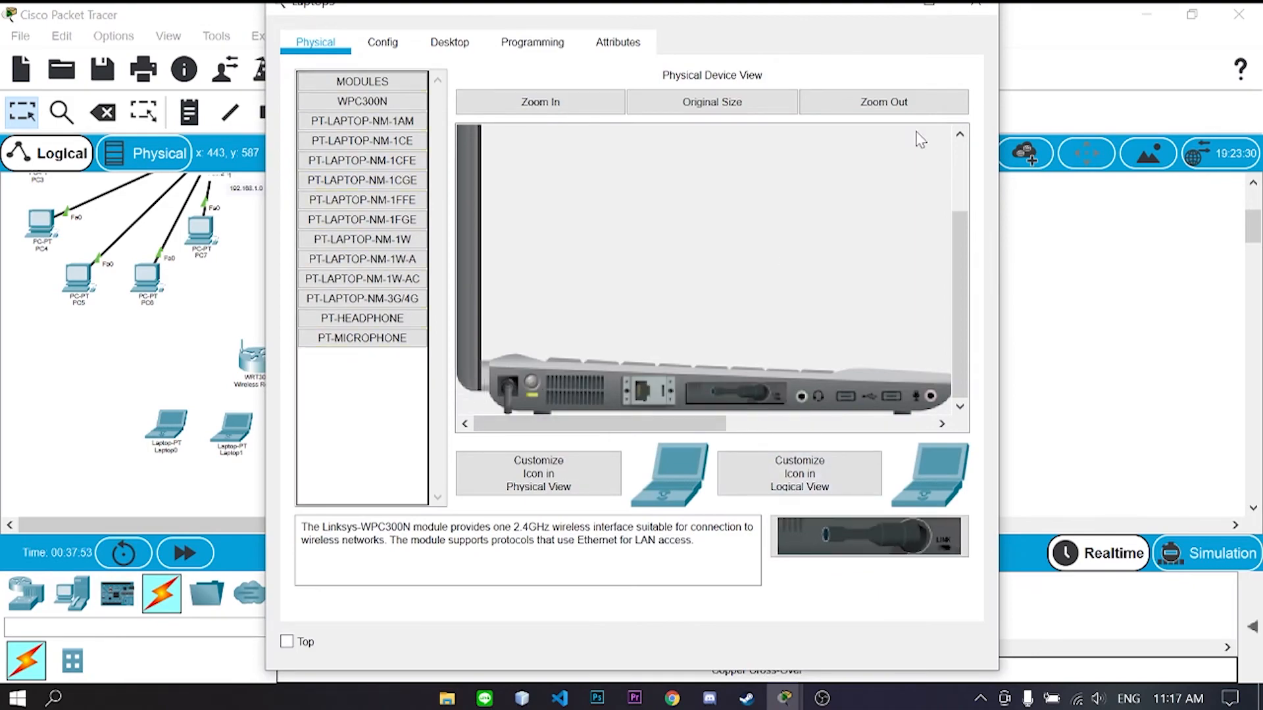
left_click(975, 5)
- Reopen Laptop0's window, moving it right and restoring it to a smaller size
left_click(164, 429)
left_click_drag(586, 10, 774, 30)
left_click(1192, 14)
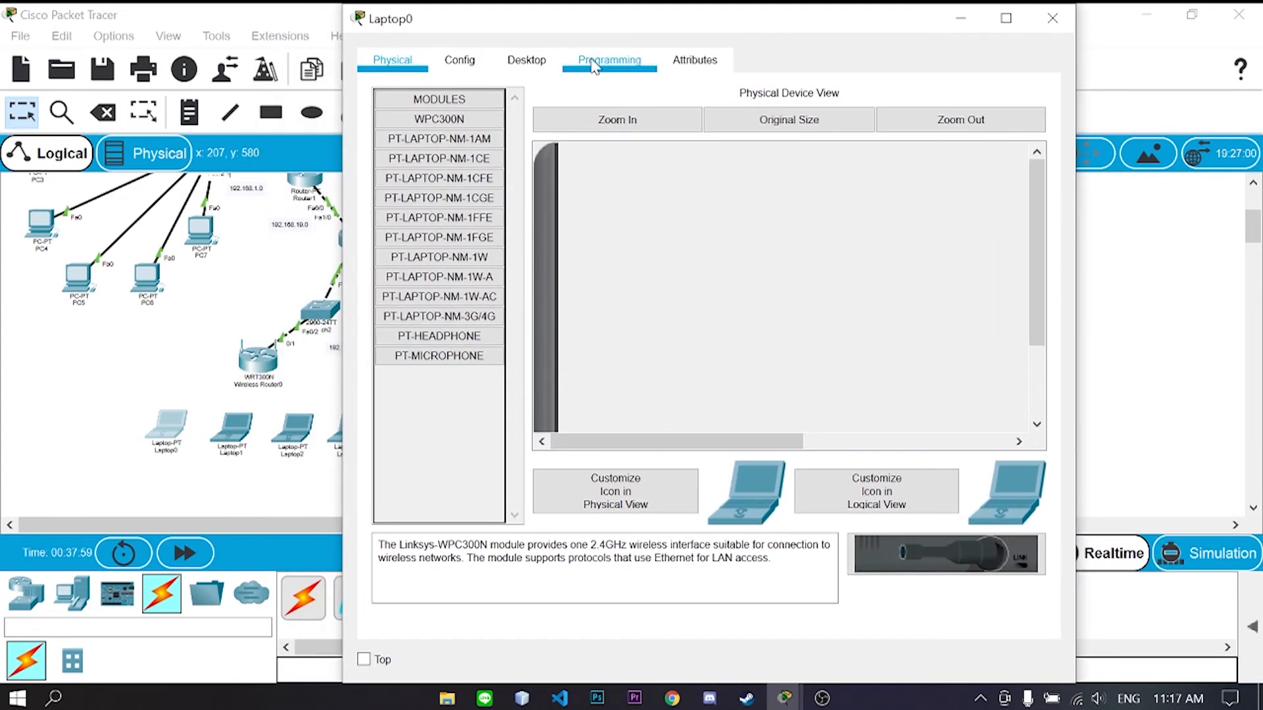
- Connect Laptop0 to the wireless network via PC Wireless, entering the pre-shared key
left_click(520, 62)
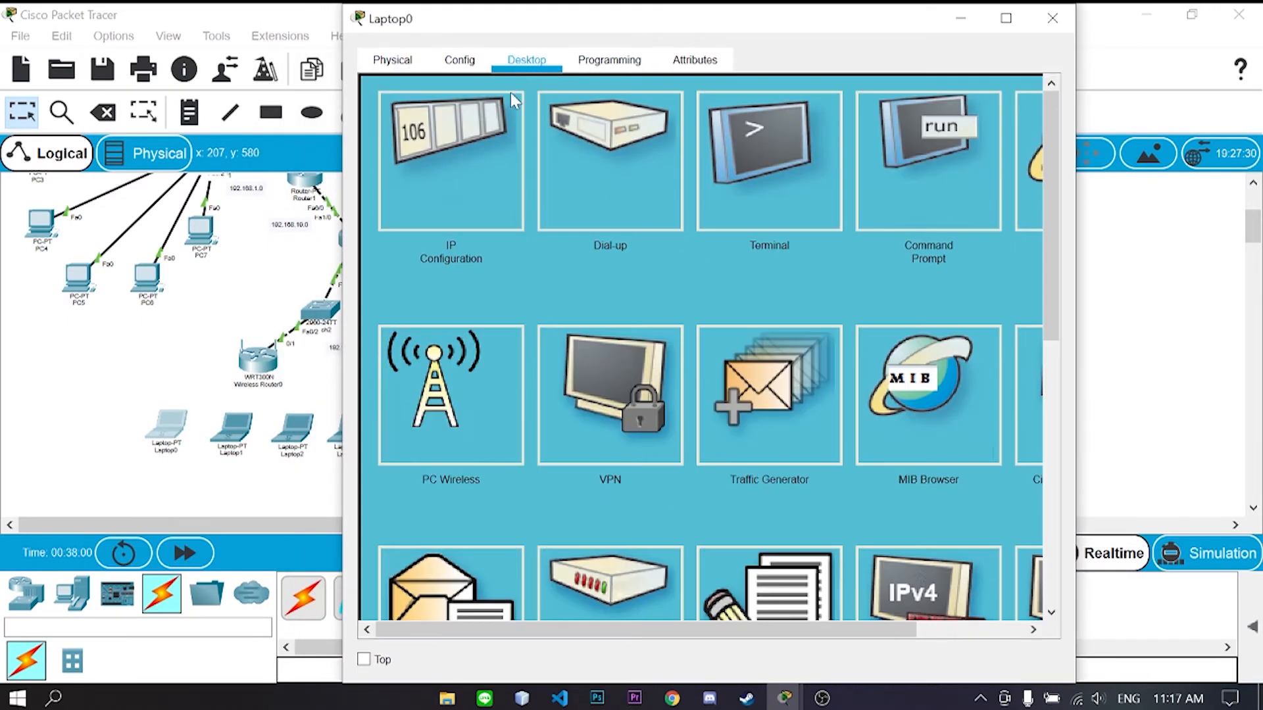
left_click(456, 372)
left_click(576, 250)
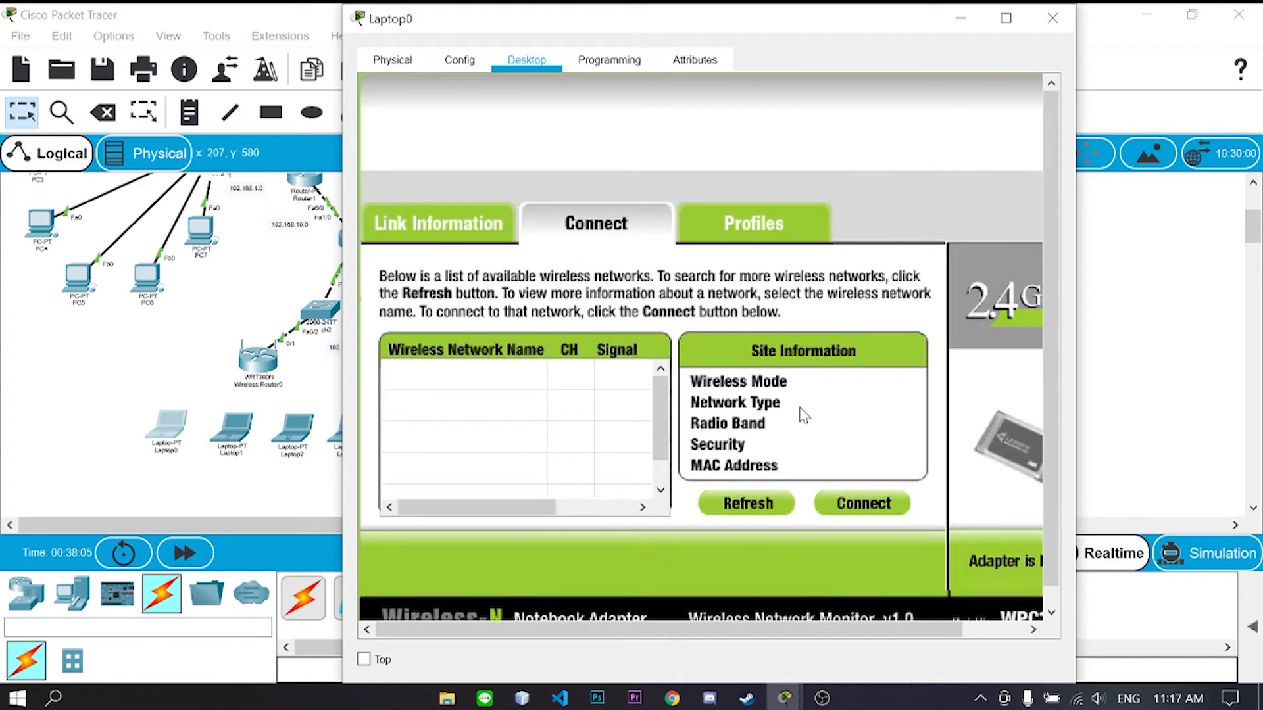
left_click(859, 502)
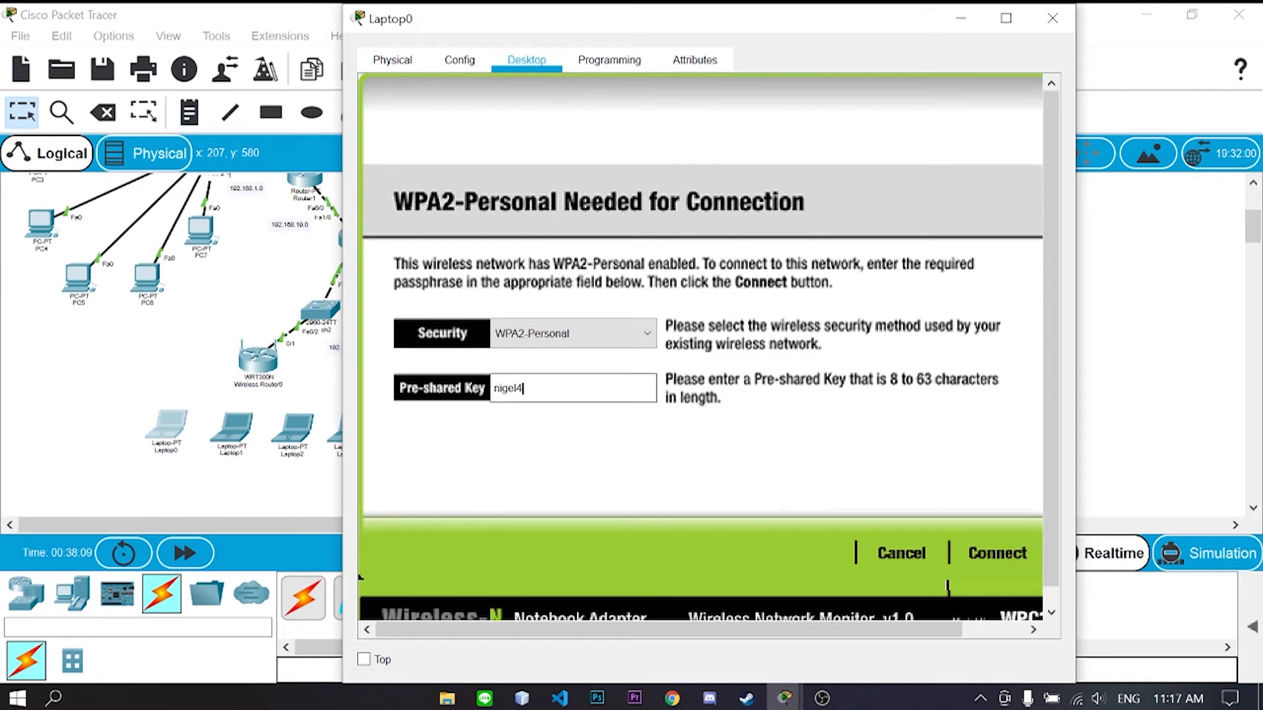
type("nigel4bill")
left_click(998, 553)
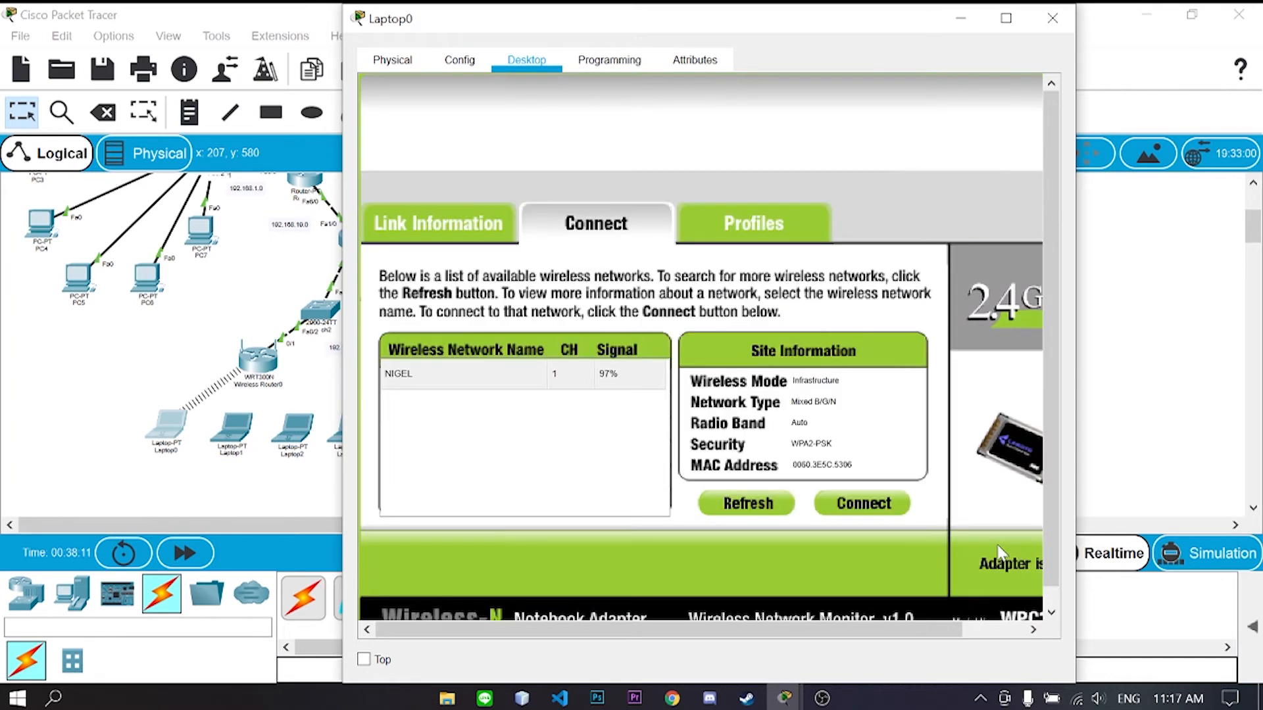
left_click(1053, 18)
- Connect Laptop1 to the wireless network with the pre-shared key
double_click(244, 434)
left_click(450, 43)
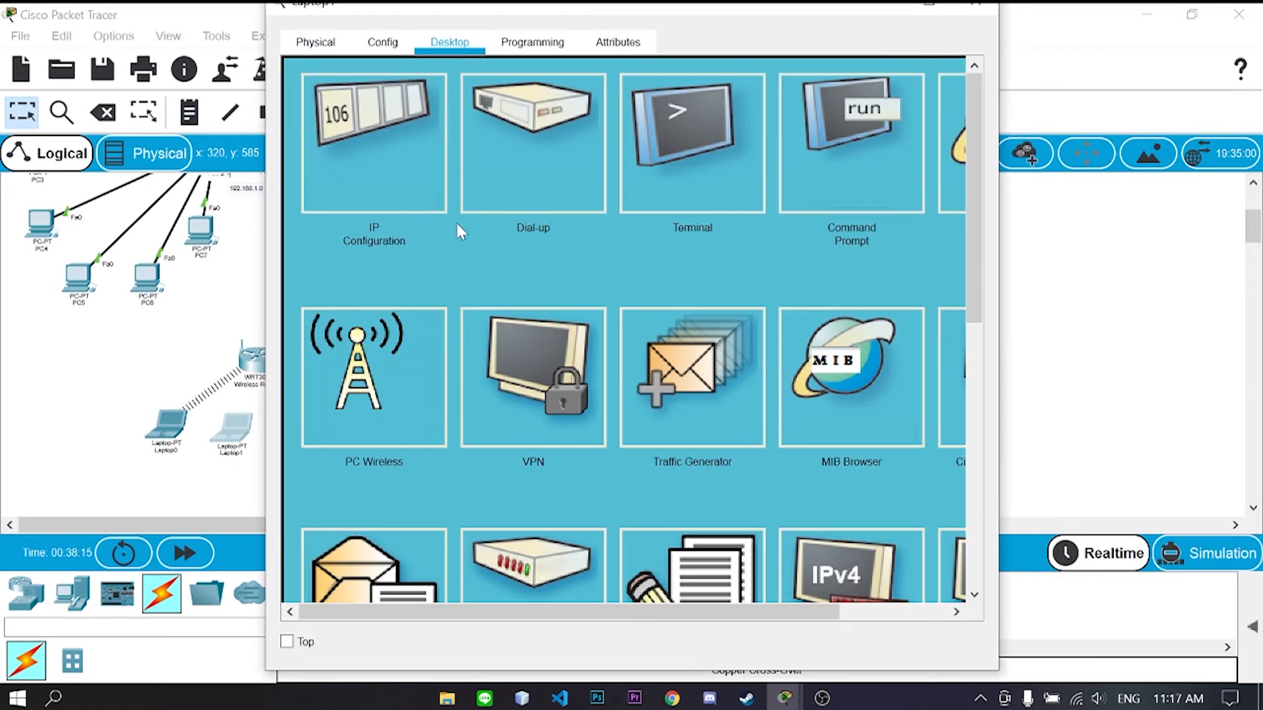
left_click(362, 355)
left_click(520, 191)
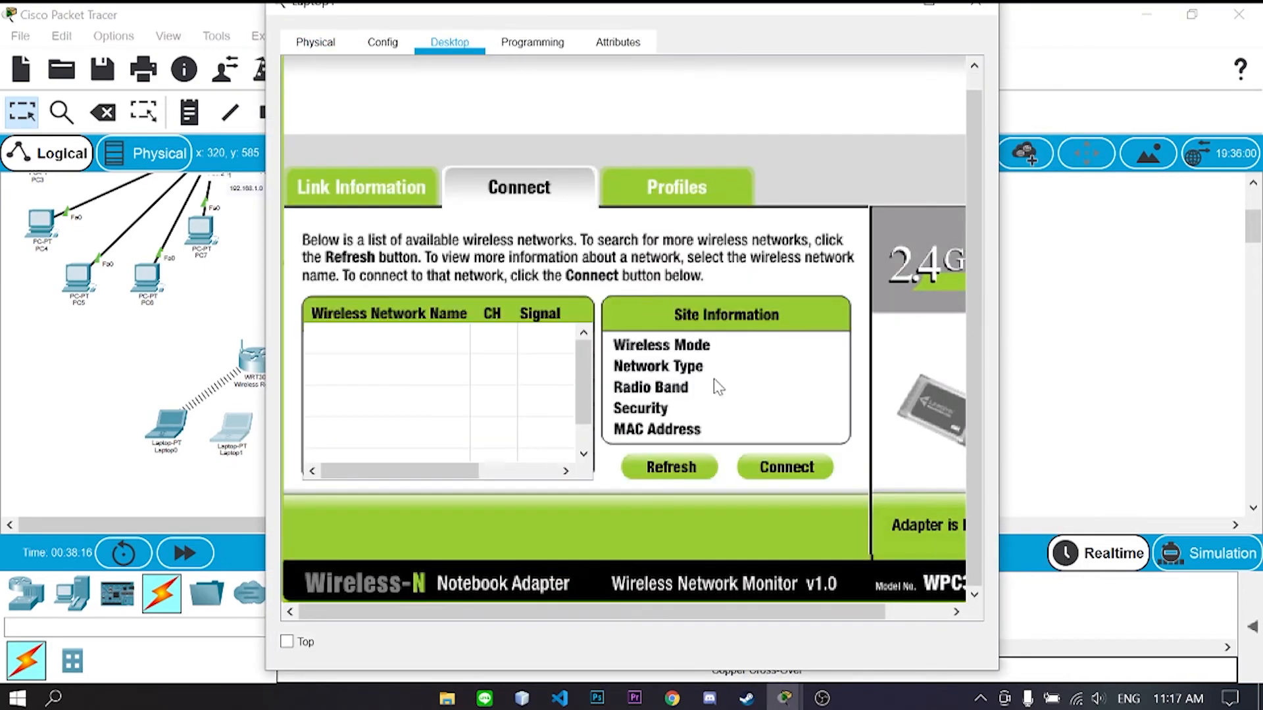
left_click(766, 468)
type("nigel4321")
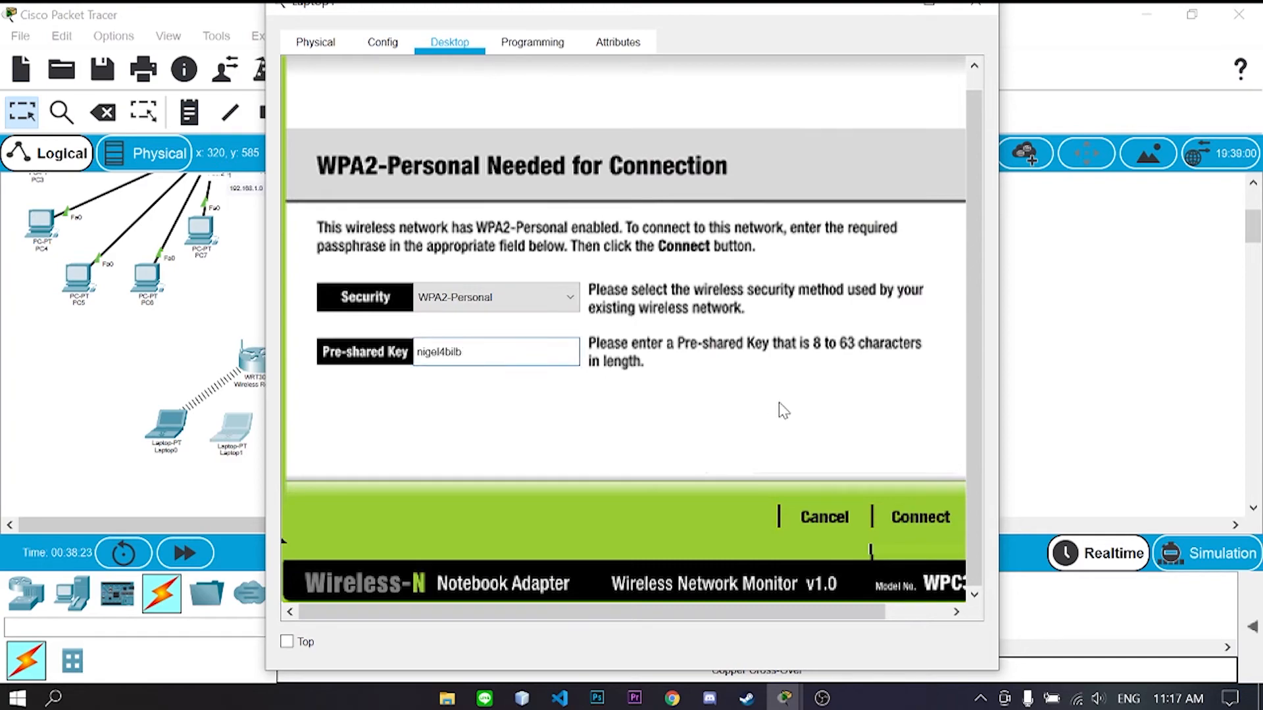
left_click(920, 517)
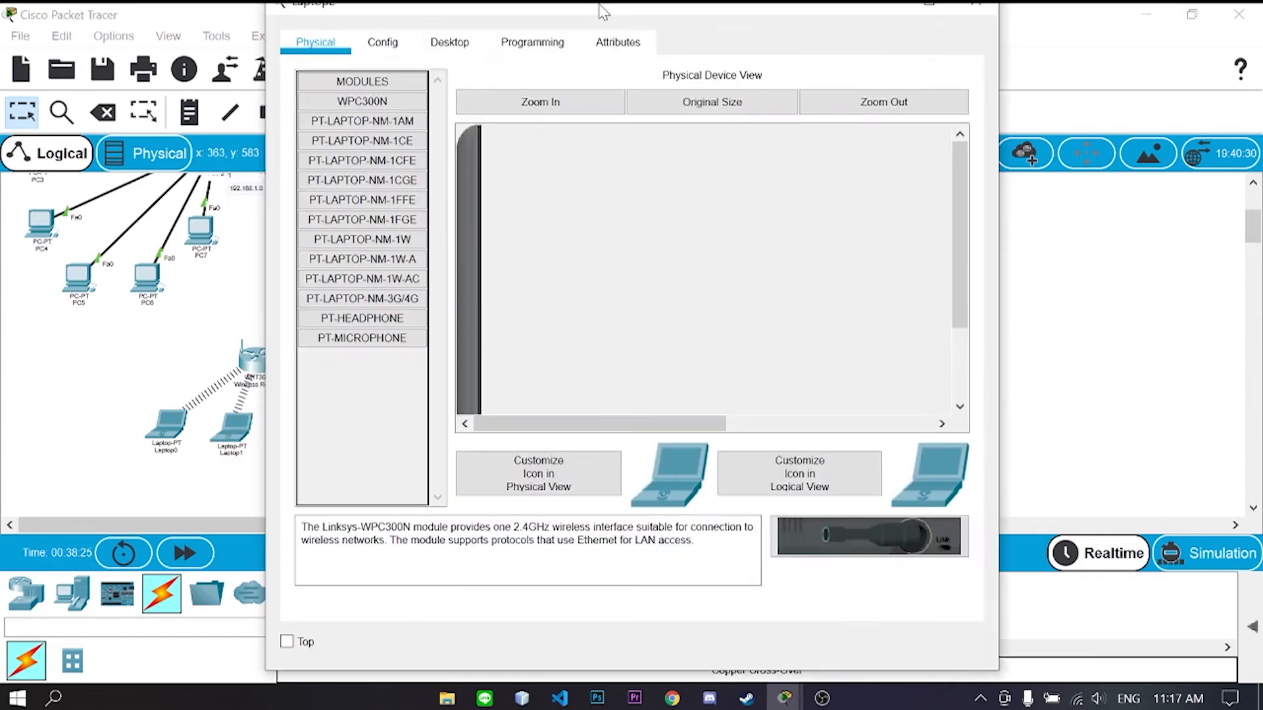
- Connect Laptop2 to the wireless network with the pre-shared key
left_click_drag(604, 12, 756, 29)
left_click(601, 59)
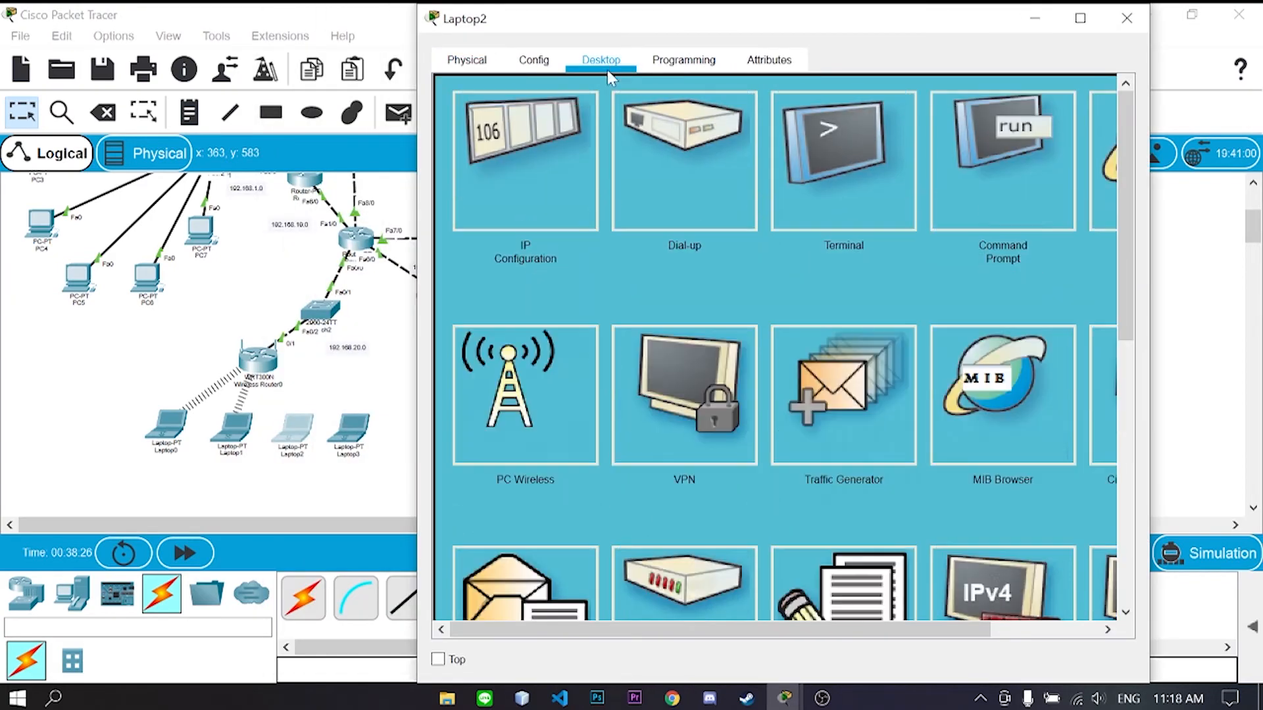
left_click(494, 394)
left_click(670, 224)
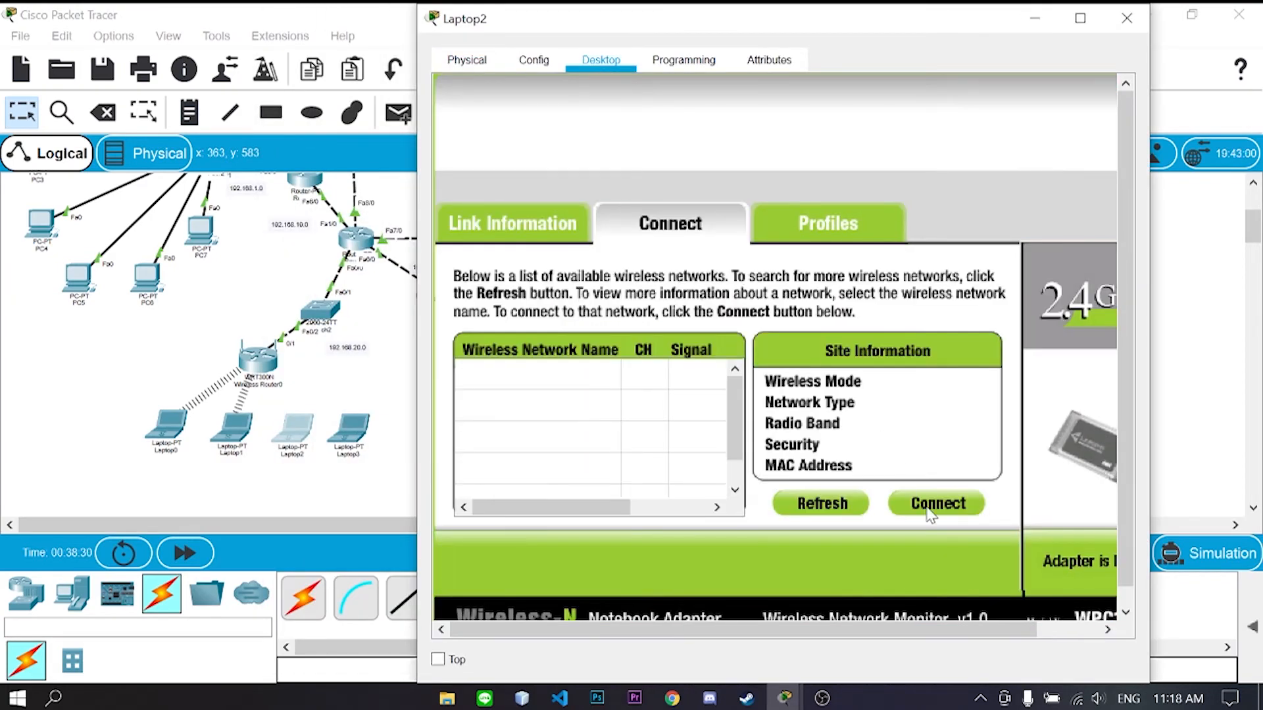
left_click(929, 511)
type("nigel4321")
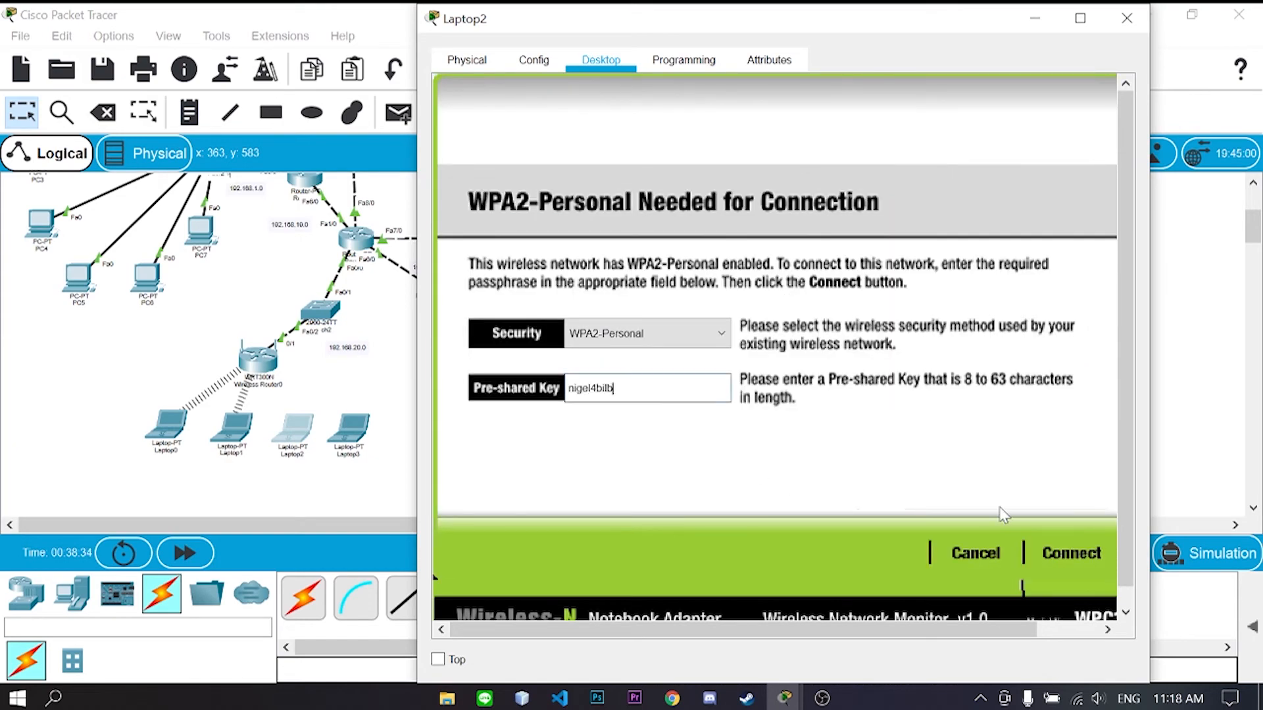
left_click(1069, 553)
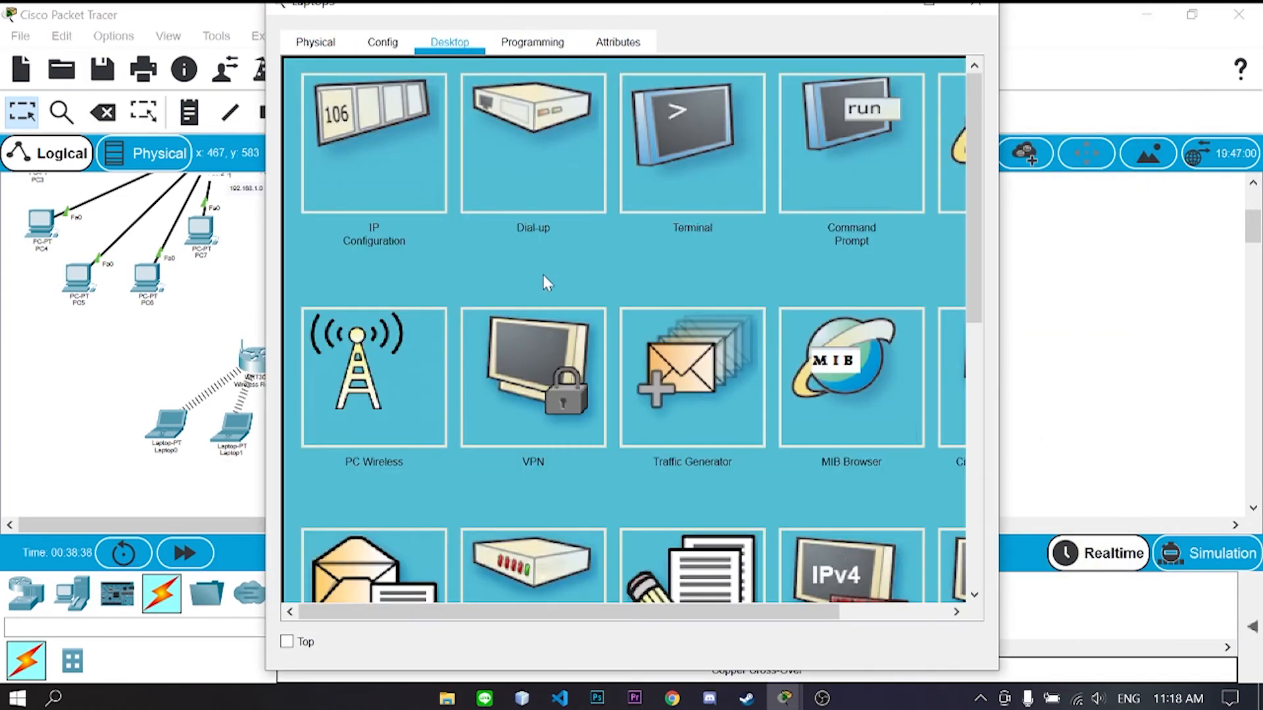
- Connect Laptop3 to the wireless network
left_click(373, 375)
left_click(556, 220)
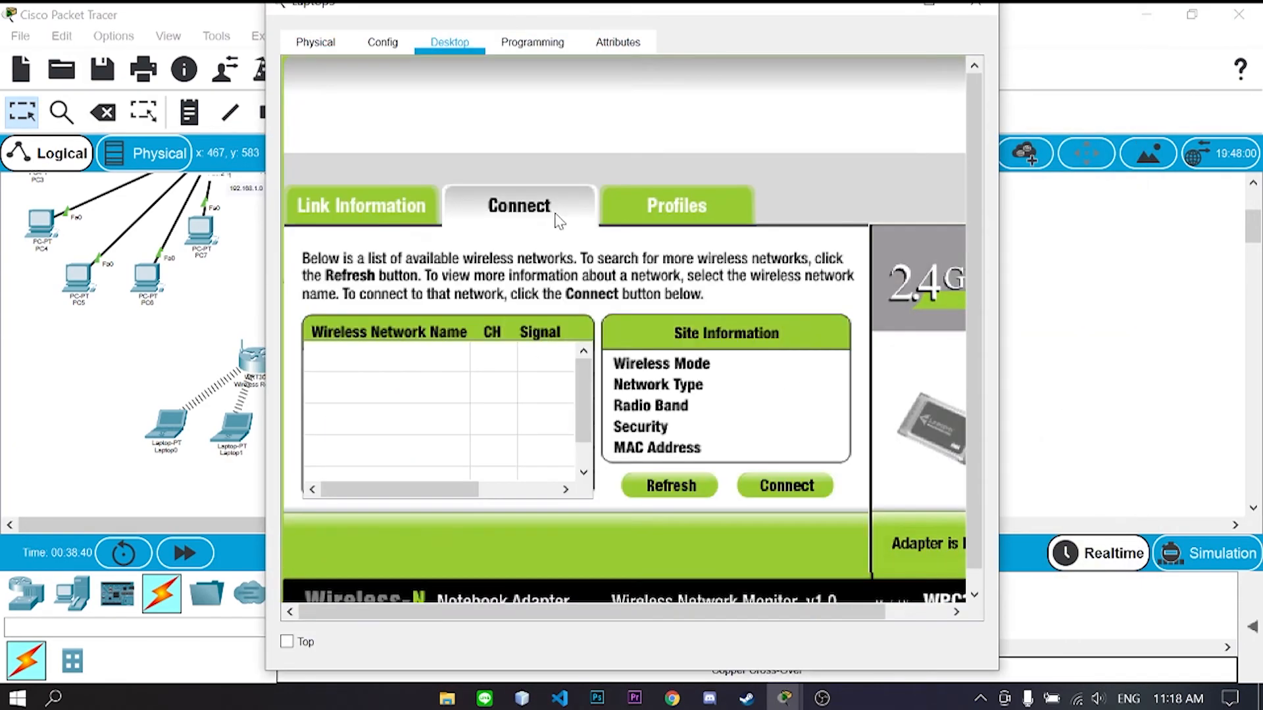
left_click(765, 490)
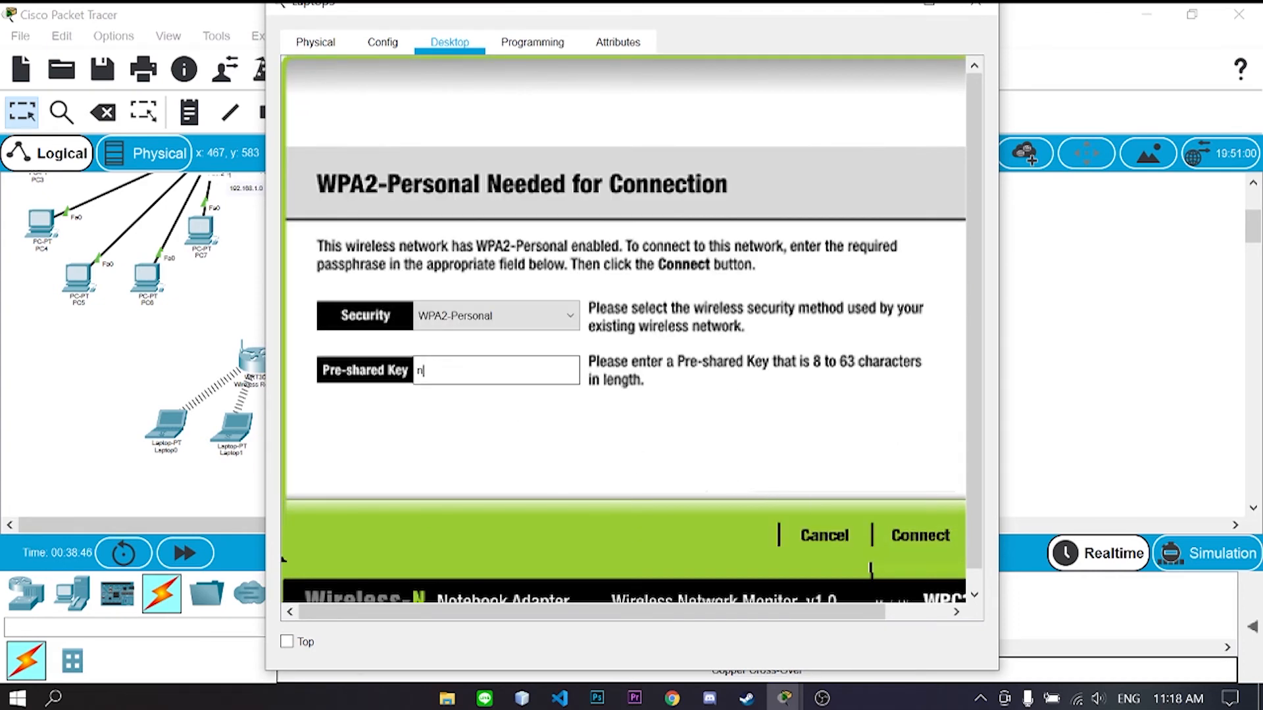
left_click(920, 536)
left_click(983, 11)
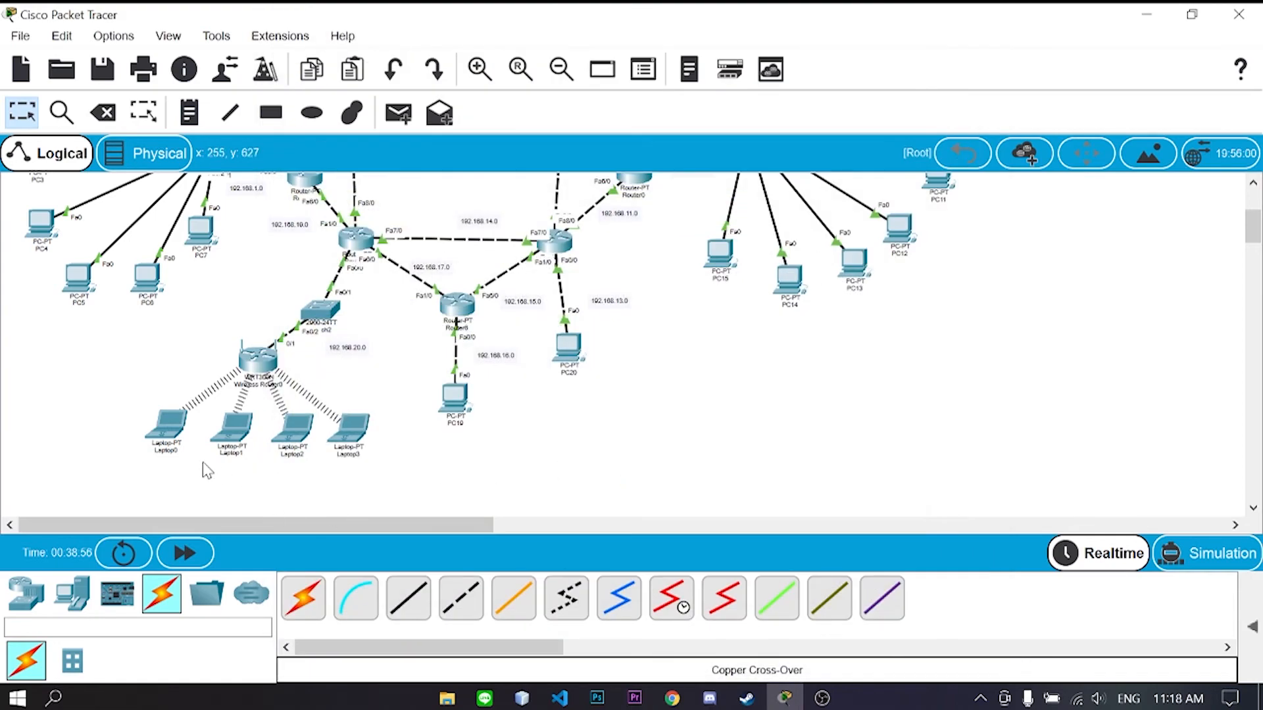
left_click(172, 426)
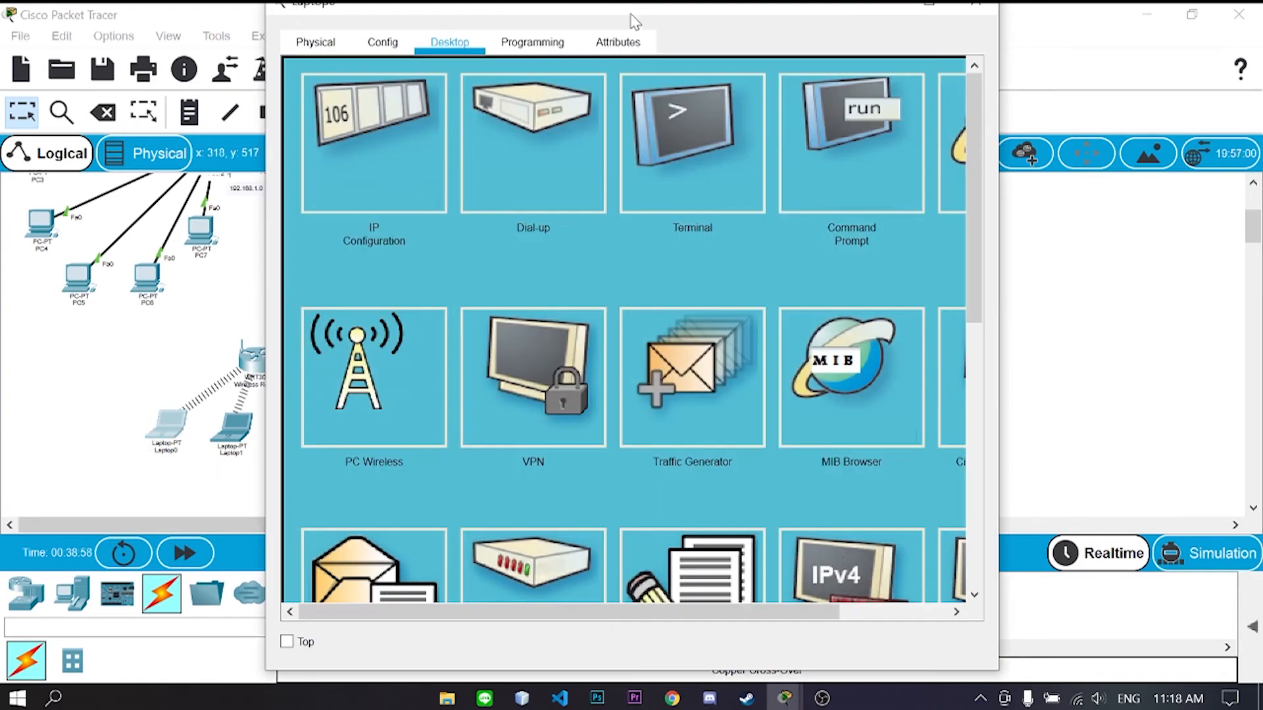
- Check Laptop0's IP configuration
left_click_drag(633, 21, 745, 20)
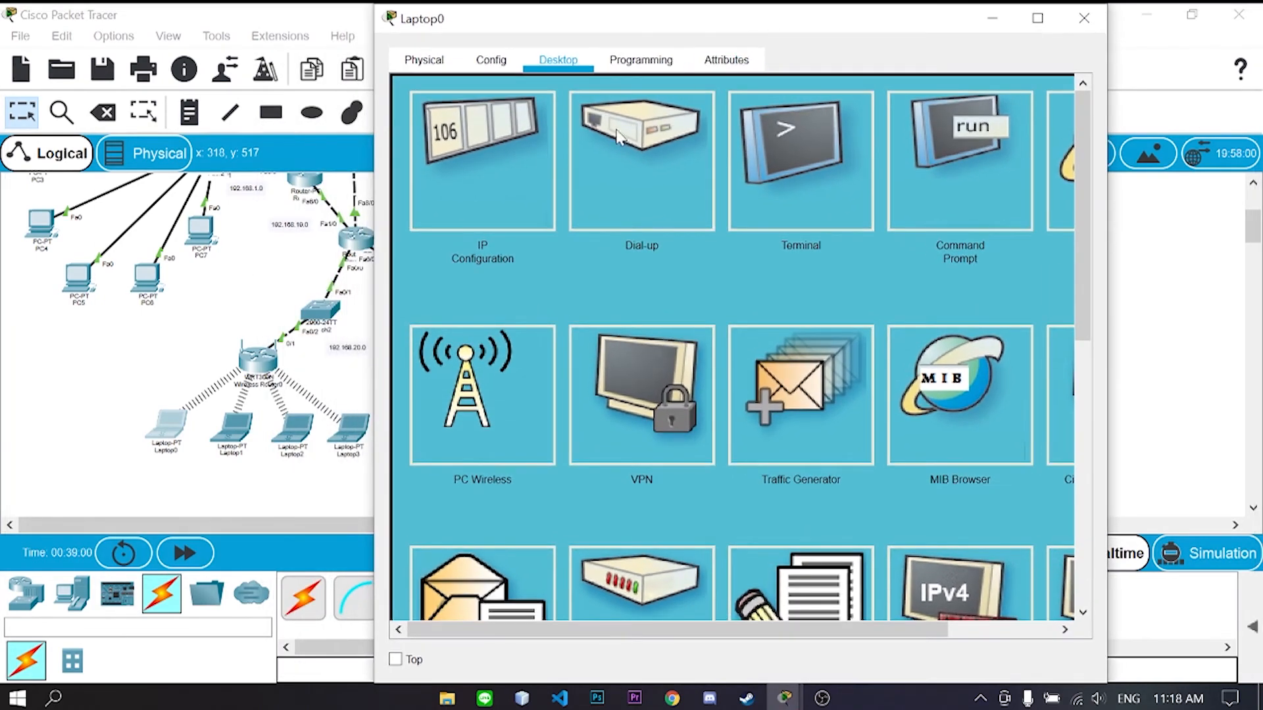
left_click(503, 206)
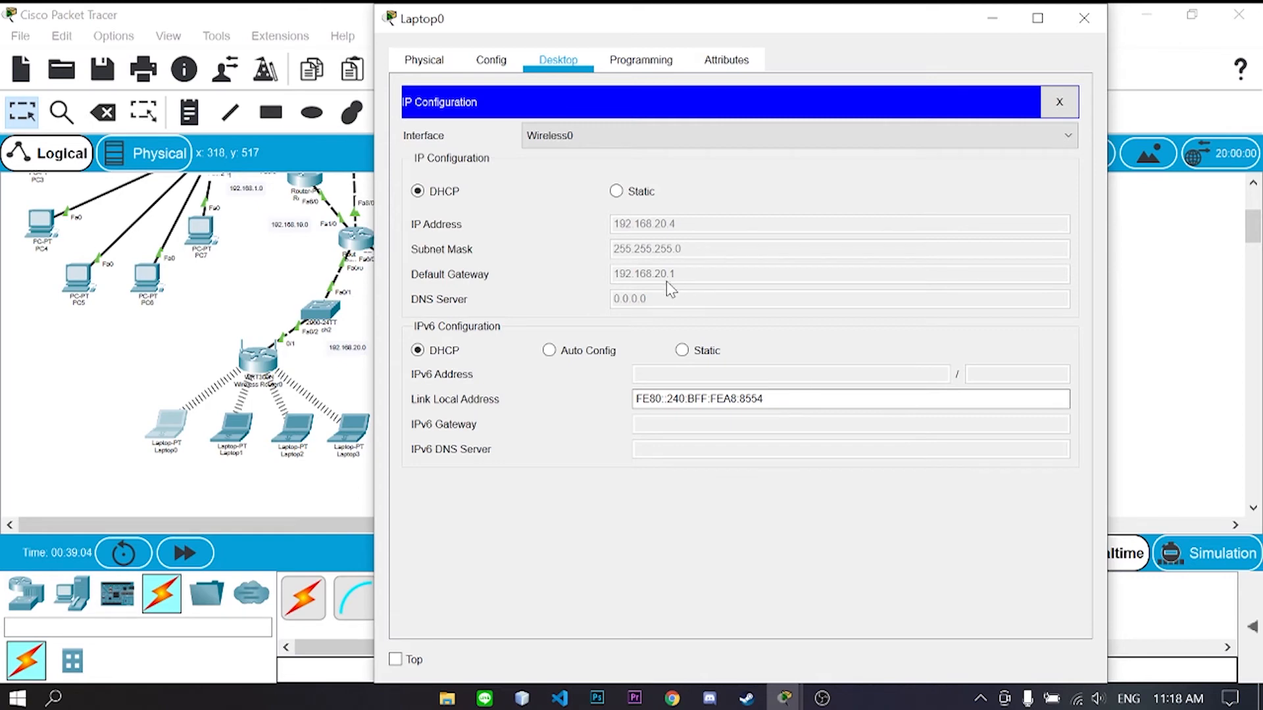
left_click_drag(715, 22, 733, 22)
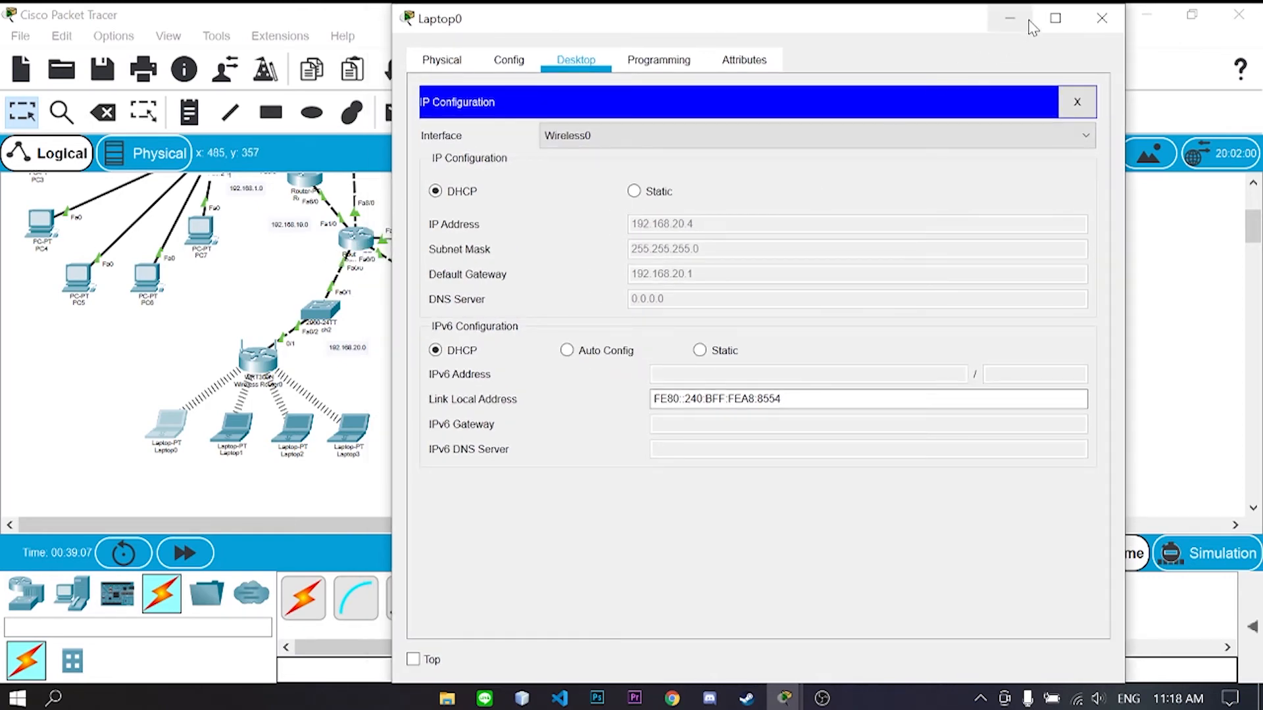
left_click(1086, 23)
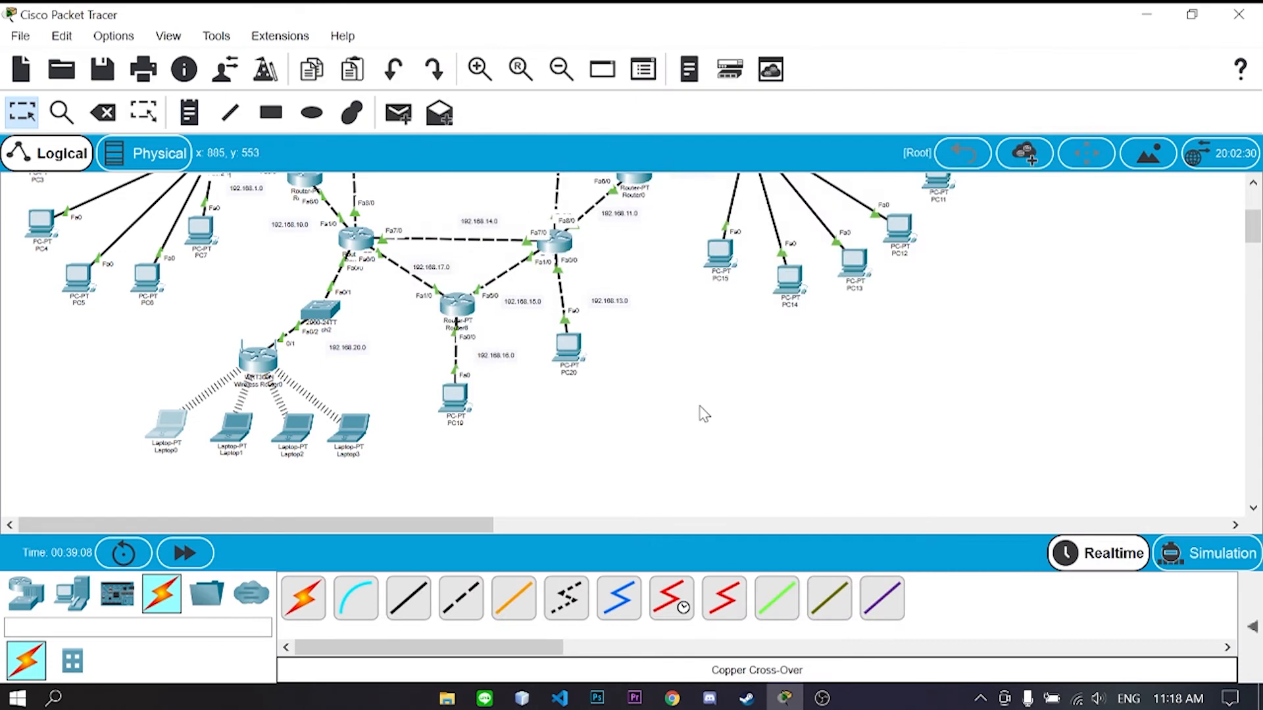
- Set the wireless router's IP to 192.168.20.1 with DHCP and save the settings
left_click(257, 358)
scroll(526, 277, "down", 5)
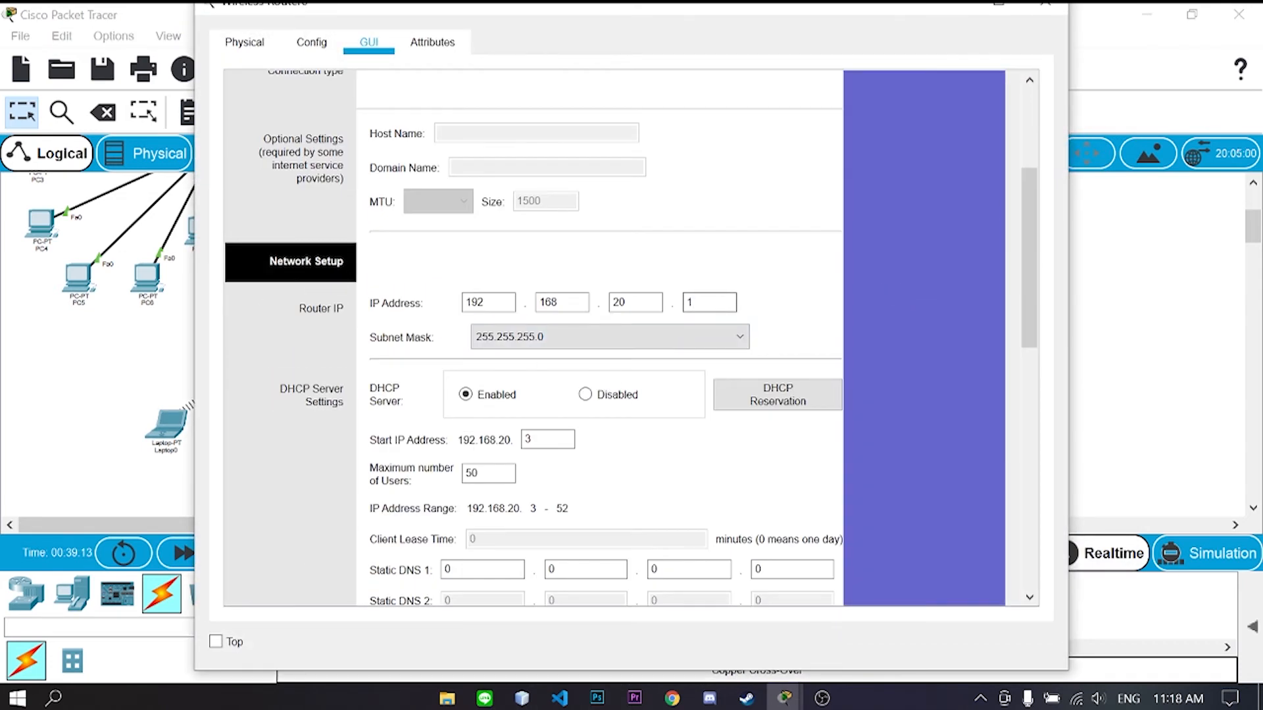
type("1")
scroll(719, 293, "down", 10)
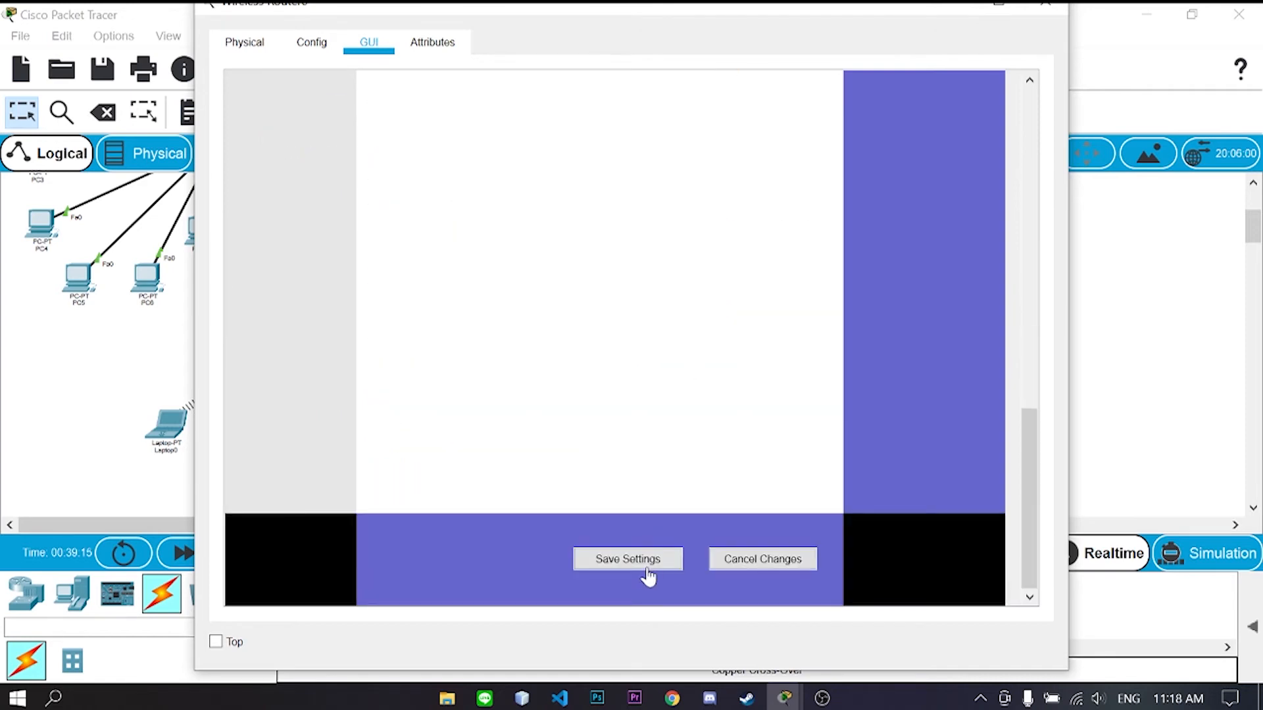
scroll(679, 473, "up", 8)
scroll(679, 478, "down", 8)
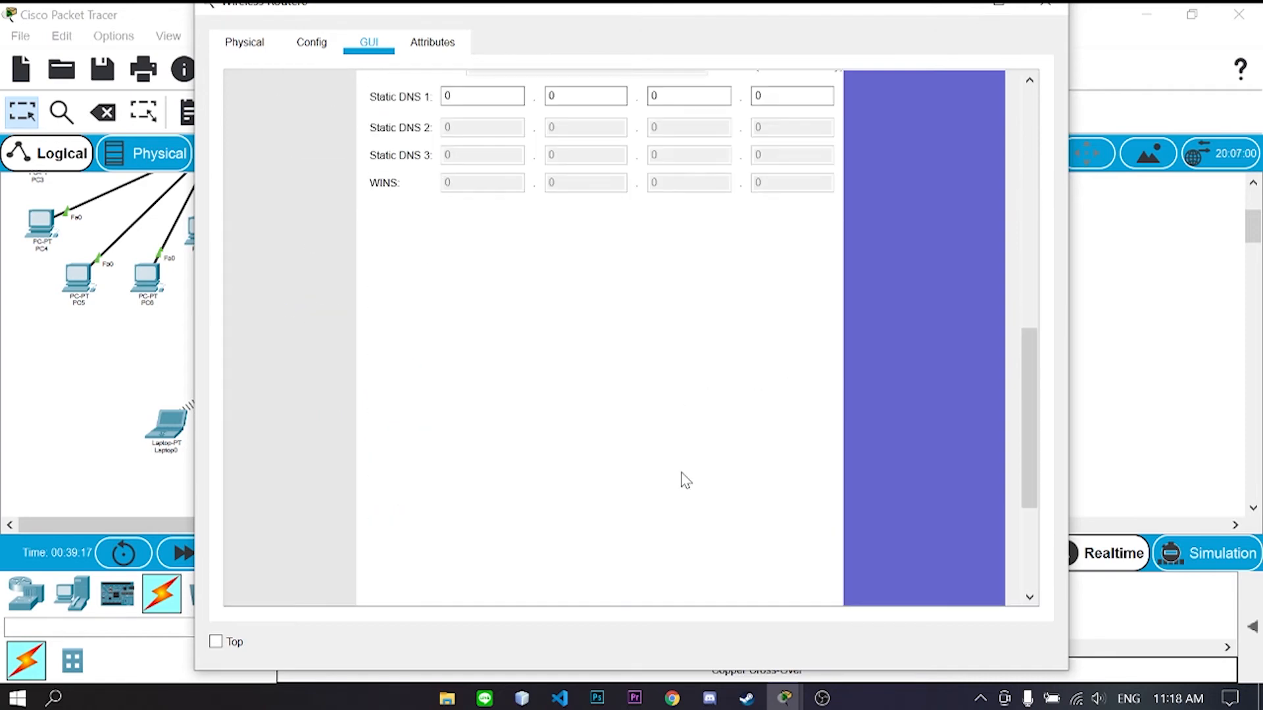
left_click(628, 559)
left_click(1043, 6)
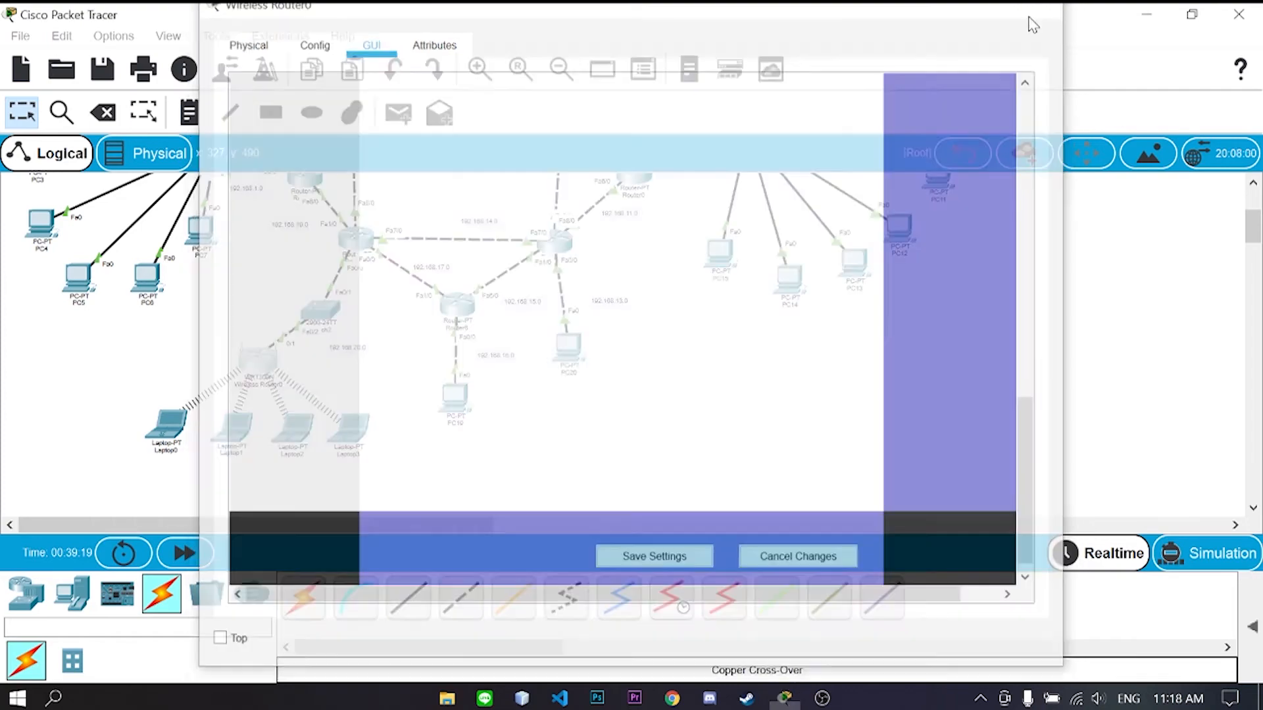
- Recheck Laptop0's IP configuration
left_click(165, 427)
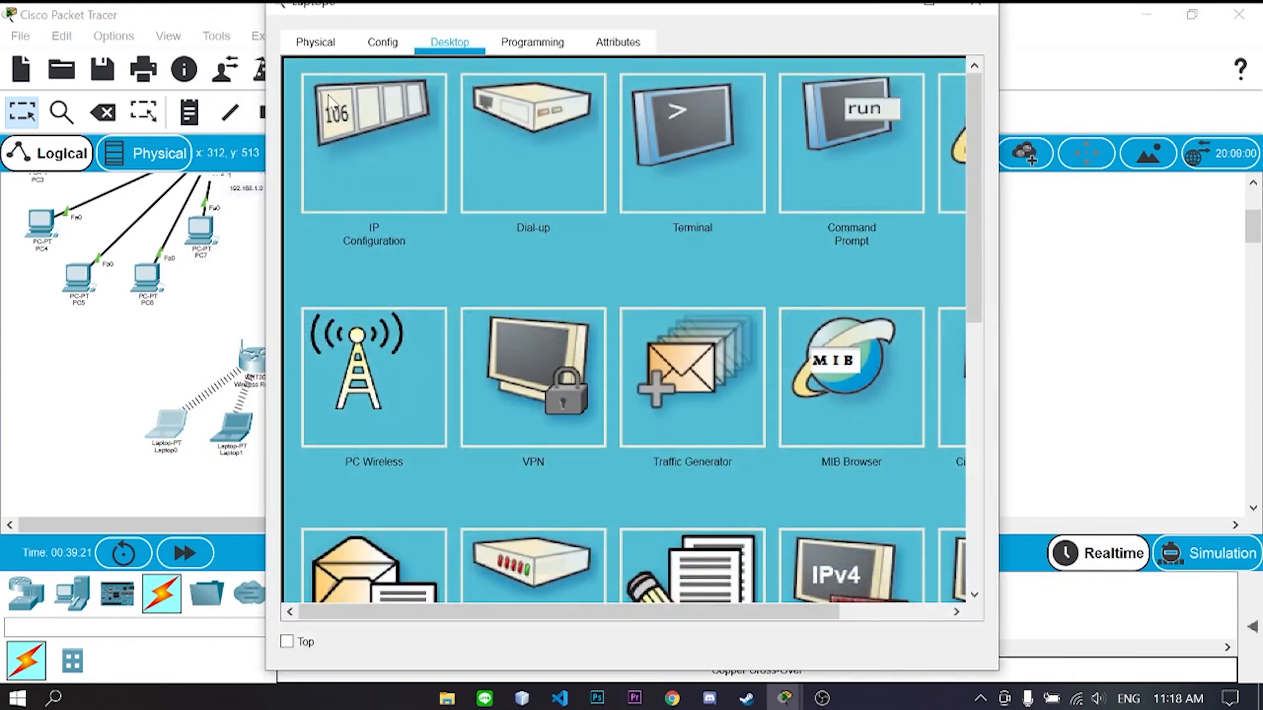
left_click(354, 131)
left_click(975, 3)
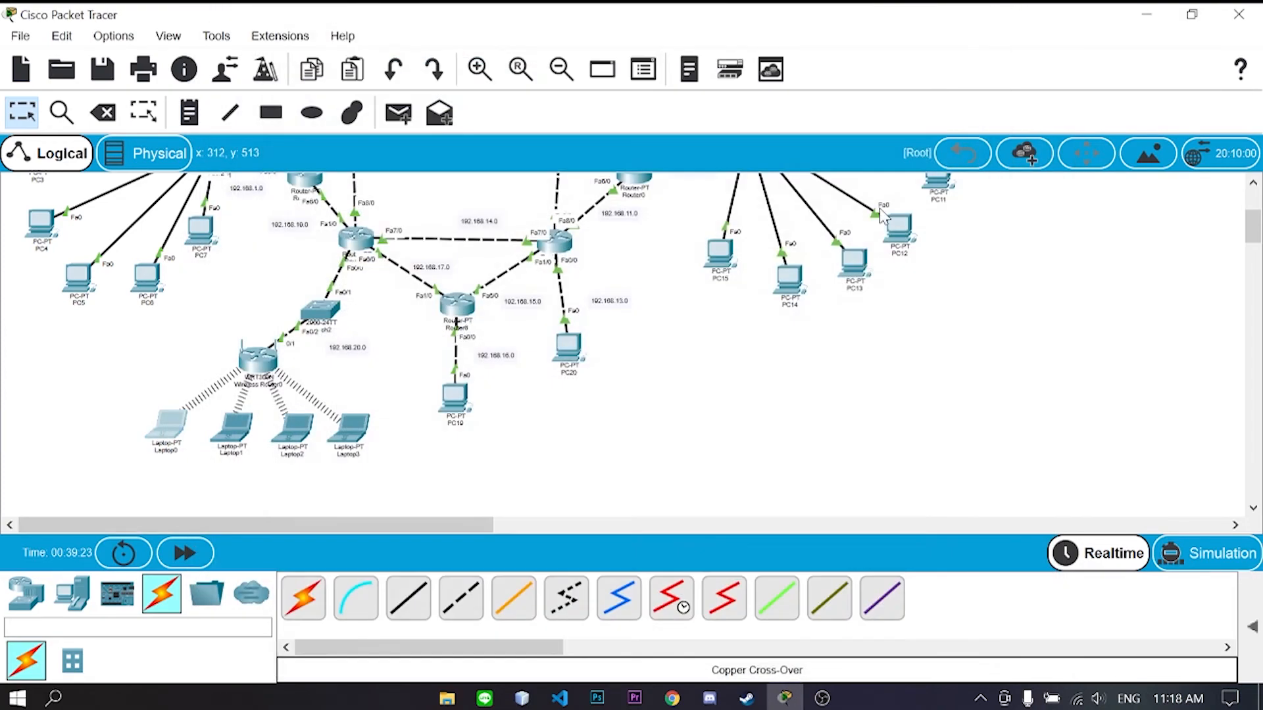
- Send a simple PDU from PC0 to PC1 and expand the PDU list
scroll(735, 451, "up", 3)
scroll(622, 450, "up", 2)
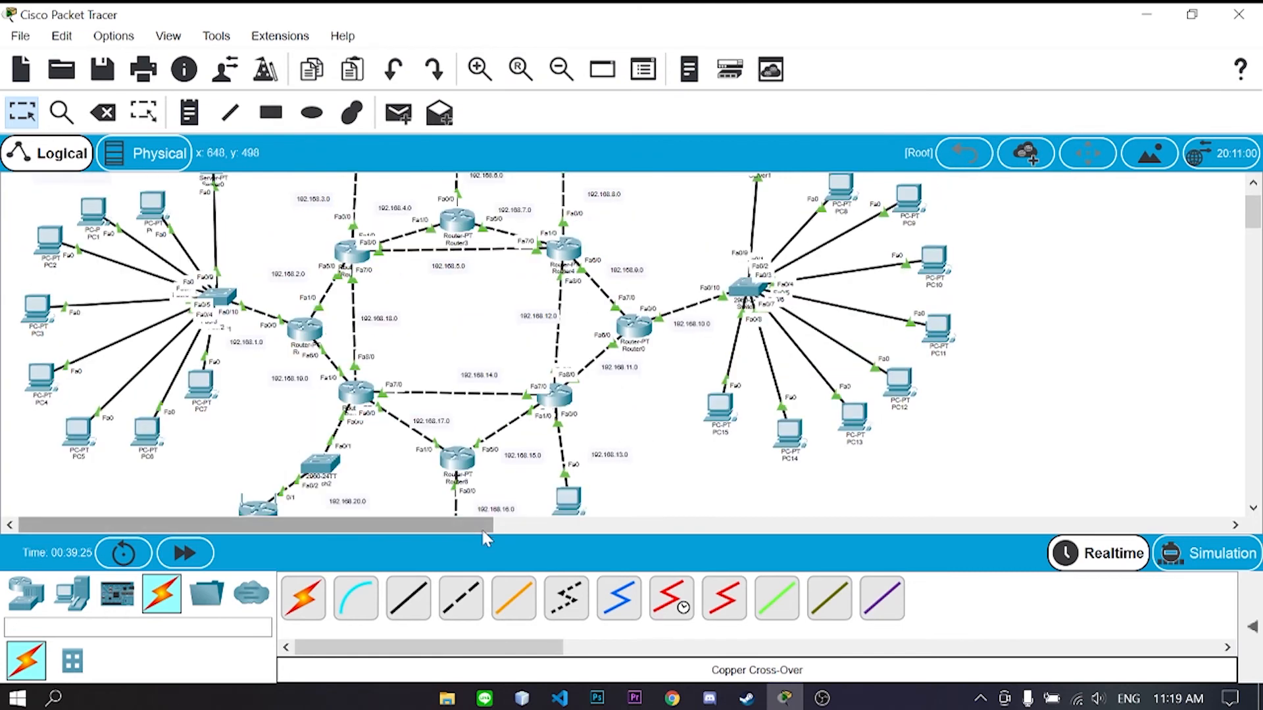
left_click(398, 113)
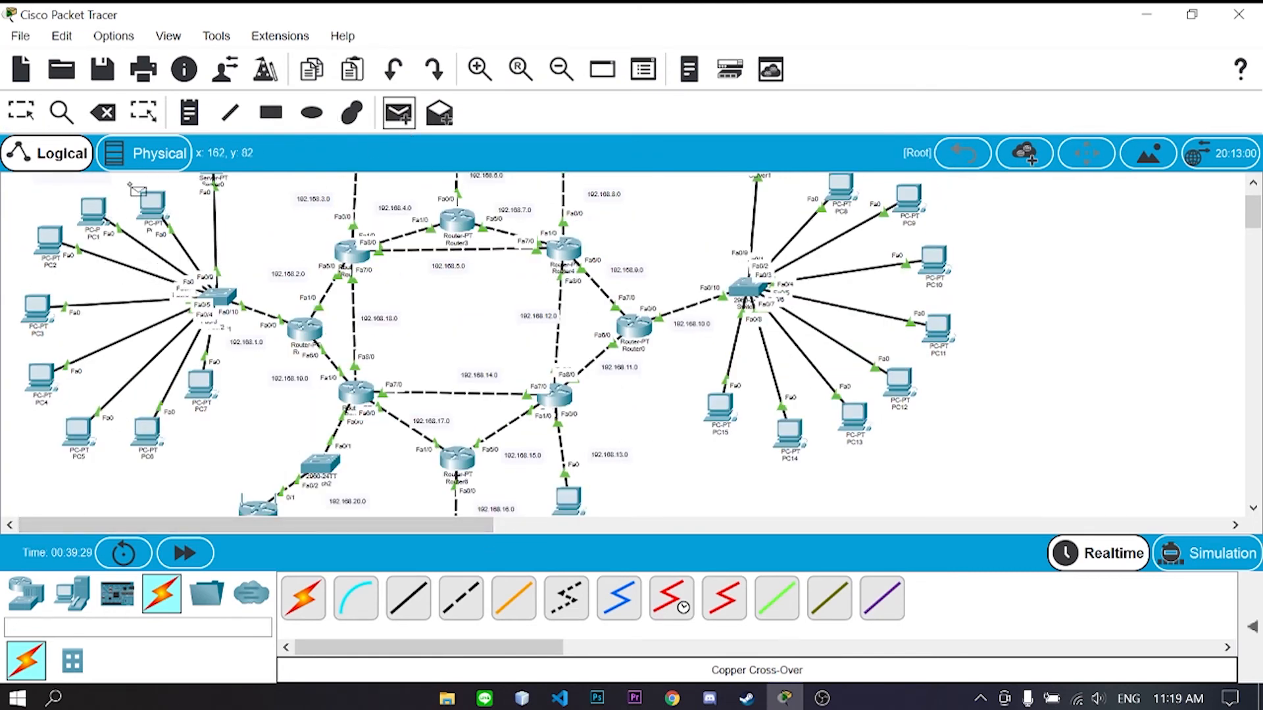
left_click(152, 207)
left_click(92, 220)
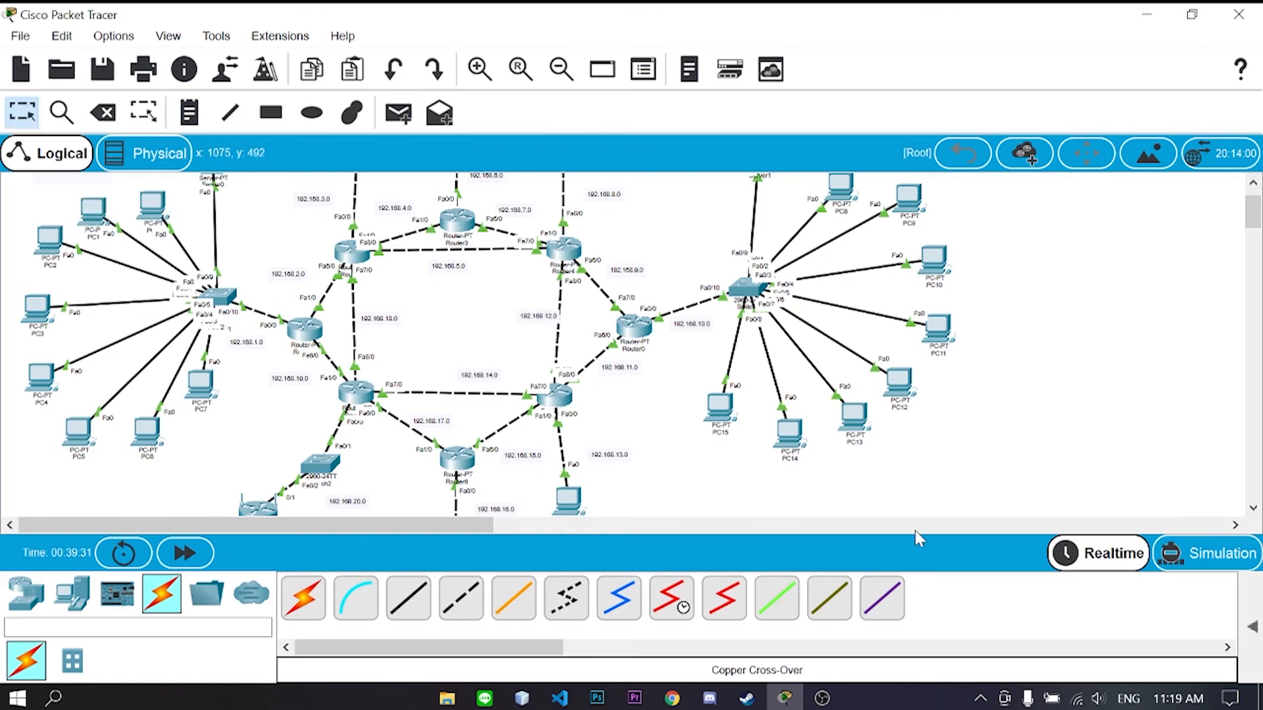
left_click(1252, 625)
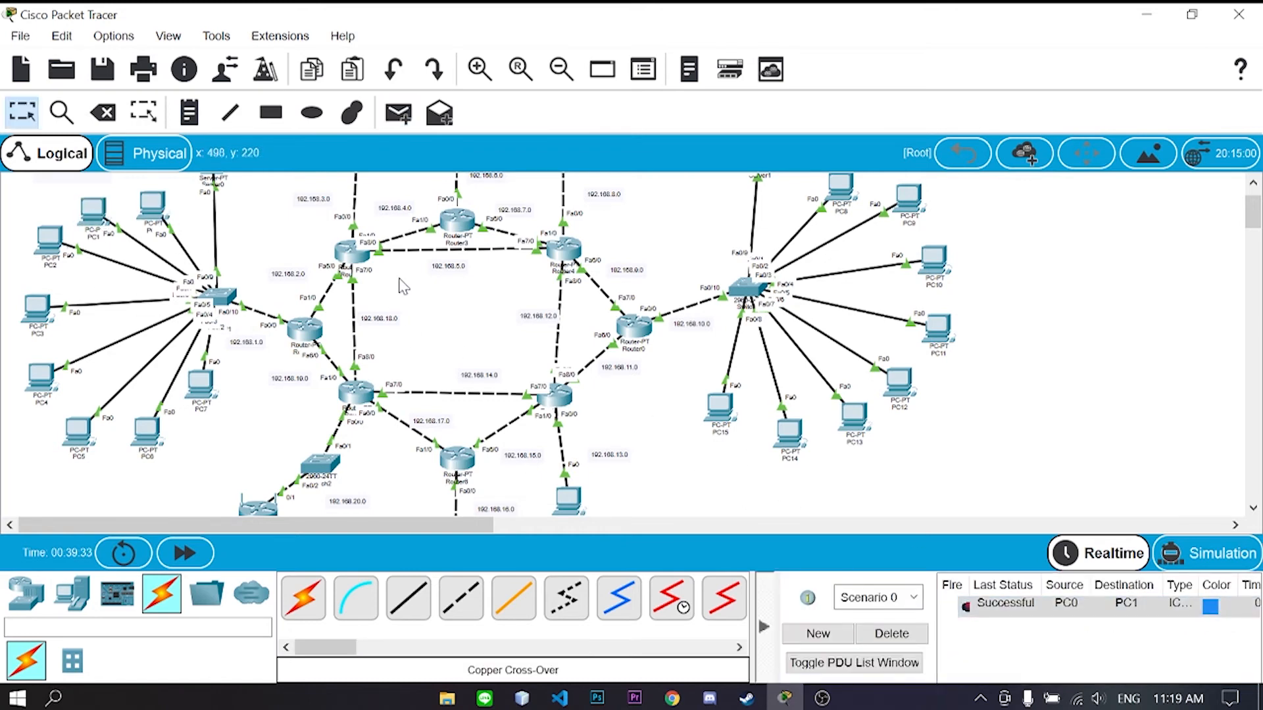
- Send a simple PDU from PC1 to Router1
left_click(398, 113)
left_click(95, 223)
scroll(441, 263, "up", 1)
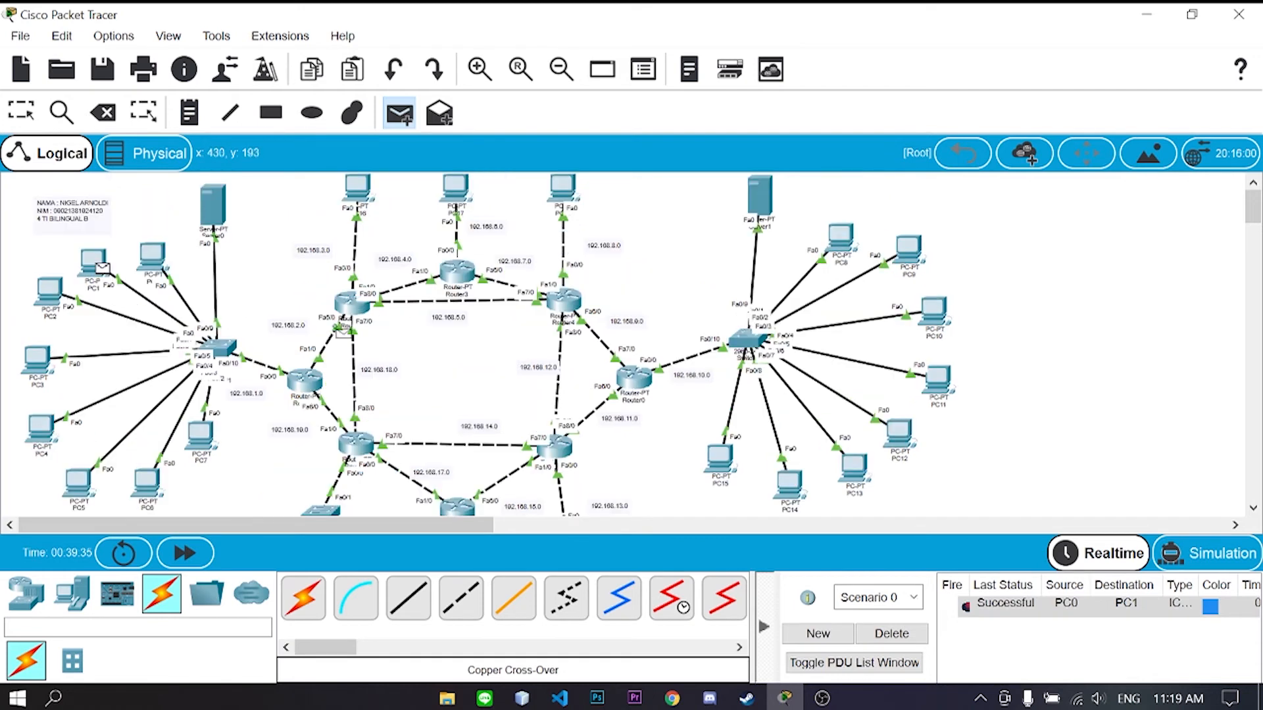
left_click(305, 380)
- Ping Router3 from another router, then delete all PDUs from the list
left_click(398, 112)
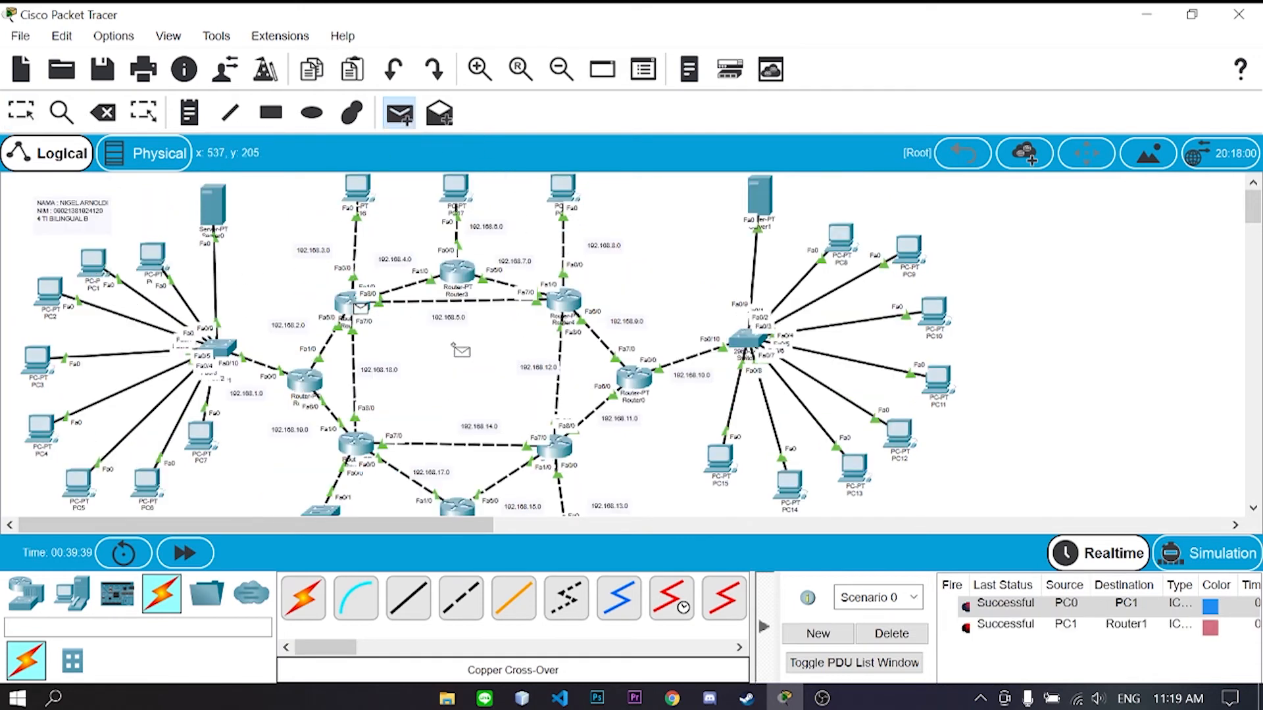
left_click(346, 301)
left_click(457, 271)
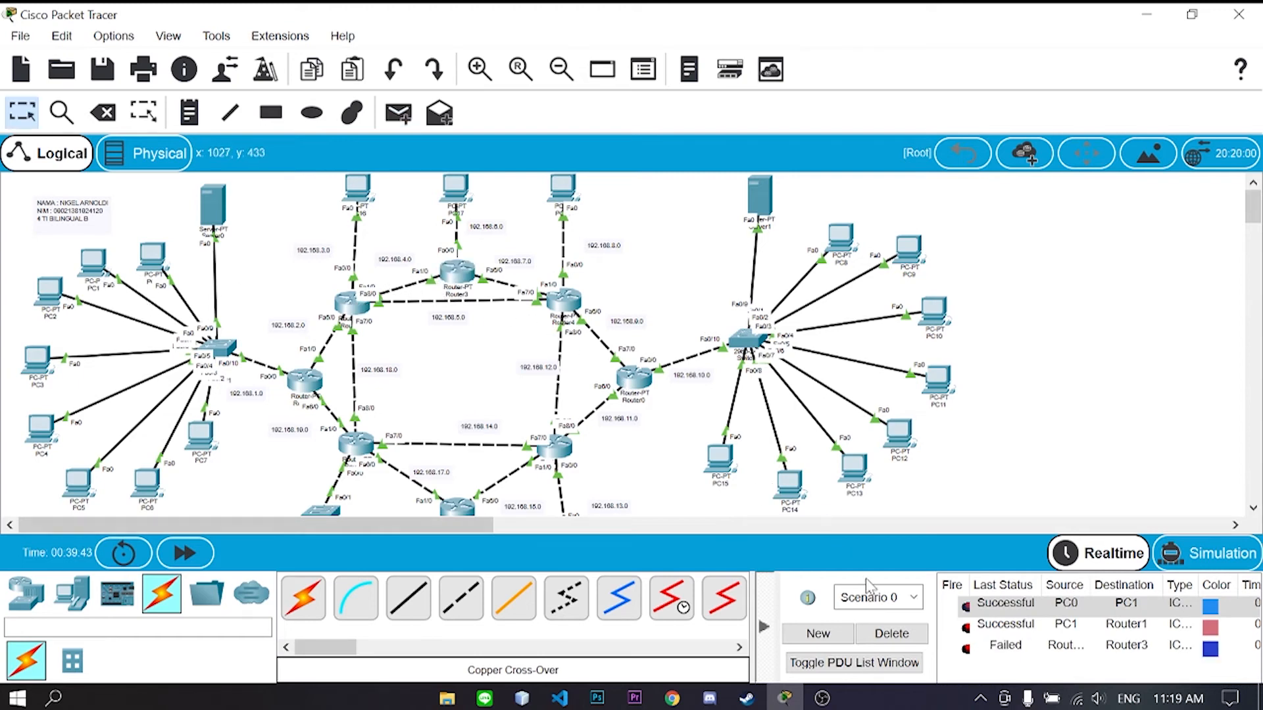
left_click(891, 634)
- Ping Router2 from PC0 and delete the failed PDU
left_click(398, 113)
left_click(153, 263)
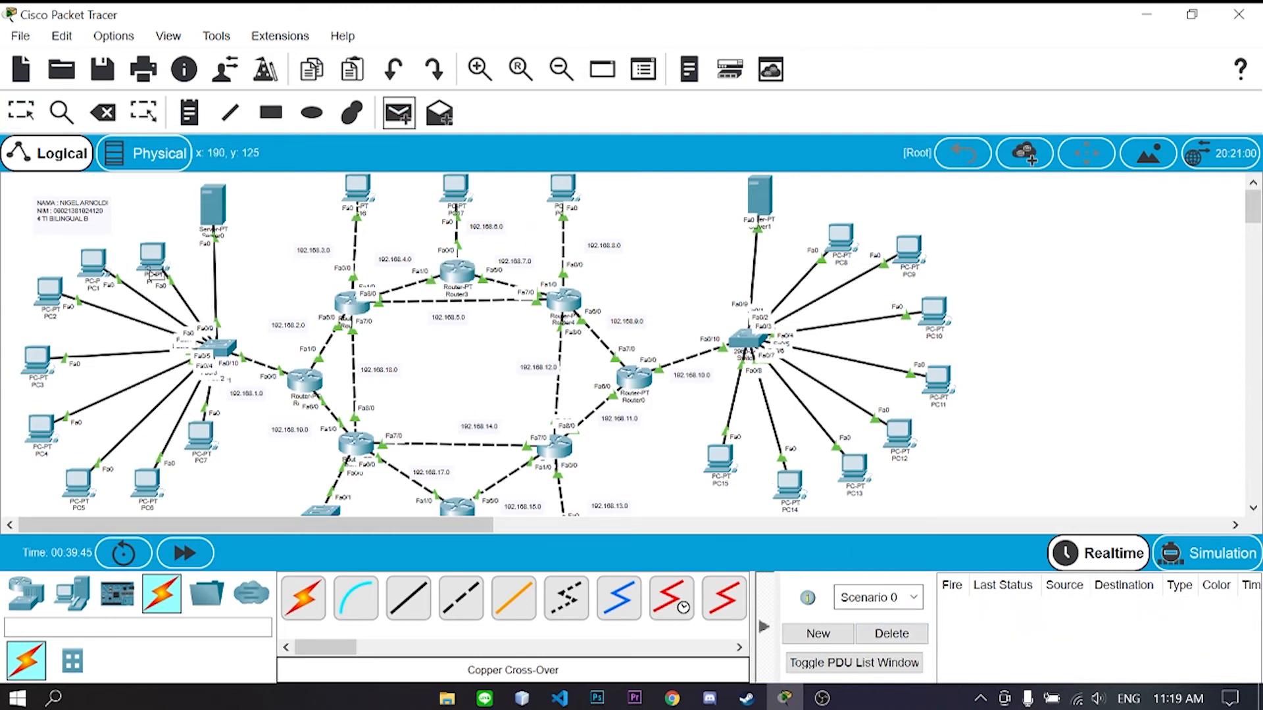
left_click(353, 304)
left_click(891, 634)
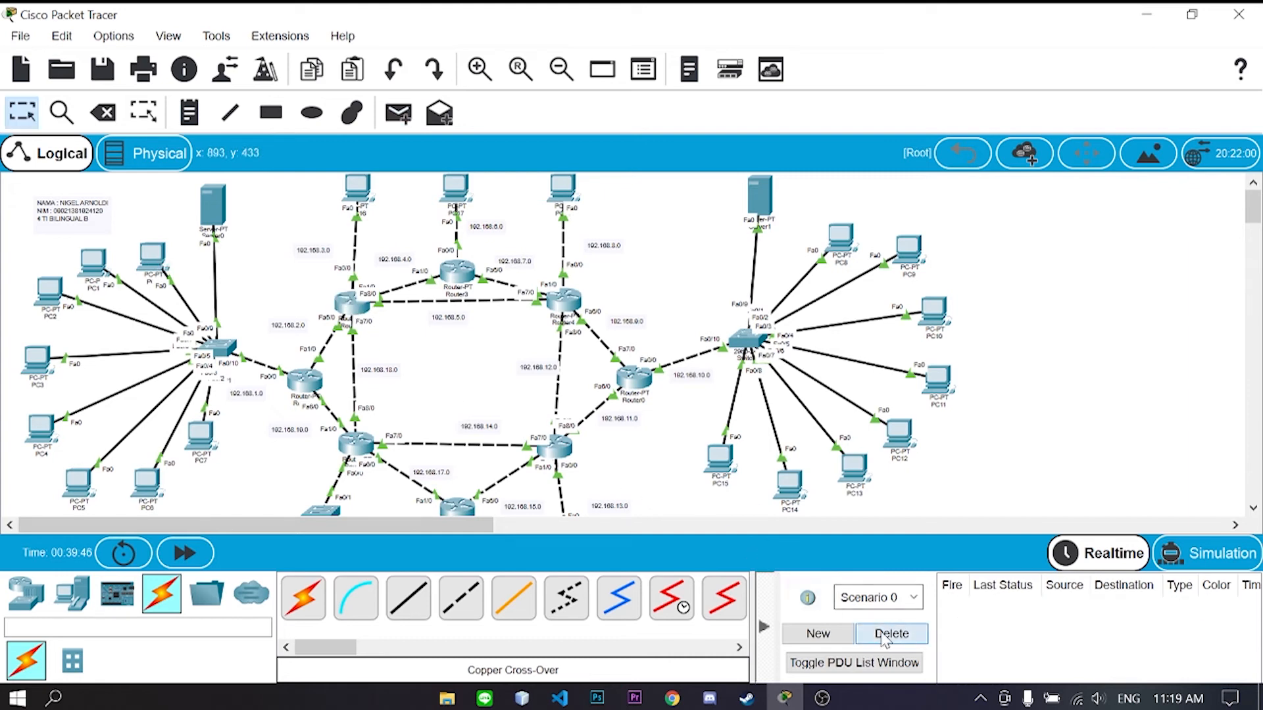
scroll(756, 462, "down", 2)
scroll(756, 462, "up", 1)
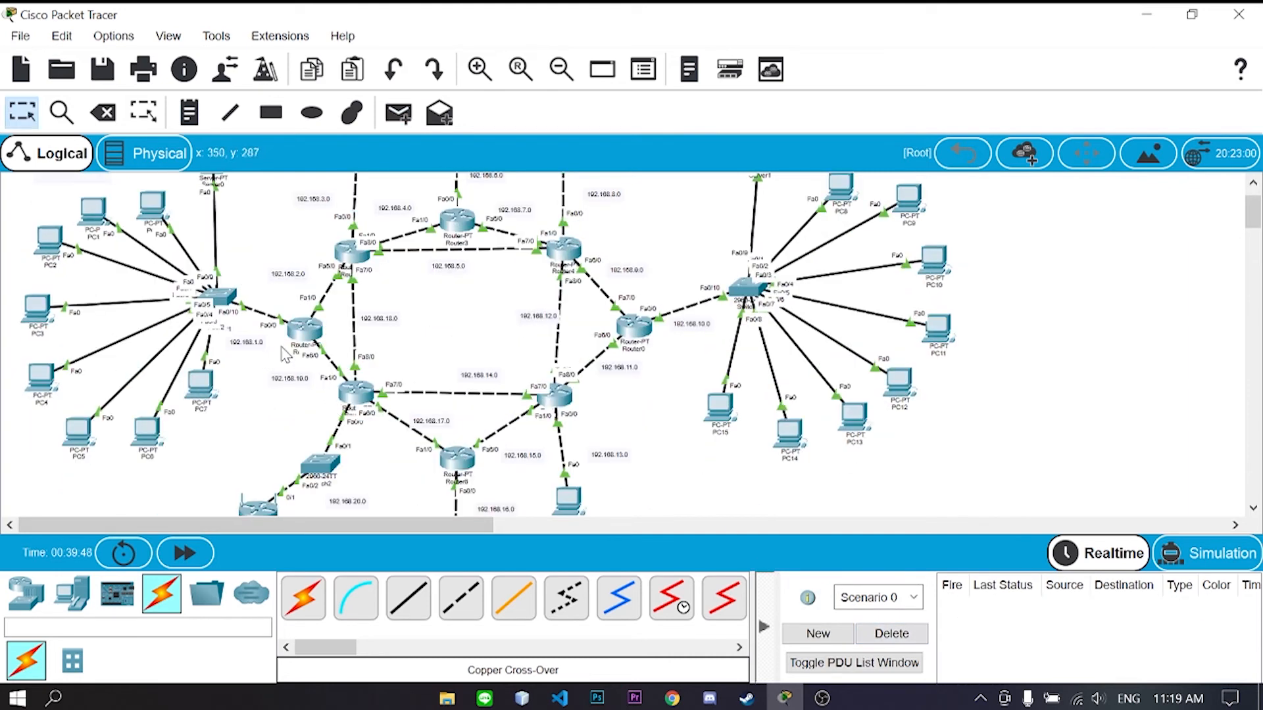
- In Router1's CLI, start router rip and set it to version 2
left_click(306, 329)
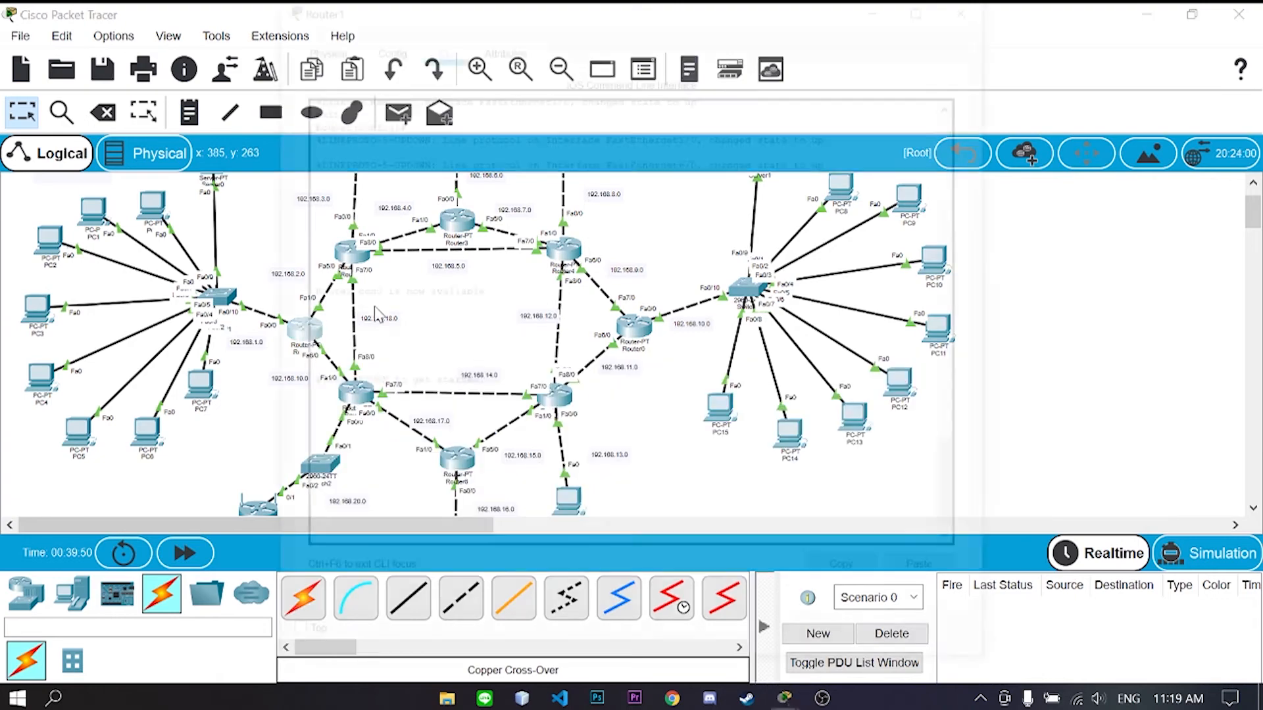
left_click_drag(686, 31, 730, 33)
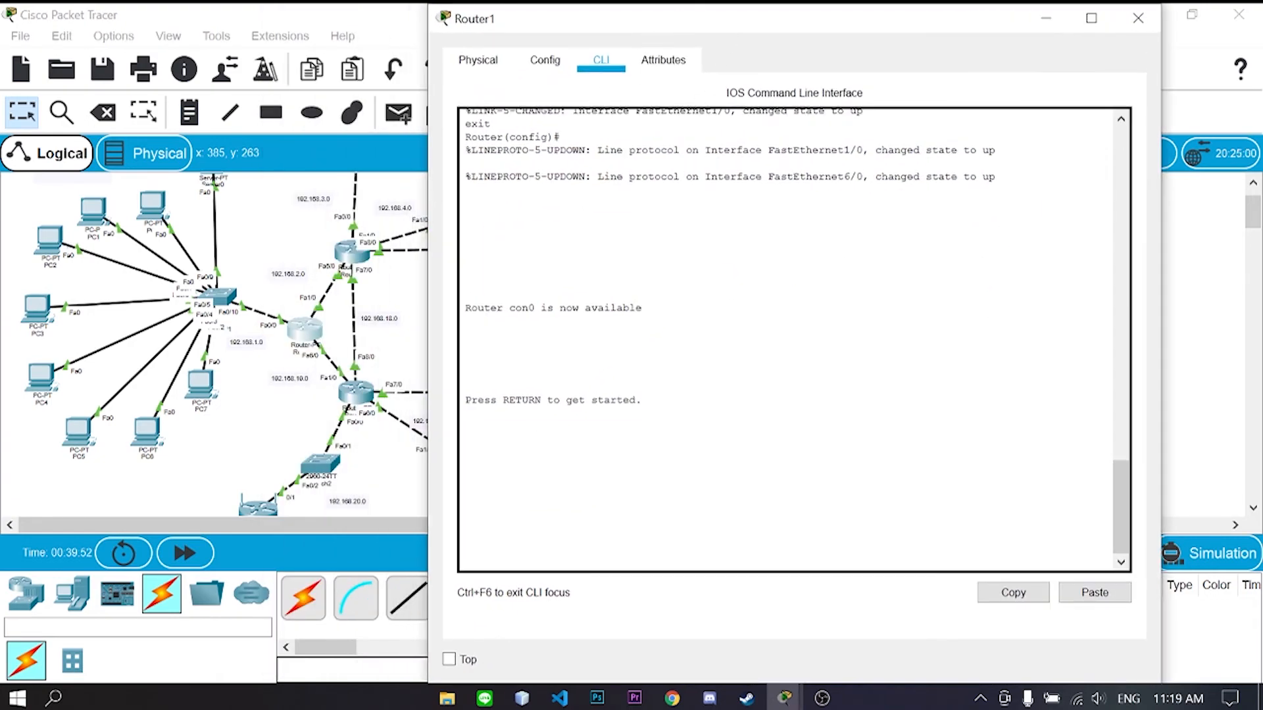
key("Return")
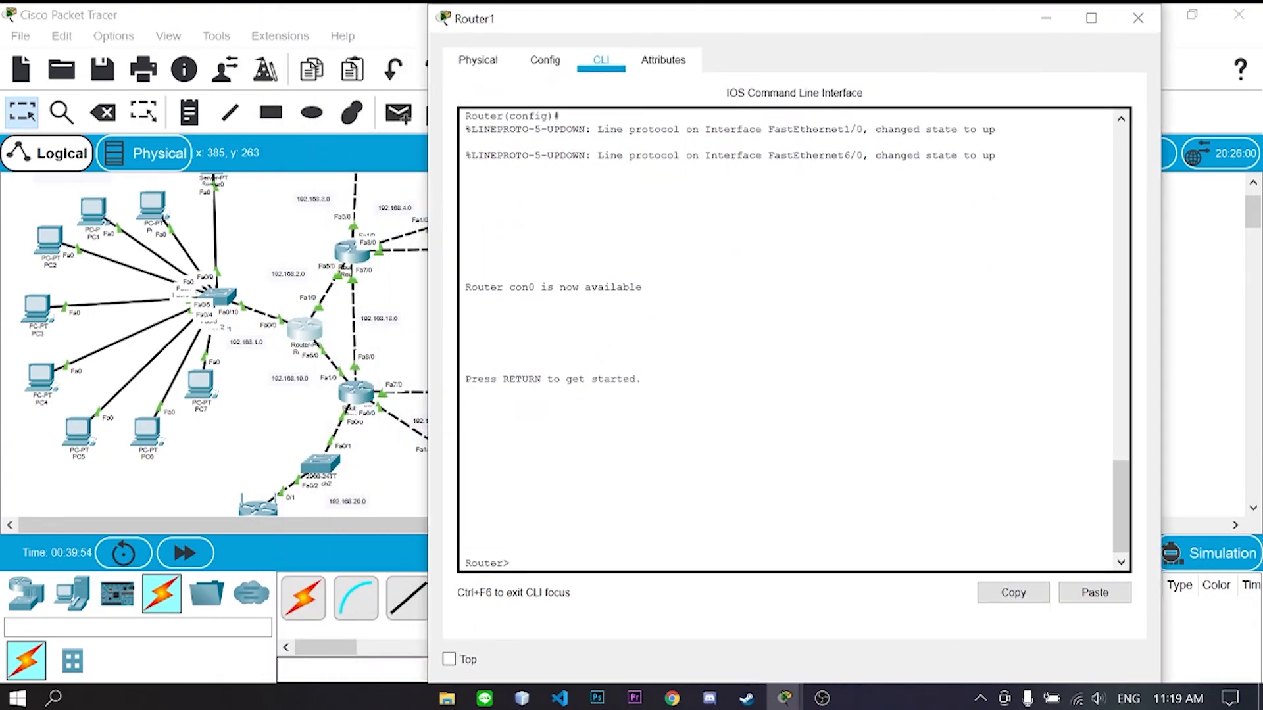
type("enable")
key("Return")
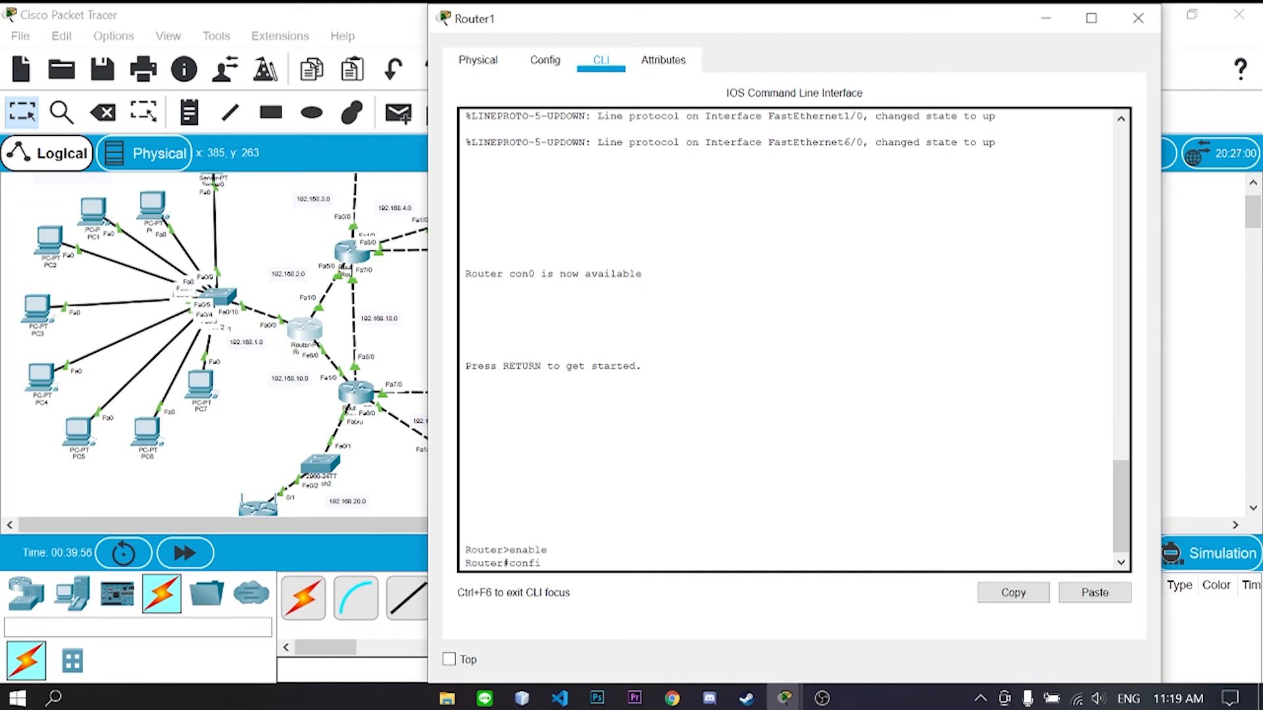
type("config t")
key("Return")
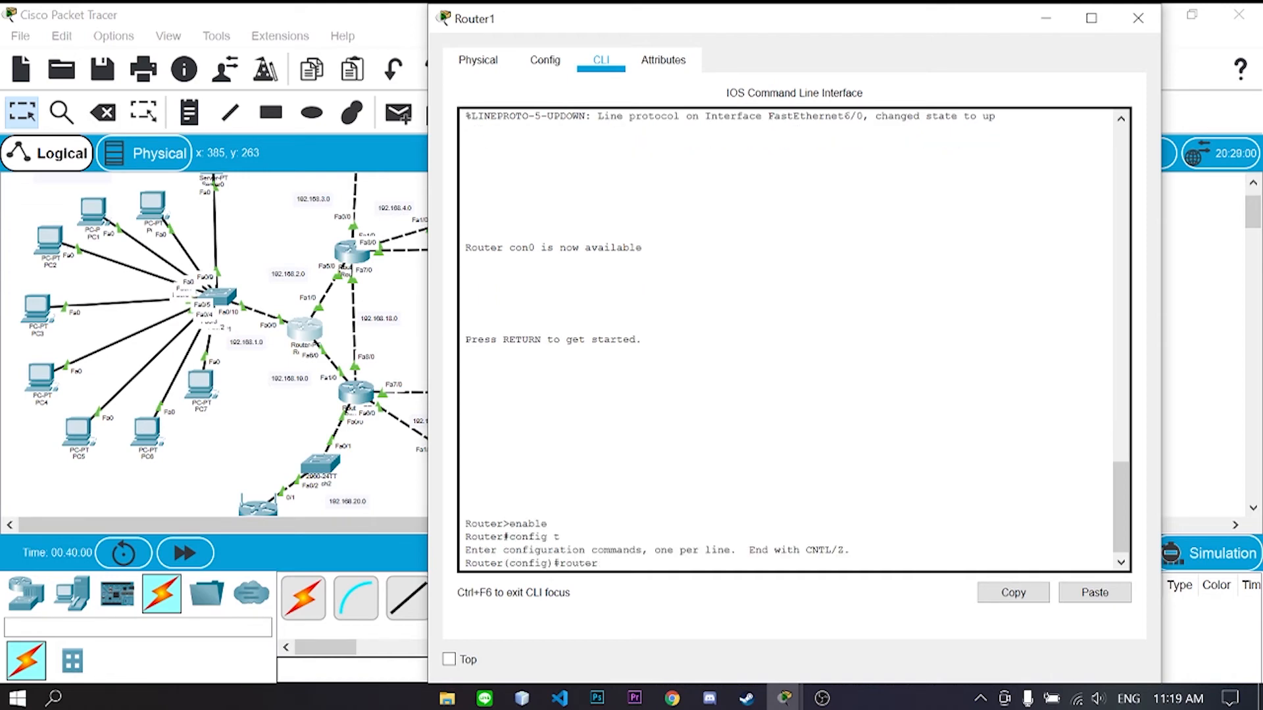
type("router rip")
key("Return")
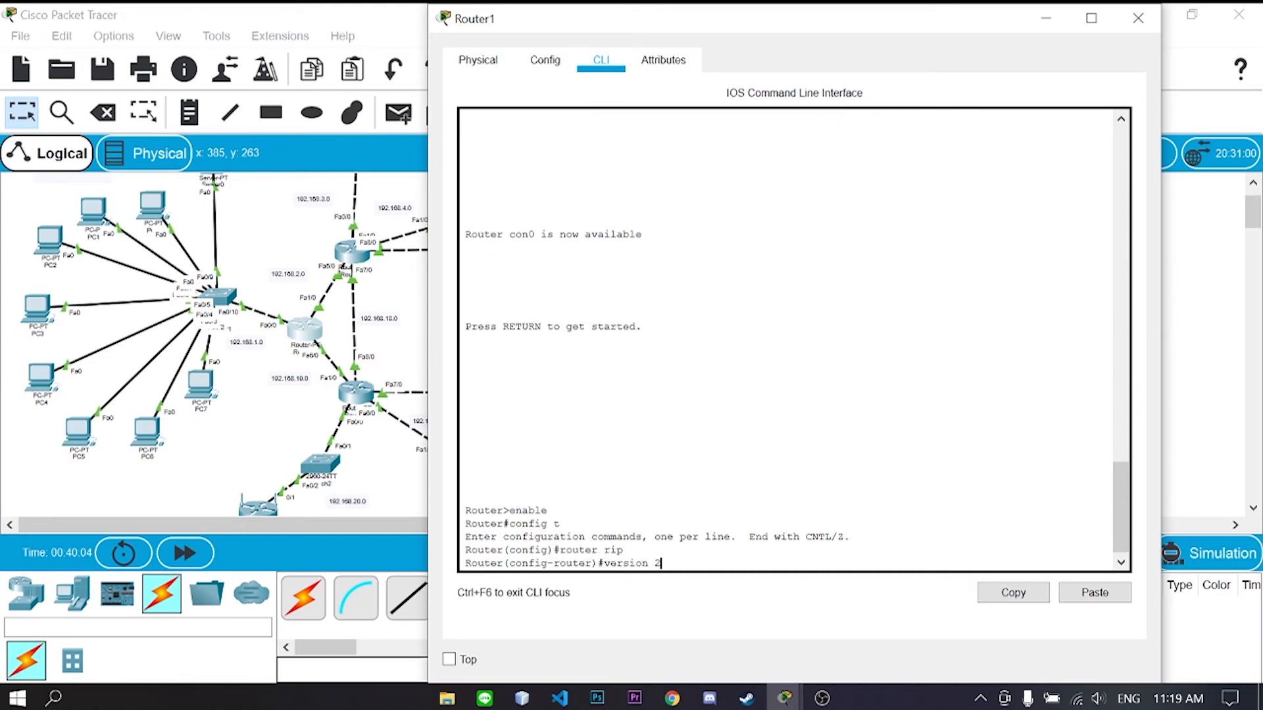
type("version 2")
key("Return")
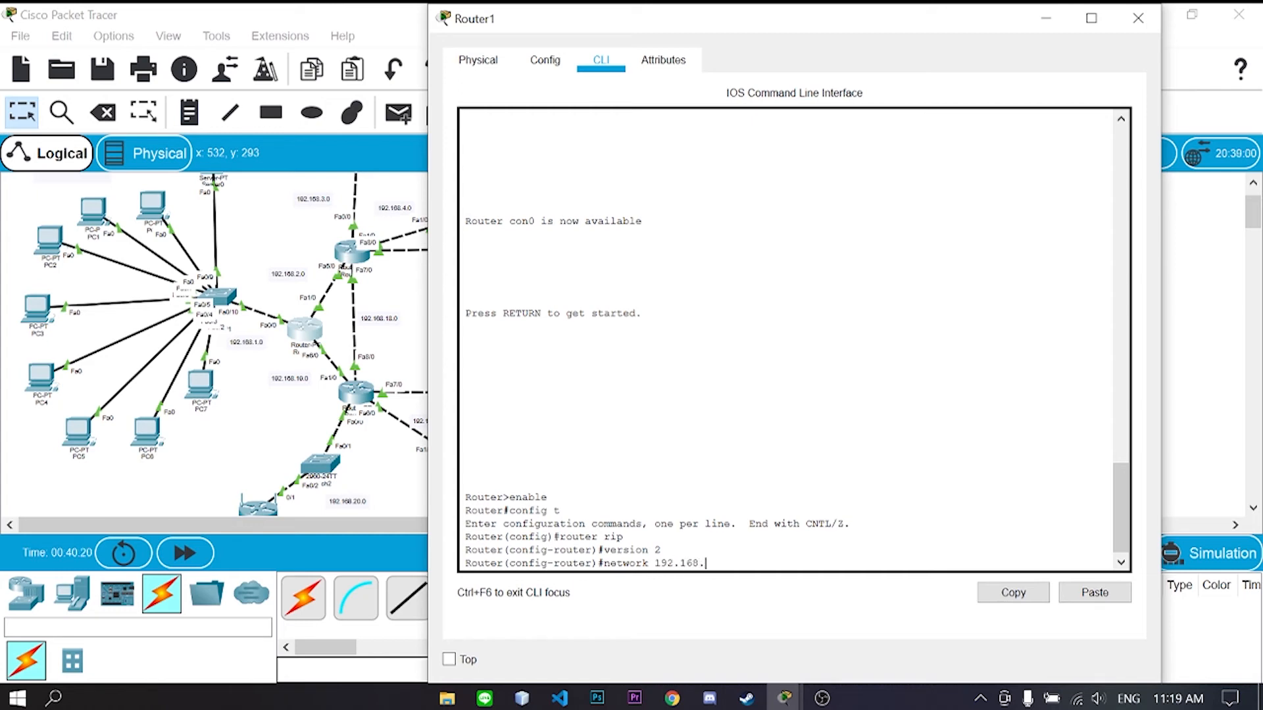
- Add networks 192.168.1.0, 192.168.2.0 and 192.168.19.0 to Router1's RIP
key("Return")
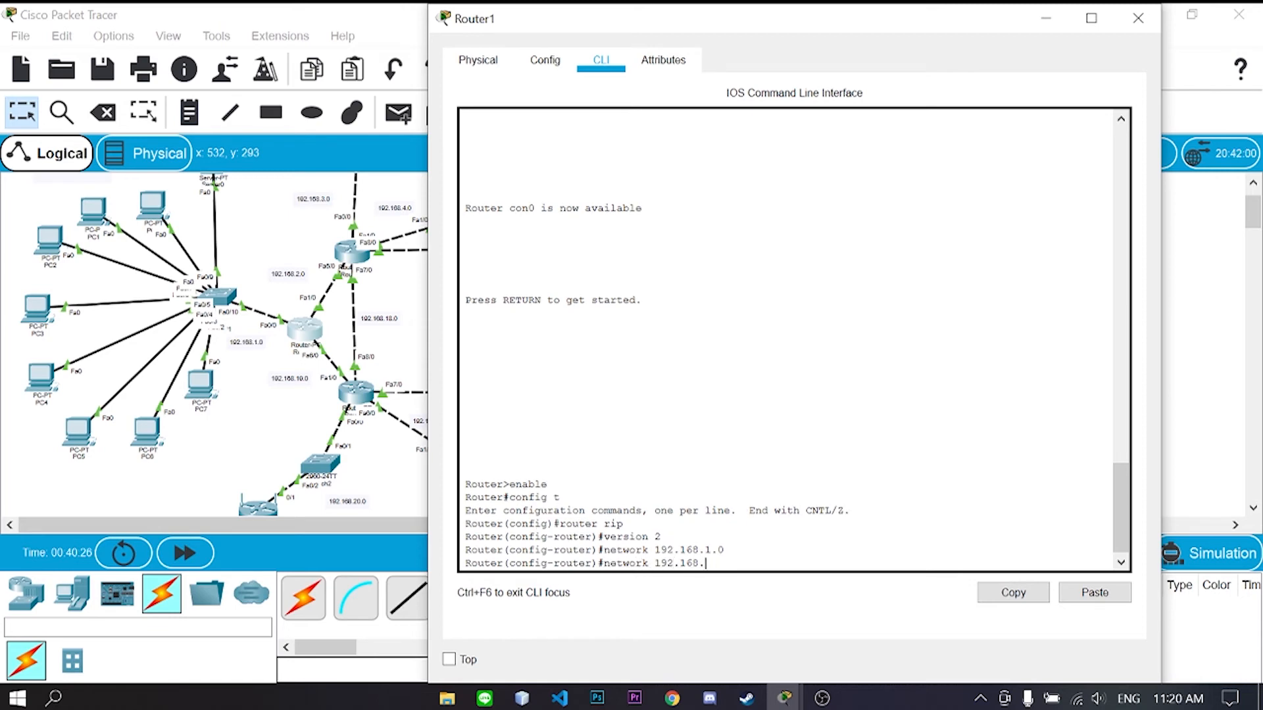
key("Return")
type("network 192.168.19.0")
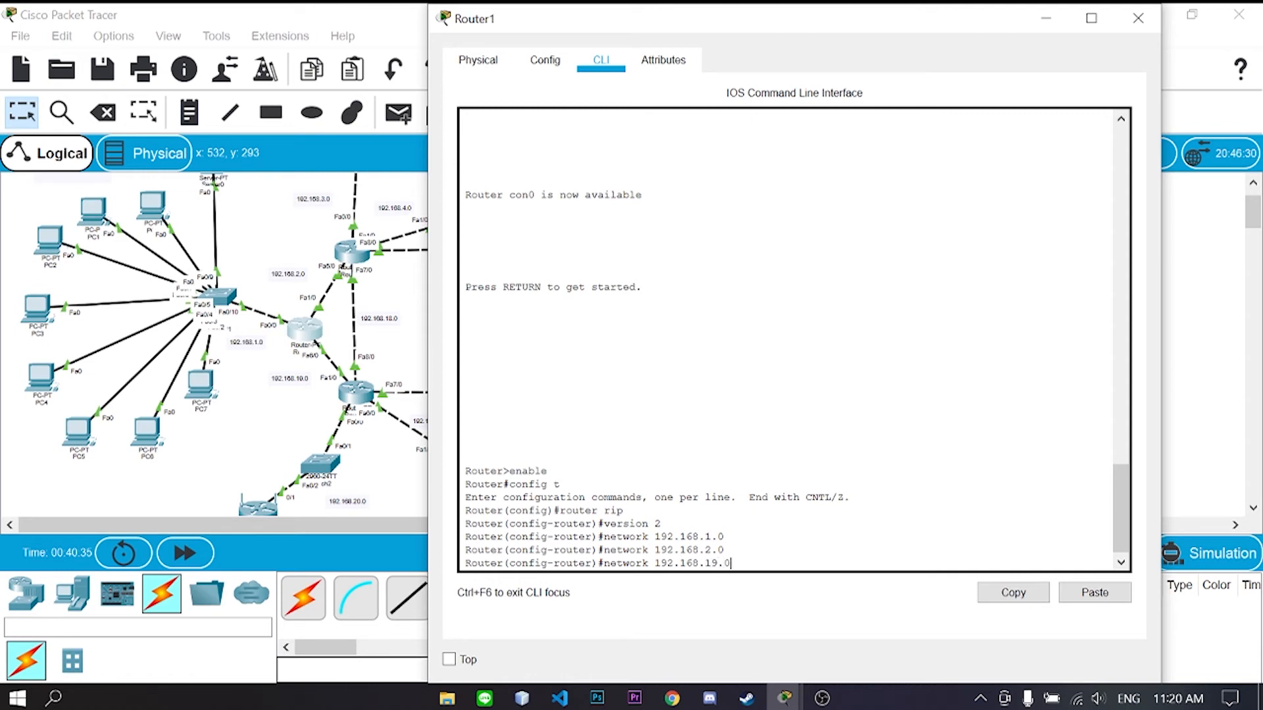
key("Return")
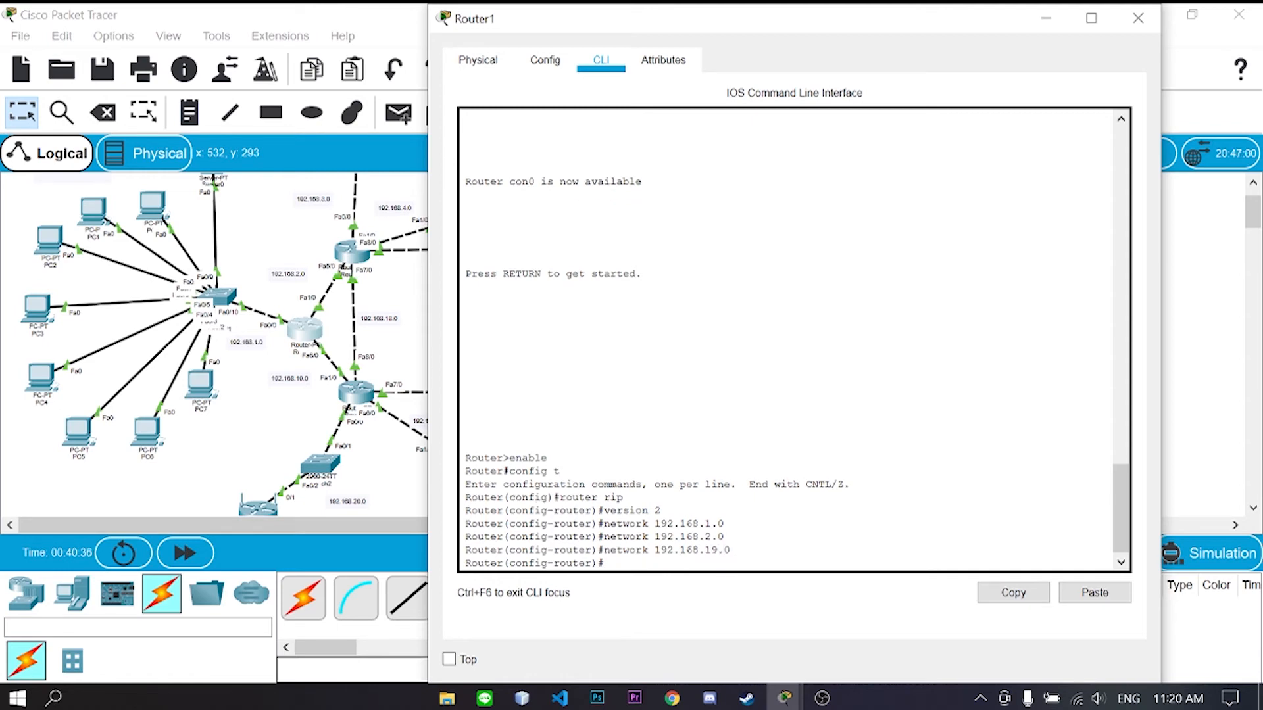
left_click(1138, 18)
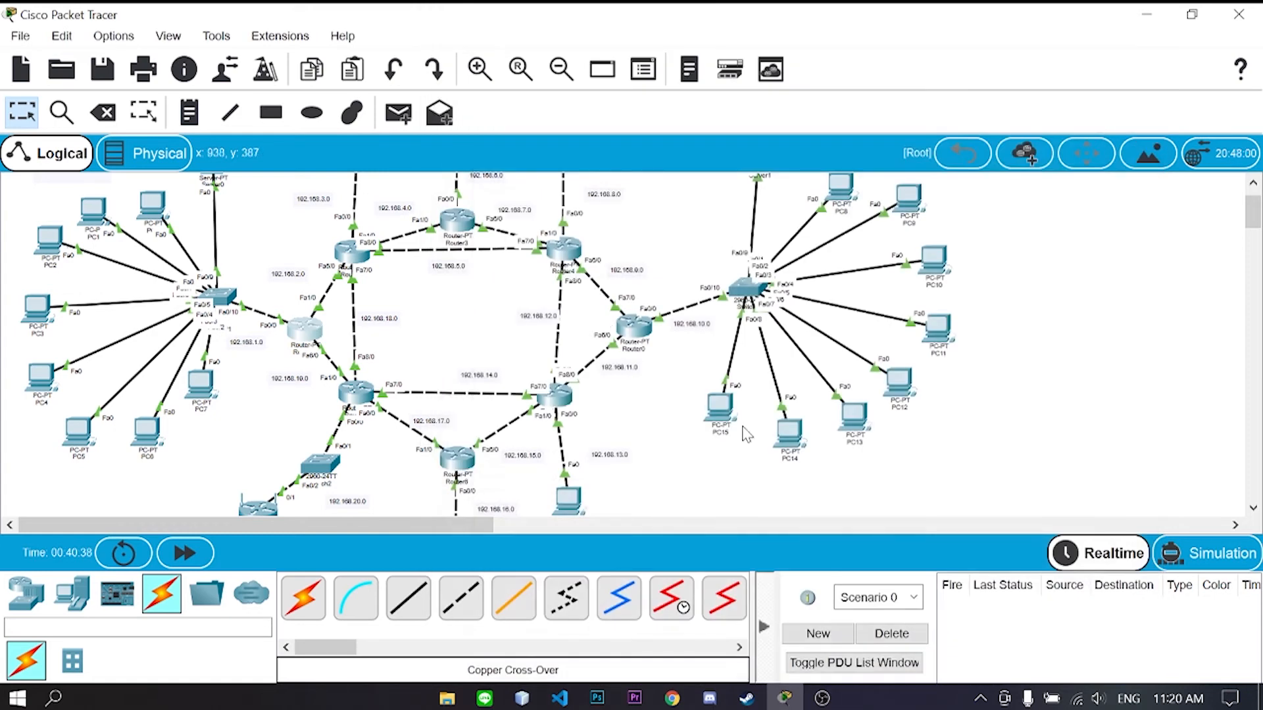
- Open Router2's CLI and start the RIP routing process
left_click(356, 258)
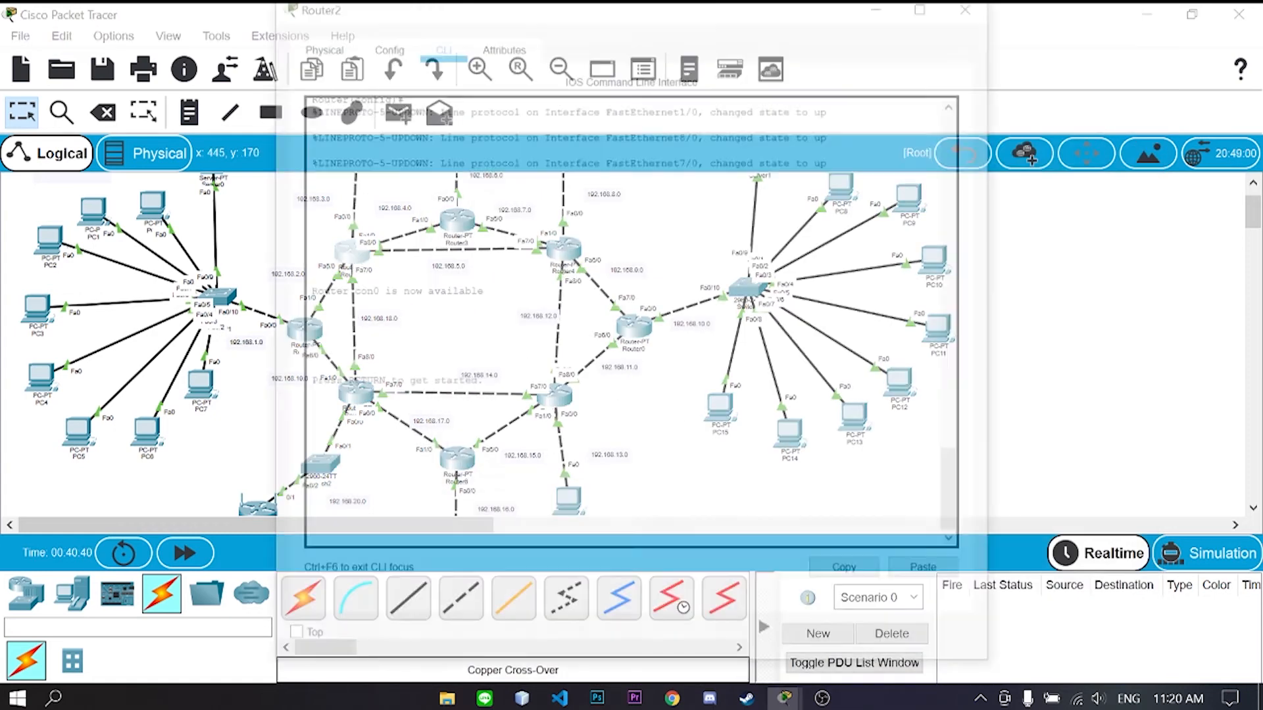
left_click_drag(592, 20, 808, 22)
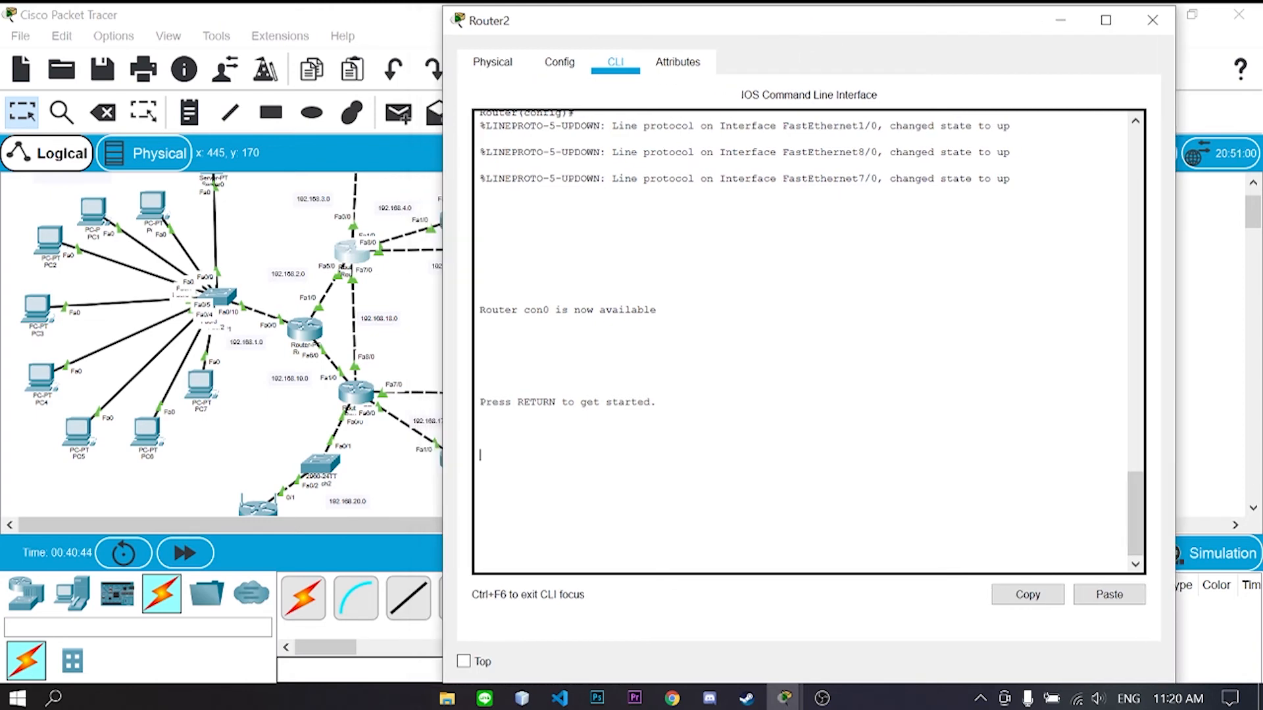
key("Return")
type("enable")
key("Return")
type("config t")
key("Return")
type("router rip")
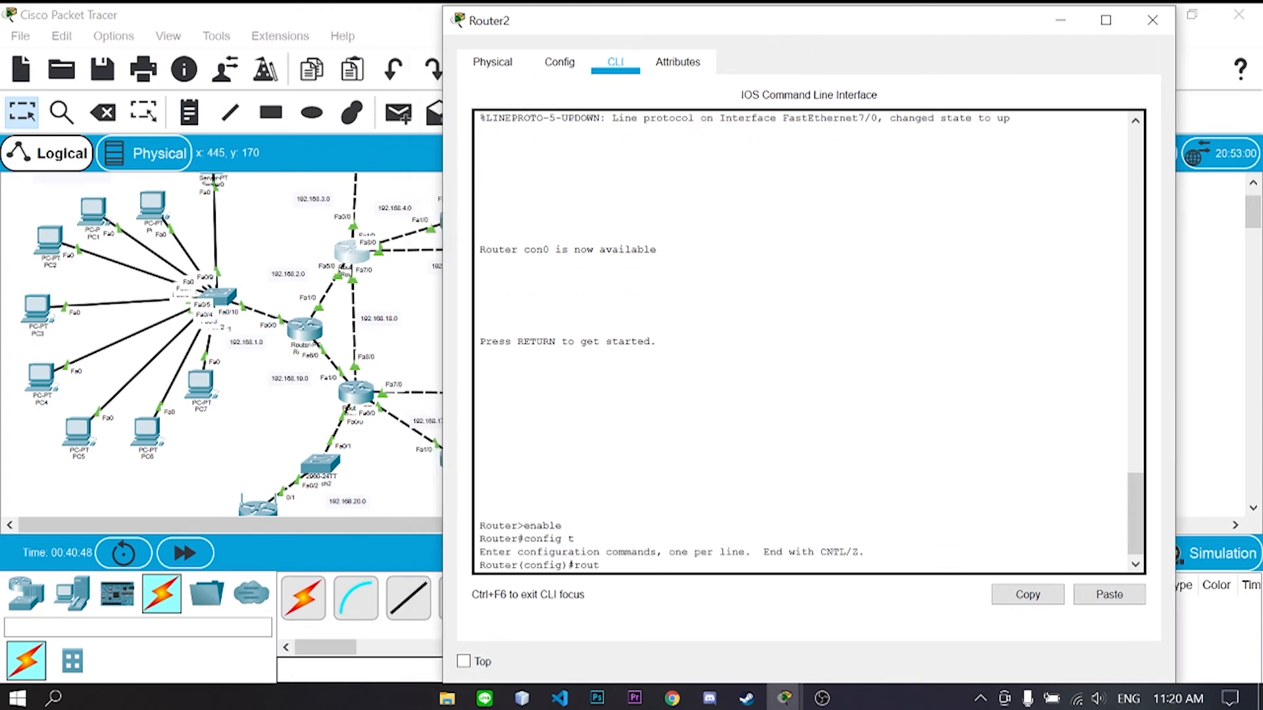
key("Return")
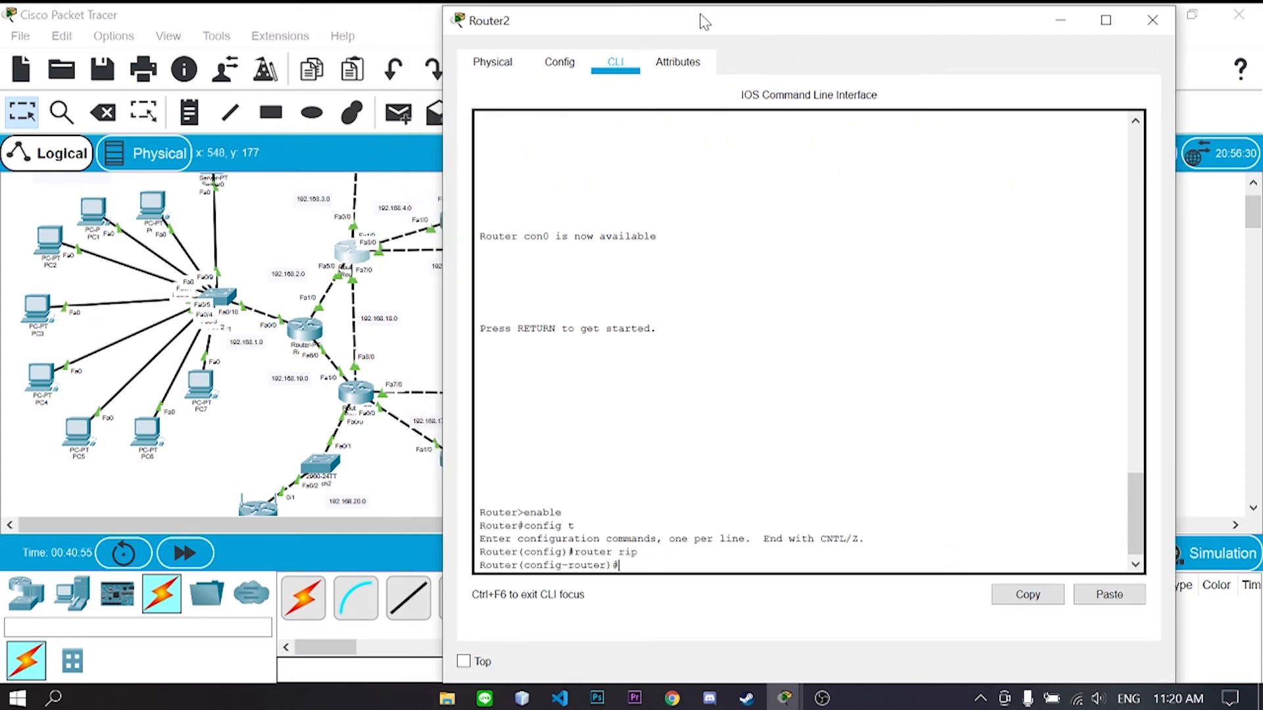
- Add networks 192.168.3.0, 4.0, 5.0, 18.0 and 2.0 to Router2's RIP
left_click_drag(702, 23, 773, 25)
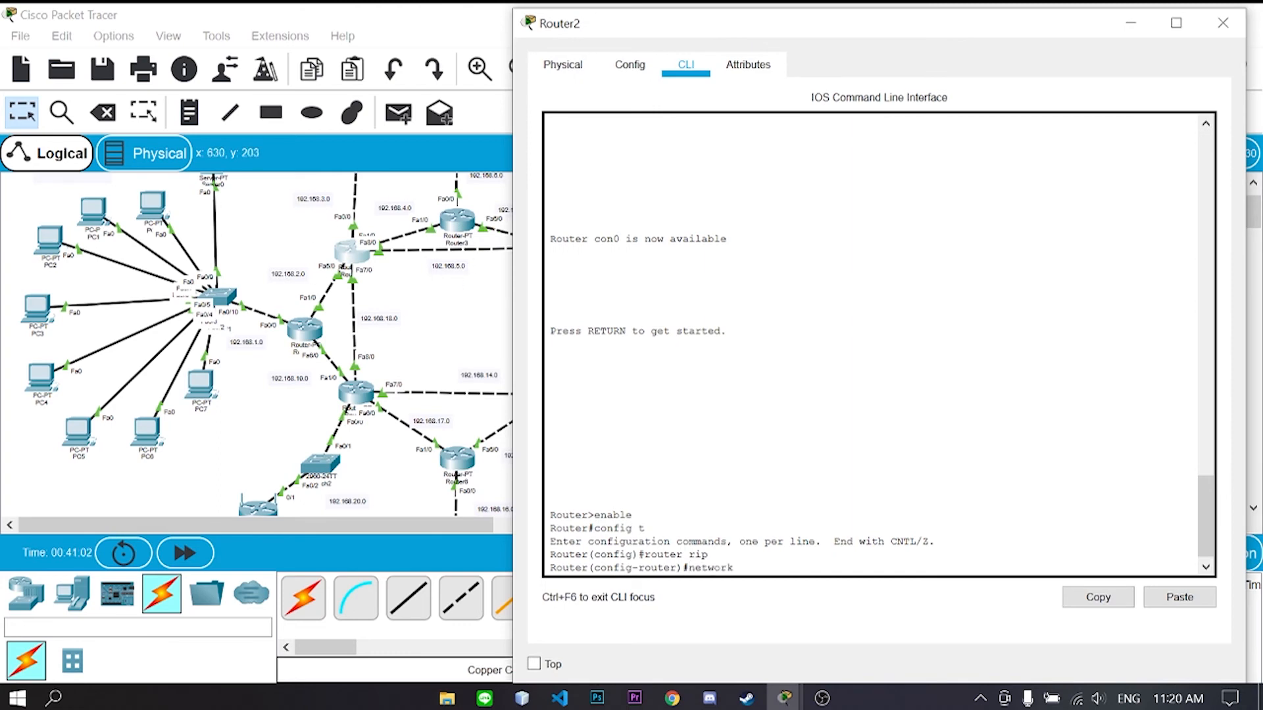
type("network 192.168.3.0")
key("Return")
type("network 192.168.4.")
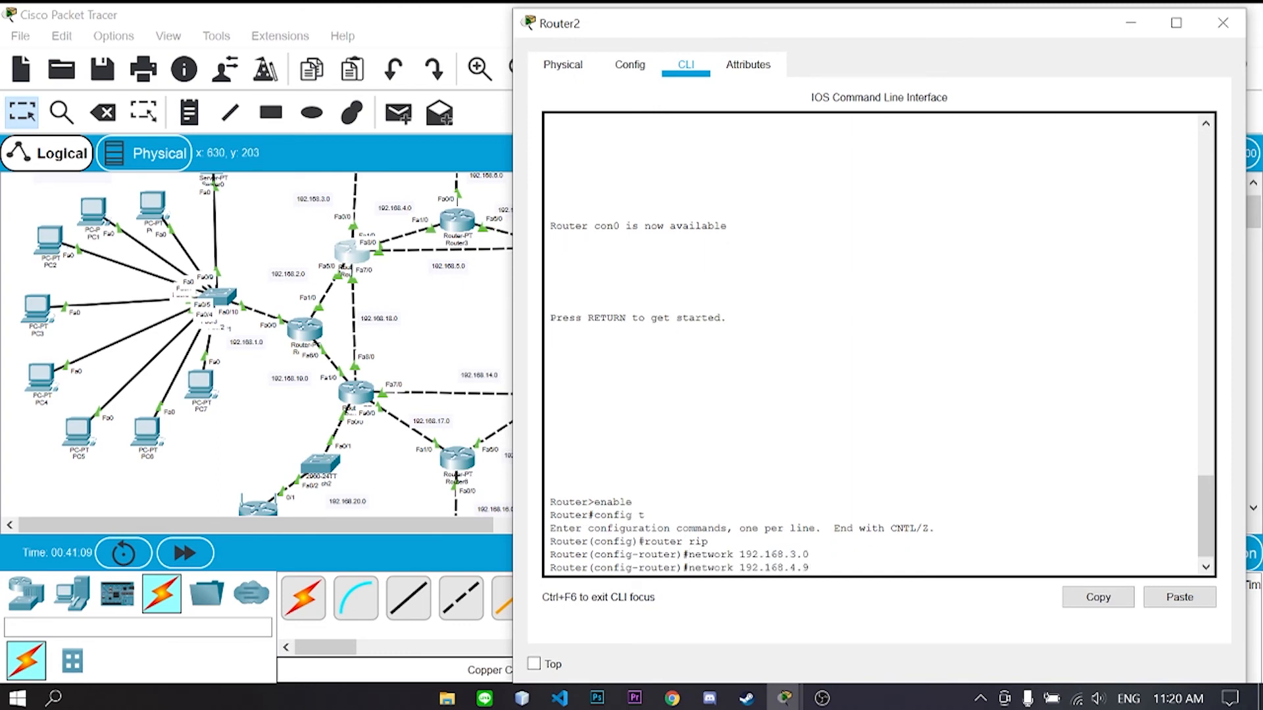
type("0")
key("Return")
type("network 192.168.5.0")
key("Return")
type("network ")
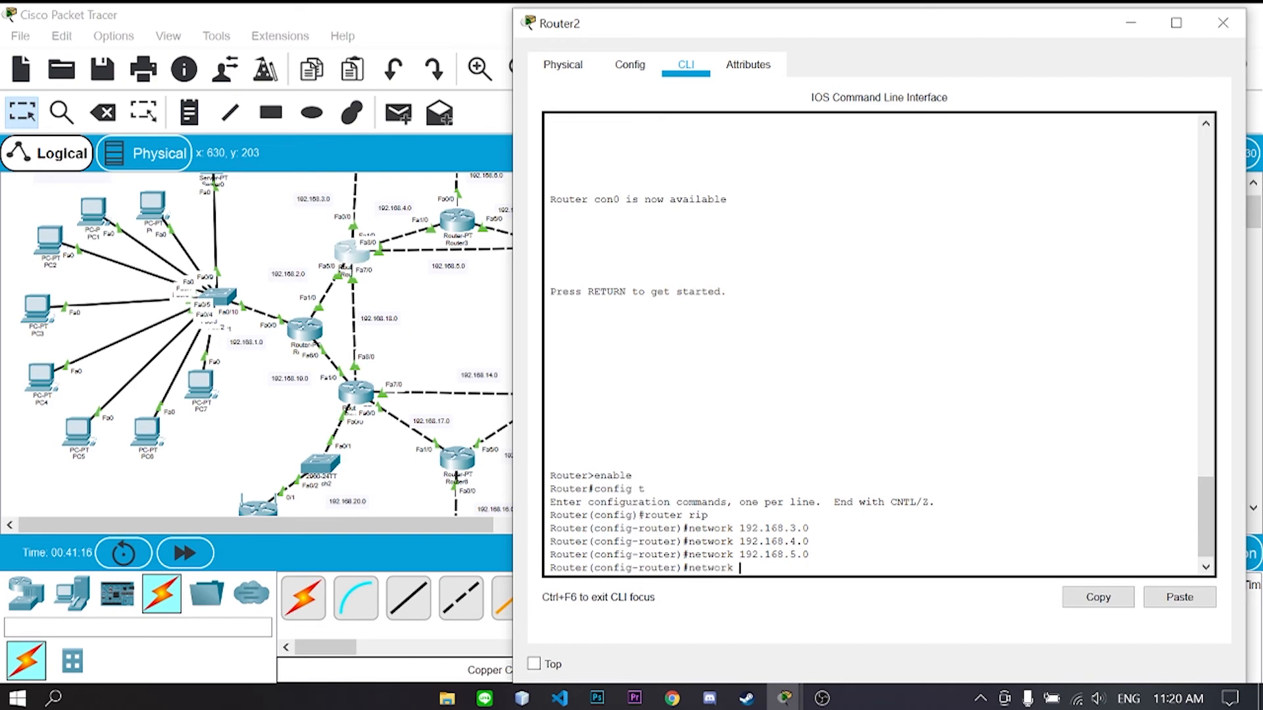
type("192.168.18.0")
key("Return")
type("network 192.168.2.0")
key("Return")
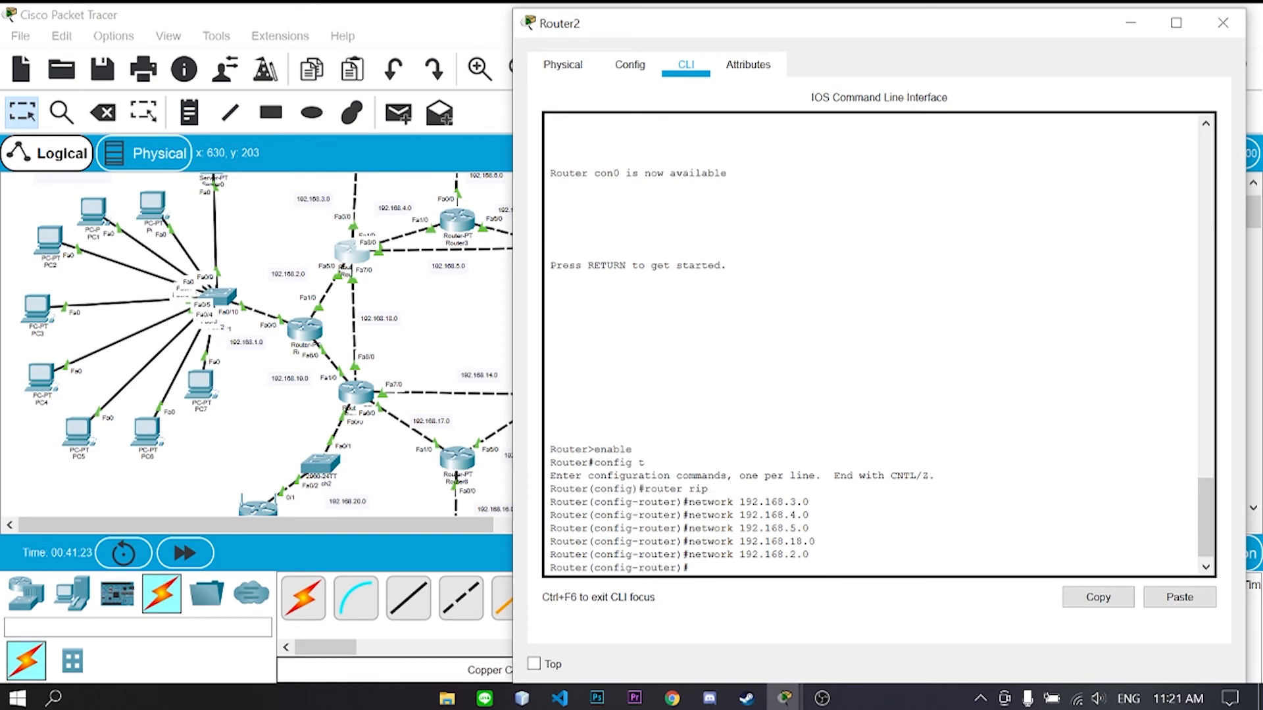
left_click(1222, 23)
- On Router3, start router rip and set it to version 2
scroll(1049, 352, "up", 1)
left_click(457, 271)
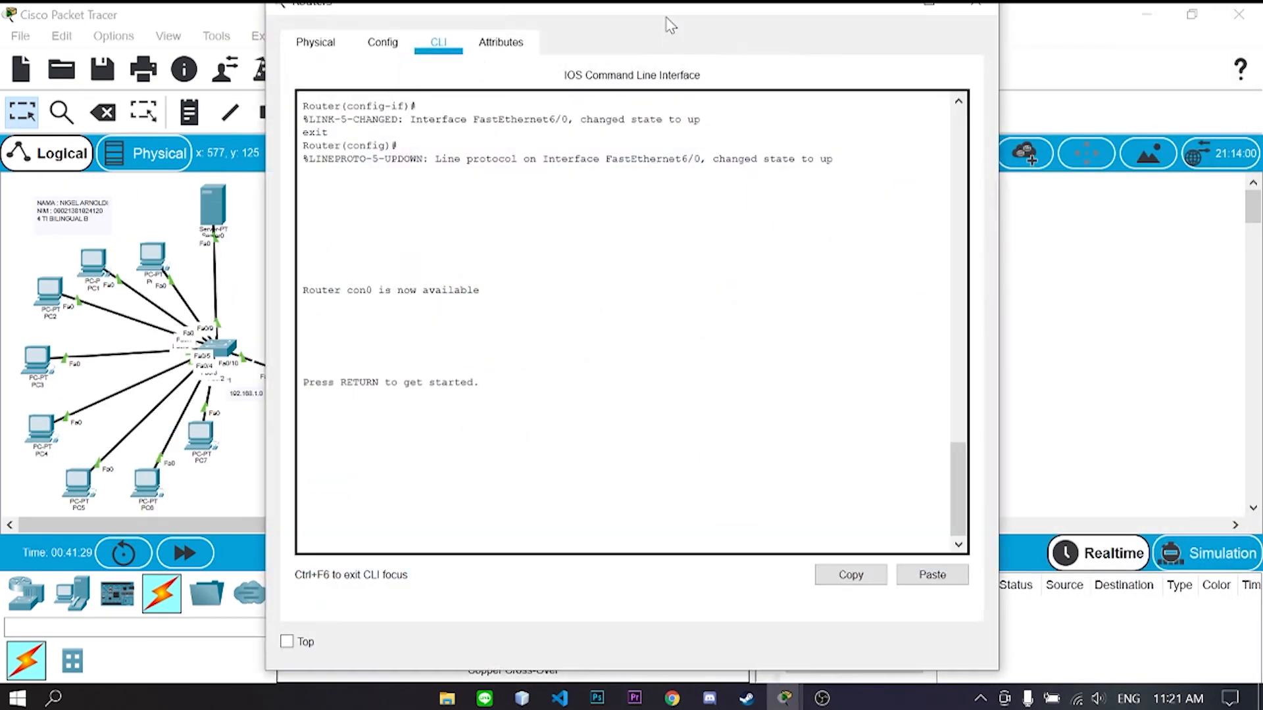
key("Return")
type("enable")
key("Return")
type("config t")
key("Return")
type("router rip")
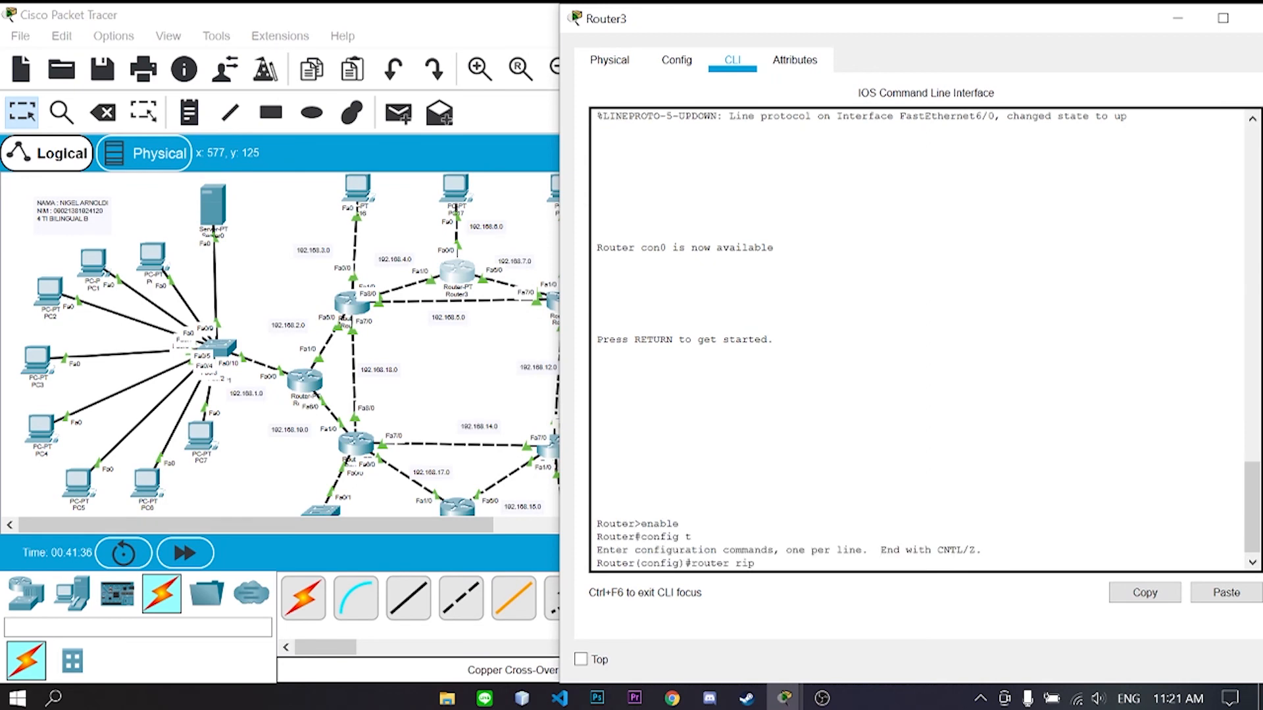
key("Return")
type("version 2")
key("Return")
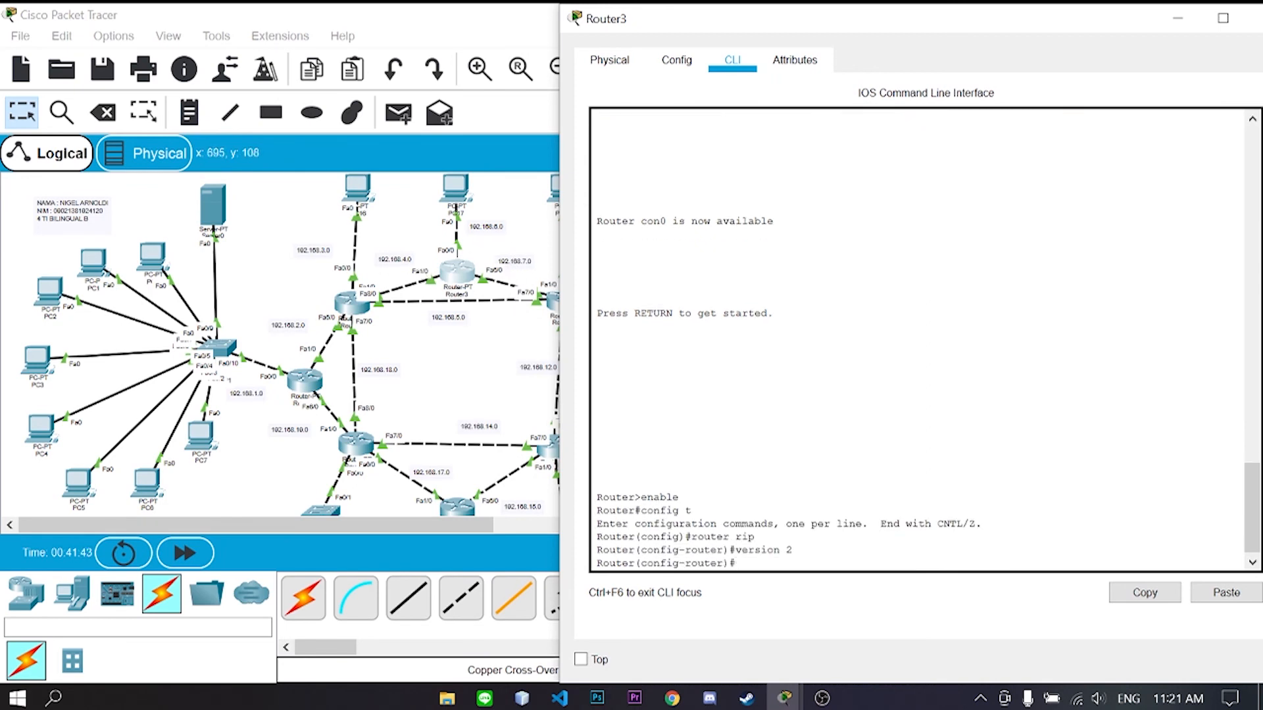
- Add networks 192.168.4.0, 192.168.6.0 and 192.168.7.0 to Router3's RIP
type("network 192.168.4.0")
key("Return")
type("network 192.168.6.")
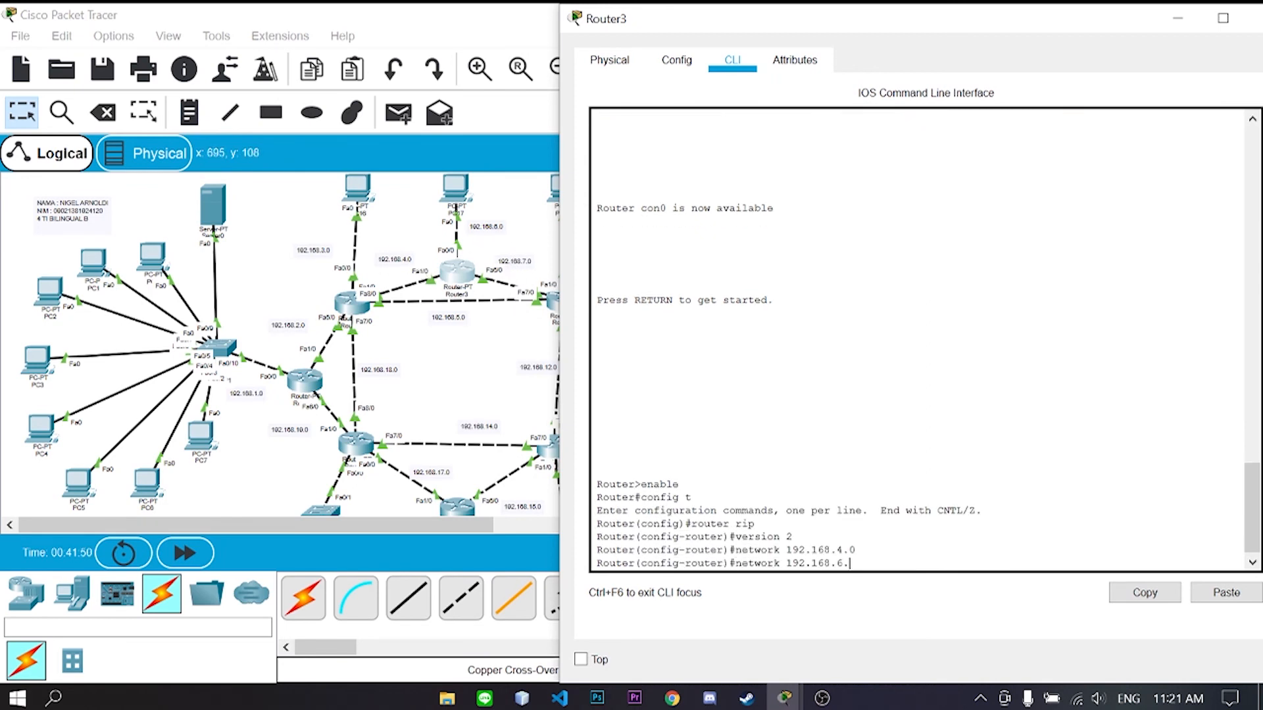
type("0")
key("Return")
type("network 192.168.7.0")
key("Return")
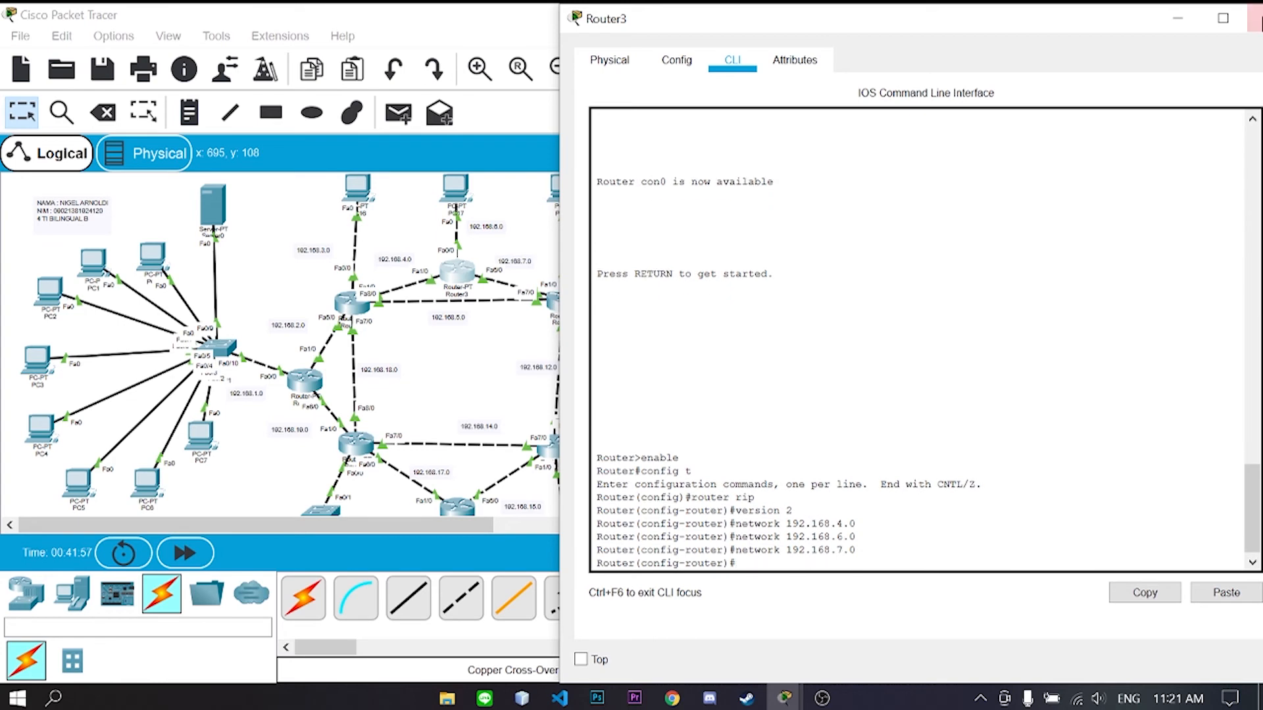
left_click(1258, 18)
left_click(561, 304)
- On Router4, enter global configuration and start RIP version 2
left_click_drag(687, 16, 1074, 40)
type("enable")
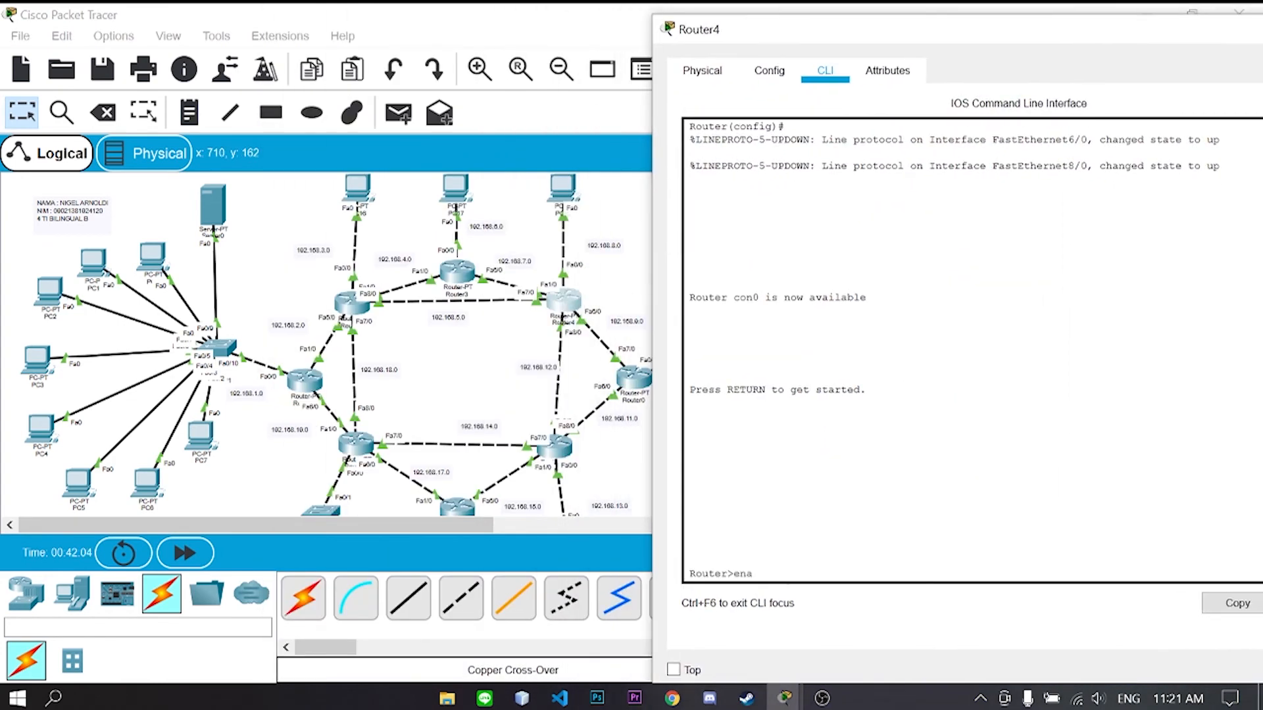
key("Return")
type("config t")
key("Return")
type("router rip")
key("Return")
type("version 2")
- Advertise 192.168.7.0, 8.0, 9.0, 12.0 and 5.0 in Router4's RIP
key("Return")
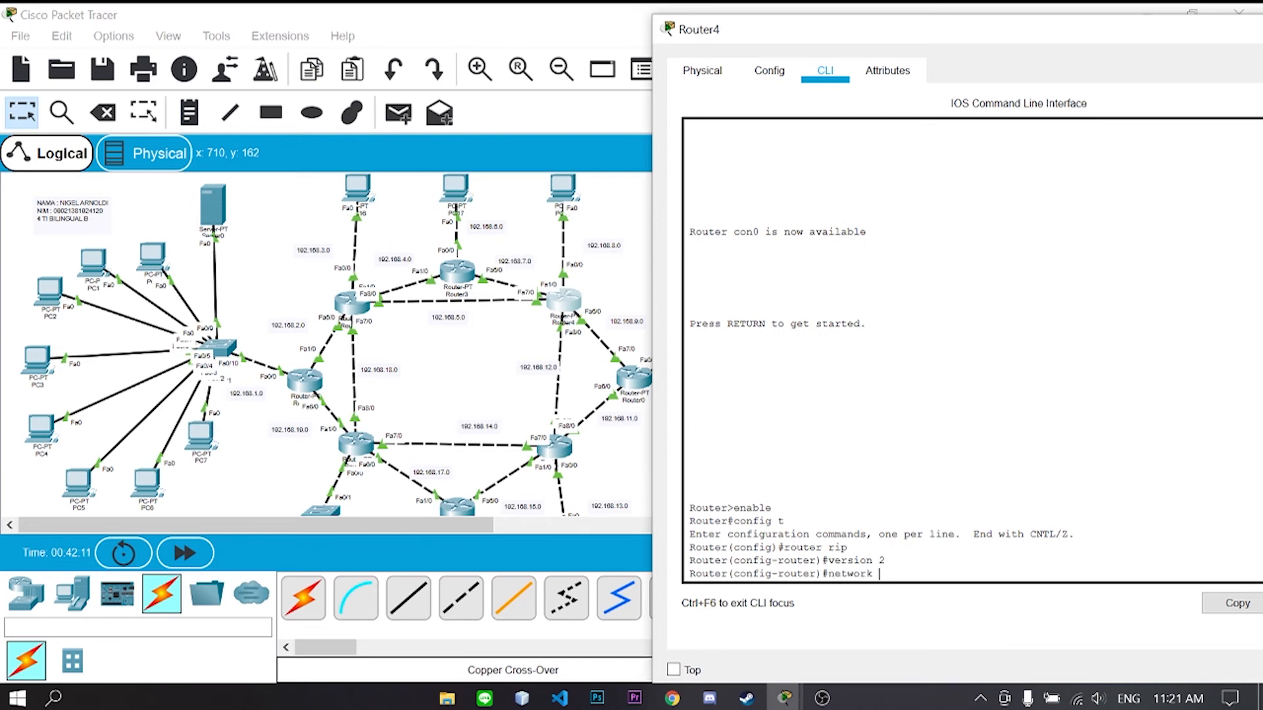
type("192.168.7.0")
key("Return")
type("network 192.168.8.0")
key("Return")
type("netw")
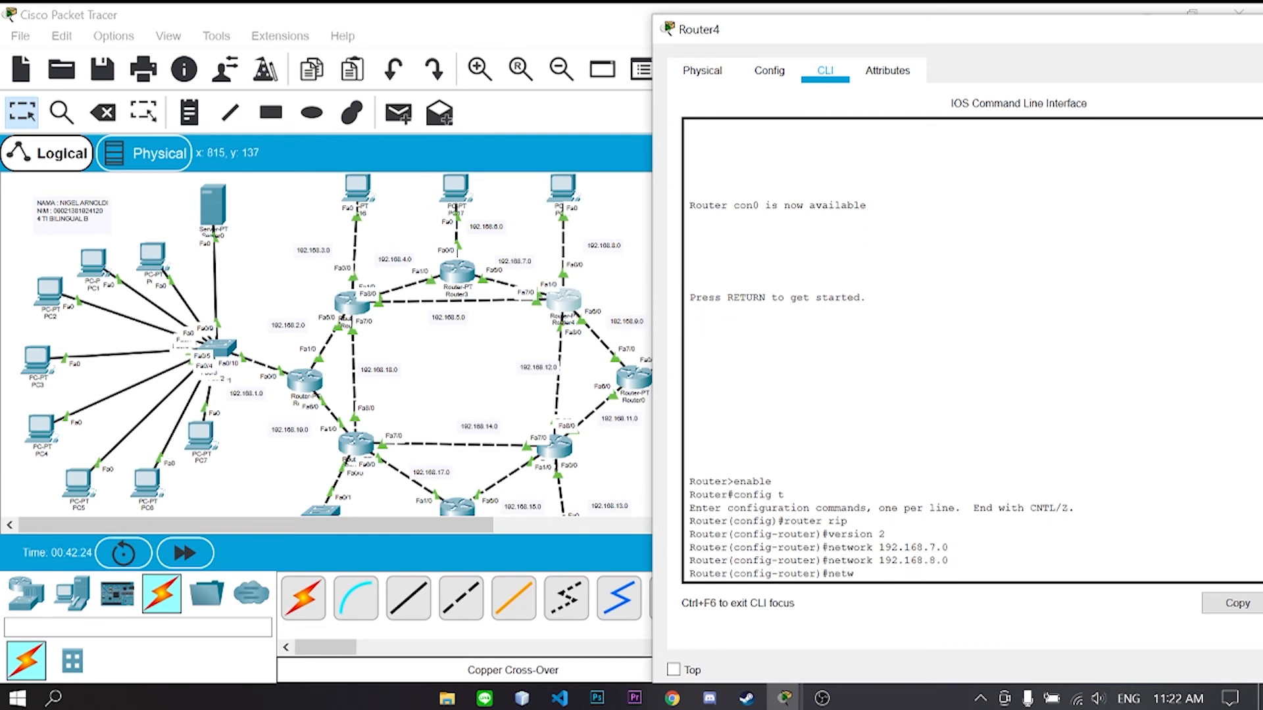
type("ork 192.168.9.0")
key("Return")
type("network 192.168.")
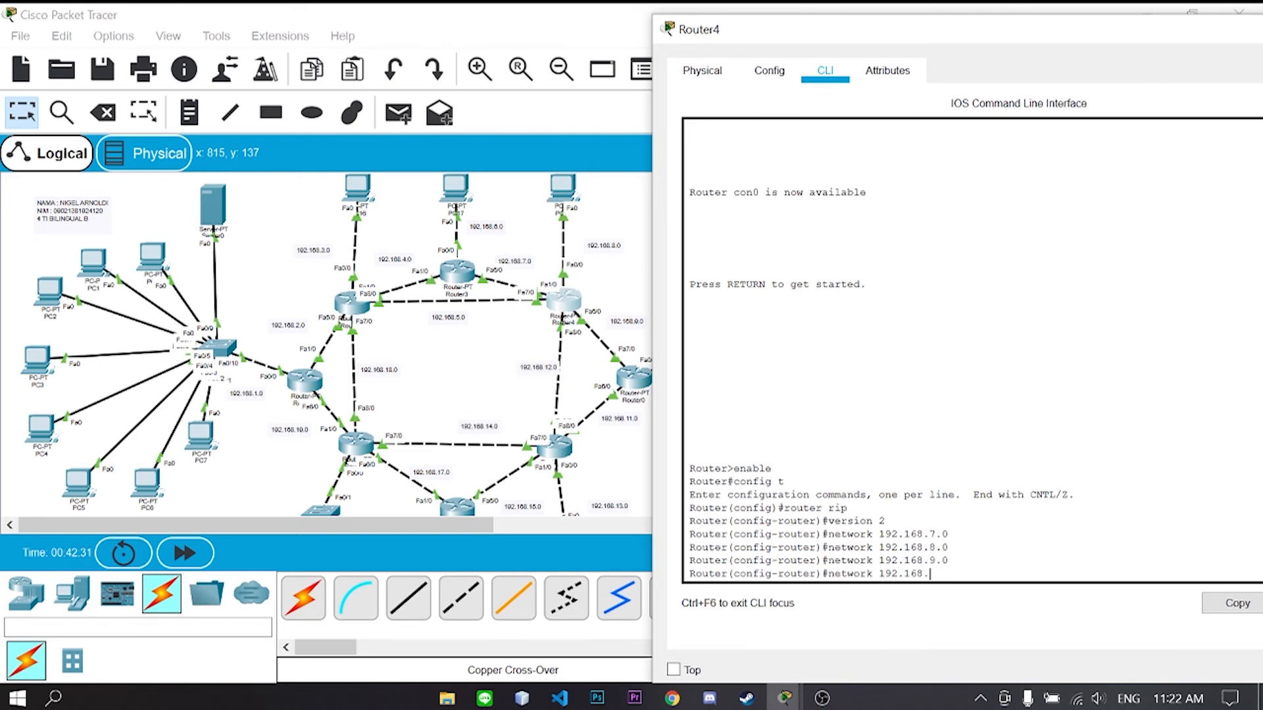
type("12.0")
key("Return")
type("network 192.168.5.0")
key("Return")
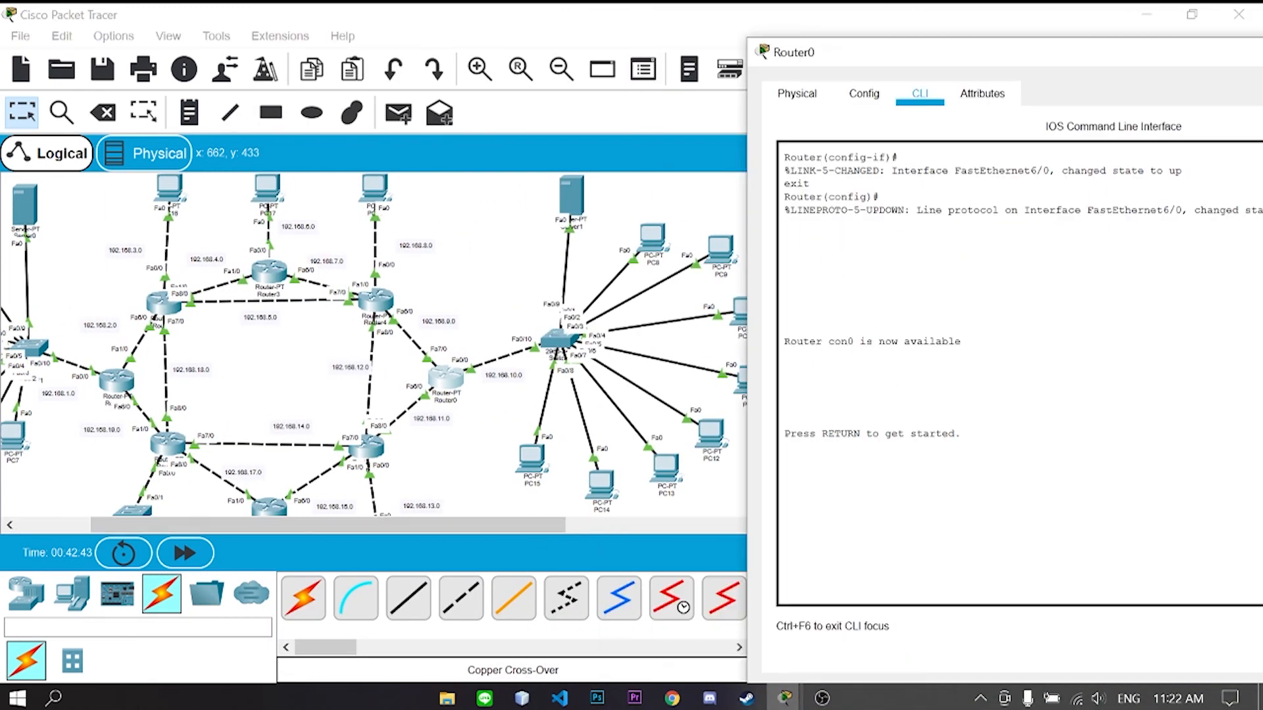
- Run RIP version 2 on Router0 advertising 192.168.9.0 and 192.168.10.0
key("Return")
type("ena")
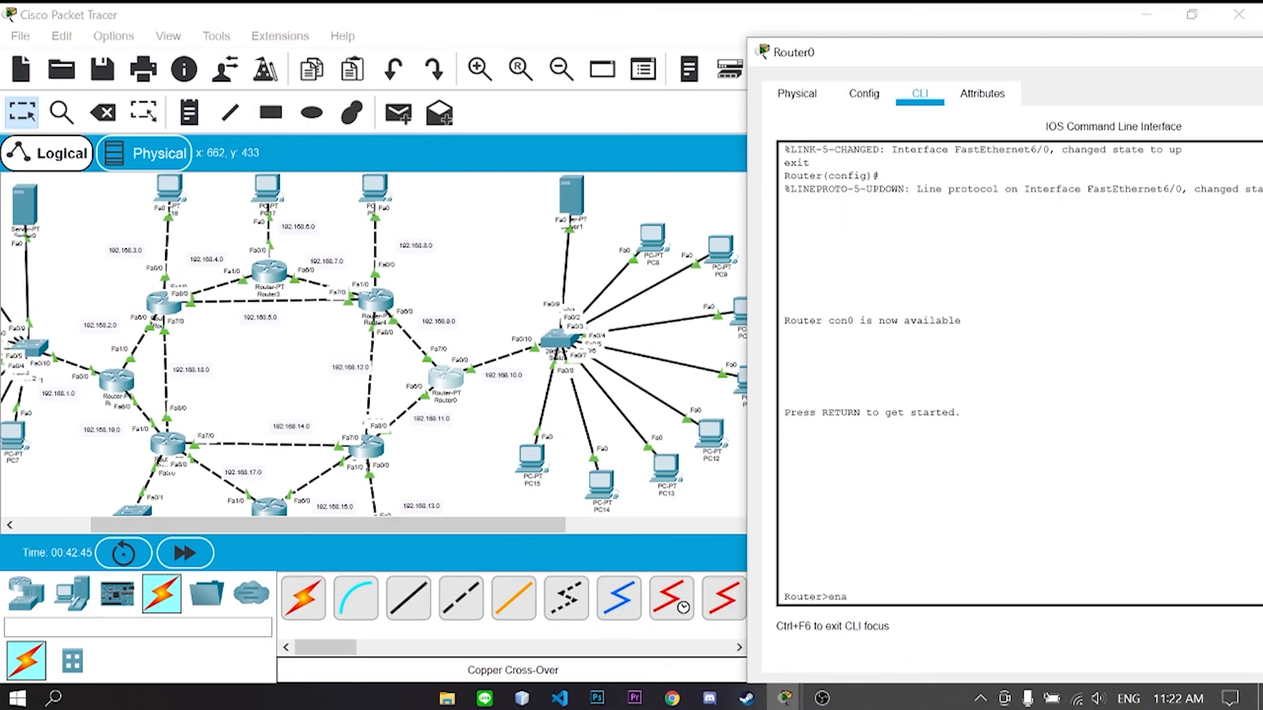
type("ble Router#config t")
key("Return")
type("router rip")
key("Return")
type("version 2")
key("Return")
type("nfig-router)#n")
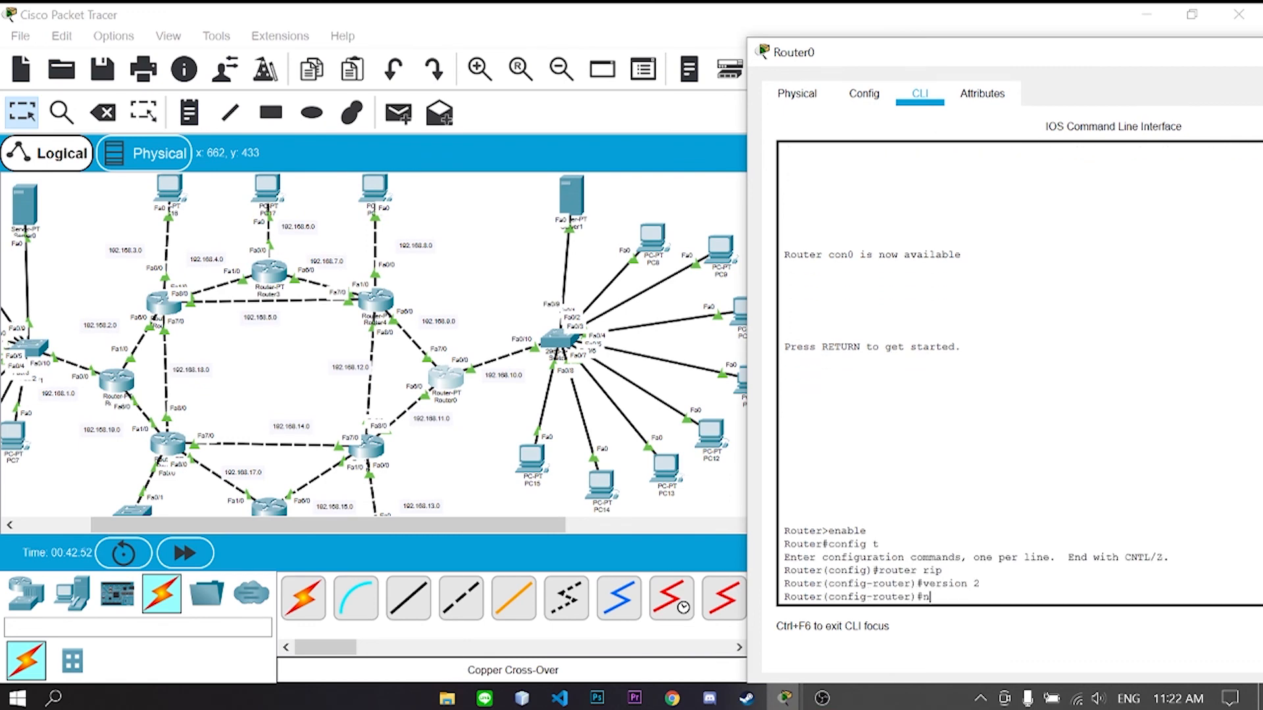
type("etwork 192.168.9.0")
key("Return")
type("network 1")
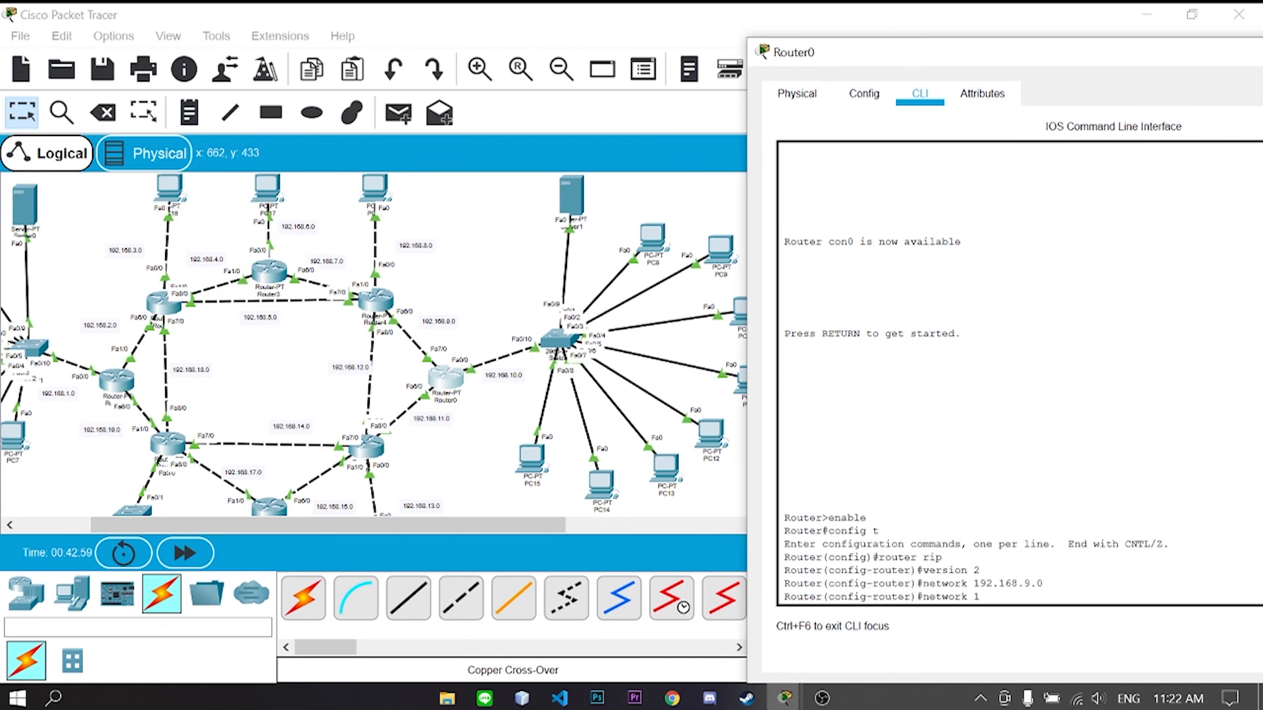
type("92.168.10.0")
key("Return")
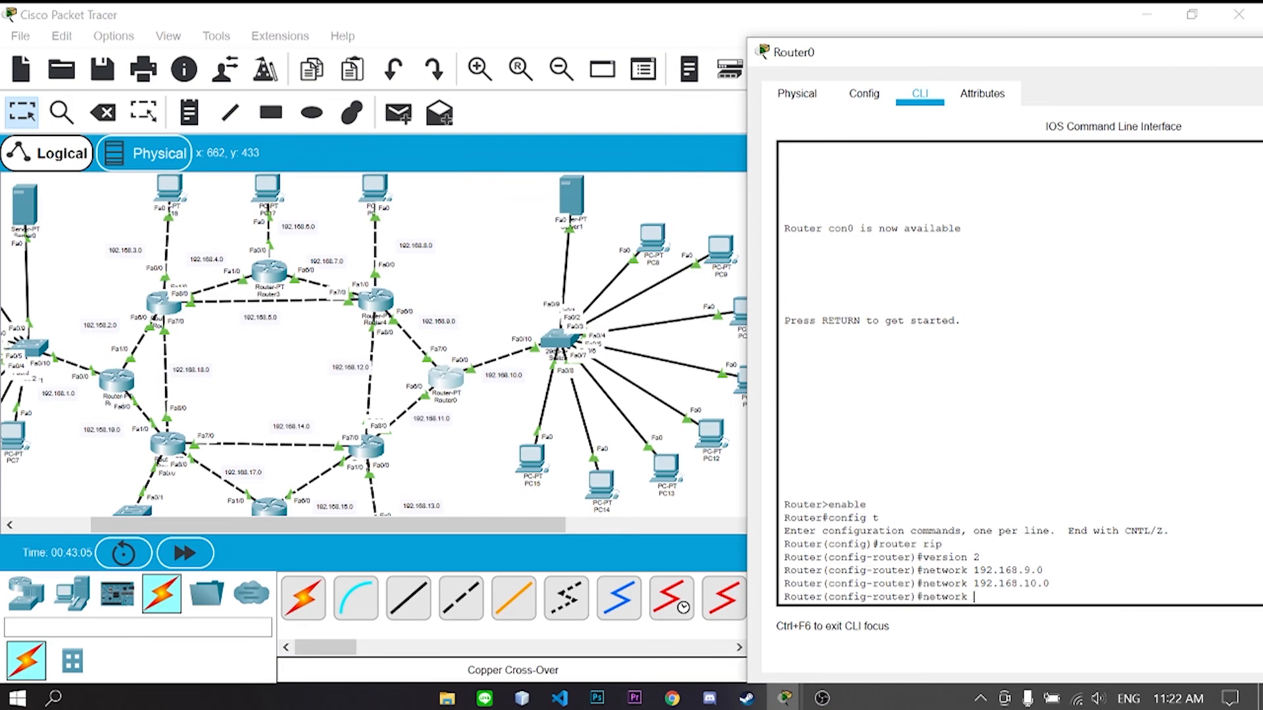
type("0")
key("Return")
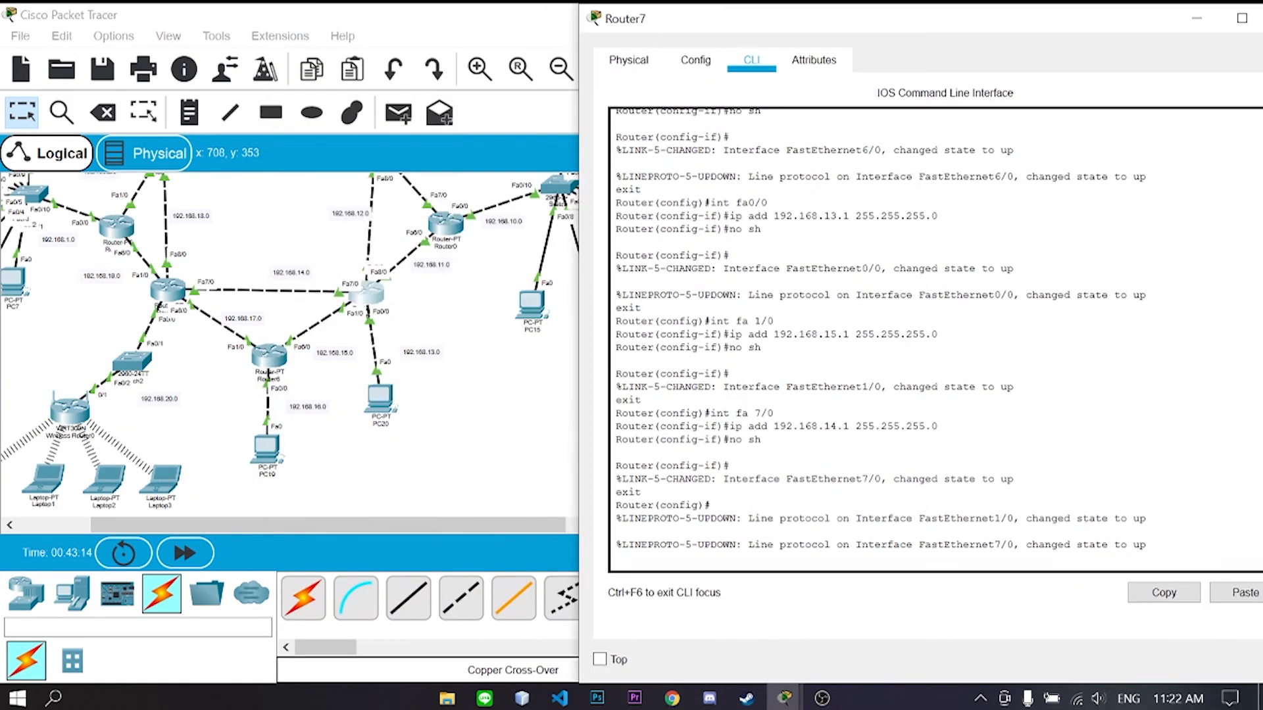
- Run RIP version 2 on Router7 for networks 192.168.11.0, 12.0, 13.0, 14.0 and 15.0
key("Return")
type("router rip")
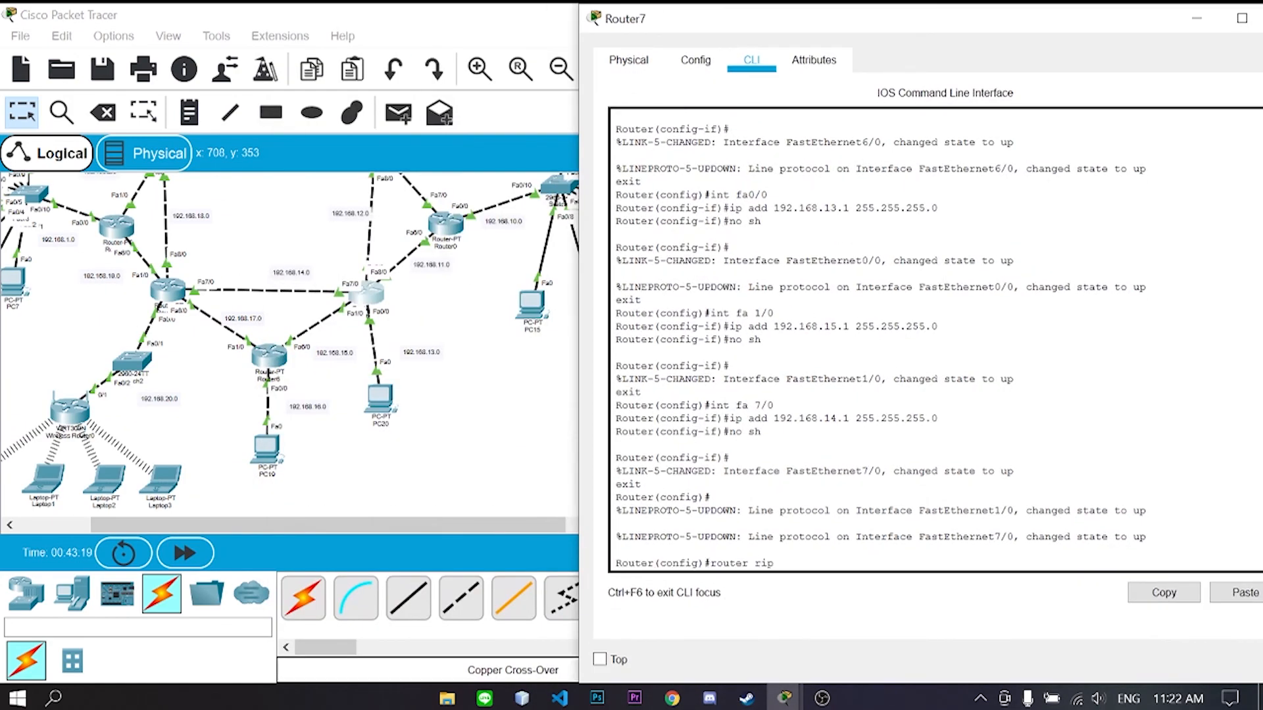
key("Return")
type("version 2")
key("Return")
type("network 192.168.11.0")
key("Return")
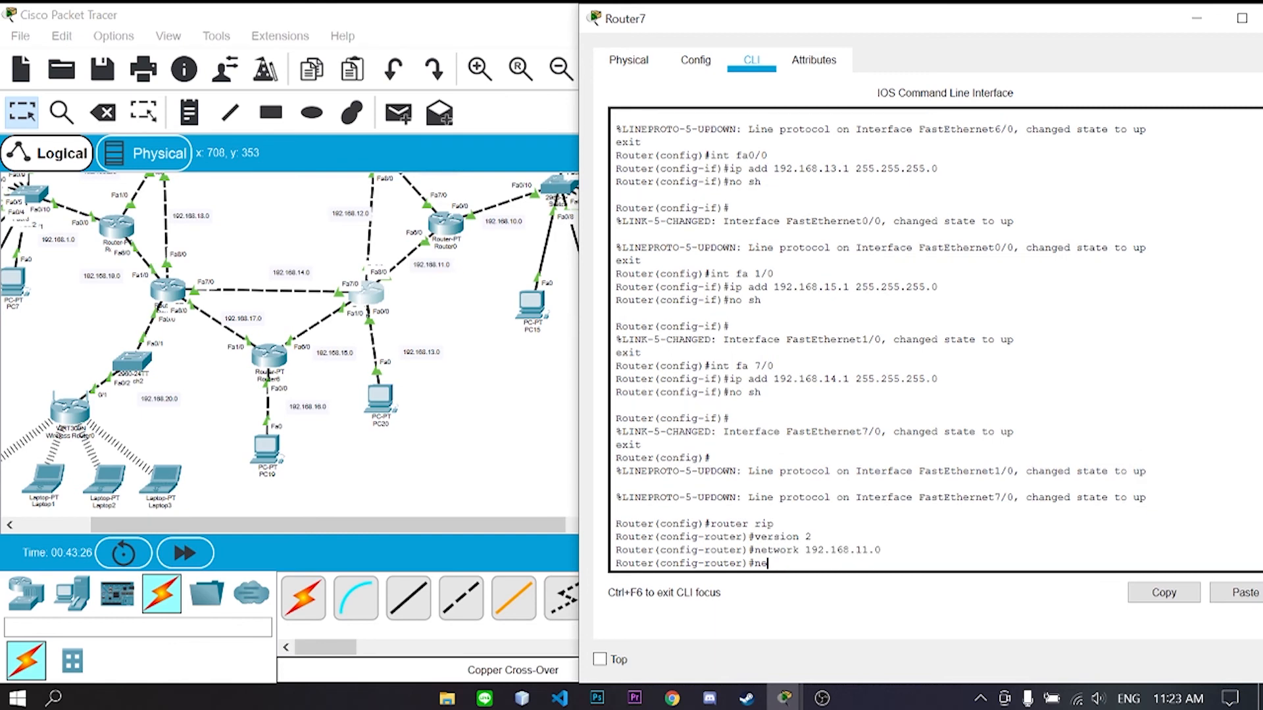
type("network 192.168.12.0")
key("Return")
type("network 192.168.13.0")
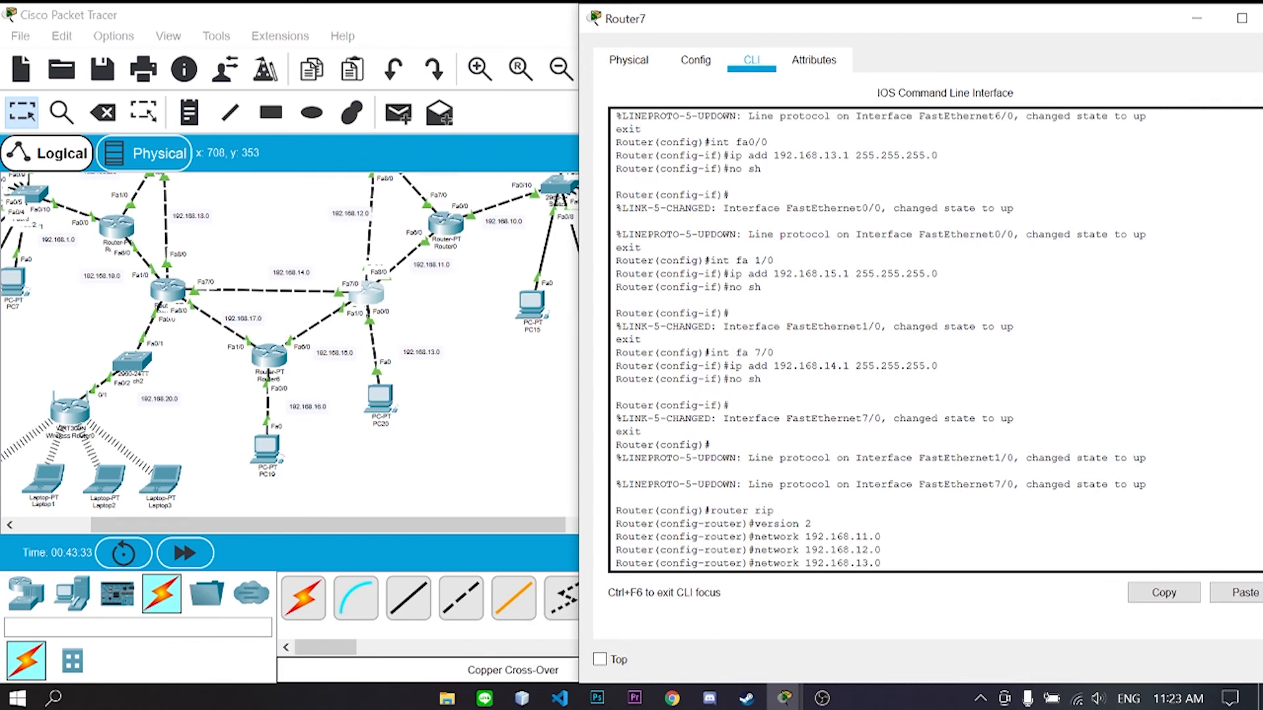
key("Return")
type("network 192.168.14.0")
key("Return")
type("network 192.168")
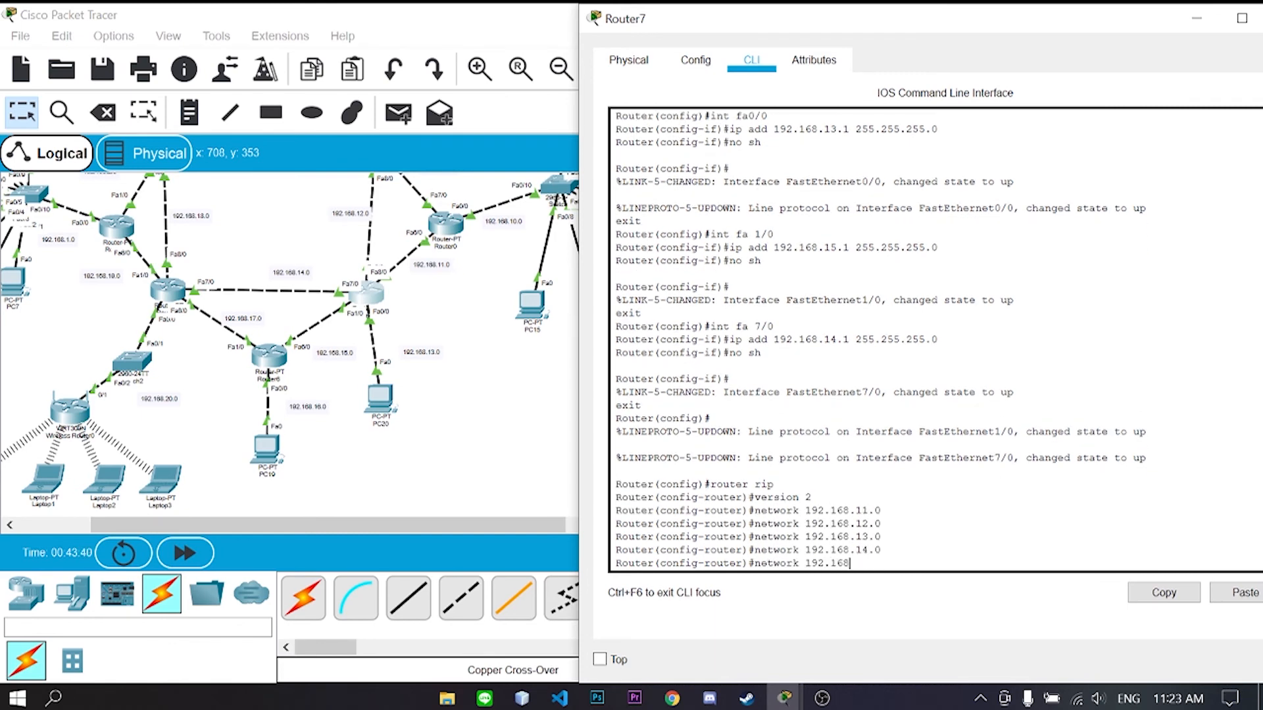
type(".15.0")
key("Return")
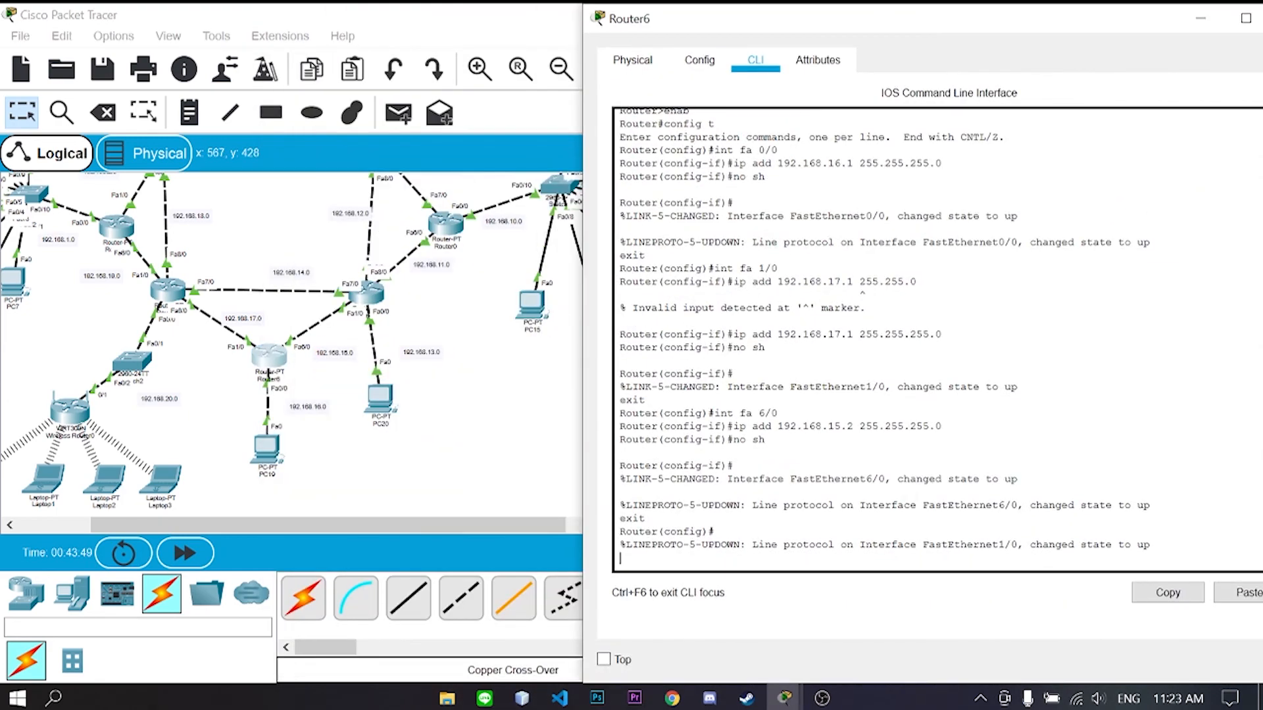
- Run RIP version 2 on Router6 for 192.168.15.0 and 16.0, then close its window
type("router ri")
key("Return")
type("version 2")
key("Return")
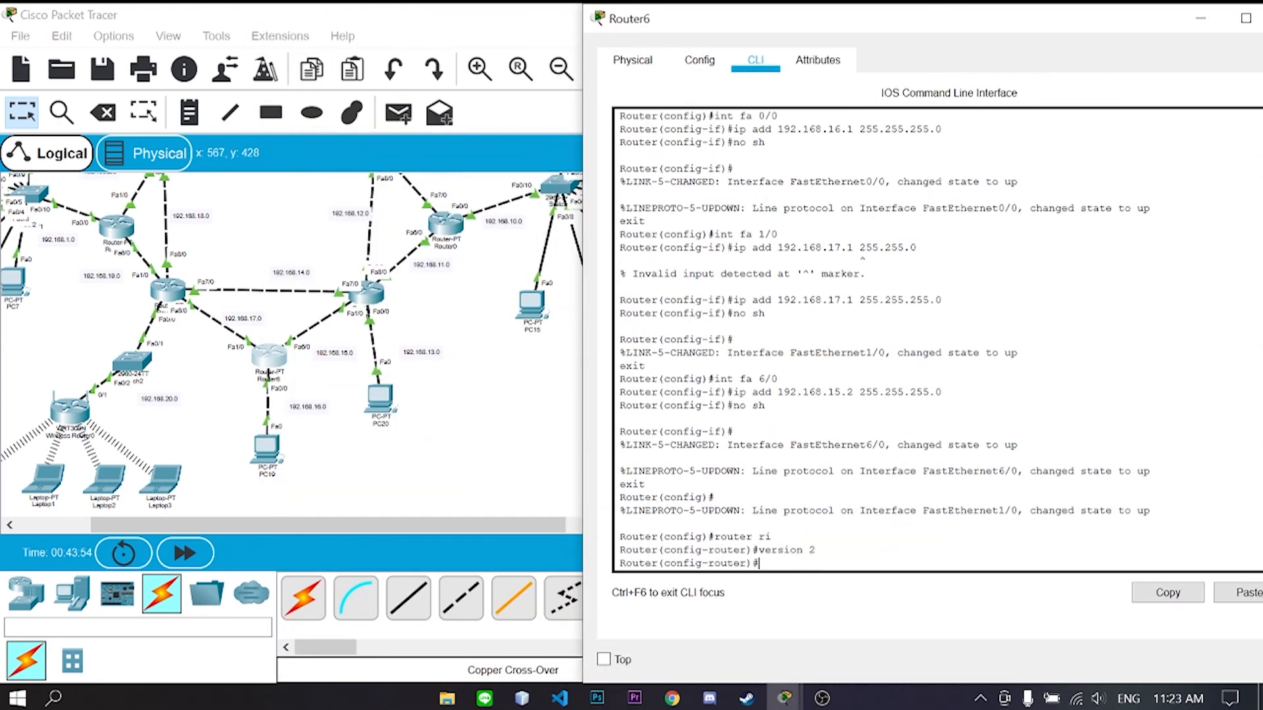
type("network 192.168.15.0")
key("Return")
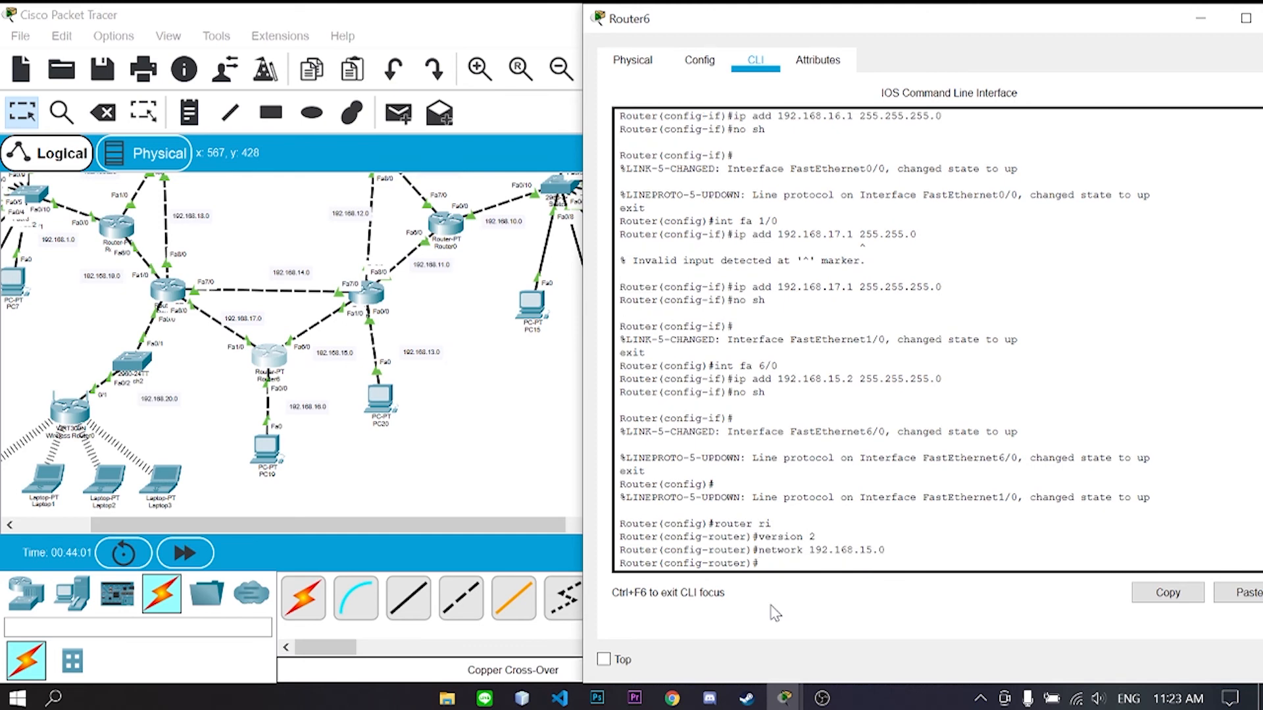
type("network 192.168.16.0")
key("Return")
type("network")
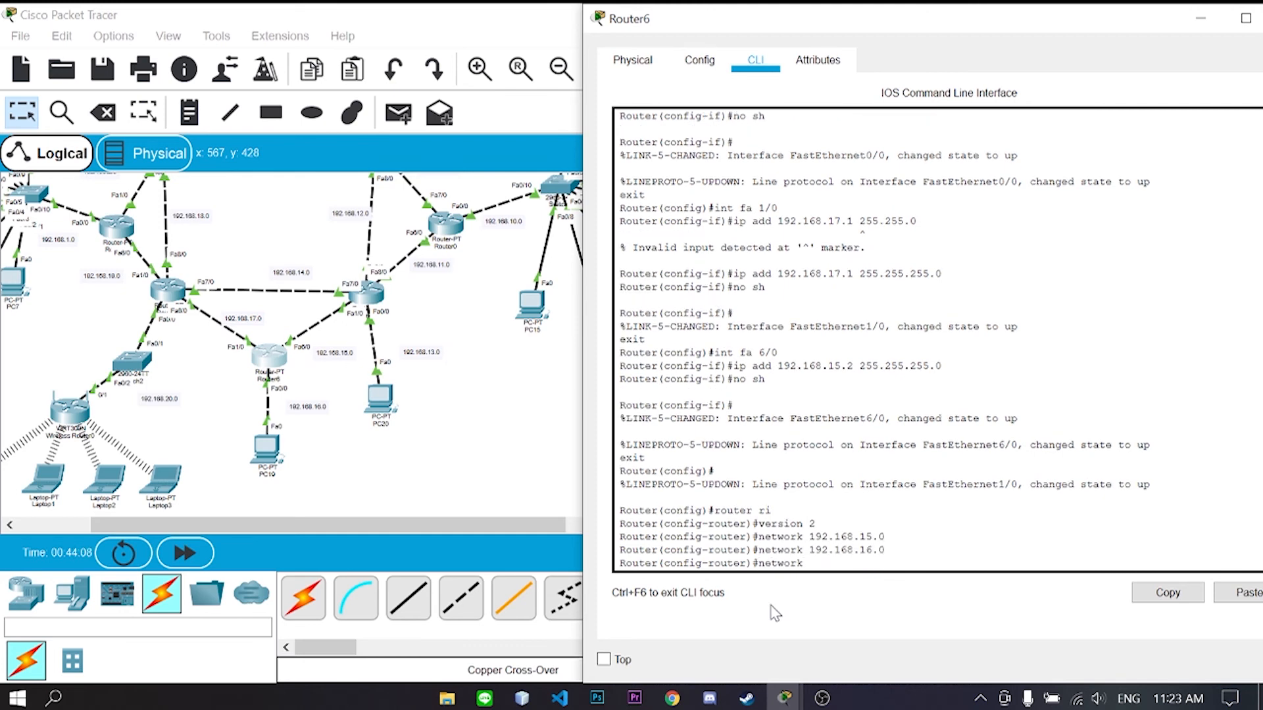
key("Return")
left_click_drag(1086, 20, 1007, 20)
left_click(1215, 19)
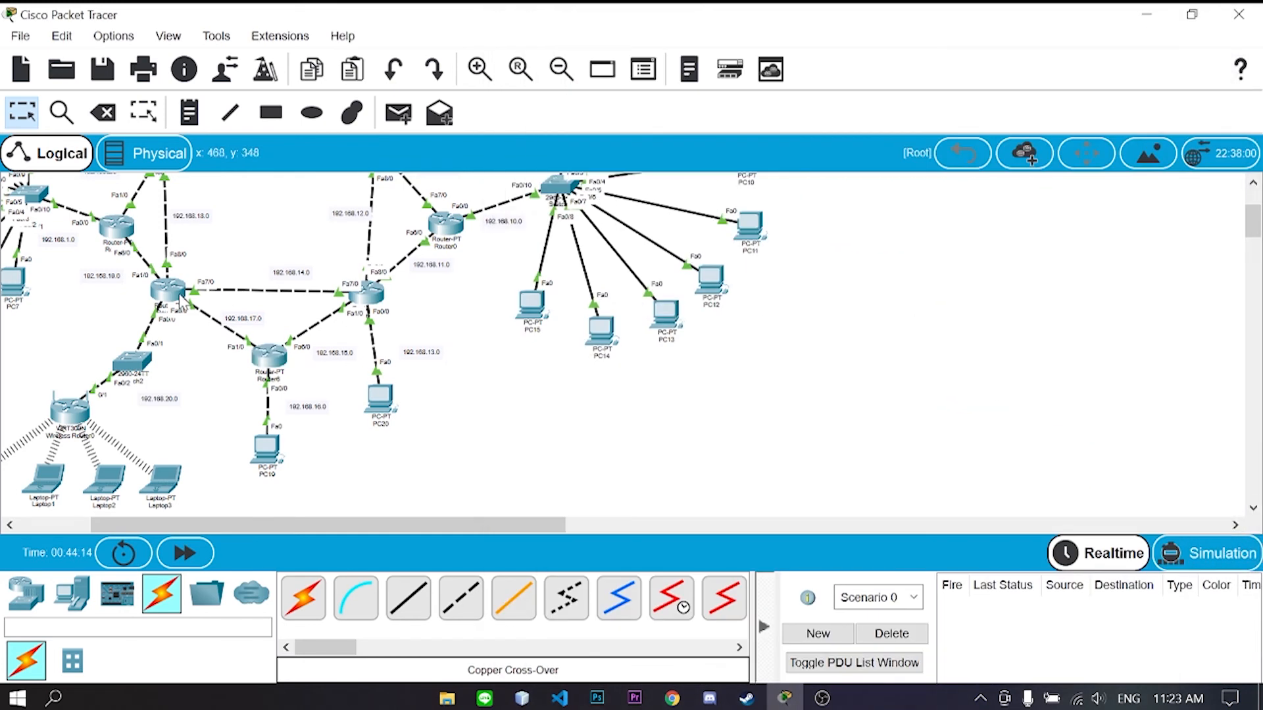
- Open Router5's CLI and start RIP version 2
left_click(167, 289)
left_click_drag(563, 27, 666, 17)
key("Return")
type("router rip")
key("Return")
type("version 2")
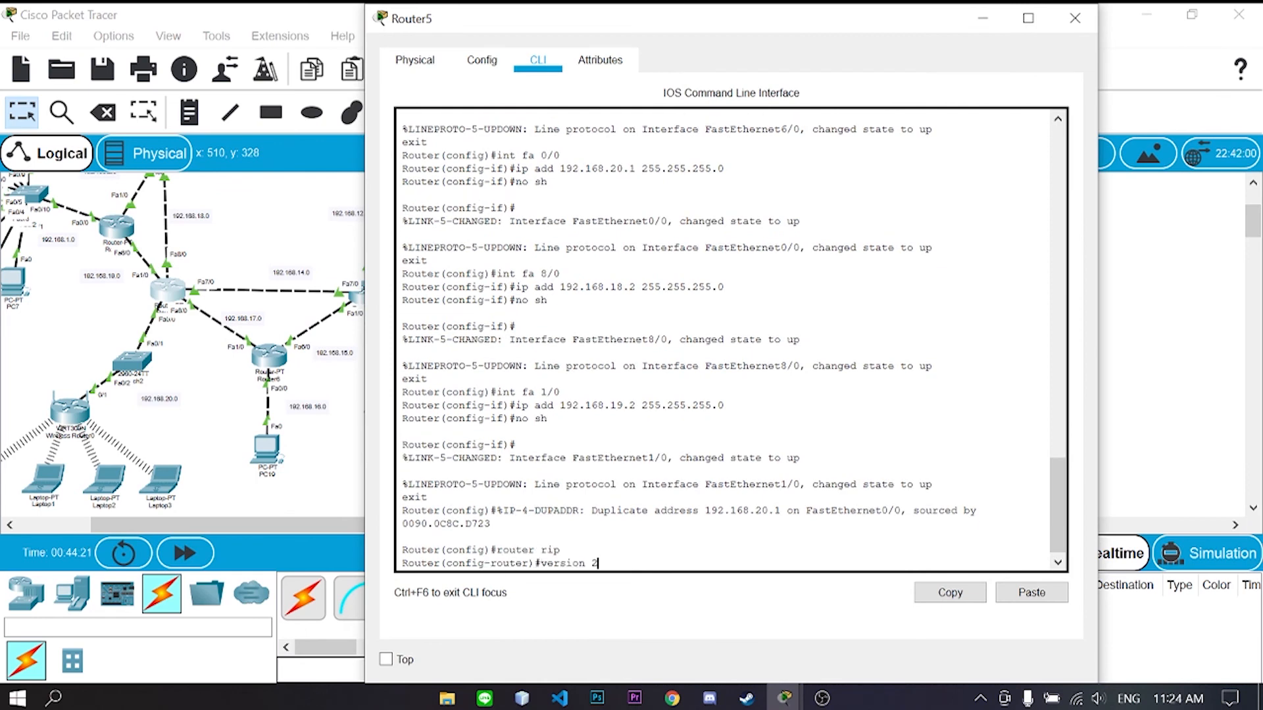
key("Return")
- Advertise 192.168.17.0, 18.0, 20.0 and 19.0 on Router5, then close its window
type("network 192.168.14.0")
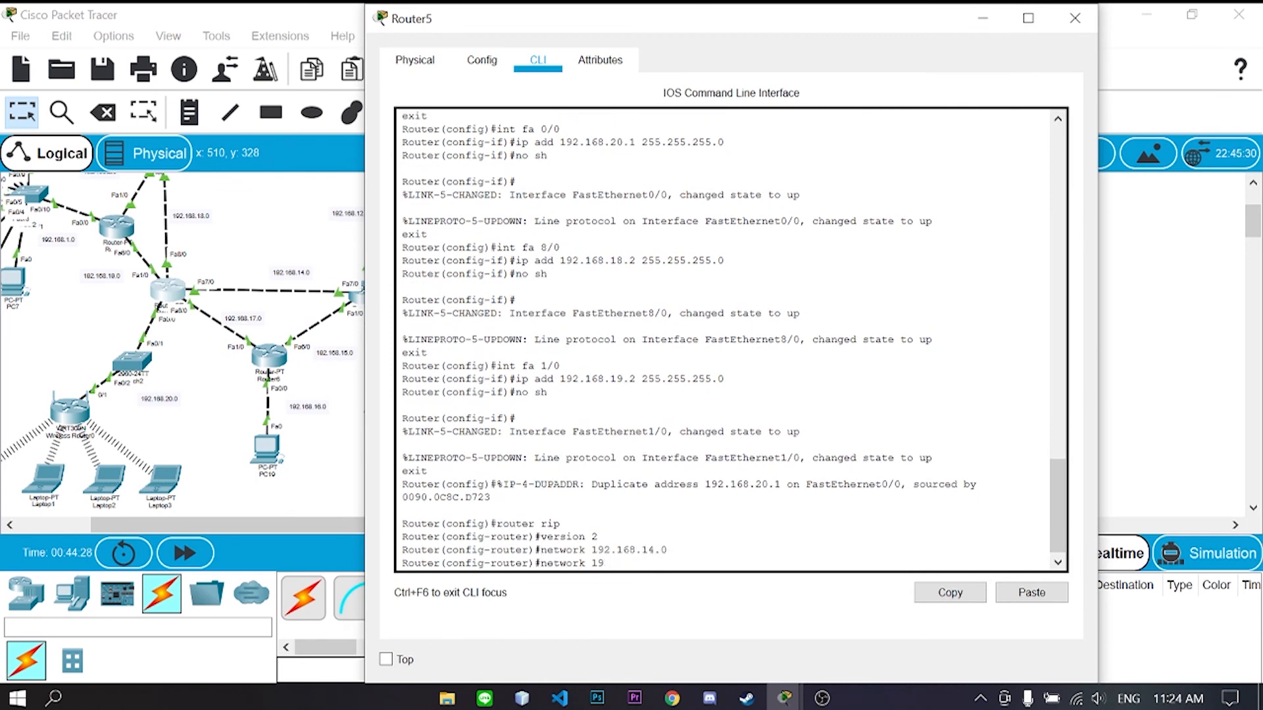
type(".17.0")
key("Return")
type("network 192.168.18")
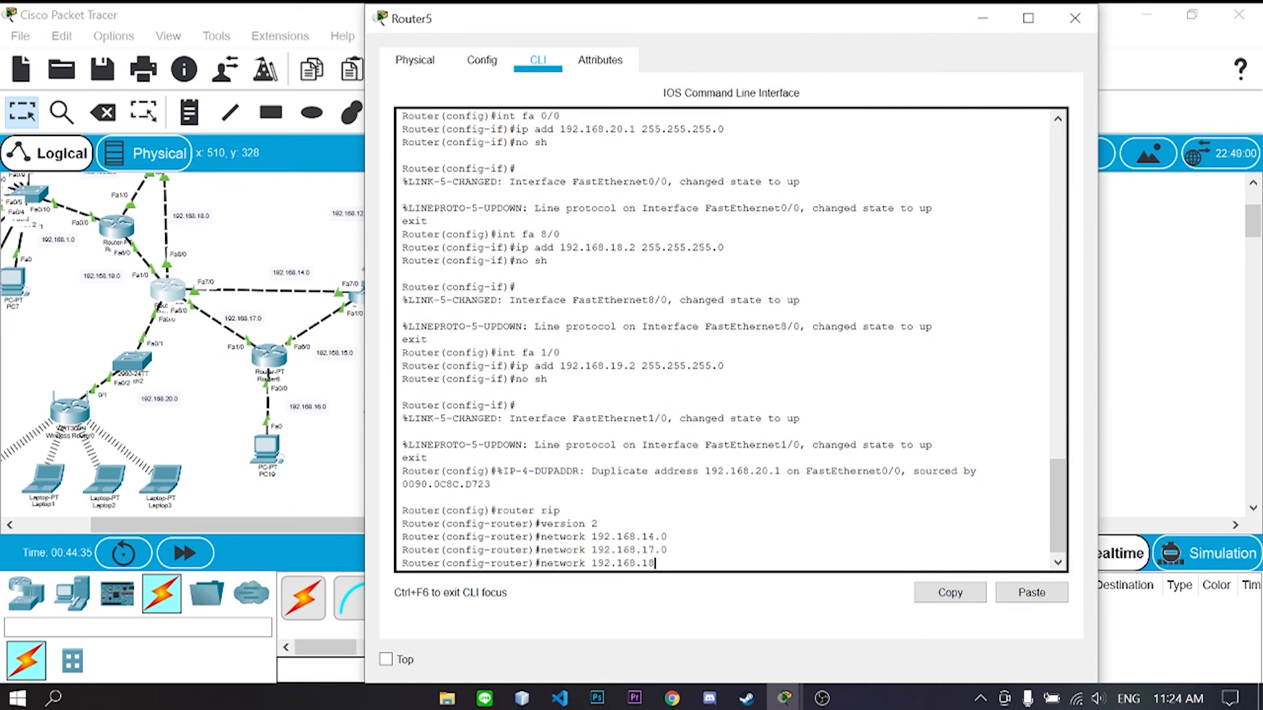
type(".0")
key("Return")
type("network 192.168")
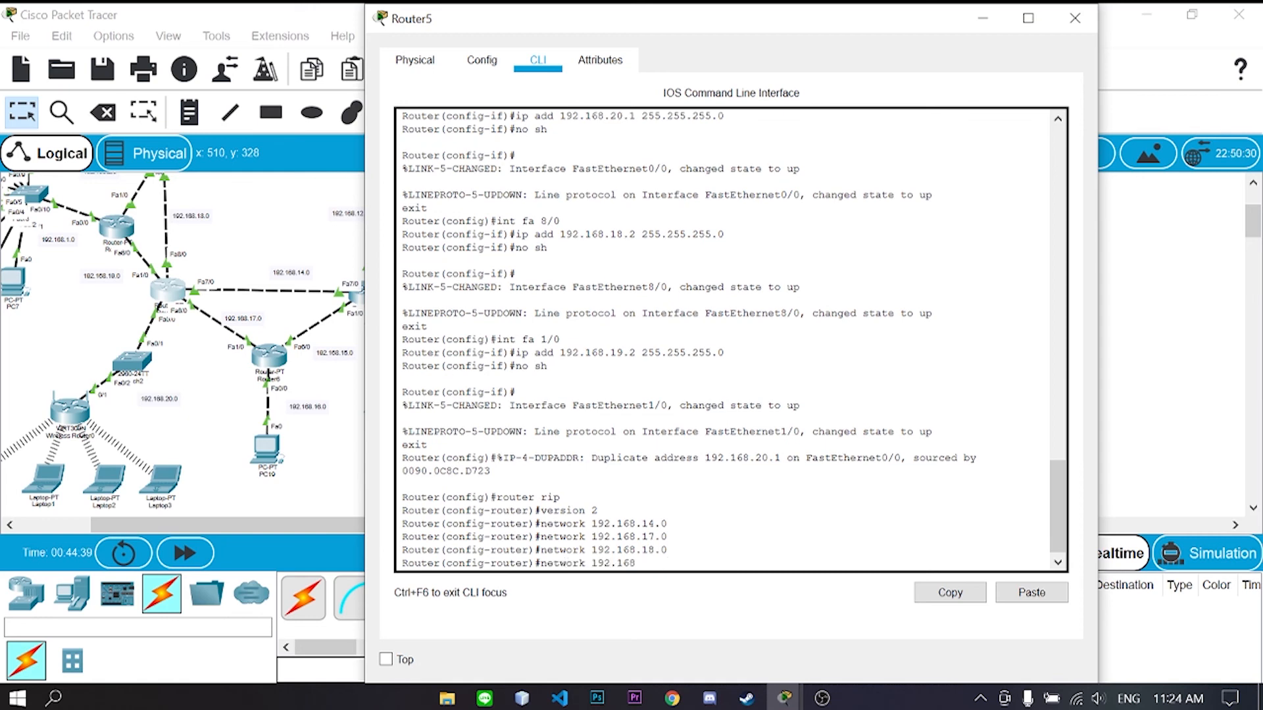
type(".20.0")
key("Return")
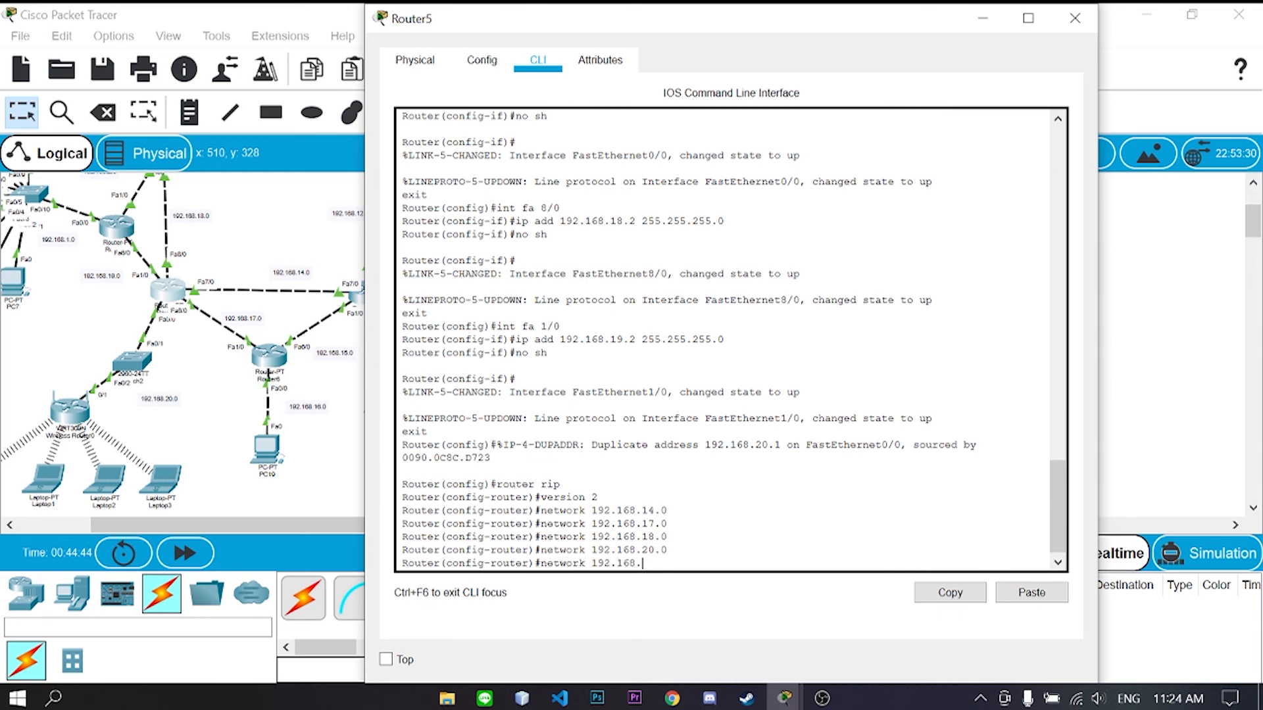
key("Return")
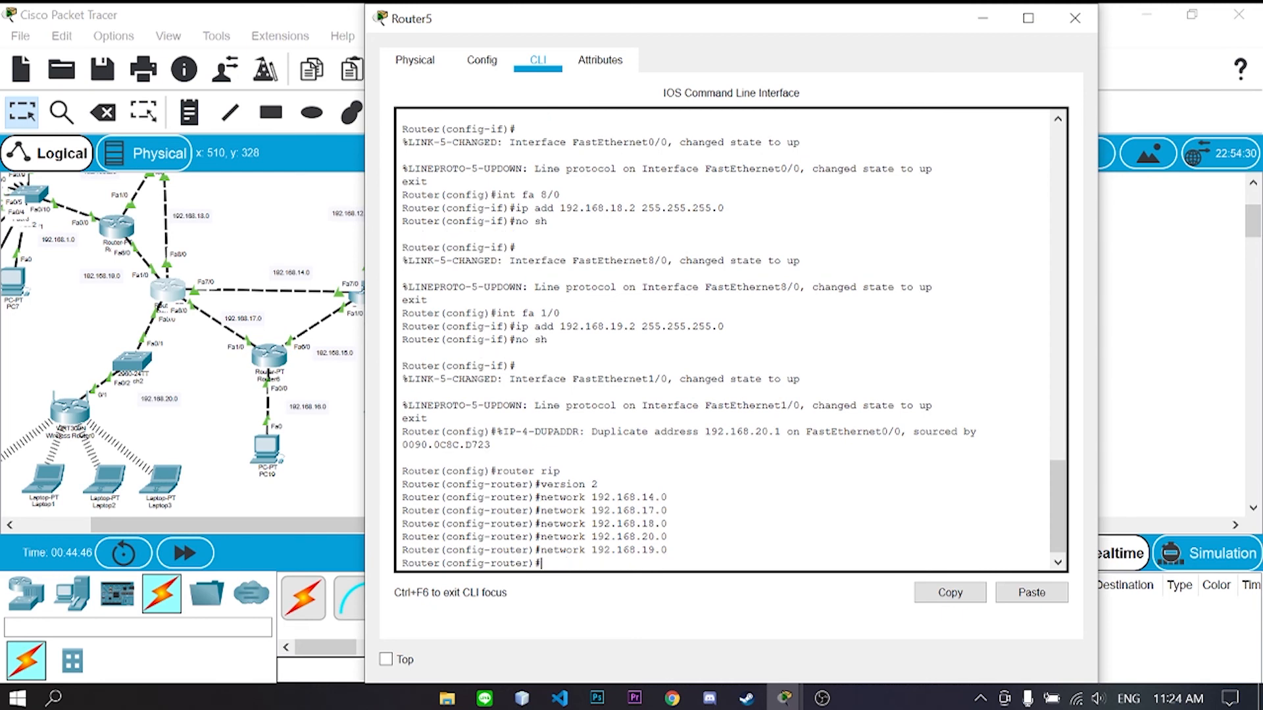
left_click(1075, 18)
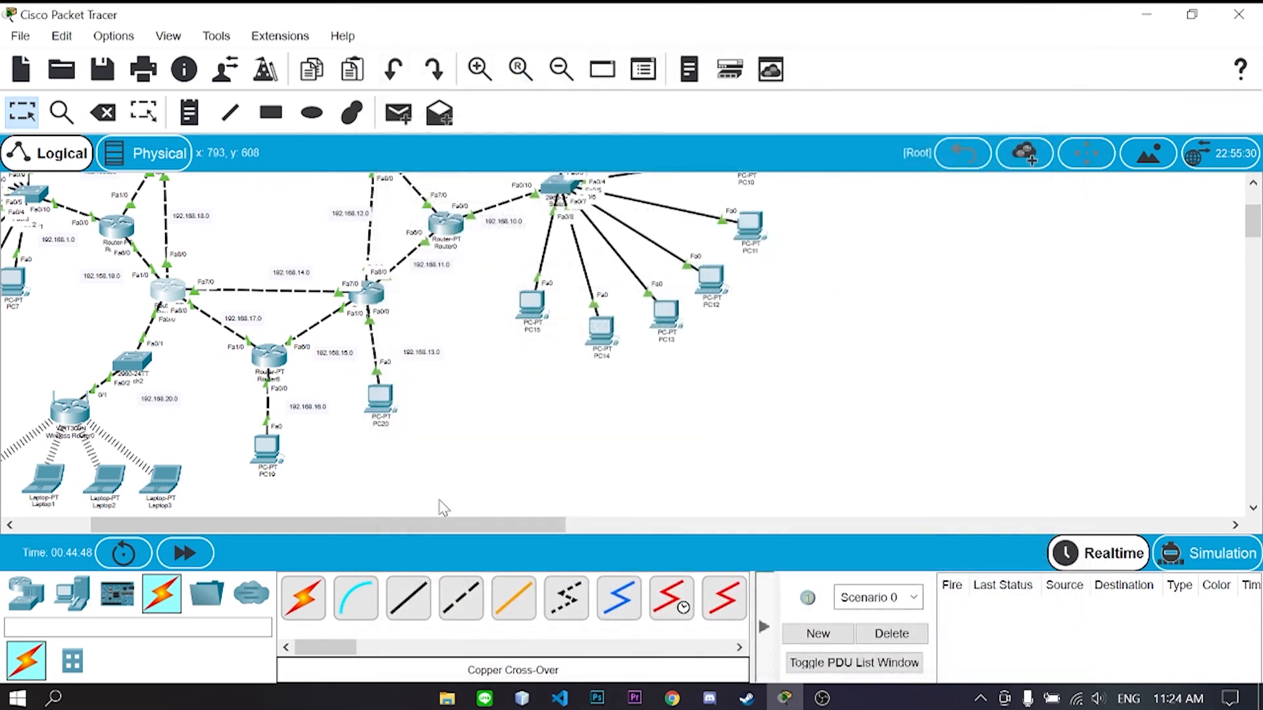
- Zoom and pan so the entire router mesh is visible, then select the Add Simple PDU tool
left_click_drag(439, 524, 365, 524)
scroll(641, 375, "up", 1)
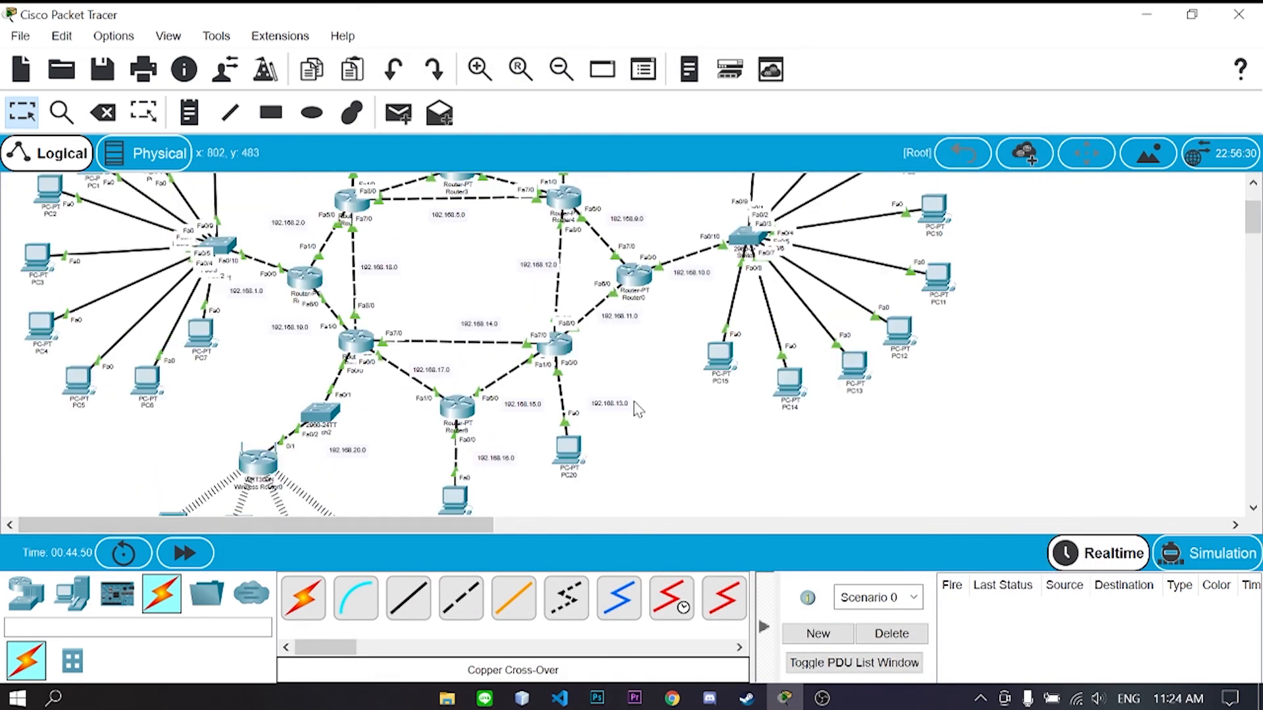
left_click(560, 68)
left_click(561, 69)
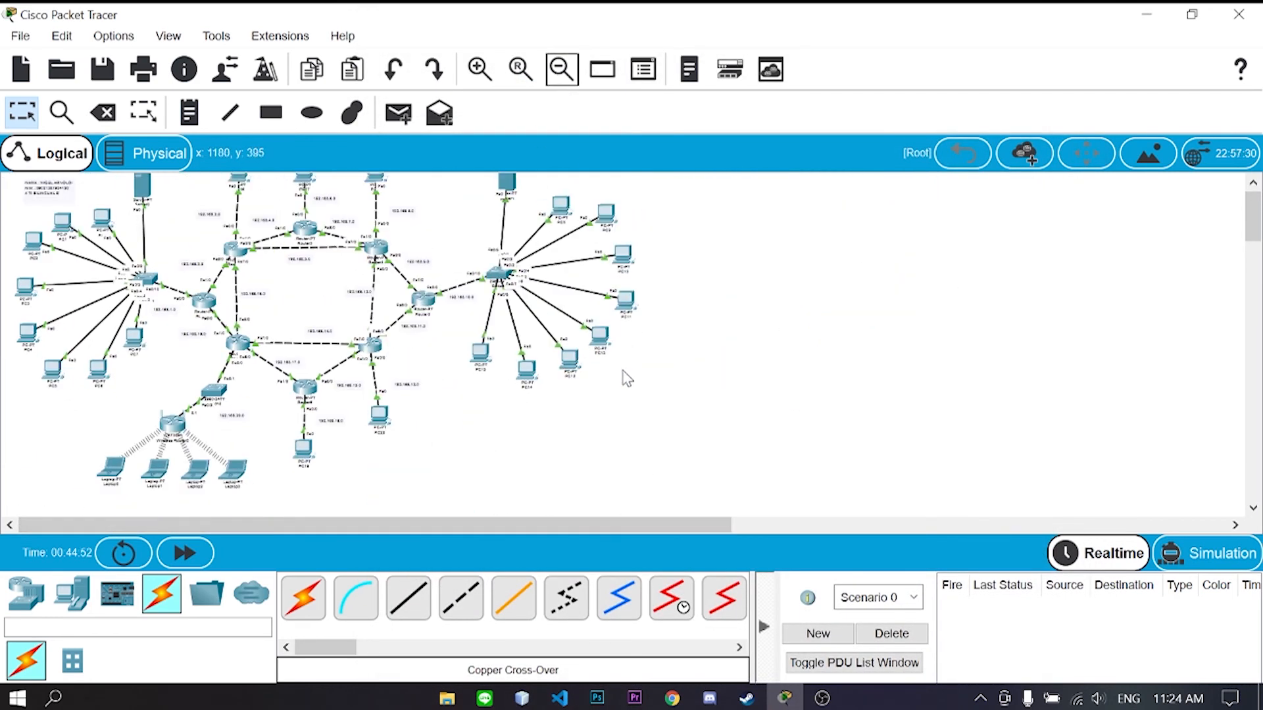
scroll(623, 377, "up", 1)
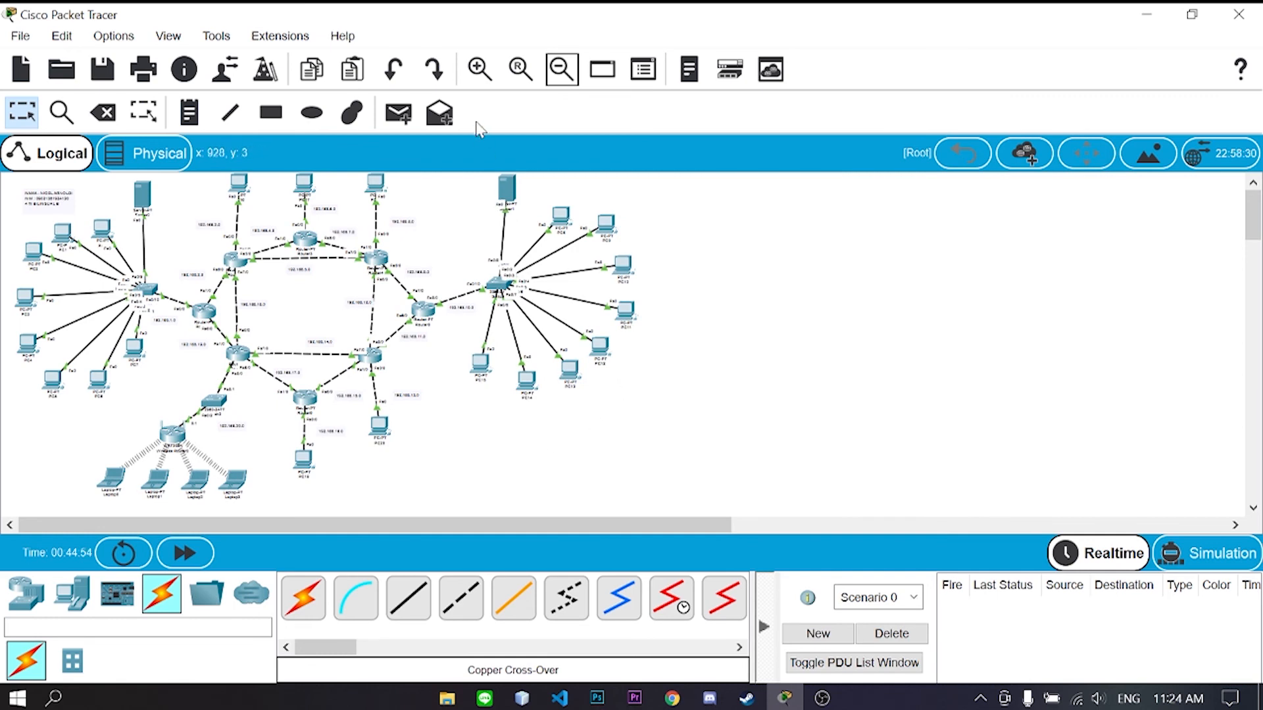
left_click(480, 69)
left_click_drag(510, 531, 403, 527)
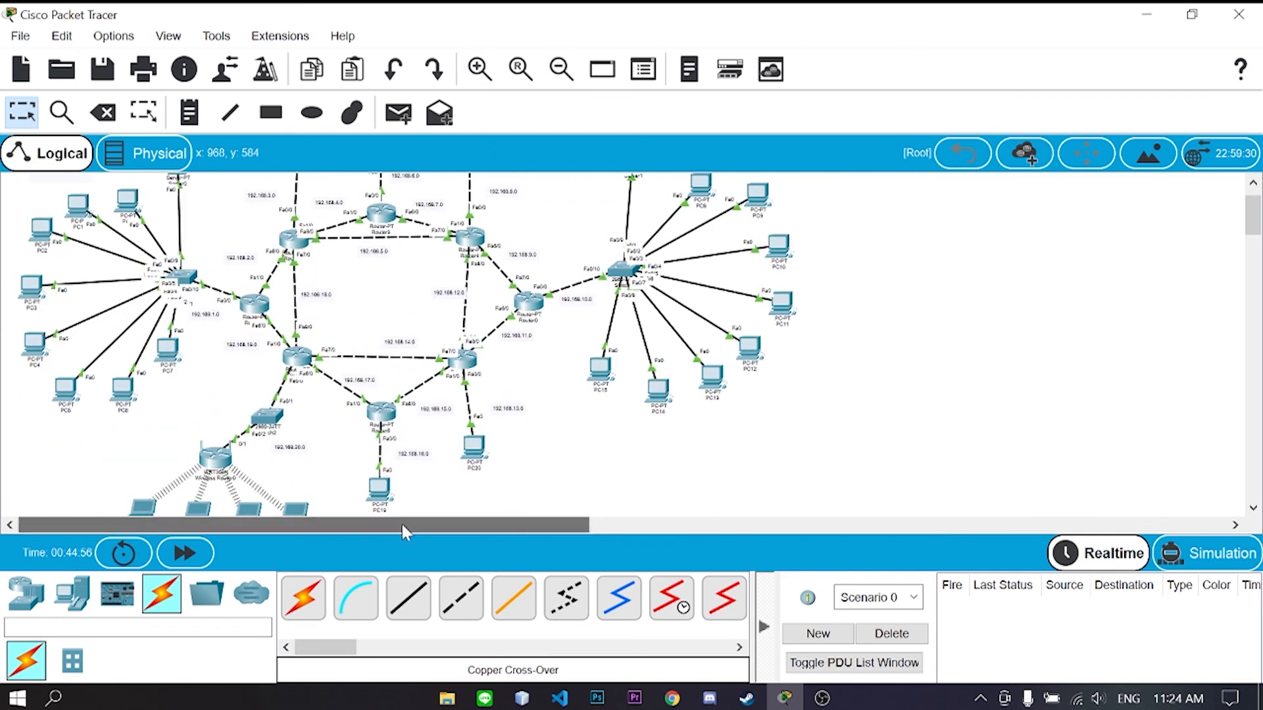
scroll(595, 449, "down", 1)
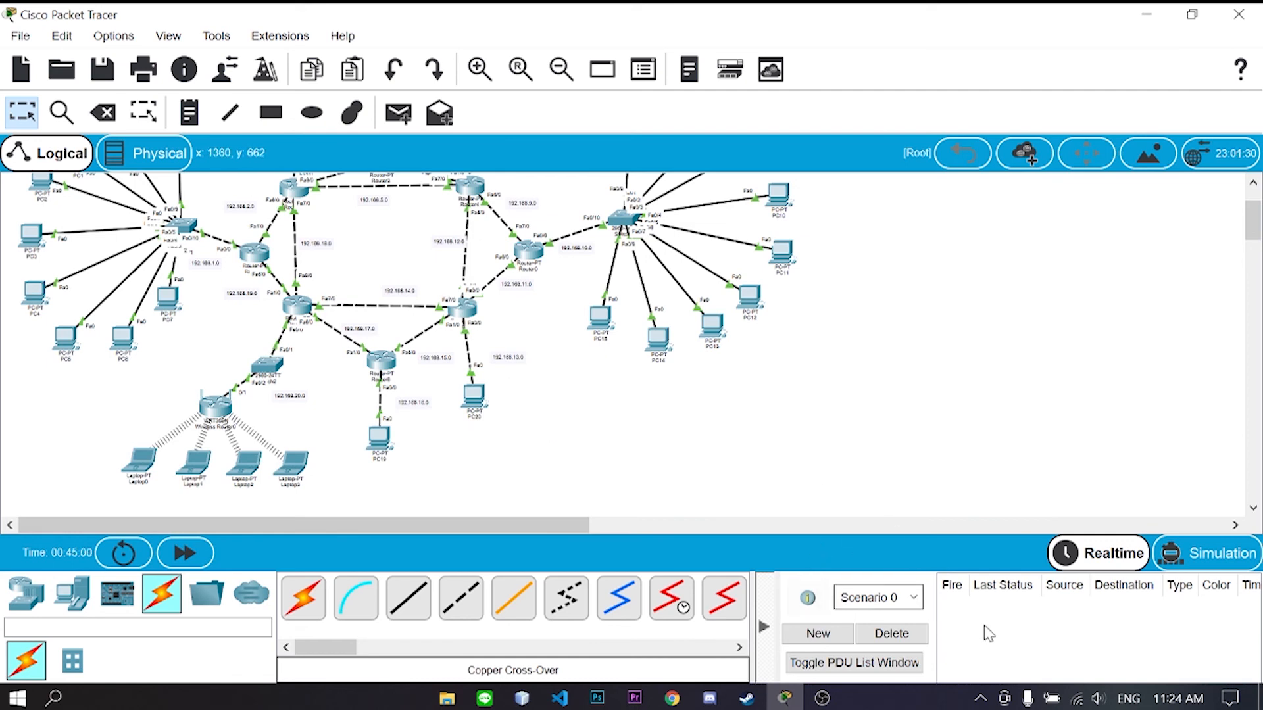
left_click(398, 113)
- Ping Router1 and Router2 from PC0 with simple PDUs, then clear the results
scroll(263, 256, "up", 1)
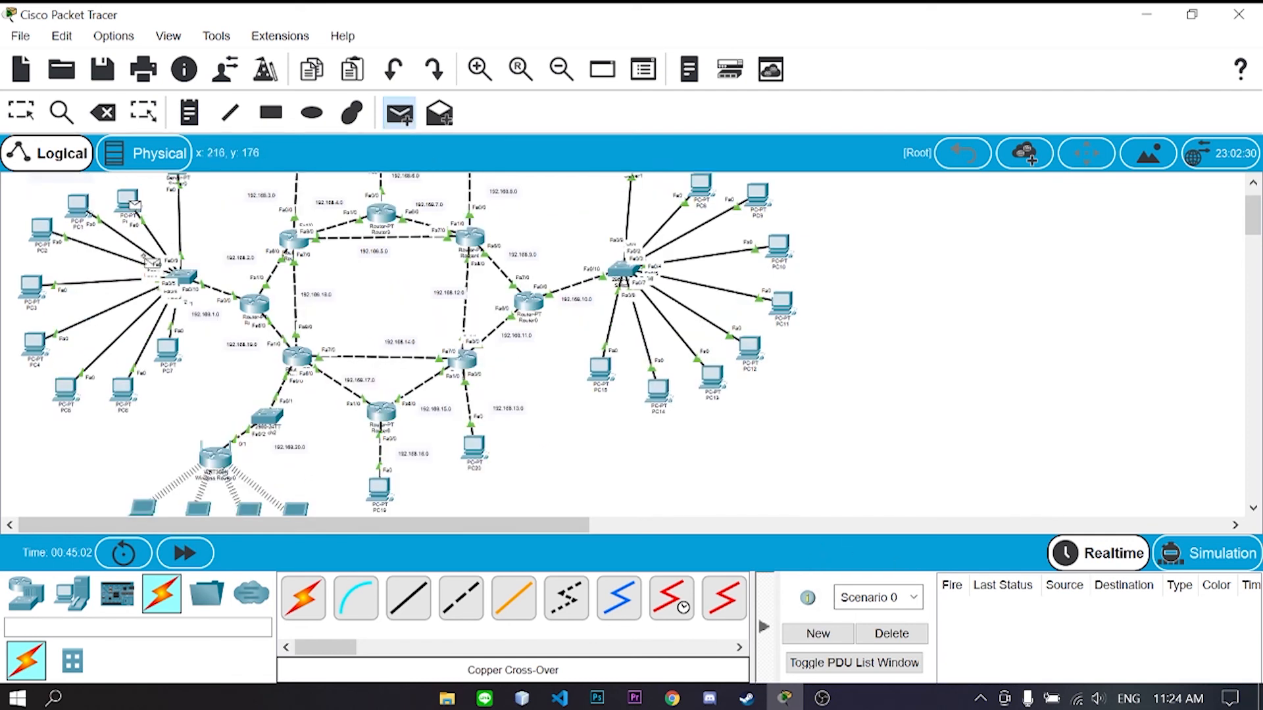
left_click(258, 308)
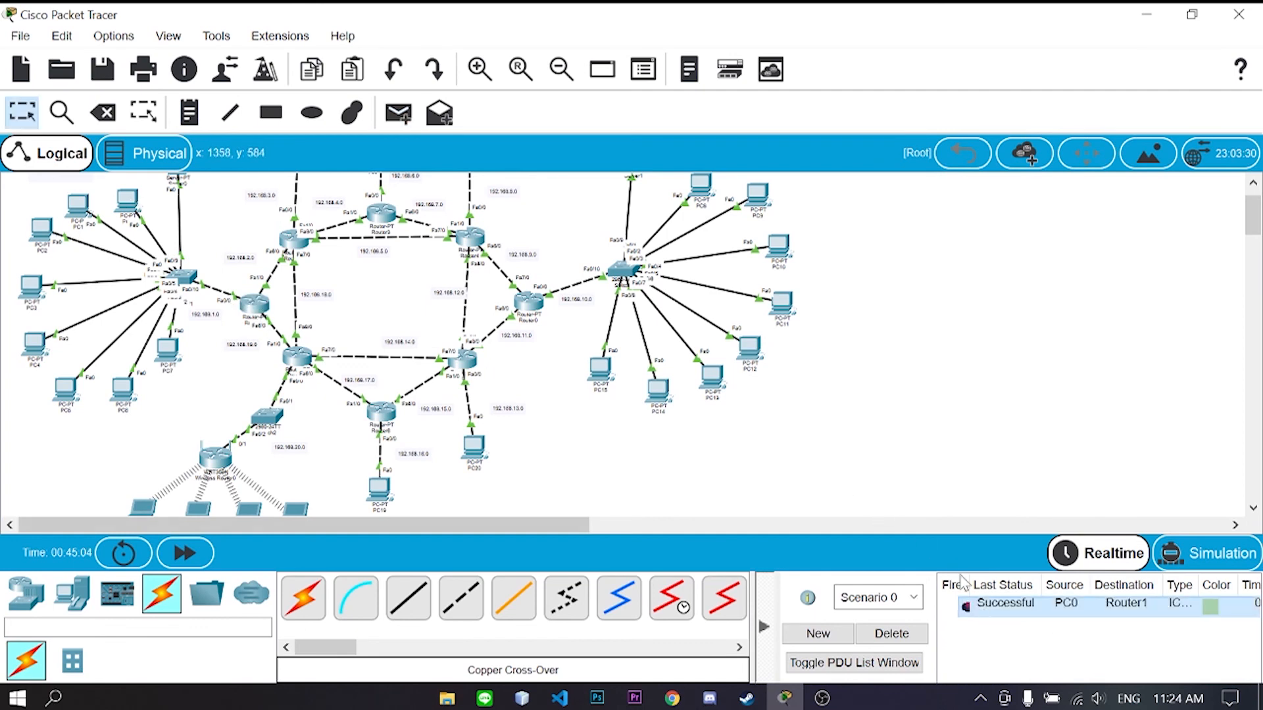
left_click(128, 201)
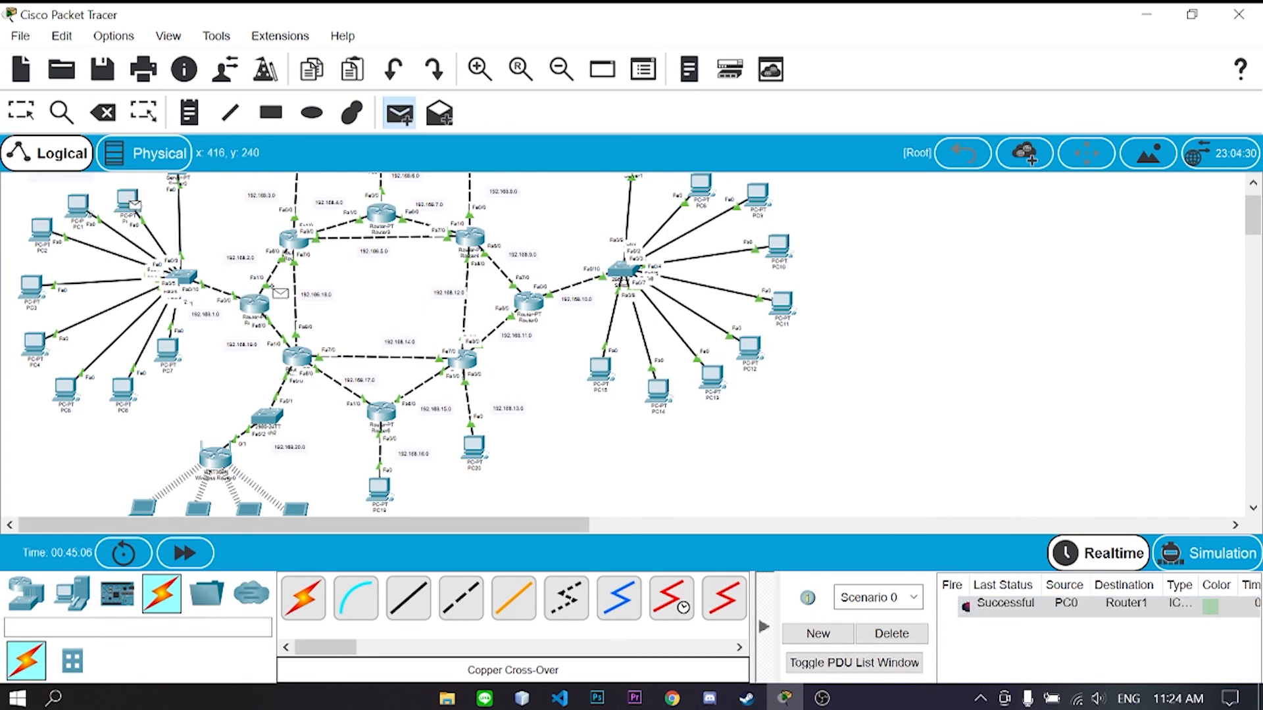
left_click(294, 241)
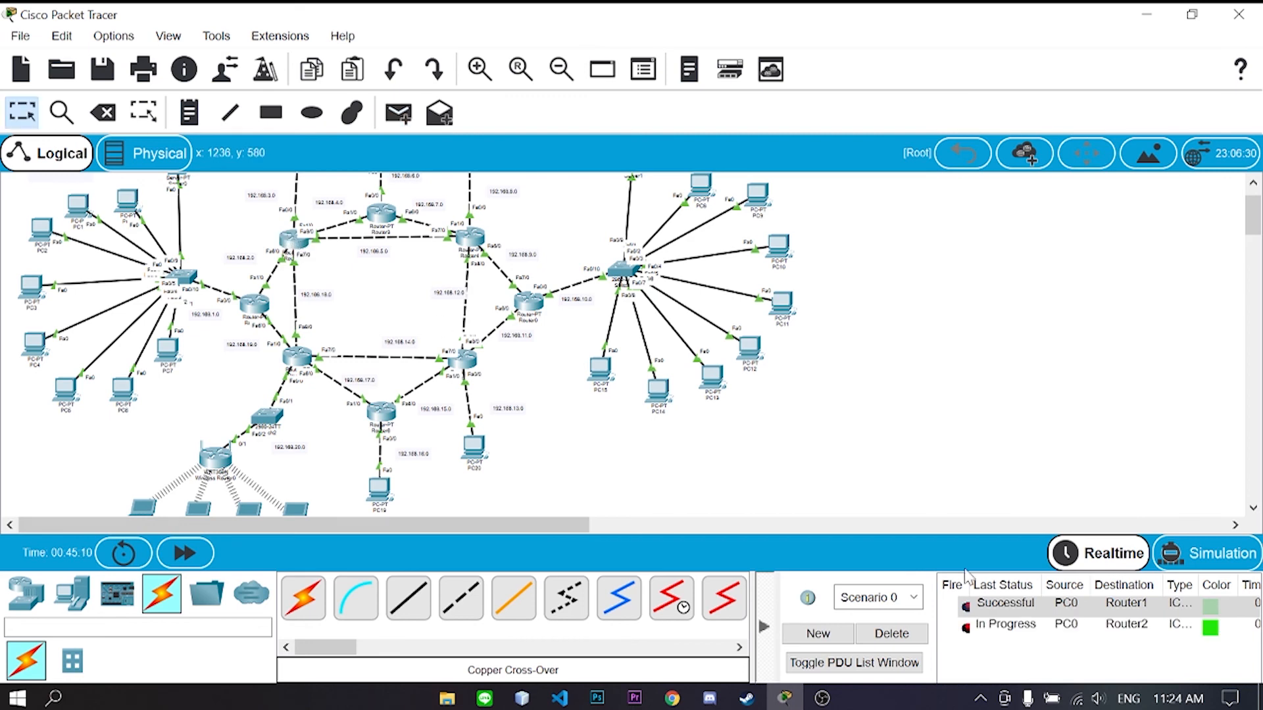
left_click(399, 114)
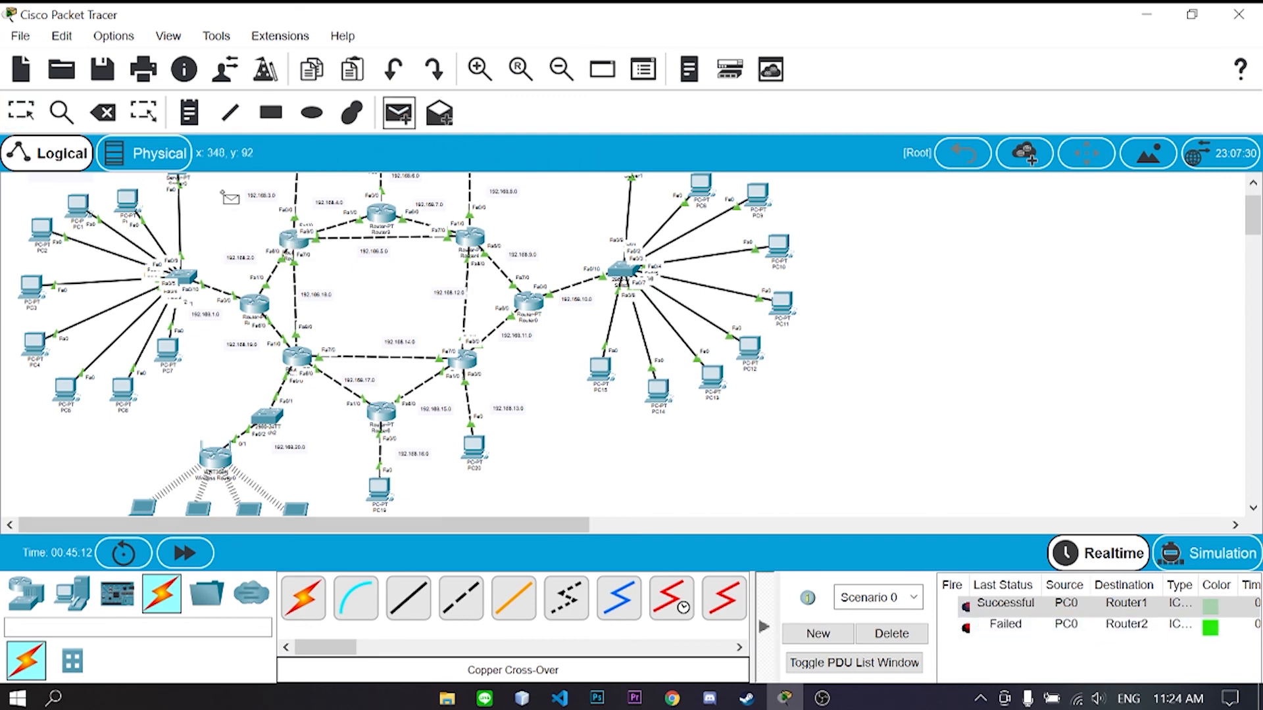
left_click(131, 202)
left_click(294, 241)
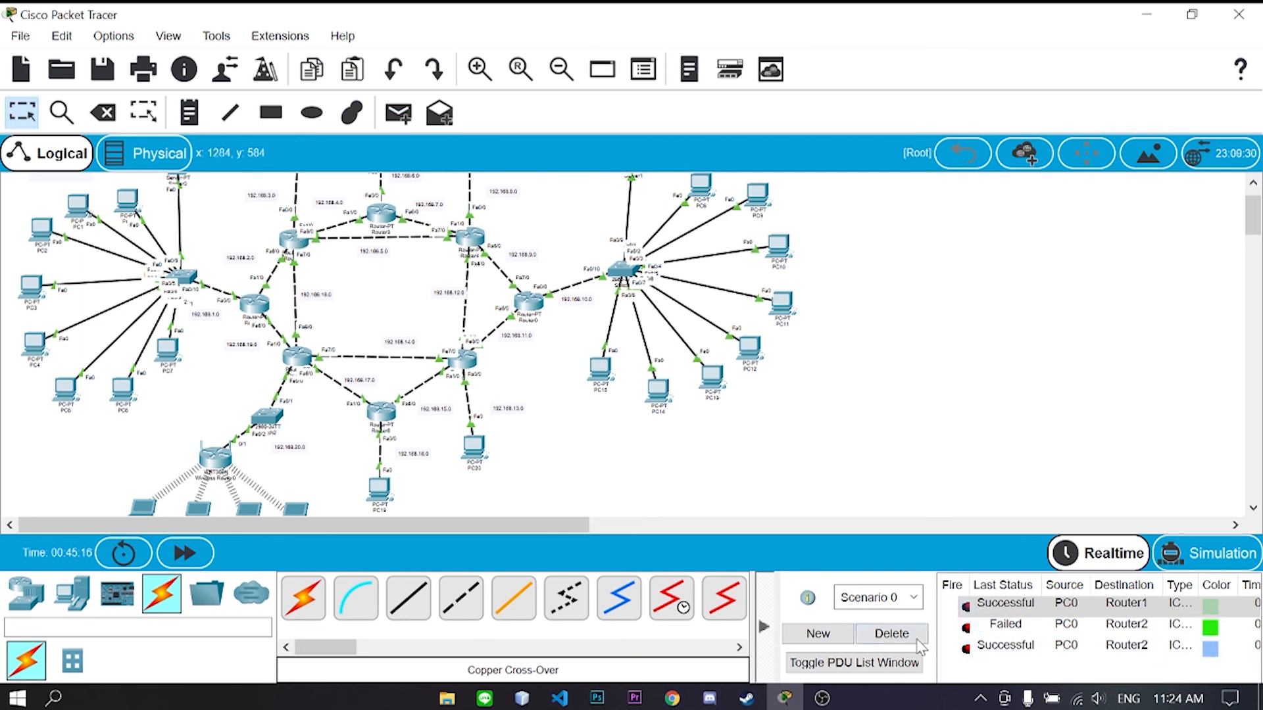
left_click(891, 634)
- Ping Router5, Router7 and Router6 from PC0, then clear the PDU list
left_click(399, 113)
left_click(132, 199)
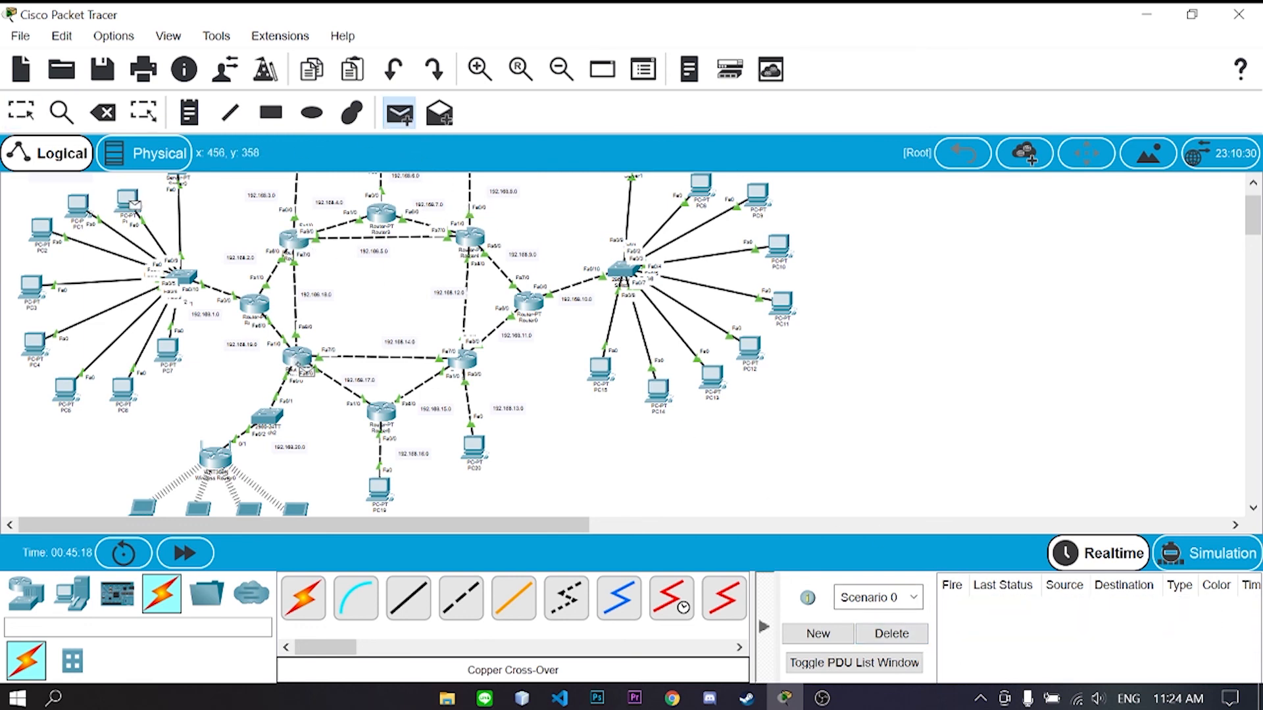
left_click(299, 358)
left_click(393, 120)
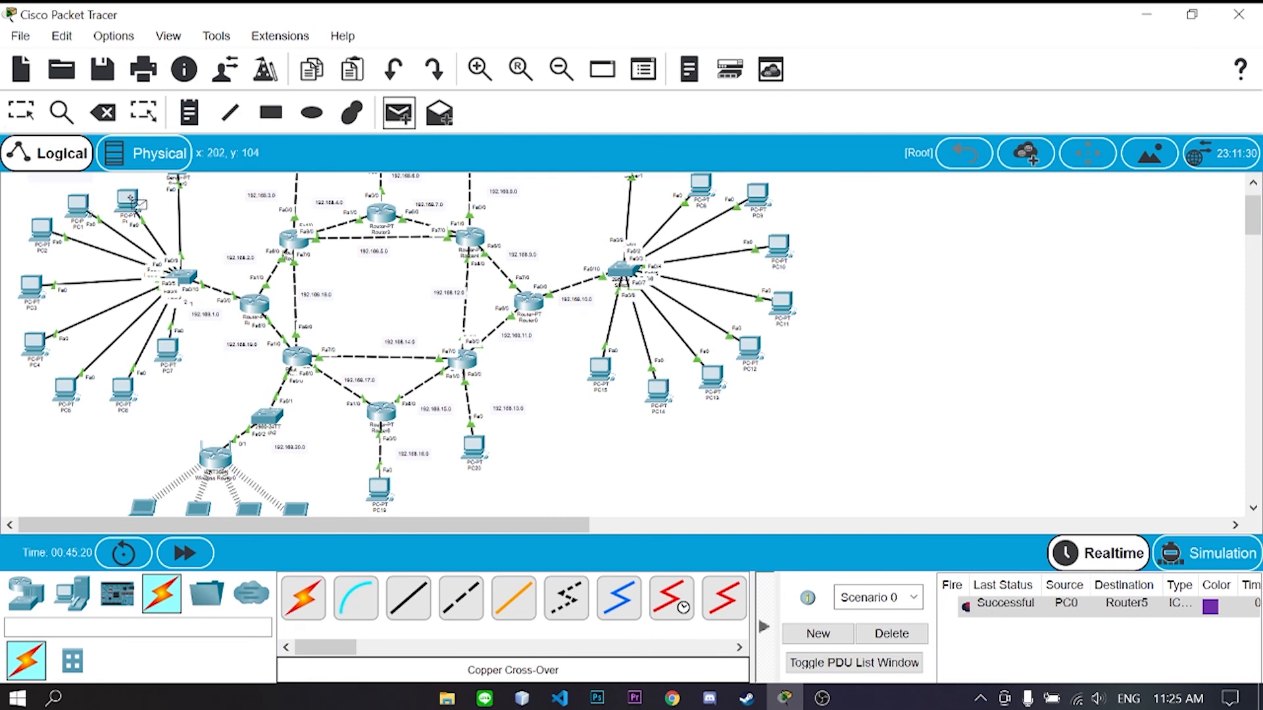
left_click(132, 198)
left_click(465, 363)
left_click(399, 114)
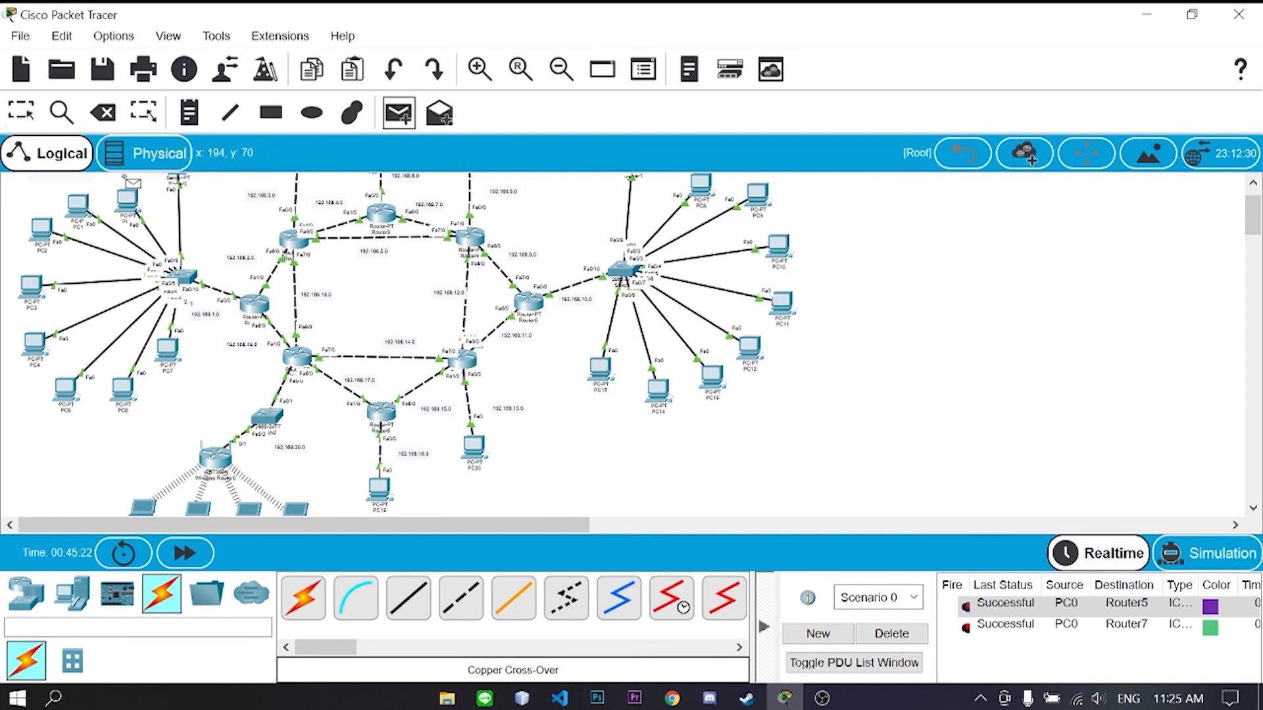
left_click(127, 207)
left_click(382, 412)
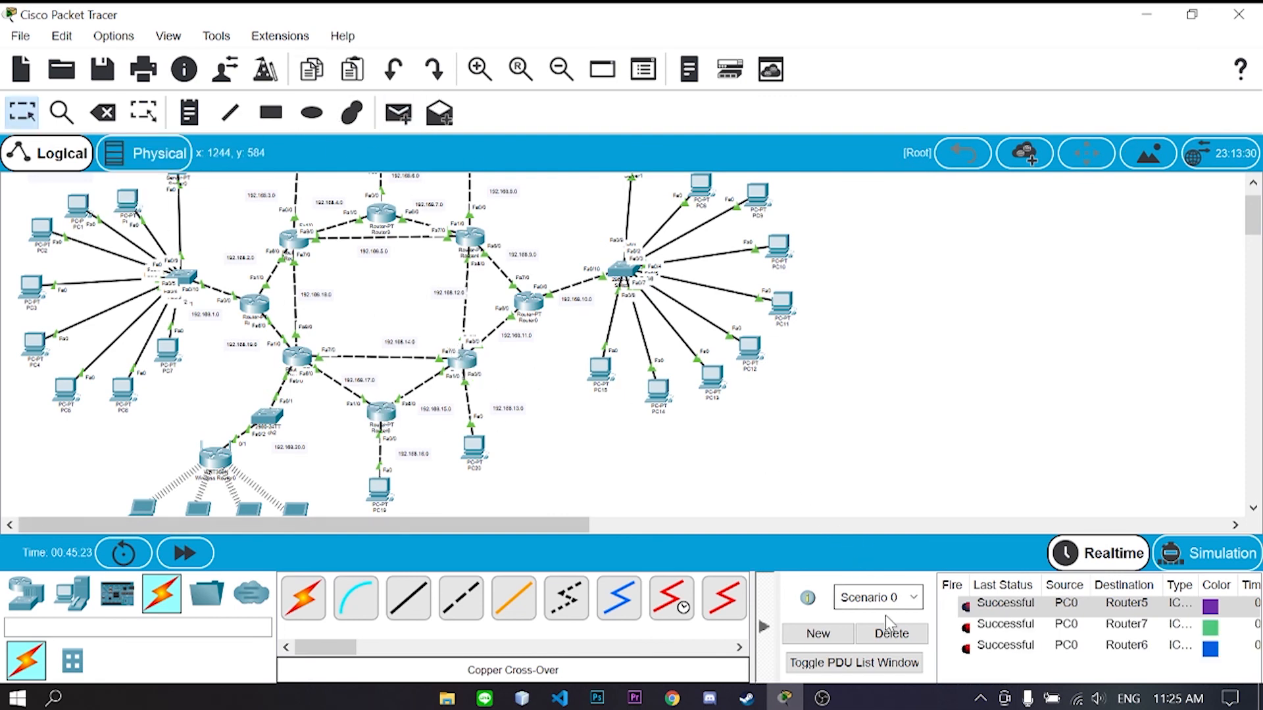
left_click(888, 633)
left_click(398, 113)
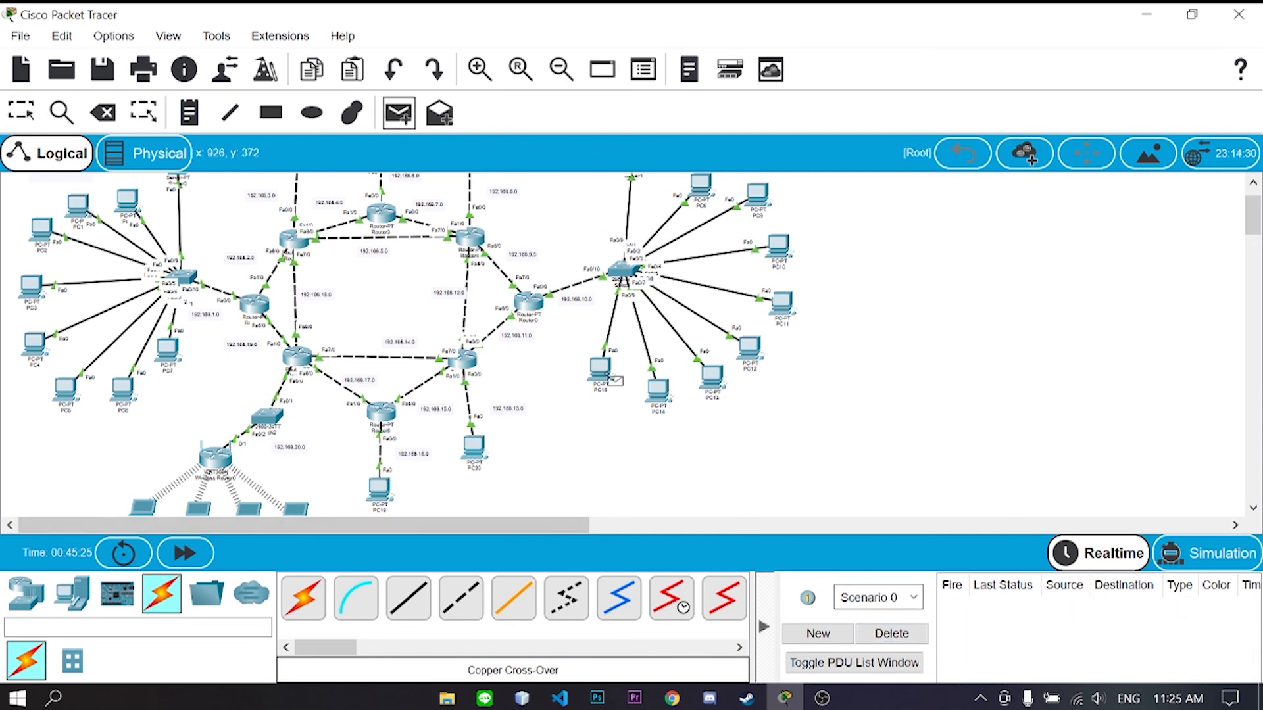
- Ping Router0 and PC14 from PC15, then clear the results
left_click(609, 376)
left_click(528, 302)
left_click(399, 113)
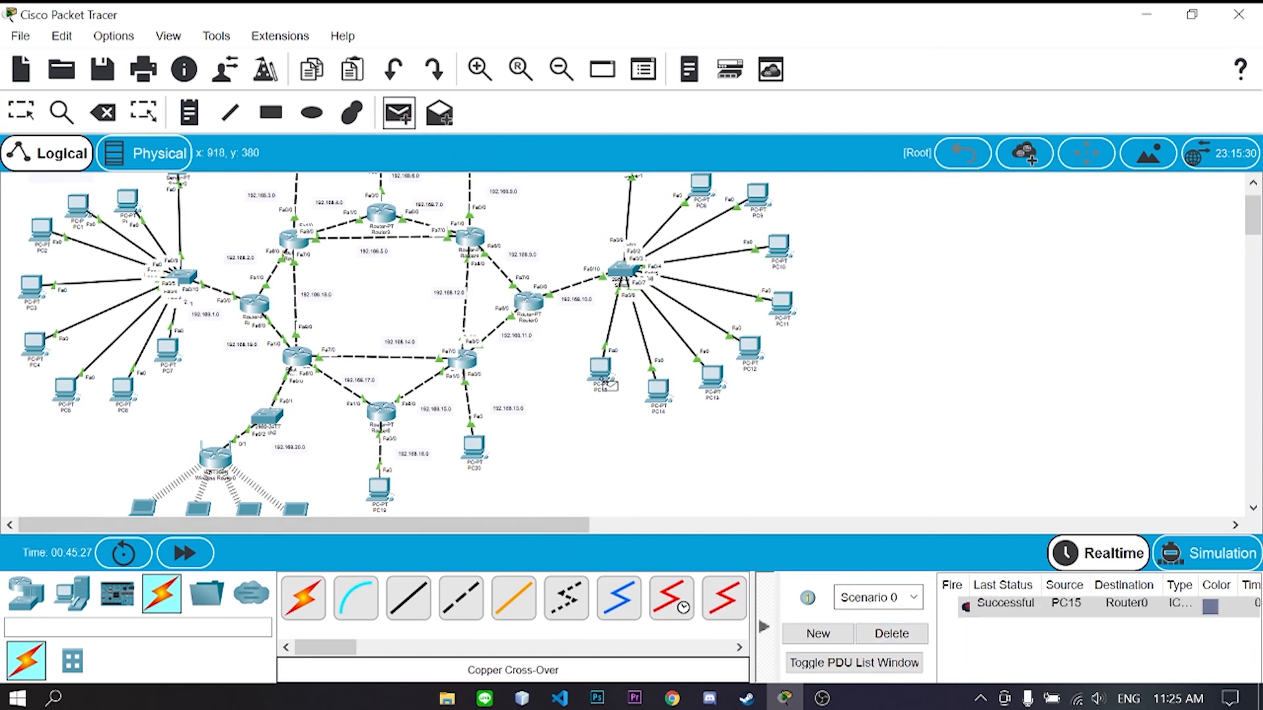
left_click(601, 371)
left_click(658, 389)
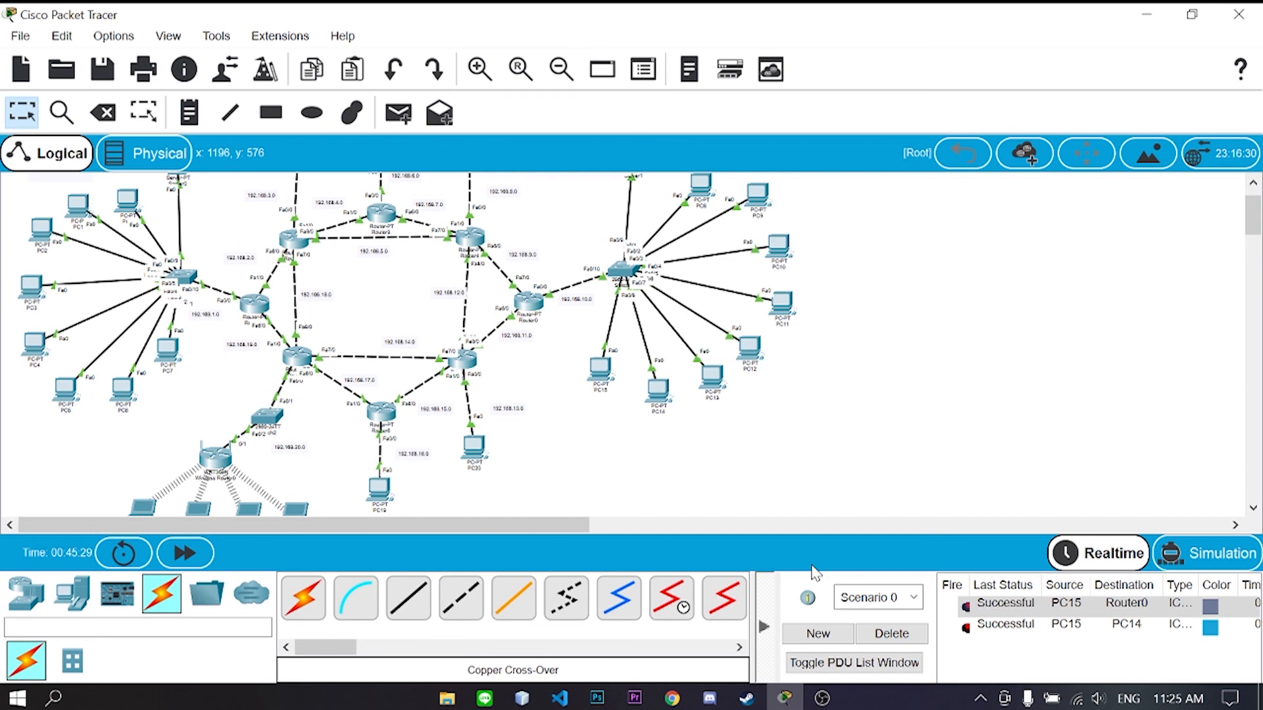
left_click(882, 632)
- Send laptop pings to Laptop2 and PC19, then clear the results
scroll(592, 395, "down", 2)
left_click(399, 114)
left_click(296, 464)
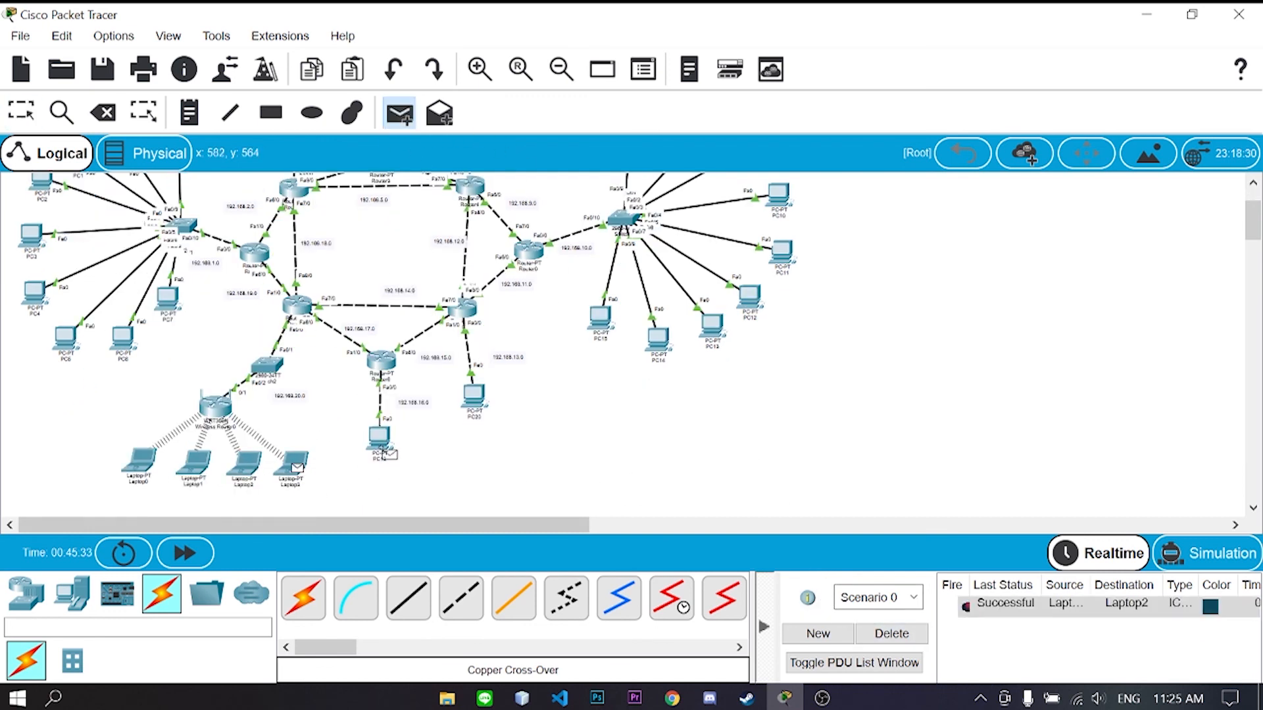
left_click(385, 447)
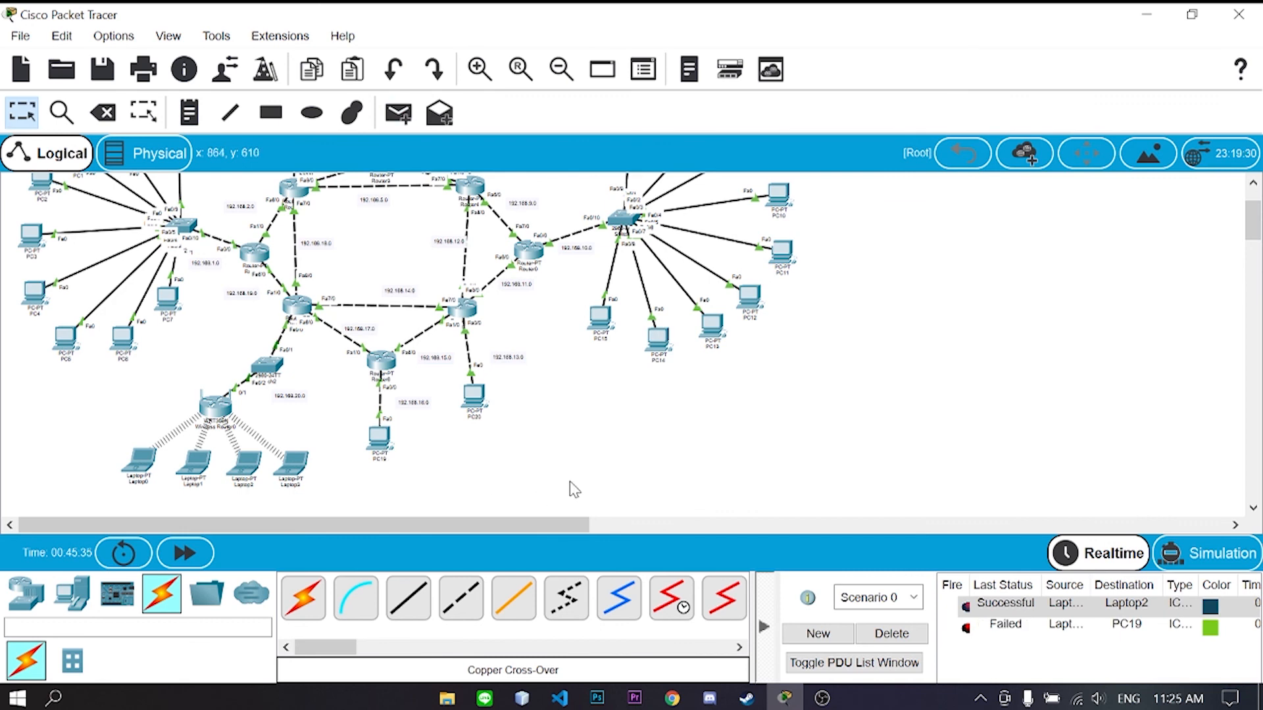
left_click(399, 113)
left_click(292, 469)
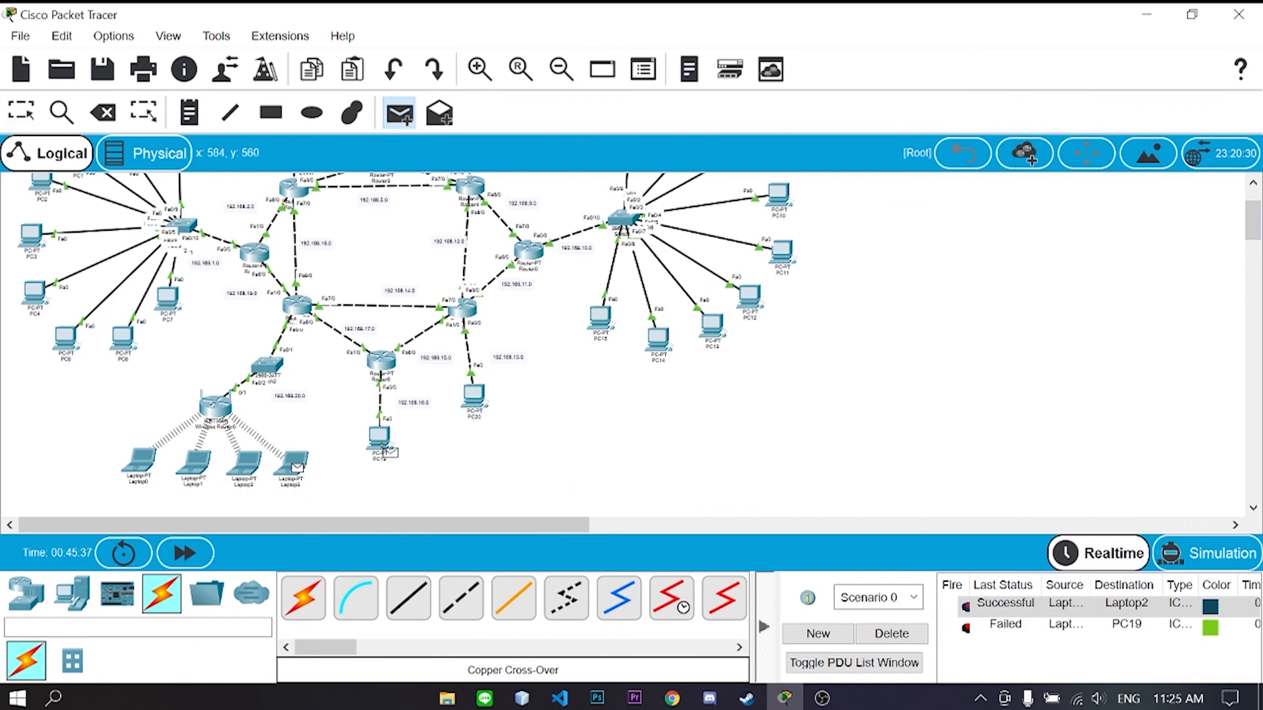
left_click(384, 448)
left_click(892, 634)
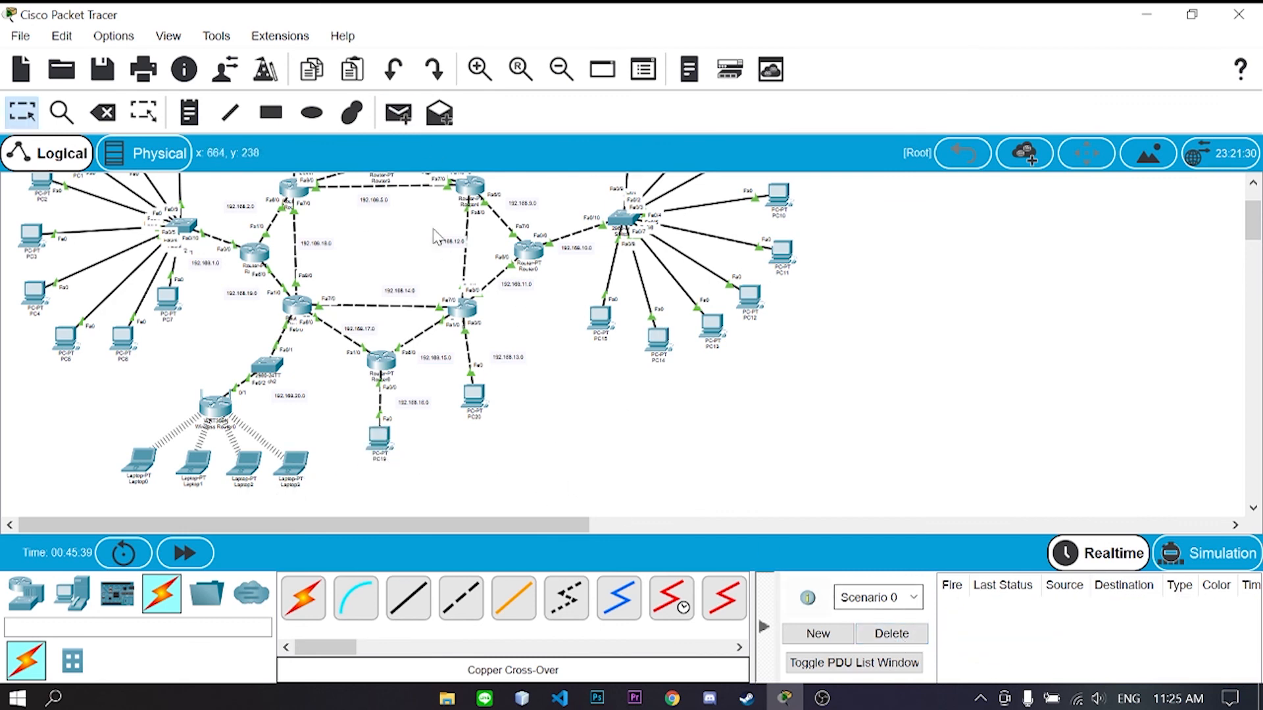
- Send laptop pings to PC15 and PC7, then clear the PDU list
left_click(399, 113)
left_click(293, 469)
left_click(602, 321)
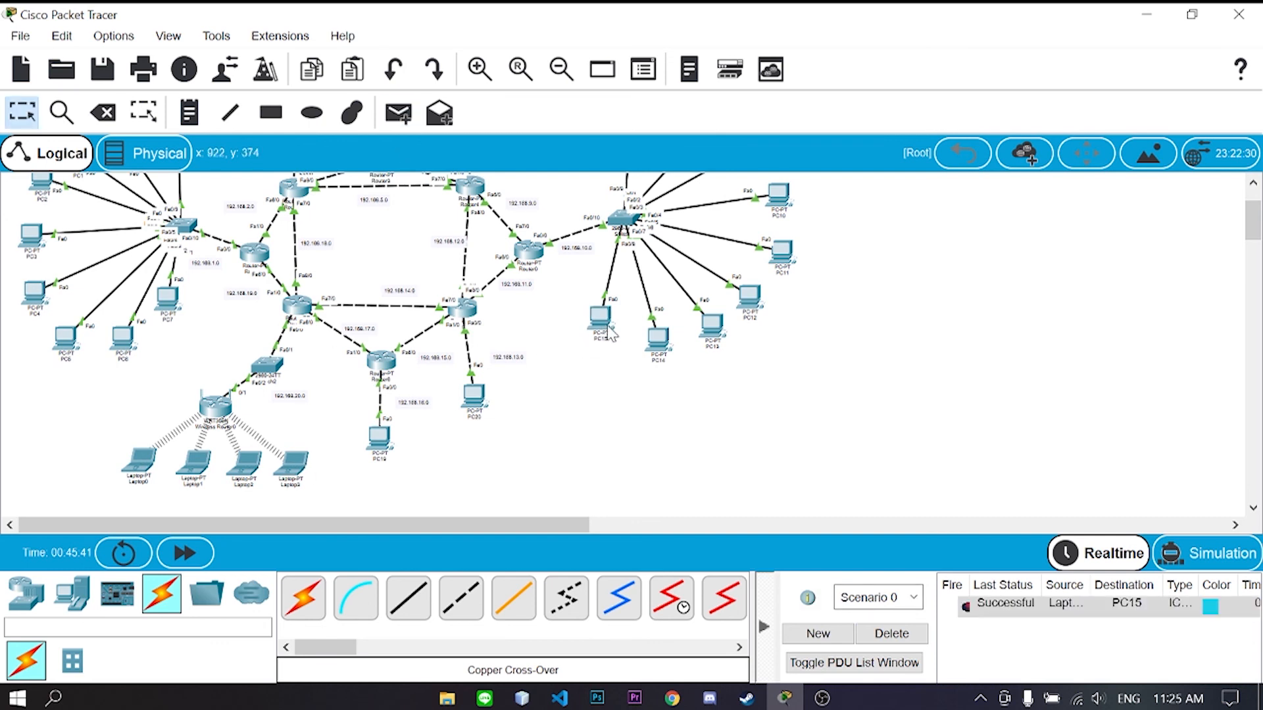
left_click(398, 113)
left_click(247, 462)
left_click(169, 298)
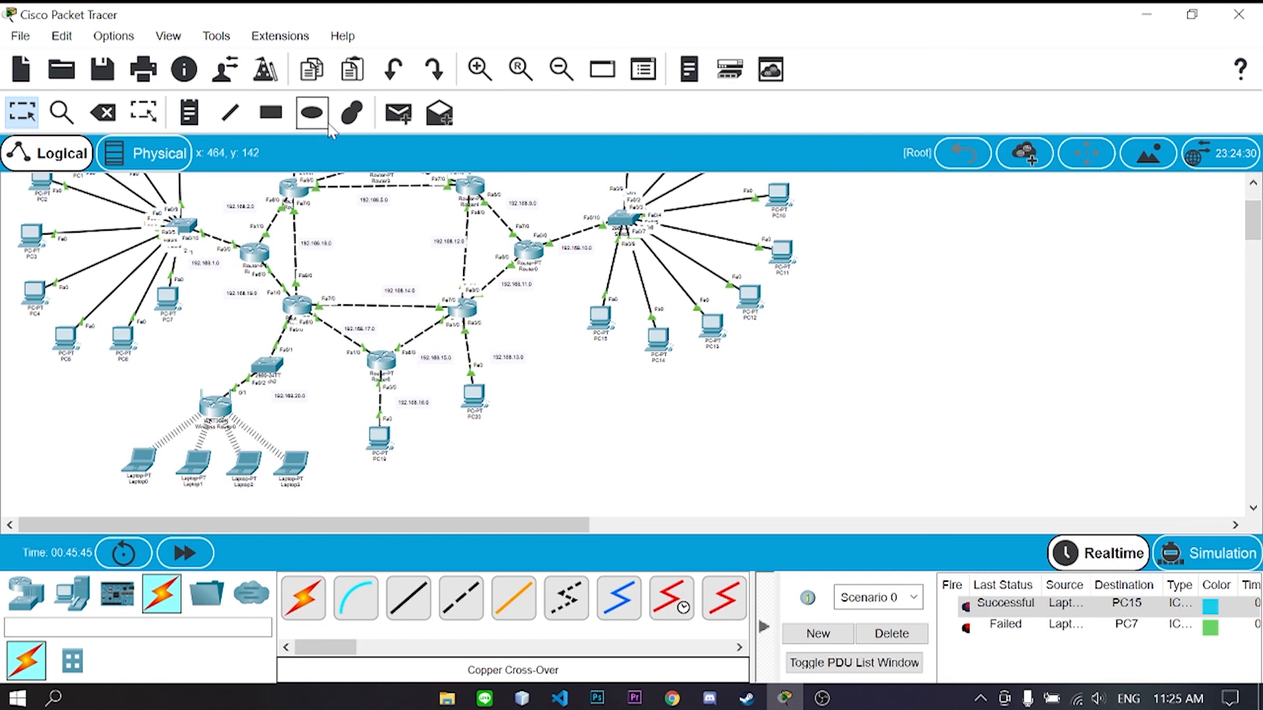
left_click(399, 113)
left_click(168, 300)
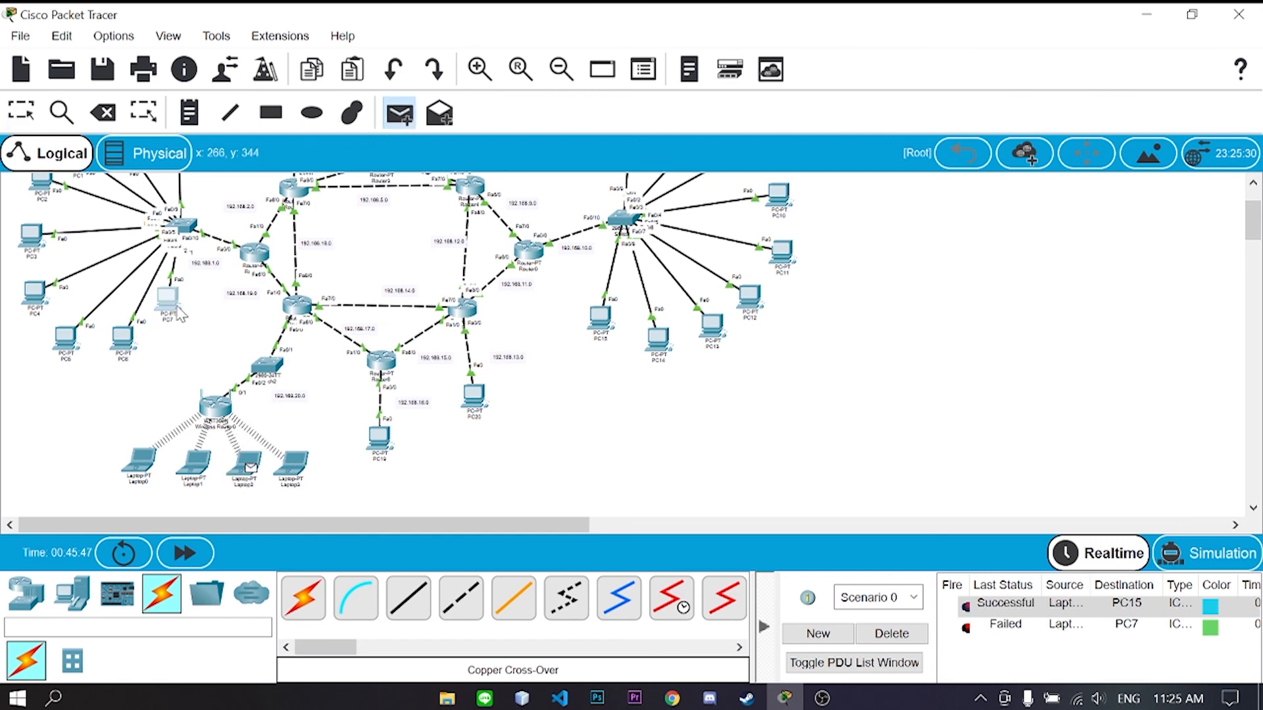
left_click(892, 634)
left_click(398, 113)
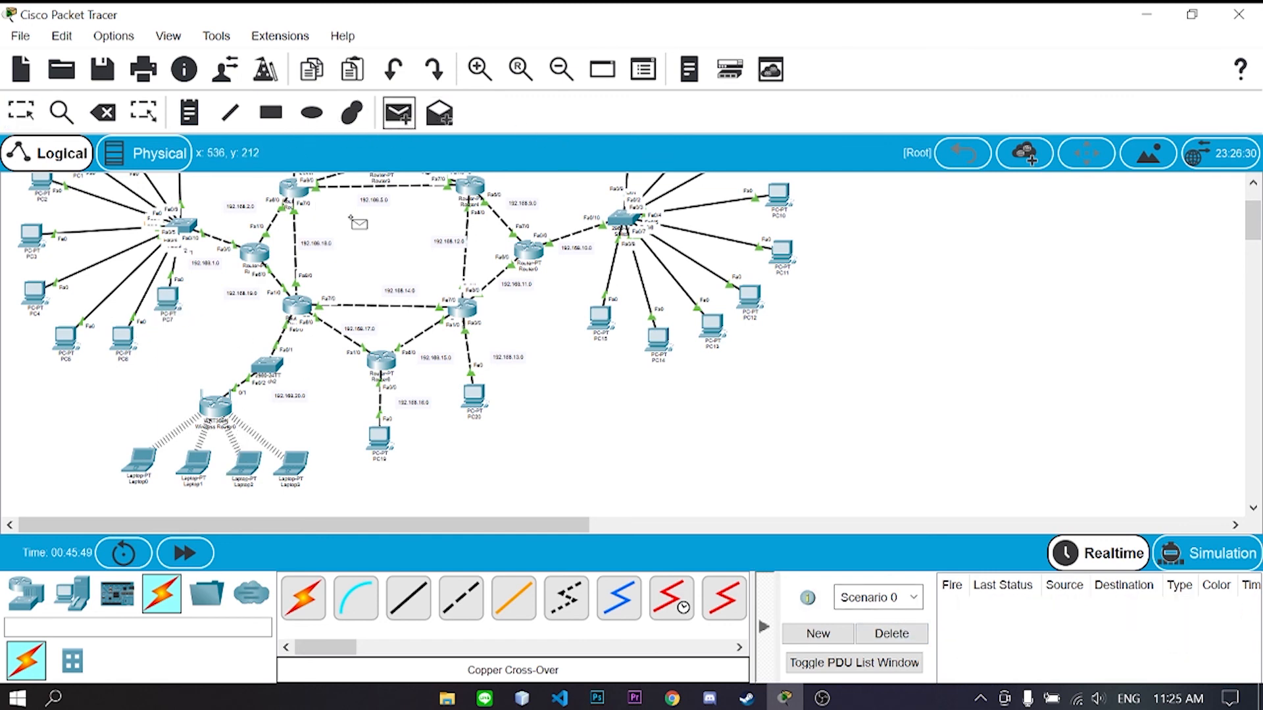
scroll(414, 240, "up", 3)
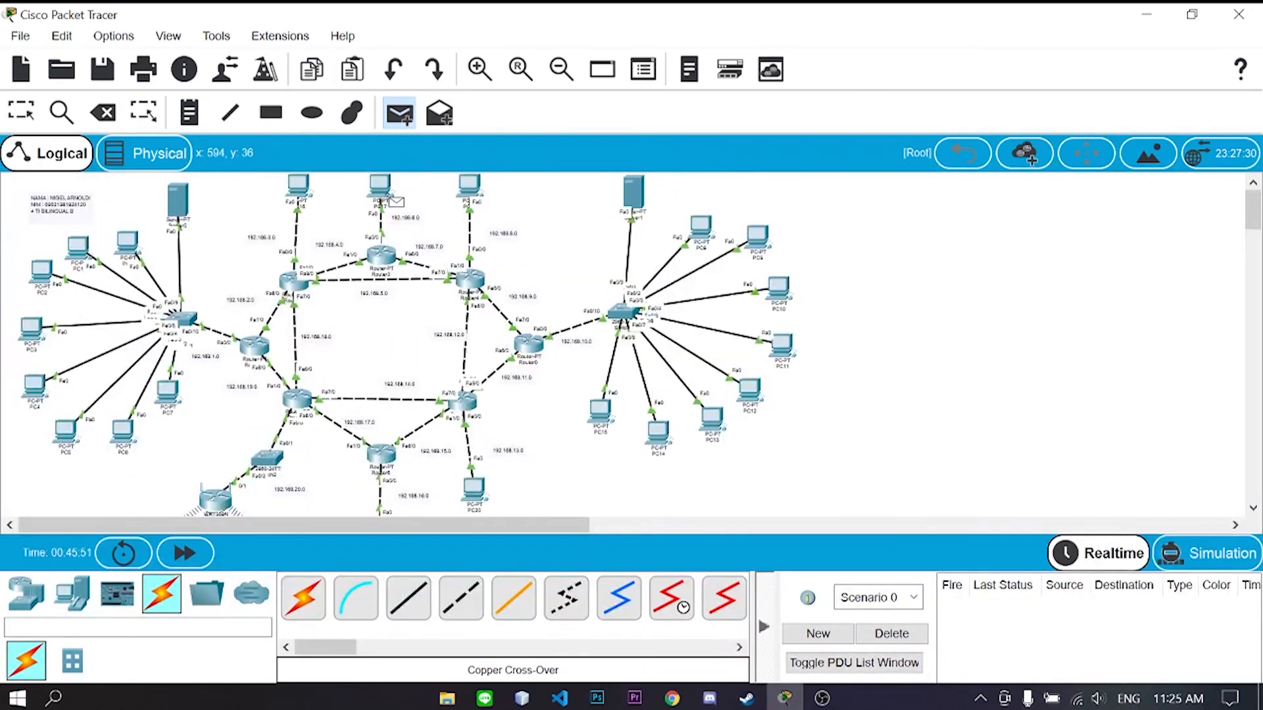
- Send a laptop ping to PC17, clear it, then send a Laptop3 → PC17 simple PDU
left_click(385, 192)
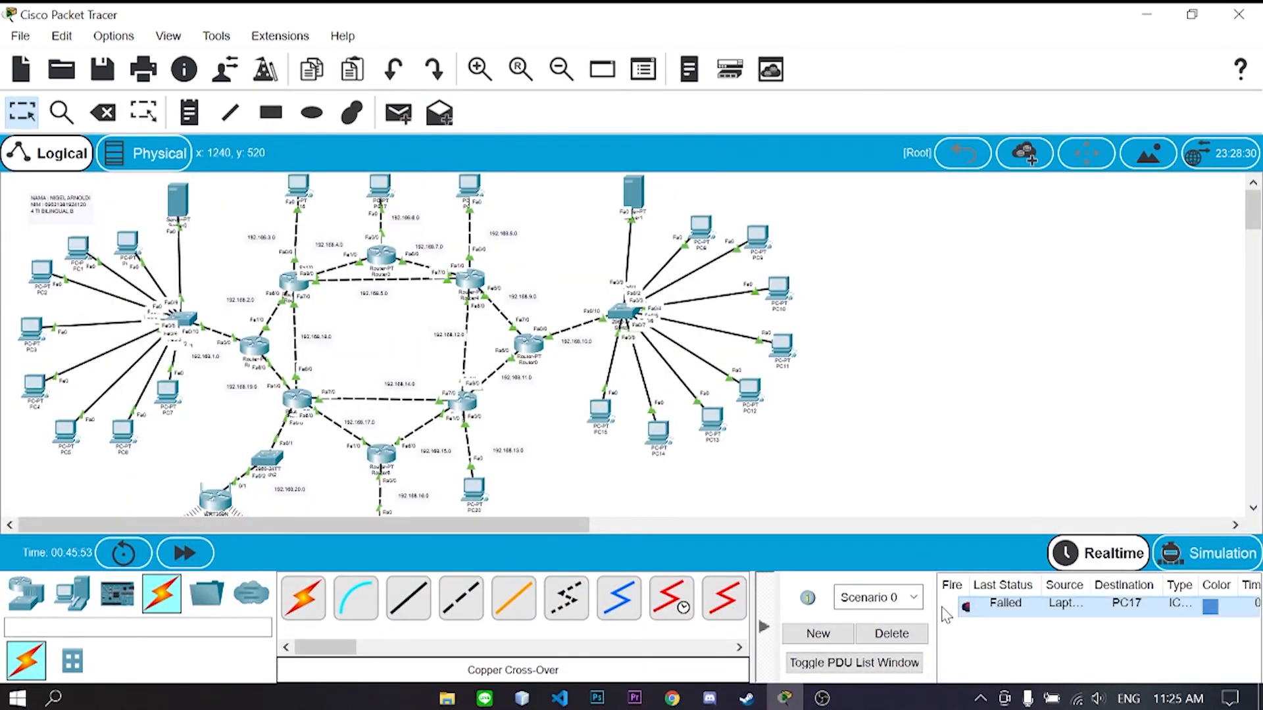
left_click(908, 633)
scroll(685, 487, "down", 5)
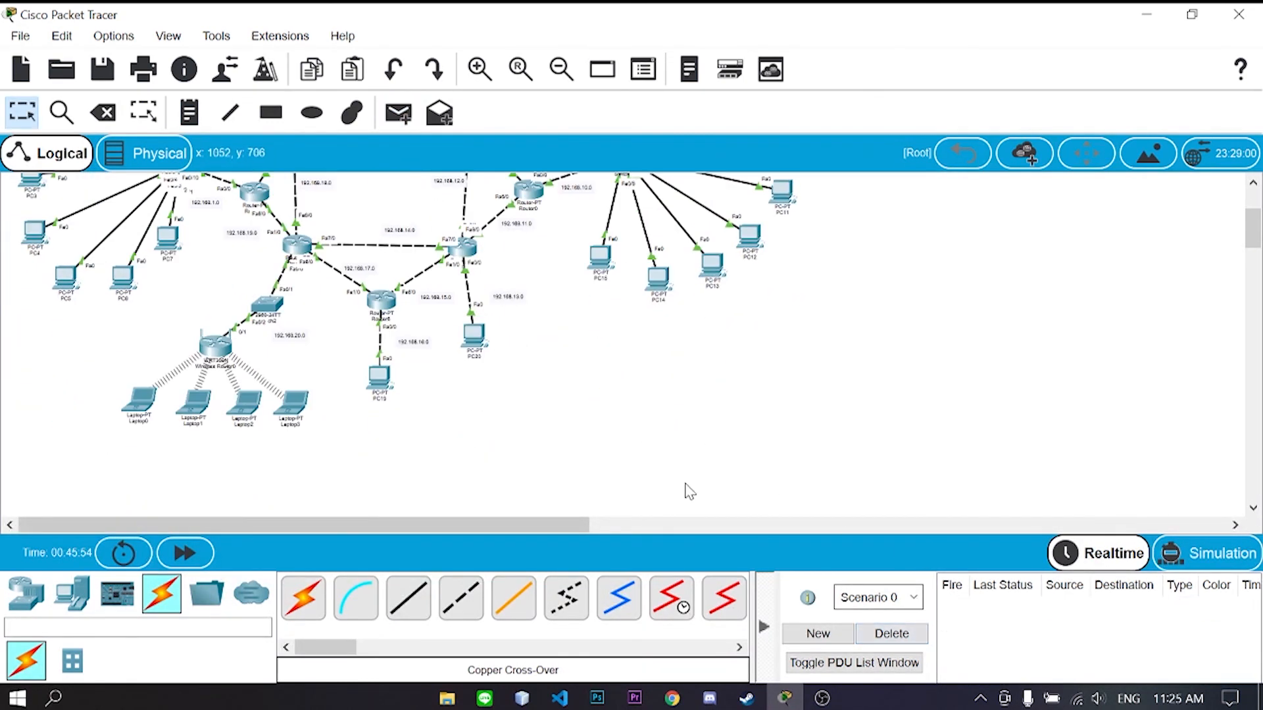
left_click(398, 113)
left_click(295, 403)
scroll(296, 408, "up", 5)
left_click(380, 187)
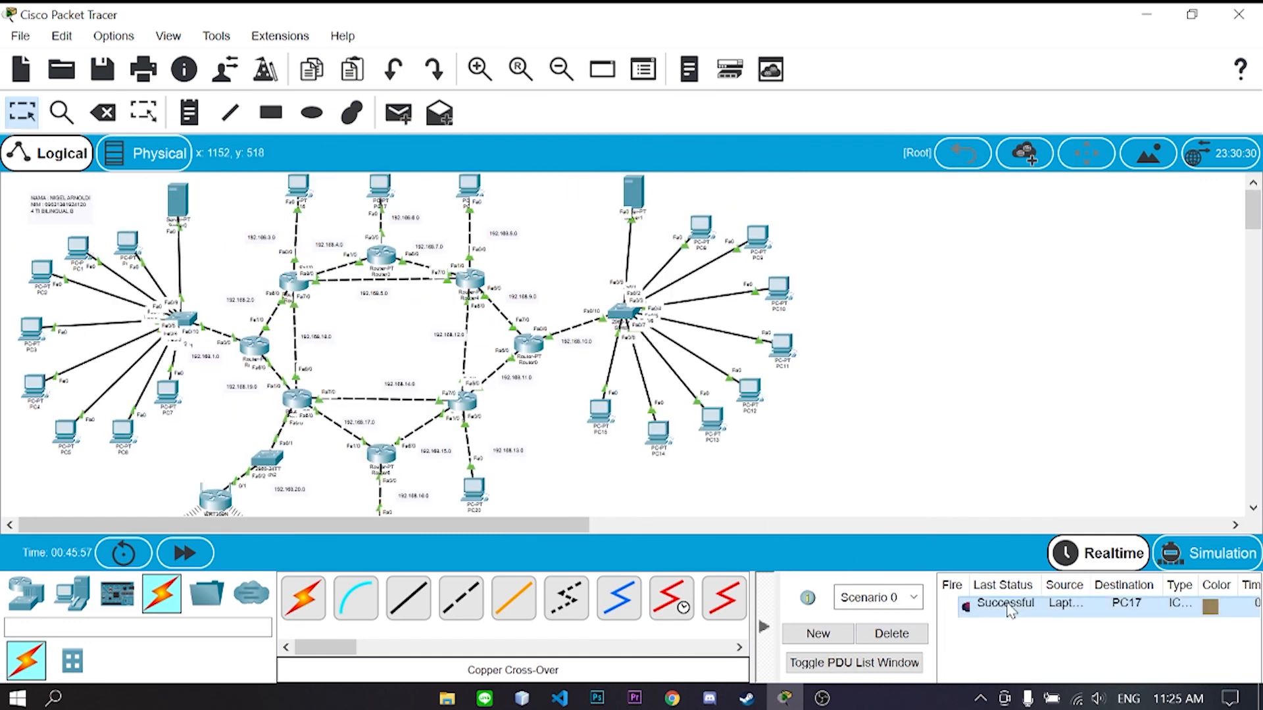
- Send two simple PDUs from PC18 to Laptop0, then clear the ping results
left_click(398, 113)
left_click(469, 186)
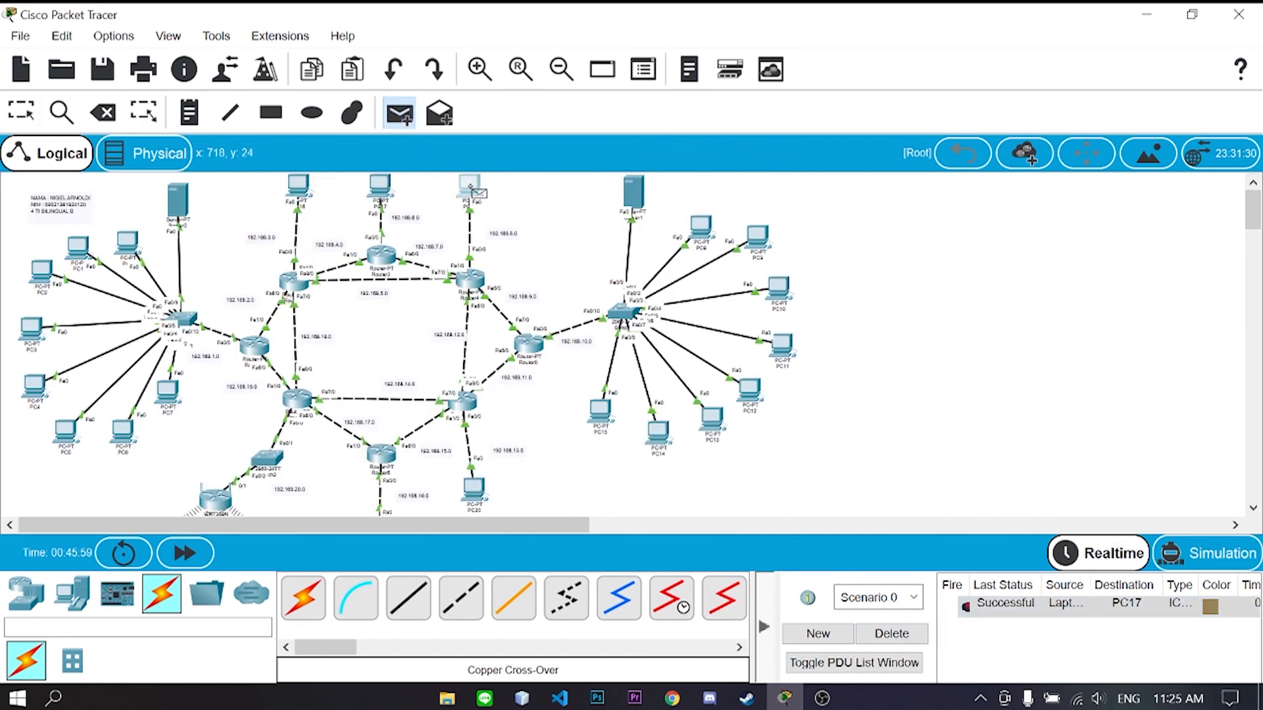
scroll(176, 445, "down", 3)
left_click(148, 457)
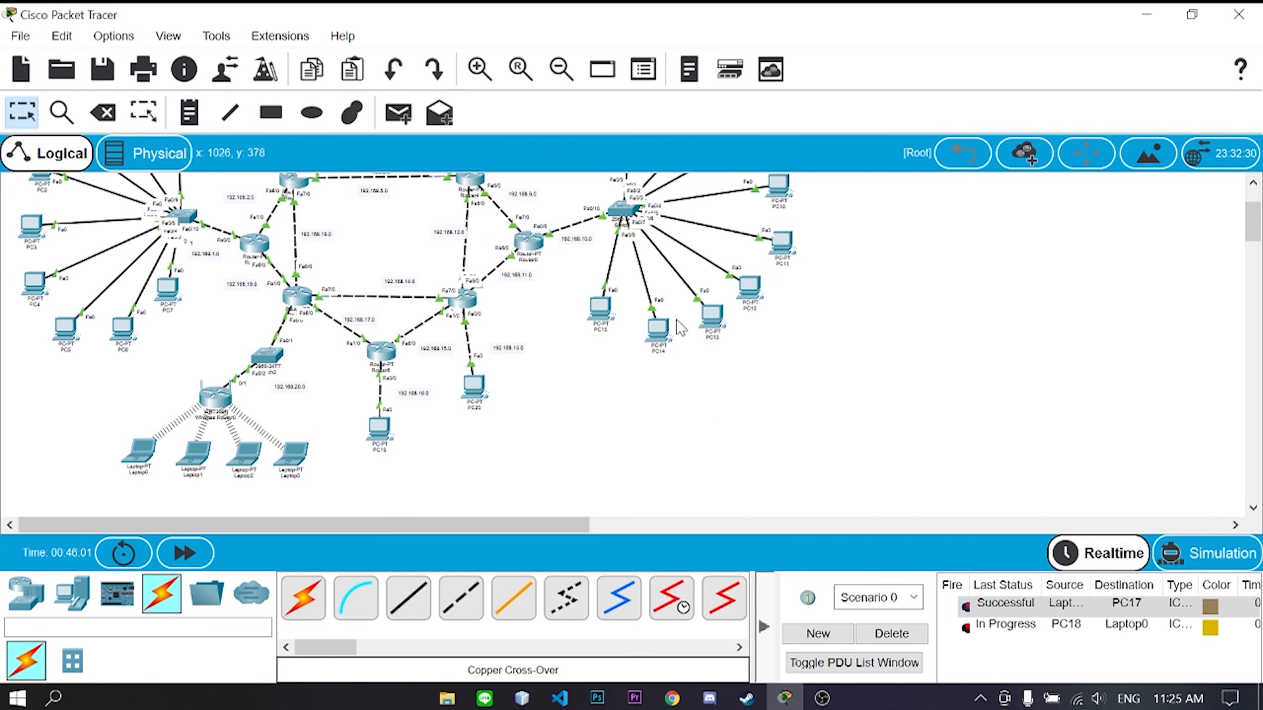
scroll(503, 204, "up", 3)
left_click(398, 113)
left_click(469, 187)
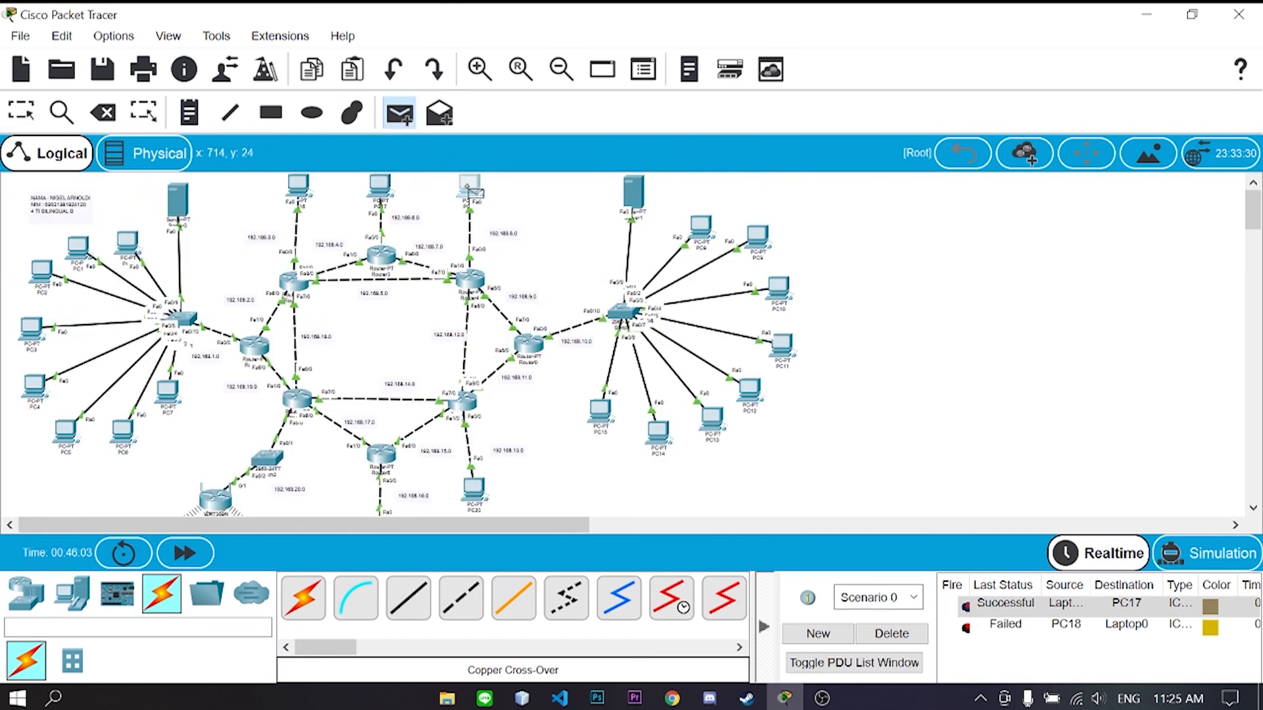
scroll(172, 426, "down", 3)
left_click(139, 348)
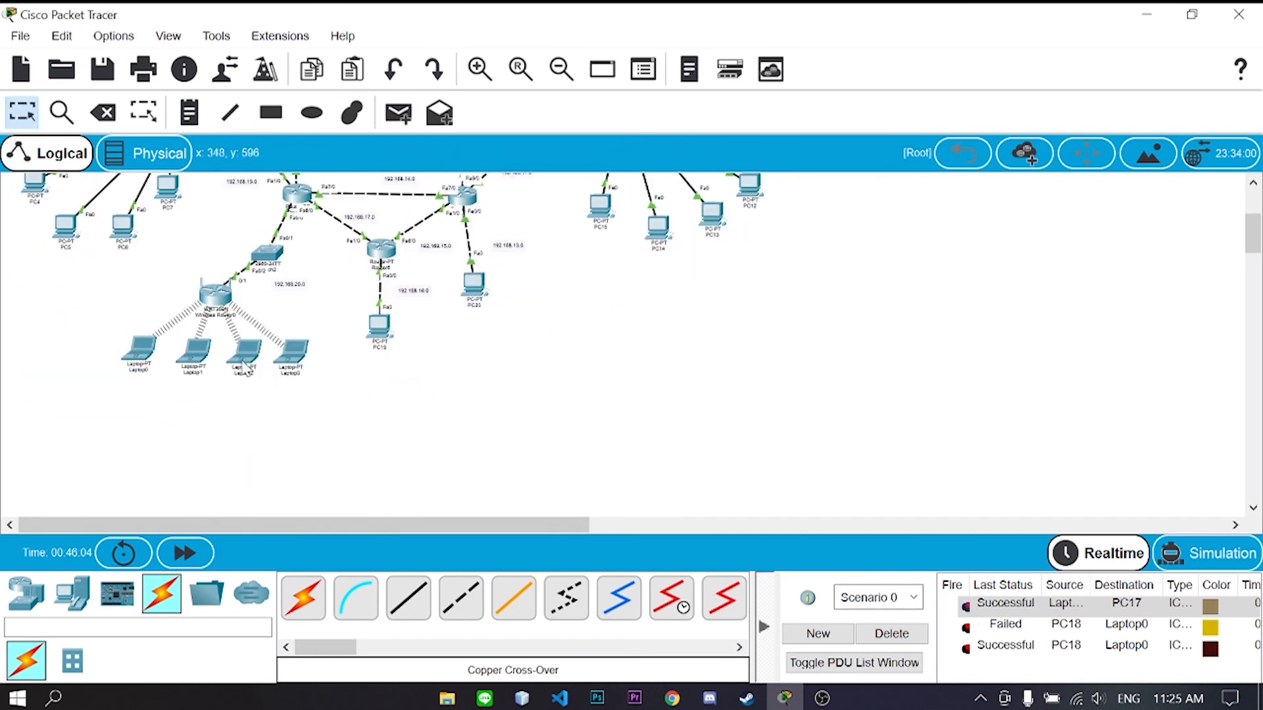
left_click(891, 633)
- Ping Laptop1 from PC9 with a simple PDU and clear the result
left_click(398, 114)
scroll(628, 316, "up", 3)
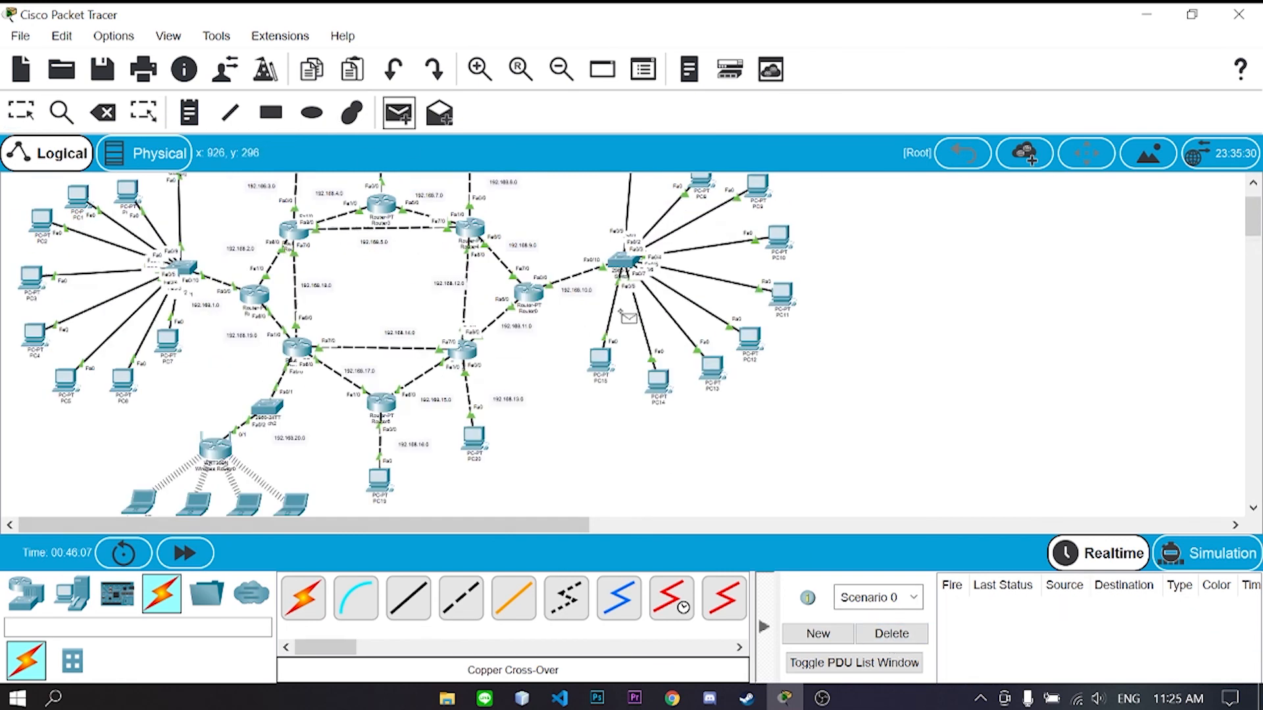
left_click(753, 208)
scroll(754, 208, "down", 3)
left_click(195, 414)
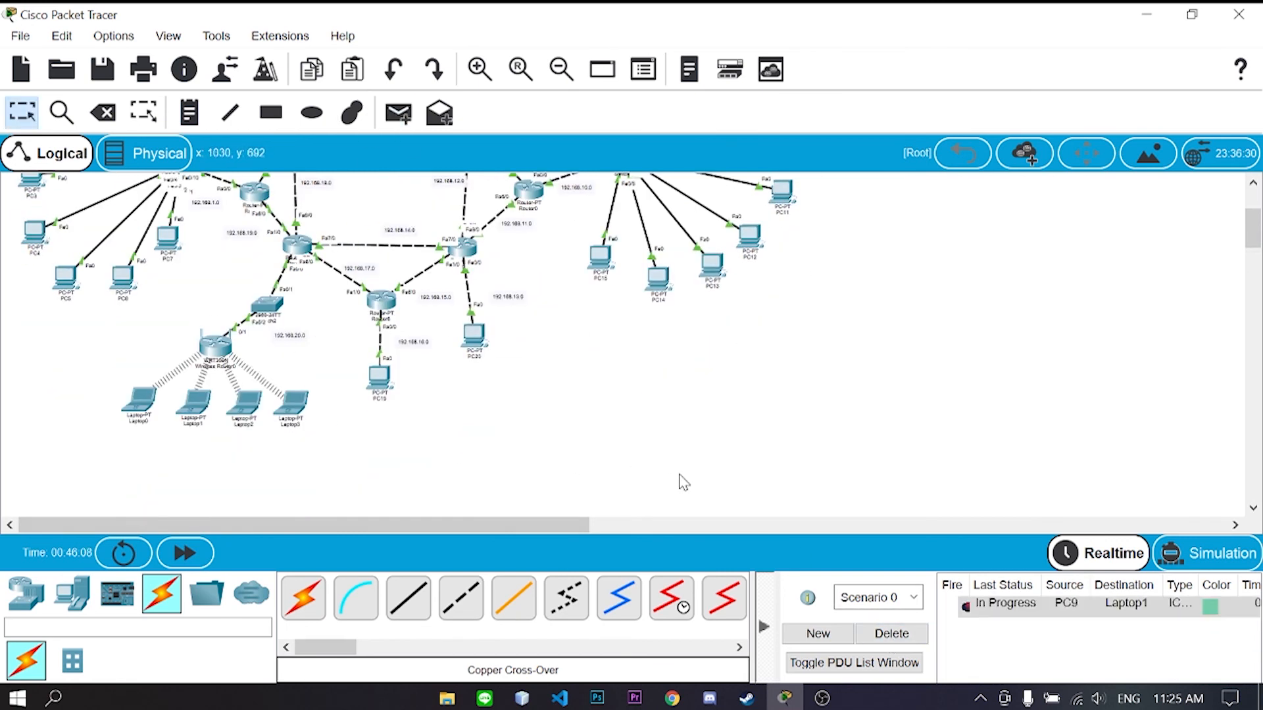
left_click(911, 635)
- Send simple PDUs PC10 → Laptop1 and PC15 → Laptop3
scroll(592, 329, "up", 3)
left_click(398, 113)
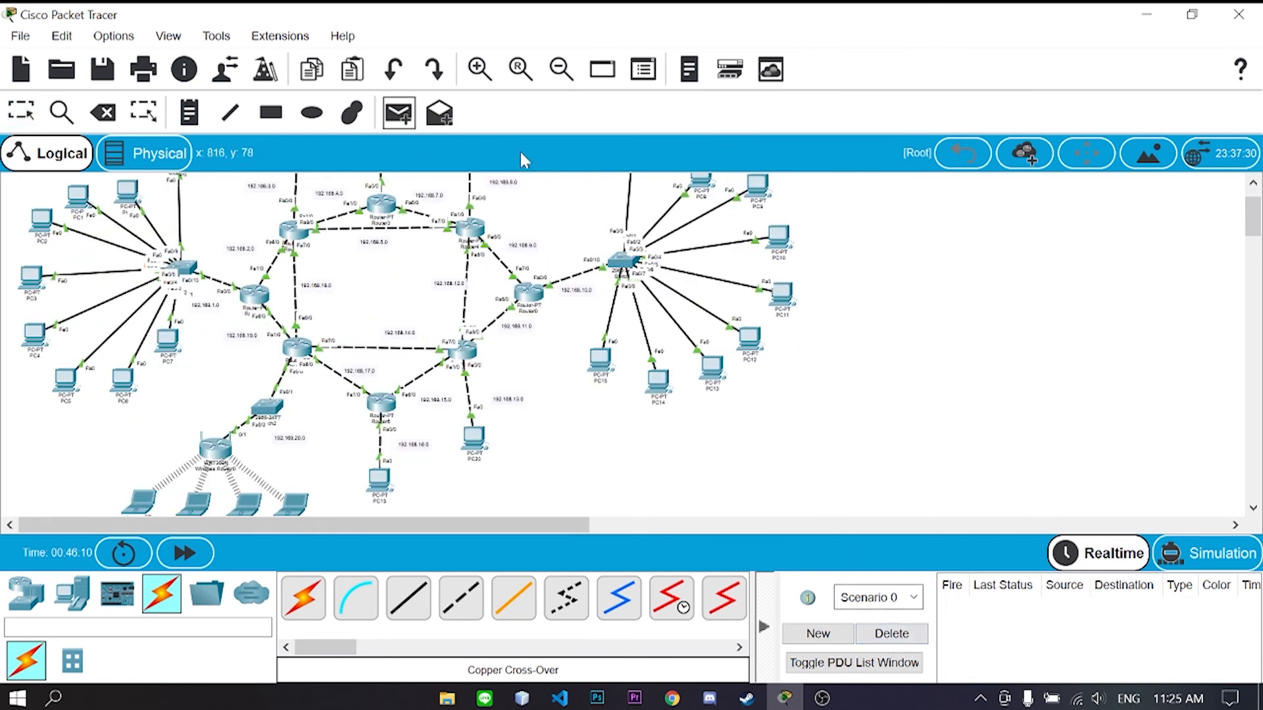
left_click(782, 236)
scroll(781, 236, "down", 3)
left_click(213, 372)
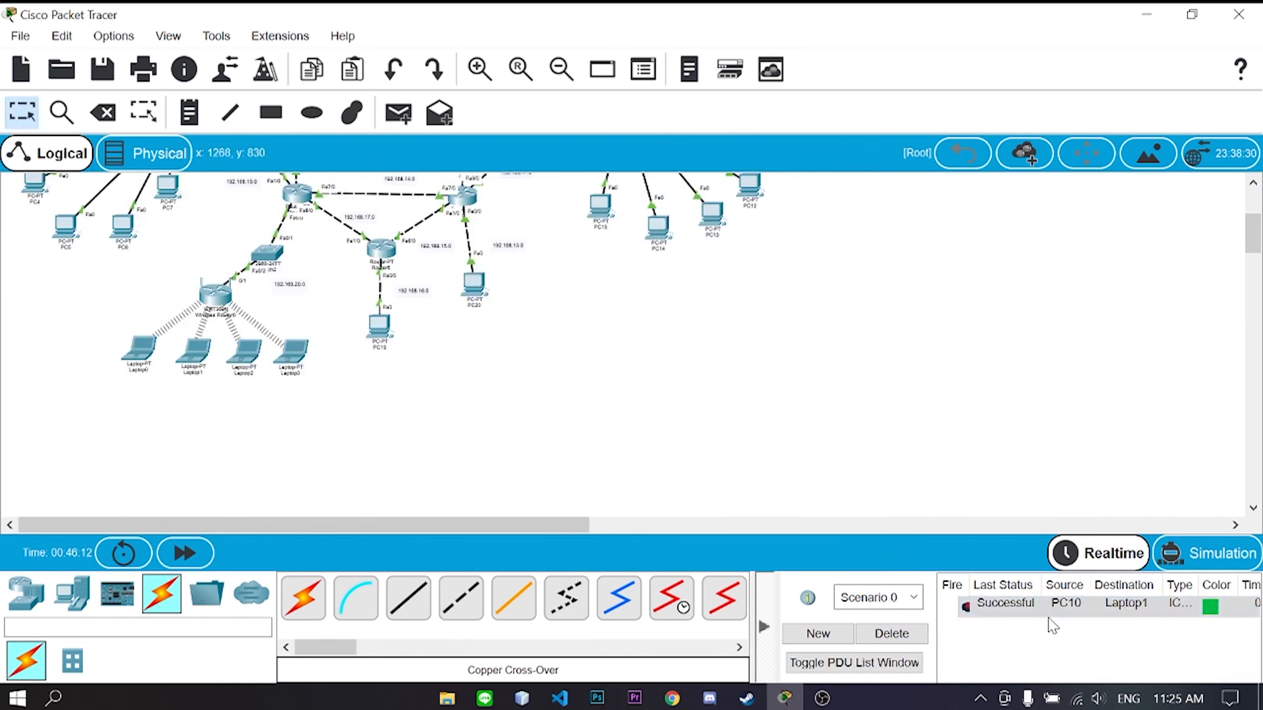
left_click(398, 113)
left_click(603, 206)
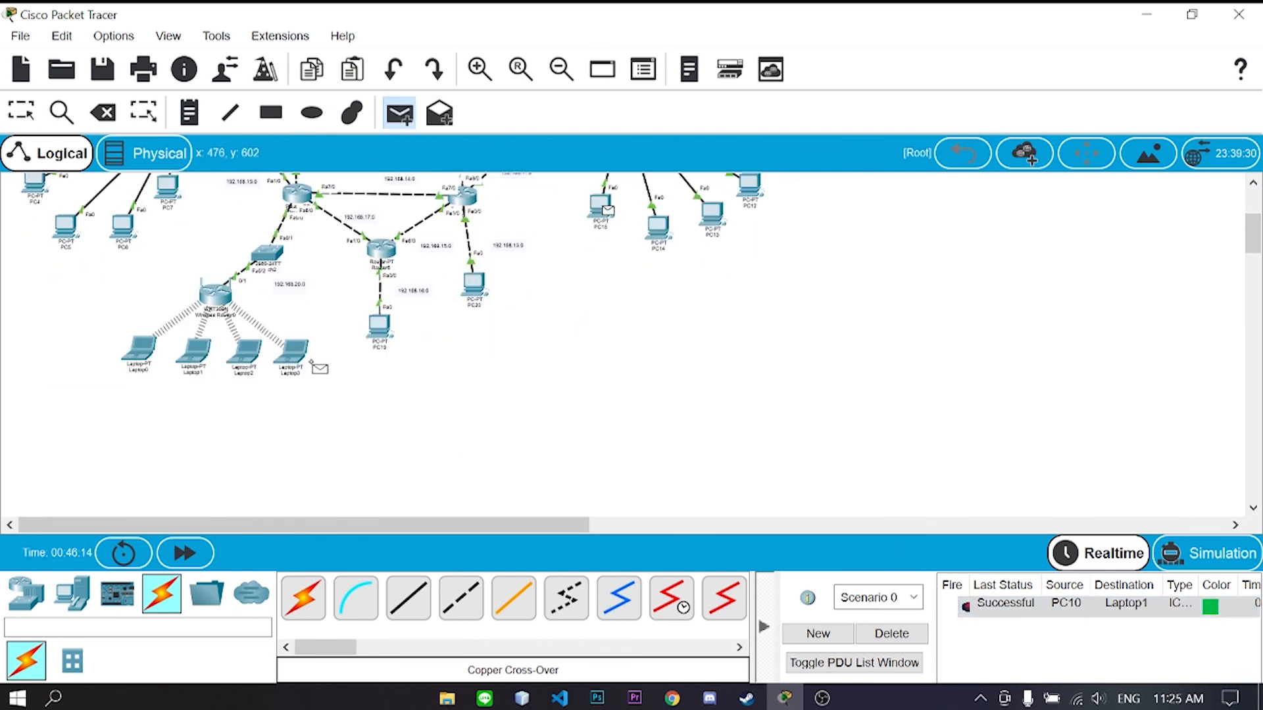
left_click(304, 358)
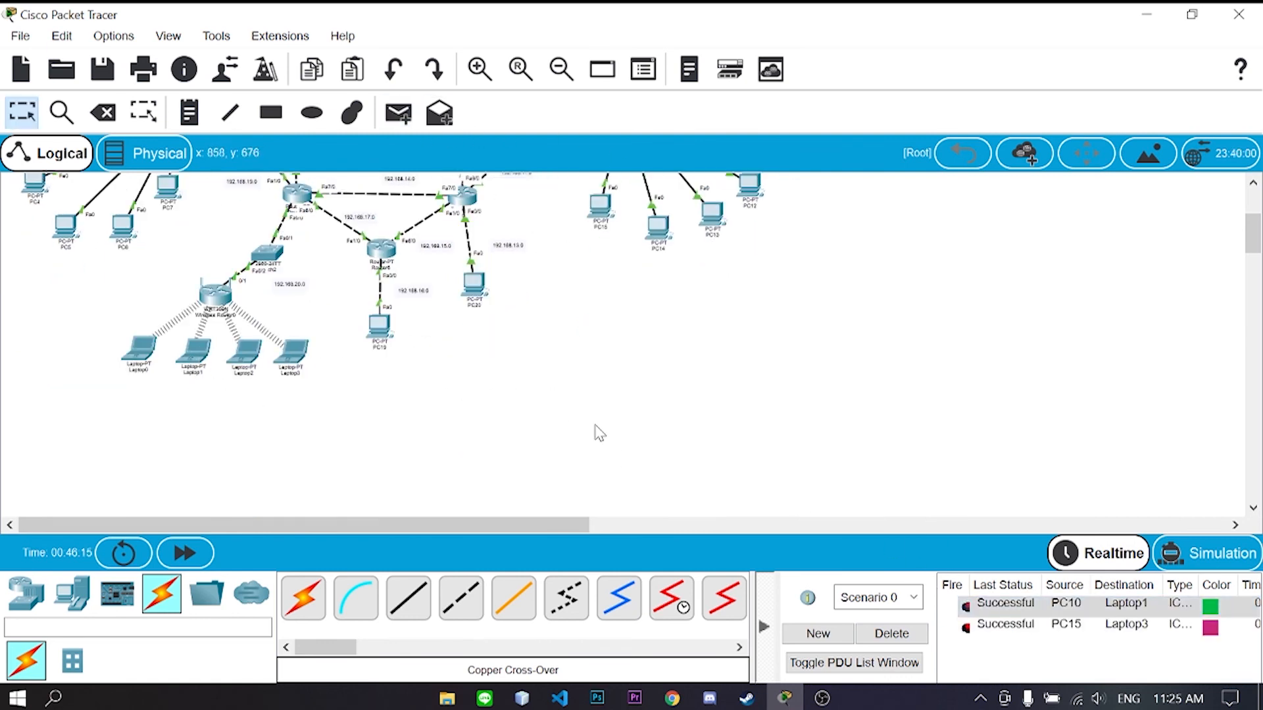
- Clear both ping results and zoom out to show the whole network
left_click(891, 641)
scroll(699, 401, "up", 3)
left_click(559, 80)
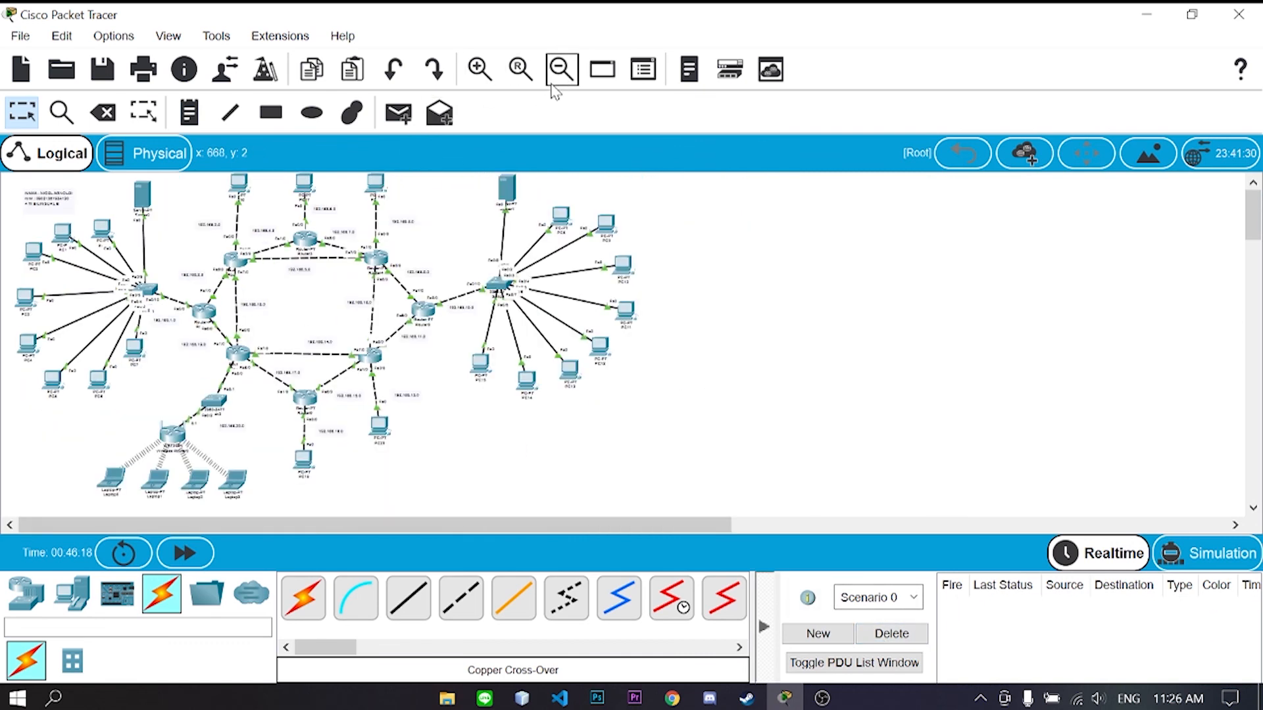